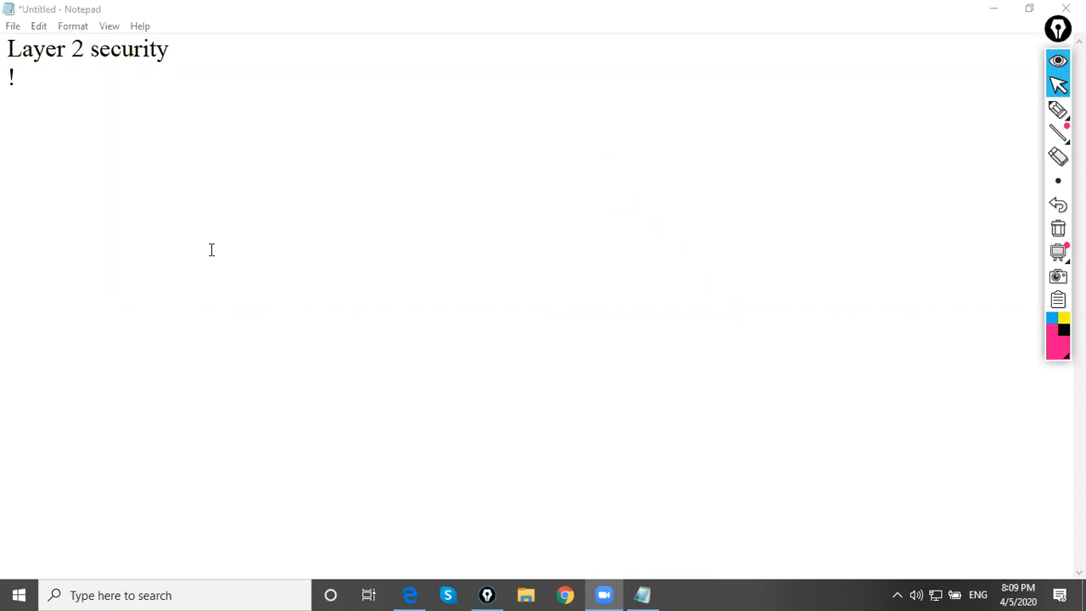
Draw a wide pink switch rectangle with the pen and connect it to four small host boxes, three below and one to its right
click(1058, 111)
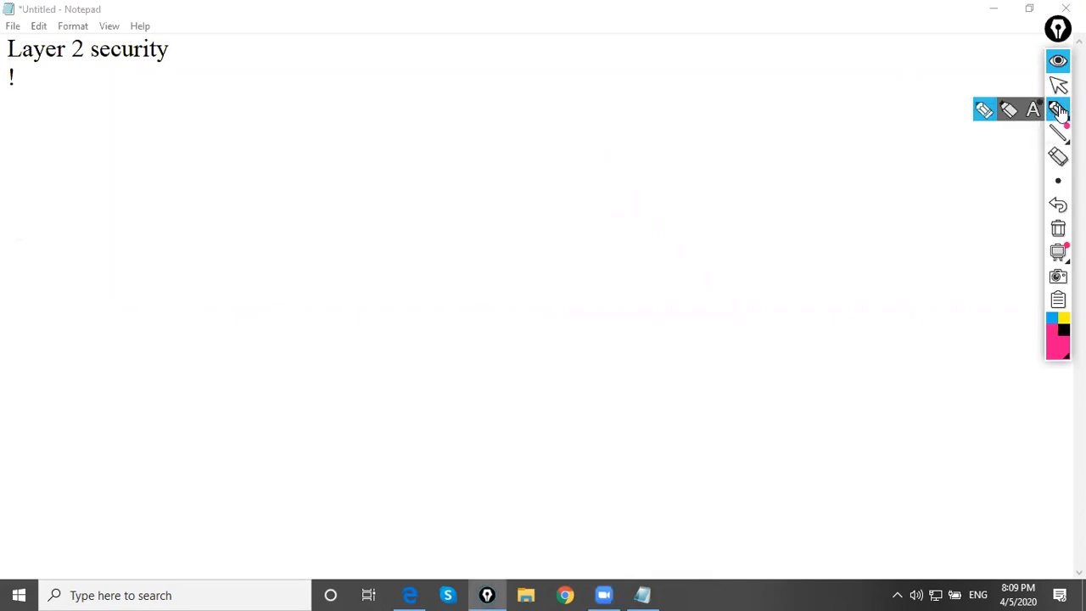
mouse_move(365, 126)
mouse_down()
mouse_move(365, 168)
mouse_move(364, 126)
mouse_move(495, 126)
mouse_move(551, 168)
mouse_move(365, 175)
mouse_move(332, 229)
mouse_up()
mouse_move(305, 270)
mouse_down()
mouse_move(310, 228)
mouse_move(360, 253)
mouse_move(303, 269)
mouse_up()
mouse_move(441, 171)
mouse_down()
mouse_move(458, 188)
mouse_move(466, 247)
mouse_move(440, 267)
mouse_up()
mouse_move(440, 226)
mouse_down()
mouse_move(499, 227)
mouse_move(442, 269)
mouse_up()
mouse_move(499, 173)
mouse_down()
mouse_move(543, 232)
mouse_move(531, 262)
mouse_up()
mouse_move(526, 217)
mouse_down()
mouse_move(576, 222)
mouse_move(531, 259)
mouse_up()
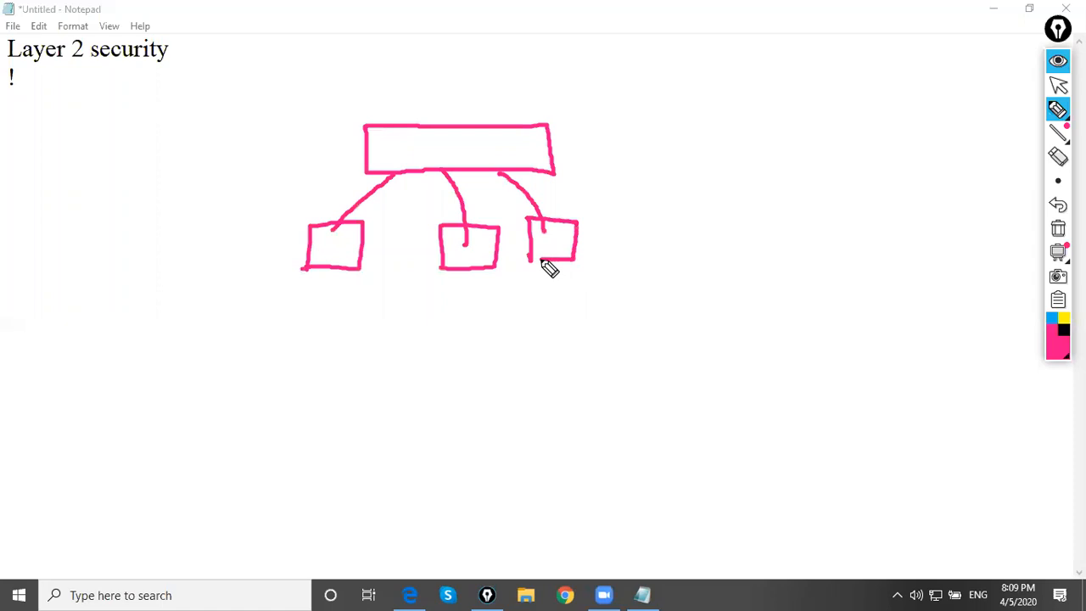
mouse_move(556, 153)
mouse_down()
mouse_move(620, 179)
mouse_move(630, 216)
mouse_up()
mouse_move(615, 163)
mouse_down()
mouse_move(661, 163)
mouse_move(665, 204)
mouse_move(626, 210)
mouse_up()
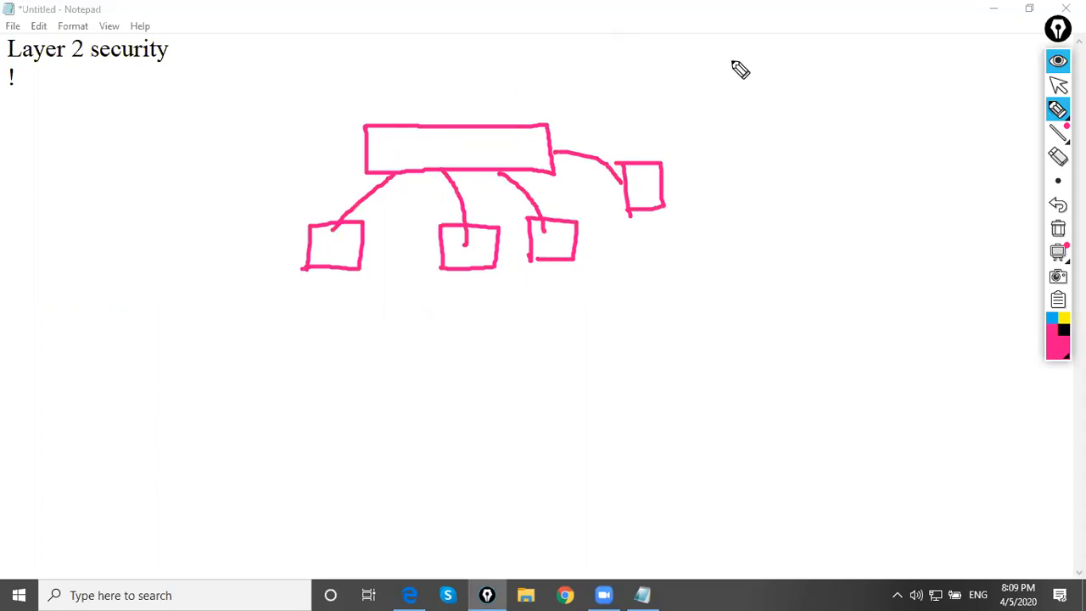
Draw a large pink table frame beside the diagram and divide it in thin orange pen into VLAN, Int and MAC columns under a header line
drag(719, 59, 725, 242)
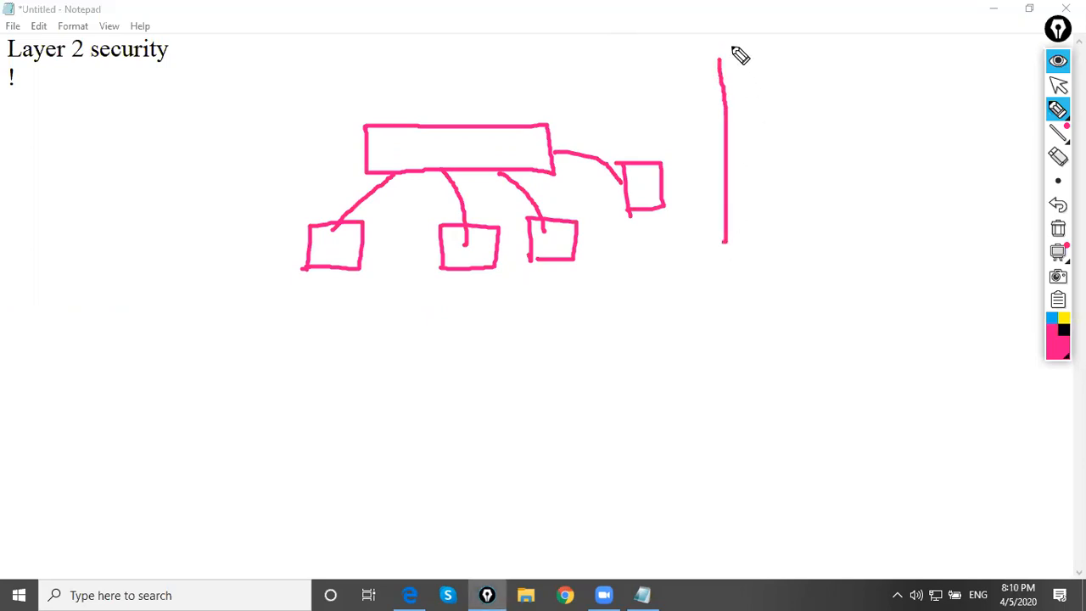
mouse_move(721, 57)
mouse_down()
mouse_move(939, 51)
mouse_move(962, 223)
mouse_move(890, 240)
mouse_move(723, 242)
mouse_up()
click(1058, 181)
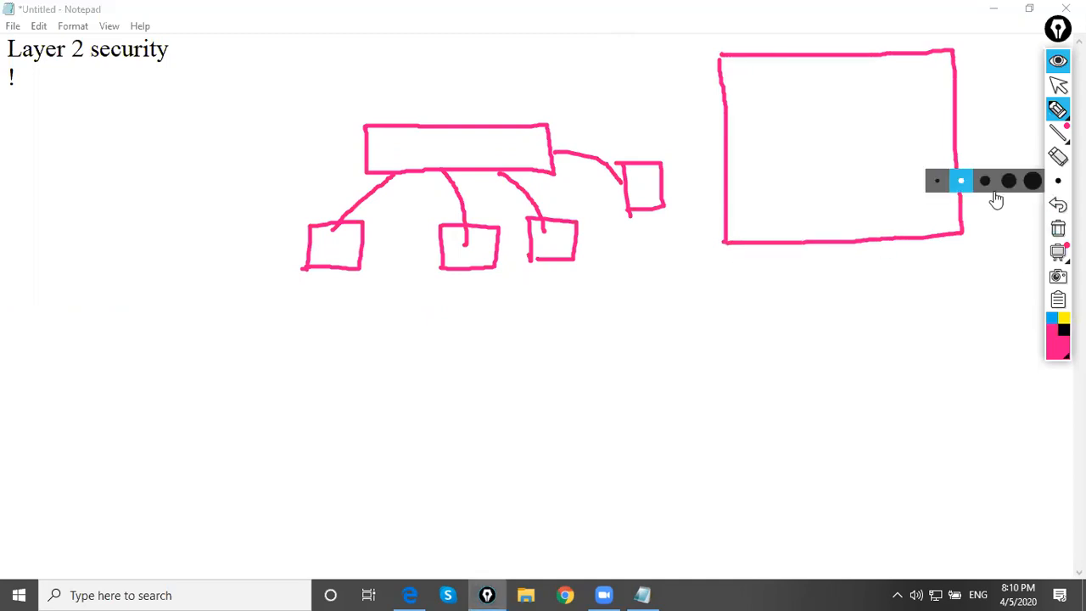
click(933, 182)
click(1057, 344)
click(1002, 303)
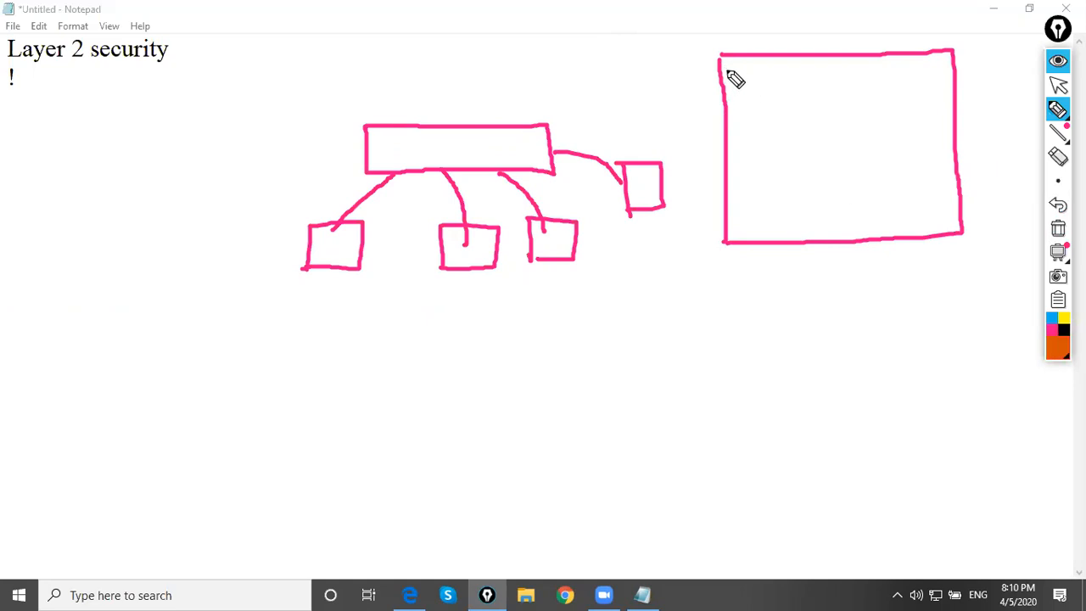
mouse_move(726, 65)
mouse_down()
mouse_move(744, 76)
mouse_move(778, 60)
mouse_move(781, 243)
mouse_up()
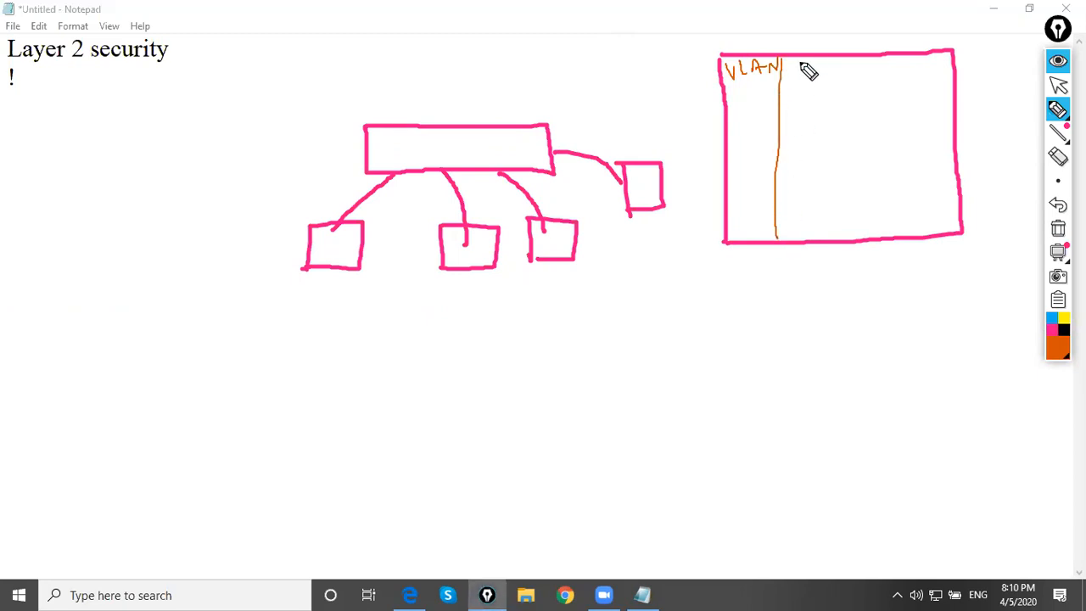
mouse_move(793, 65)
mouse_down()
mouse_move(794, 77)
mouse_move(802, 68)
mouse_move(813, 78)
mouse_move(818, 66)
mouse_move(846, 99)
mouse_move(838, 240)
mouse_up()
mouse_move(866, 62)
mouse_down()
mouse_move(867, 76)
mouse_move(921, 76)
mouse_up()
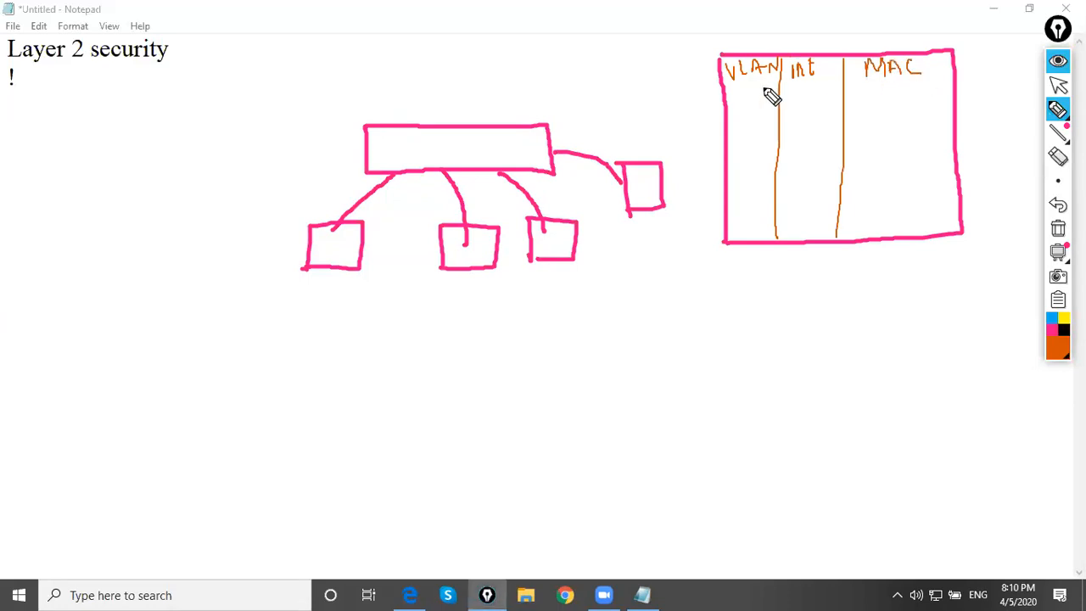
drag(725, 89, 946, 84)
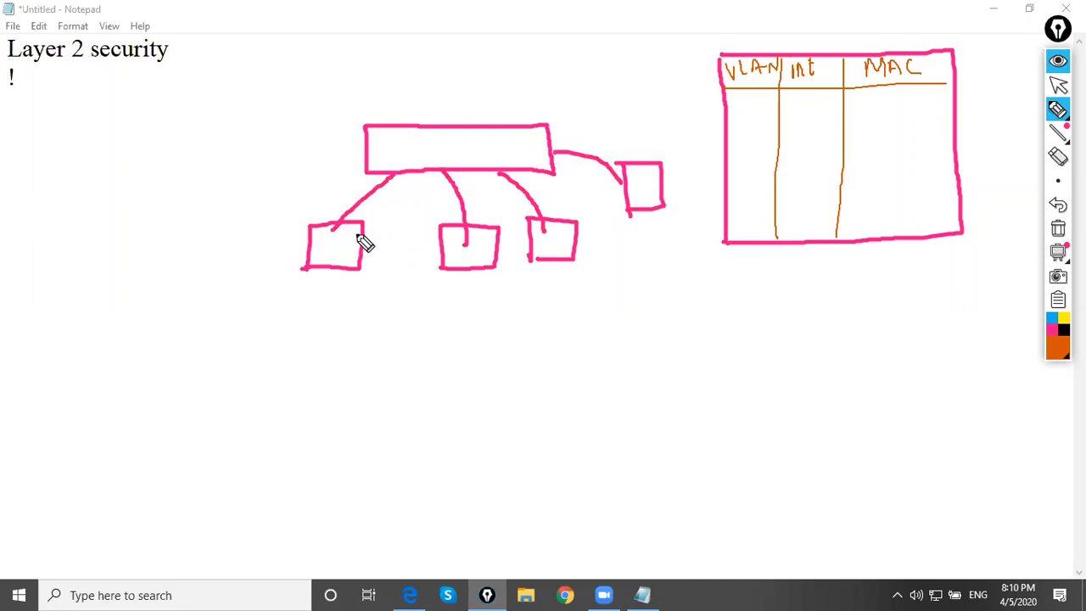
Draw an arrow from the first host into the switch and label the four hosts 10.1.1.1, .2, .3 and .4
mouse_move(382, 197)
mouse_down()
mouse_move(402, 159)
mouse_move(415, 168)
mouse_up()
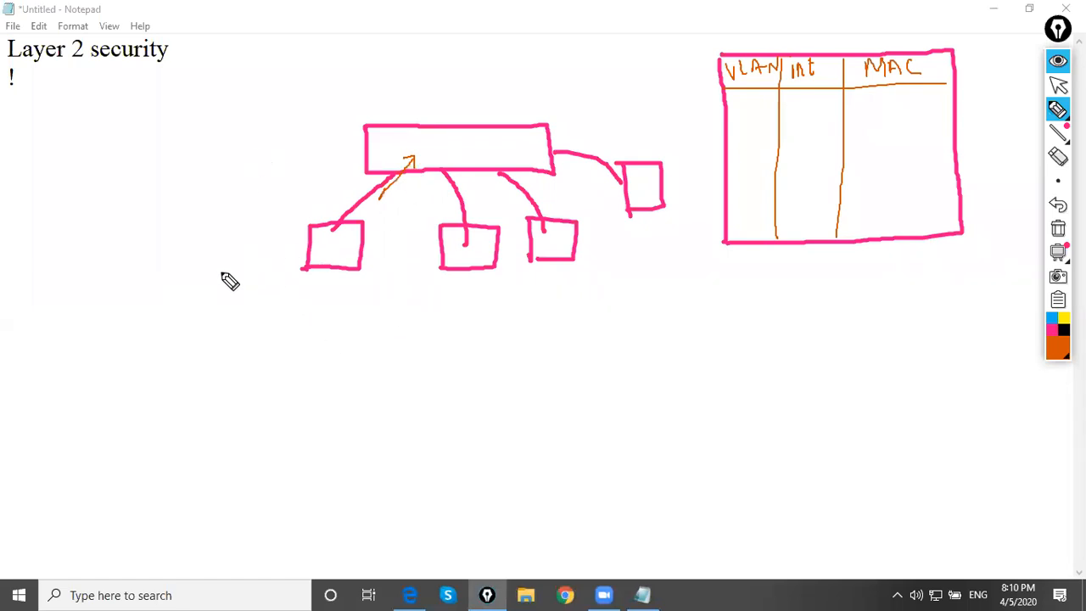
mouse_move(216, 254)
mouse_down()
mouse_move(226, 279)
mouse_move(235, 256)
mouse_move(267, 234)
mouse_move(293, 236)
mouse_up()
click(420, 296)
mouse_move(434, 278)
mouse_down()
mouse_move(441, 293)
mouse_move(458, 290)
mouse_up()
click(518, 284)
mouse_move(532, 272)
mouse_down()
mouse_move(549, 283)
mouse_move(533, 289)
mouse_up()
click(622, 231)
drag(634, 223, 643, 243)
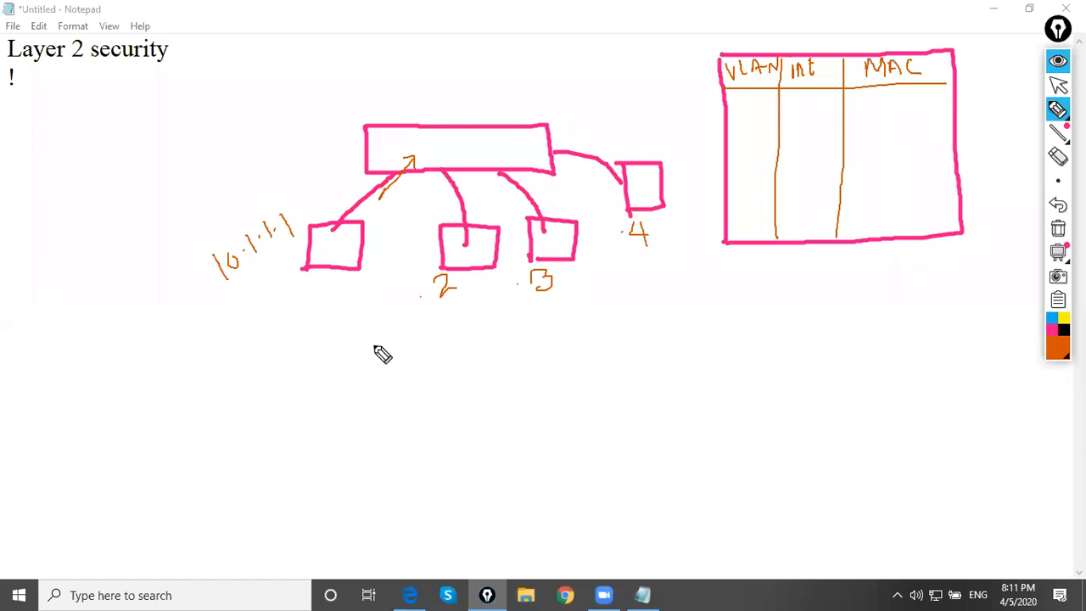
Draw a long orange packet rectangle below the diagram and partition off its first two cells, labelled S IP and D IP
drag(320, 370, 318, 424)
mouse_move(319, 369)
mouse_down()
mouse_move(652, 359)
mouse_move(653, 421)
mouse_move(320, 423)
mouse_up()
drag(383, 370, 382, 422)
mouse_move(349, 376)
mouse_down()
mouse_move(357, 388)
mouse_move(347, 399)
mouse_up()
mouse_move(343, 400)
mouse_down()
mouse_move(342, 412)
mouse_move(355, 407)
mouse_up()
drag(355, 396, 368, 404)
drag(435, 370, 432, 423)
mouse_move(389, 378)
mouse_down()
mouse_move(411, 389)
mouse_move(402, 411)
mouse_move(418, 406)
mouse_up()
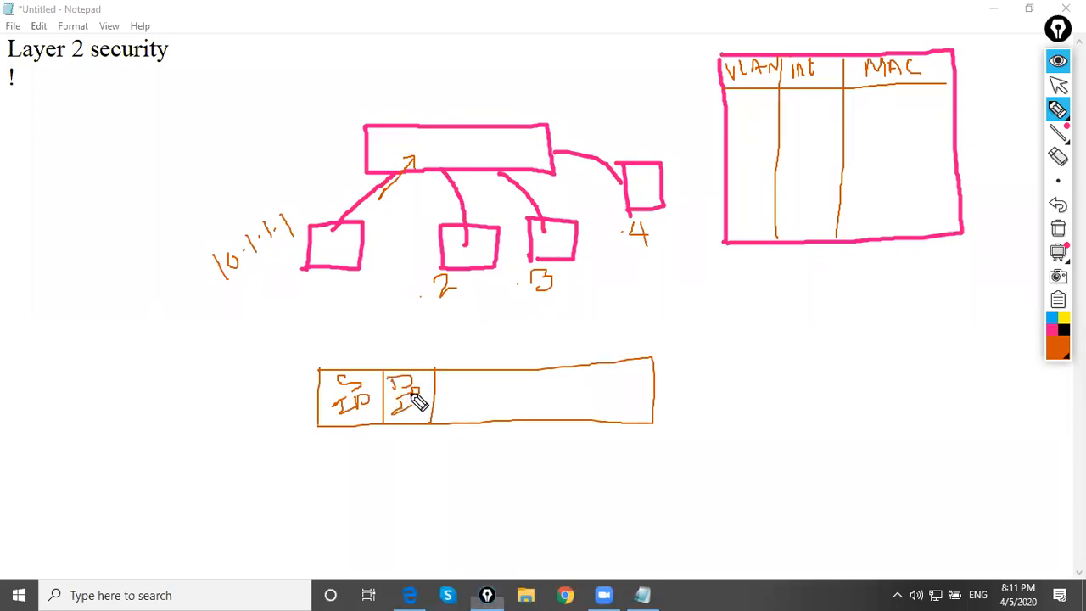
Divide the rest of the packet rectangle into cells labelled DATA, S MAC and D MAC
drag(487, 371, 487, 418)
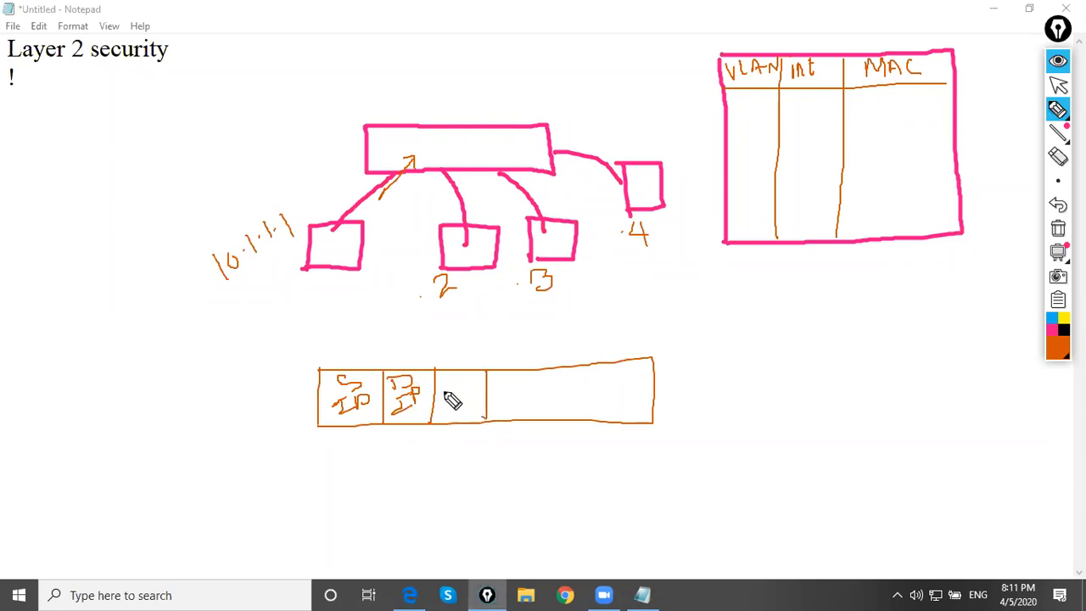
mouse_move(444, 392)
mouse_down()
mouse_move(465, 381)
mouse_move(467, 400)
mouse_move(482, 394)
mouse_up()
drag(551, 368, 552, 412)
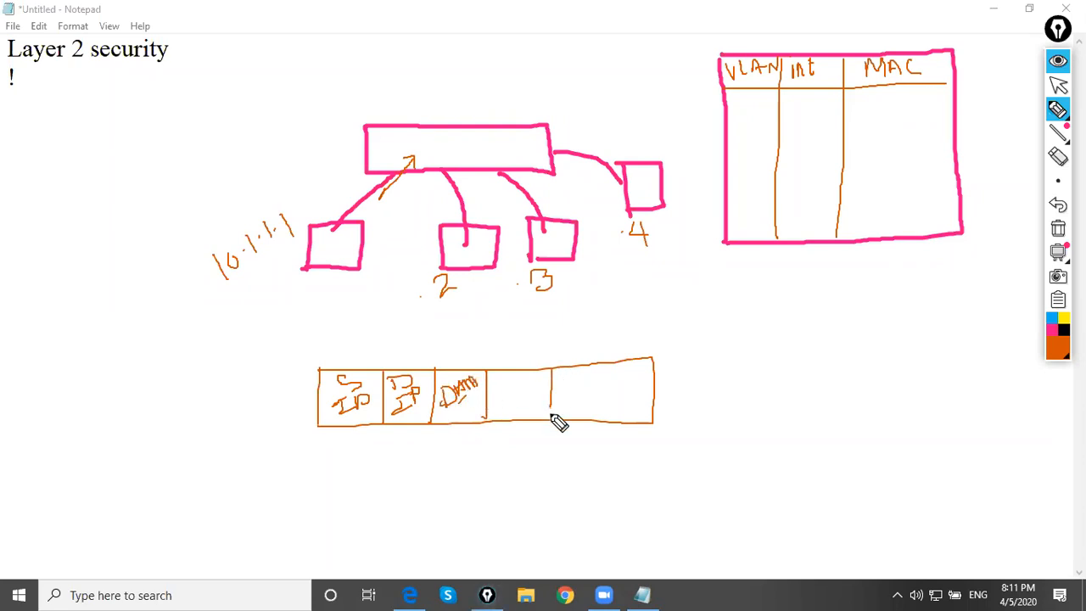
mouse_move(501, 376)
mouse_down()
mouse_move(495, 392)
mouse_move(512, 405)
mouse_move(523, 399)
mouse_up()
mouse_move(534, 385)
mouse_down()
mouse_move(526, 394)
mouse_move(535, 397)
mouse_up()
drag(518, 411, 544, 391)
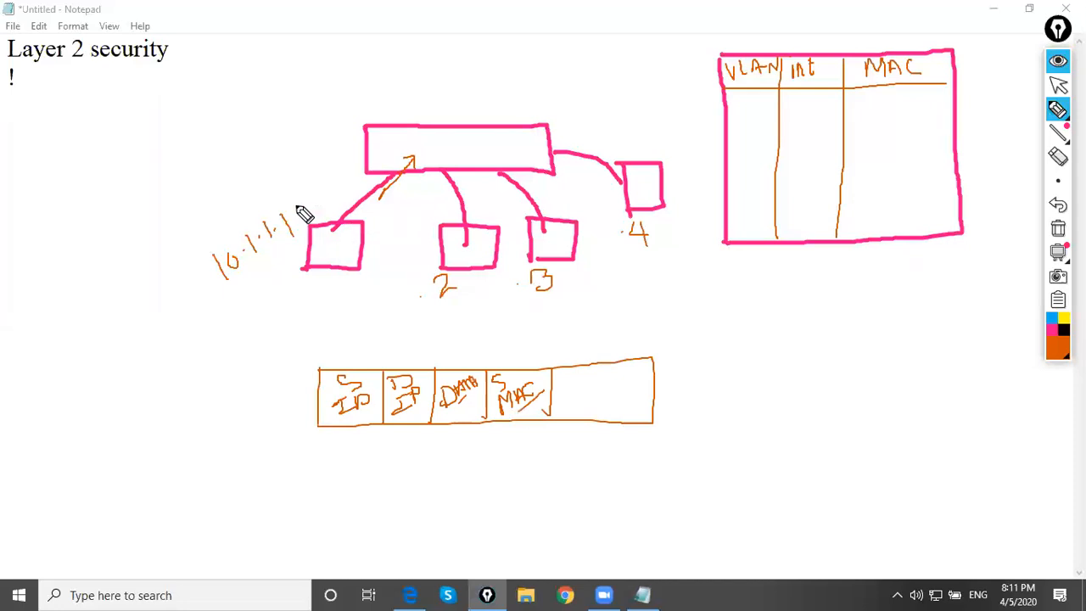
mouse_move(565, 376)
mouse_down()
mouse_move(567, 395)
mouse_move(602, 409)
mouse_move(626, 413)
mouse_move(639, 393)
mouse_up()
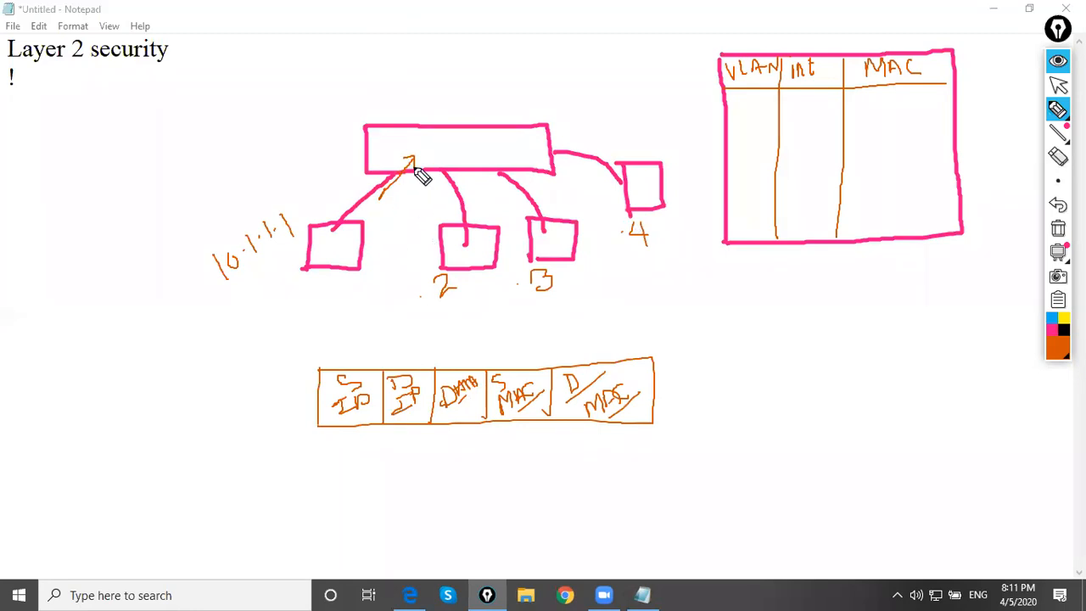
Write (ARP) above the switch and draw arrows from the switch toward the .2, .3 and .4 hosts
mouse_move(312, 88)
mouse_down()
mouse_move(315, 80)
mouse_move(310, 90)
mouse_move(332, 94)
mouse_move(357, 71)
mouse_move(365, 94)
mouse_up()
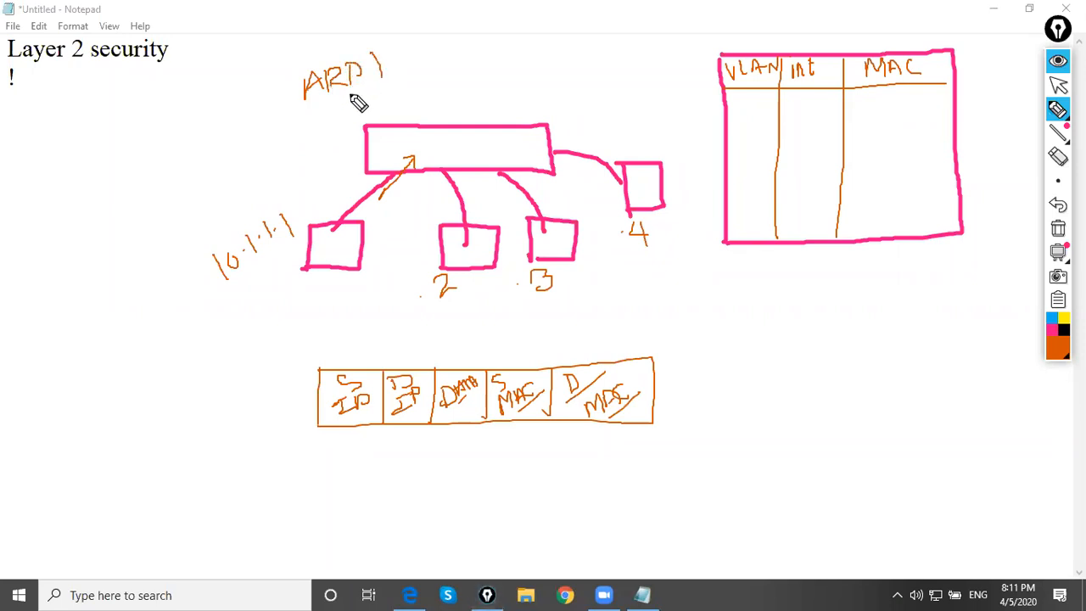
drag(293, 73, 306, 103)
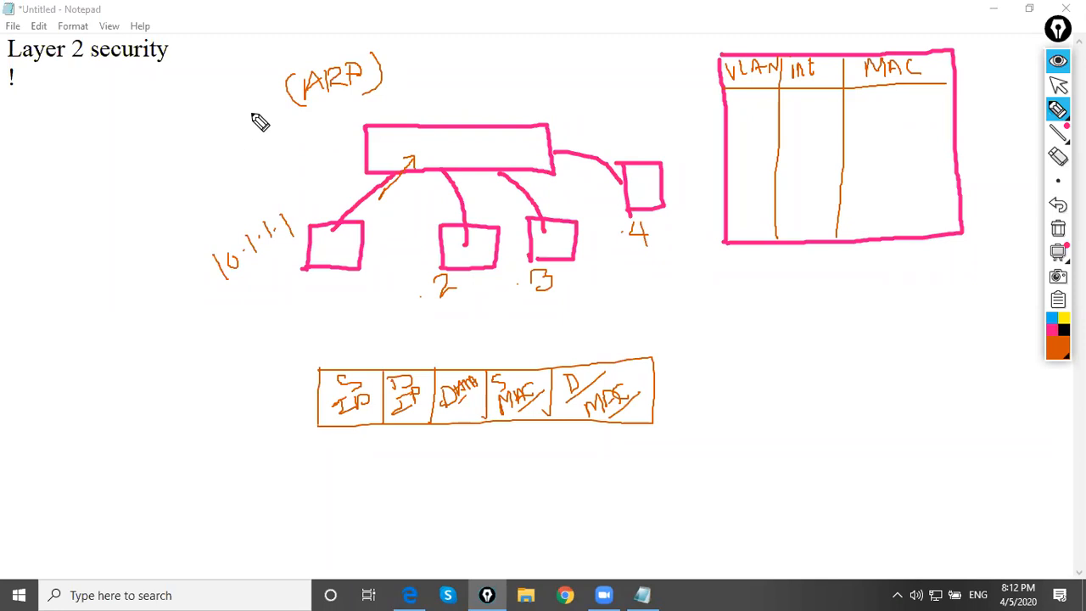
click(1058, 86)
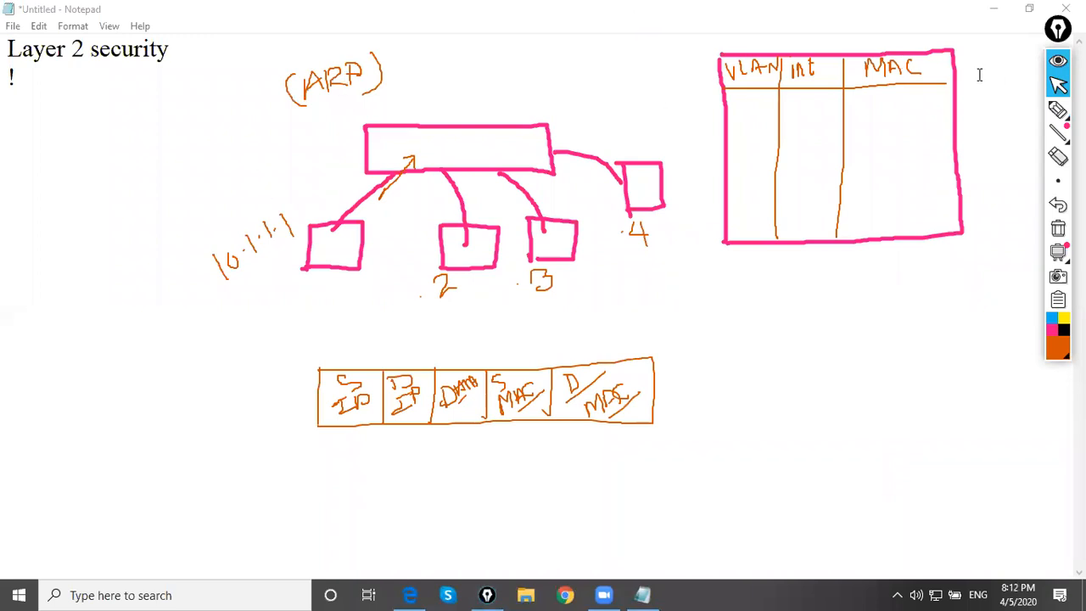
click(1058, 110)
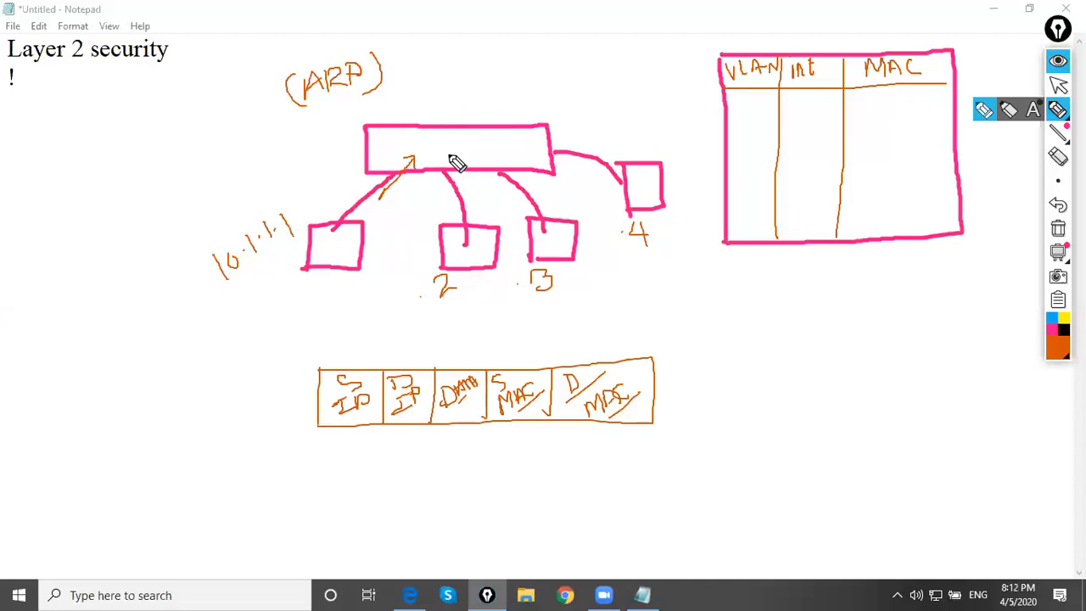
mouse_move(452, 159)
mouse_down()
mouse_move(468, 203)
mouse_move(472, 179)
mouse_move(543, 190)
mouse_move(536, 173)
mouse_move(586, 150)
mouse_move(573, 158)
mouse_up()
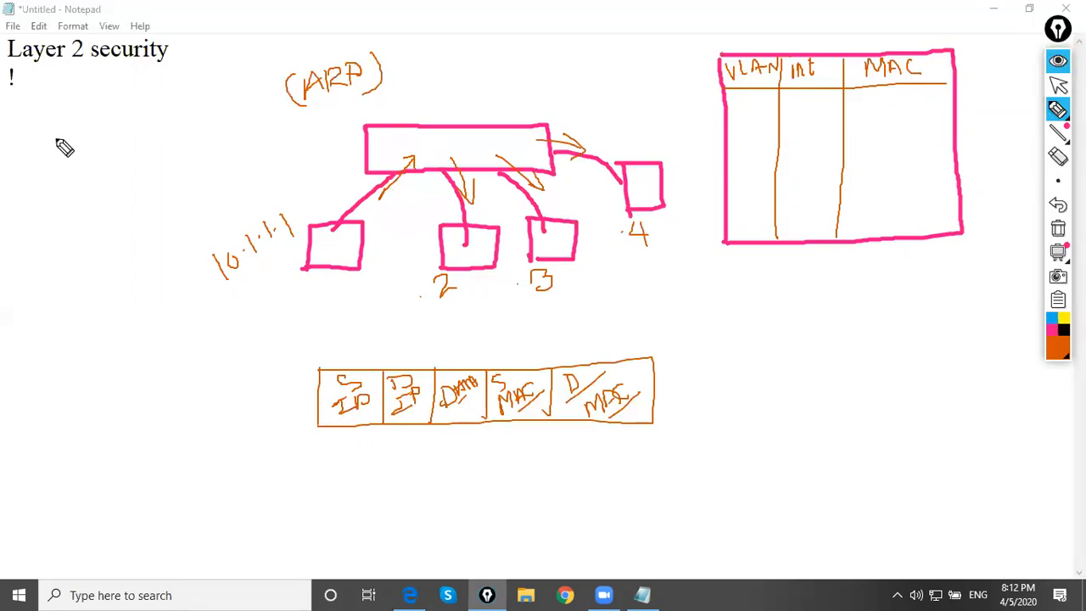
Enter "frame flooding" as text in the notes on the line below the exclamation mark
click(1058, 85)
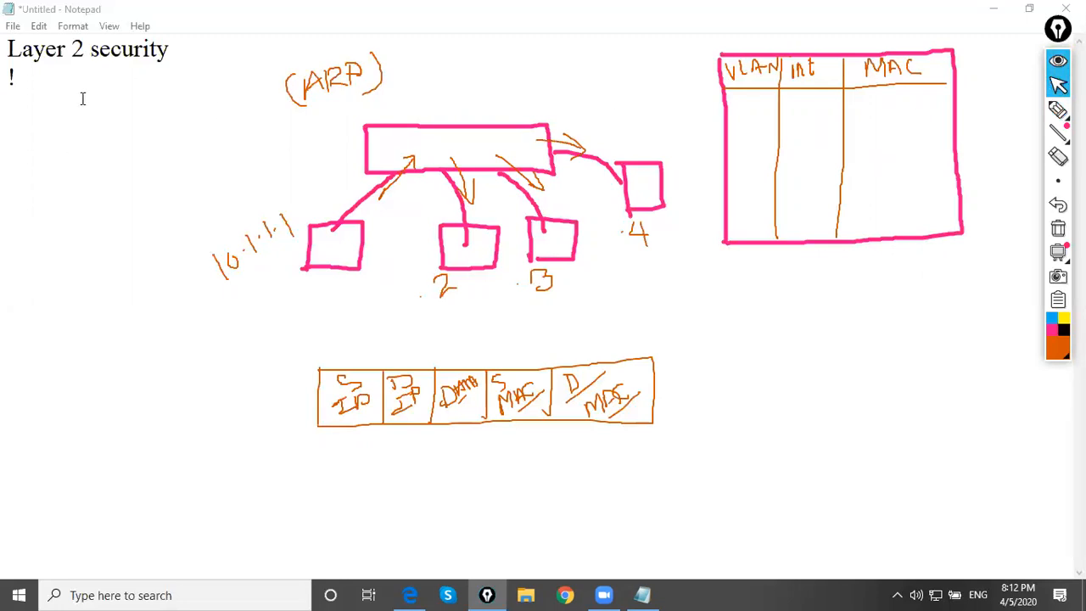
click(27, 110)
text(frame flooding)
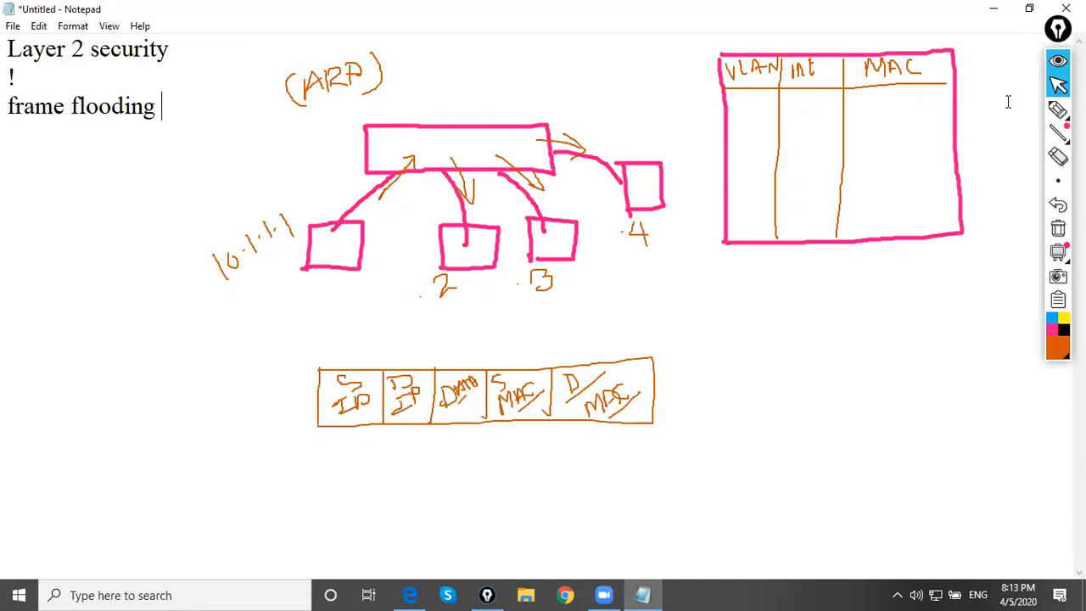
Mark the .2 and .3 hosts with orange crosses and the .4 host with a tick
click(1058, 110)
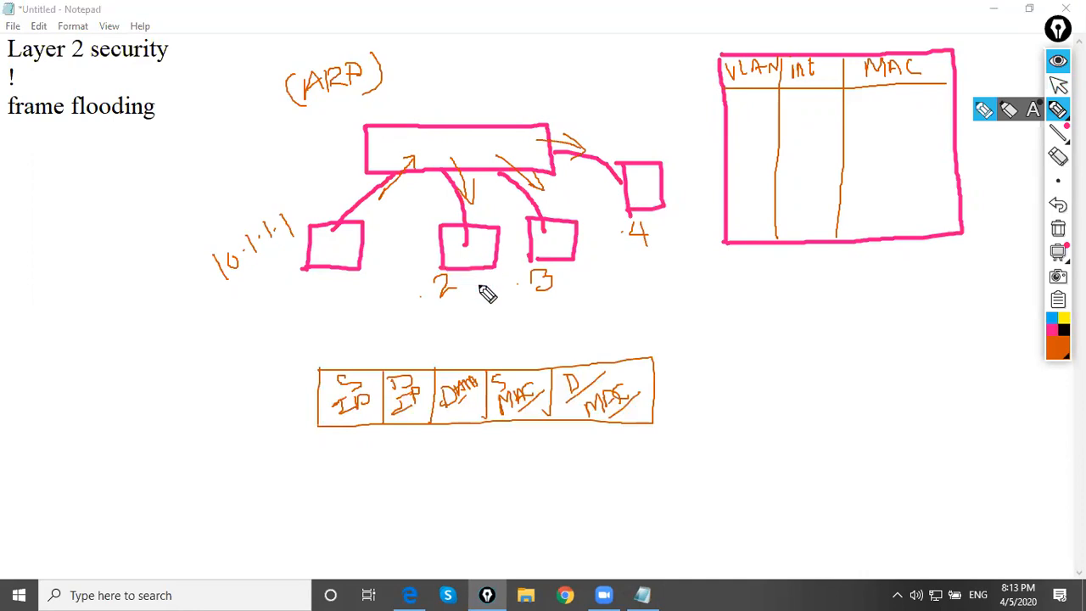
mouse_move(467, 285)
mouse_down()
mouse_move(480, 299)
mouse_move(466, 298)
mouse_up()
drag(571, 271, 591, 287)
drag(589, 269, 573, 291)
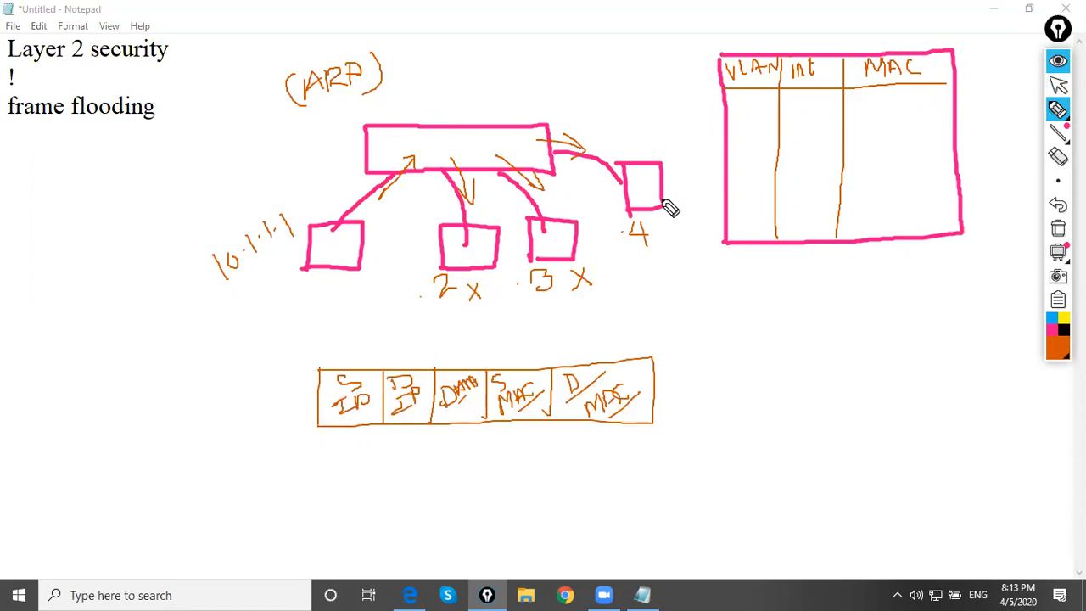
mouse_move(664, 222)
mouse_down()
mouse_move(670, 233)
mouse_move(684, 200)
mouse_up()
Circle the switch ports of the .4 and 10.1.1.1 hosts, labelling the former f0/10, and add f0/10 and f0/1 rows to the MAC table
mouse_move(546, 148)
mouse_down()
mouse_move(544, 157)
mouse_move(558, 155)
mouse_move(544, 150)
mouse_move(570, 113)
mouse_move(560, 129)
mouse_move(575, 113)
mouse_move(602, 111)
mouse_up()
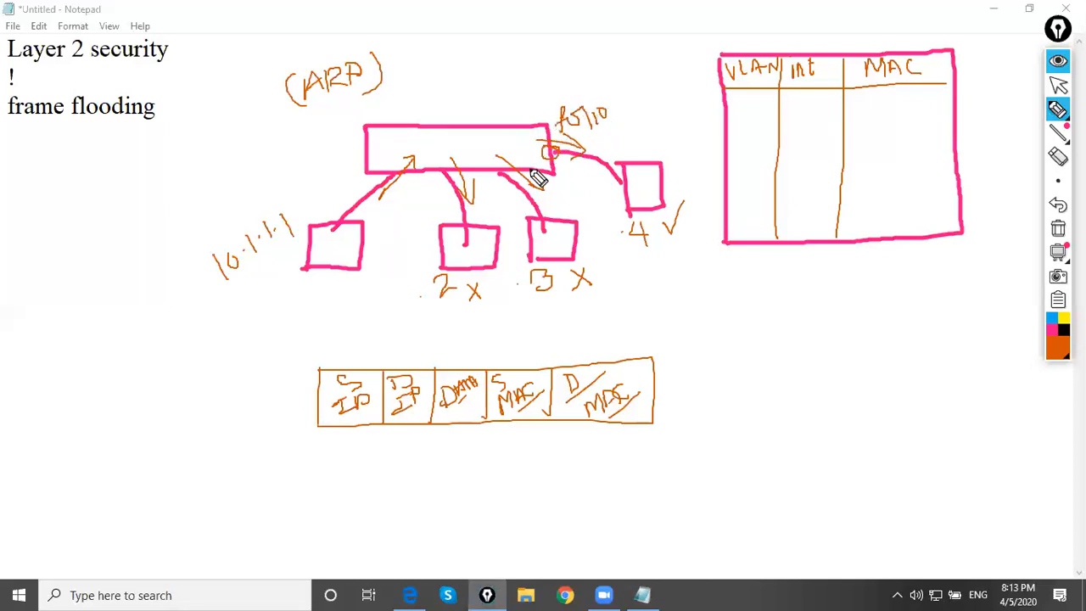
mouse_move(752, 123)
mouse_down()
mouse_move(755, 97)
mouse_move(742, 109)
mouse_move(772, 101)
mouse_move(913, 114)
mouse_up()
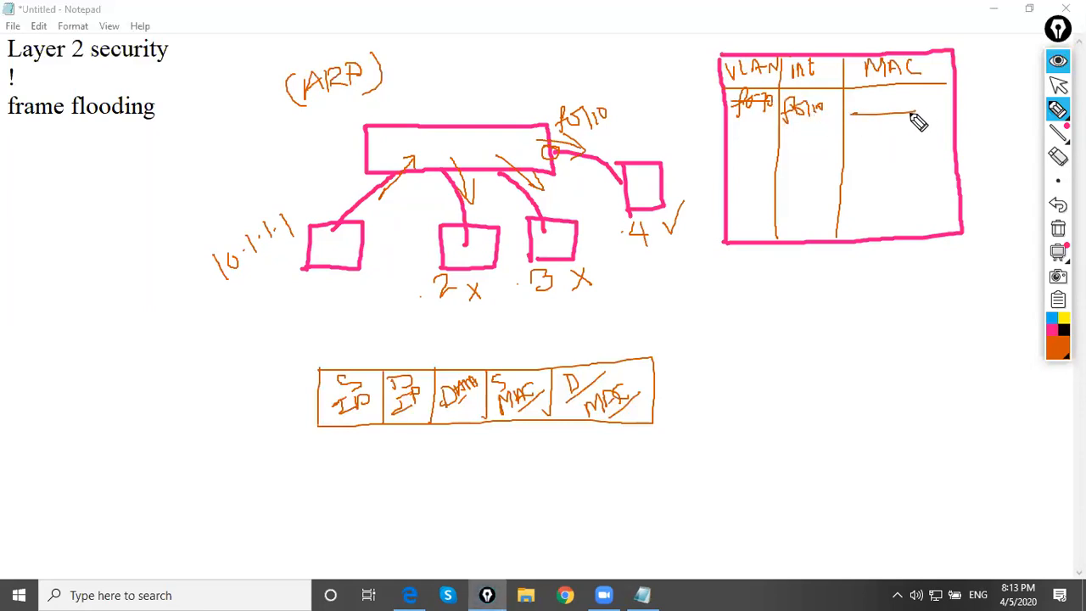
mouse_move(393, 169)
mouse_down()
mouse_move(383, 172)
mouse_move(411, 168)
mouse_up()
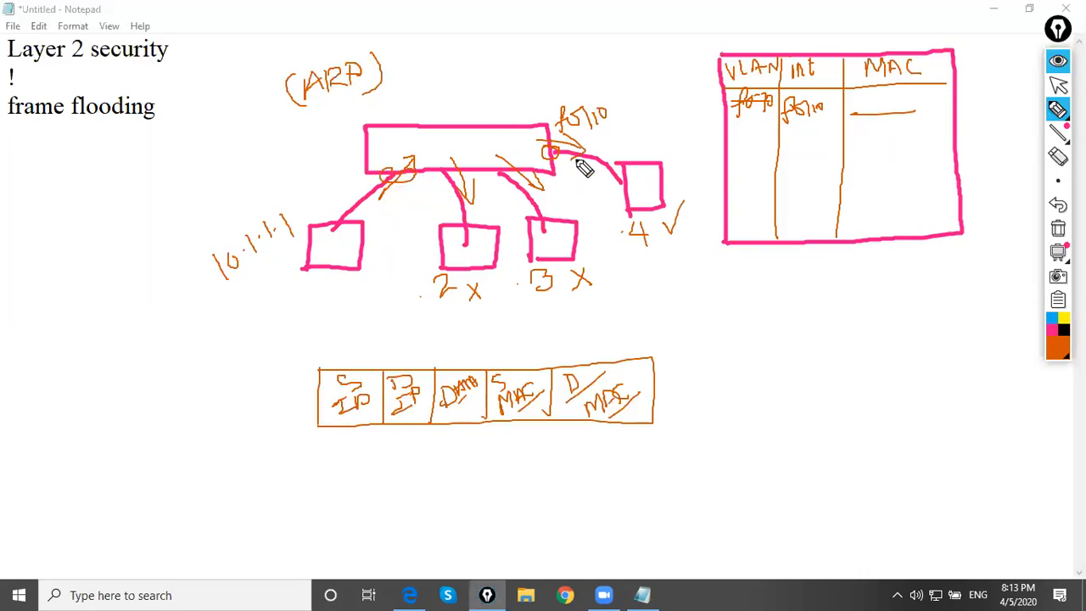
mouse_move(798, 141)
mouse_down()
mouse_move(807, 151)
mouse_move(821, 141)
mouse_up()
drag(824, 147, 939, 138)
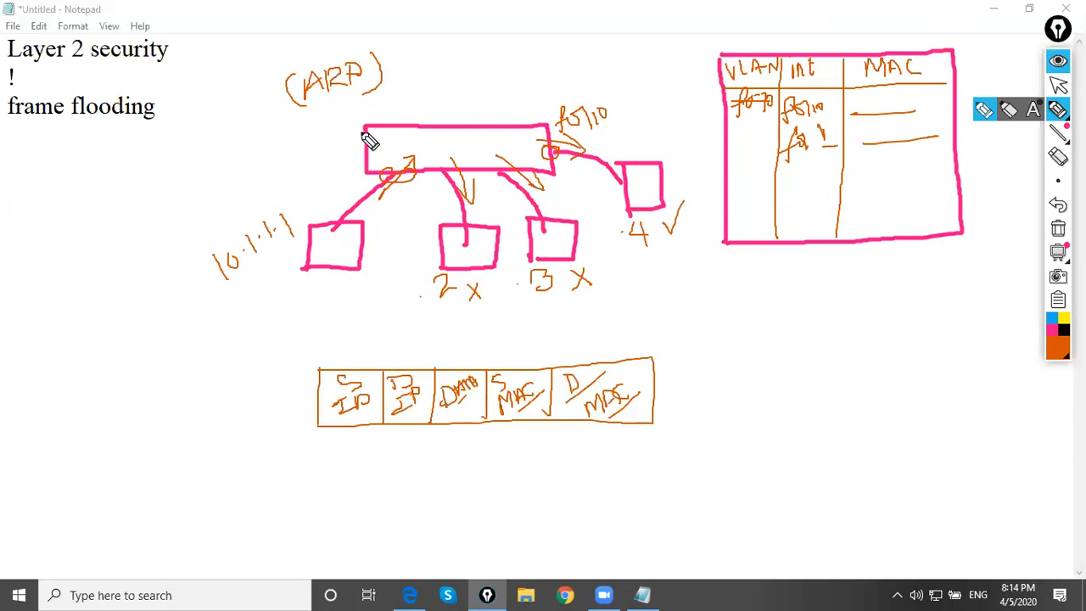
Draw a fifth host box connected to the switch's left side with an incoming arrow, and underline "frame flooding" with slanted strokes
drag(365, 138, 287, 138)
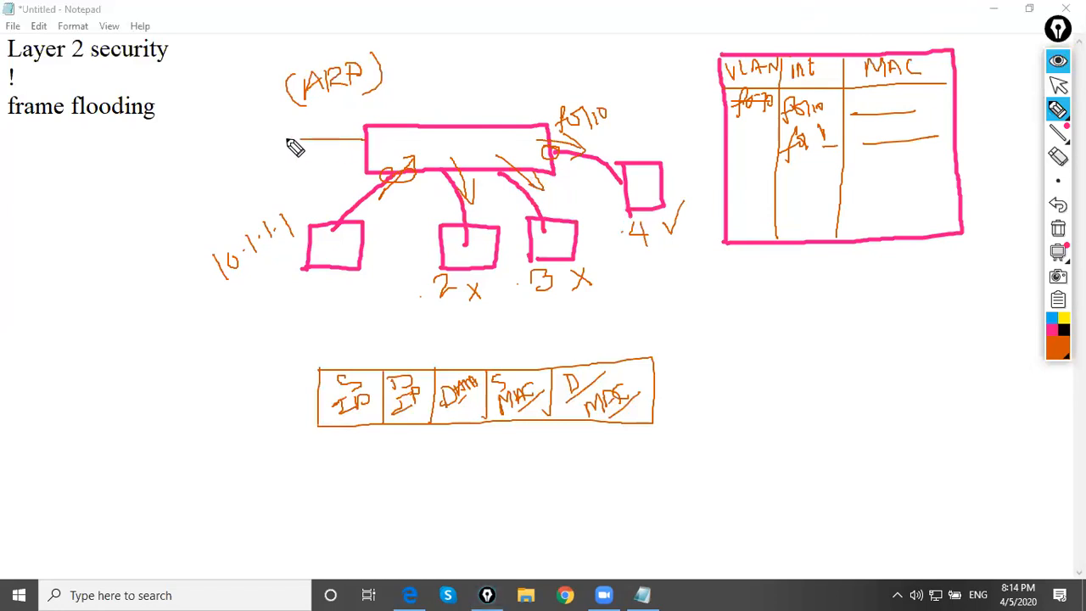
mouse_move(230, 118)
mouse_down()
mouse_move(230, 150)
mouse_move(292, 162)
mouse_move(235, 165)
mouse_move(238, 133)
mouse_move(236, 157)
mouse_up()
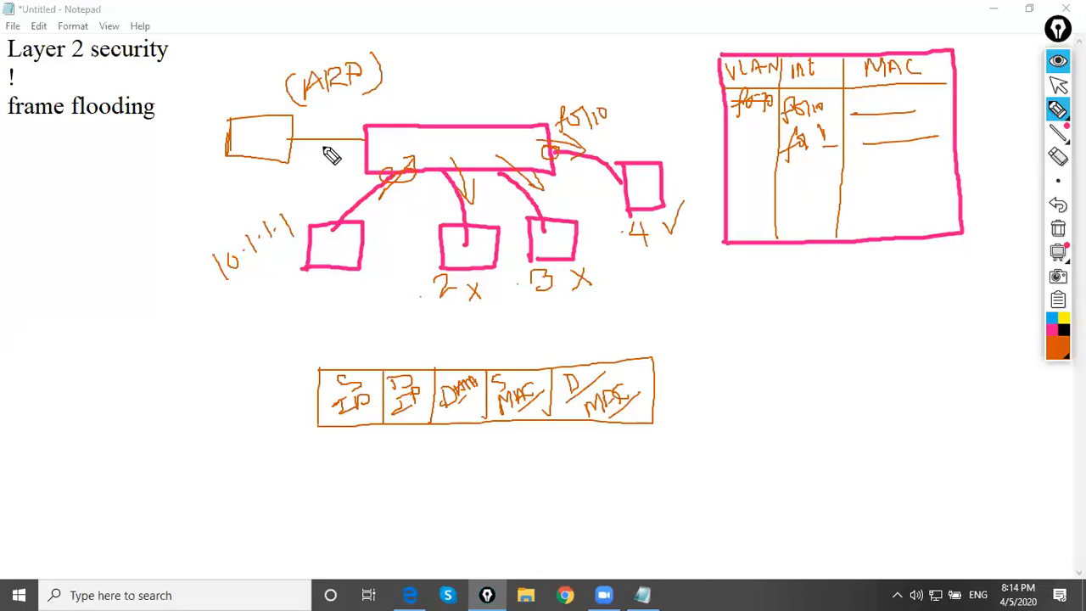
drag(322, 151, 382, 158)
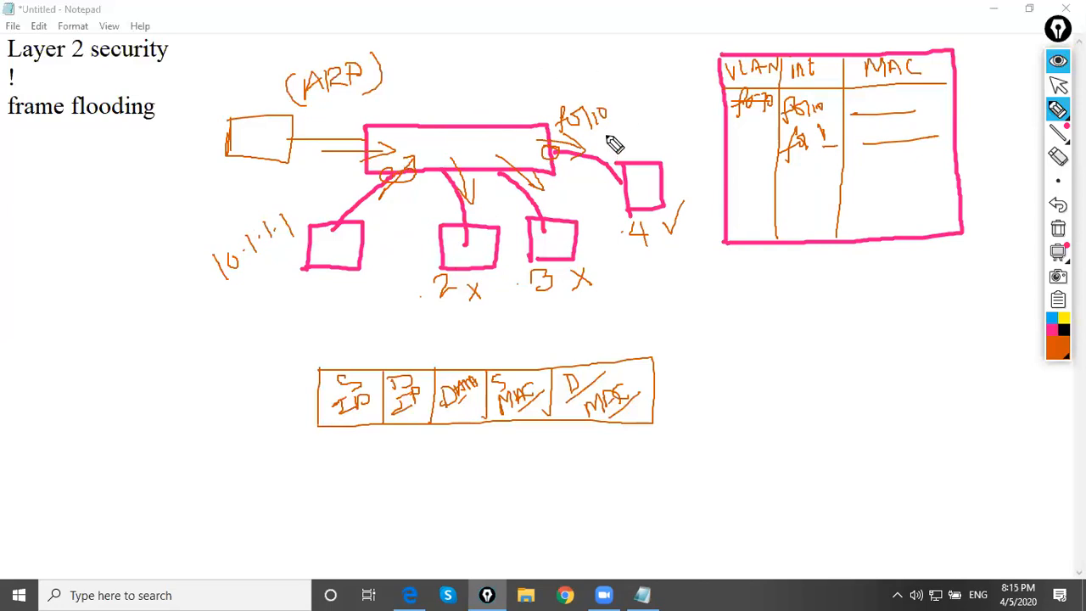
mouse_move(135, 136)
mouse_down()
mouse_move(211, 101)
mouse_move(197, 109)
mouse_up()
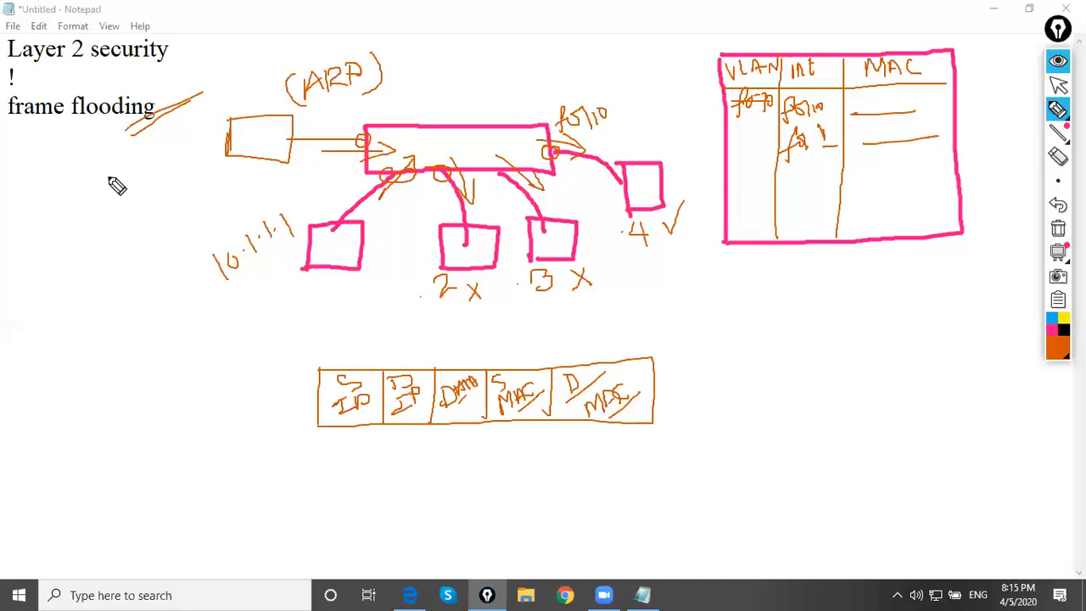
Insert the line "port-security on layer 2" above "frame flooding" in the notes, followed by a blank line
click(1058, 85)
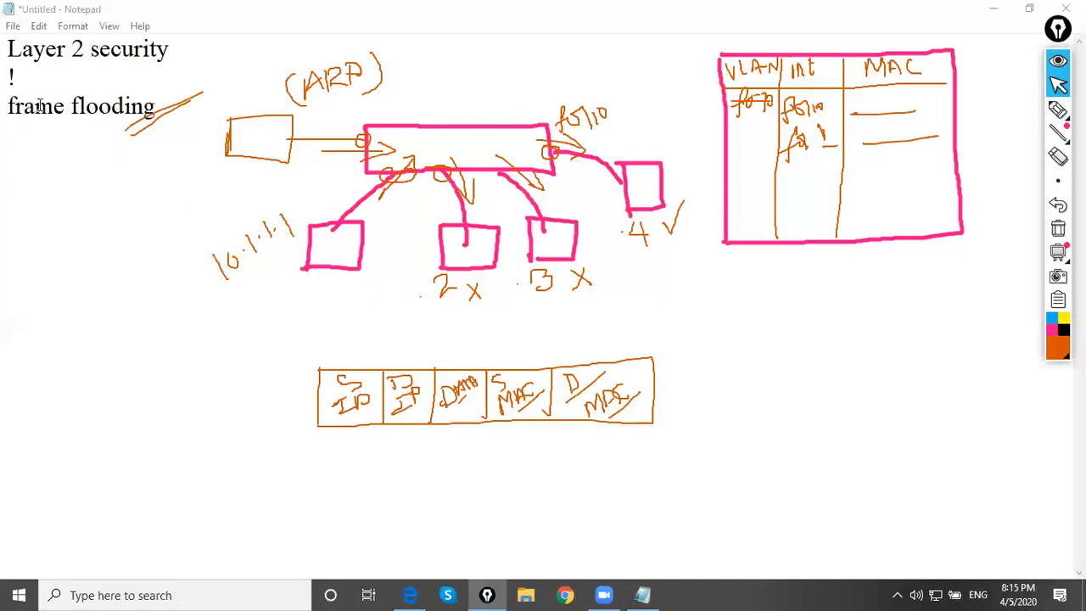
click(43, 79)
key(Return)
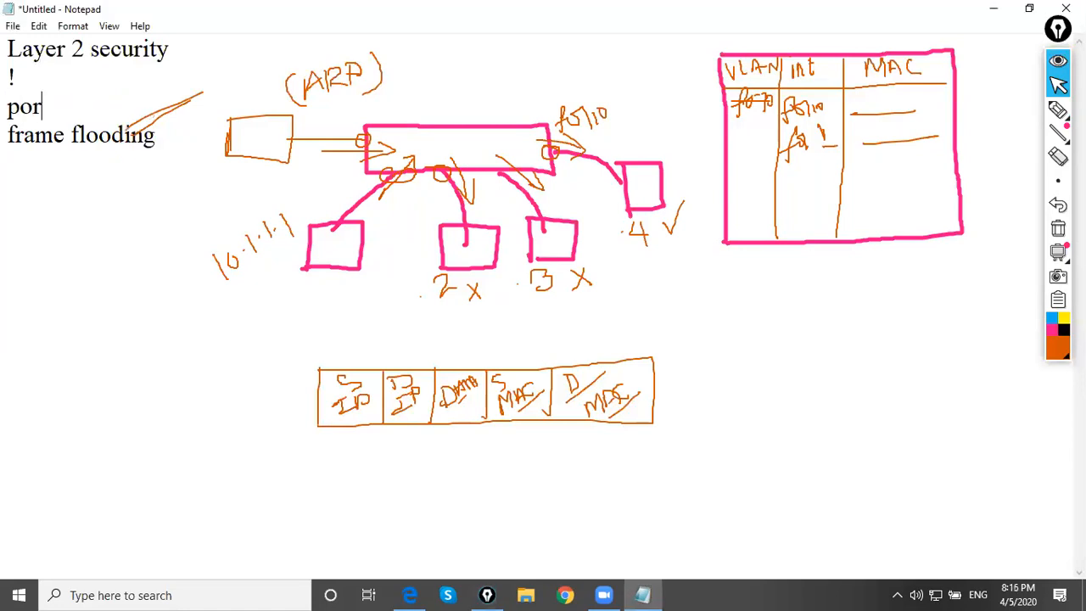
text(port-security)
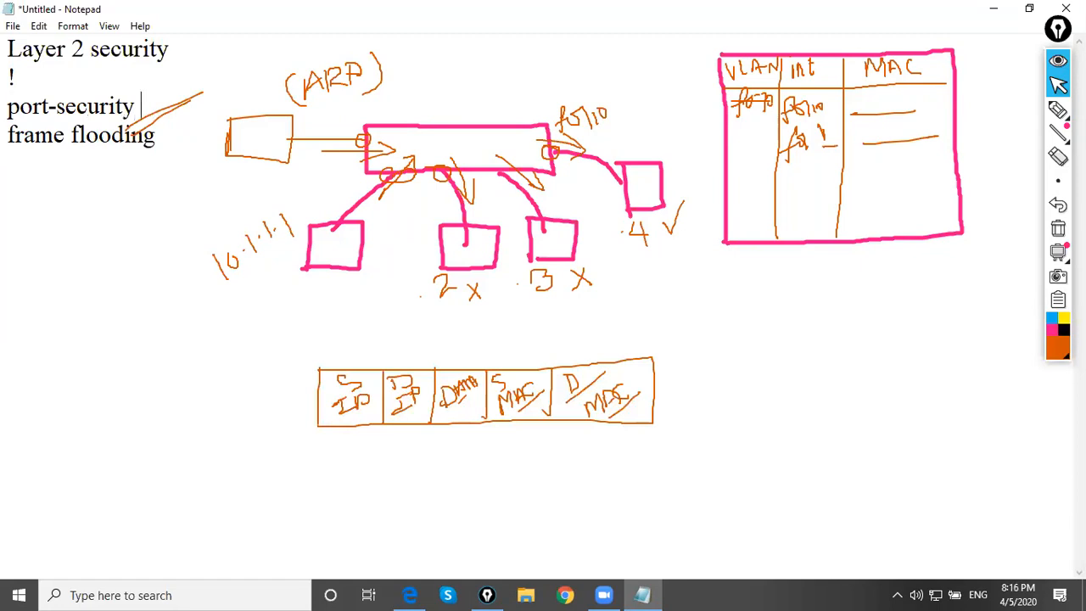
text( on laye)
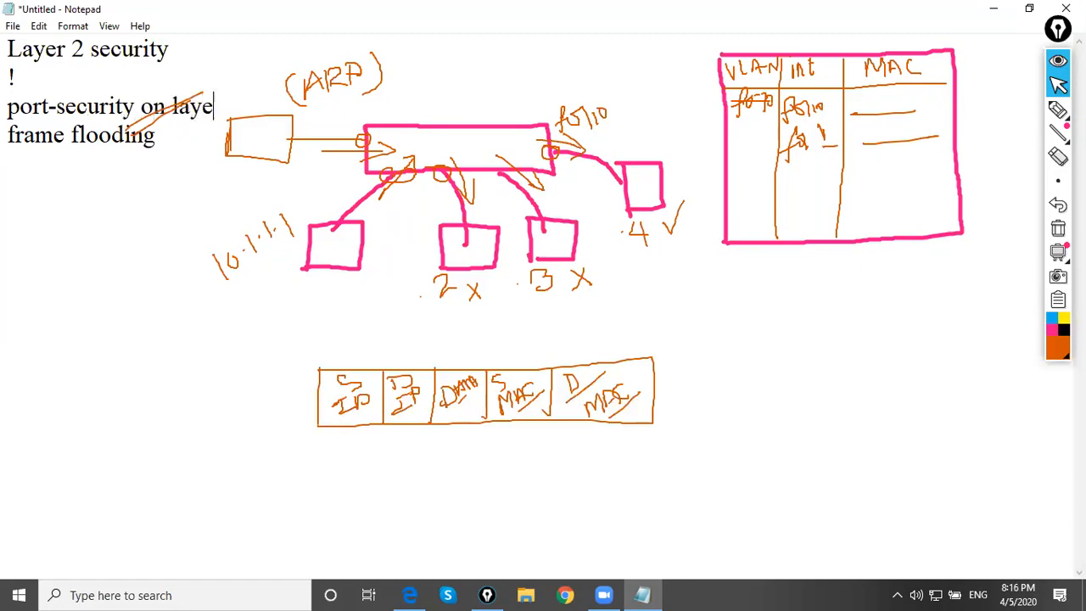
text(r 2)
key(Return)
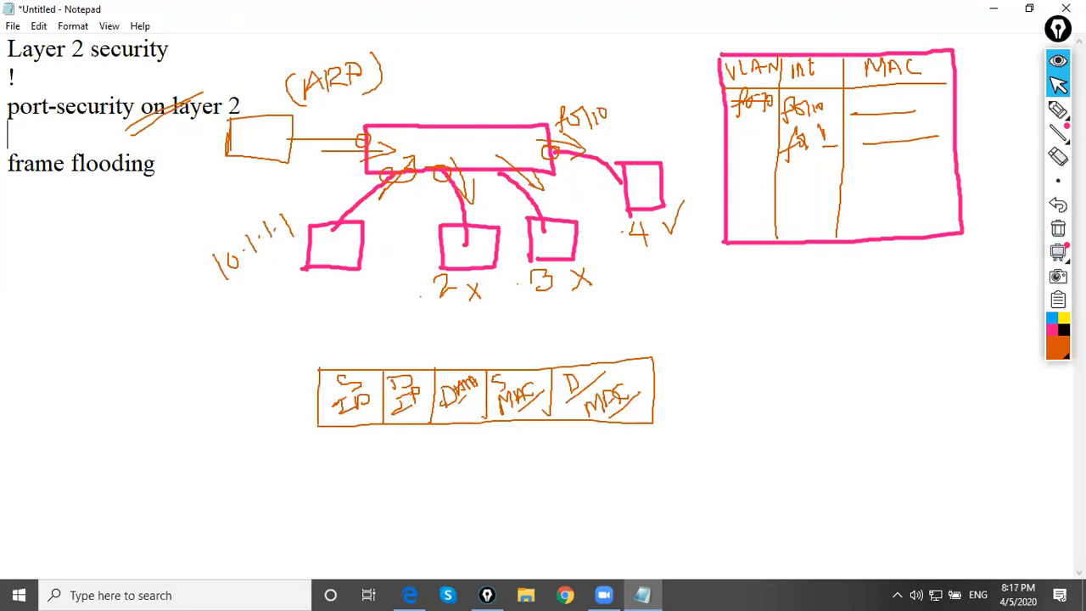
Circle the switch port of the upper-left host in blue and draw a slanted arrow pointing at it
click(1057, 109)
click(1058, 350)
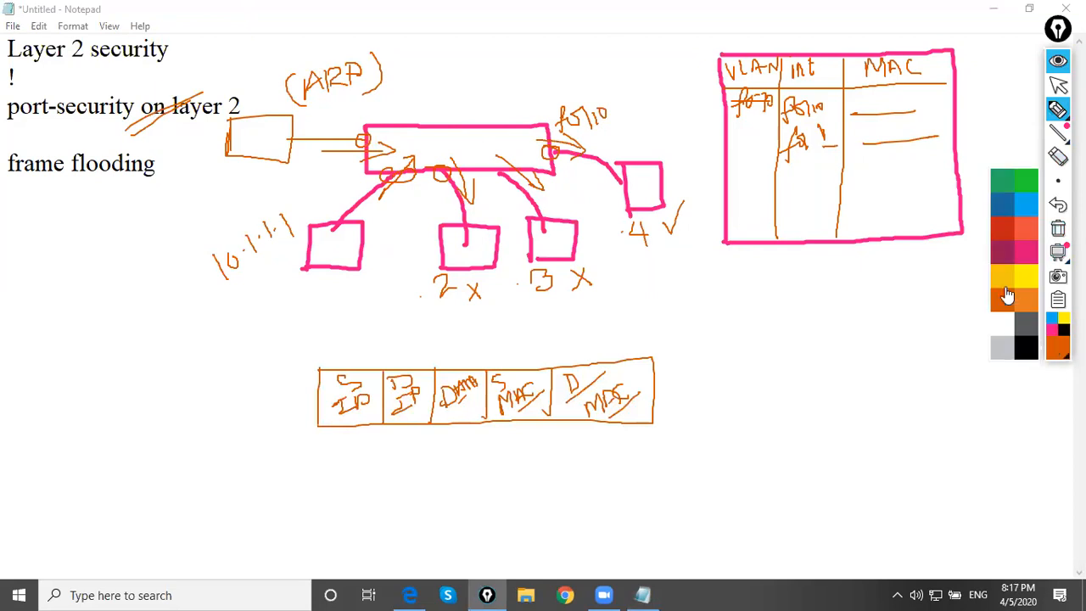
click(1009, 207)
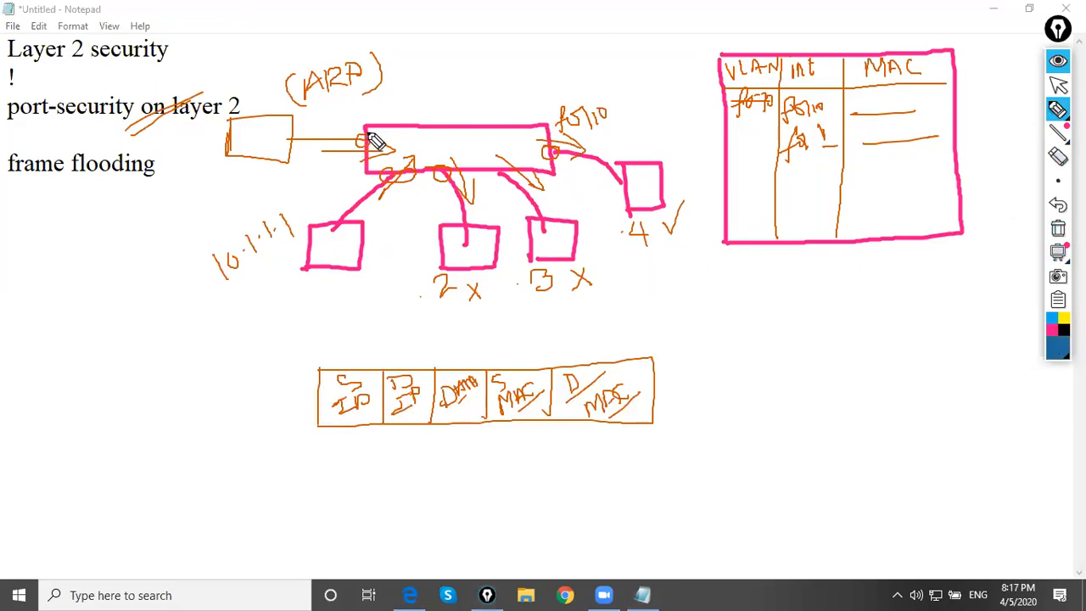
drag(371, 143, 365, 140)
drag(329, 178, 353, 151)
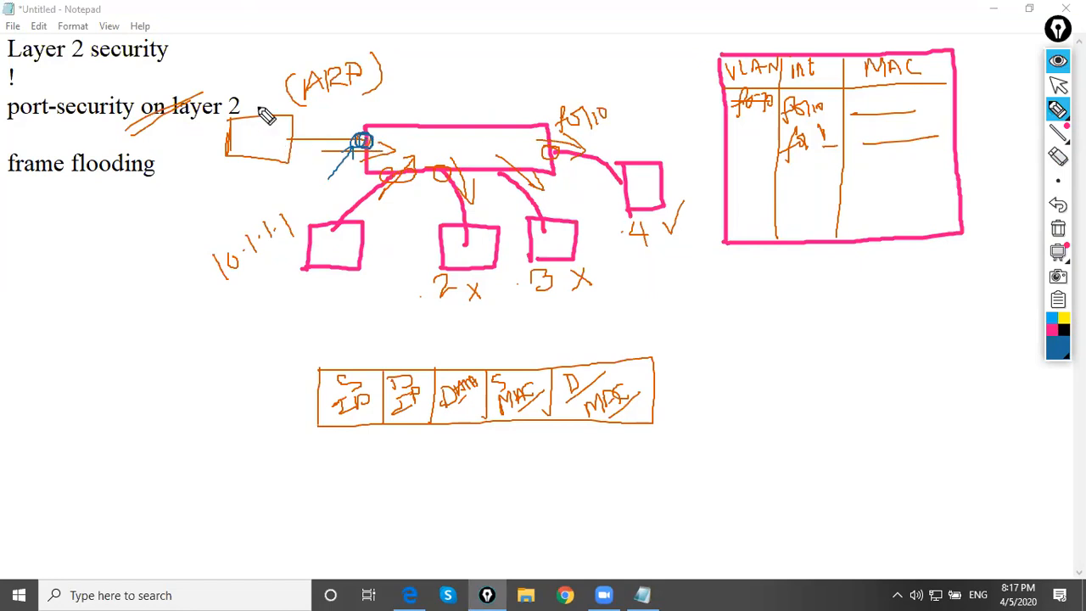
Draw a blue host box linked to the switch's right end, with an arrow running out of the switch towards it
drag(550, 140, 659, 120)
mouse_move(660, 97)
mouse_down()
mouse_move(662, 151)
mouse_move(650, 141)
mouse_up()
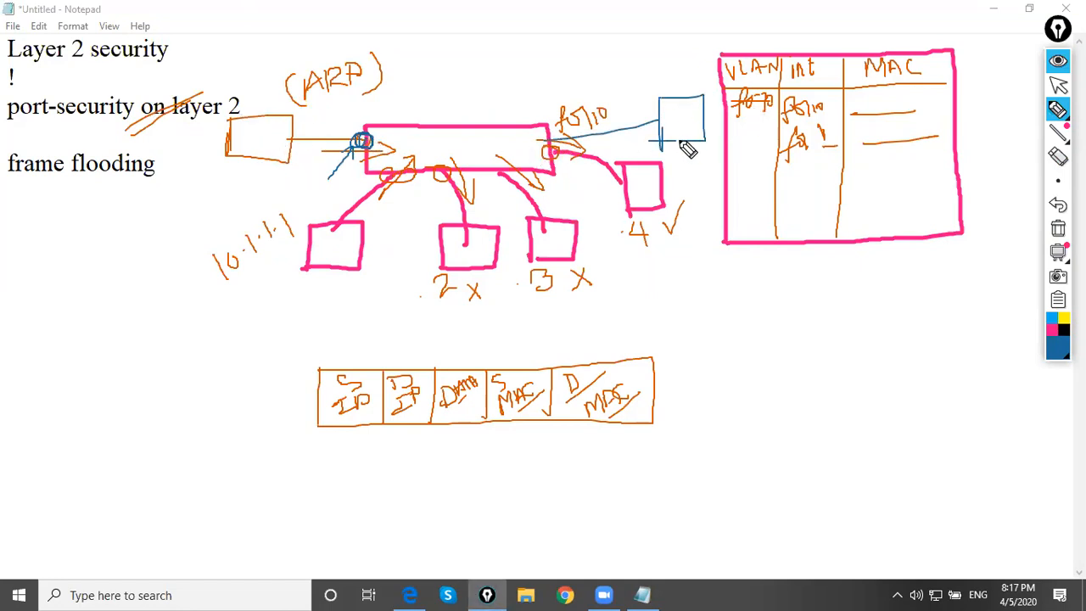
mouse_move(548, 142)
mouse_down()
mouse_move(590, 129)
mouse_move(597, 146)
mouse_up()
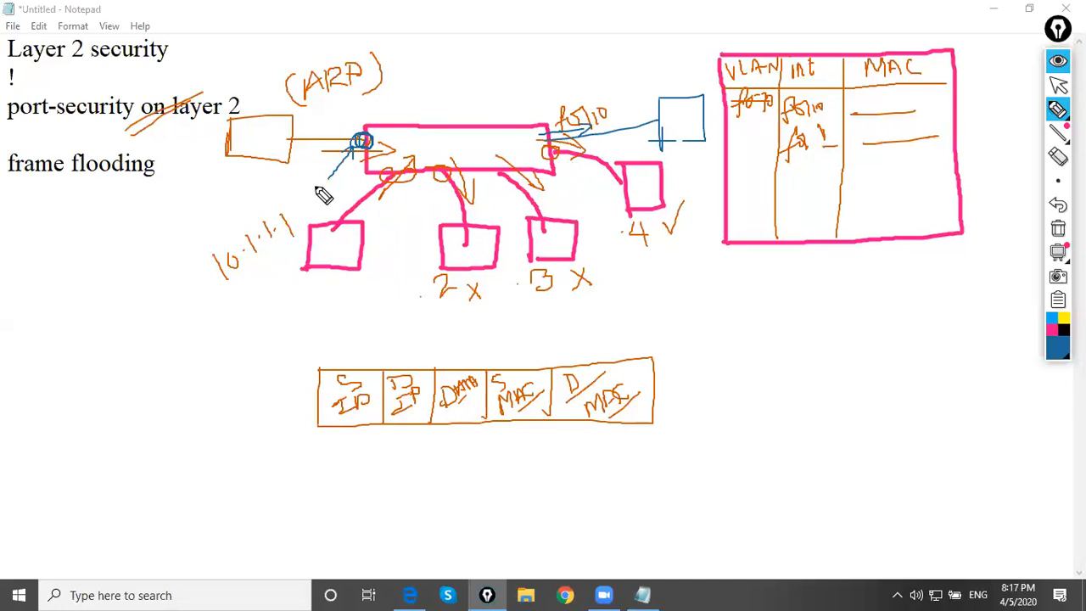
Label the blue-circled port "1" and write "111" inside a tilted box below the 10.1.1.1 host
mouse_move(370, 119)
mouse_down()
mouse_move(370, 102)
mouse_move(381, 114)
mouse_up()
mouse_move(219, 322)
mouse_down()
mouse_move(229, 356)
mouse_move(253, 345)
mouse_up()
drag(257, 300, 277, 326)
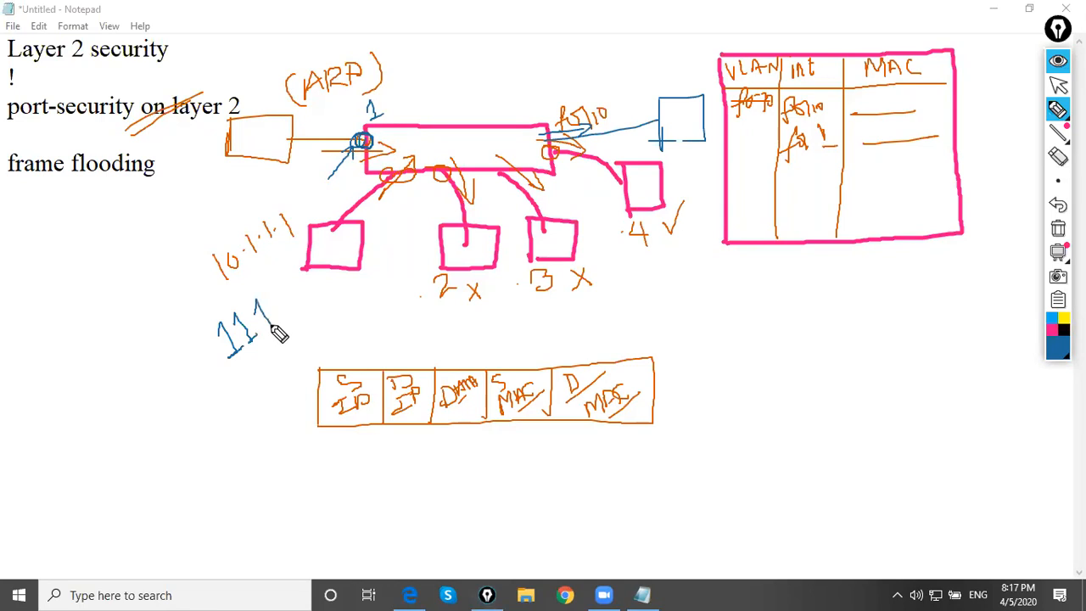
mouse_move(219, 350)
mouse_down()
mouse_move(236, 367)
mouse_move(207, 327)
mouse_move(271, 291)
mouse_move(253, 350)
mouse_move(293, 325)
mouse_up()
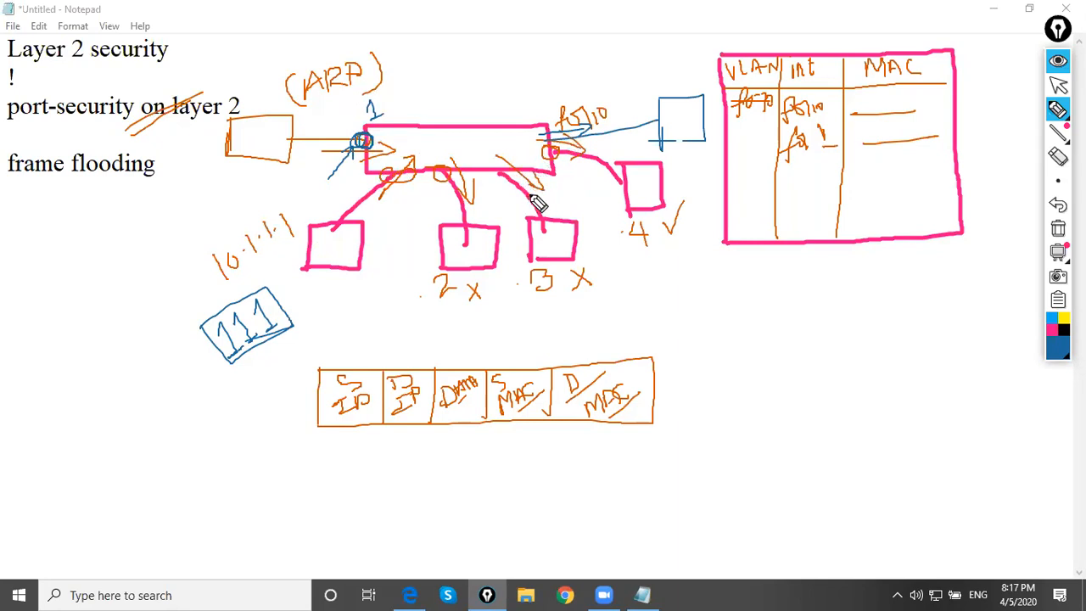
Draw two blue switch boxes joined by a line beside the packet field diagram
mouse_move(703, 374)
mouse_down()
mouse_move(767, 411)
mouse_move(703, 415)
mouse_up()
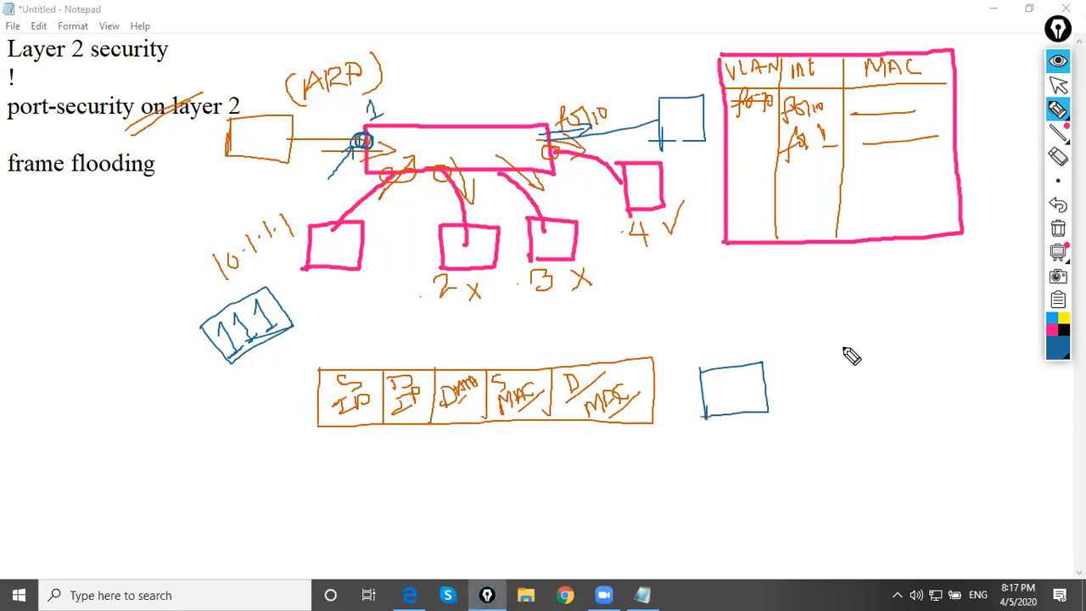
mouse_move(841, 350)
mouse_down()
mouse_move(912, 387)
mouse_move(845, 390)
mouse_up()
mouse_move(769, 390)
mouse_down()
mouse_move(830, 380)
mouse_move(769, 396)
mouse_up()
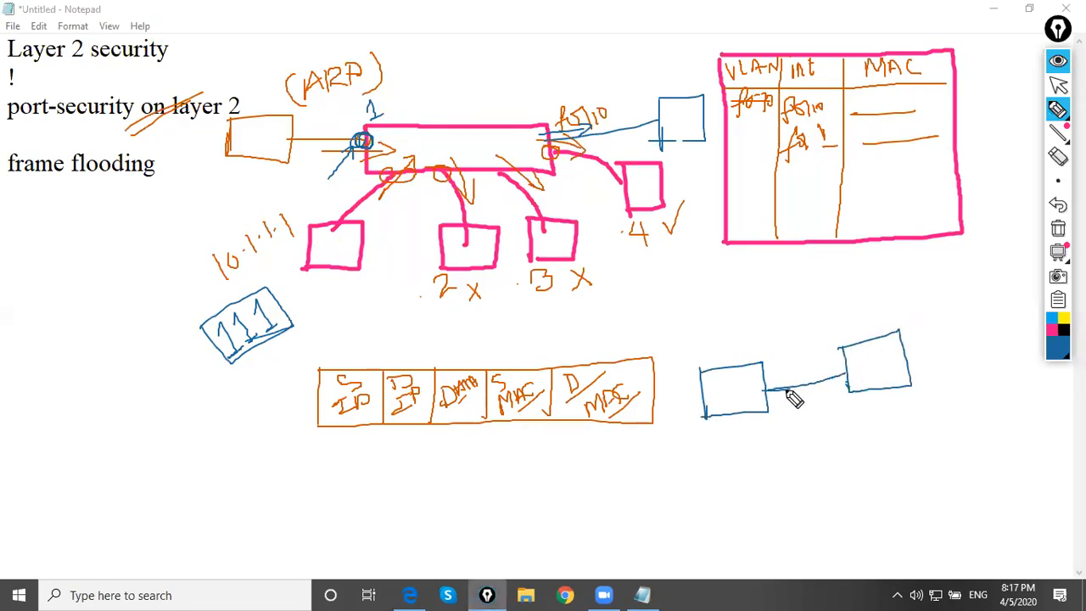
Label the link between the two blue boxes "trunk" in black, with four arrows and "DTP" written beneath
click(1064, 330)
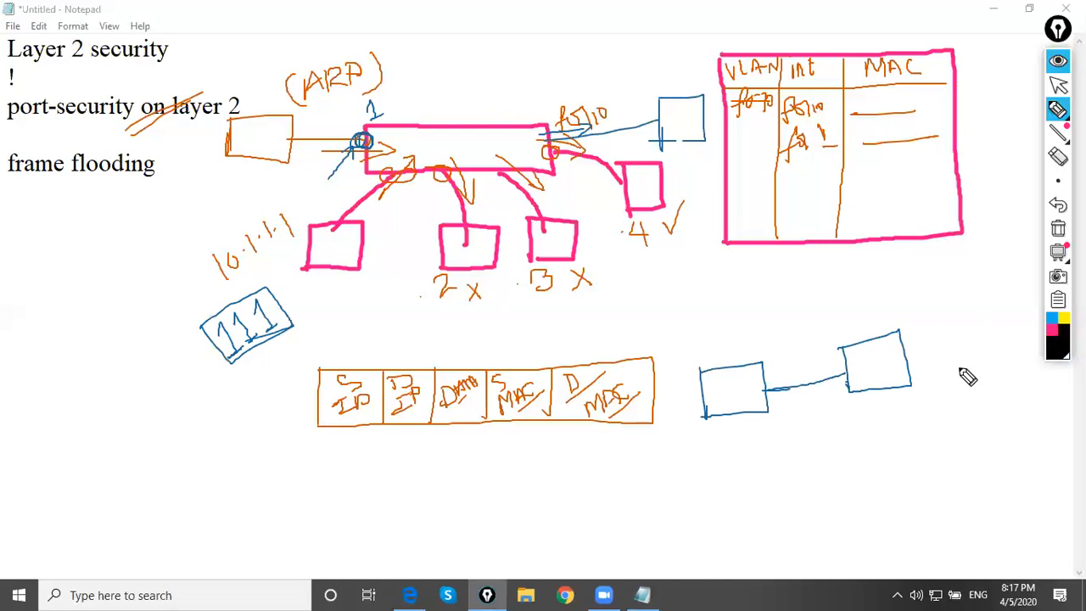
mouse_move(781, 346)
mouse_down()
mouse_move(788, 359)
mouse_move(870, 316)
mouse_move(860, 325)
mouse_up()
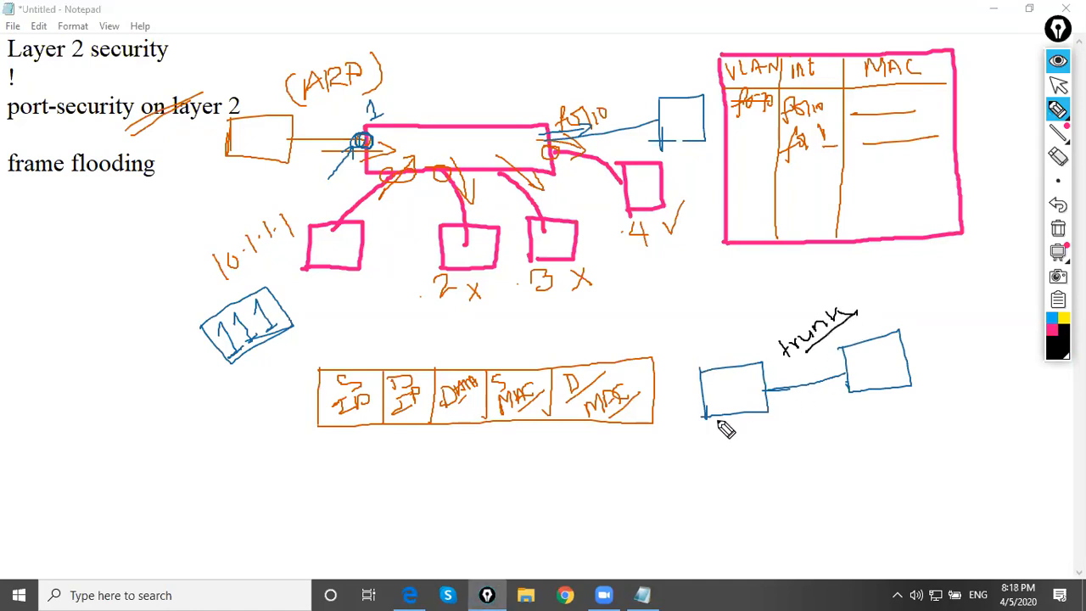
mouse_move(777, 407)
mouse_down()
mouse_move(803, 413)
mouse_move(810, 432)
mouse_move(799, 476)
mouse_move(824, 468)
mouse_up()
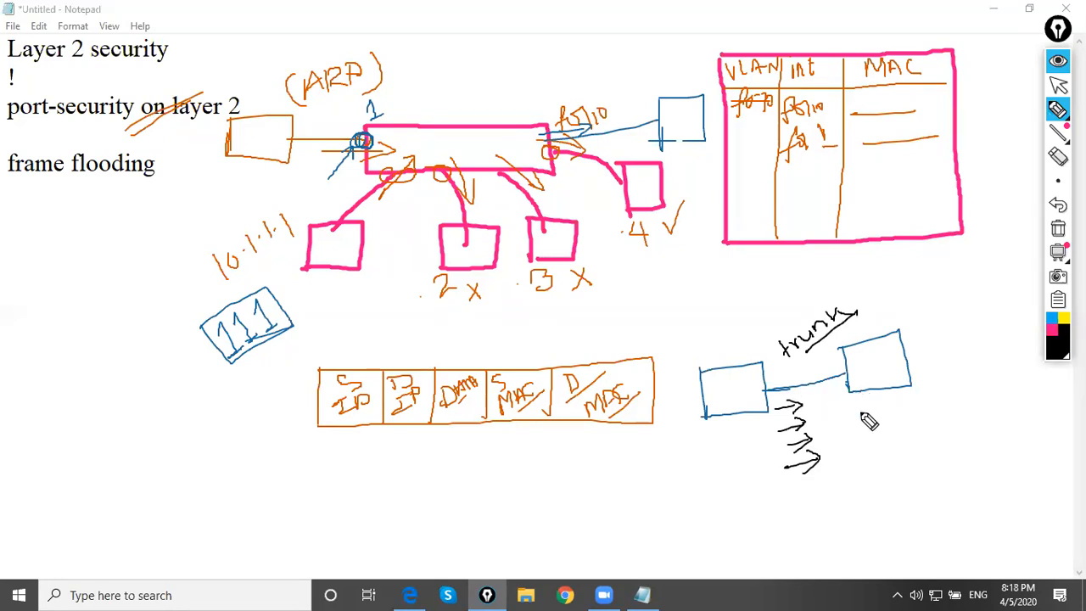
drag(859, 404, 859, 426)
mouse_move(859, 404)
mouse_down()
mouse_move(861, 424)
mouse_move(880, 424)
mouse_move(890, 401)
mouse_move(893, 421)
mouse_up()
mouse_move(887, 403)
mouse_down()
mouse_move(902, 399)
mouse_move(904, 413)
mouse_up()
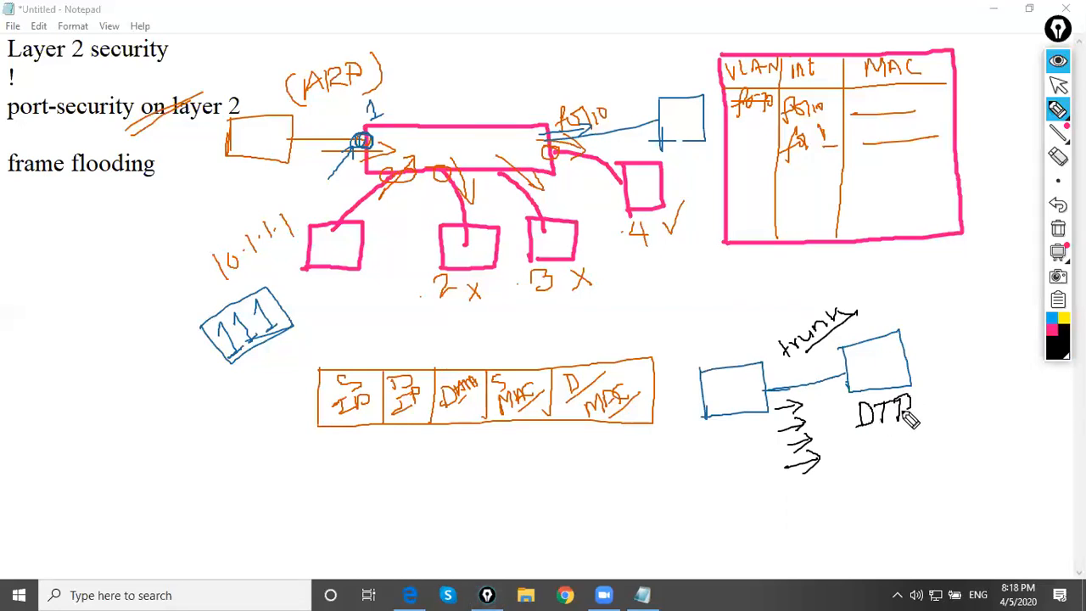
Draw a black switch linked port to port with the first blue box, and hang a small host box below each
drag(698, 393, 658, 465)
mouse_move(588, 465)
mouse_down()
mouse_move(597, 501)
mouse_move(656, 472)
mouse_up()
mouse_move(598, 495)
mouse_down()
mouse_move(660, 477)
mouse_move(661, 459)
mouse_up()
drag(706, 392, 701, 393)
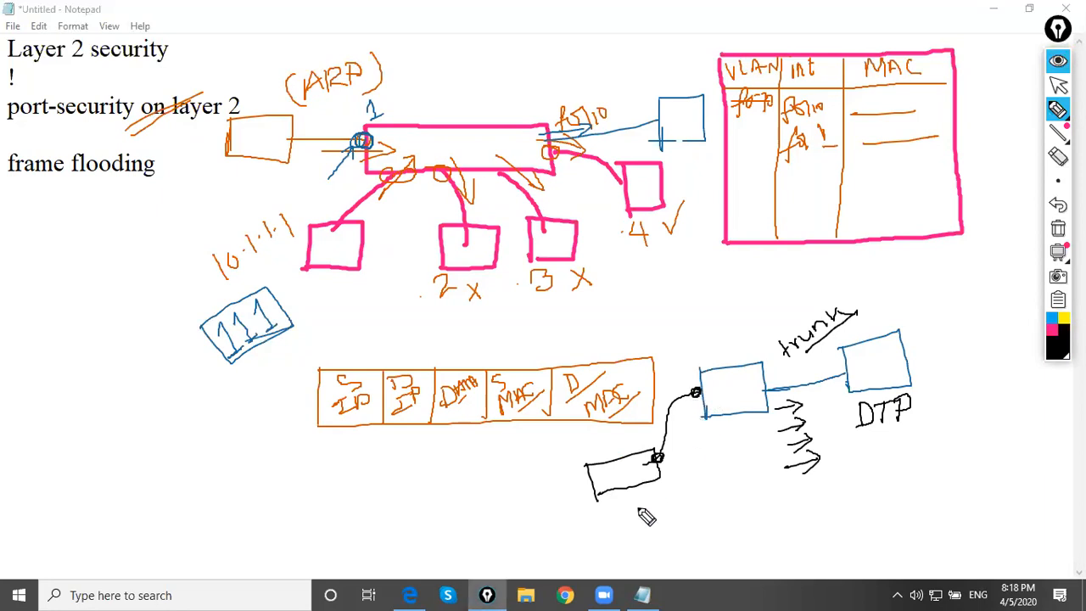
drag(613, 492, 613, 527)
mouse_move(612, 514)
mouse_down()
mouse_move(643, 519)
mouse_move(612, 527)
mouse_up()
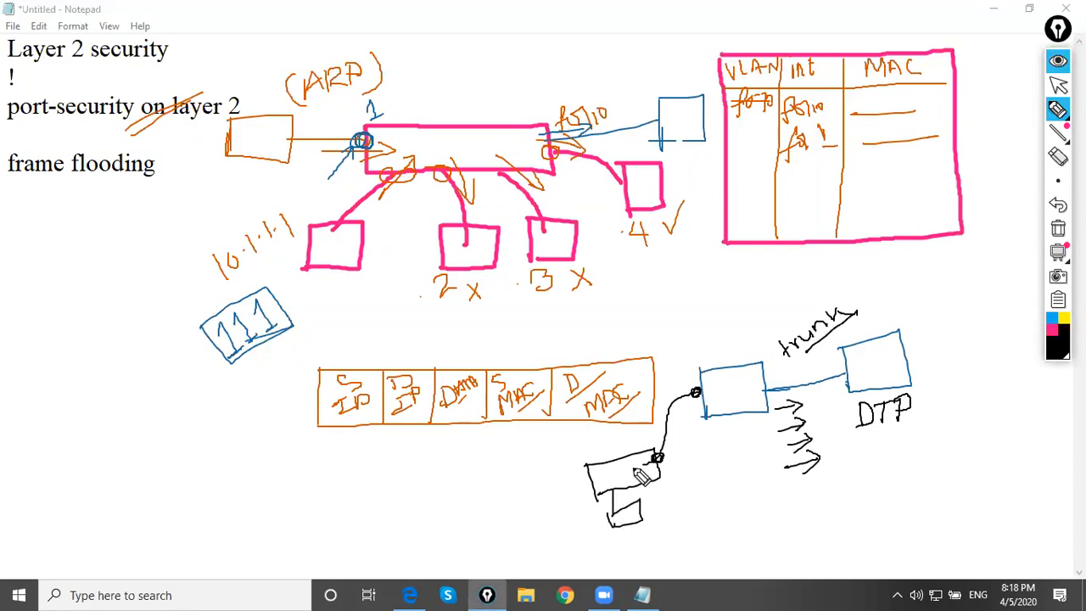
mouse_move(723, 418)
mouse_down()
mouse_move(713, 475)
mouse_move(732, 460)
mouse_up()
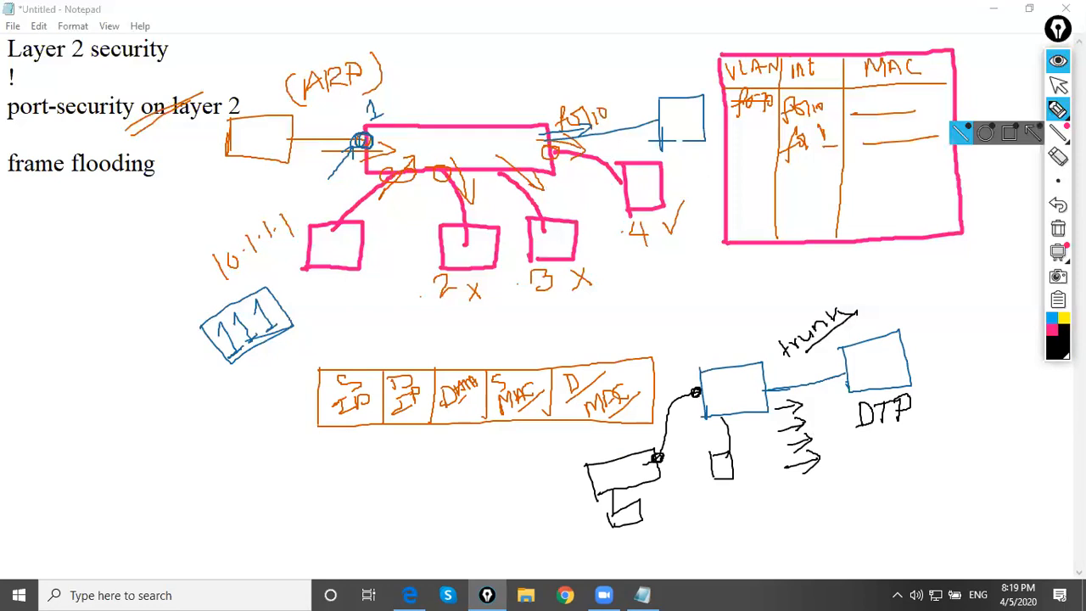
Clear all drawings and sketch a new switch rectangle mid-page with a thicker black pen
click(1058, 84)
click(1058, 229)
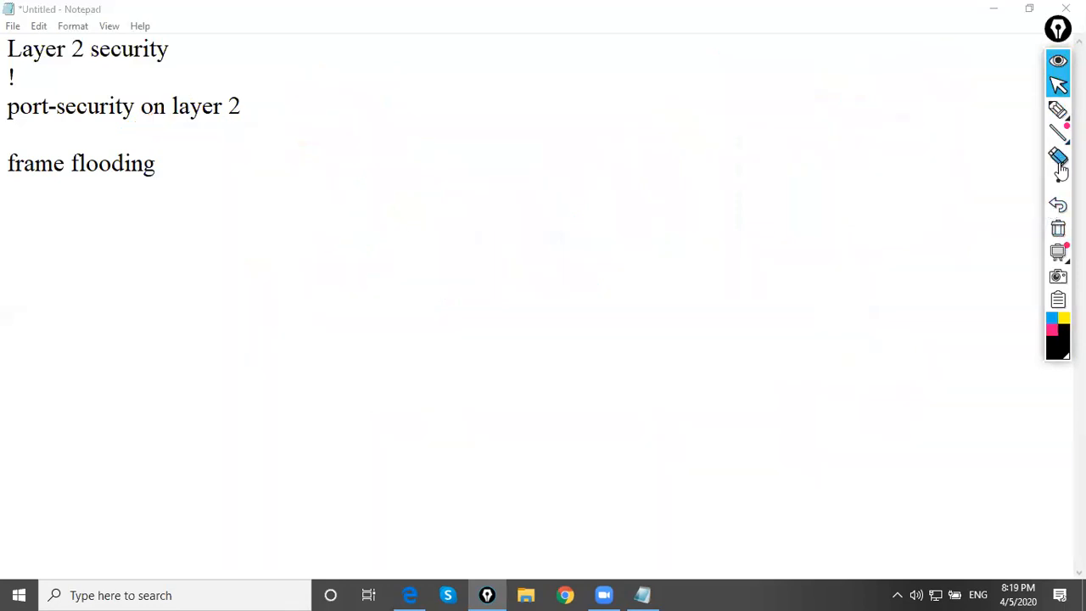
click(1058, 110)
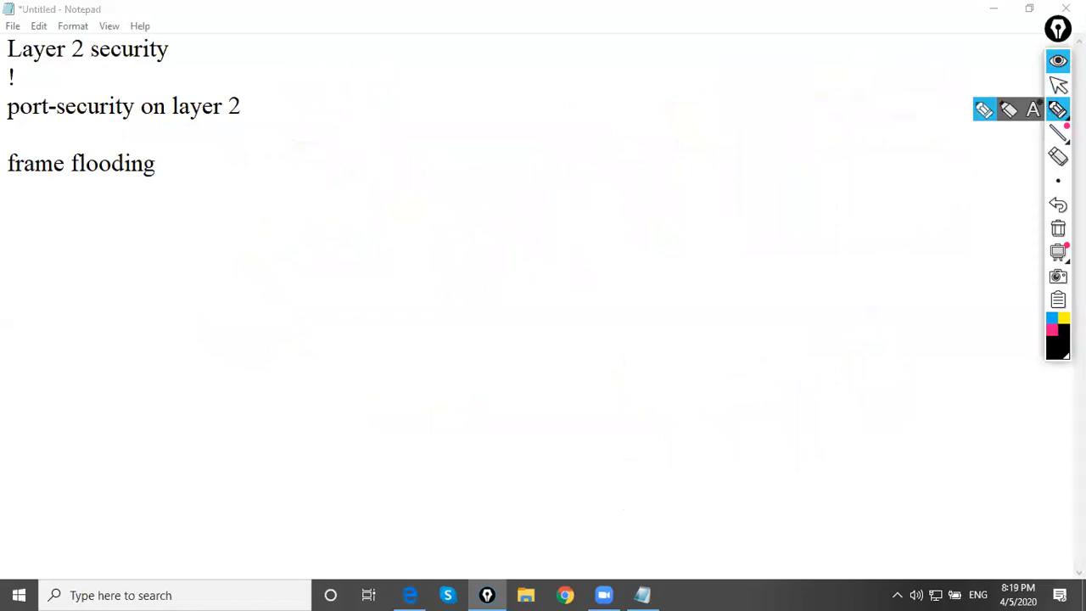
mouse_move(1058, 179)
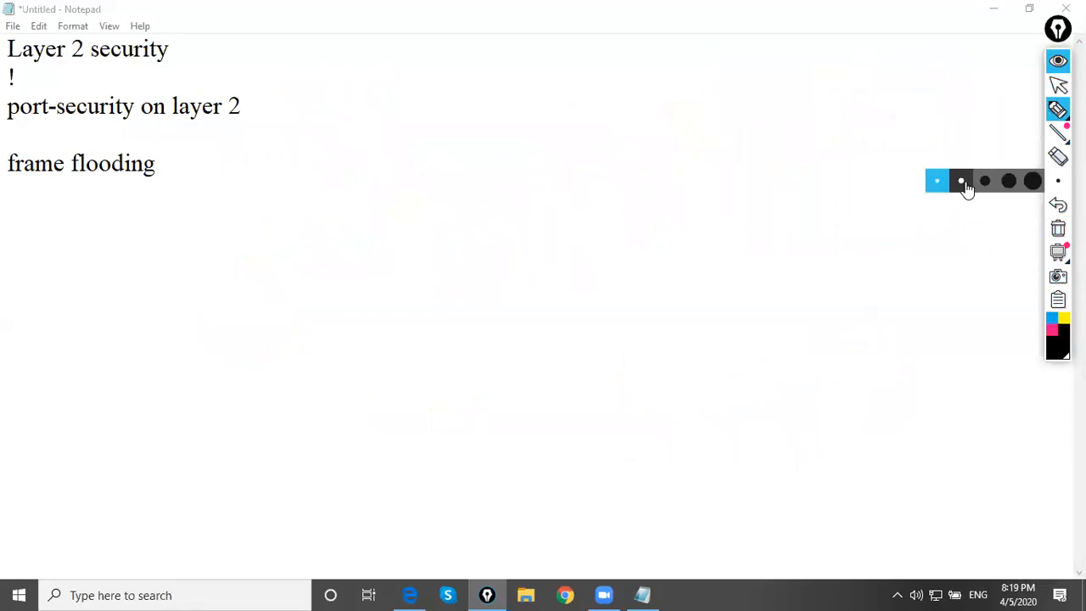
click(964, 181)
mouse_move(375, 256)
mouse_down()
mouse_move(377, 212)
mouse_move(494, 209)
mouse_move(525, 253)
mouse_move(371, 255)
mouse_up()
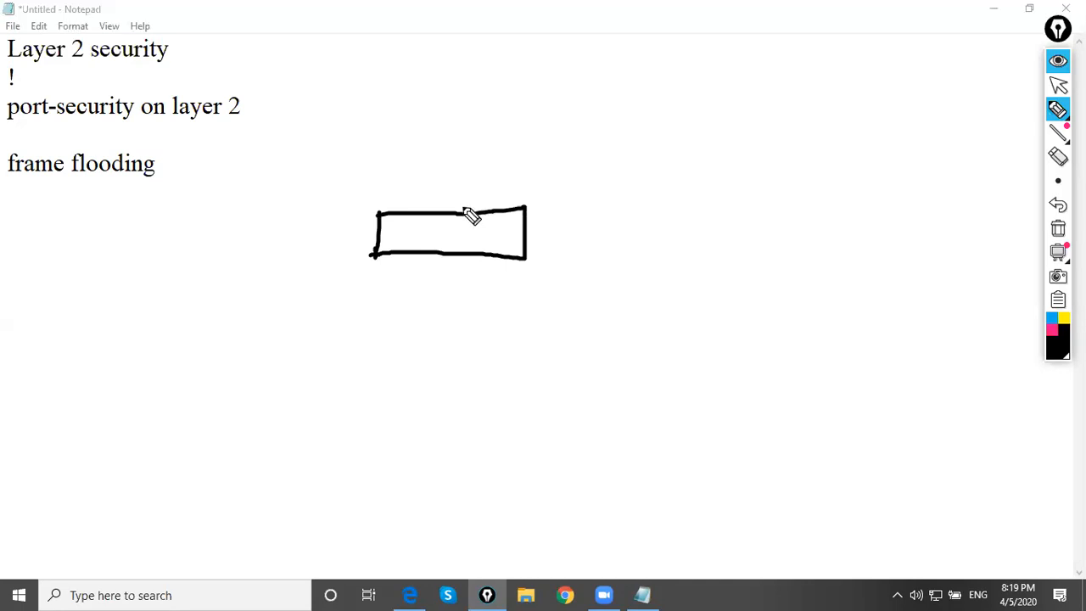
Draw two crossed router circles above the switch, one on each side, and connect both to its top edge
mouse_move(458, 209)
mouse_down()
mouse_move(486, 170)
mouse_move(570, 136)
mouse_up()
mouse_move(606, 103)
mouse_down()
mouse_move(569, 120)
mouse_move(606, 149)
mouse_move(595, 105)
mouse_move(592, 127)
mouse_move(582, 112)
mouse_up()
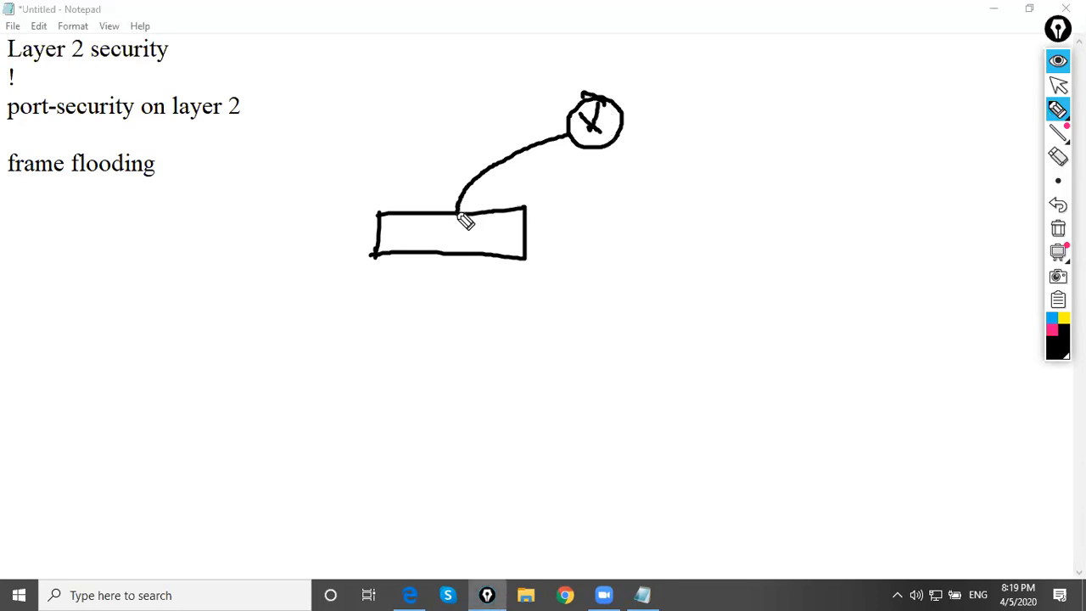
drag(577, 115, 622, 146)
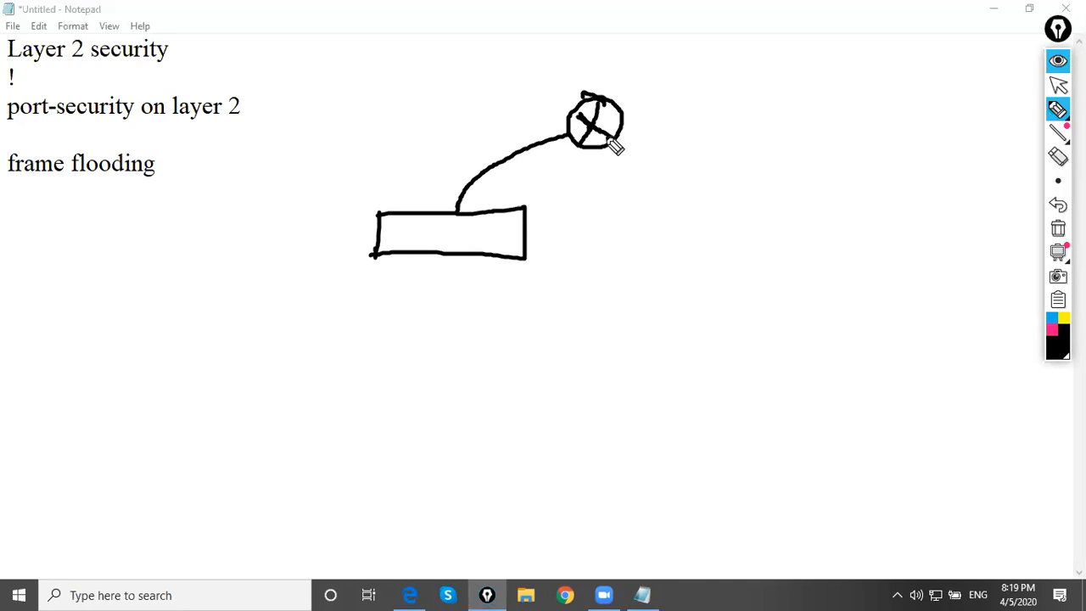
mouse_move(429, 212)
mouse_down()
mouse_move(331, 109)
mouse_move(336, 141)
mouse_move(346, 109)
mouse_move(330, 100)
mouse_move(318, 131)
mouse_move(348, 134)
mouse_up()
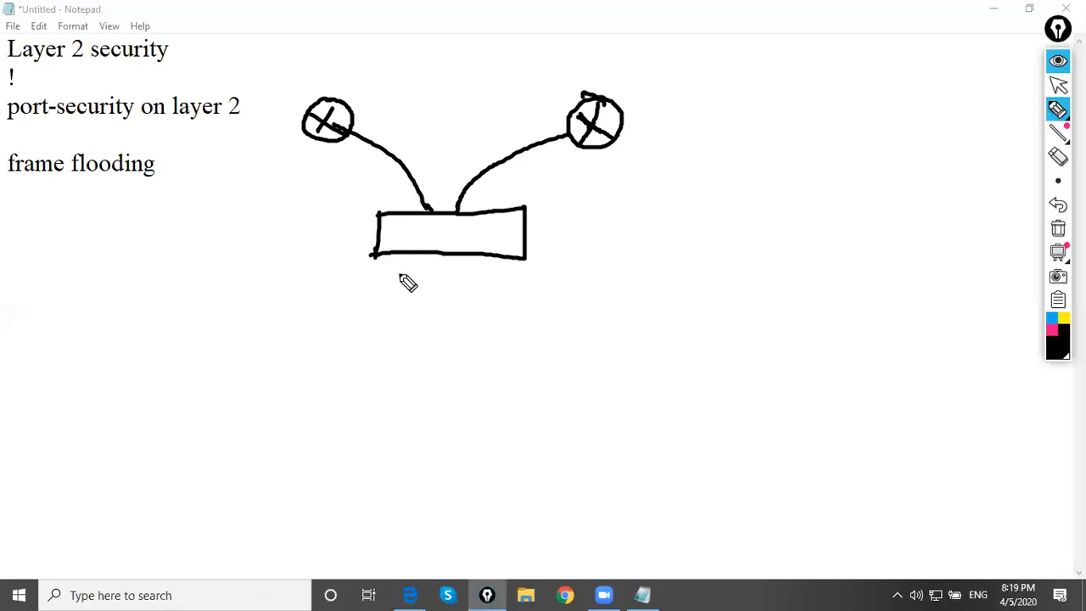
Link the right router by a zigzag line to a cloud labelled "ISP"
mouse_move(622, 106)
mouse_down()
mouse_move(671, 84)
mouse_move(725, 82)
mouse_up()
drag(758, 32, 789, 79)
mouse_move(743, 124)
mouse_down()
mouse_move(945, 97)
mouse_move(793, 12)
mouse_move(755, 36)
mouse_up()
mouse_move(832, 45)
mouse_down()
mouse_move(853, 68)
mouse_move(877, 41)
mouse_move(868, 61)
mouse_up()
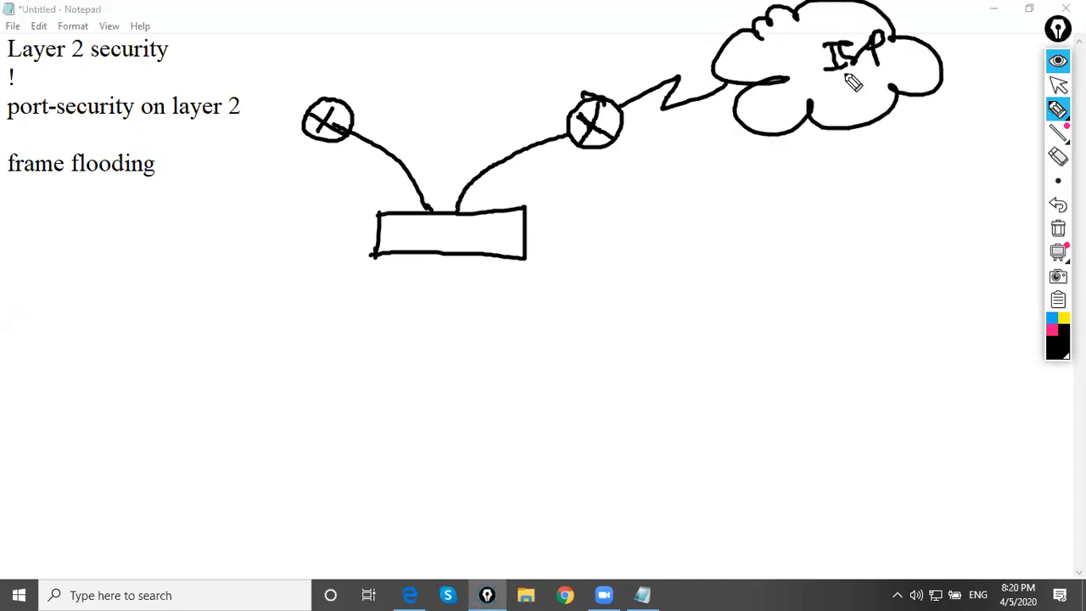
Label the right router with the address 10.1.1.1 in pink
click(1052, 331)
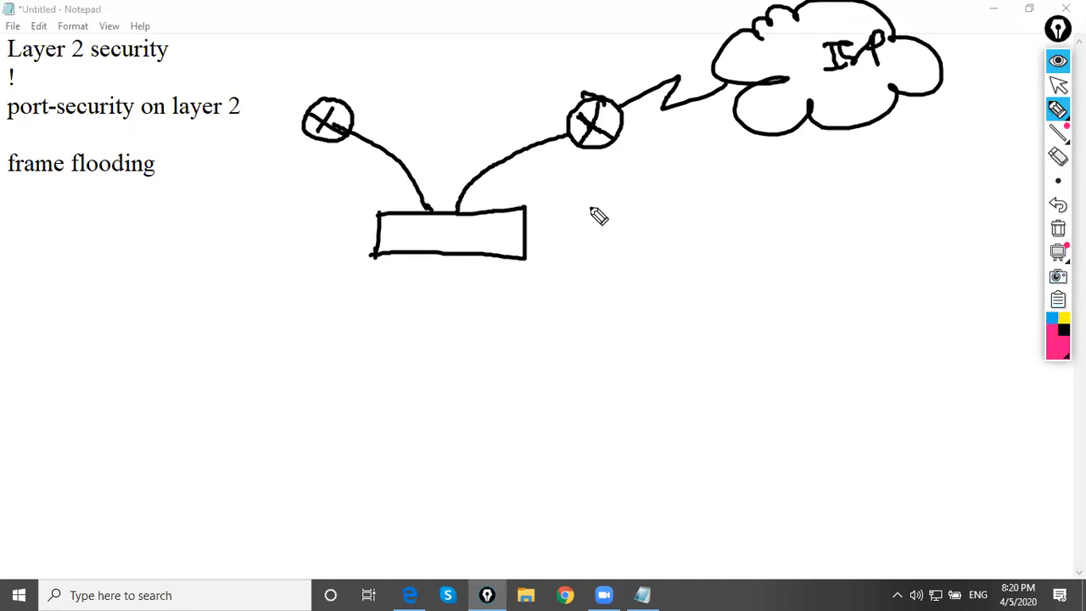
mouse_move(562, 153)
mouse_down()
mouse_move(563, 174)
mouse_move(633, 156)
mouse_move(651, 170)
mouse_up()
click(638, 162)
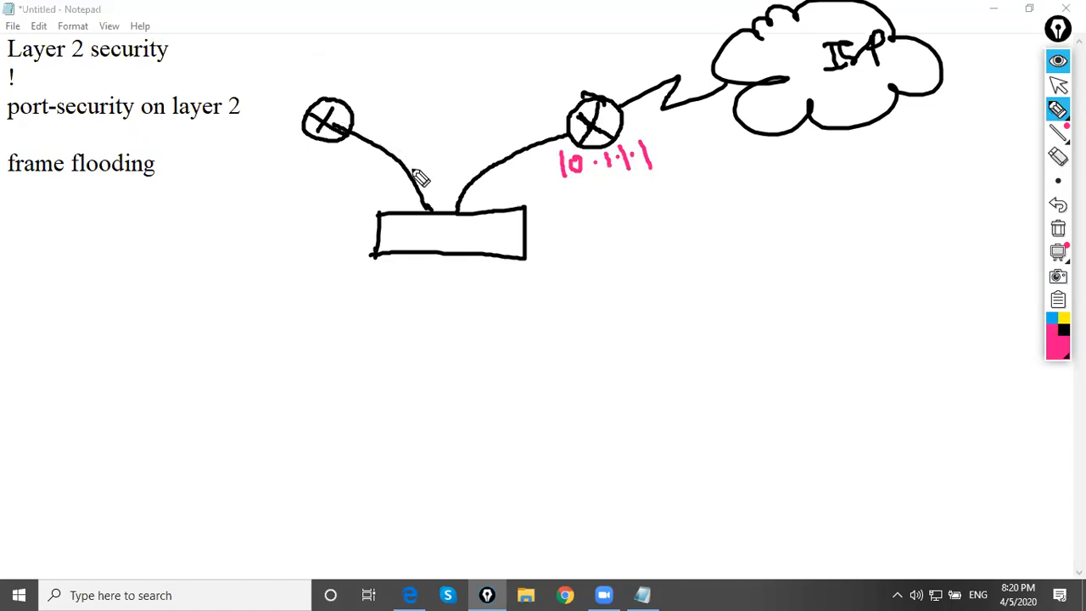
Draw four pink host boxes below the switch and connect each one to it
mouse_move(407, 254)
mouse_down()
mouse_move(335, 336)
mouse_move(421, 313)
mouse_move(409, 333)
mouse_up()
mouse_move(404, 302)
mouse_down()
mouse_move(442, 300)
mouse_move(417, 329)
mouse_up()
mouse_move(463, 256)
mouse_down()
mouse_move(488, 306)
mouse_move(475, 338)
mouse_up()
mouse_move(472, 301)
mouse_down()
mouse_move(507, 333)
mouse_move(458, 338)
mouse_up()
mouse_move(502, 246)
mouse_down()
mouse_move(541, 316)
mouse_move(537, 303)
mouse_up()
mouse_move(536, 303)
mouse_down()
mouse_move(566, 304)
mouse_move(531, 348)
mouse_up()
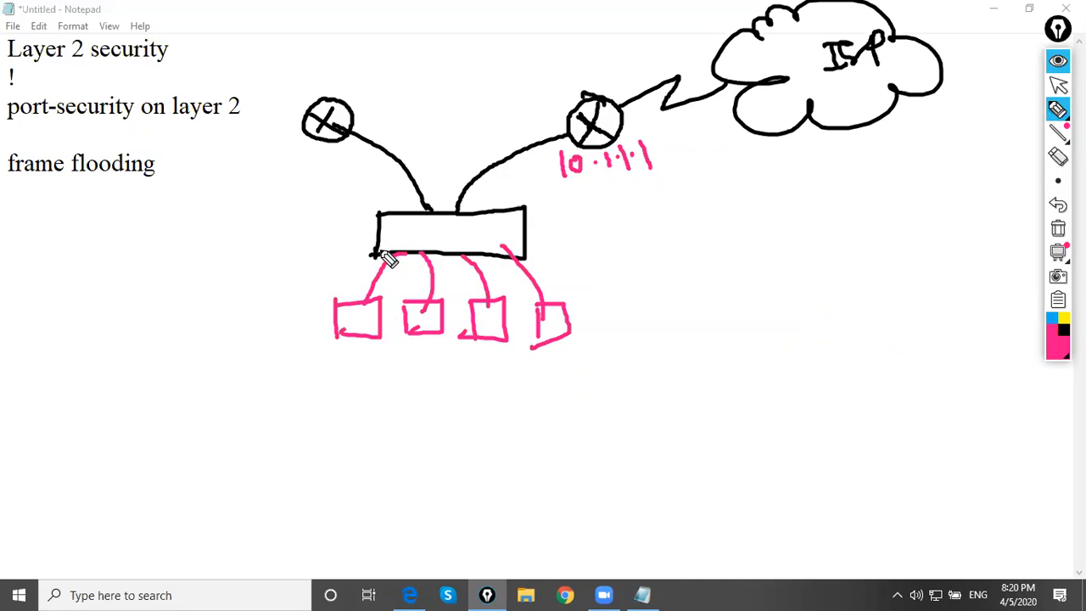
Add a small triangle under the leftmost pink host and draw a horizontal pink line out of the switch's right side
mouse_move(347, 351)
mouse_down()
mouse_move(363, 360)
mouse_move(352, 339)
mouse_up()
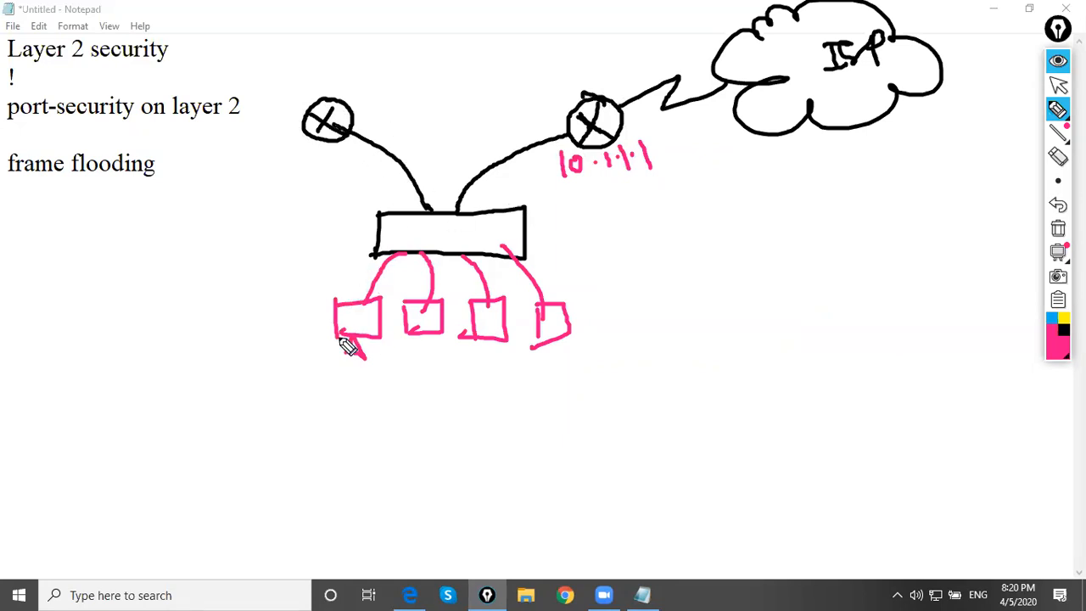
drag(342, 336, 346, 353)
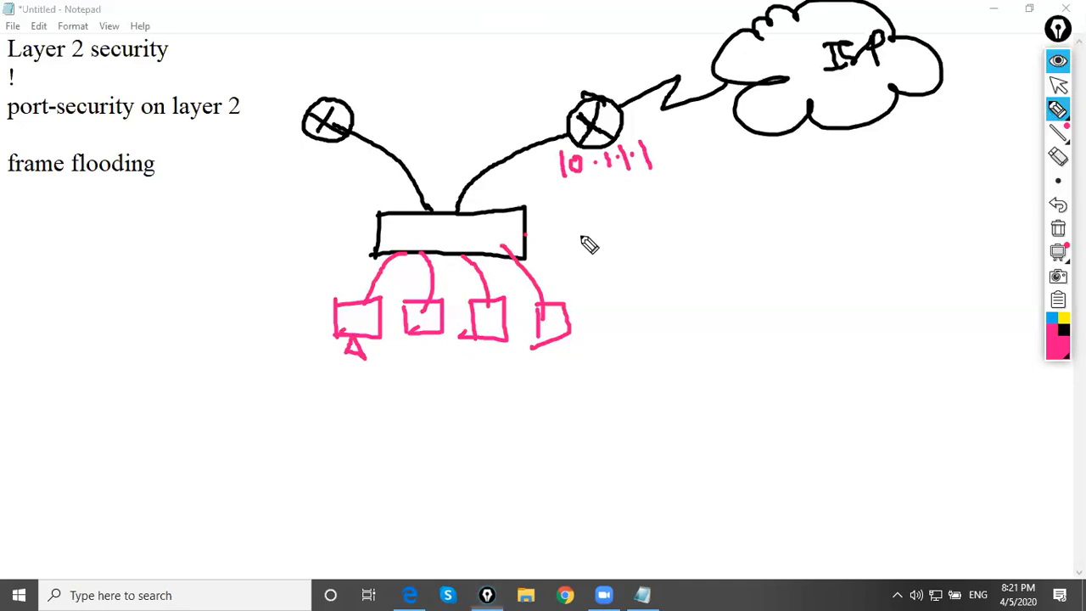
drag(525, 236, 623, 237)
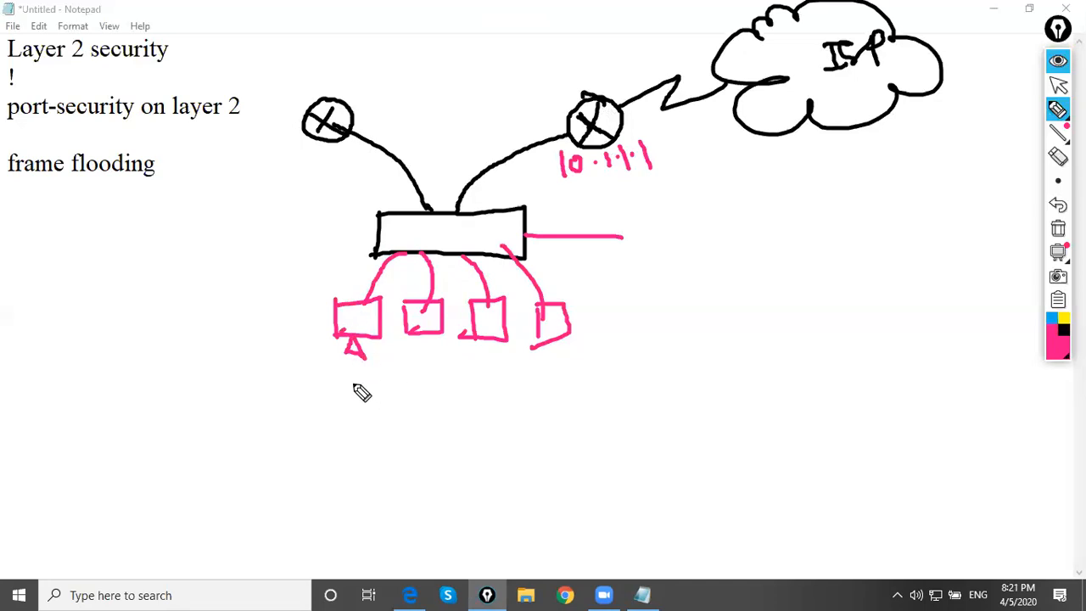
Draw an arrow from the leftmost host to a bracketed "MAC → IP" note, adding an underlined "ARP" and a circled Y
mouse_move(355, 375)
mouse_down()
mouse_move(356, 422)
mouse_move(418, 414)
mouse_move(402, 429)
mouse_up()
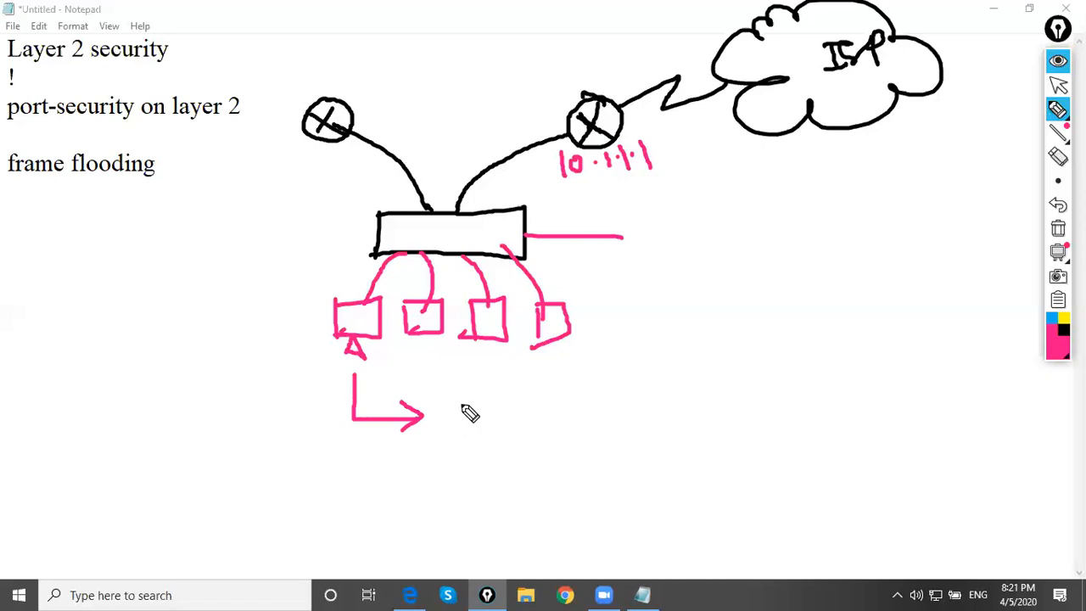
mouse_move(562, 383)
mouse_down()
mouse_move(570, 427)
mouse_move(571, 384)
mouse_move(568, 426)
mouse_up()
drag(435, 424, 489, 419)
mouse_move(438, 443)
mouse_down()
mouse_move(500, 451)
mouse_move(507, 431)
mouse_move(521, 440)
mouse_up()
mouse_move(425, 407)
mouse_down()
mouse_move(423, 458)
mouse_move(460, 486)
mouse_up()
drag(448, 475, 461, 473)
mouse_move(467, 463)
mouse_down()
mouse_move(466, 484)
mouse_move(477, 481)
mouse_up()
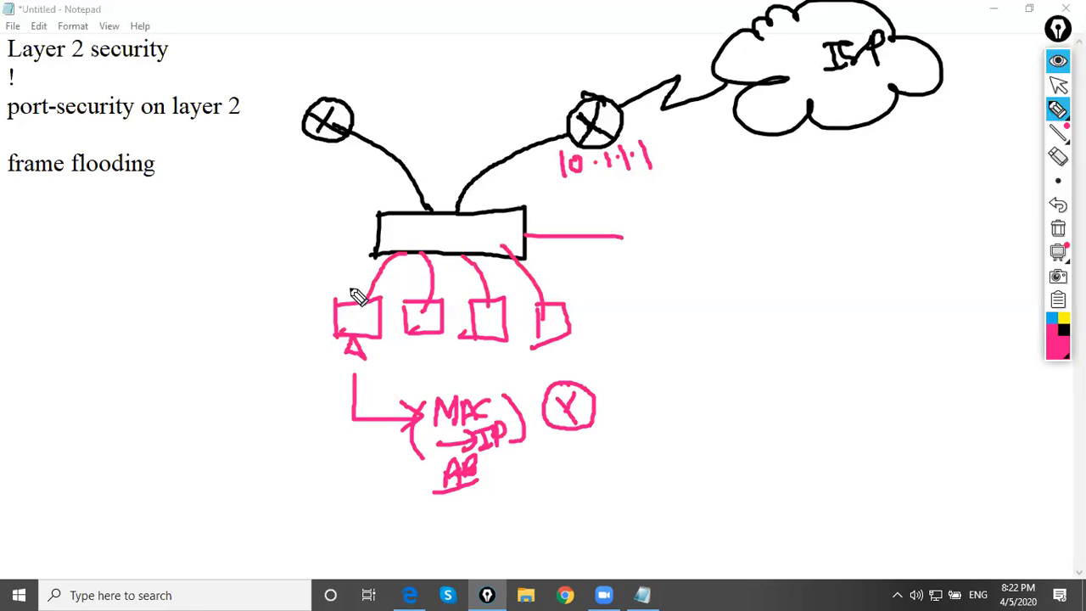
Add triangular stands under the three remaining pink hosts below the switch
mouse_move(440, 345)
mouse_down()
mouse_move(405, 357)
mouse_move(448, 356)
mouse_move(436, 338)
mouse_up()
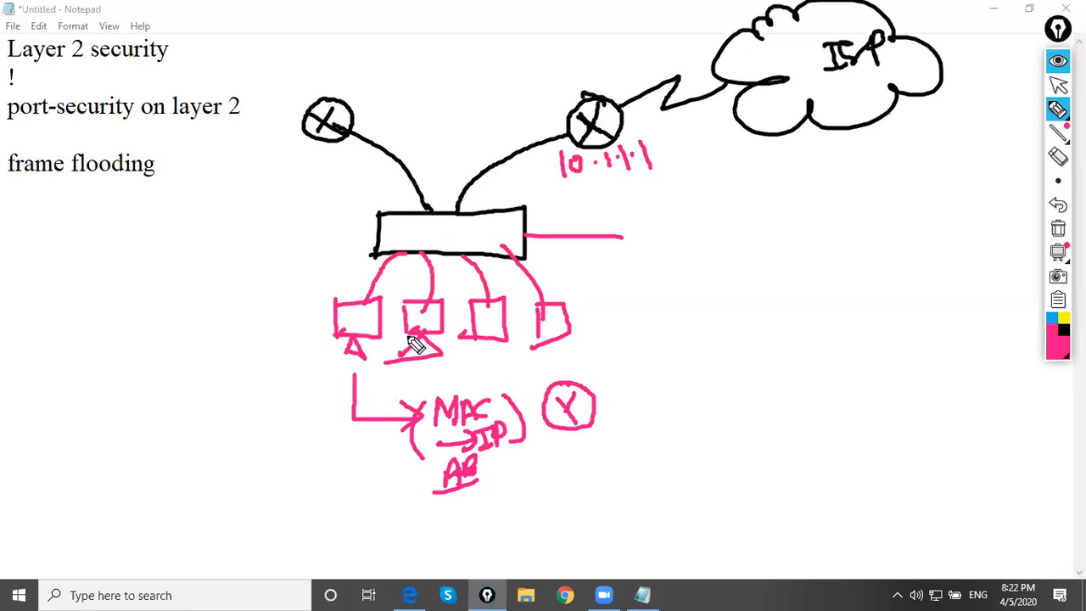
drag(508, 360, 489, 343)
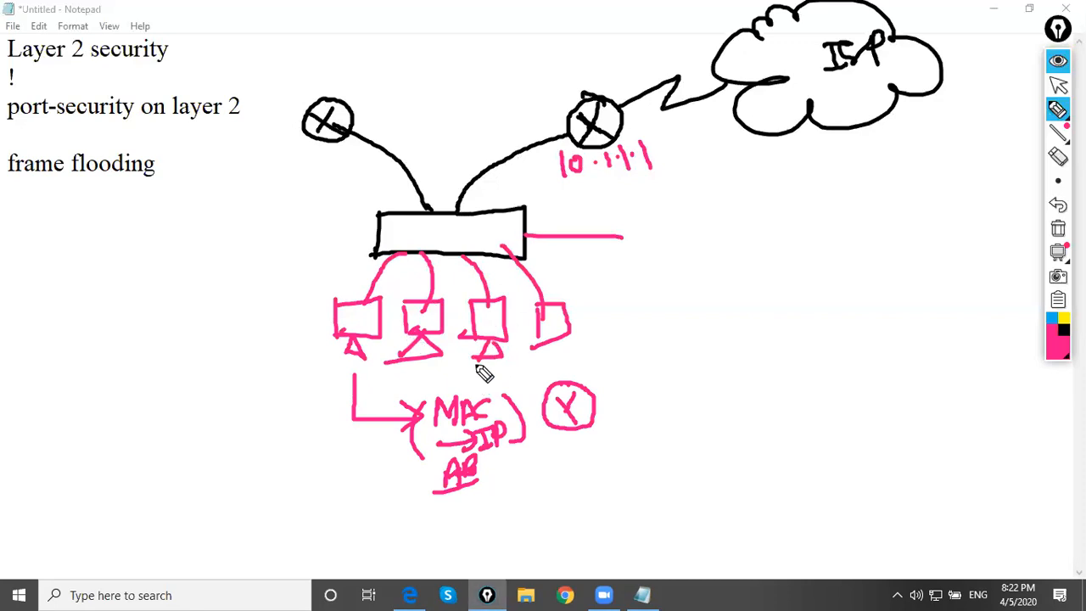
drag(556, 342, 548, 358)
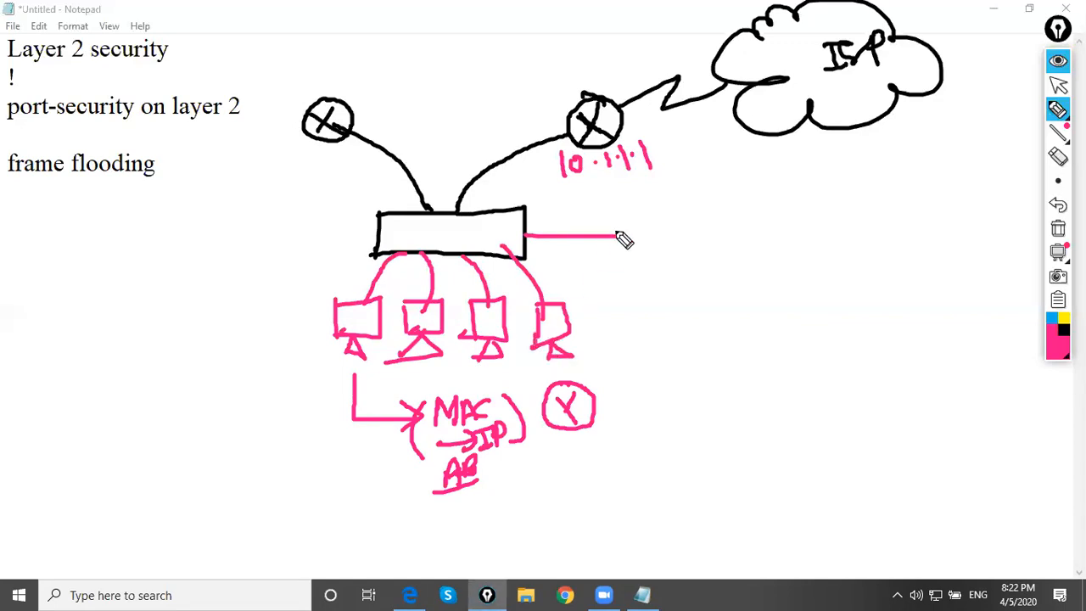
Draw a tall pink box at the end of the switch's horizontal line, with an arrow pointing back to the switch
drag(620, 208, 621, 280)
drag(617, 207, 623, 285)
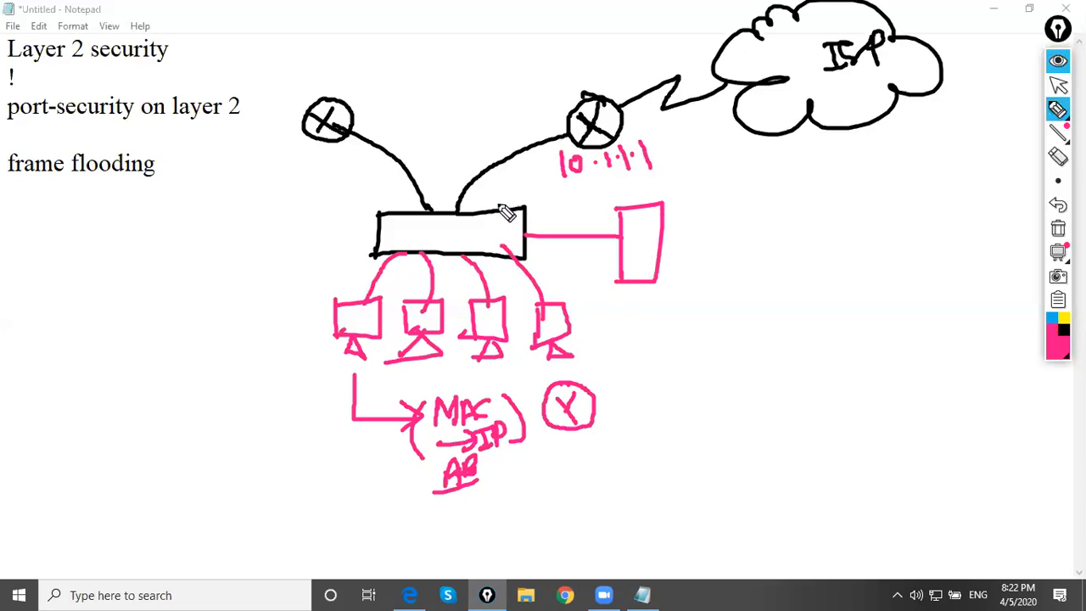
mouse_move(632, 249)
mouse_down()
mouse_move(548, 246)
mouse_move(570, 260)
mouse_up()
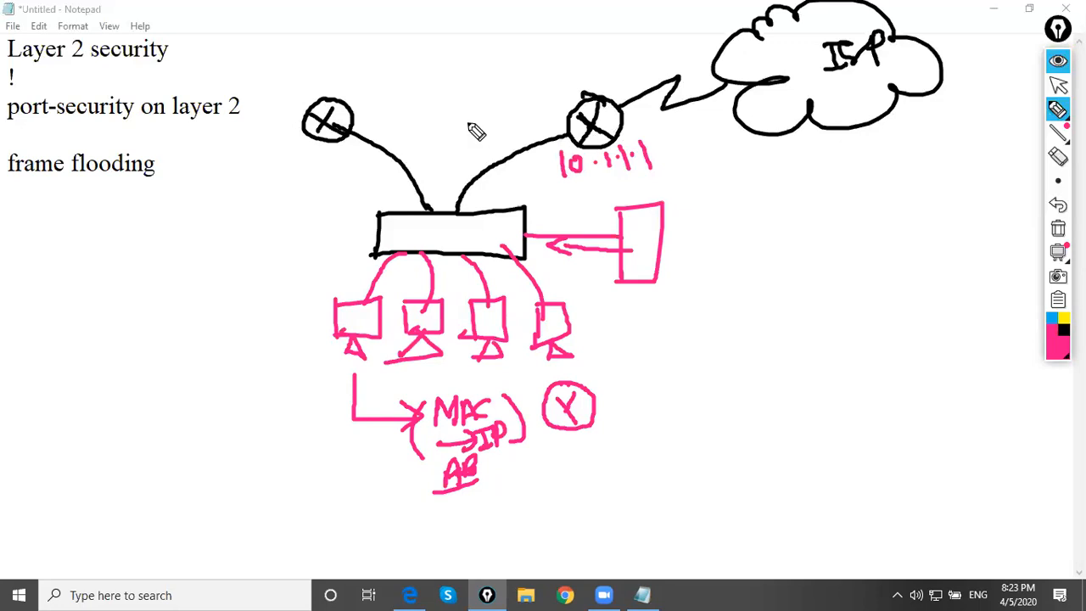
Write an underlined "50" beside the right router and draw two arrows leaving the switch's right side
mouse_move(491, 94)
mouse_down()
mouse_move(518, 118)
mouse_move(528, 77)
mouse_move(544, 85)
mouse_up()
drag(495, 129, 556, 109)
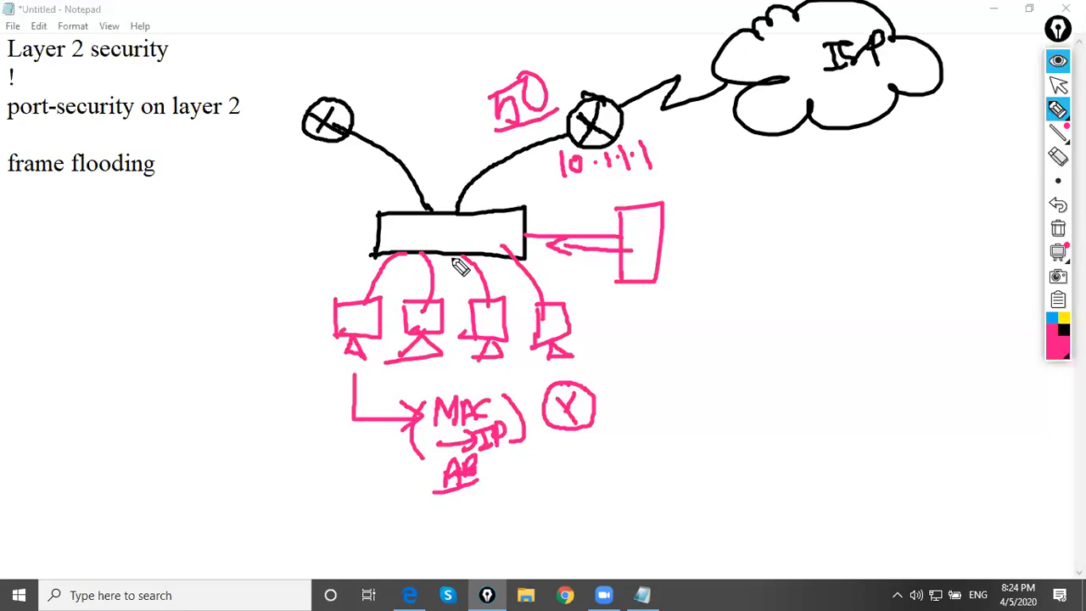
mouse_move(492, 222)
mouse_down()
mouse_move(584, 219)
mouse_move(584, 229)
mouse_up()
drag(492, 244, 567, 271)
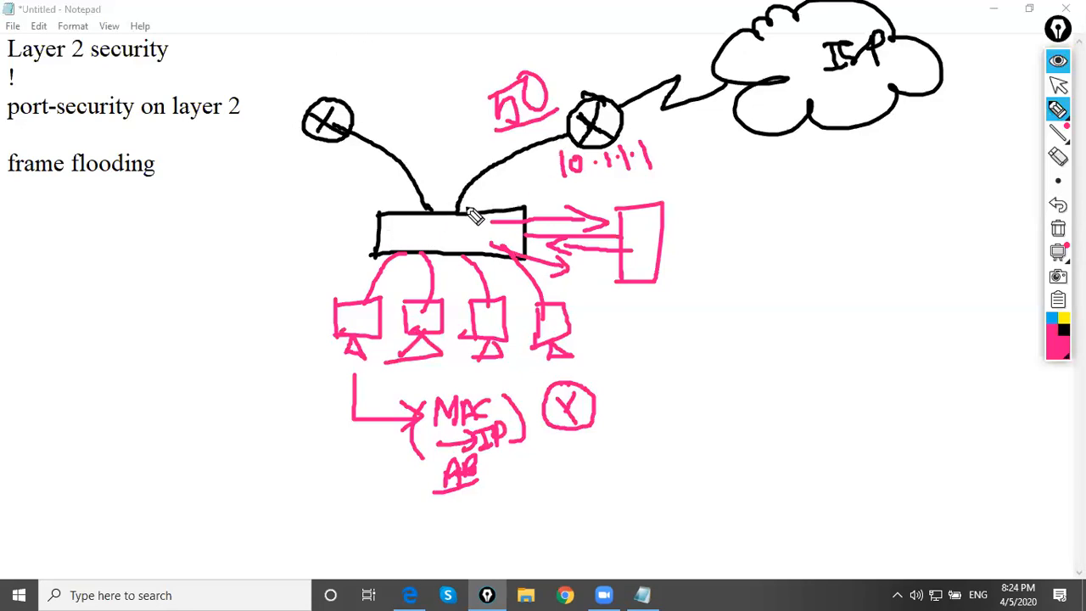
Circle the switch port linked to the right router and mark it with a small arrow
mouse_move(471, 207)
mouse_down()
mouse_move(456, 206)
mouse_move(466, 212)
mouse_up()
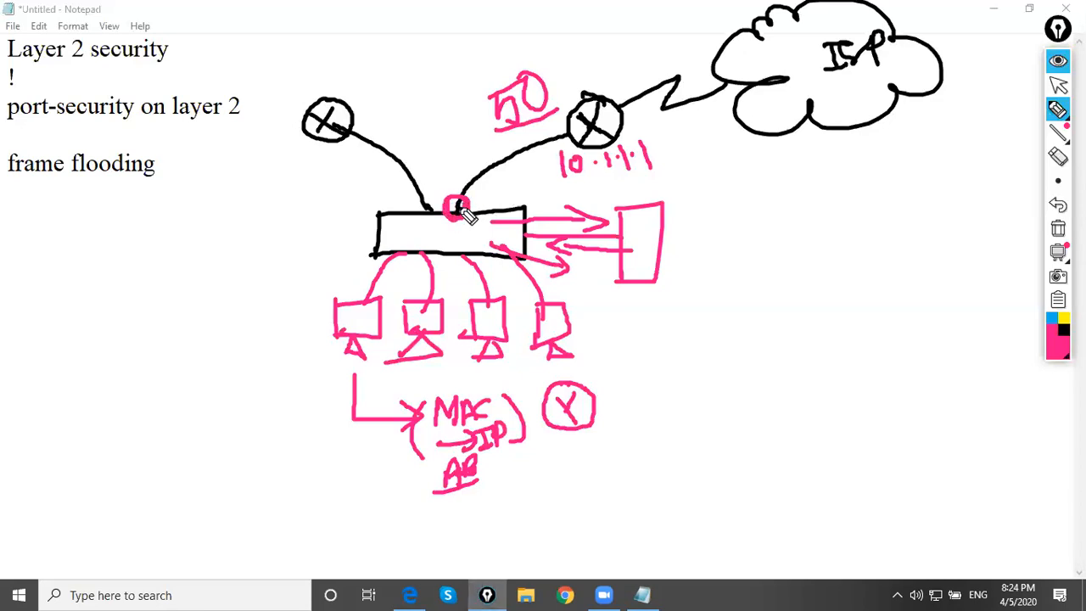
mouse_move(430, 157)
mouse_down()
mouse_move(443, 191)
mouse_move(461, 180)
mouse_up()
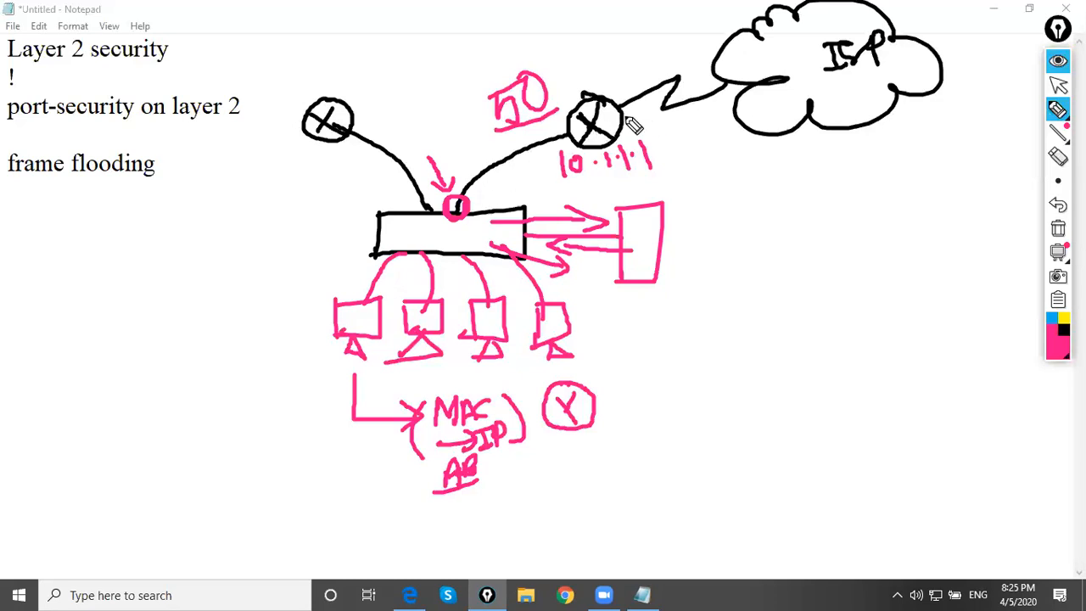
Handwrite "DHCP snooping" and "ARP inspect" beside the diagram, underlining both in pink
mouse_move(52, 255)
mouse_down()
mouse_move(52, 288)
mouse_move(63, 287)
mouse_up()
mouse_move(75, 255)
mouse_down()
mouse_move(76, 275)
mouse_move(95, 263)
mouse_move(100, 273)
mouse_move(139, 242)
mouse_move(289, 192)
mouse_move(308, 231)
mouse_up()
drag(303, 217, 103, 297)
drag(85, 382, 109, 368)
mouse_move(128, 326)
mouse_down()
mouse_move(133, 340)
mouse_move(175, 344)
mouse_move(240, 289)
mouse_move(272, 281)
mouse_move(315, 224)
mouse_up()
drag(243, 297, 307, 284)
drag(126, 388, 302, 287)
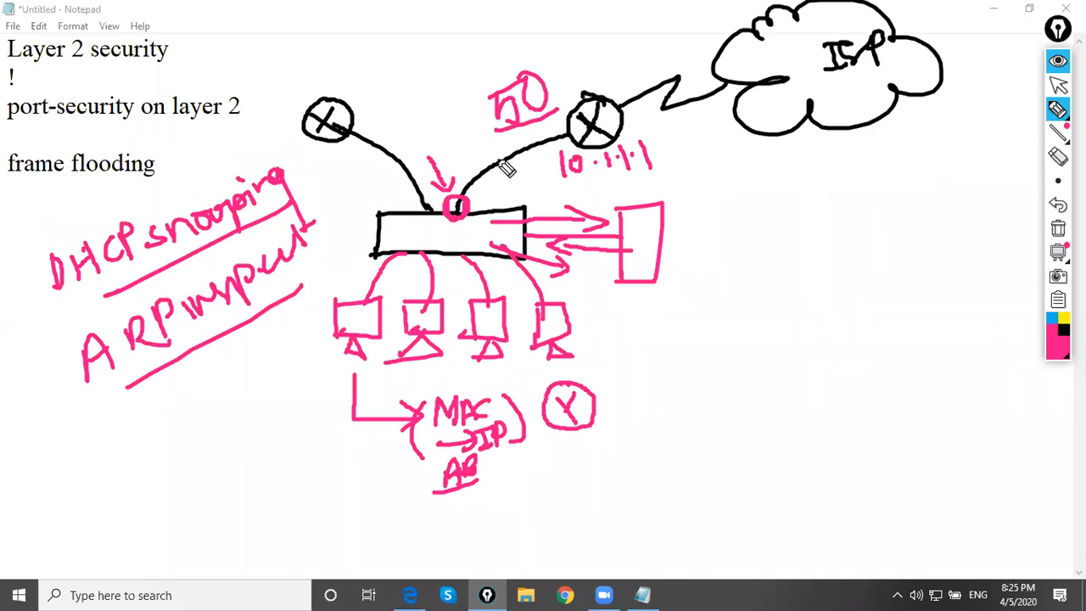
Add "- MAC" after 10.1.1.1, underline both parts, and draw an outgoing arrow beside the tall pink box
mouse_move(585, 181)
mouse_down()
mouse_move(650, 175)
mouse_move(706, 153)
mouse_move(730, 170)
mouse_move(768, 166)
mouse_up()
drag(686, 193, 760, 176)
drag(670, 235, 710, 230)
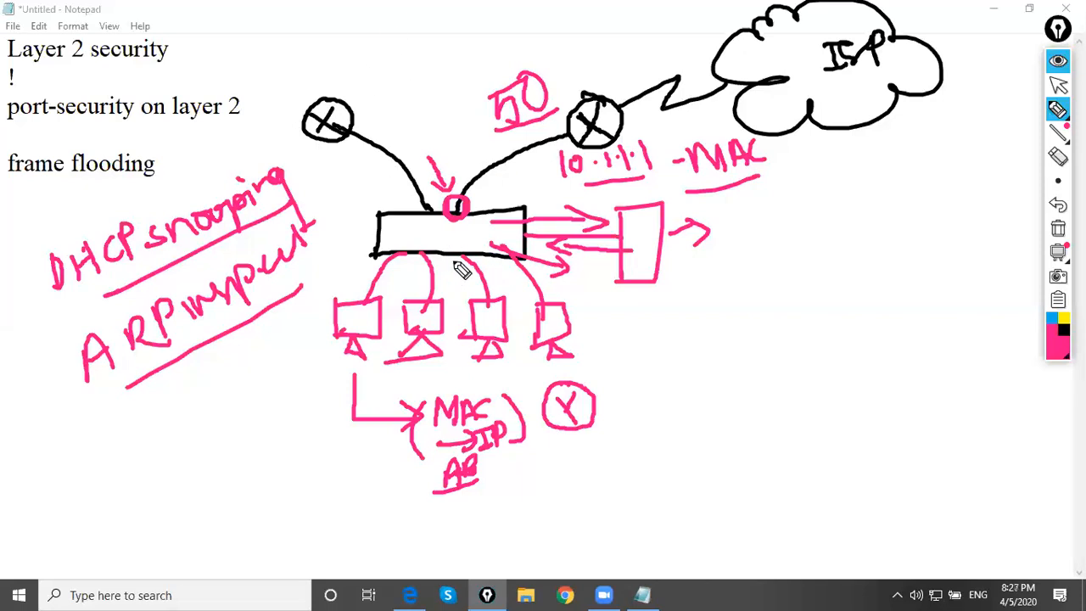
Clear all ink from the screen and minimize the Notepad notes
click(1058, 85)
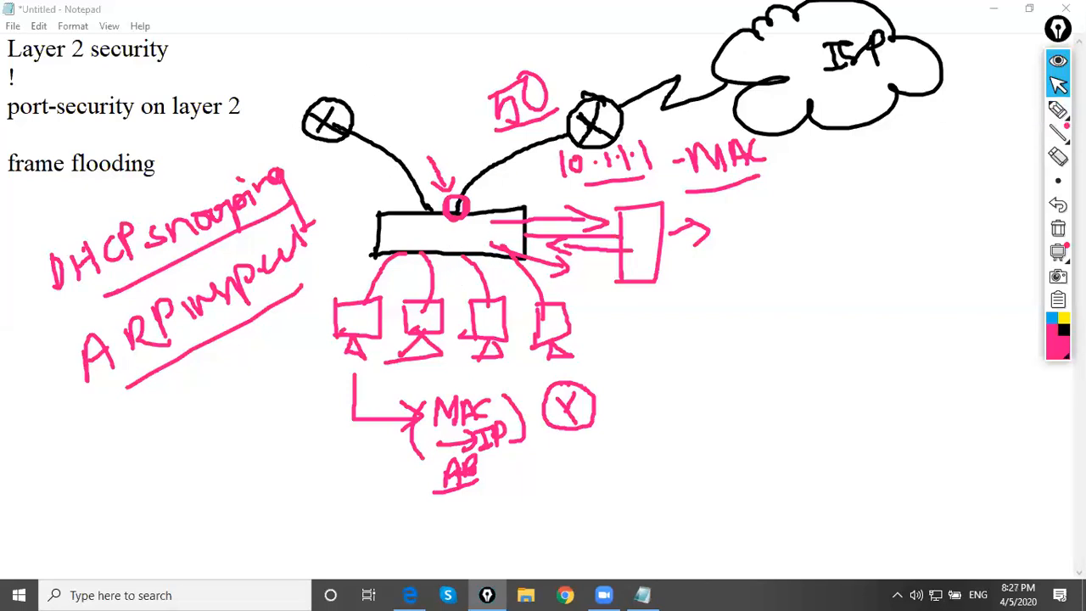
click(1056, 231)
click(993, 9)
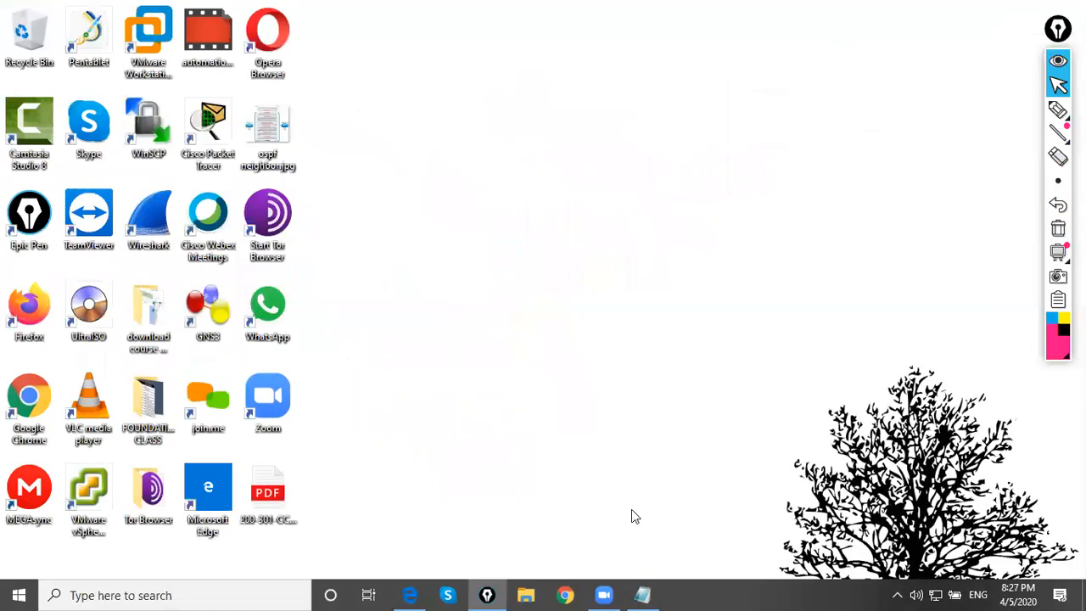
Launch Cisco Packet Tracer with the guest login and close the netacad.com browser page
click(212, 135)
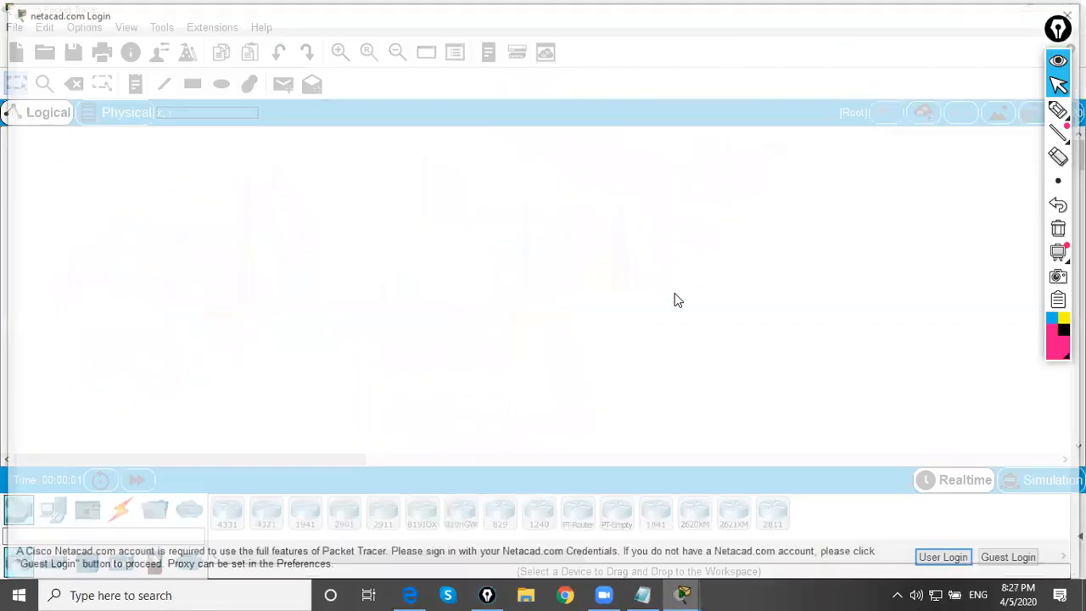
click(1015, 561)
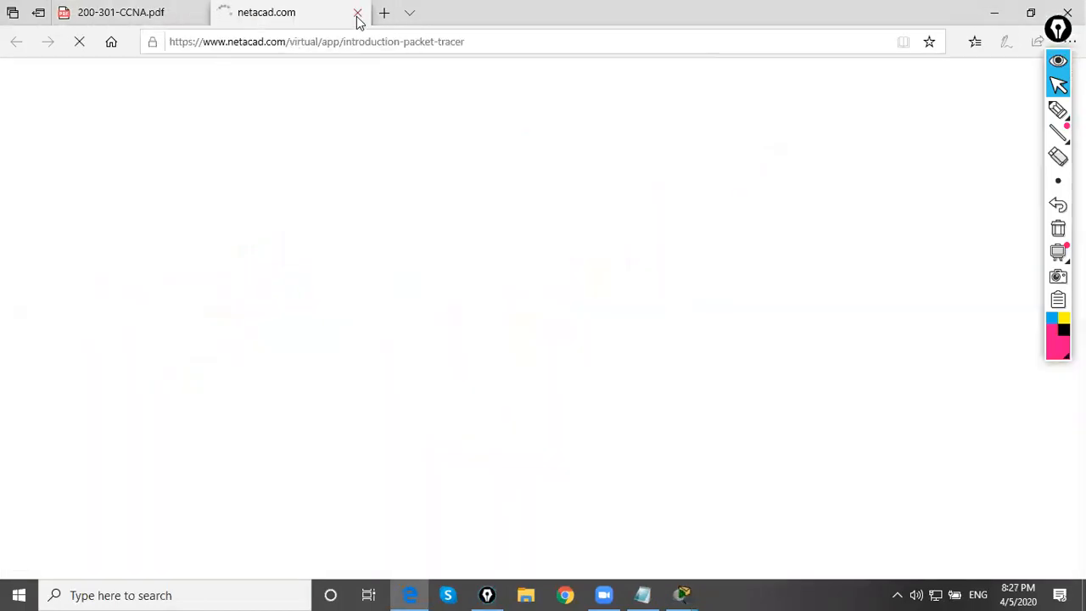
click(358, 12)
click(983, 15)
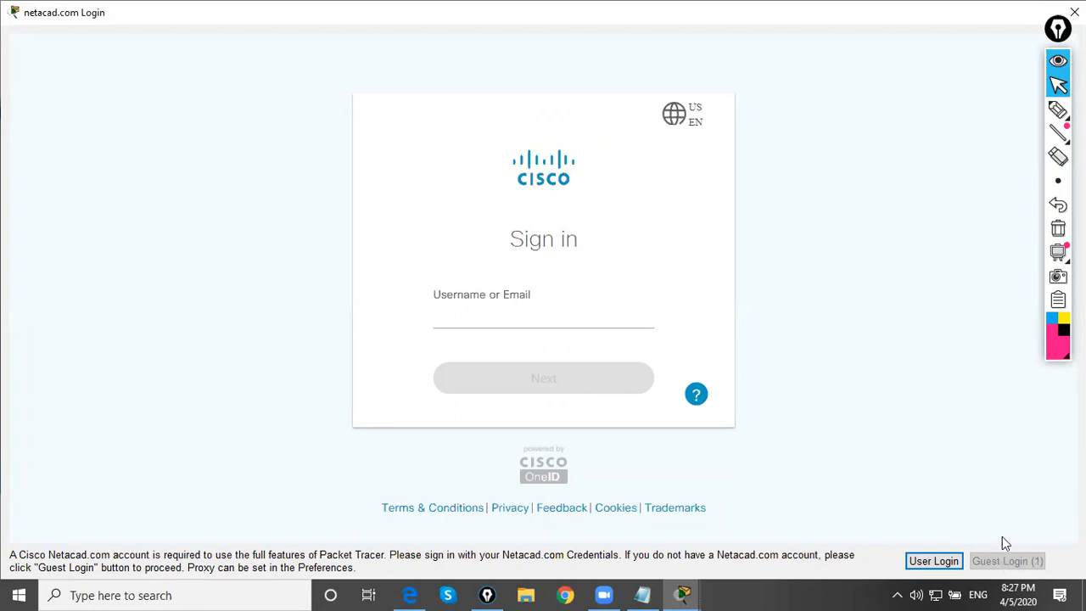
click(1005, 561)
click(1008, 565)
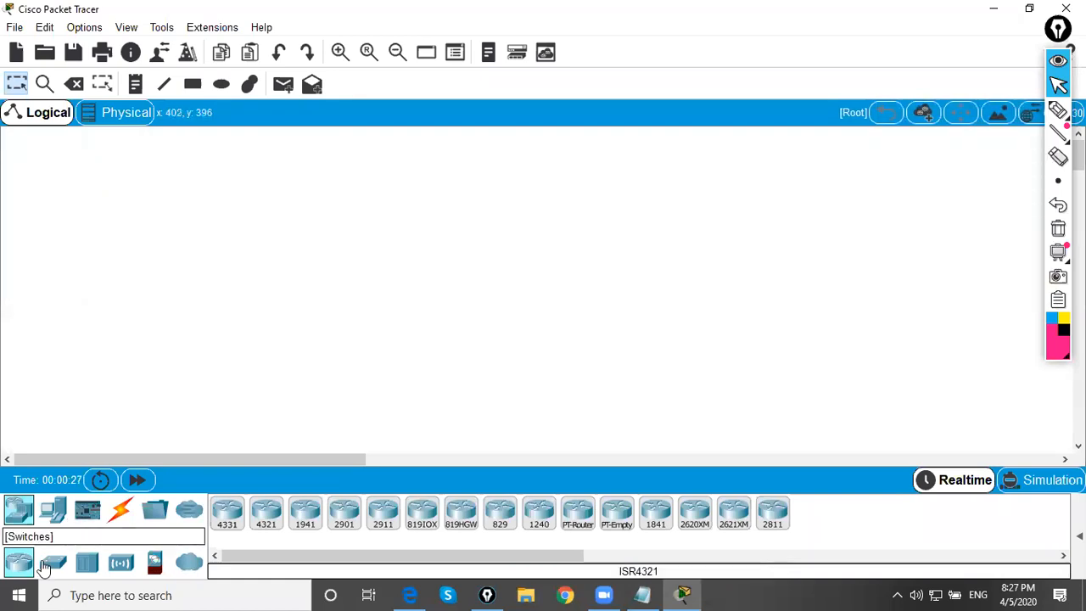
Place two servers in the workspace, one higher up and the other lower to its left
click(53, 509)
click(305, 511)
click(223, 182)
click(305, 511)
click(182, 293)
drag(224, 184, 309, 192)
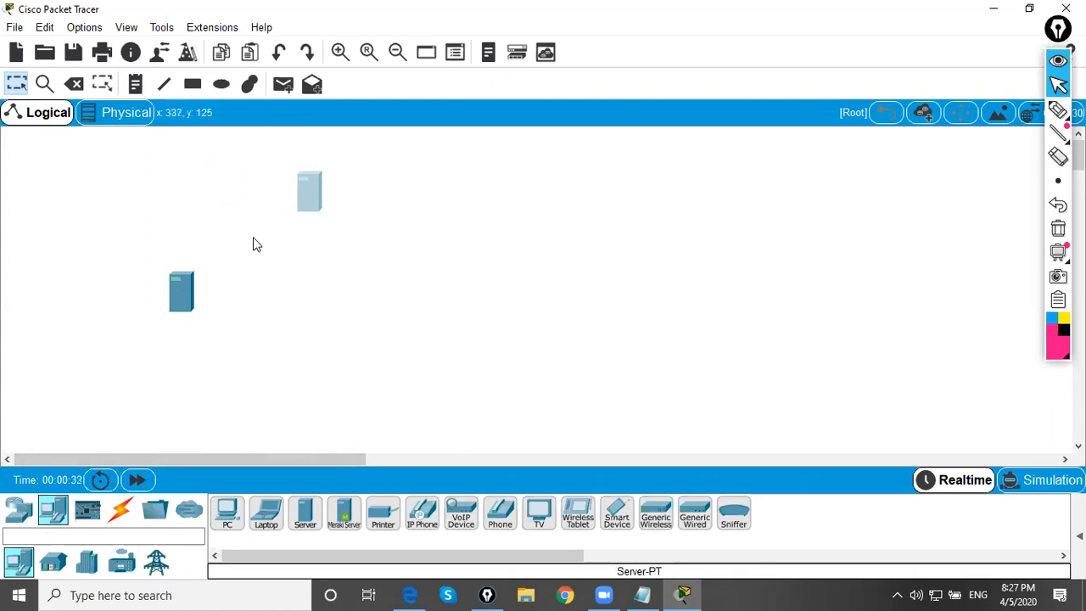
drag(193, 281, 204, 233)
drag(305, 194, 314, 167)
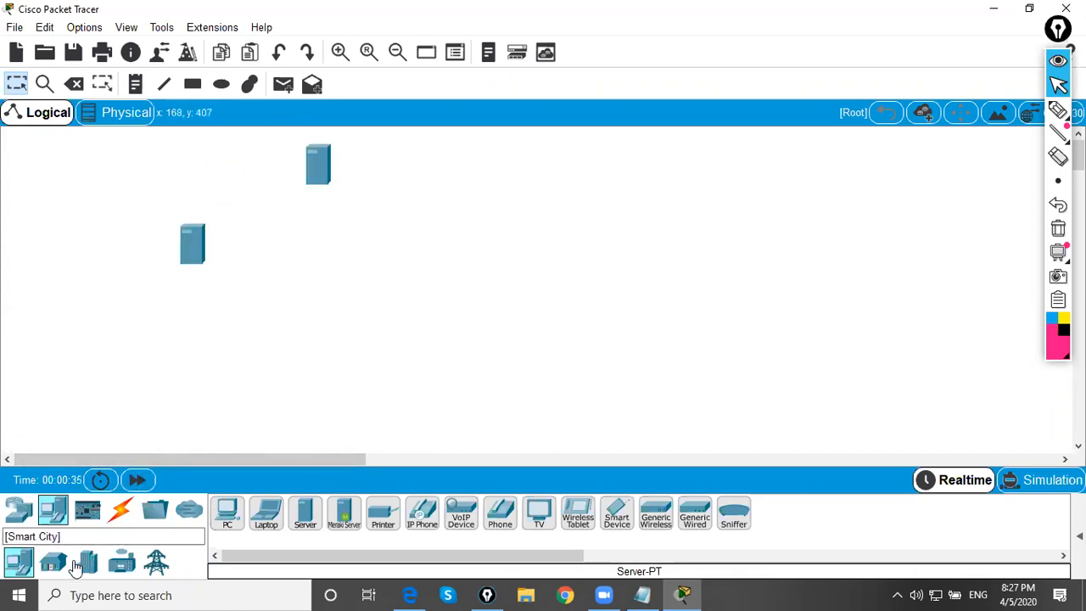
Place a 2960 switch below and to the right of the servers
click(19, 509)
click(53, 563)
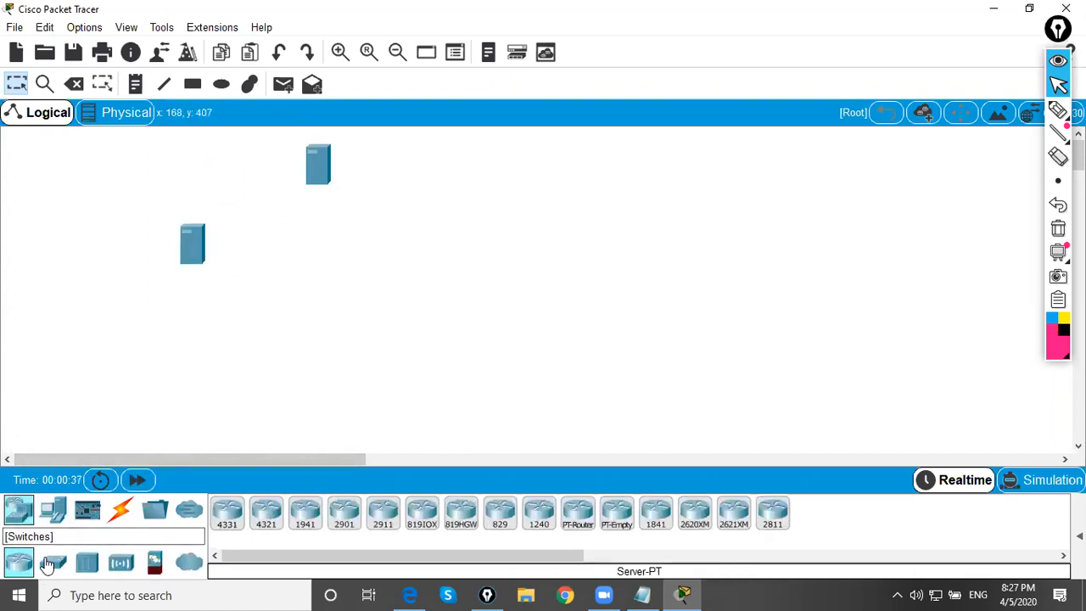
click(227, 511)
click(365, 275)
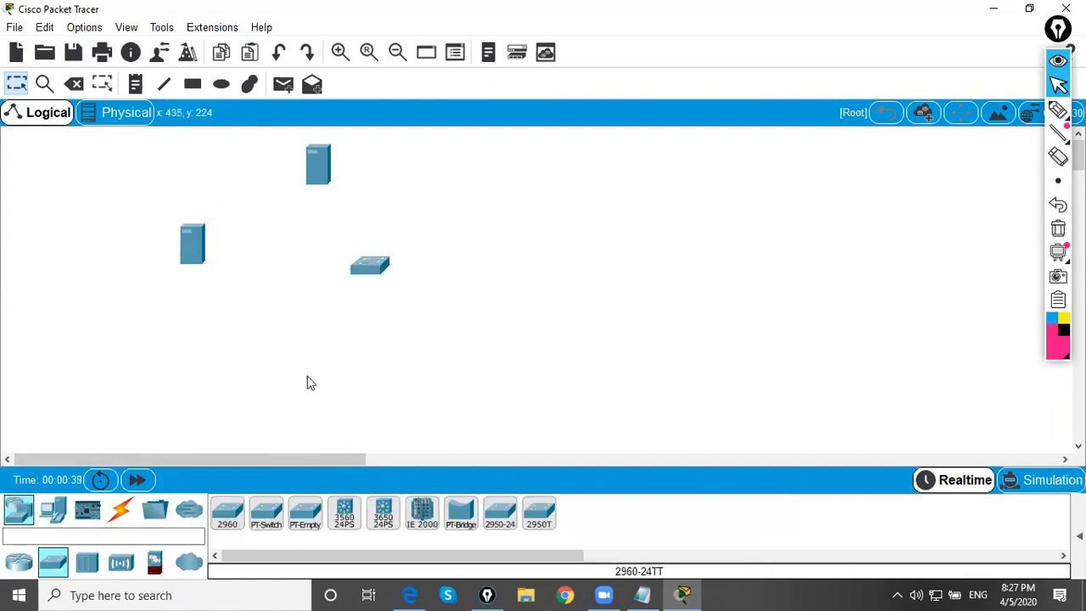
Place four PCs in an arc below and to the right of the switch
click(52, 511)
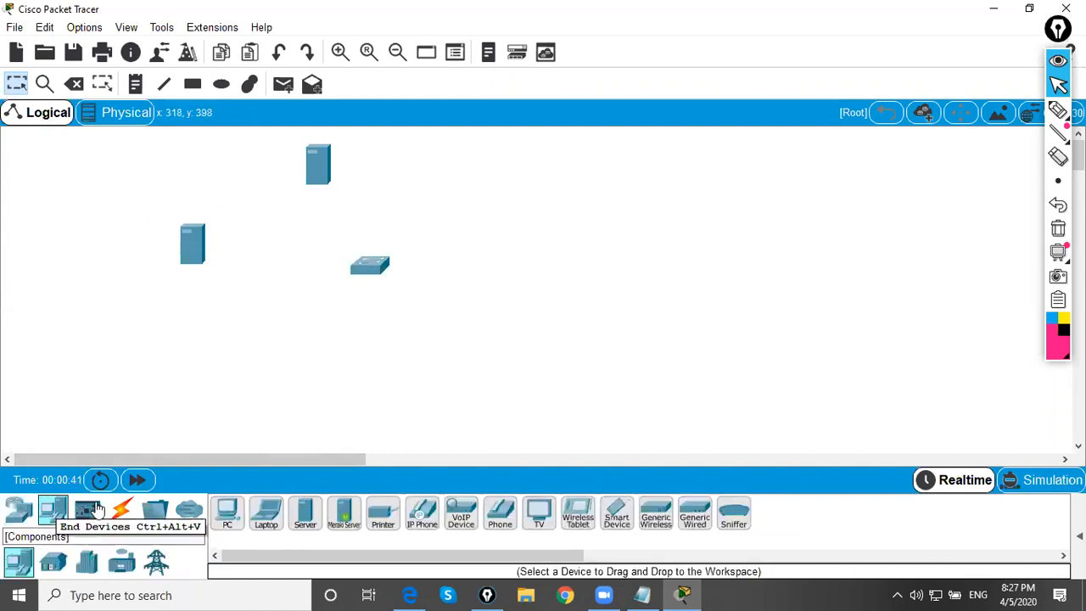
click(227, 512)
click(398, 355)
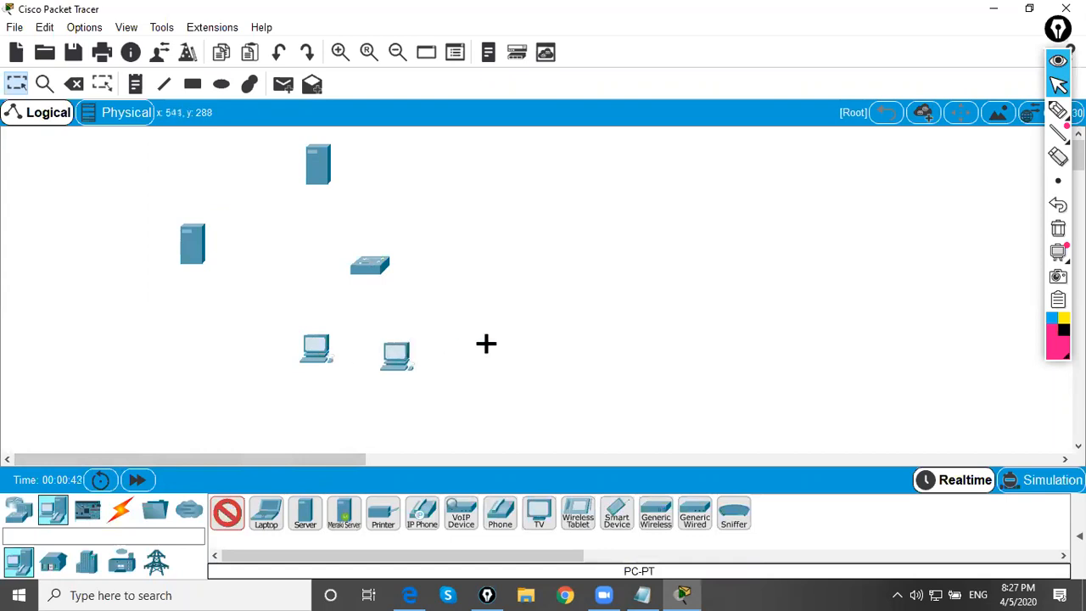
click(489, 344)
click(554, 282)
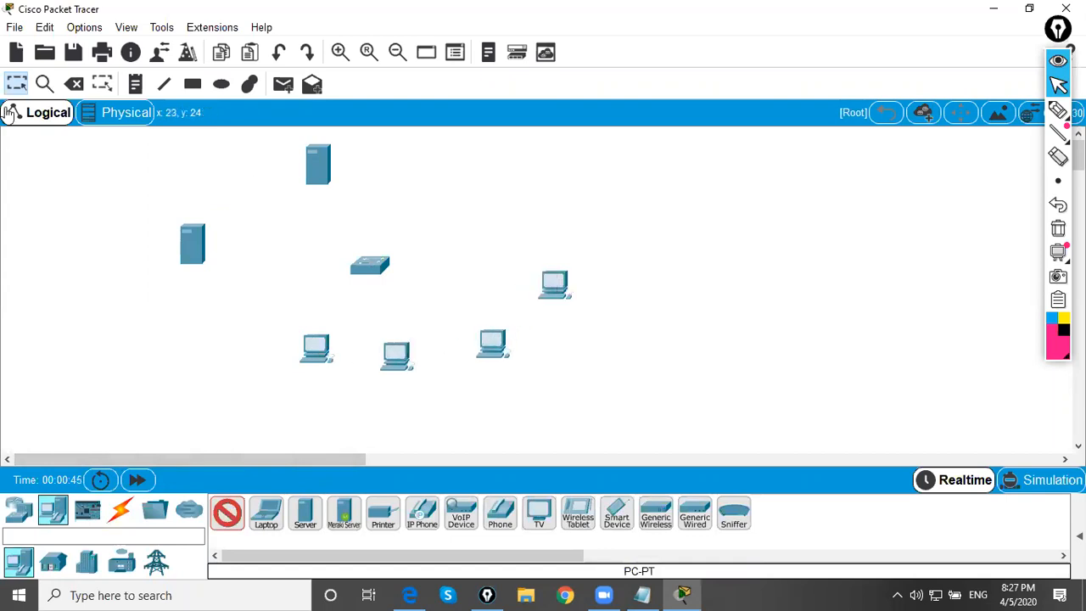
Place a 2911 router above and to the right of the switch
click(18, 509)
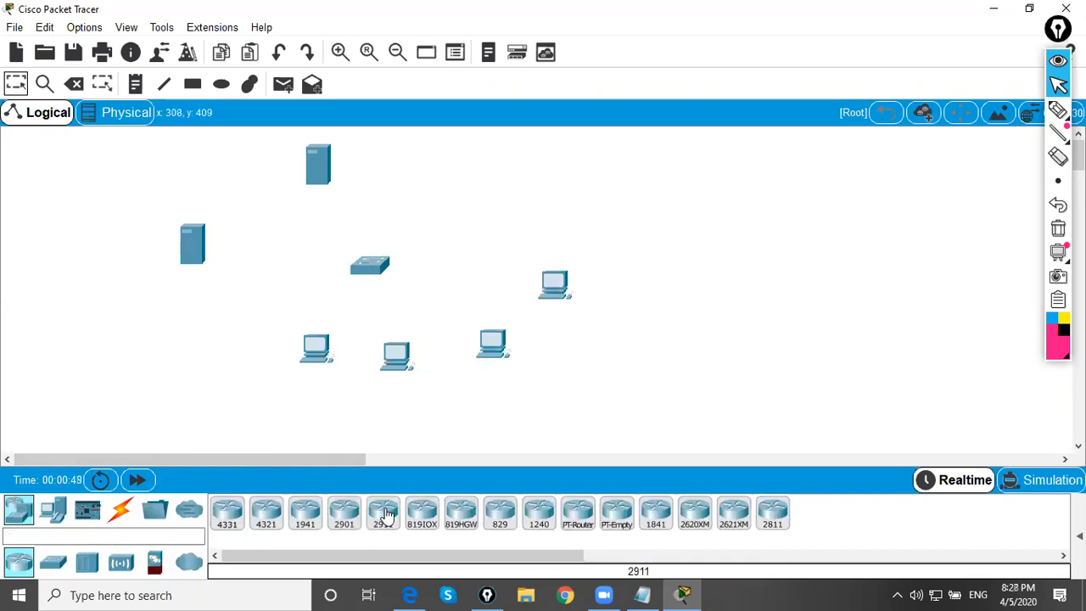
click(383, 511)
click(497, 166)
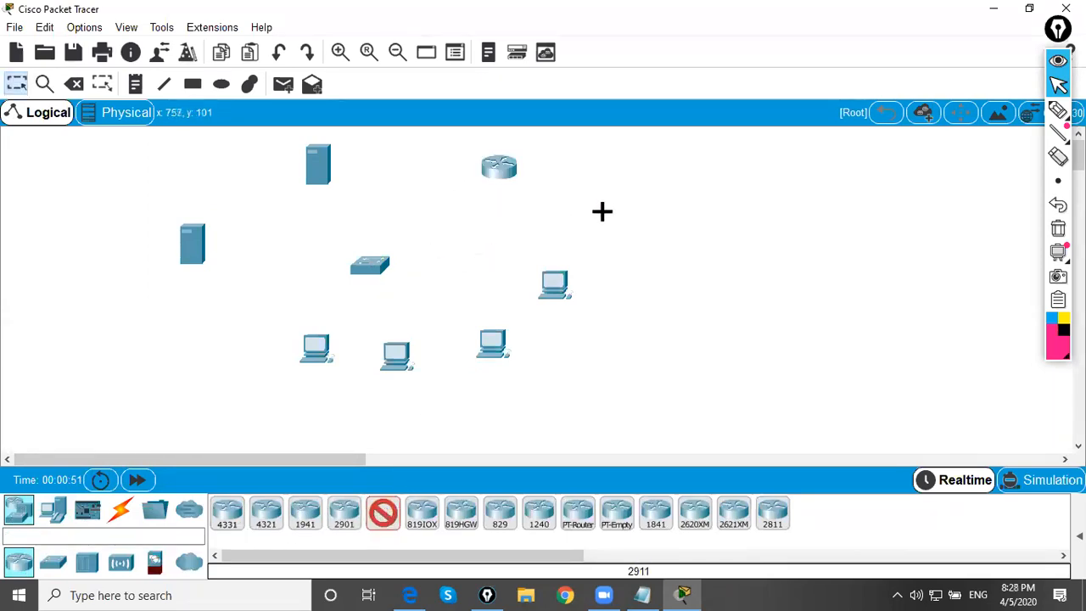
click(18, 87)
Shift both servers farther left and spread the four PCs in a row below the switch
drag(193, 246, 27, 274)
drag(320, 169, 242, 193)
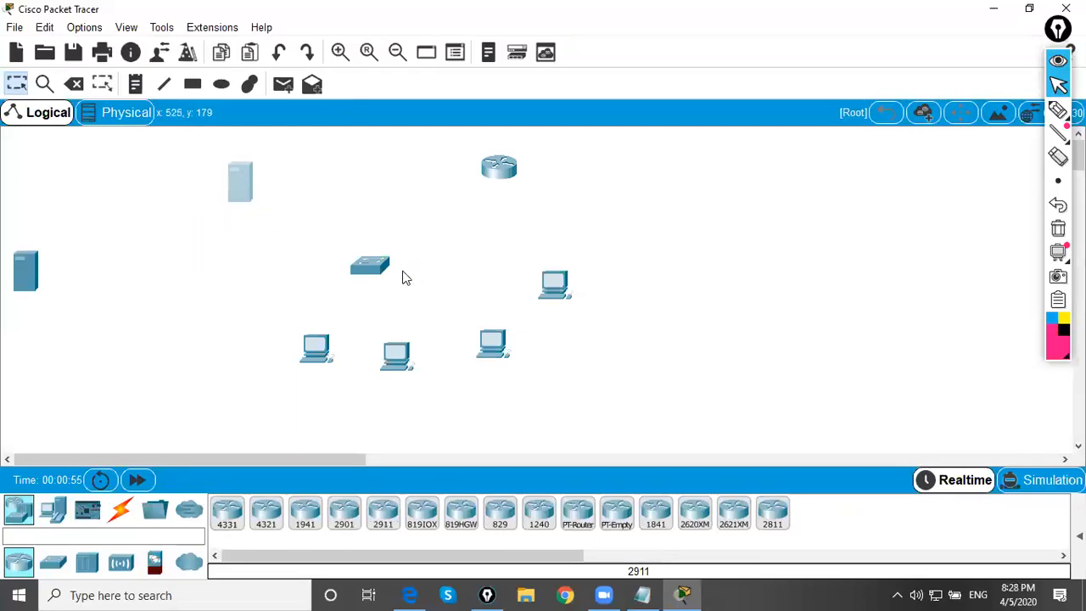
drag(327, 357, 239, 377)
drag(393, 359, 313, 401)
drag(490, 345, 411, 402)
drag(554, 286, 495, 383)
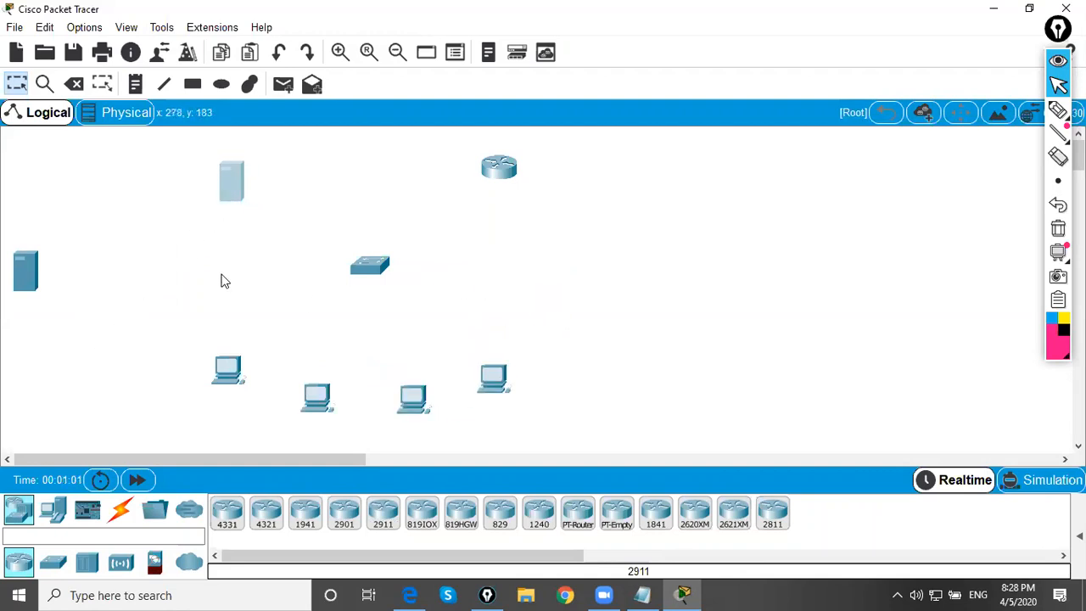
Enlarge the topology view and fine-tune the positions of the router, upper server and four PCs around the switch
click(340, 52)
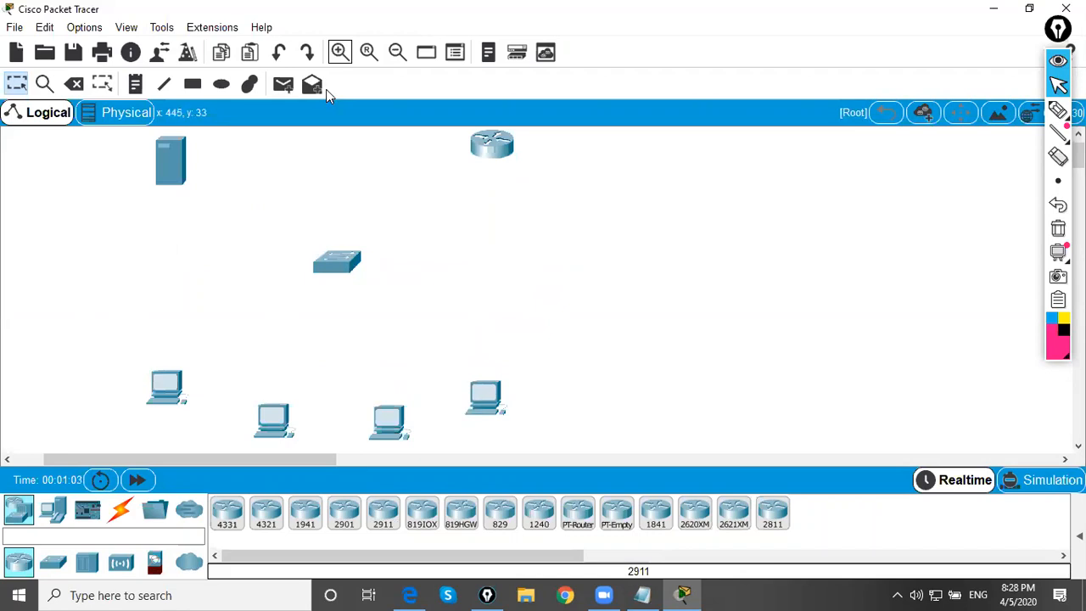
drag(501, 140, 507, 166)
drag(170, 161, 180, 176)
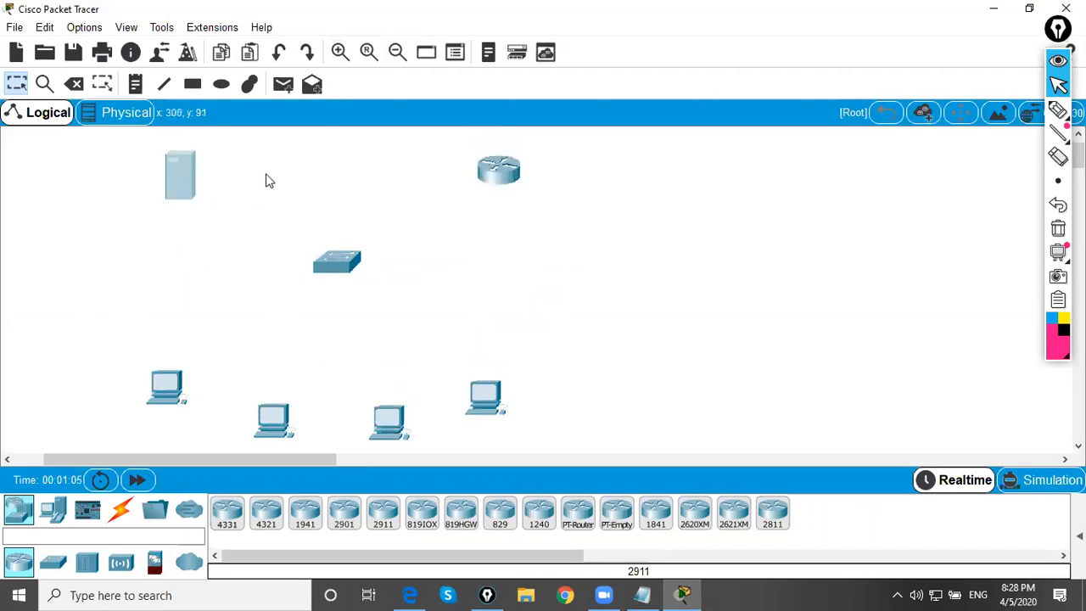
drag(169, 396, 146, 374)
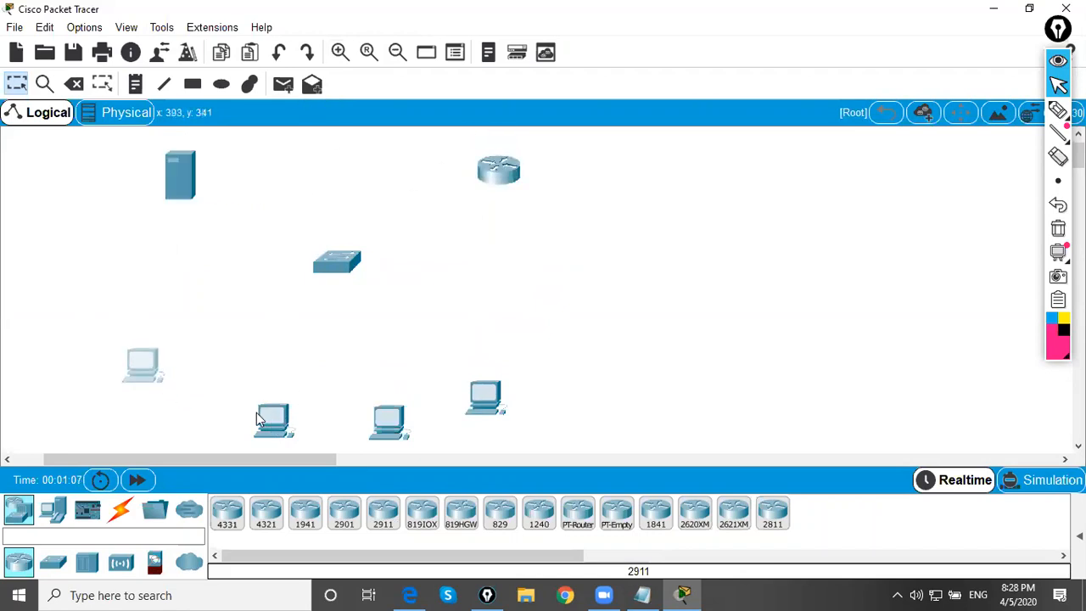
drag(259, 420, 221, 405)
drag(377, 420, 333, 410)
drag(485, 399, 482, 391)
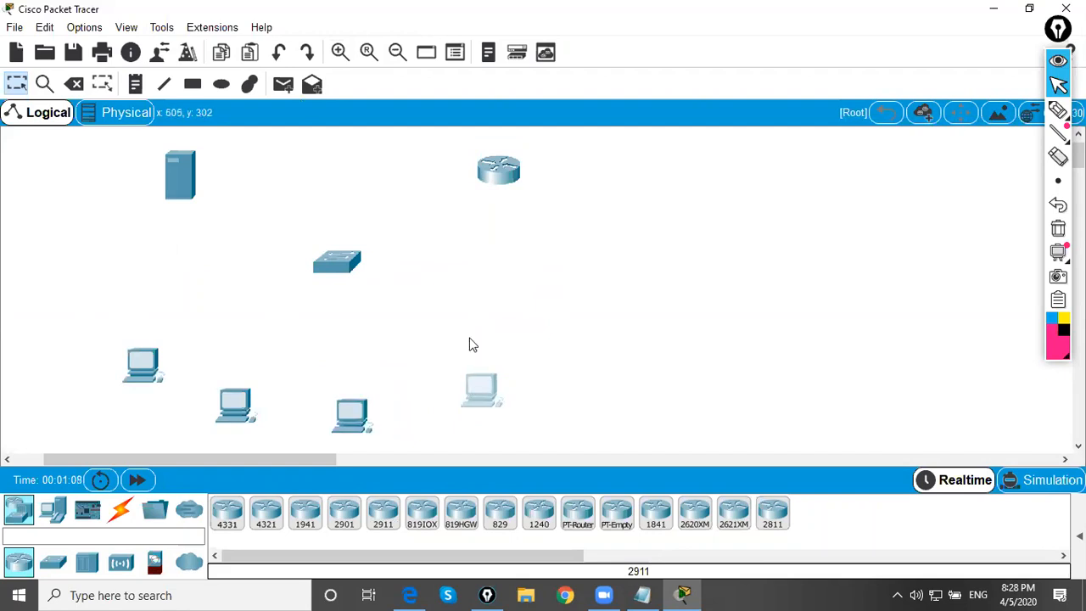
Connect all four PCs to the switch with automatically chosen cable connections
click(121, 509)
click(226, 513)
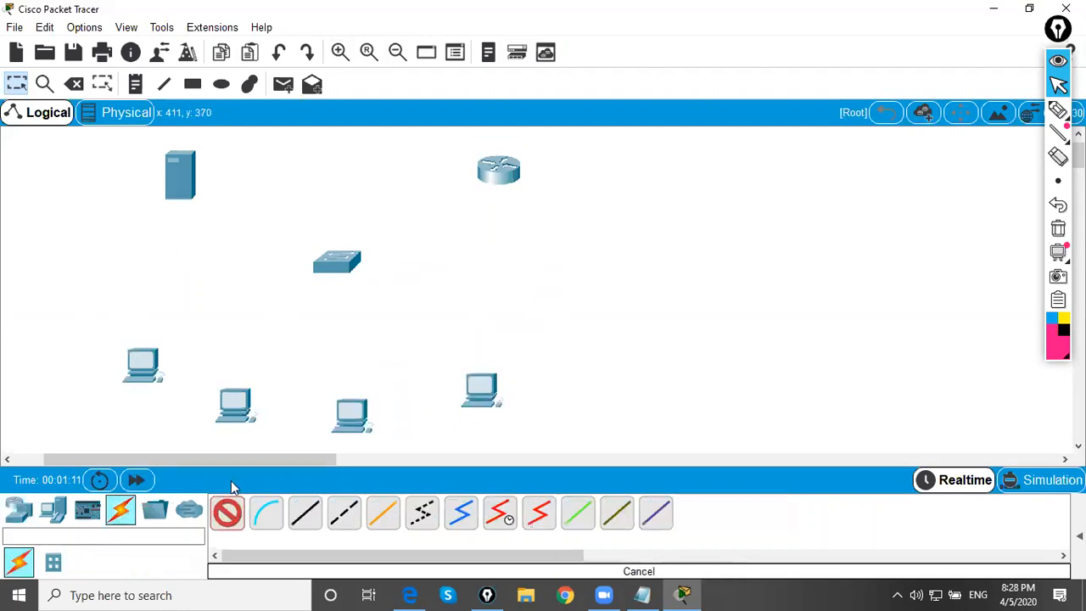
click(138, 369)
click(340, 261)
click(338, 263)
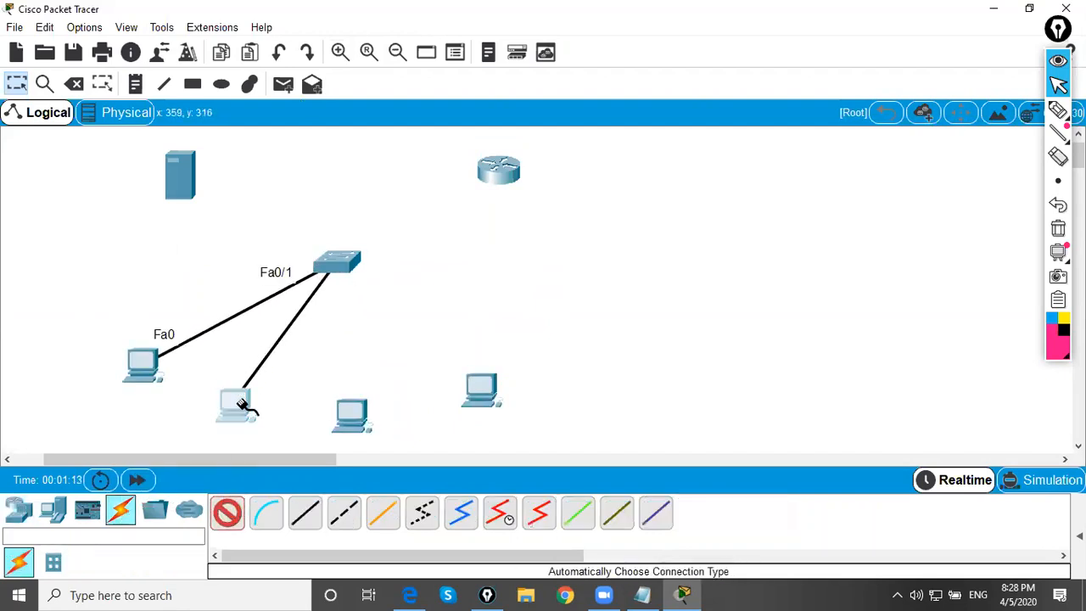
click(236, 404)
click(349, 270)
click(351, 413)
click(480, 387)
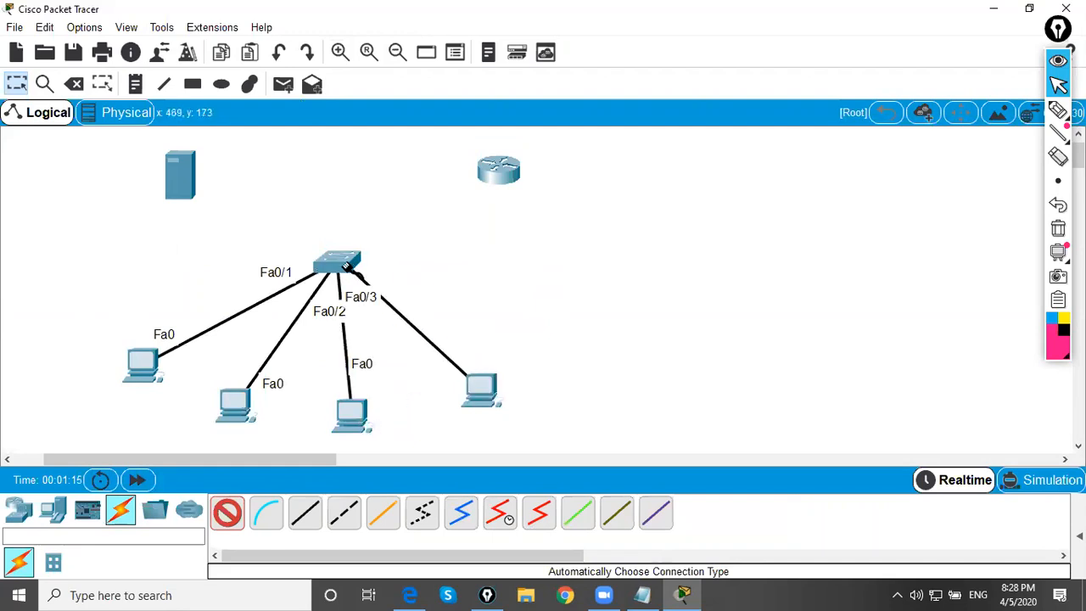
click(340, 263)
Connect the router and the upper server to the switch with automatically chosen connections, and leave cabling mode
click(339, 264)
click(498, 172)
click(339, 263)
click(179, 176)
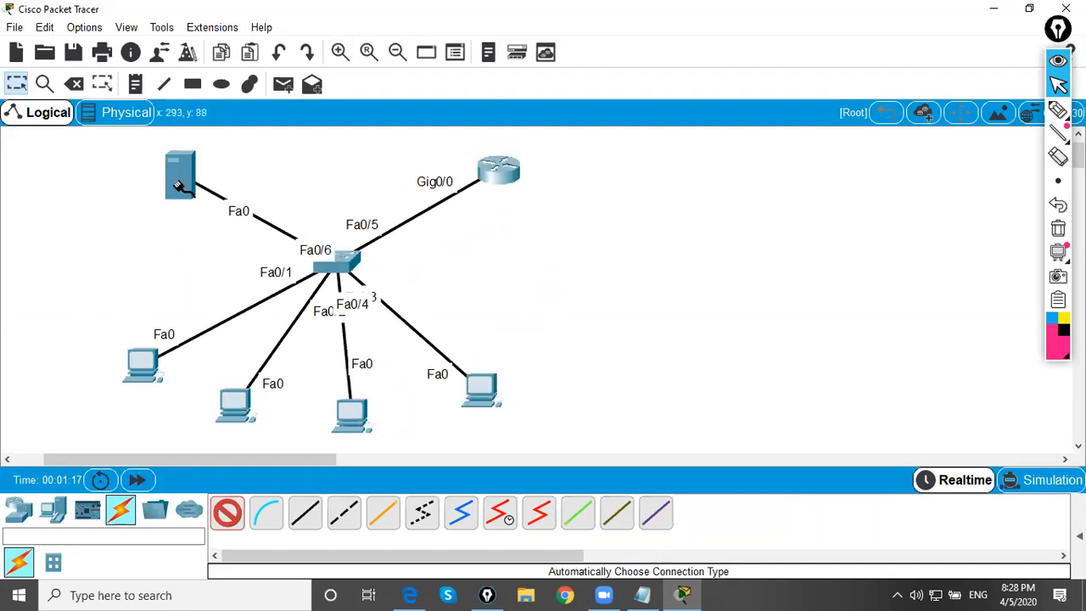
click(25, 79)
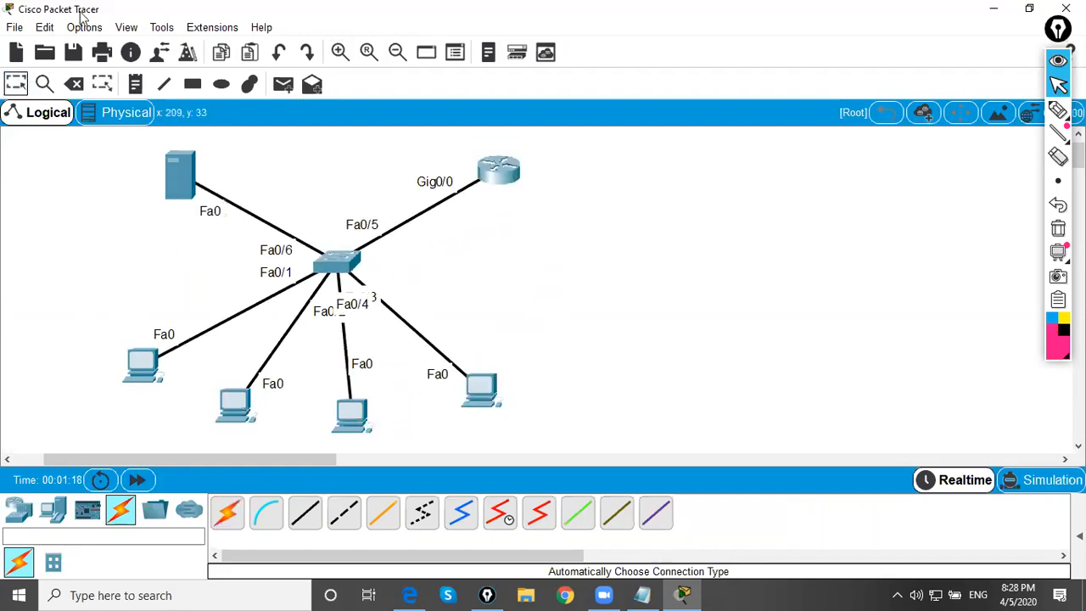
Add a note reading 192.168.20.0/24 at the upper server
click(134, 86)
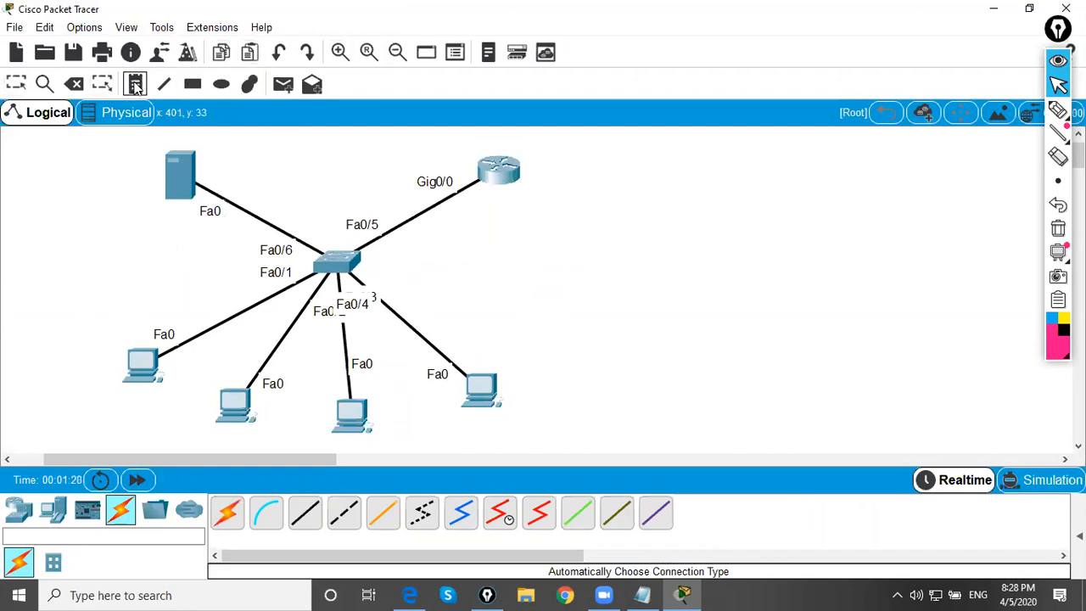
click(136, 168)
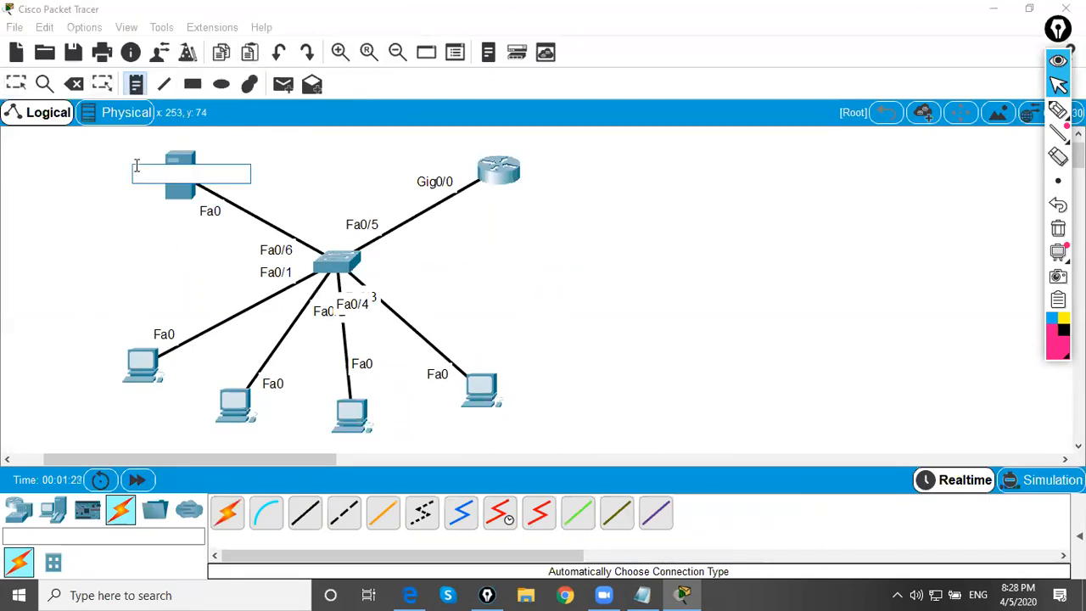
text(192.168)
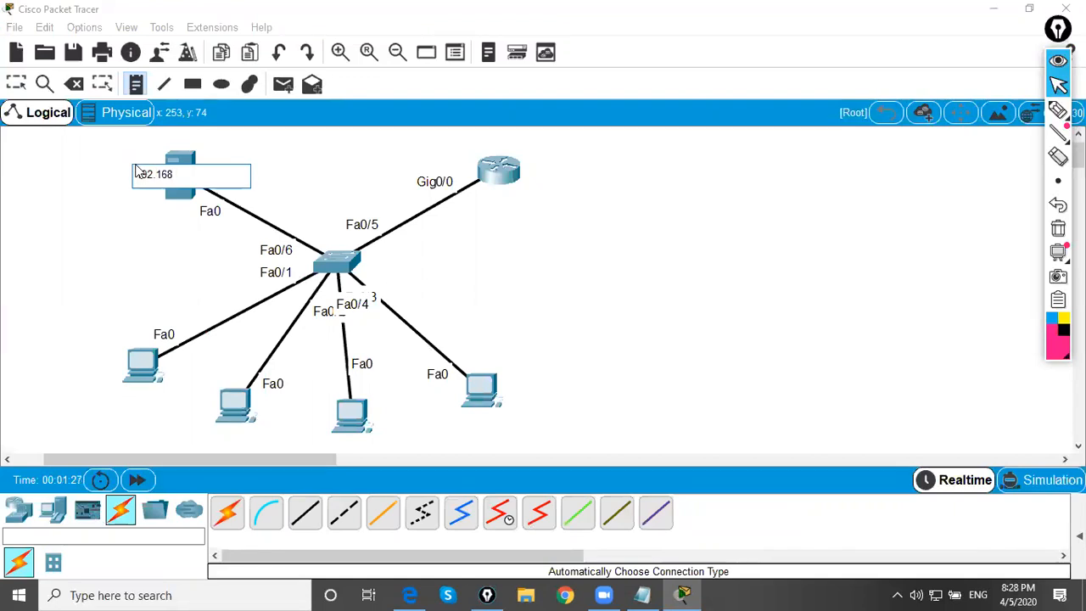
text(.20.0/23)
Add a note reading 192.168.10.0/24 and place it just to the right of the router
click(500, 208)
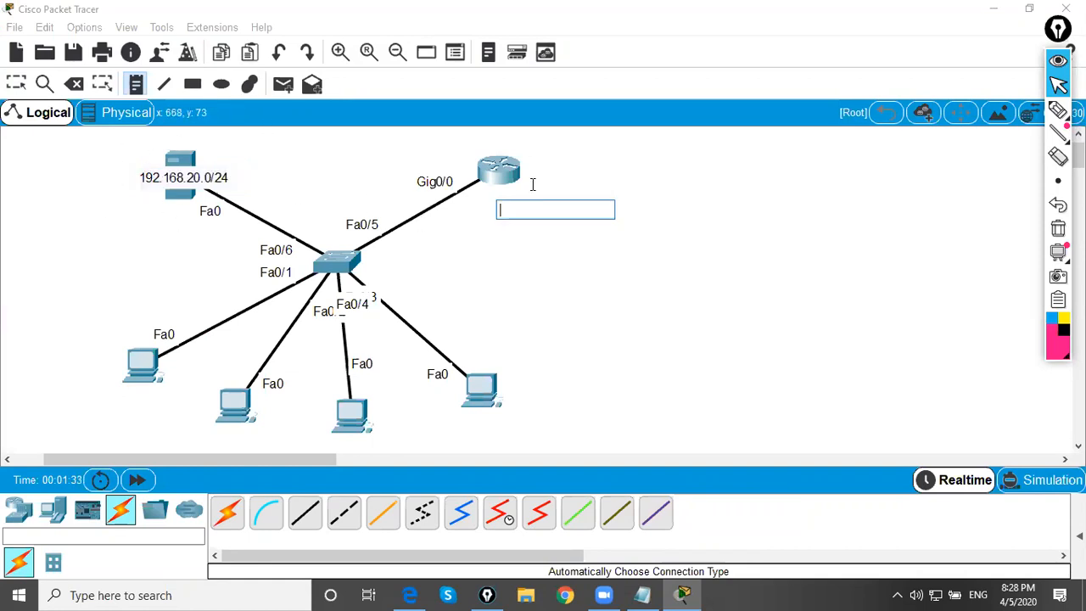
text(192.168)
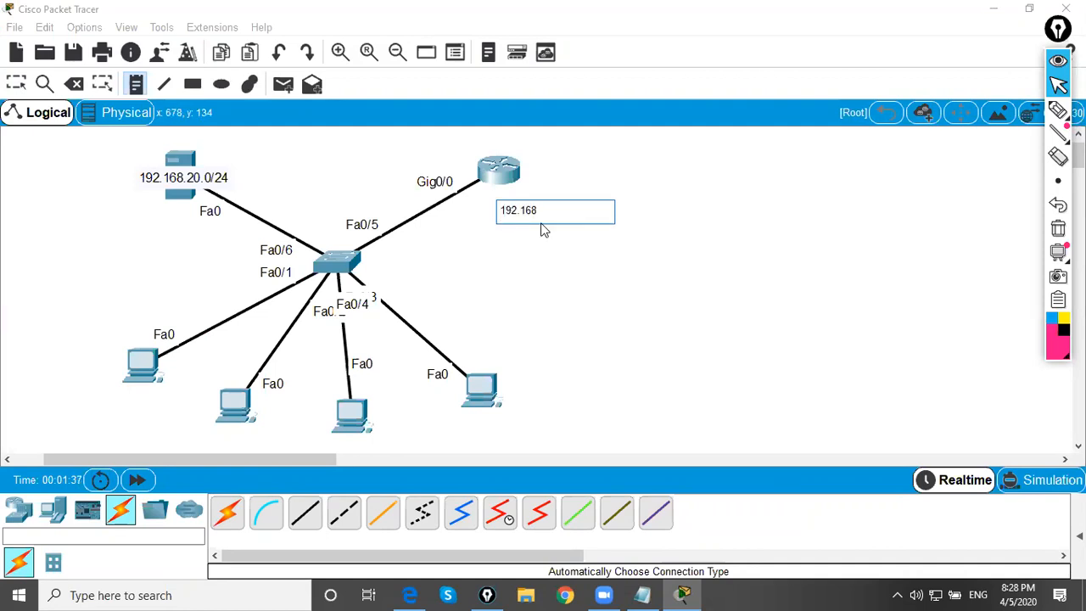
text(.10.0/24)
click(17, 83)
drag(517, 217, 583, 182)
click(512, 213)
drag(450, 131, 608, 258)
click(608, 258)
drag(253, 148, 46, 236)
click(114, 247)
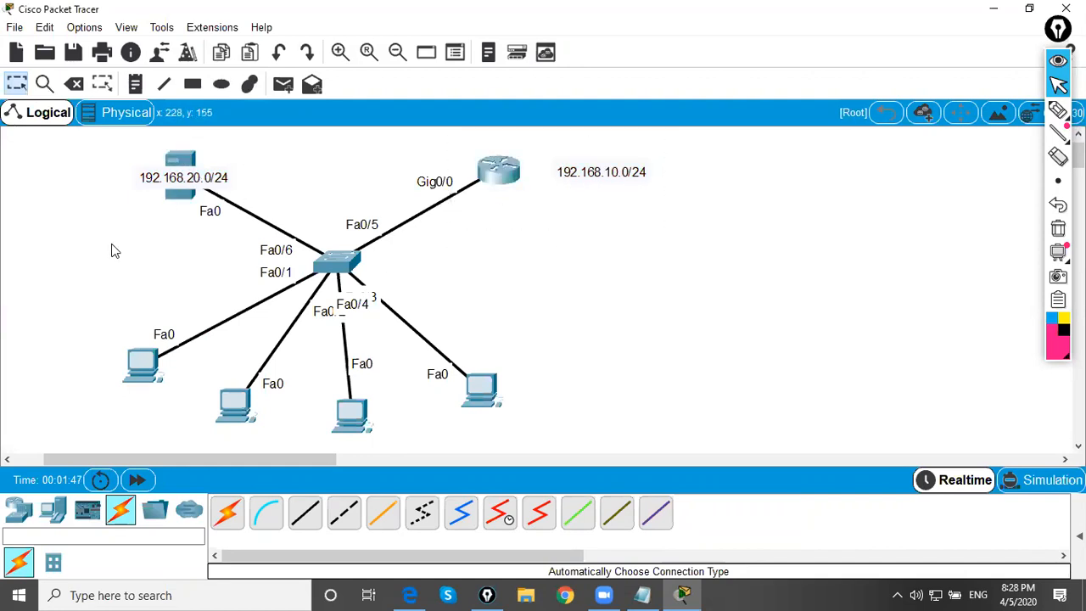
Adjust the positions of the four PCs slightly so they spread more evenly below the switch
drag(146, 367, 133, 381)
drag(230, 410, 214, 418)
drag(343, 419, 334, 412)
drag(481, 392, 498, 394)
click(472, 303)
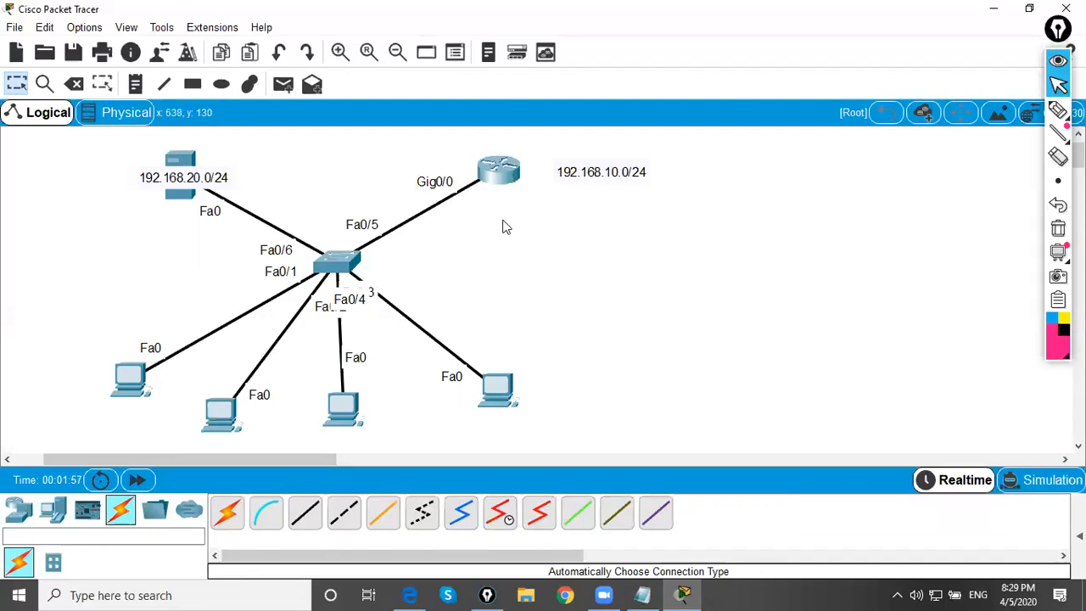
Open the router's command line full size, decline the initial configuration dialog and enter global configuration mode
click(506, 175)
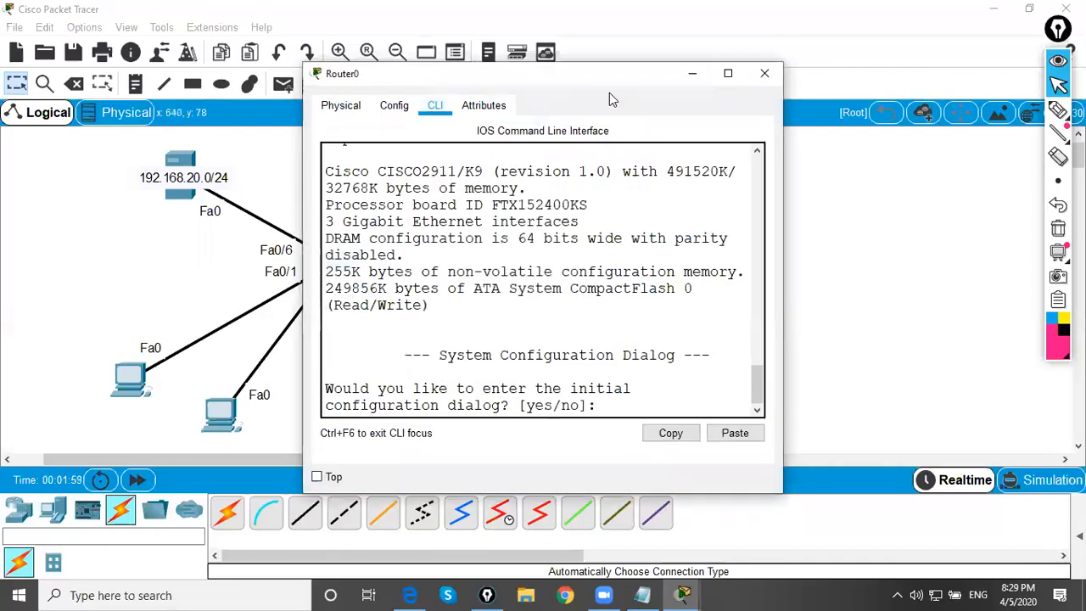
click(729, 74)
text(no)
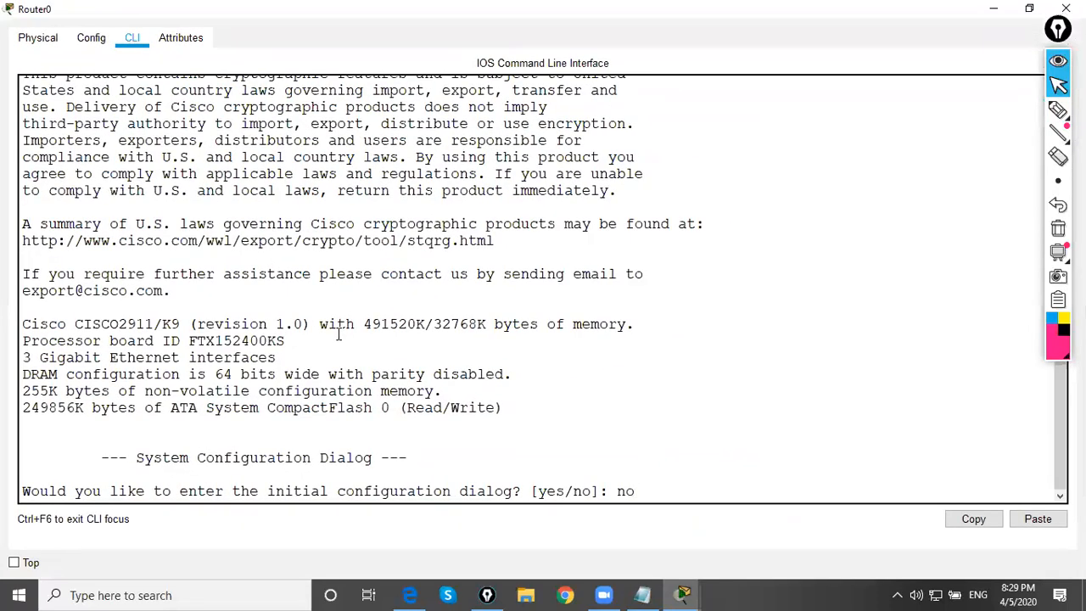
key(Return)
key(Return)
key(Return)
text(en)
key(Return)
text(conf t)
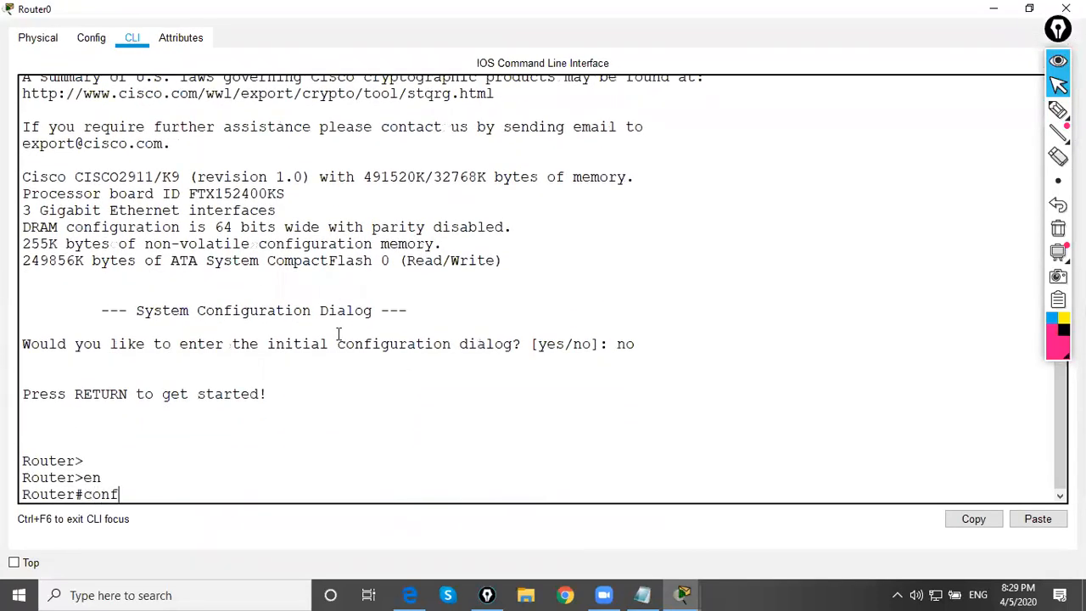
key(Return)
Set the router's hostname to DHCP_SERVER and return to the topology
key(Return)
text(hos)
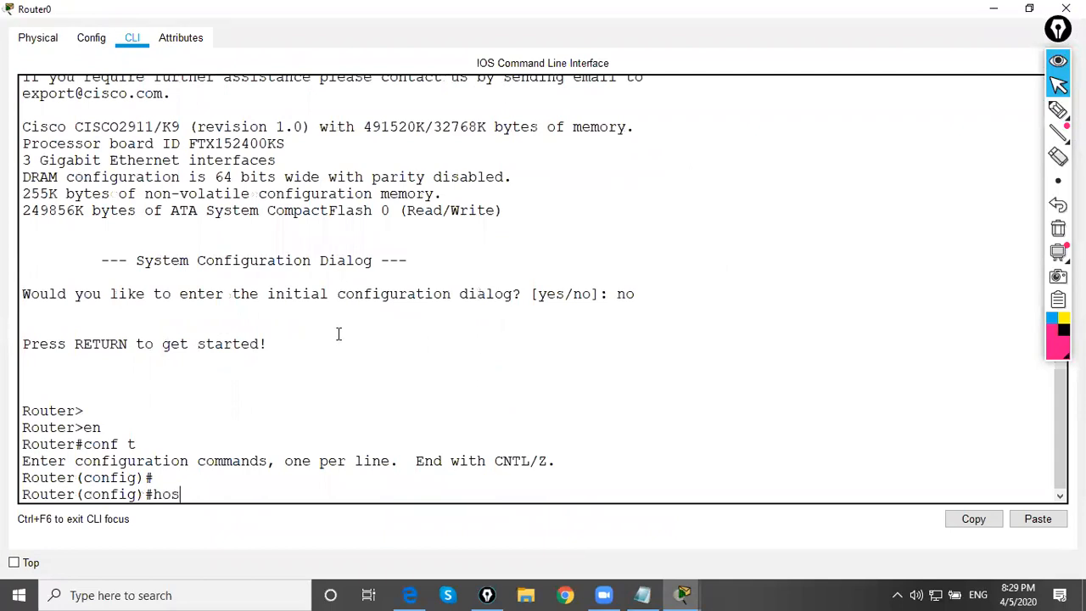
text(tname DHCP_SERVER)
key(Return)
key(Return)
key(Return)
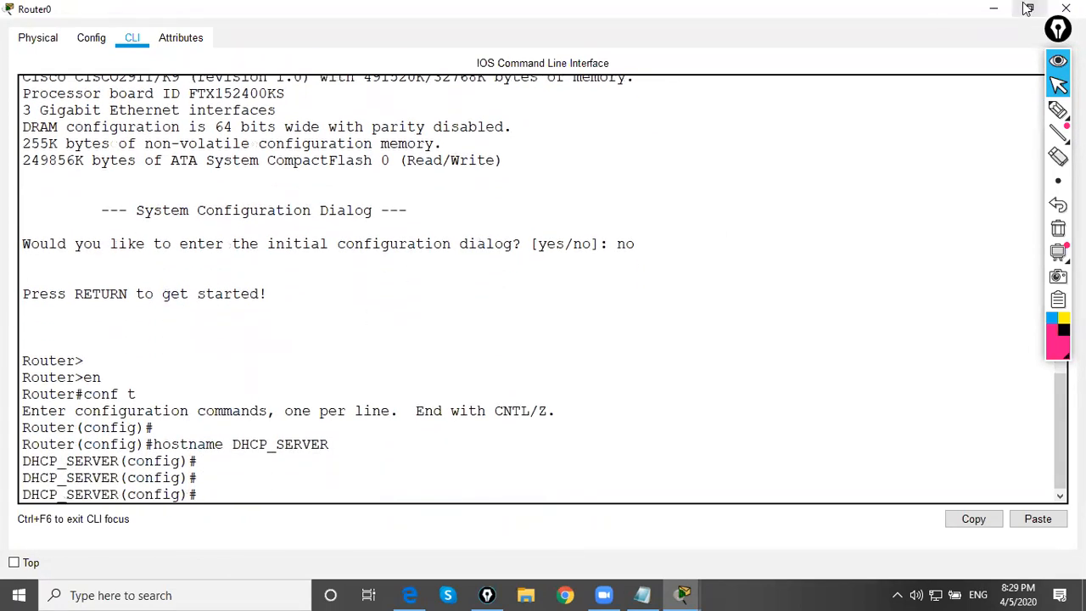
click(994, 9)
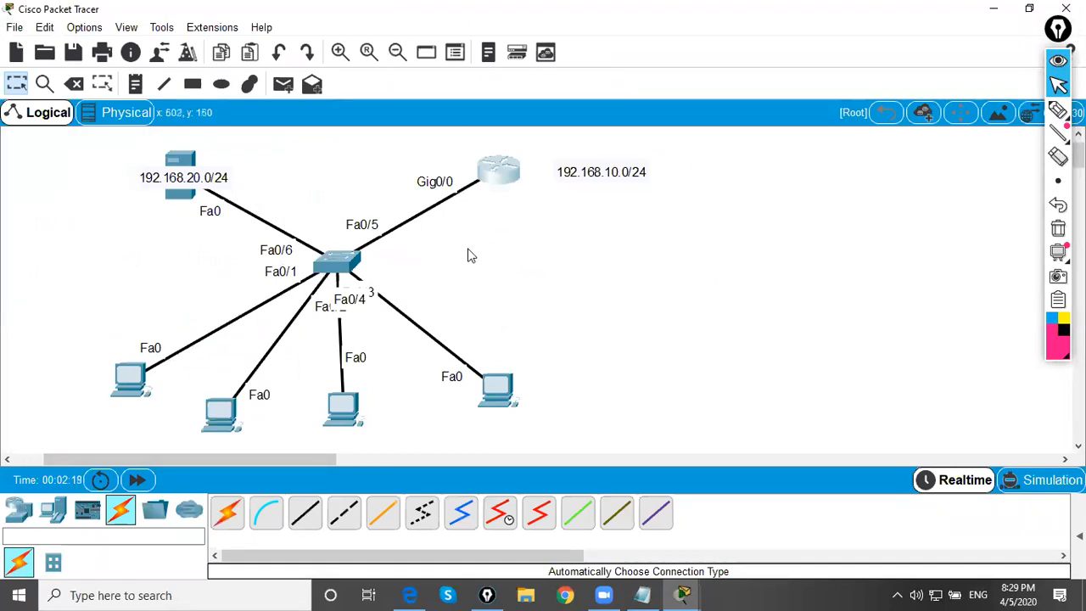
drag(407, 158, 486, 226)
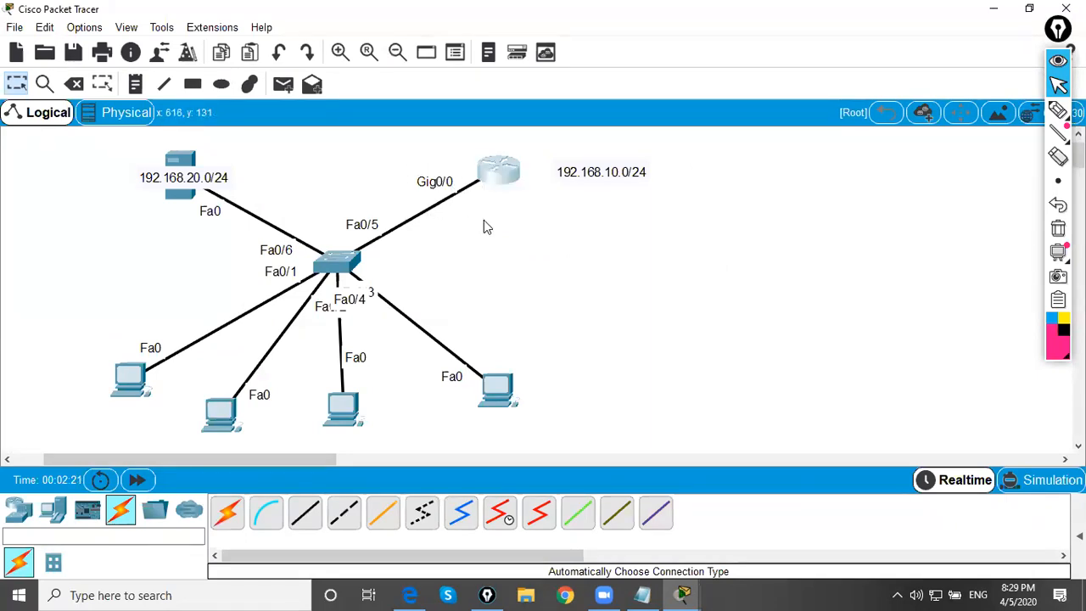
Assign 192.168.10.1 with mask 255.255.255.0 to the router's interface gig0/0
click(511, 174)
click(727, 91)
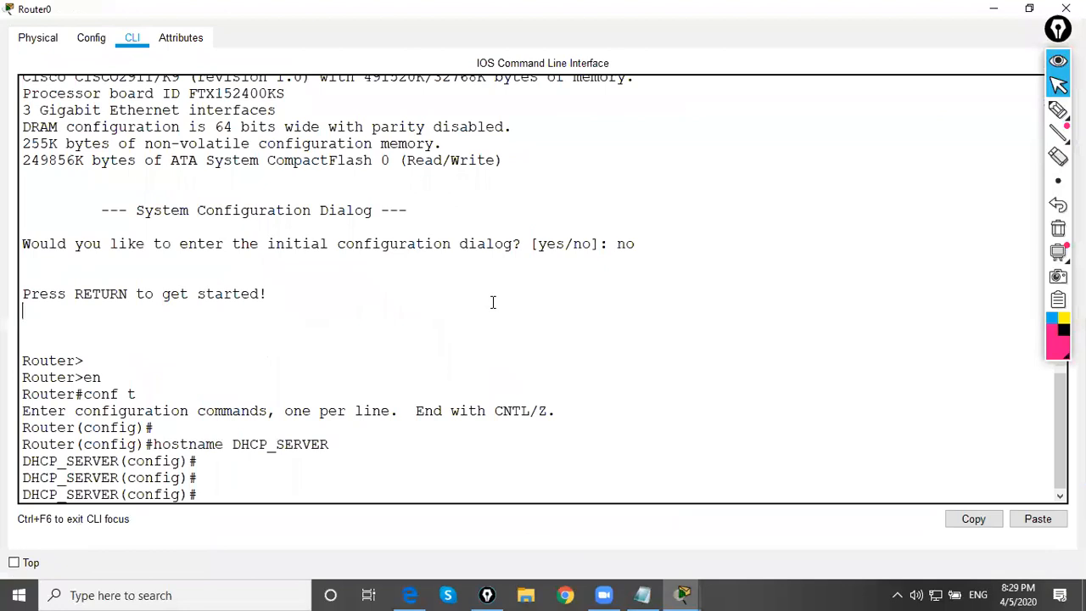
text(gig0/0)
key(Return)
text(ip add 192.168.10.1 255.255.255.0)
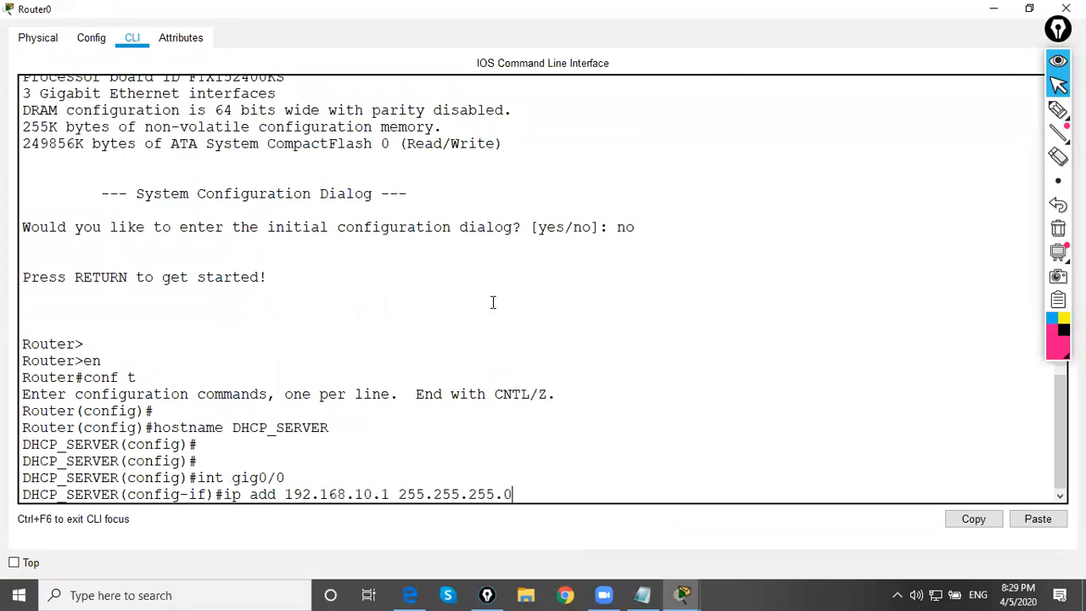
key(Return)
Enable interface gig0/0 with no sh and exit to global configuration mode
text(no sh)
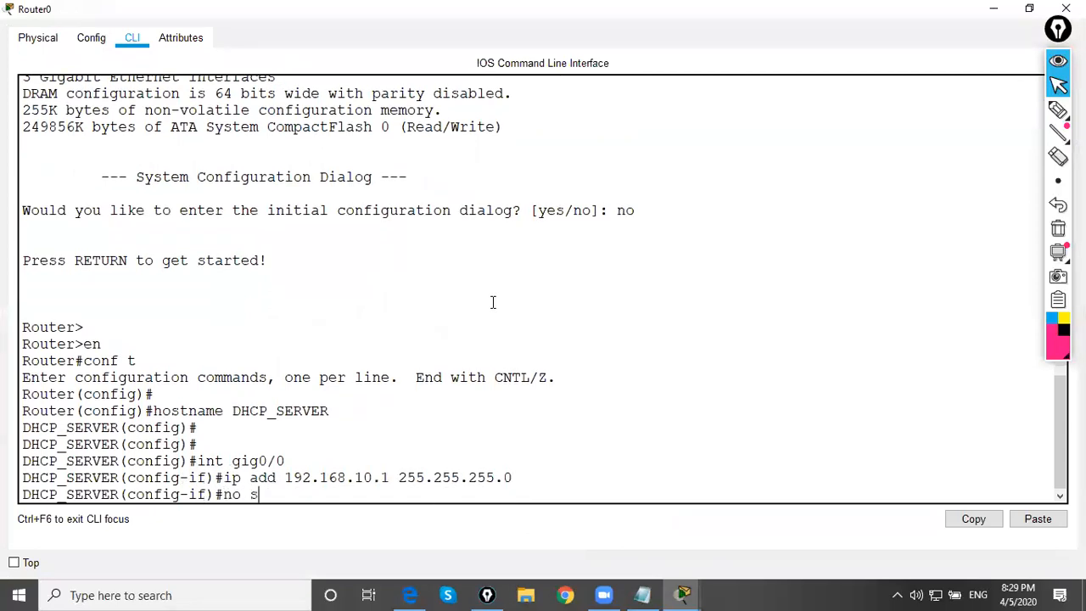
key(Return)
key(Return)
key(Return)
key(Return)
text(exit)
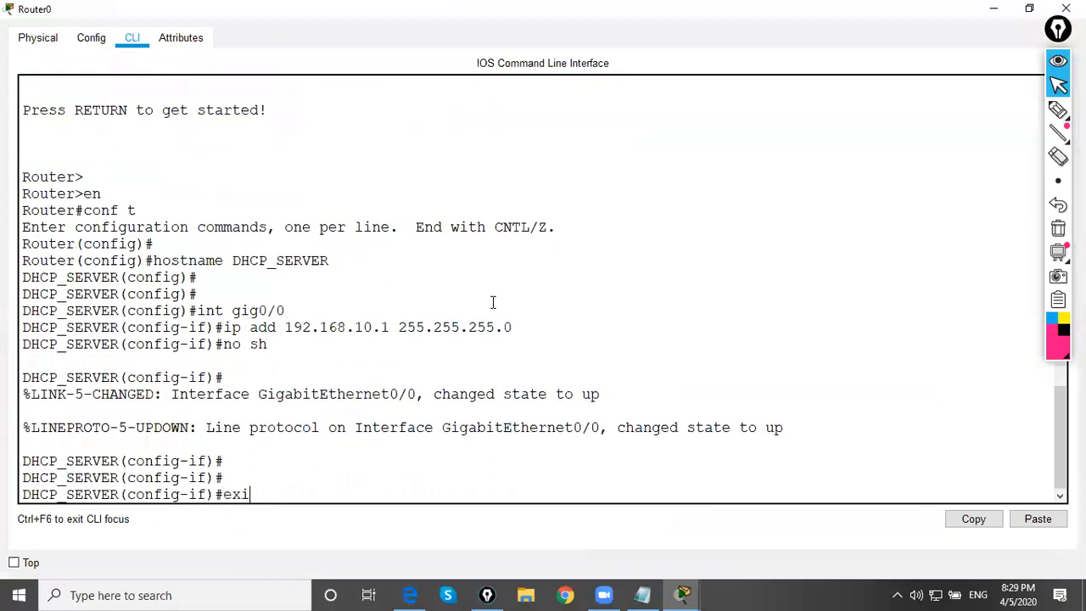
key(Return)
key(Return)
key(Return)
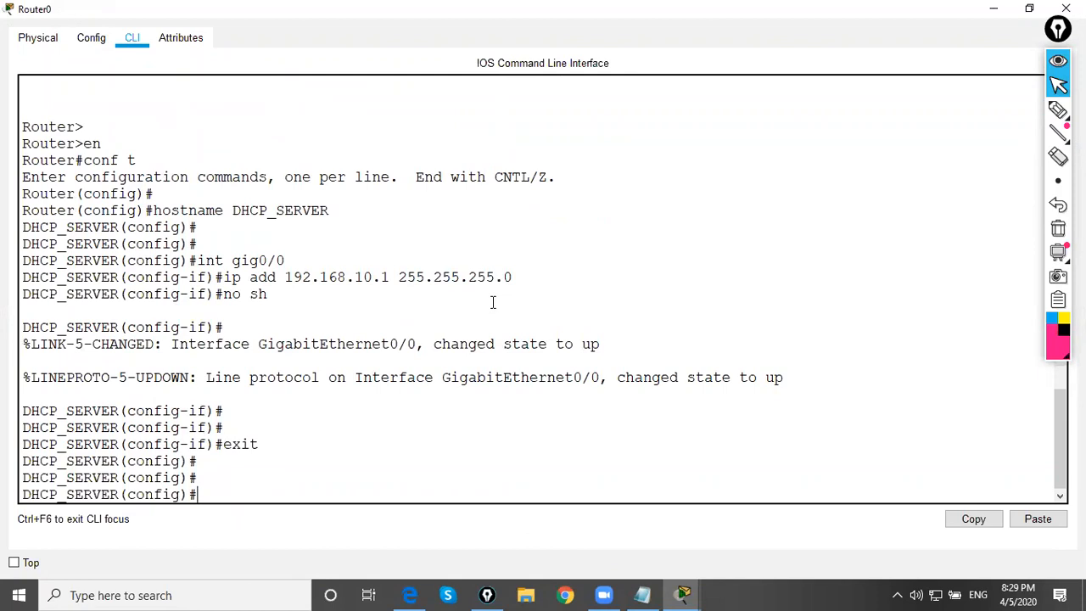
Reduce and widen the router's command-line window, placing it below the router so its network note stays visible
click(1029, 8)
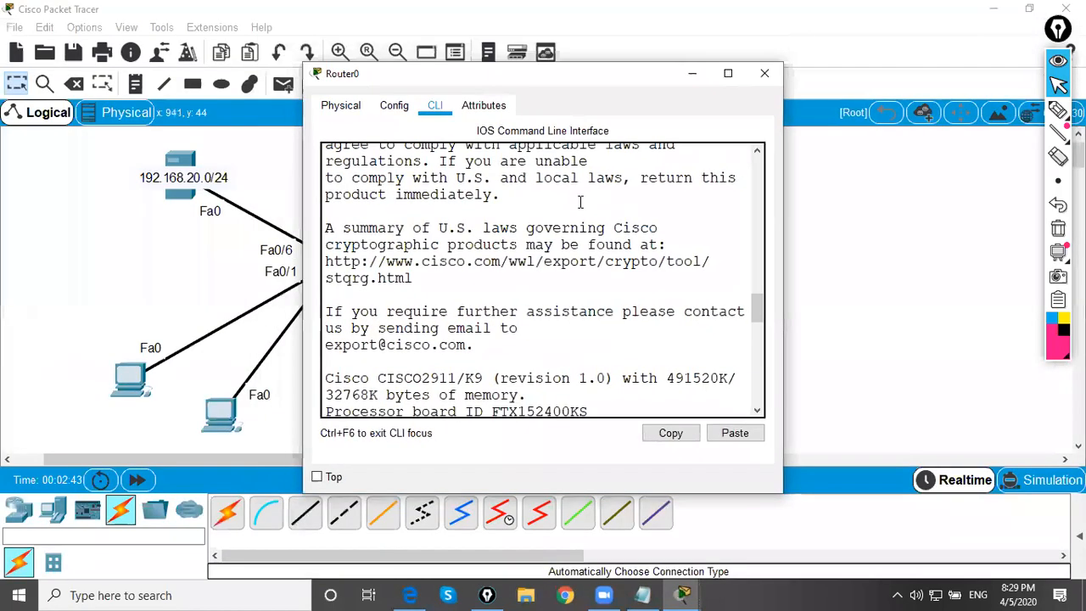
drag(547, 78, 661, 175)
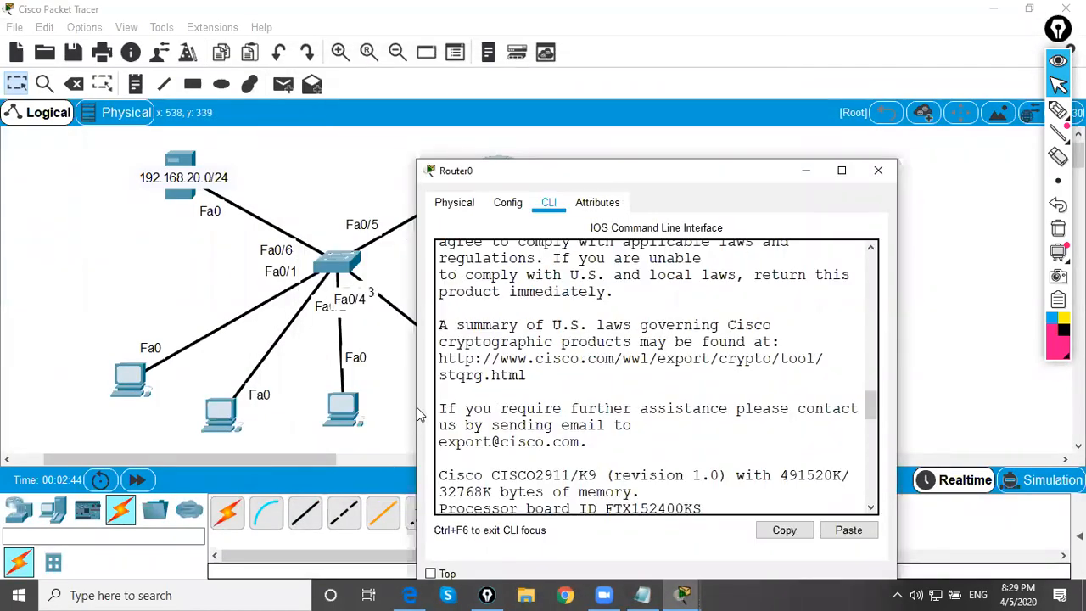
drag(412, 408, 152, 393)
drag(489, 180, 460, 221)
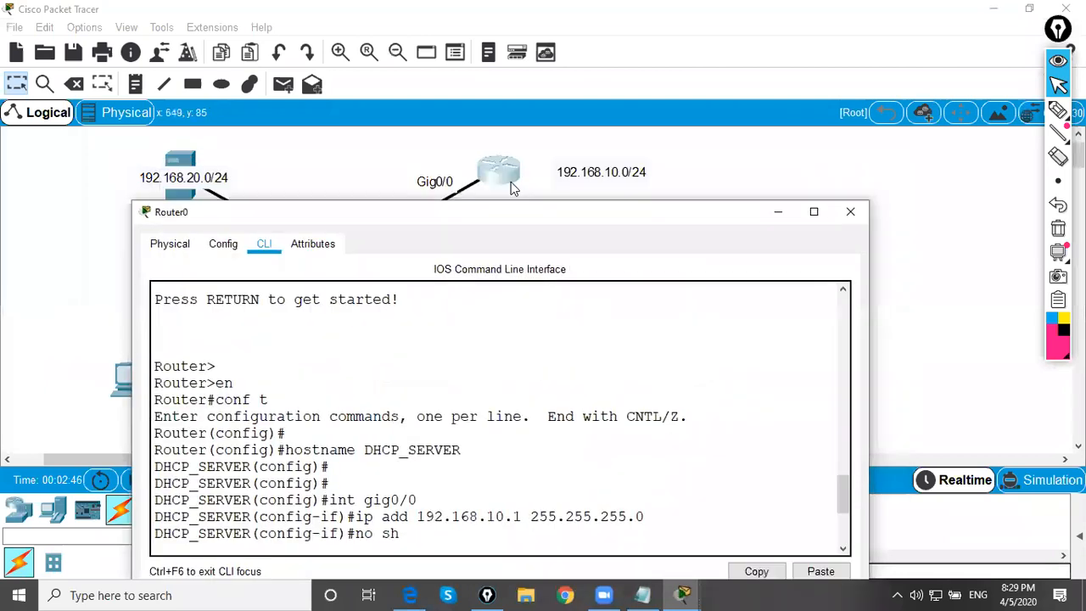
key(Return)
key(Return)
key(Return)
key(Return)
key(Return)
key(Return)
key(Return)
key(Return)
key(Return)
key(Return)
key(Return)
key(Return)
key(Return)
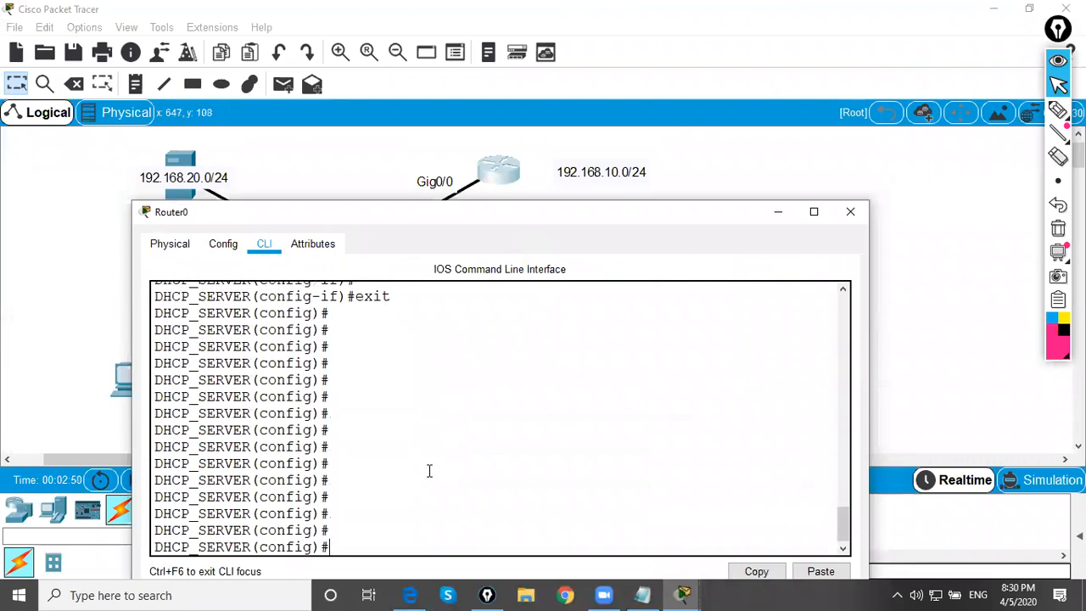
Try to define the router's DHCP service with the command ip dhcp server LAN_DHCP
text(ip dhc)
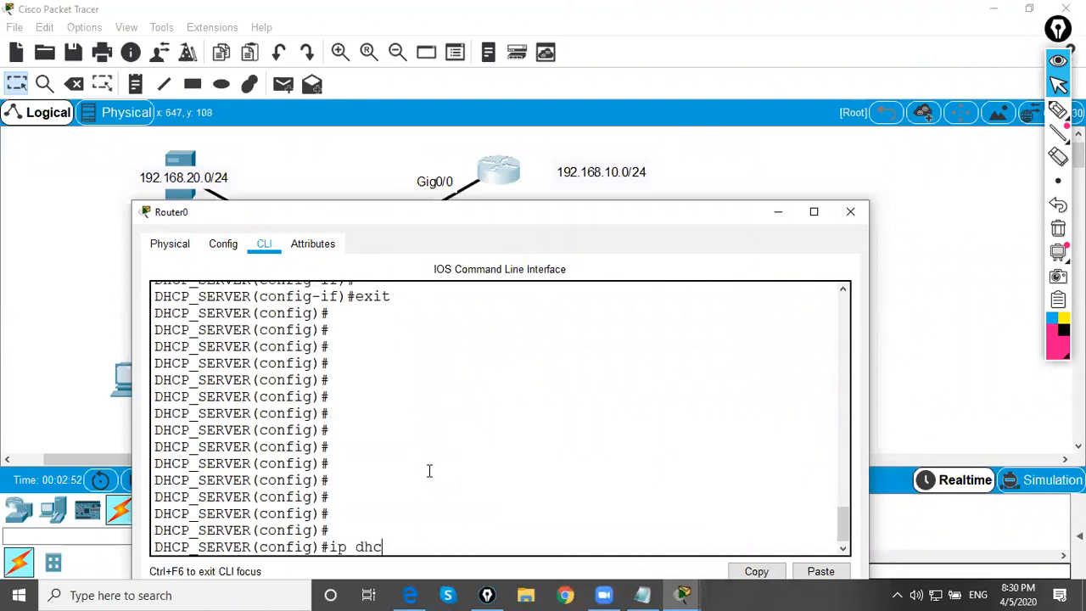
text(p server LAN_DHCP)
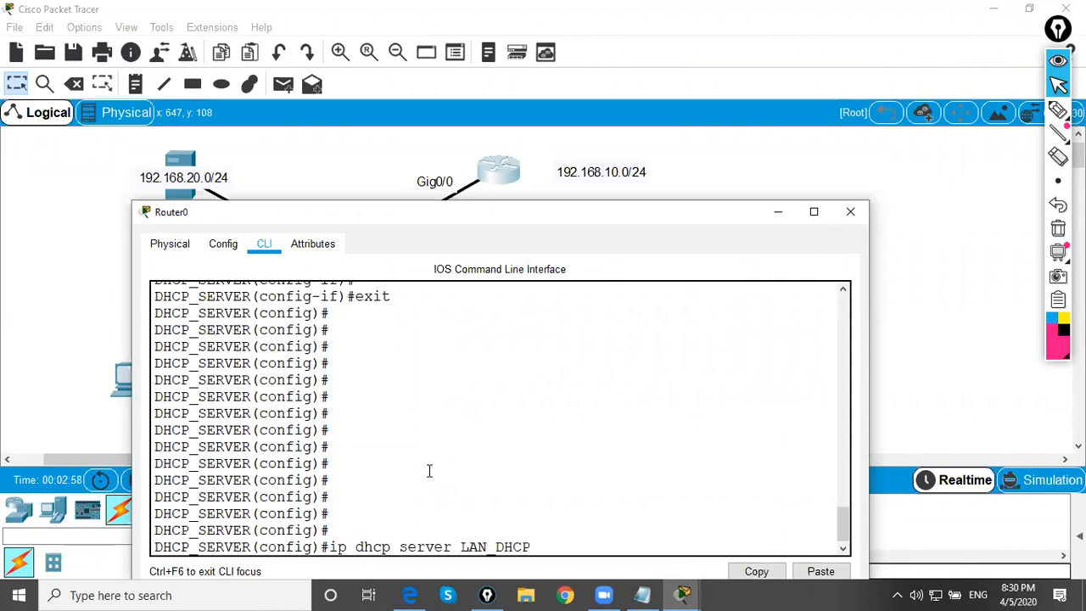
key(Return)
key(Return)
Create the DHCP pool by correcting the previous command to ip dhcp pool LAN_DHCP
key(Up)
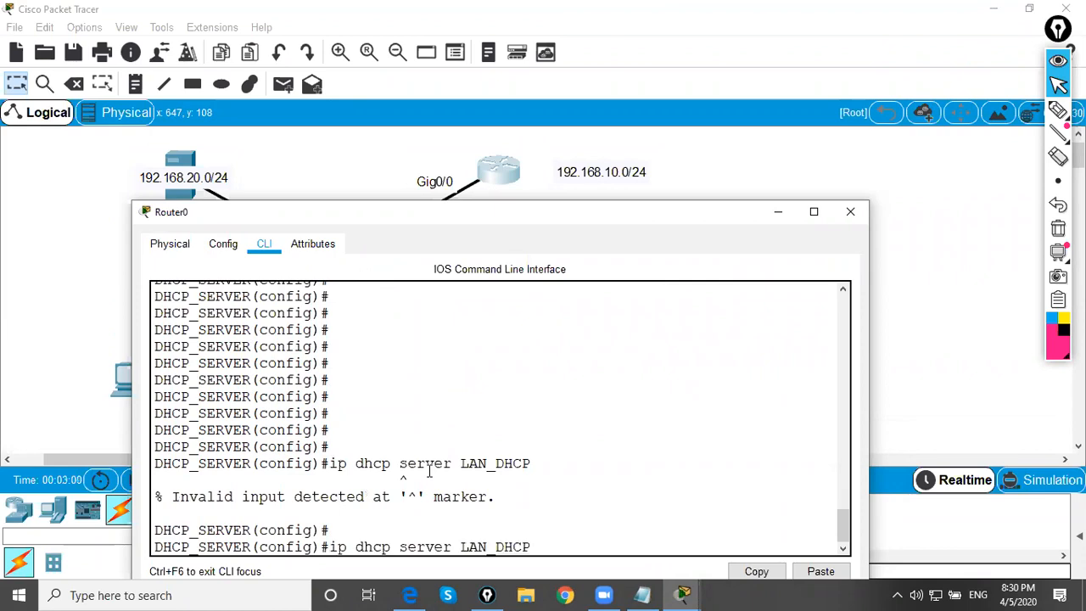
key(Left)
key(Left)
key(Left)
key(Left)
key(Left)
key(Left)
key(Left)
key(Left)
key(Left)
key(BackSpace)
key(BackSpace)
key(BackSpace)
key(BackSpace)
key(BackSpace)
key(BackSpace)
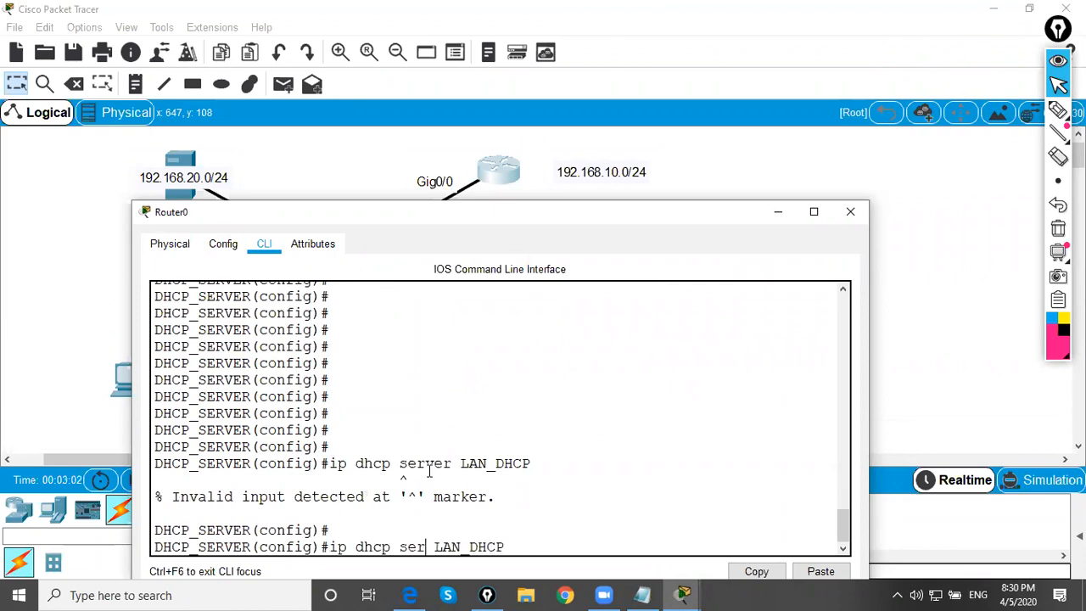
text(pool)
key(Return)
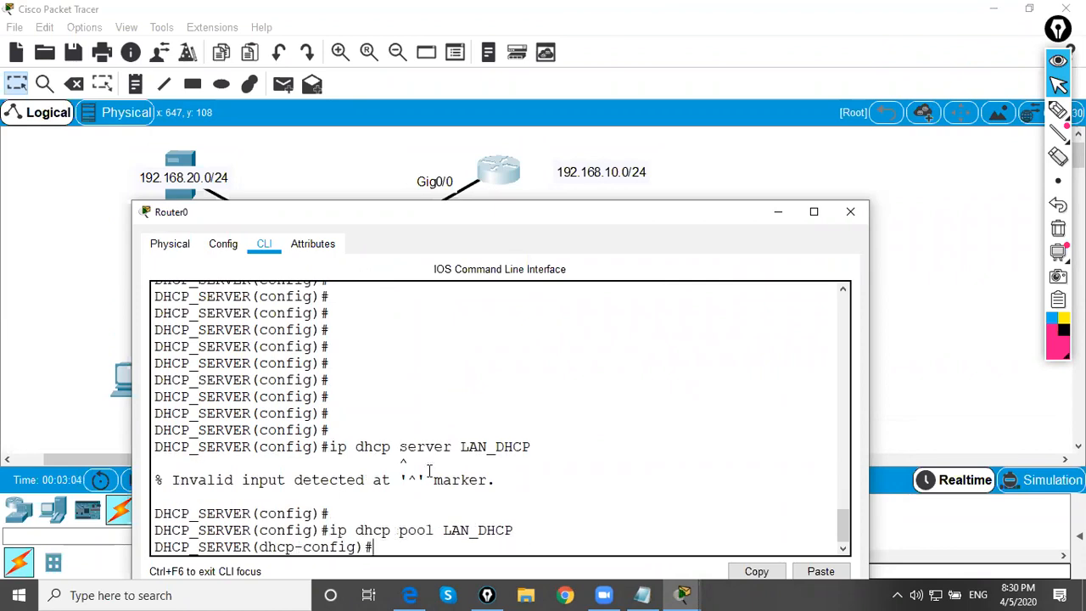
Set the LAN_DHCP pool's network to 192.168.10.0 with mask 255.255.255.0
text(network 192.168.10.0 255)
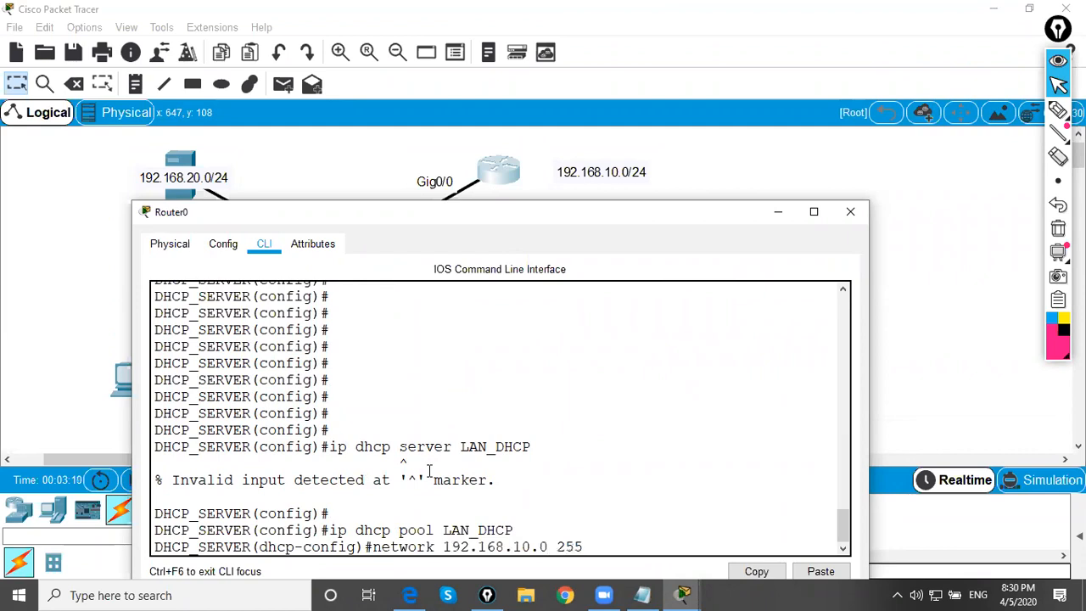
text(.255.255.0)
key(Return)
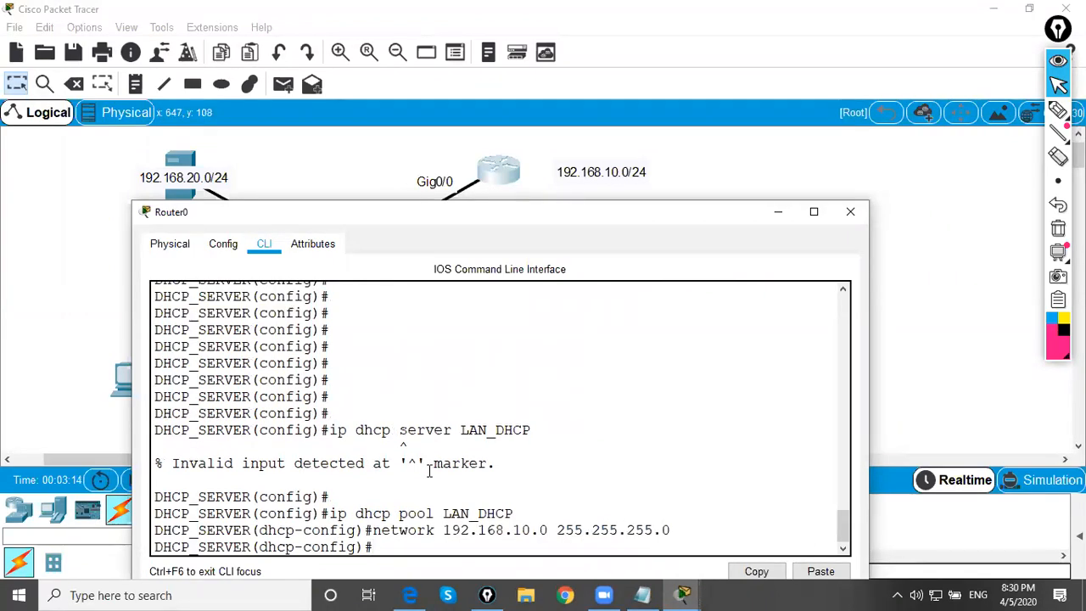
Set the LAN_DHCP pool's default router to 192.168.10.1
text(defa)
key(Tab)
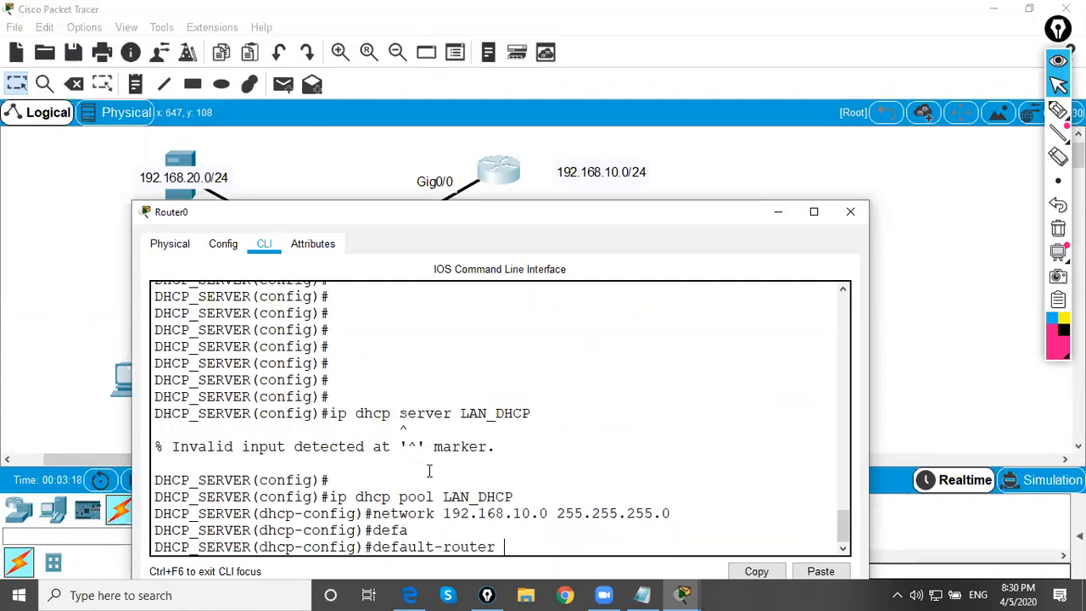
text(192.168.10.1)
key(Return)
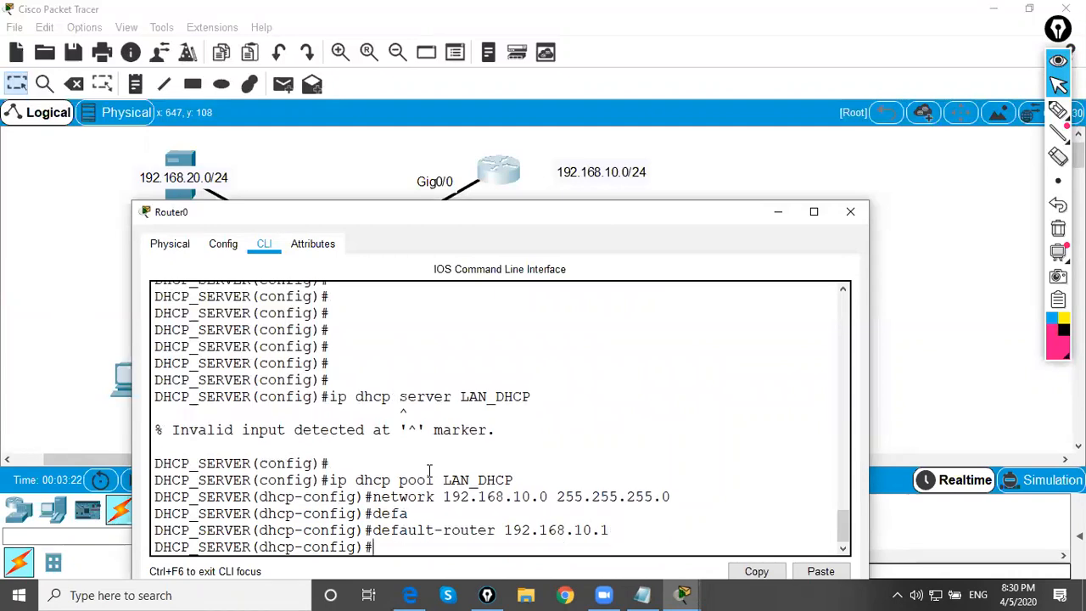
Set the pool's DNS server to 4.2.2.2 and exit back to global configuration mode
text(dns-server 4.2.2.2)
key(Return)
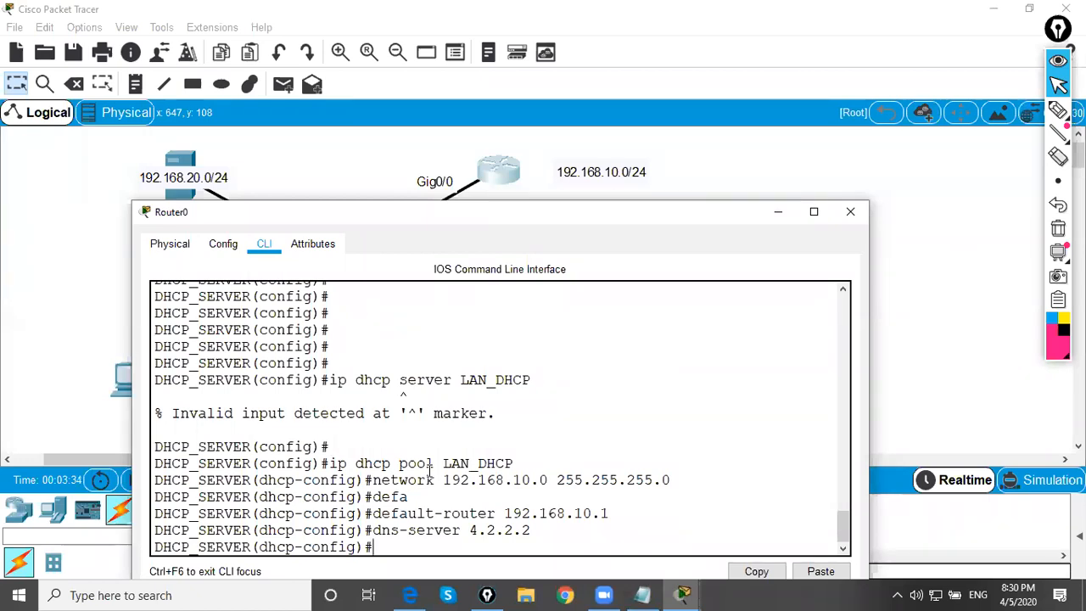
text(exit)
key(Return)
key(Return)
key(Return)
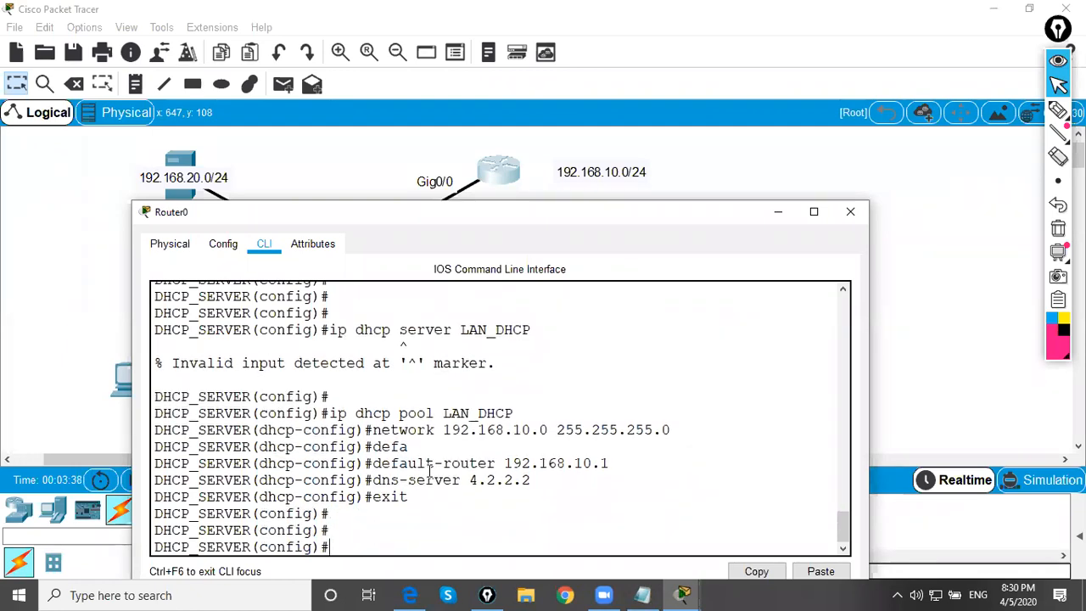
Uncover the topology, annotate the server, the router and a cloud beyond it in freehand ink, and clear all the ink marks
drag(366, 217, 680, 213)
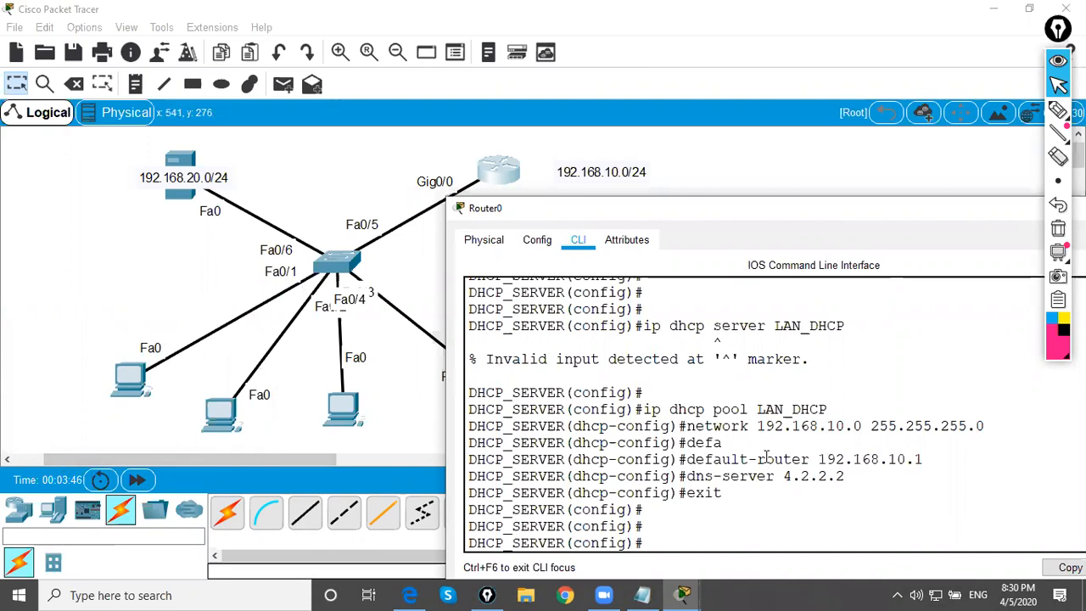
drag(950, 208, 810, 222)
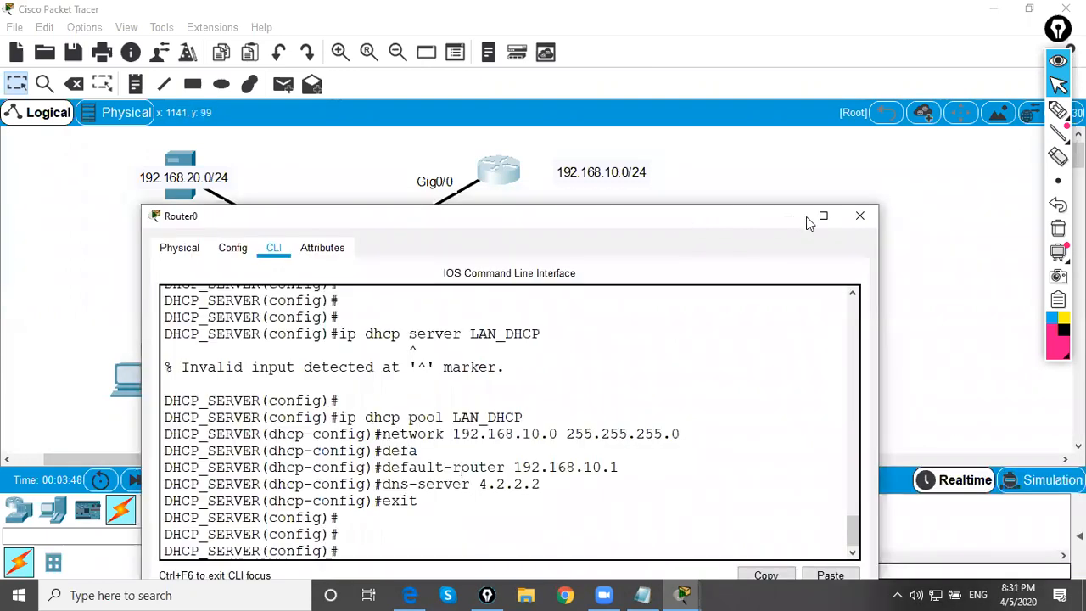
click(788, 217)
click(1058, 110)
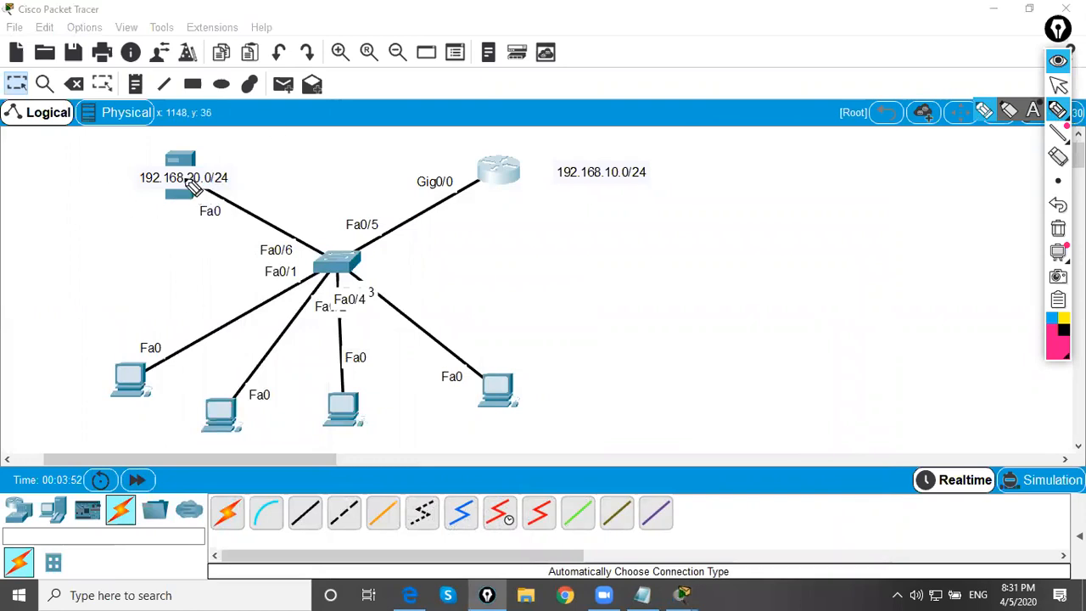
drag(148, 198, 223, 196)
drag(473, 197, 541, 182)
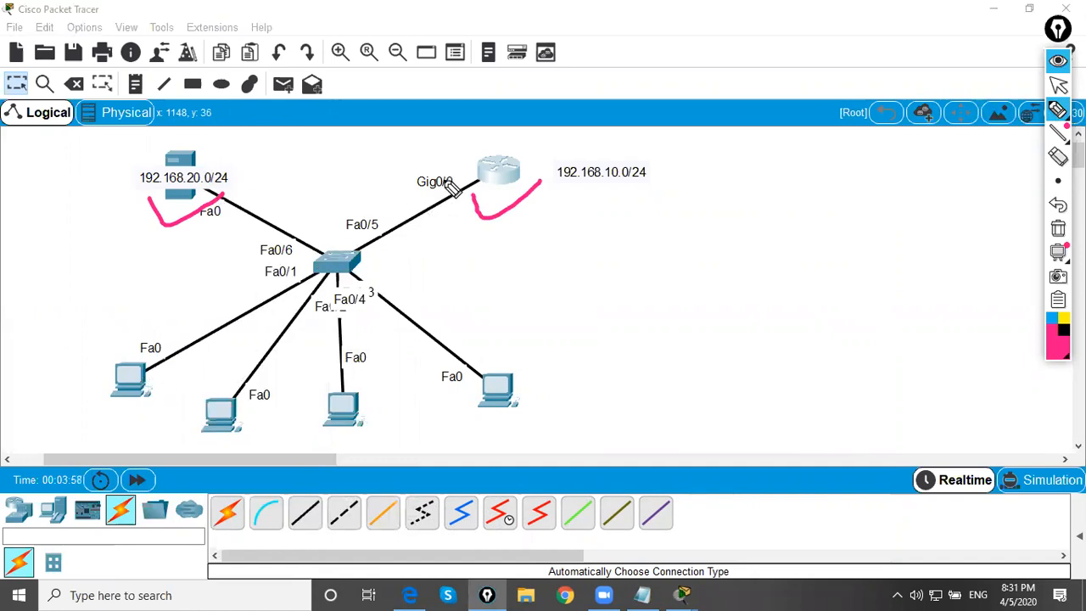
mouse_move(505, 162)
mouse_down()
mouse_move(747, 82)
mouse_move(547, 167)
mouse_up()
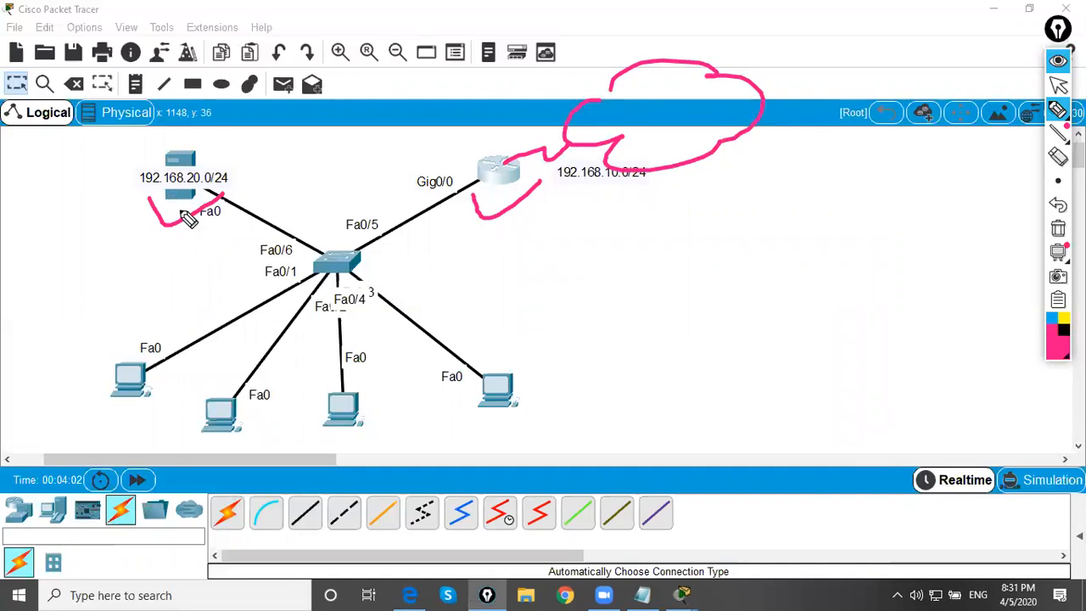
mouse_move(188, 217)
mouse_down()
mouse_move(212, 131)
mouse_move(119, 170)
mouse_move(168, 188)
mouse_up()
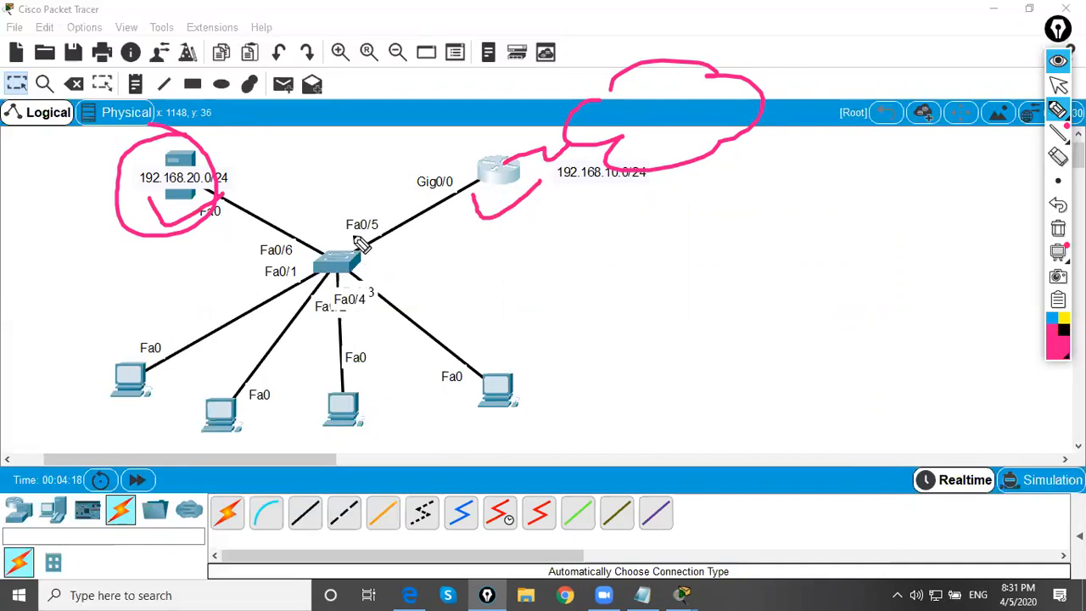
click(1058, 84)
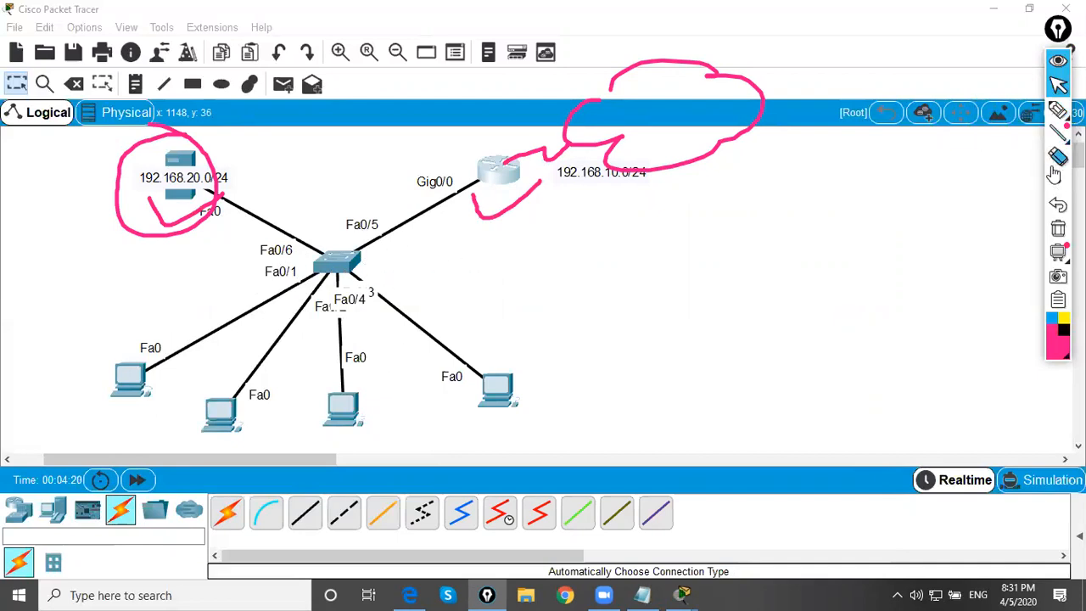
click(1057, 231)
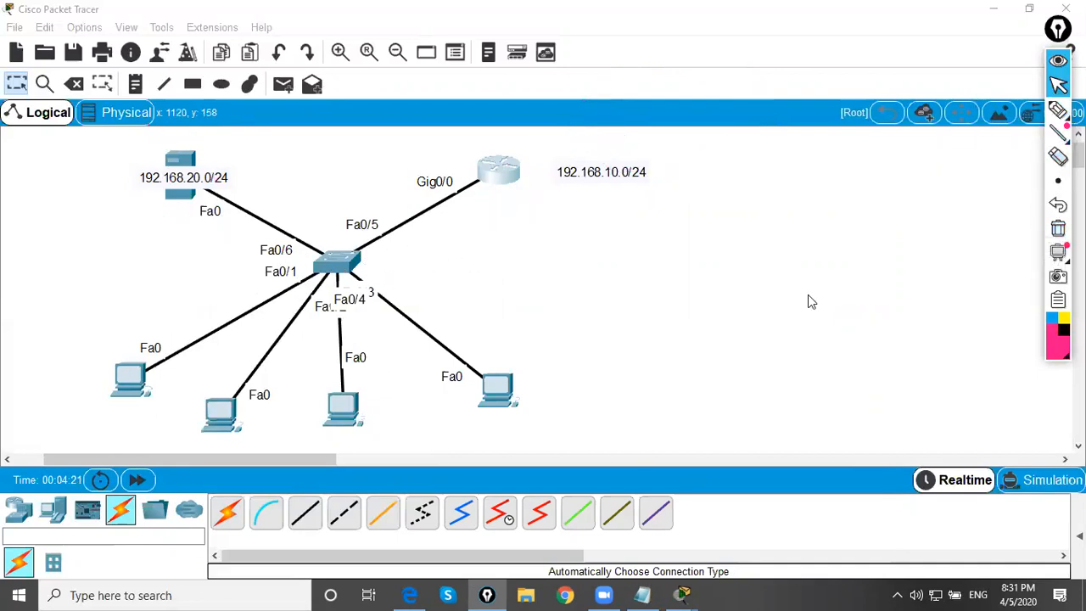
Reopen the router's command line and review the LAN_DHCP pool commands, placing the window so the PCs and the router stay visible
click(501, 174)
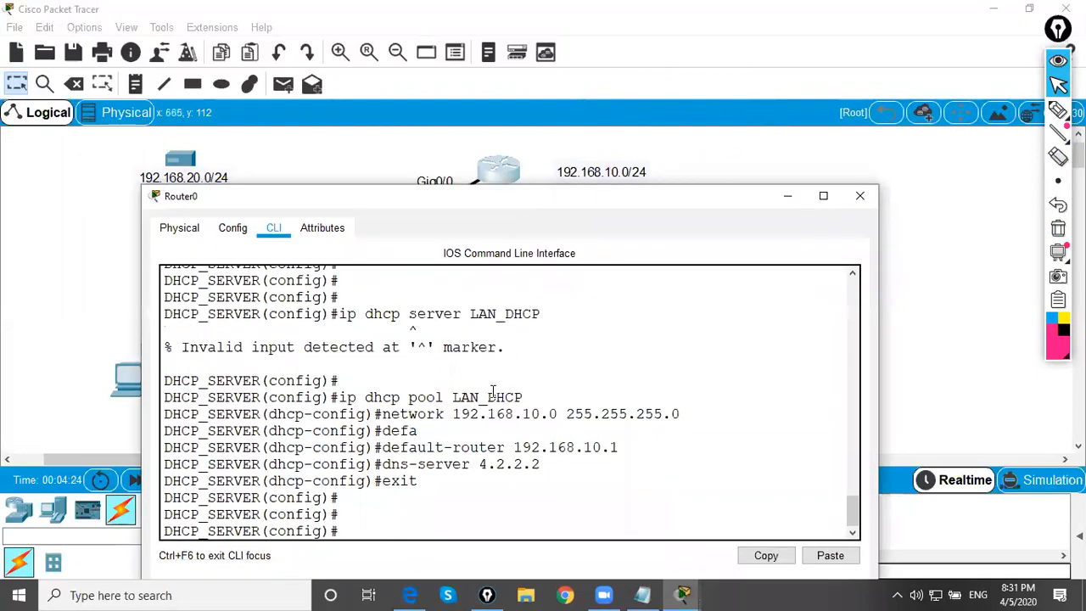
drag(362, 384, 451, 488)
click(451, 488)
drag(267, 201, 465, 245)
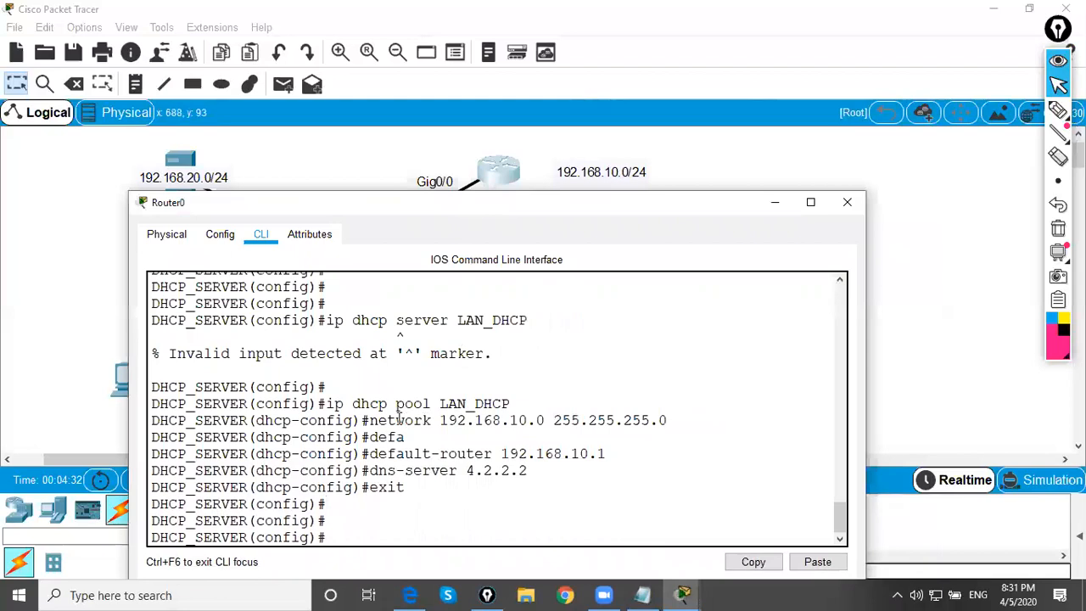
drag(370, 420, 521, 420)
click(538, 420)
click(528, 407)
drag(440, 202, 423, 227)
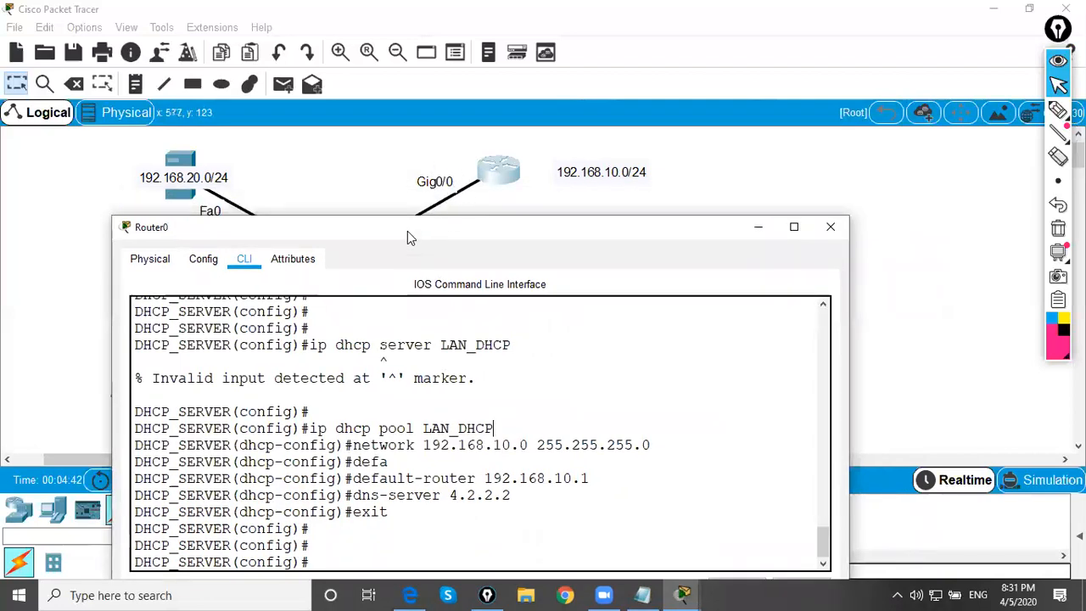
drag(411, 238, 626, 222)
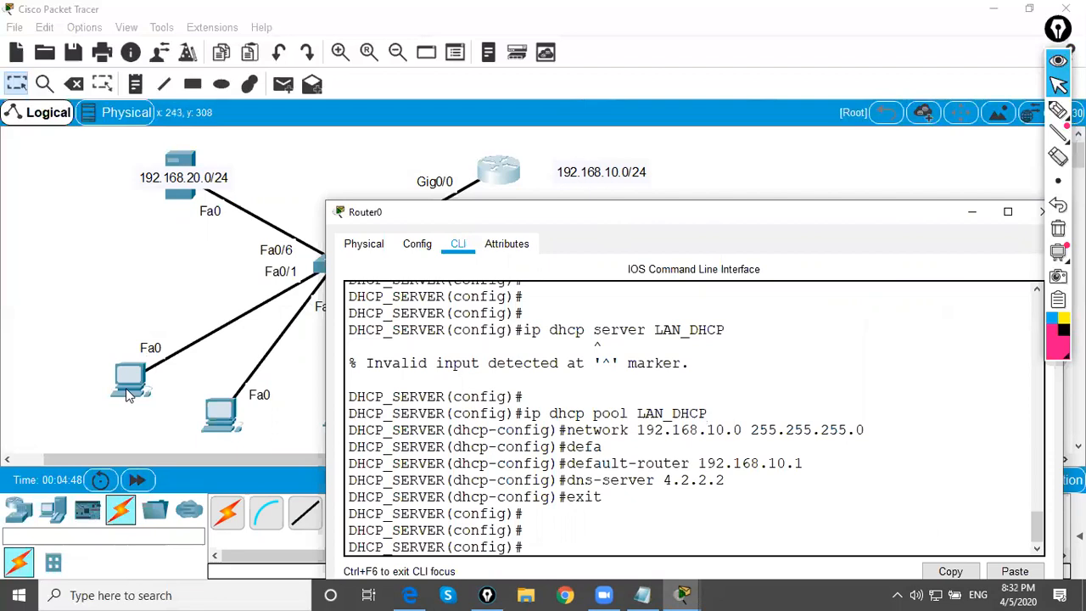
Exclude addresses 192.168.10.1 through 192.168.10.10 from DHCP assignment on the router
text(ip dcp)
text(hcp e)
text(x)
key(Tab)
text(192.186)
key(BackSpace)
key(BackSpace)
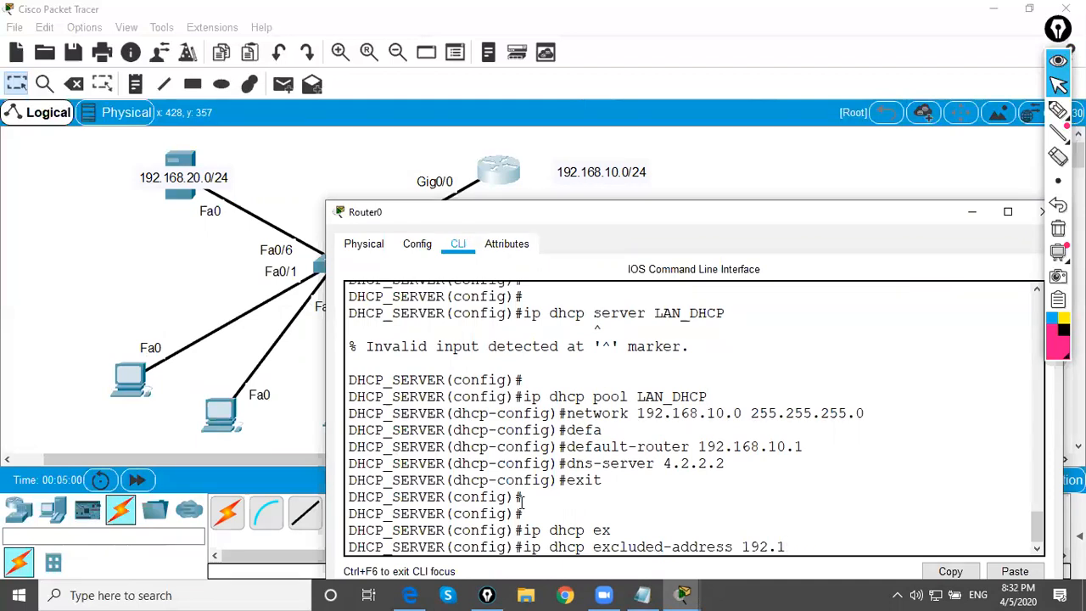
text(68.10.1 192.168.10.1)
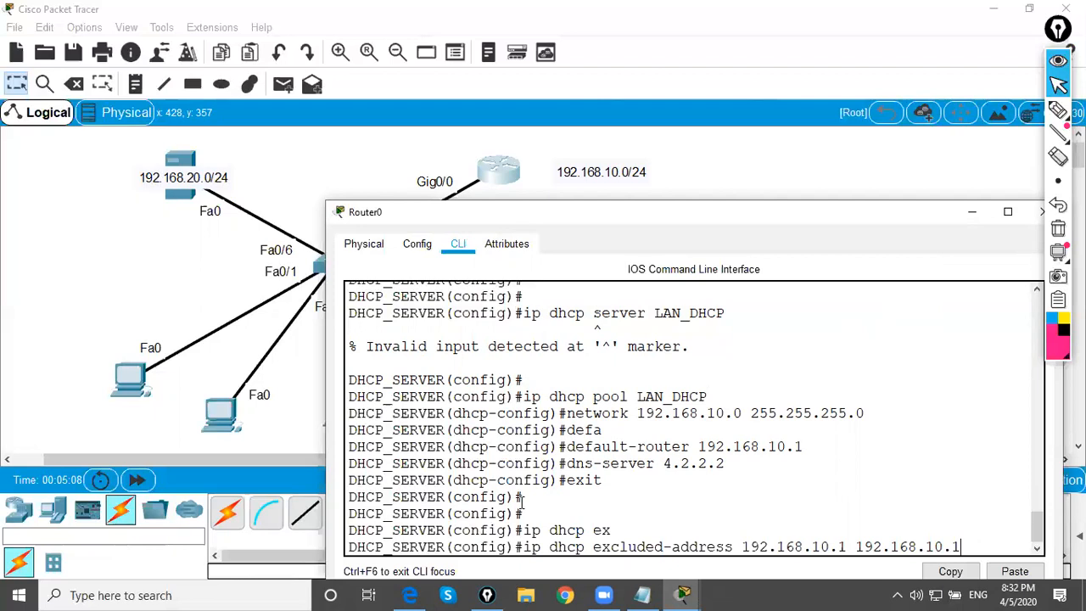
text(000)
key(Return)
key(Return)
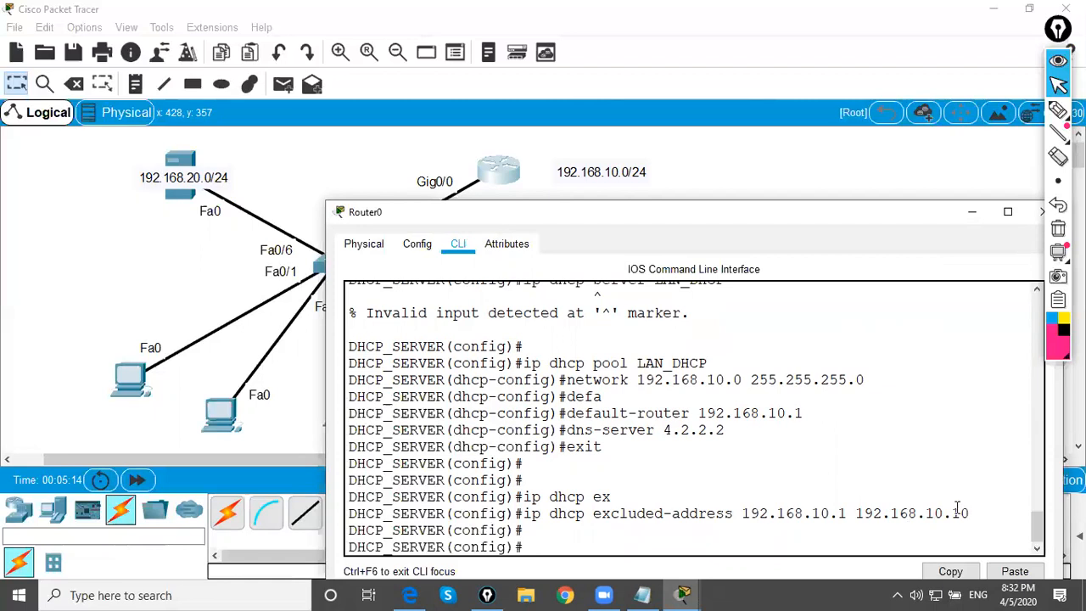
Switch PC0's IP configuration to DHCP so it requests its address from the router
click(973, 212)
click(140, 379)
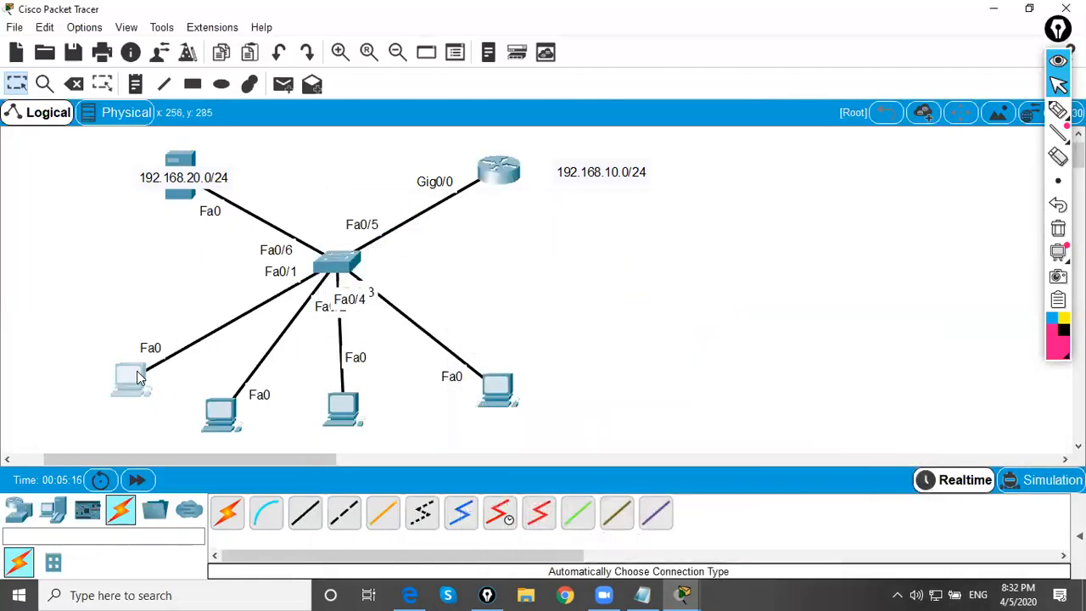
click(447, 105)
click(362, 161)
click(356, 201)
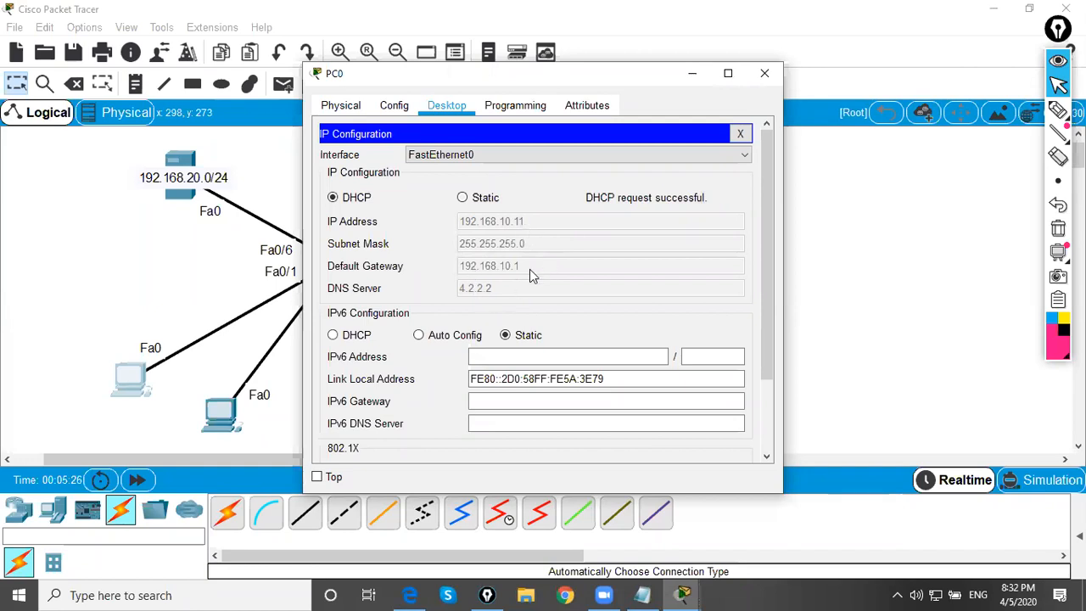
click(693, 73)
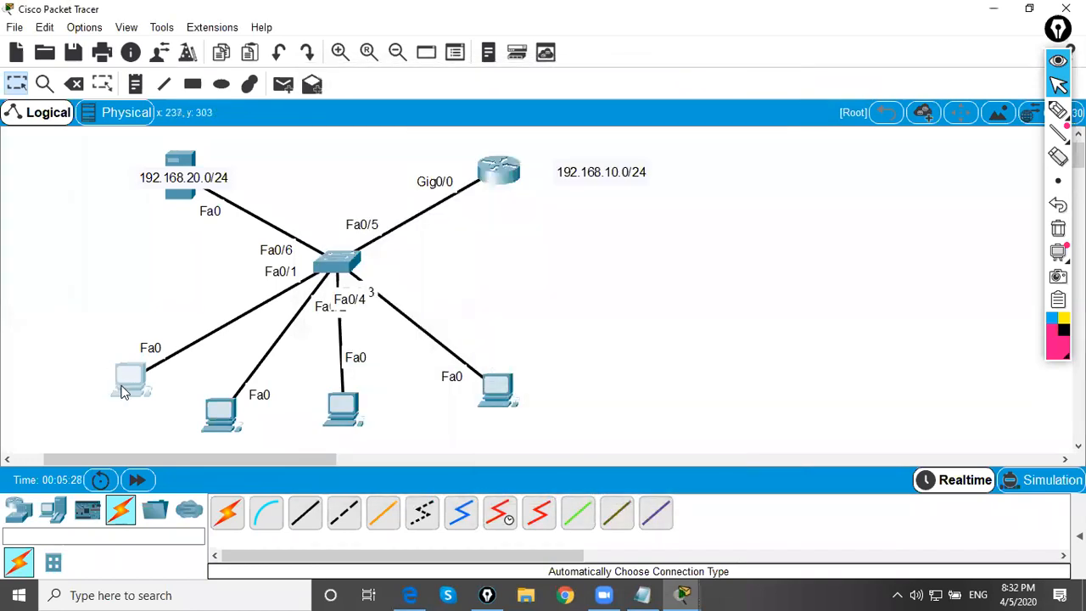
Leave configuration mode on the router and list its DHCP leases with sh ip dhcp binding
click(507, 163)
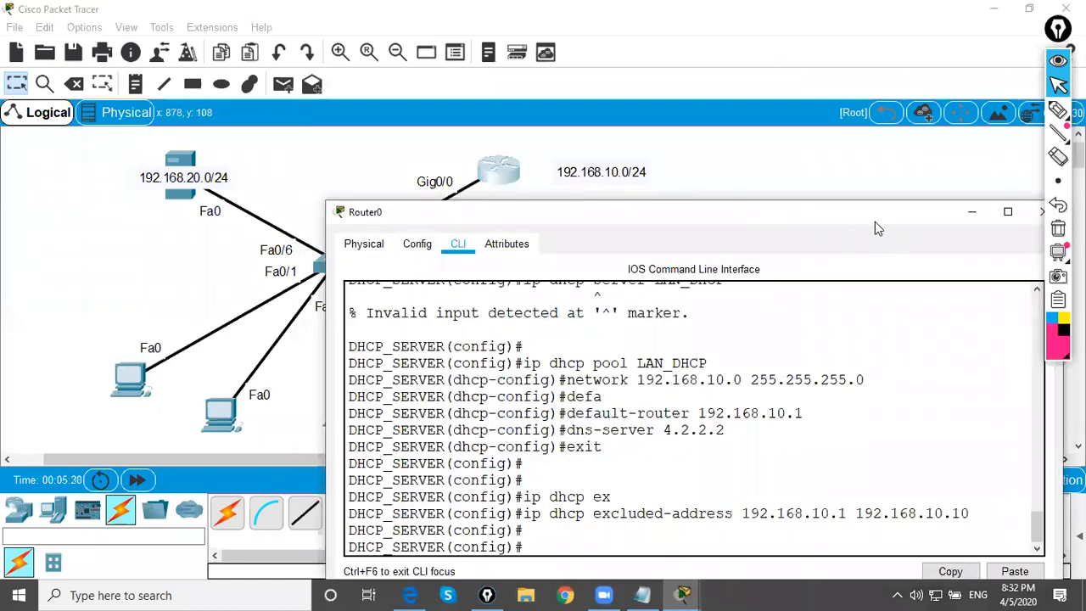
drag(844, 213, 735, 154)
click(639, 403)
key(Return)
text(end)
key(Return)
text(sh ip dhcp)
key(Tab)
text(ndi)
key(Return)
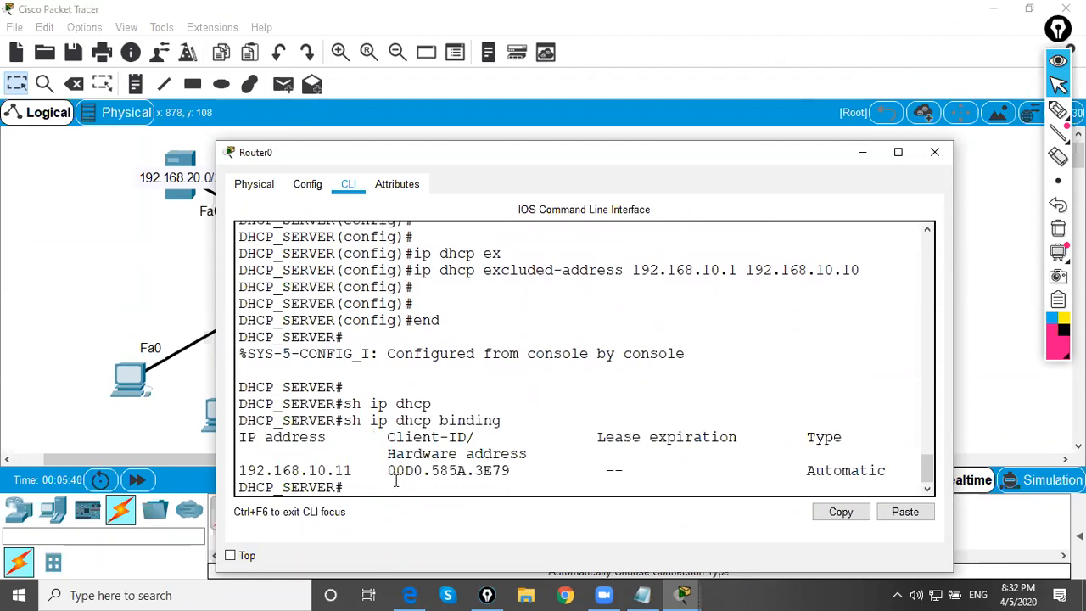
Compare the hardware address in the DHCP binding with the MAC address of PC0's FastEthernet0 interface
drag(241, 471, 523, 467)
click(522, 469)
drag(391, 470, 511, 471)
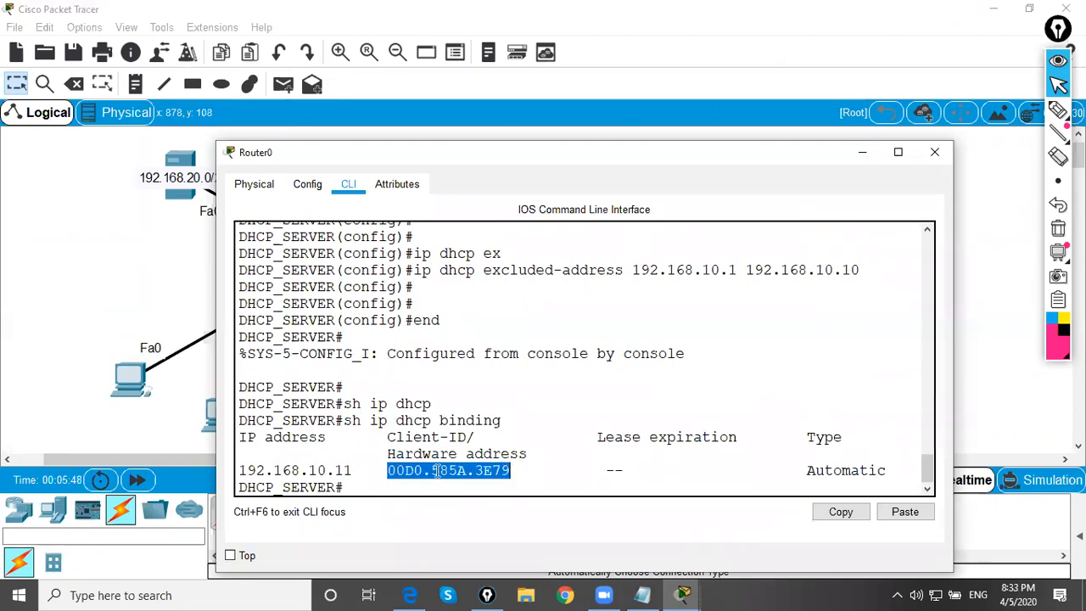
click(138, 383)
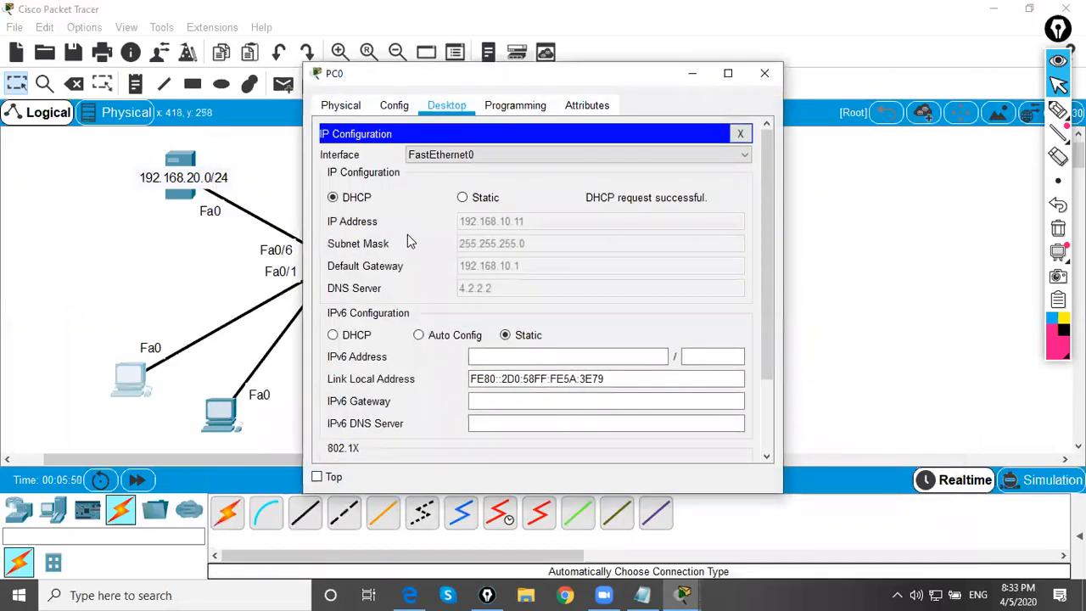
click(394, 106)
click(377, 205)
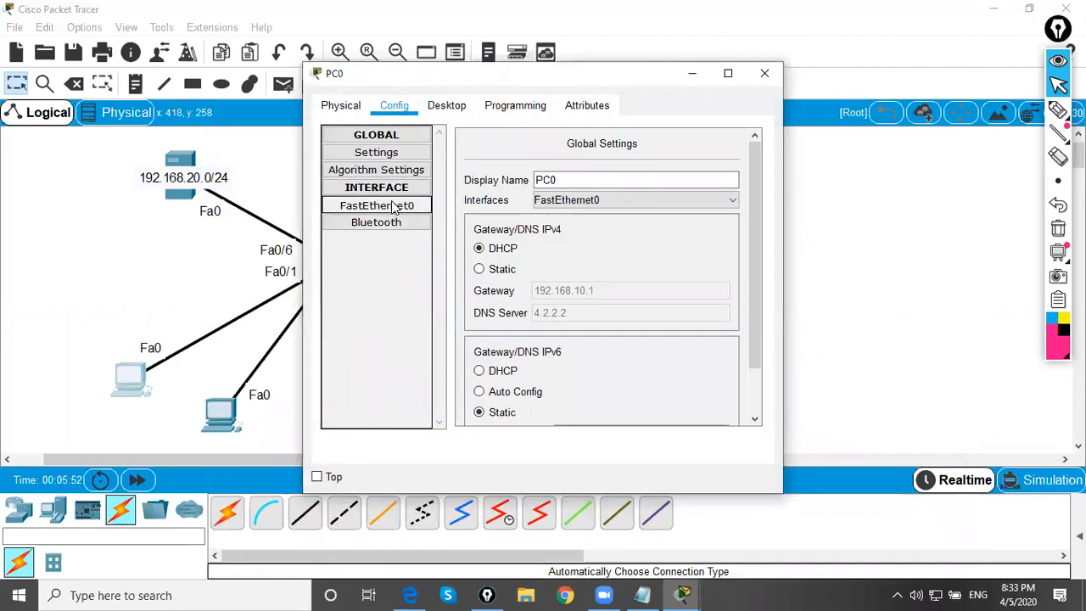
drag(700, 197, 584, 189)
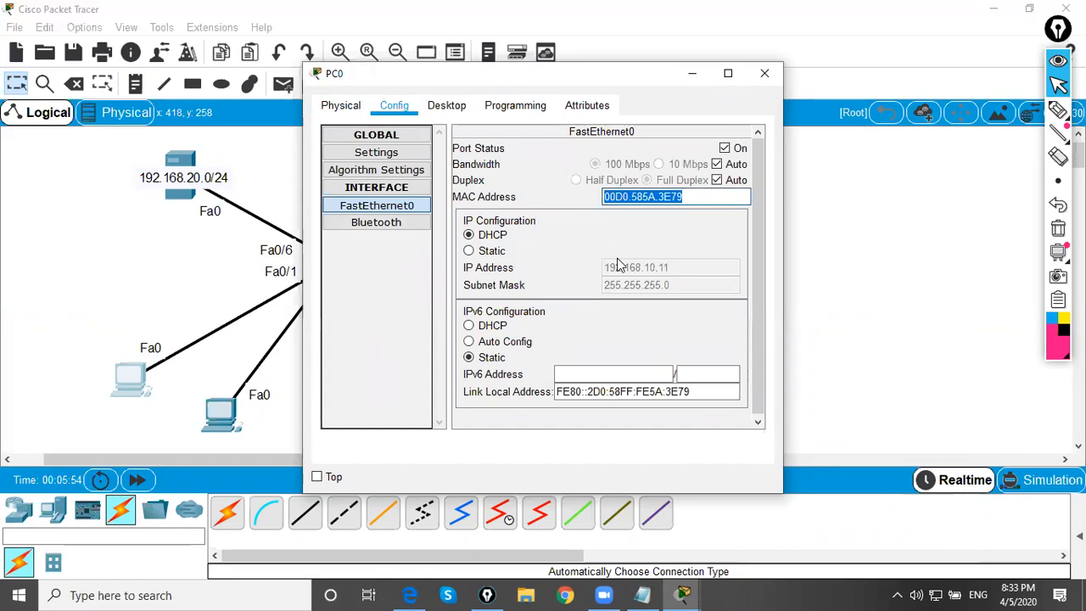
click(765, 73)
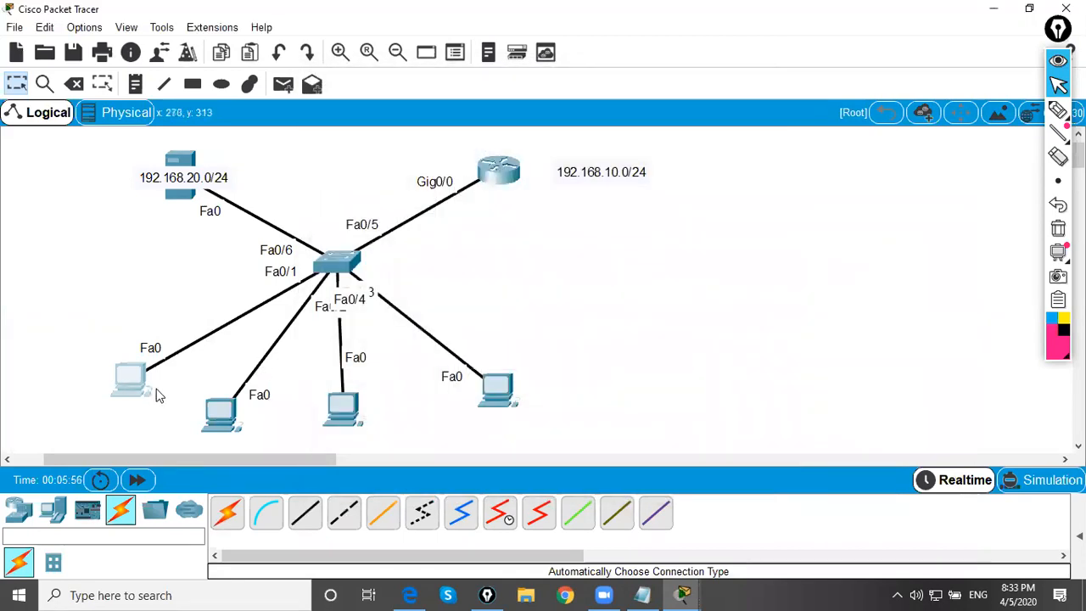
Maximize the router's command-line window and try to enable DHCP debugging with debug ip dhcp
click(499, 169)
click(898, 152)
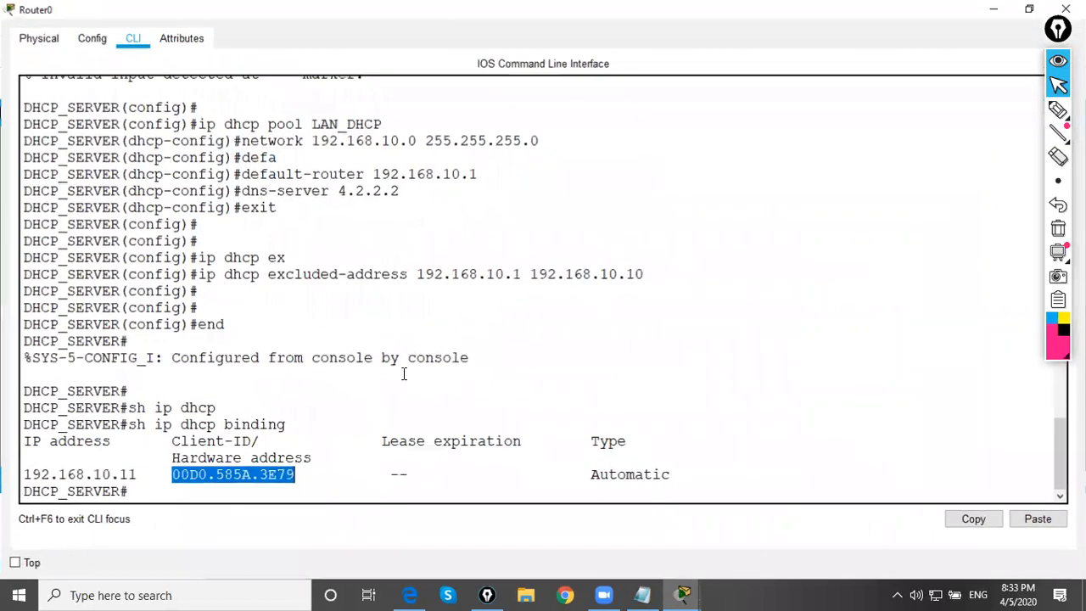
key(Return)
key(Return)
text(debug)
key(Tab)
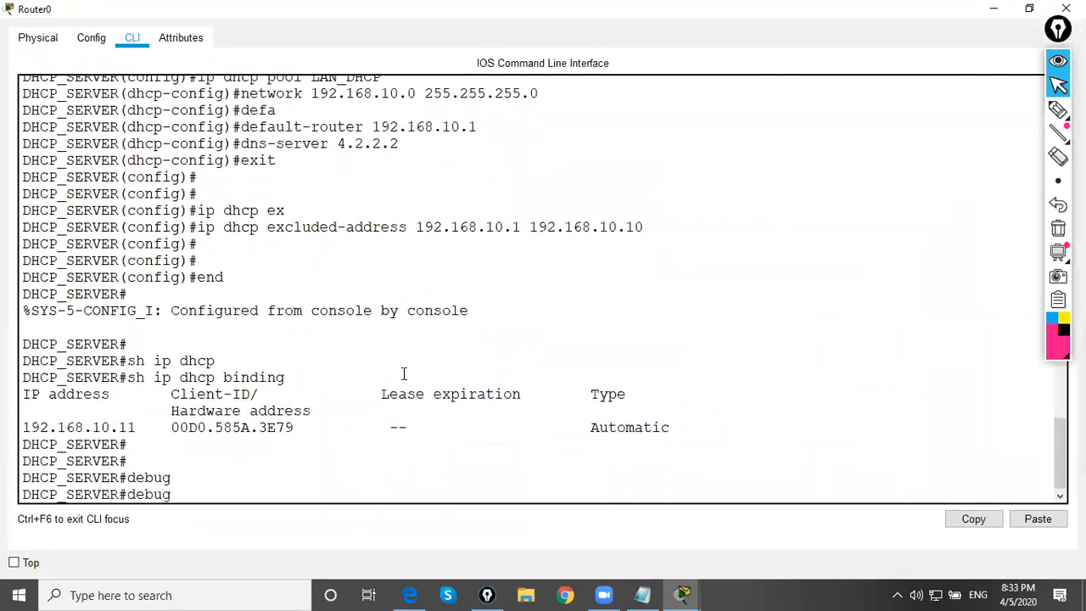
text(ip dhcp)
key(Tab)
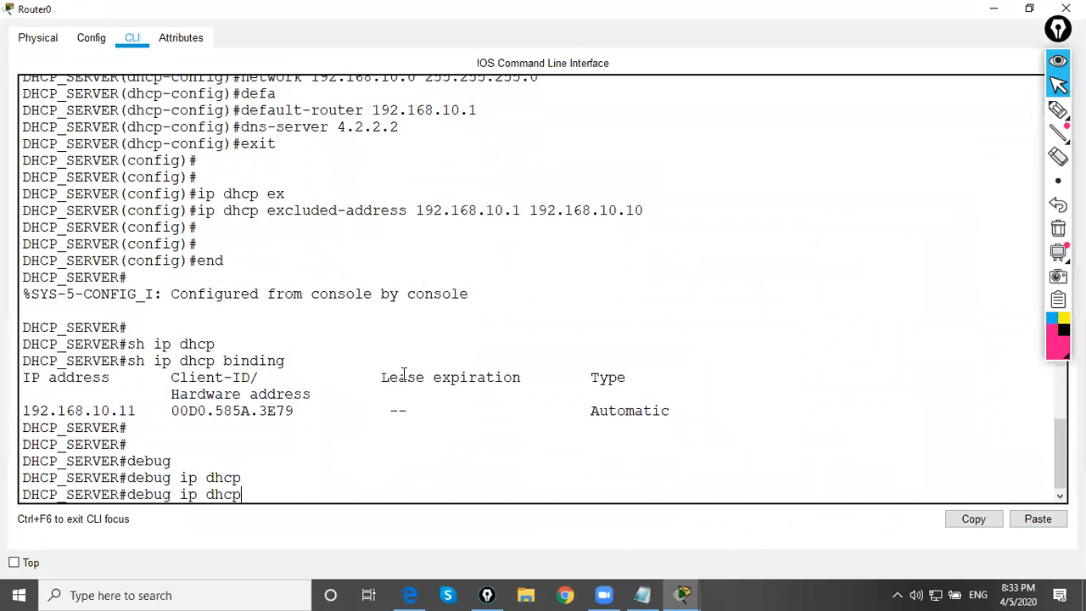
key(Return)
key(Up)
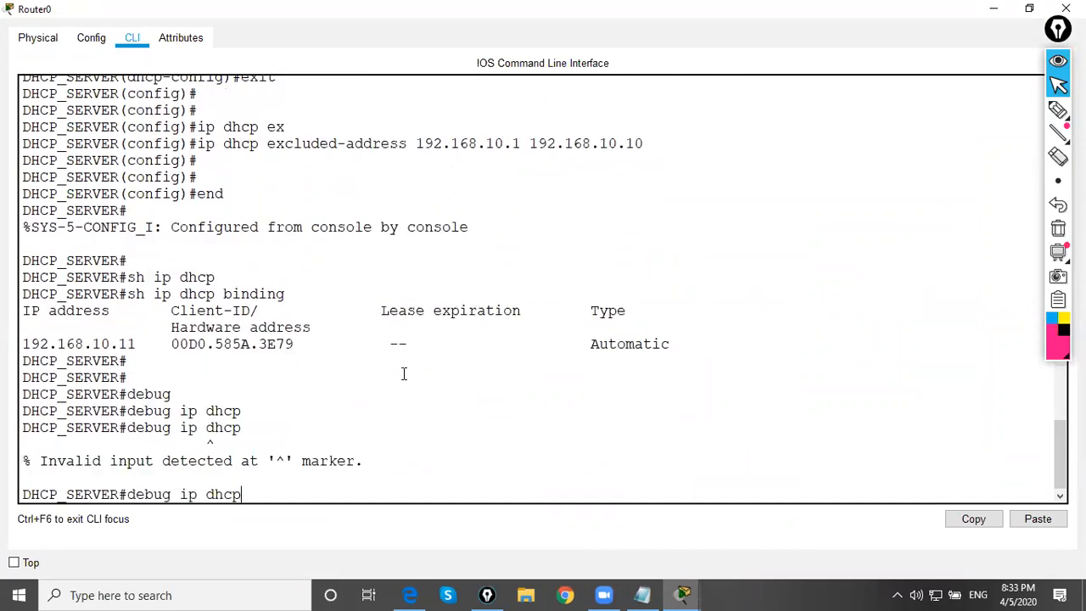
key(Return)
key(Up)
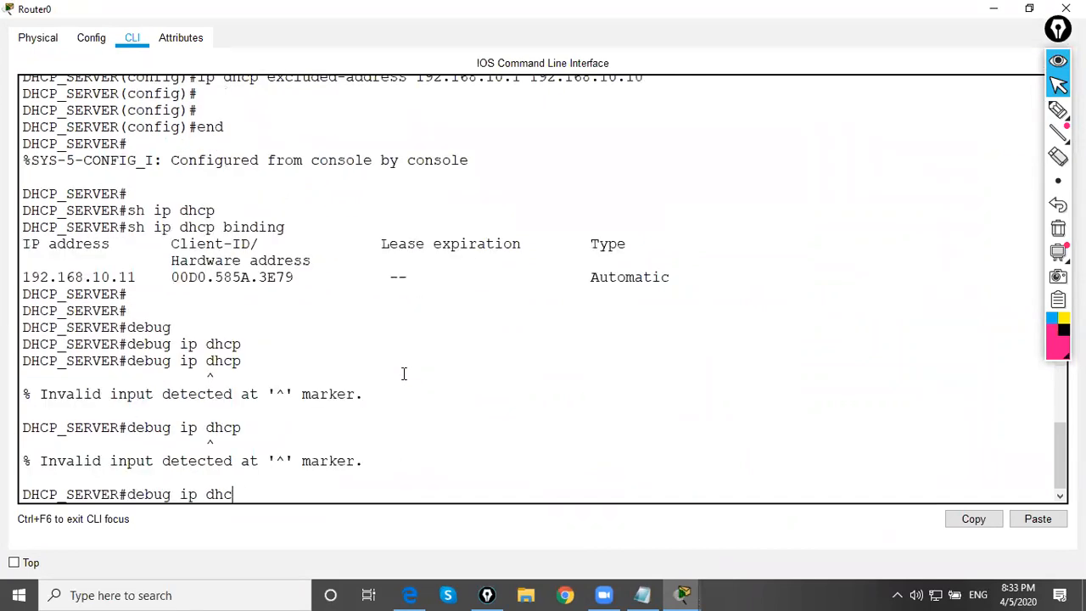
Shorten the command to debug ip and list its available options with the help query
key(BackSpace)
key(BackSpace)
key(BackSpace)
key(Tab)
text(?)
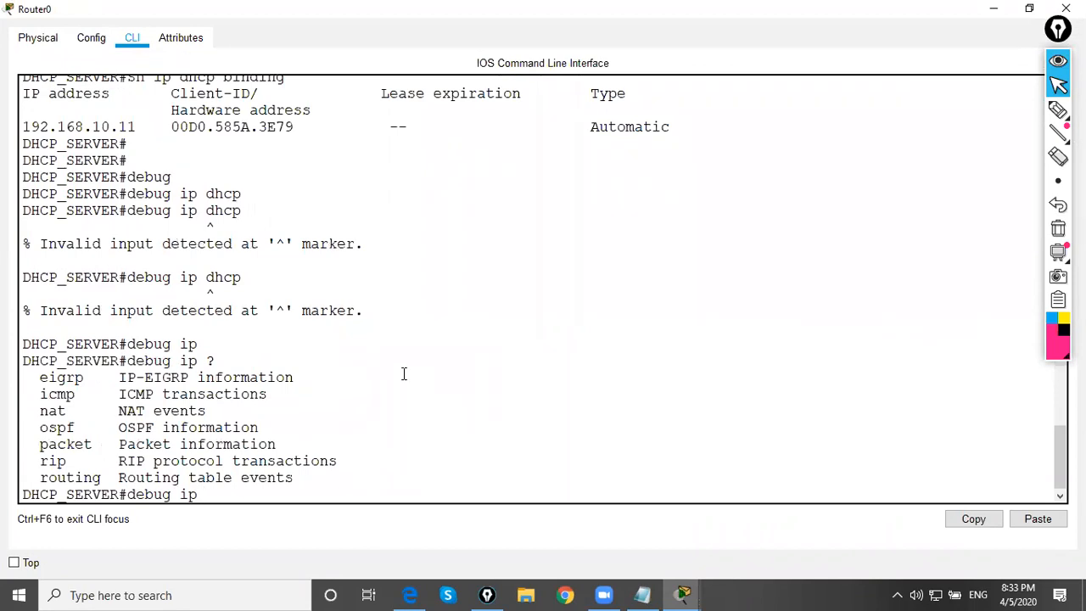
text(dhc)
Try completing the debug ip command with dhc and with sn, erasing each attempted keyword
key(Tab)
key(BackSpace)
key(BackSpace)
key(BackSpace)
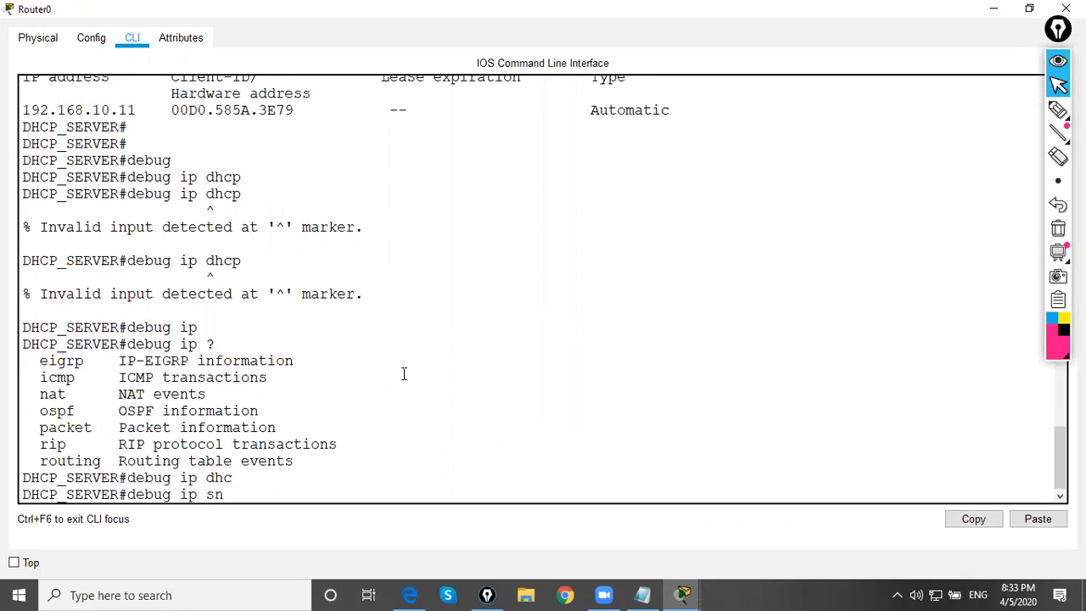
text(sn)
key(Tab)
key(BackSpace)
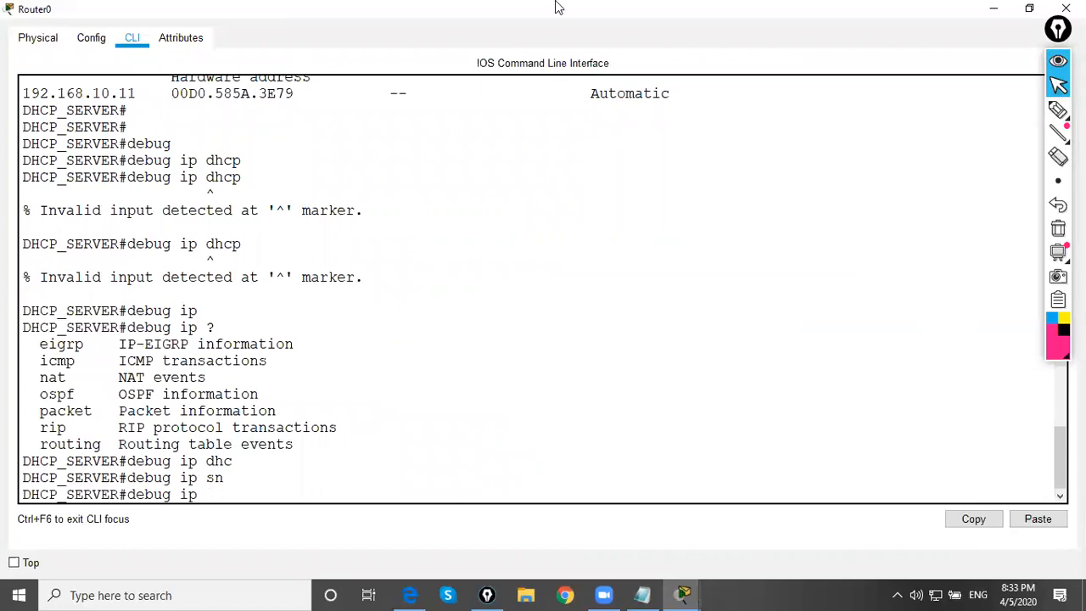
Add a second 2911 router to the empty workspace area below the 192.168.10.0/24 label and view its command line
click(994, 8)
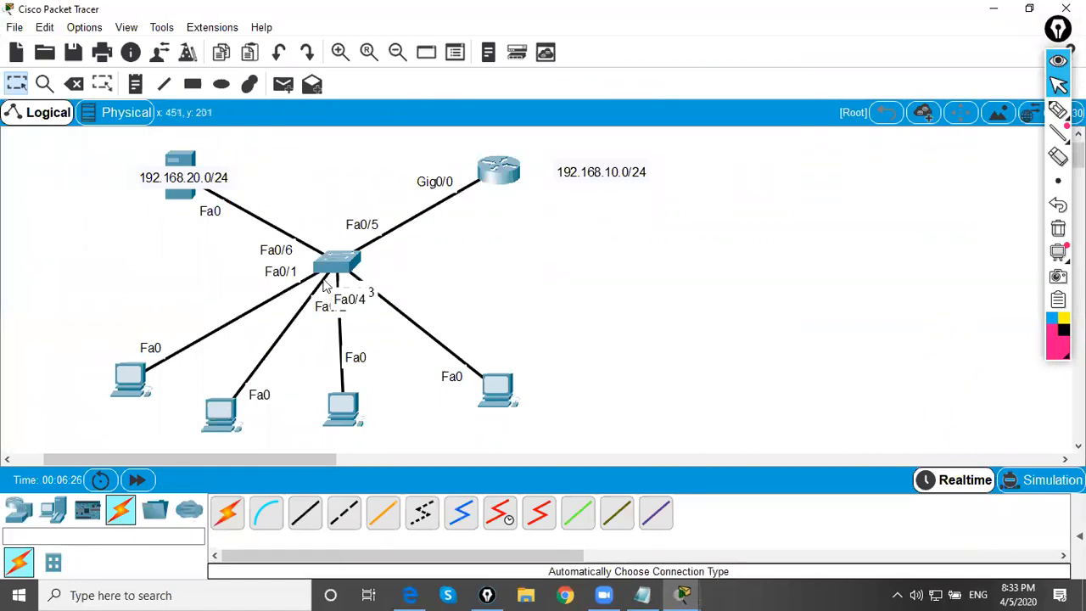
click(18, 510)
click(382, 512)
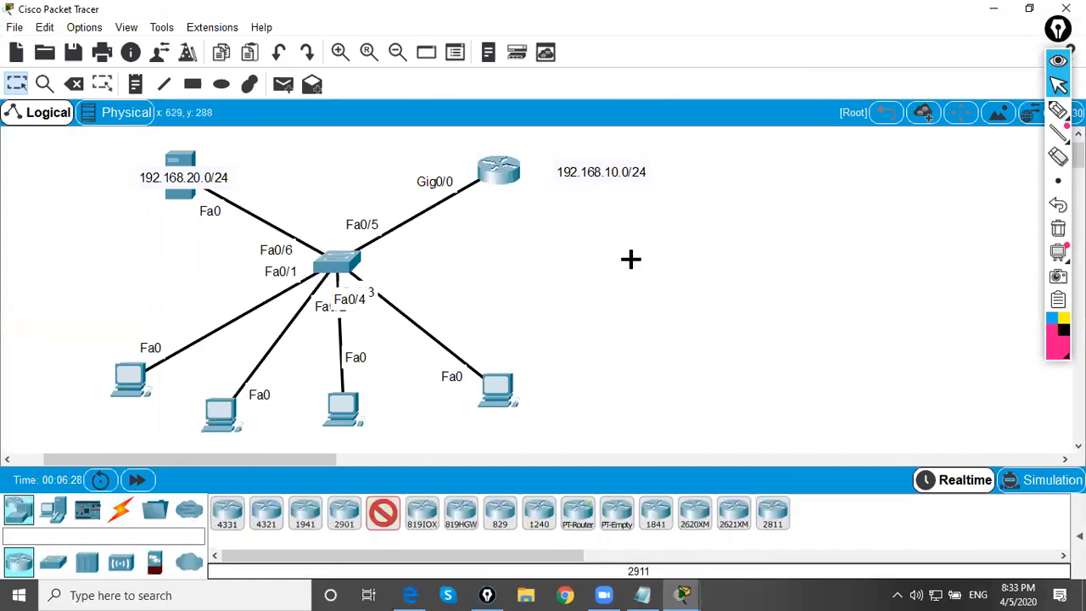
click(631, 259)
click(630, 259)
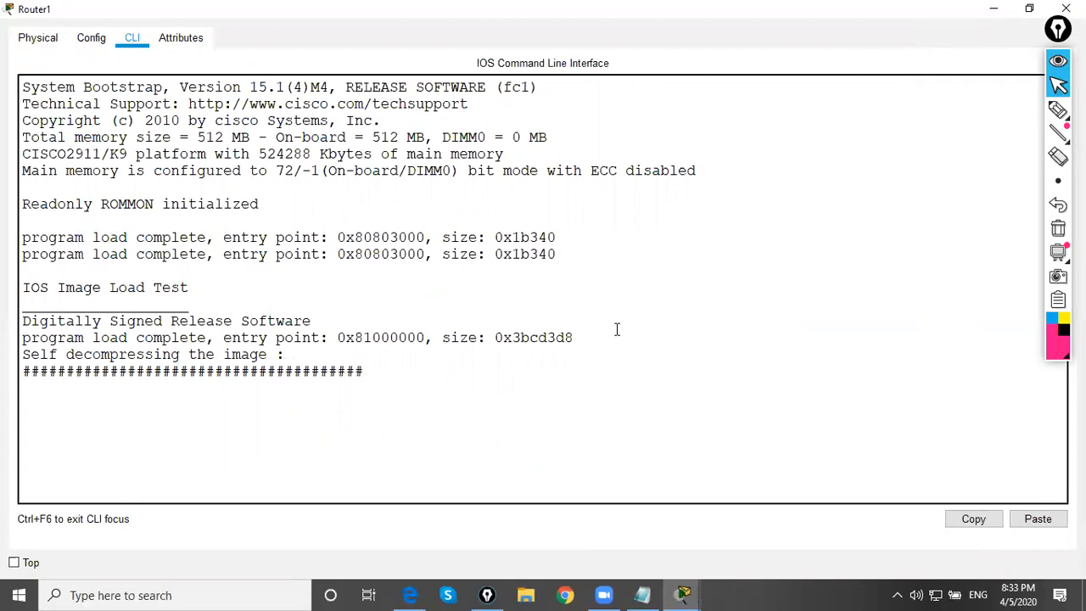
click(995, 12)
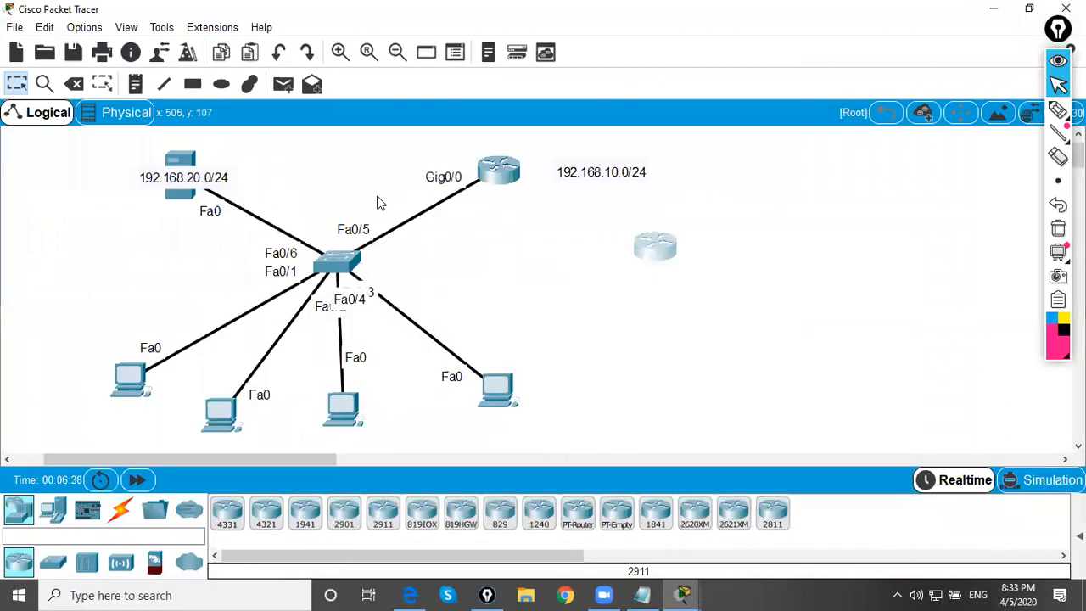
Review the network and excluded-address commands of the LAN_DHCP pool in the DHCP router's command history
click(494, 173)
click(897, 153)
scroll(266, 437, up, 15)
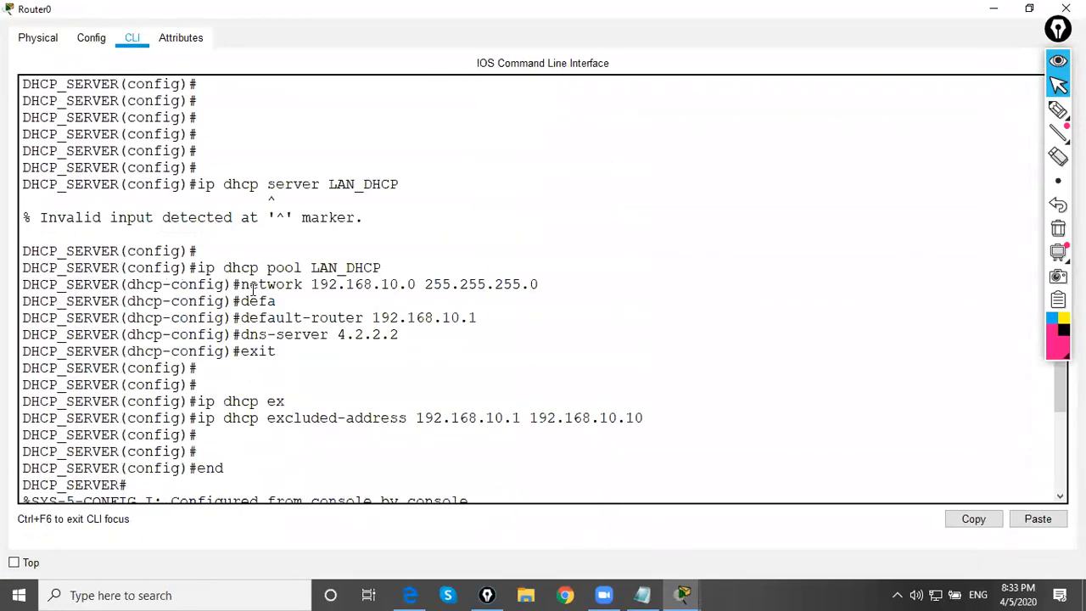
drag(241, 284, 487, 285)
drag(199, 418, 645, 417)
click(515, 369)
drag(242, 284, 549, 286)
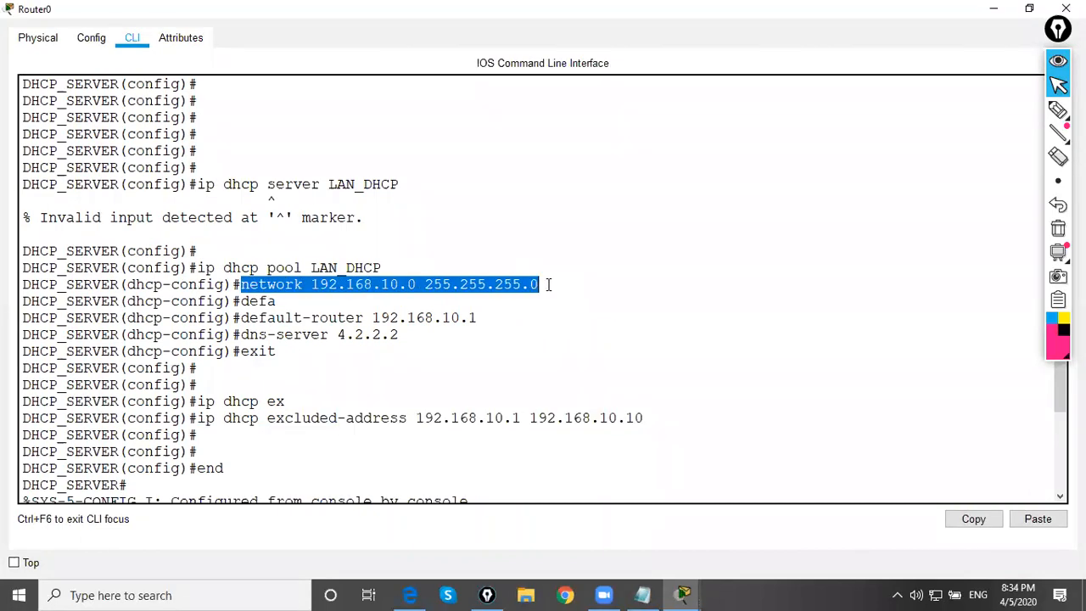
click(550, 286)
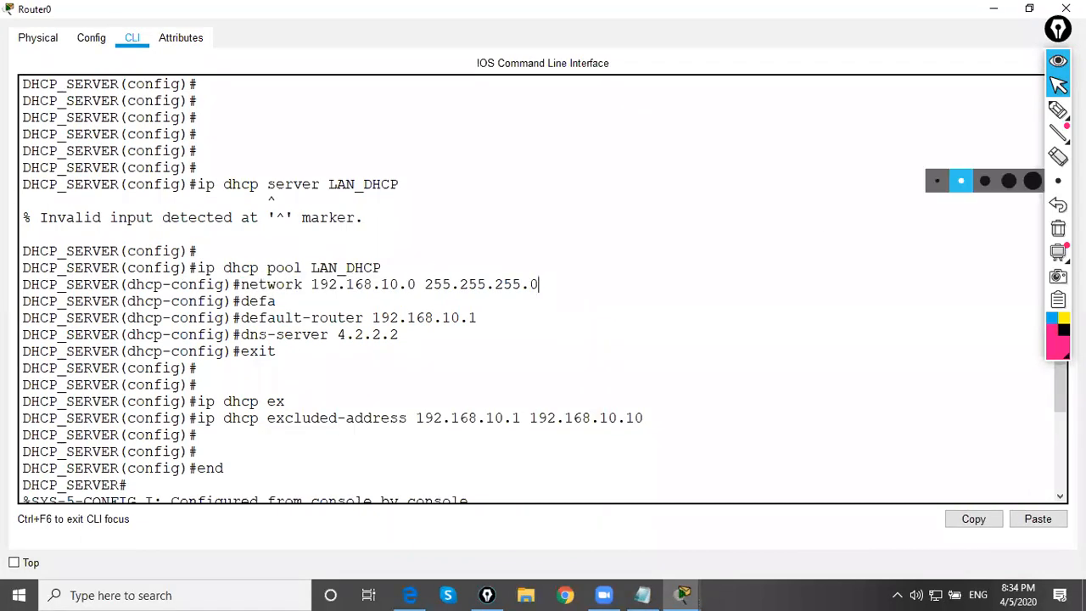
Annotate the pool's network and mask with /24 and the 1-254 host range, box the excluded addresses, and erase the ink
click(1058, 110)
mouse_move(313, 290)
mouse_down()
mouse_move(552, 294)
mouse_move(578, 278)
mouse_move(598, 283)
mouse_move(609, 308)
mouse_up()
mouse_move(435, 333)
mouse_down()
mouse_move(435, 354)
mouse_move(520, 329)
mouse_move(540, 358)
mouse_move(463, 376)
mouse_move(512, 366)
mouse_up()
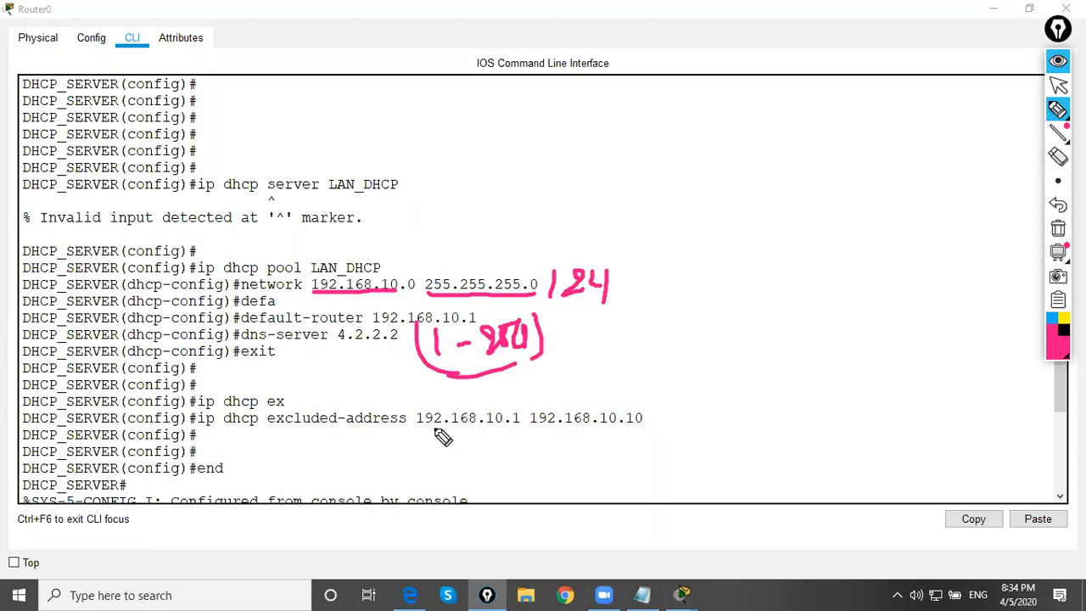
mouse_move(658, 429)
mouse_down()
mouse_move(414, 435)
mouse_move(485, 406)
mouse_move(645, 406)
mouse_move(646, 428)
mouse_up()
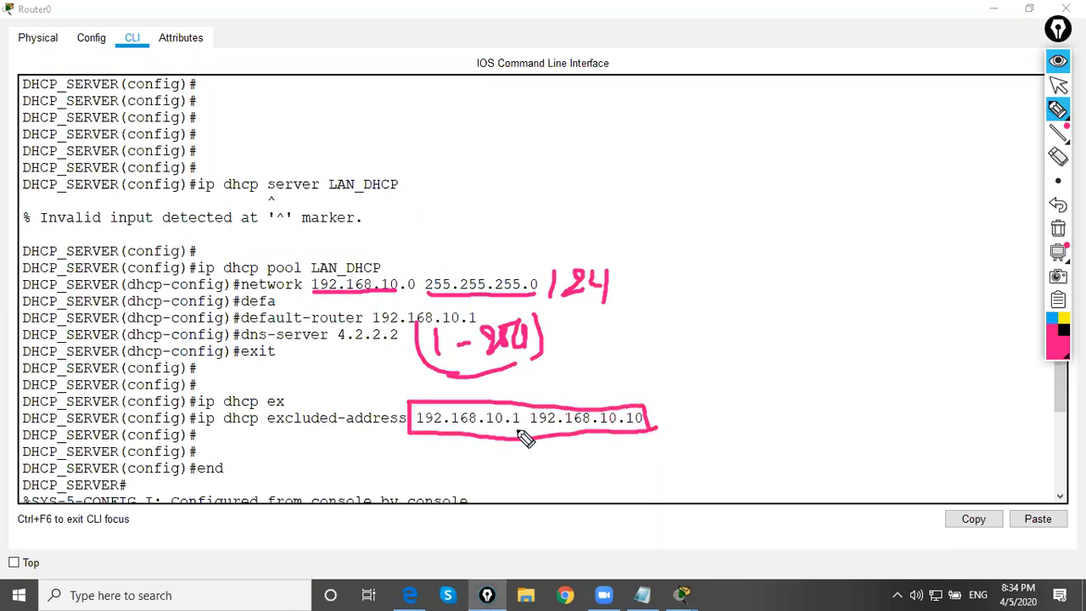
click(1058, 85)
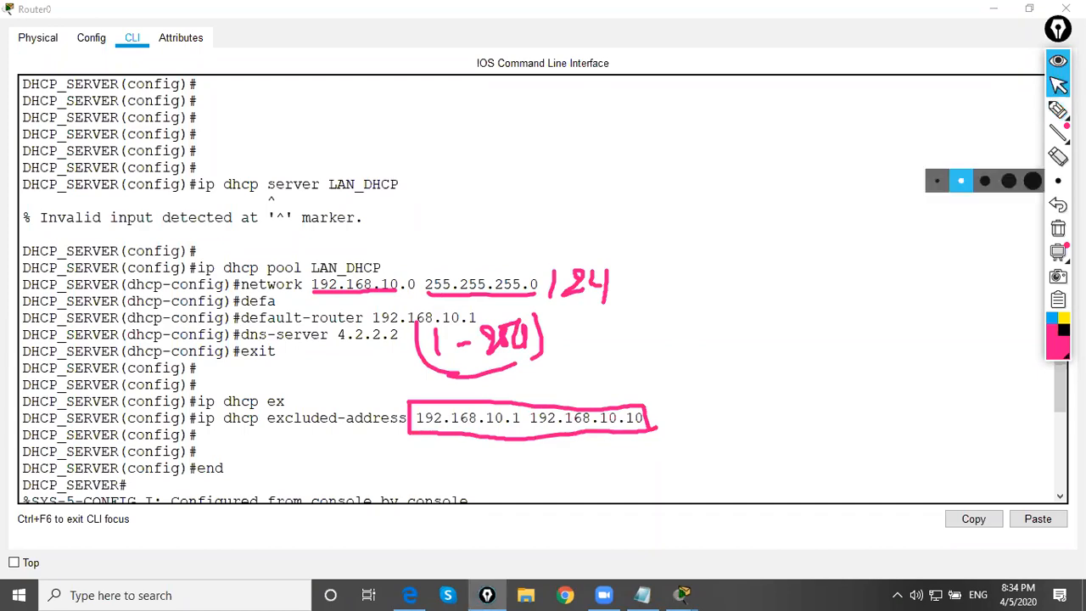
click(1058, 228)
Open the new 2911 router's command line maximized, decline the initial configuration dialog and enter privileged mode with en
click(994, 9)
click(654, 246)
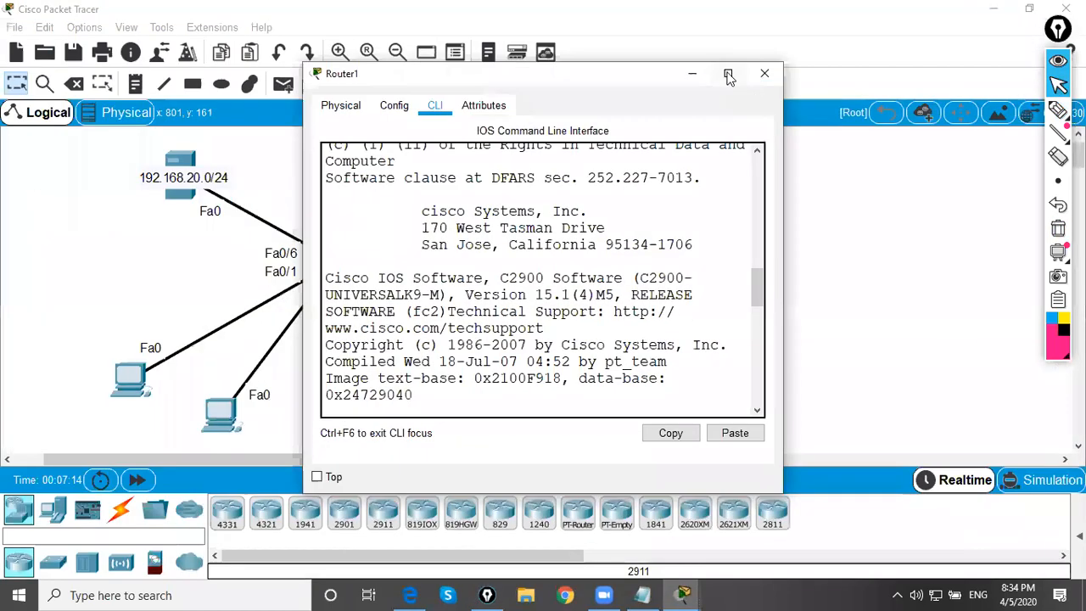
click(729, 77)
key(Return)
key(Return)
key(Return)
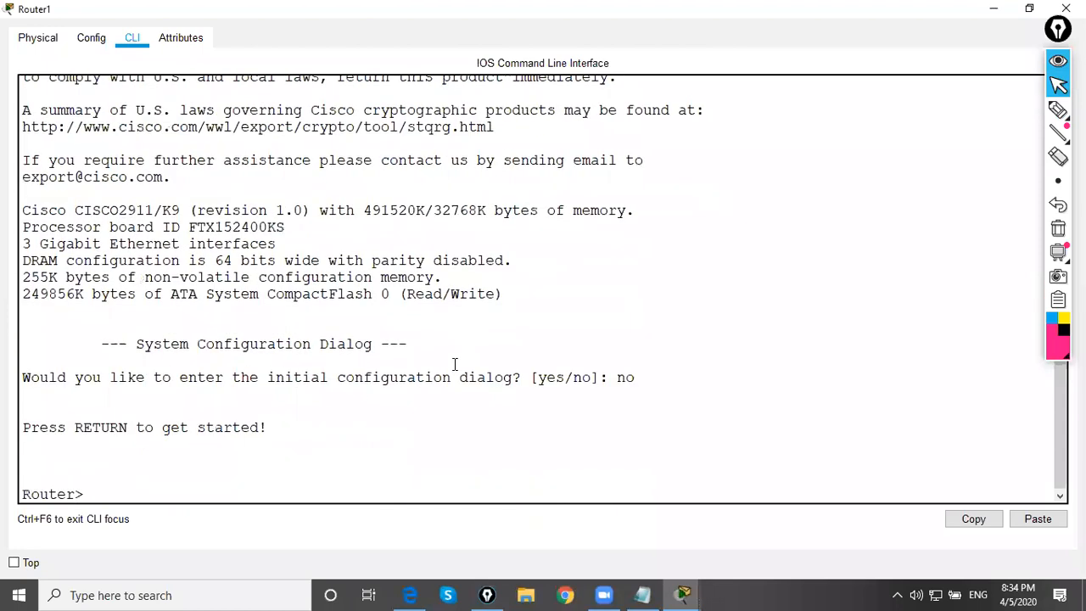
text(en)
key(Return)
key(Return)
Enter global configuration mode with conf t and return to privileged mode with exit
text(con)
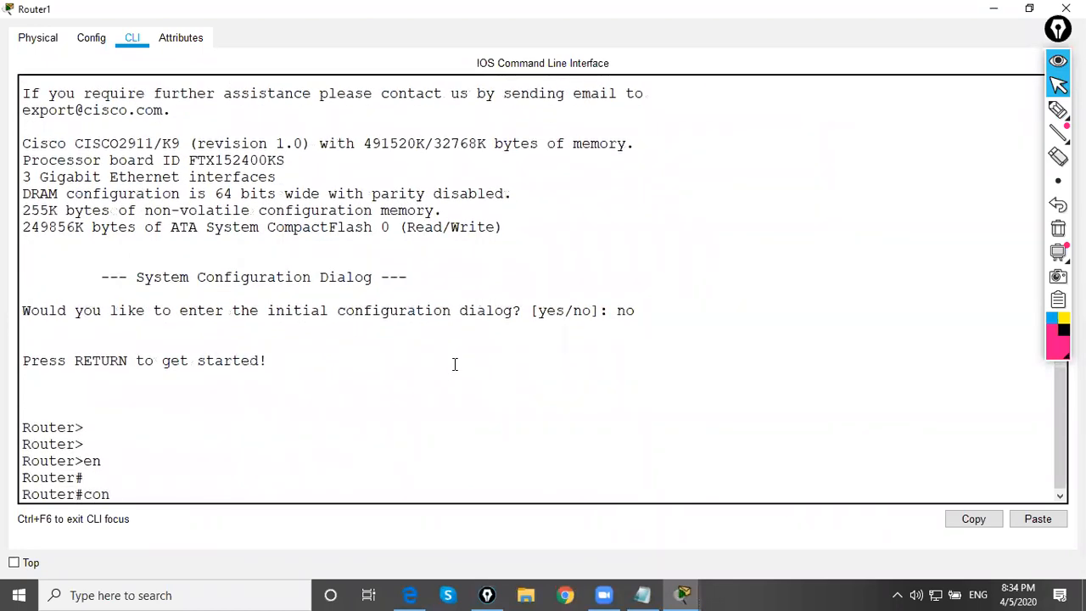
text(f t)
key(Return)
key(Return)
text(ip d)
key(BackSpace)
text(exit)
key(Return)
Try debug ip dhcp on the new router, list the debug ip options with the help query, and close its window
text(ip)
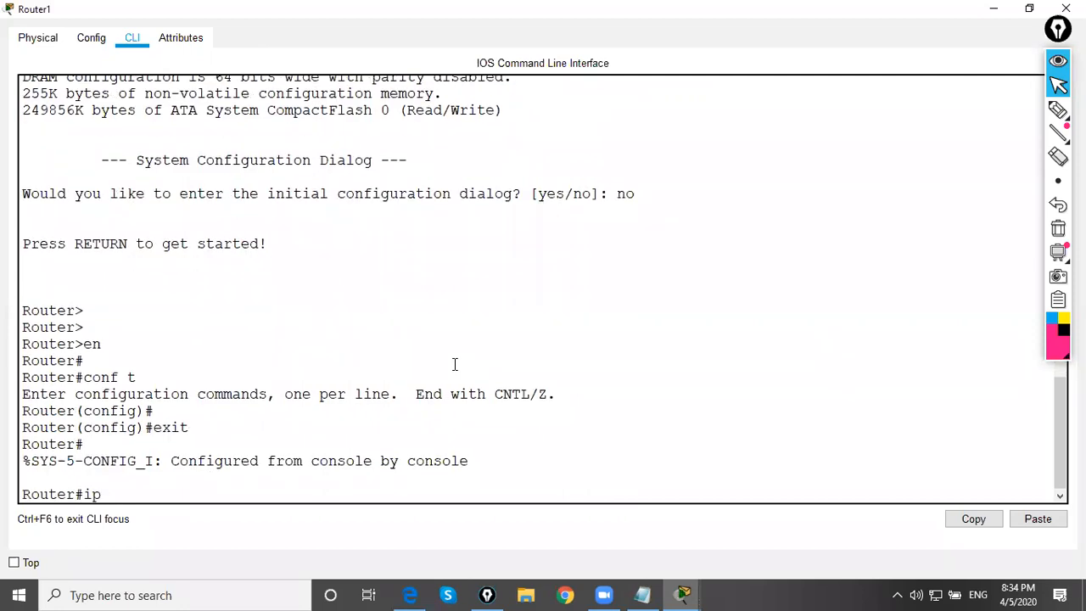
text( debu)
key(Tab)
text(ip dhc)
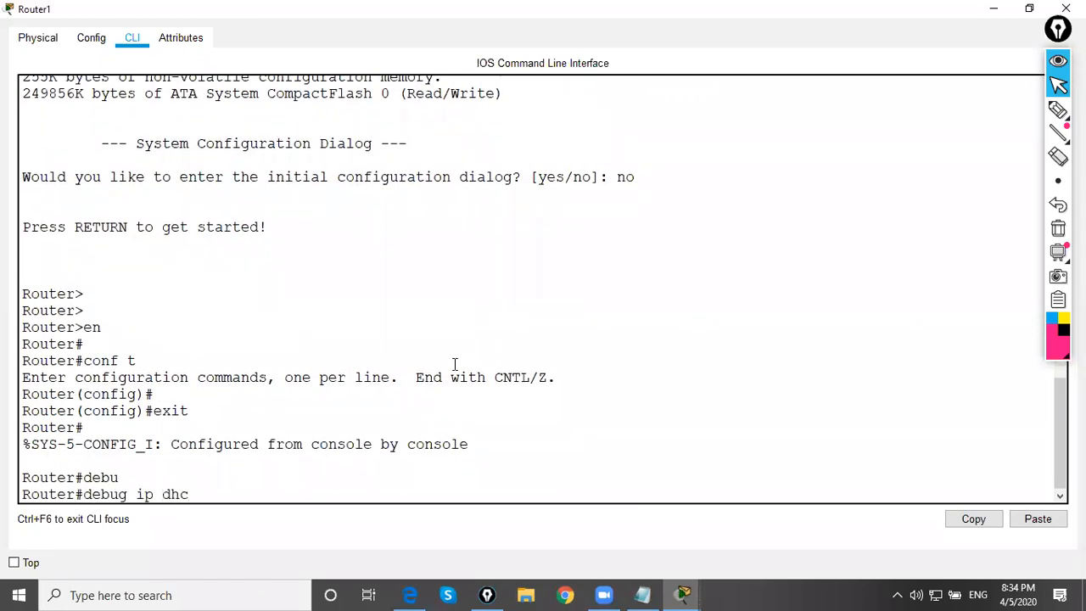
key(Tab)
text(p)
key(Tab)
key(BackSpace)
key(BackSpace)
key(BackSpace)
key(BackSpace)
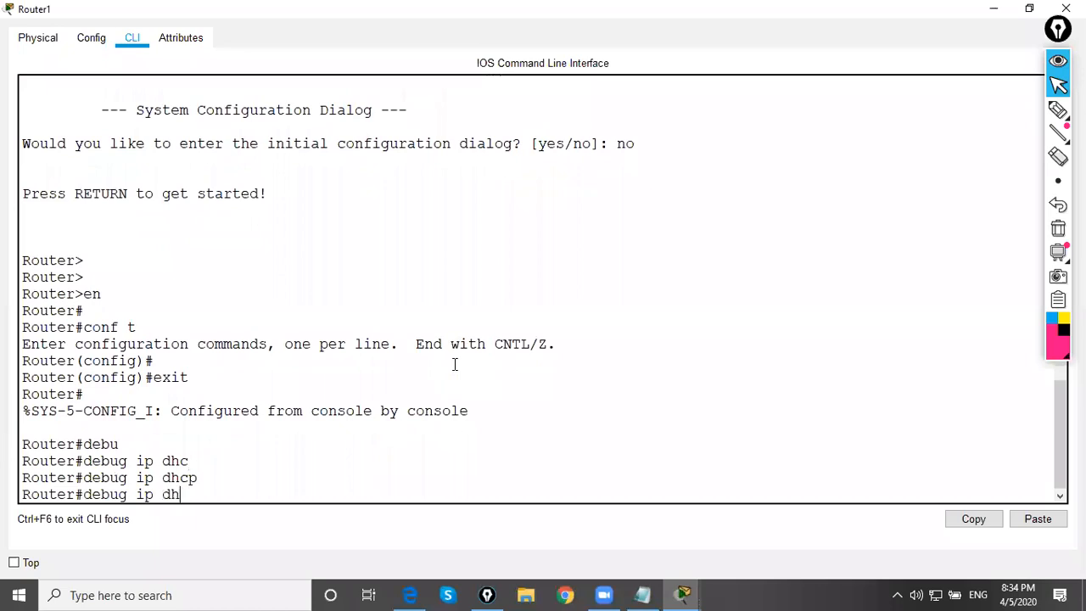
key(question)
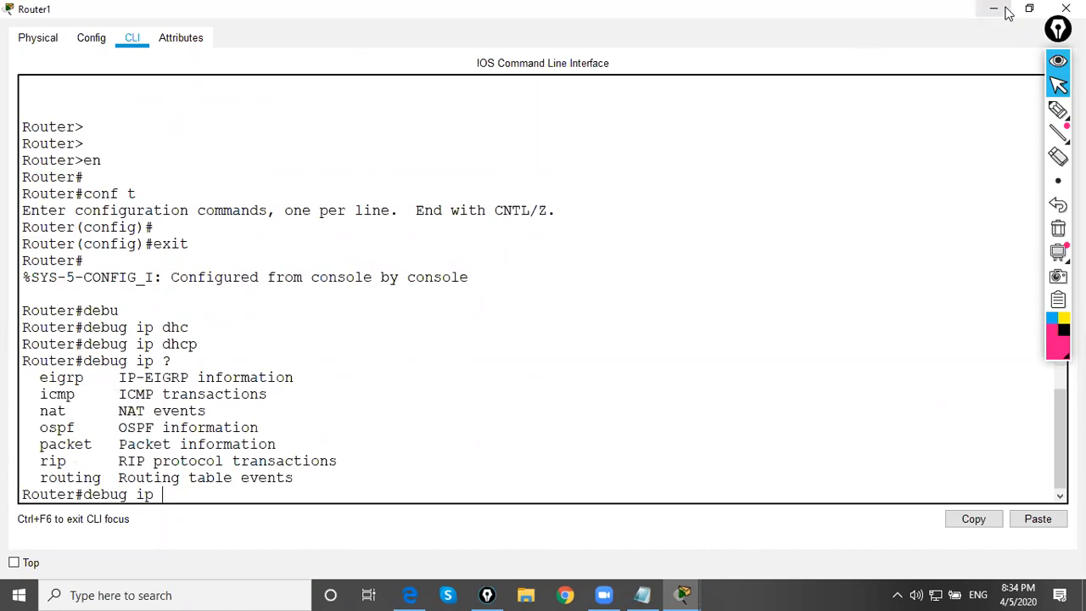
click(1066, 8)
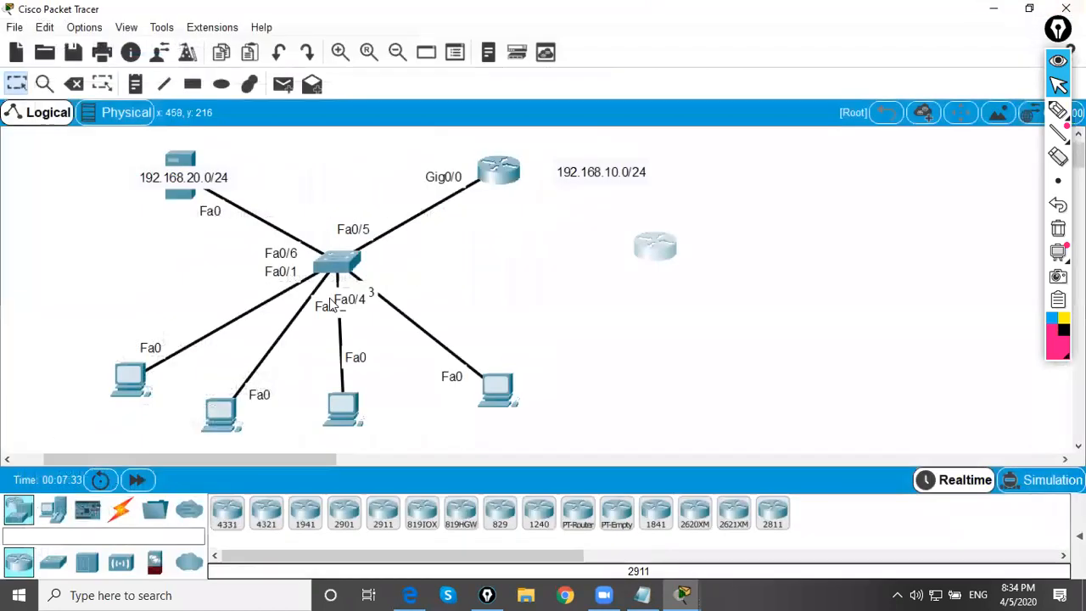
Reopen the DHCP router's command line and submit the pending debug ip command to get a clean prompt
click(500, 174)
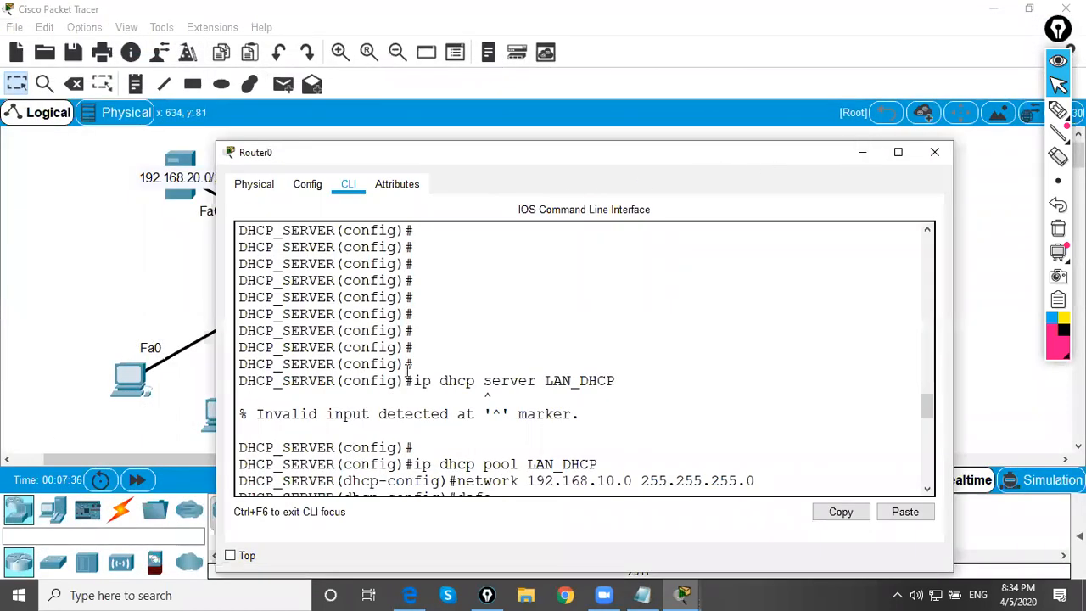
scroll(407, 371, down, 9)
scroll(590, 481, down, 4)
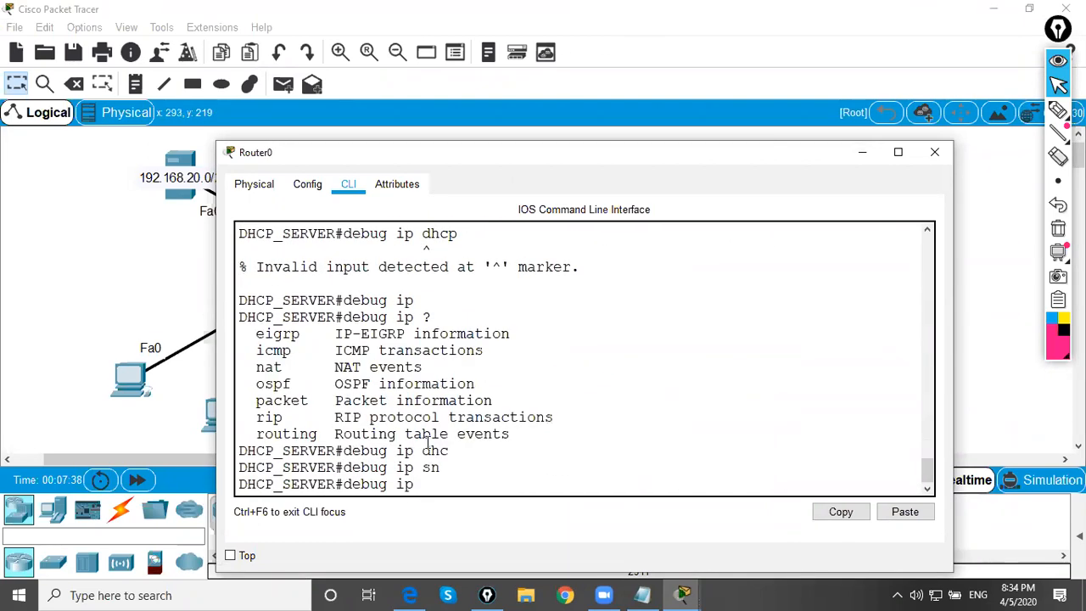
key(Return)
key(Return)
key(Return)
Try the ar keyword after debug ip, list the available options with the help query and review them
text(debu)
key(Tab)
text(ip)
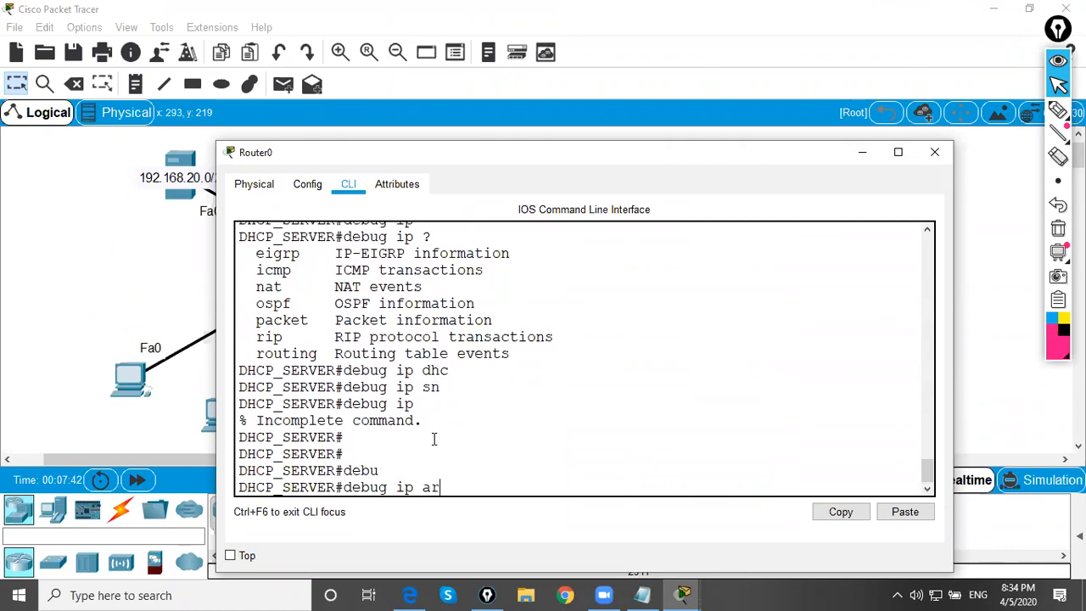
text( ar)
key(Tab)
text(?)
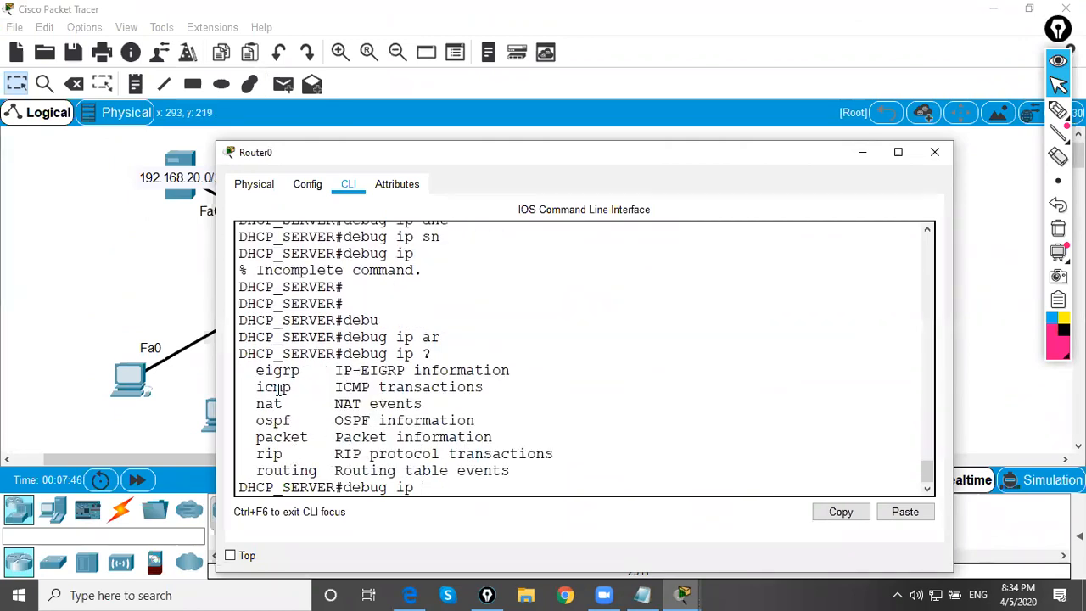
drag(252, 375, 309, 405)
click(328, 422)
click(855, 156)
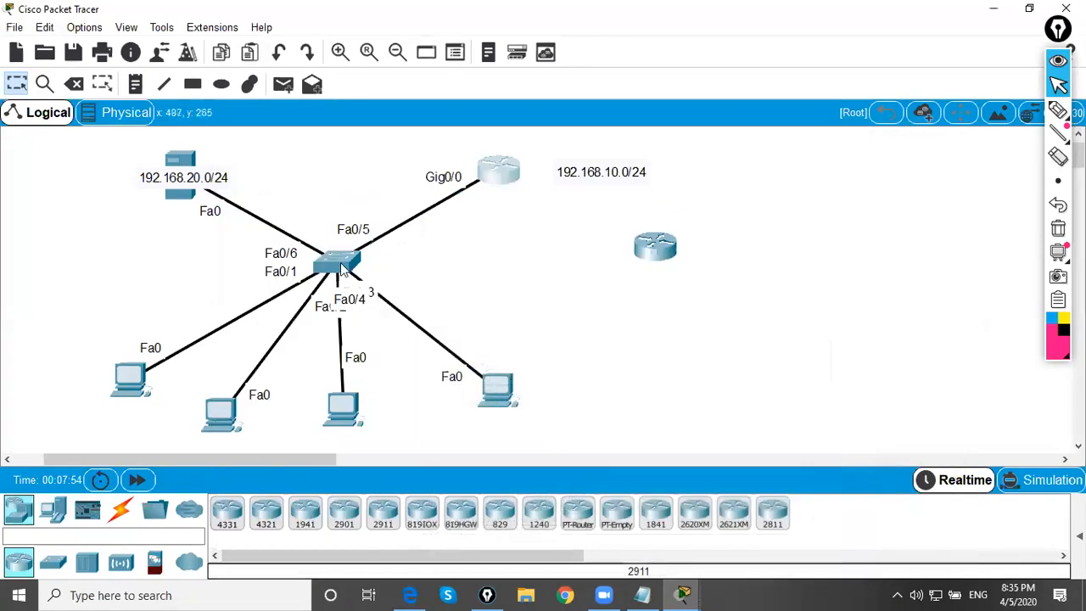
Open the switch's command line maximized and enter privileged mode with en
click(341, 263)
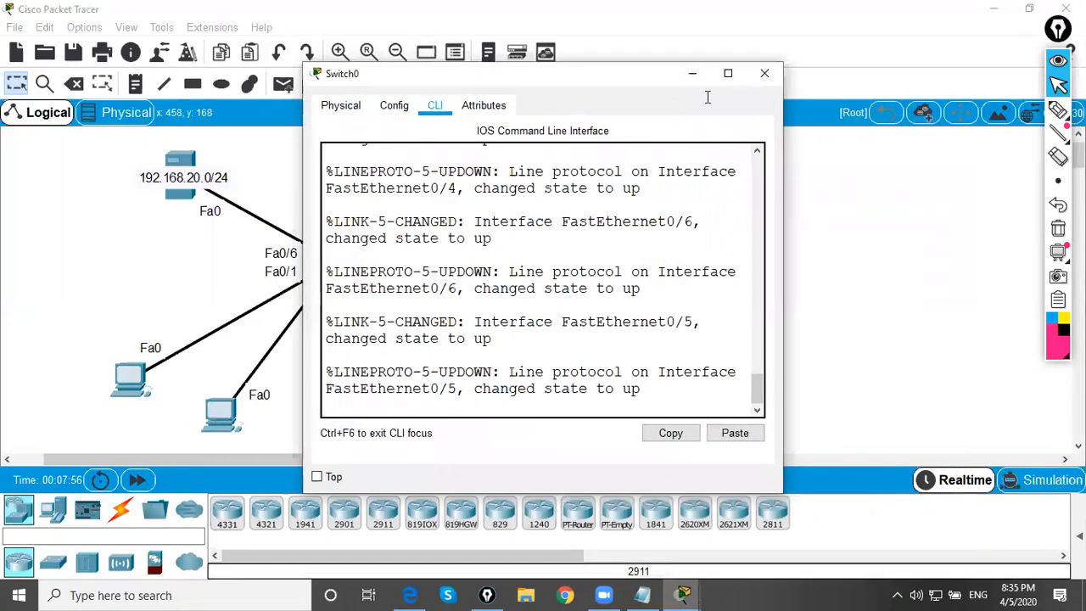
click(728, 73)
key(Return)
key(Return)
key(Return)
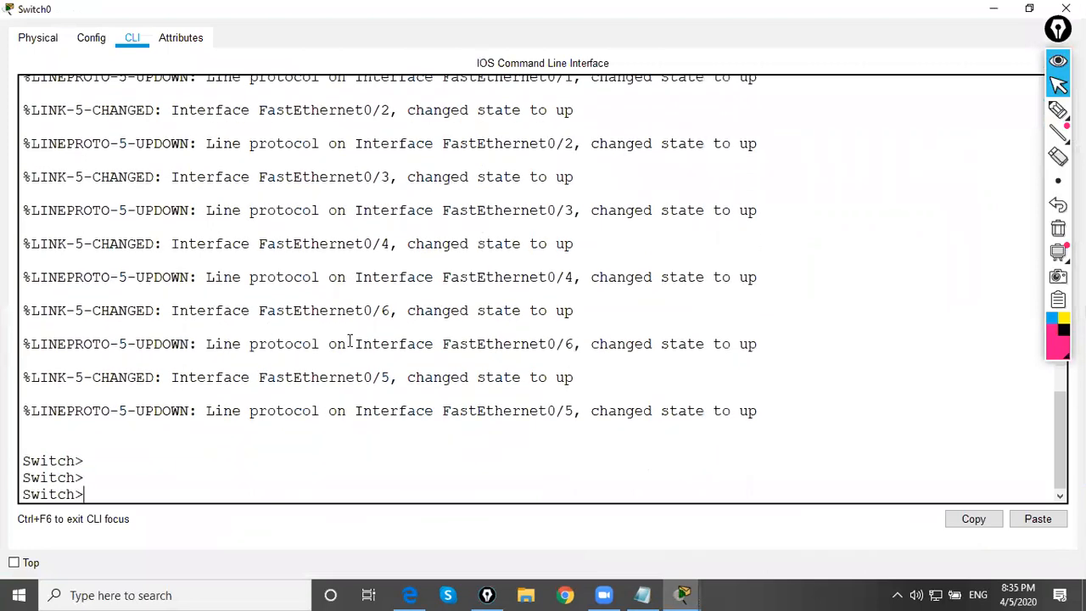
text(en)
key(Return)
key(Return)
key(Return)
key(Return)
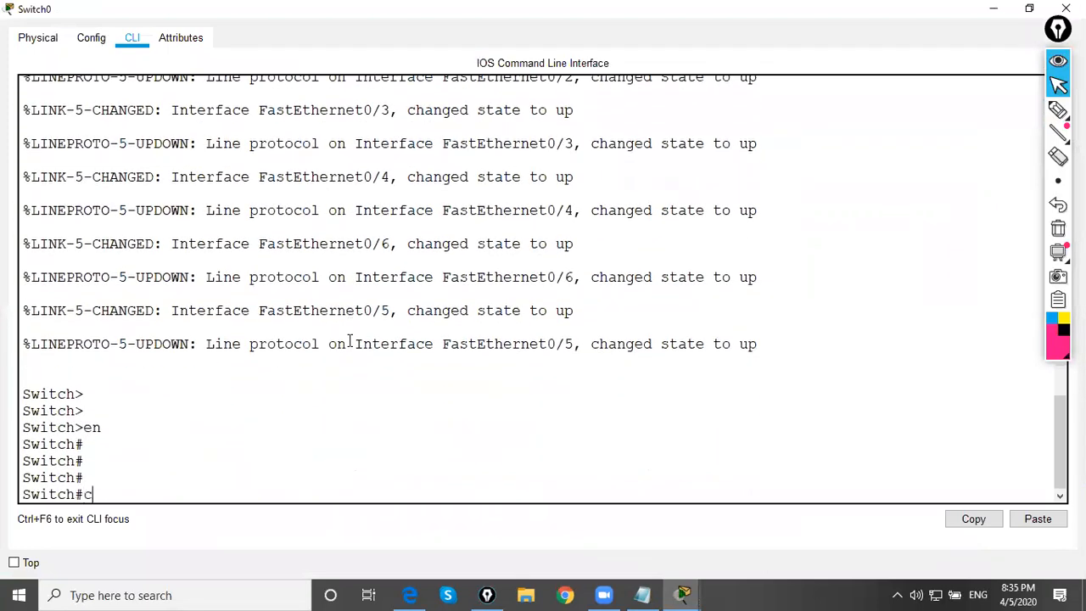
Try to complete debug ip dhcp sn on the switch, clear the command and minimize the window
text(conf)
key(BackSpace)
key(BackSpace)
key(BackSpace)
key(BackSpace)
text(u)
key(Tab)
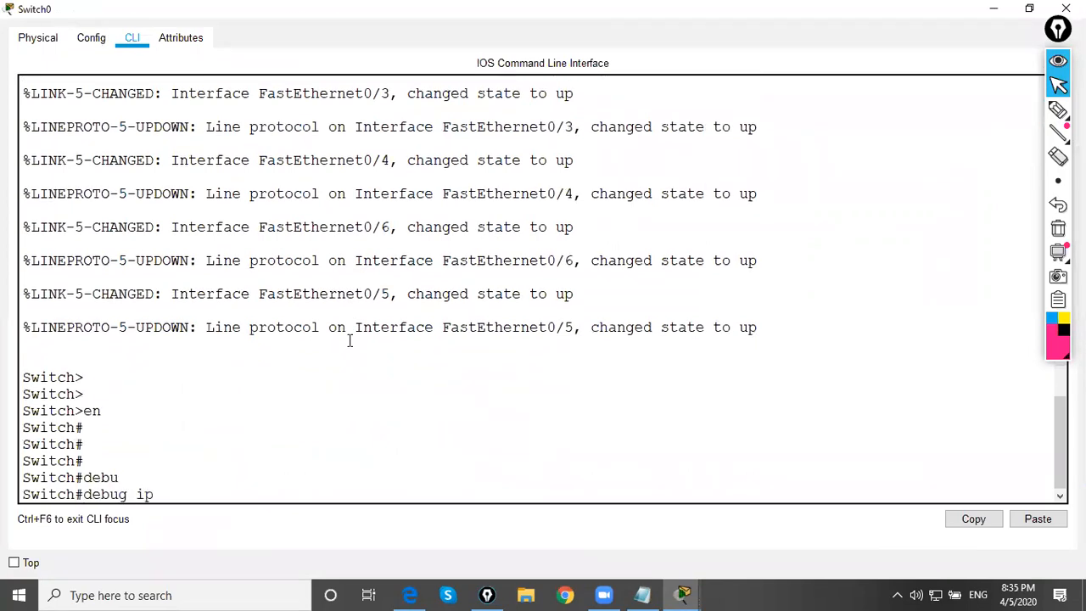
text(ip d)
key(Tab)
text(s)
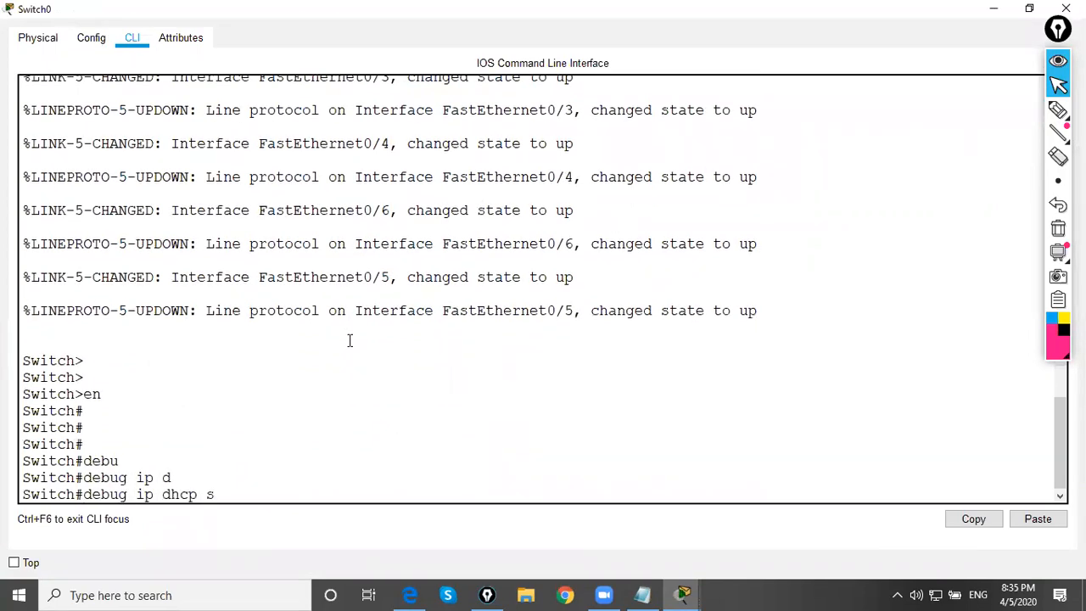
text(n)
key(Tab)
key(BackSpace)
key(BackSpace)
key(BackSpace)
key(BackSpace)
key(BackSpace)
key(BackSpace)
key(BackSpace)
key(BackSpace)
key(BackSpace)
key(BackSpace)
key(BackSpace)
key(BackSpace)
key(BackSpace)
key(BackSpace)
key(BackSpace)
key(BackSpace)
key(BackSpace)
key(BackSpace)
key(BackSpace)
key(BackSpace)
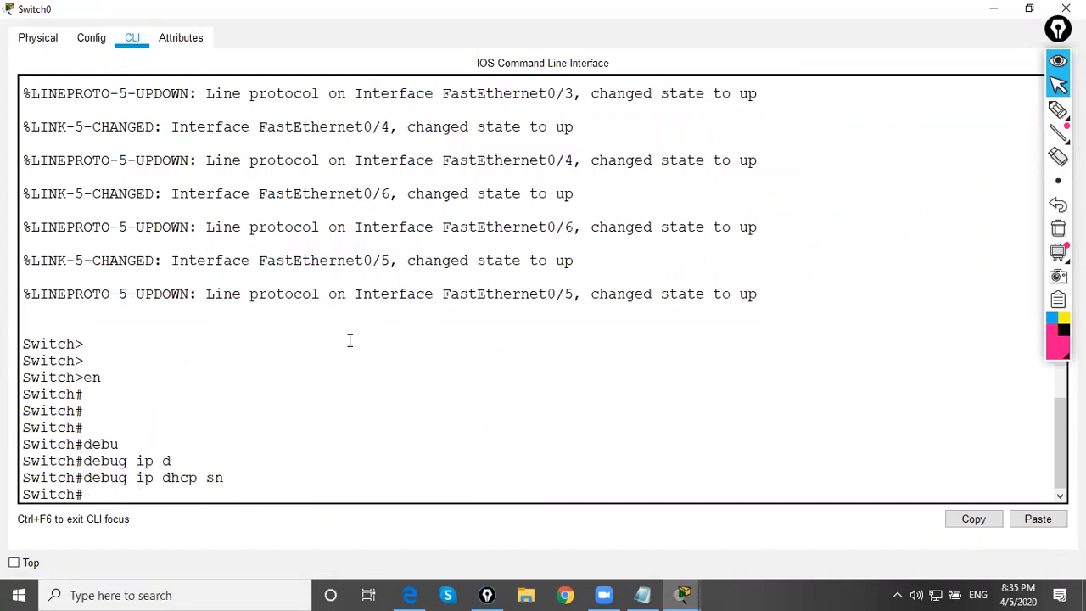
click(993, 8)
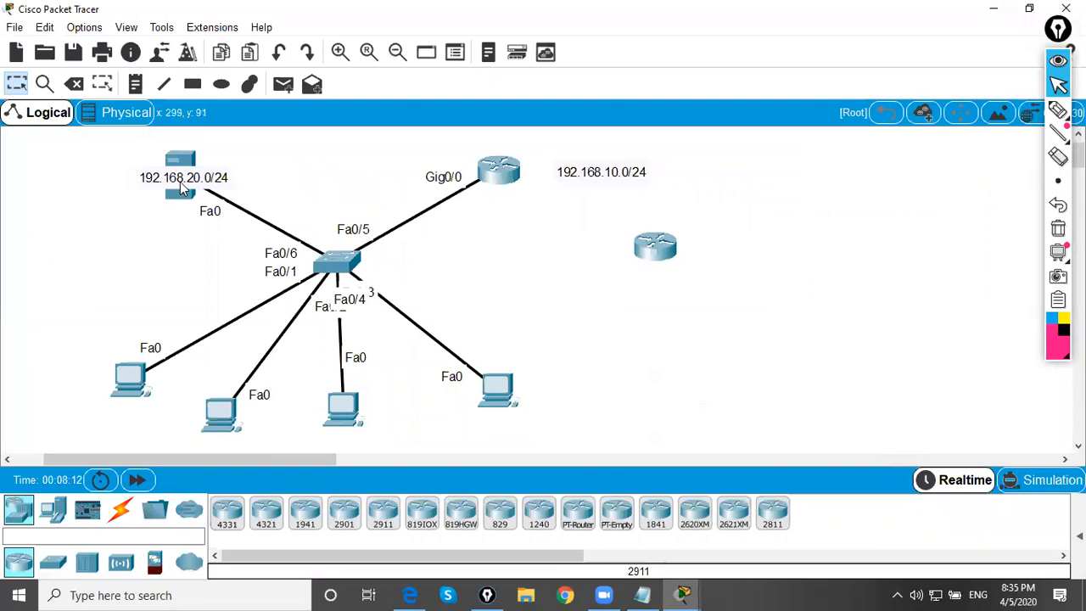
Move the unconnected 2911 router far away from the topology and shift the 192.168.20.0/24 label off the server icon
drag(415, 141, 772, 277)
drag(659, 263, 967, 342)
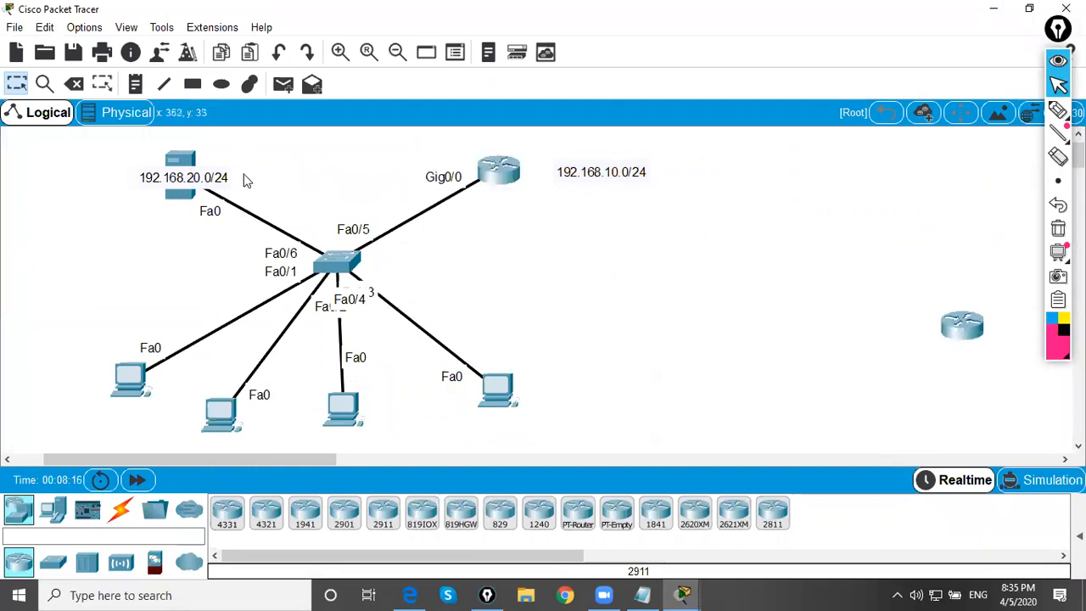
drag(284, 142, 73, 240)
drag(151, 175, 62, 158)
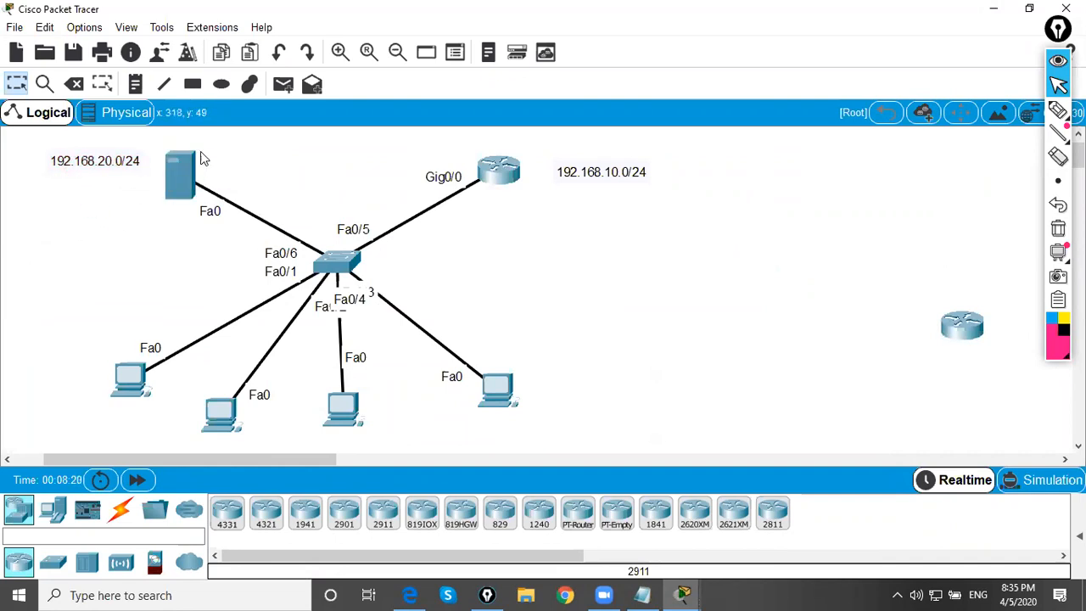
Give the server the static IP address 192.168.20.1 with subnet mask 255.255.255.0
click(181, 178)
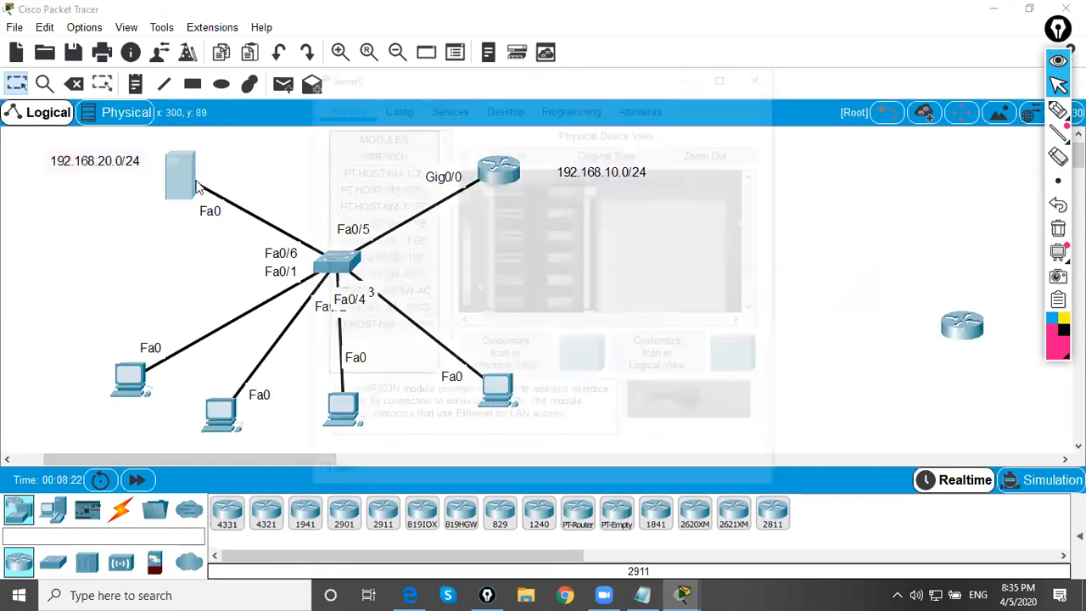
click(447, 106)
click(504, 105)
click(399, 182)
click(481, 197)
text(192.168.20.1)
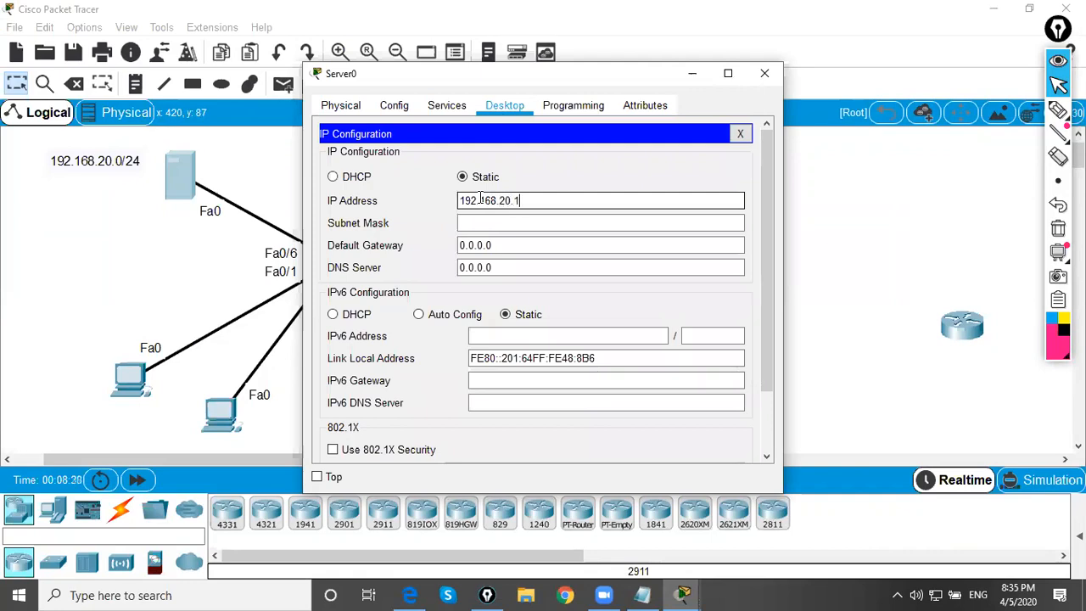
key(Tab)
key(Tab)
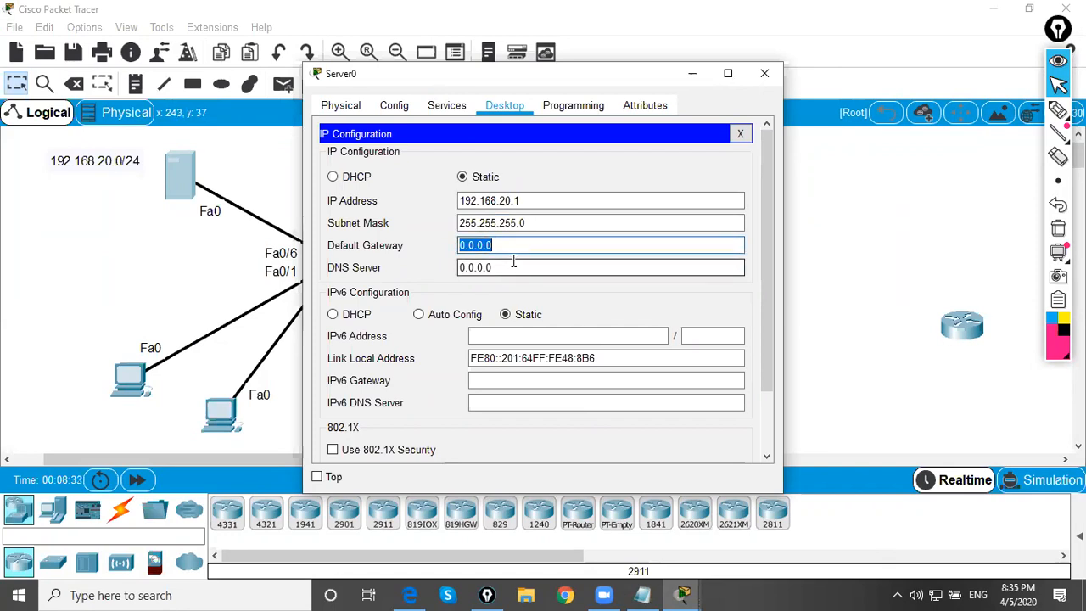
Enter 192.168.20.254 as the server's default gateway and remove its last octet for re-entry
text(192.168.20.254)
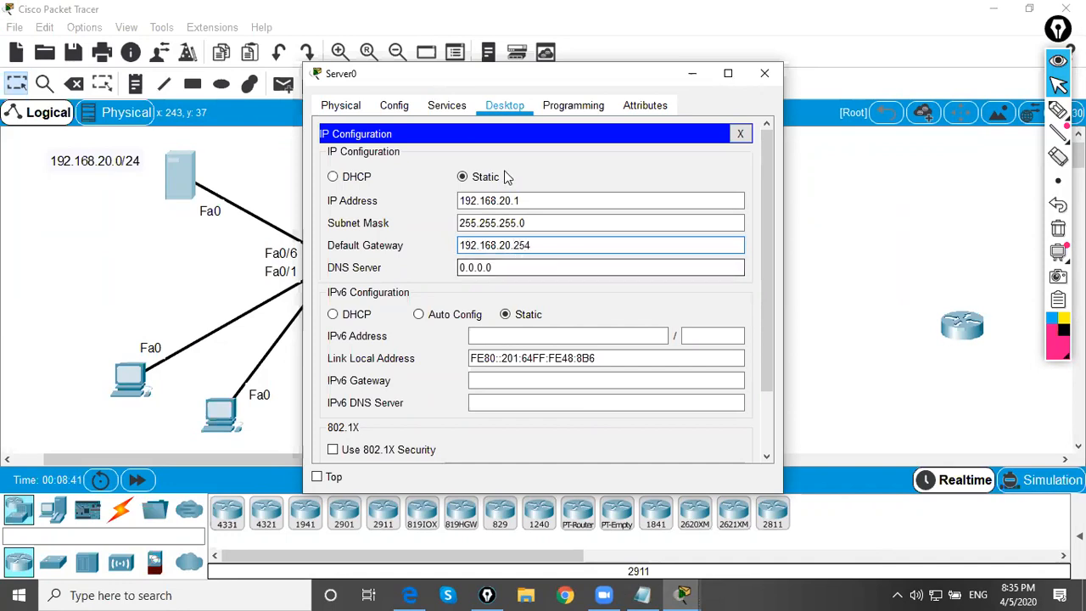
click(540, 245)
key(BackSpace)
key(BackSpace)
key(BackSpace)
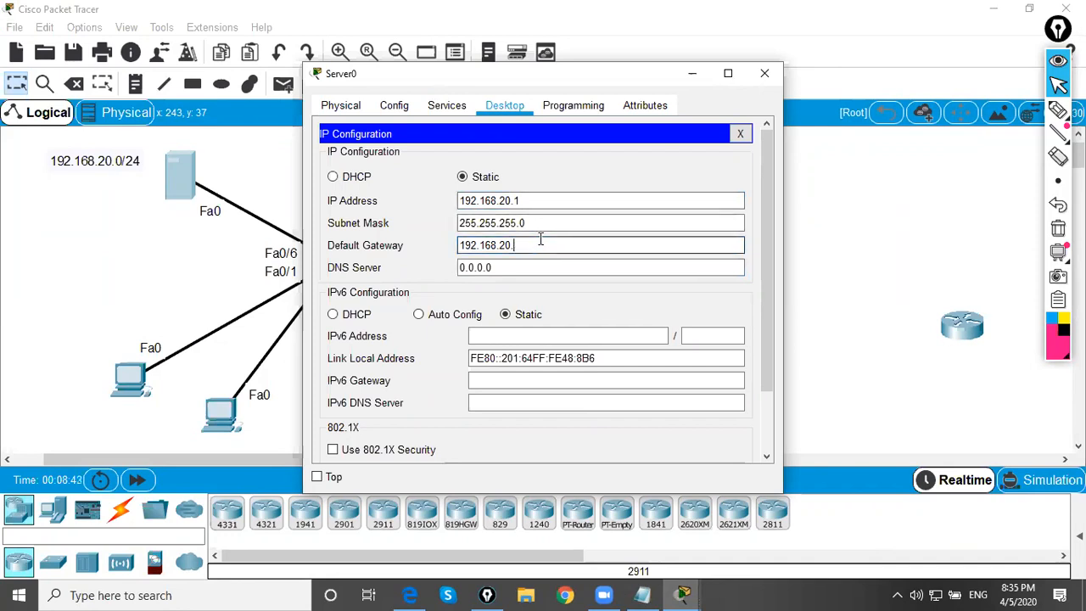
click(546, 266)
click(552, 223)
Turn on the server's DHCP service and set the serverPool default gateway to 192.168.20.10
click(446, 106)
click(371, 169)
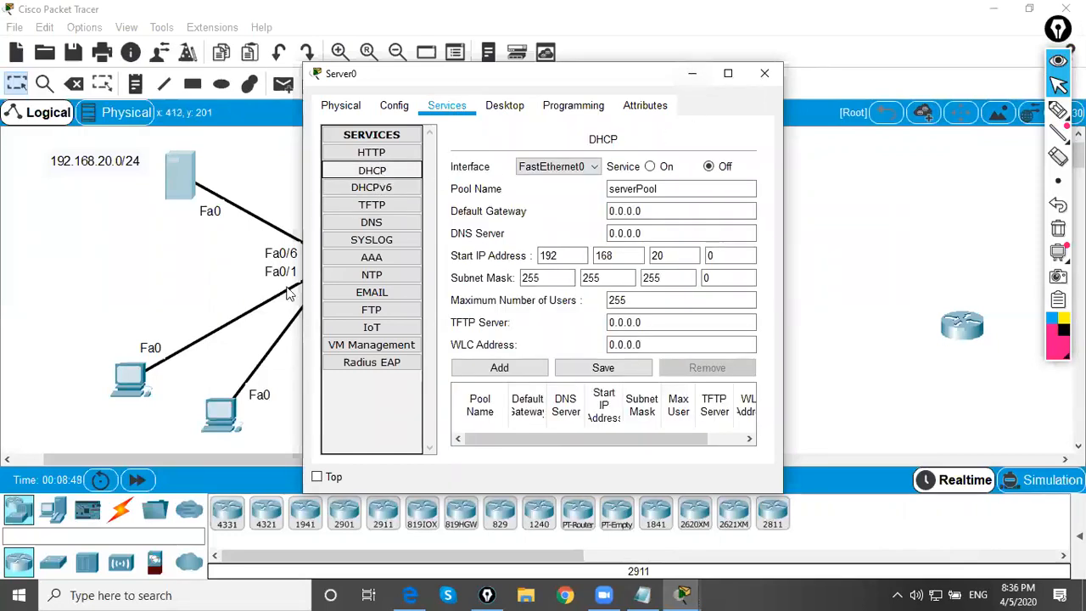
drag(301, 282, 1, 282)
drag(503, 212, 411, 212)
text(192.168.20.10)
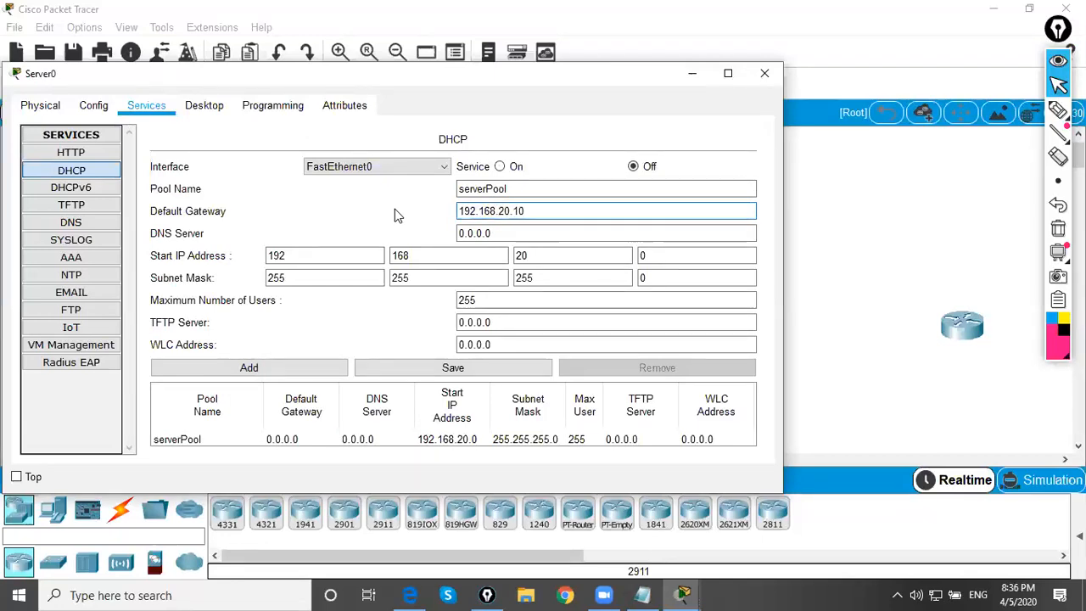
click(500, 166)
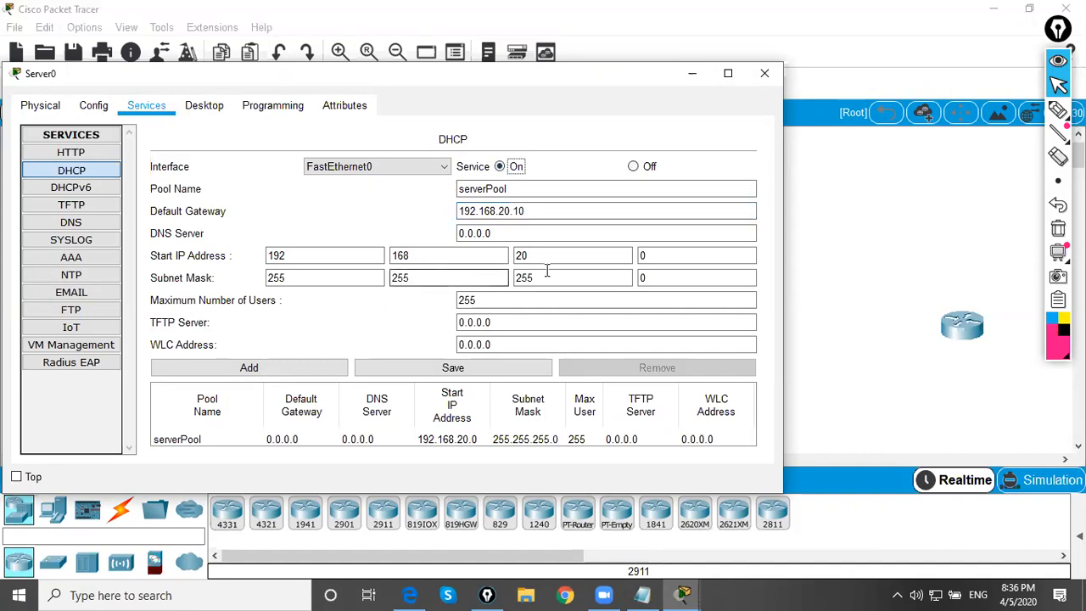
Set serverPool's start address to 192.168.20.20 and its maximum users to 100, save the pool and close the server's window
double_click(667, 251)
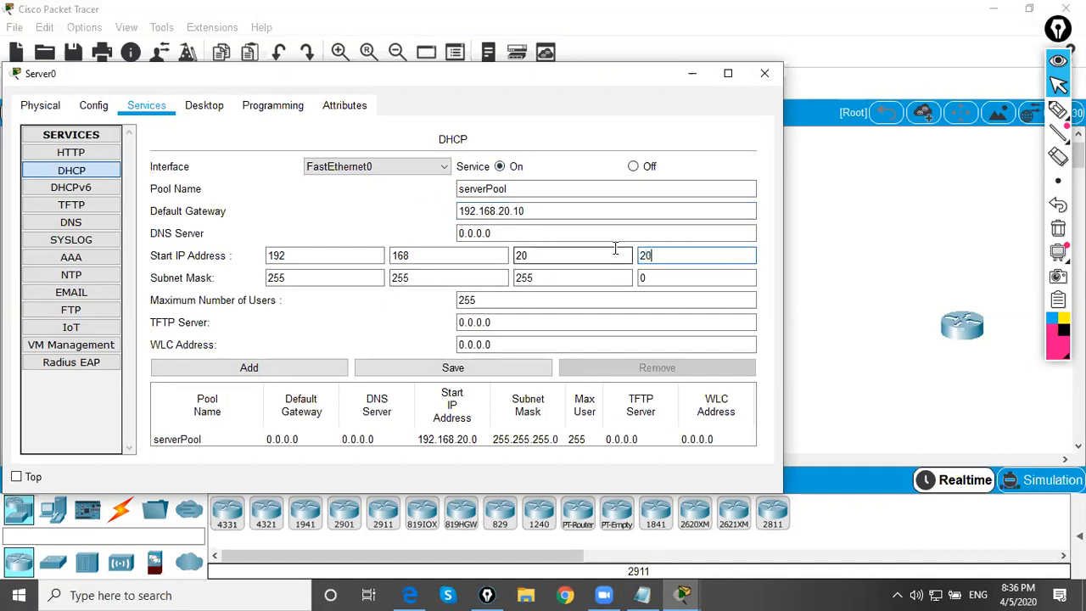
double_click(500, 300)
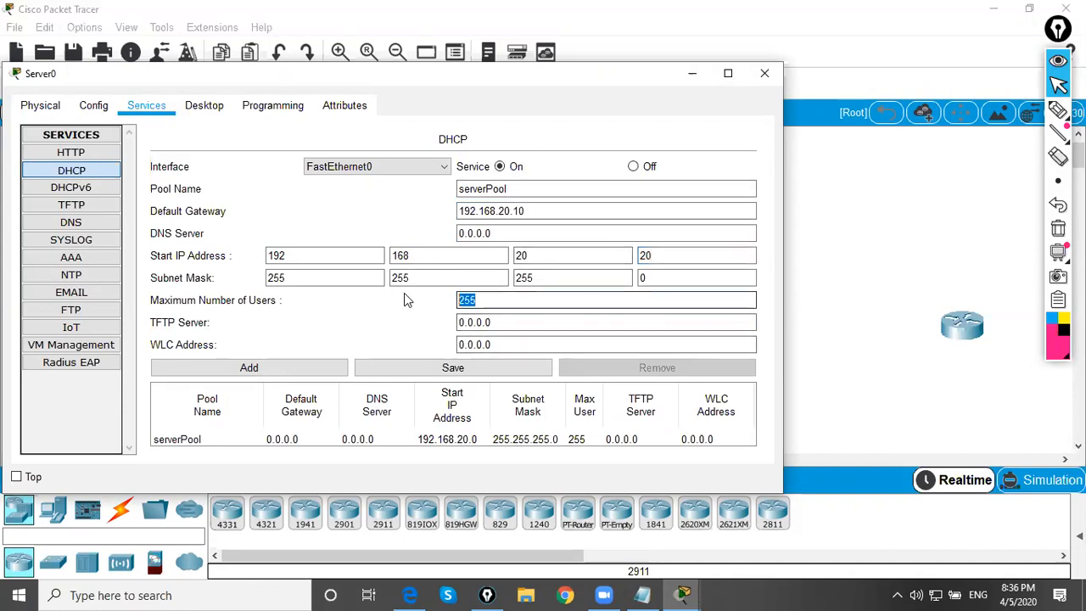
text(100)
click(466, 373)
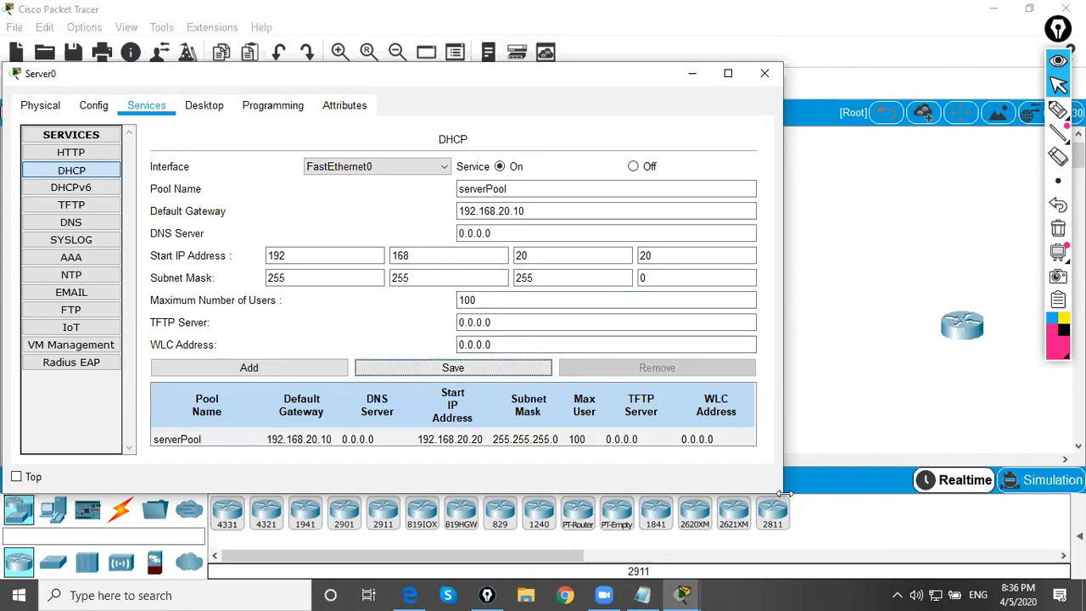
drag(785, 493, 824, 493)
click(805, 72)
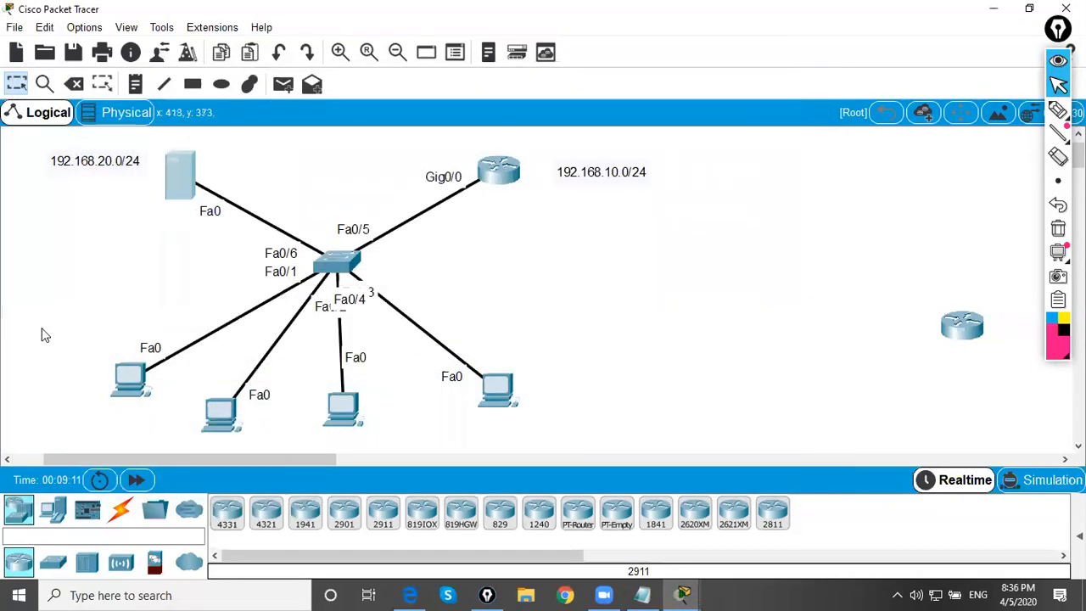
Set PC1's IP configuration to obtain its address through DHCP
click(220, 412)
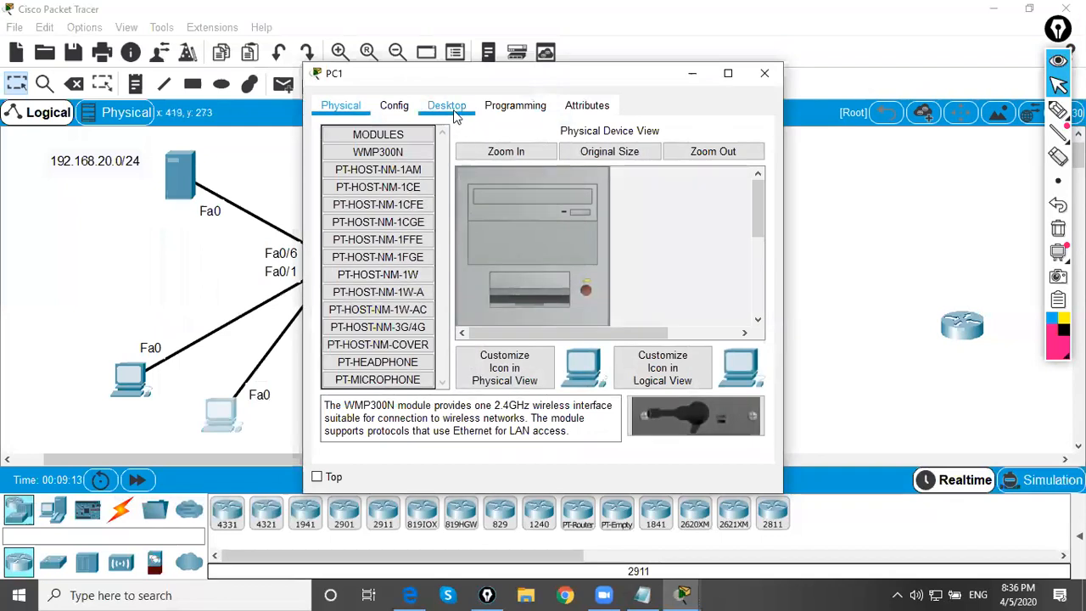
click(454, 116)
click(371, 163)
click(344, 201)
click(209, 351)
Set PC2's IP configuration to obtain its address through DHCP
click(331, 400)
click(447, 105)
click(371, 161)
click(358, 197)
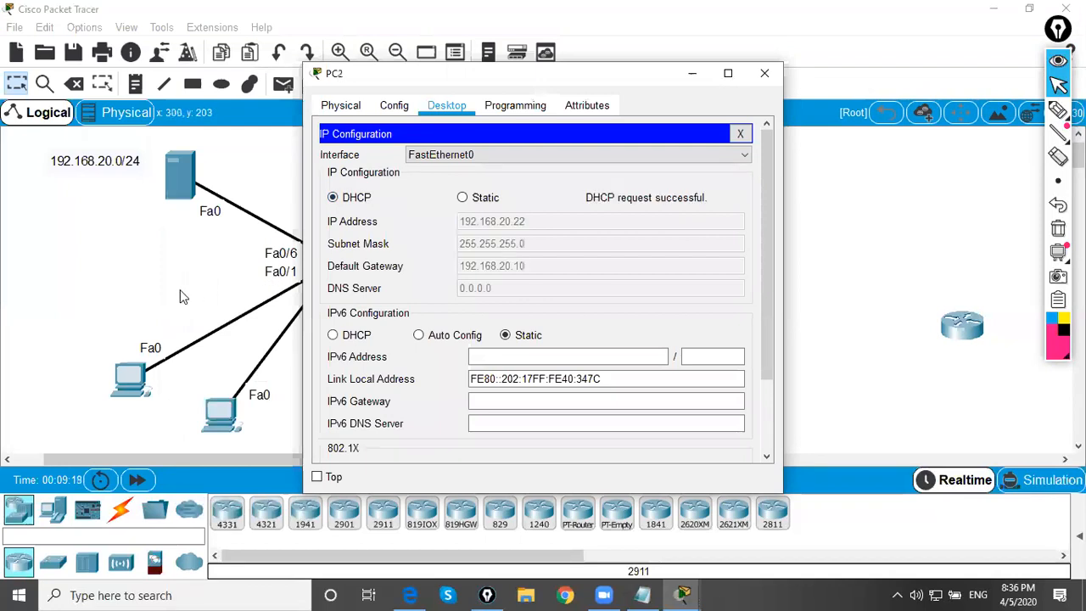
Move PC1's IP configuration clear of the topology and draw pink arrows from PC1 to the router and from PC2 to the server
click(245, 426)
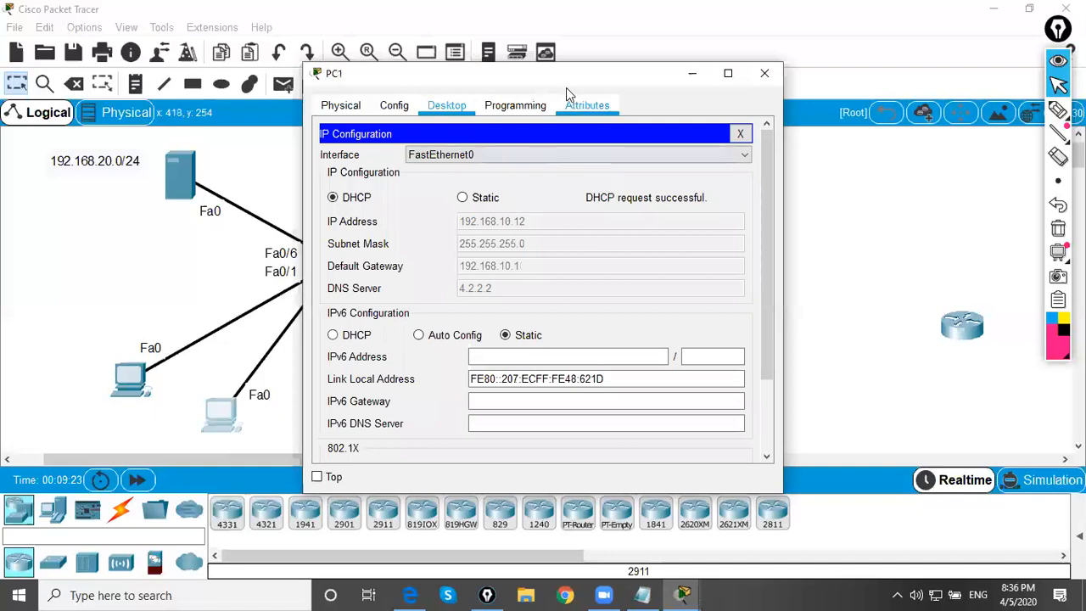
drag(563, 79, 846, 72)
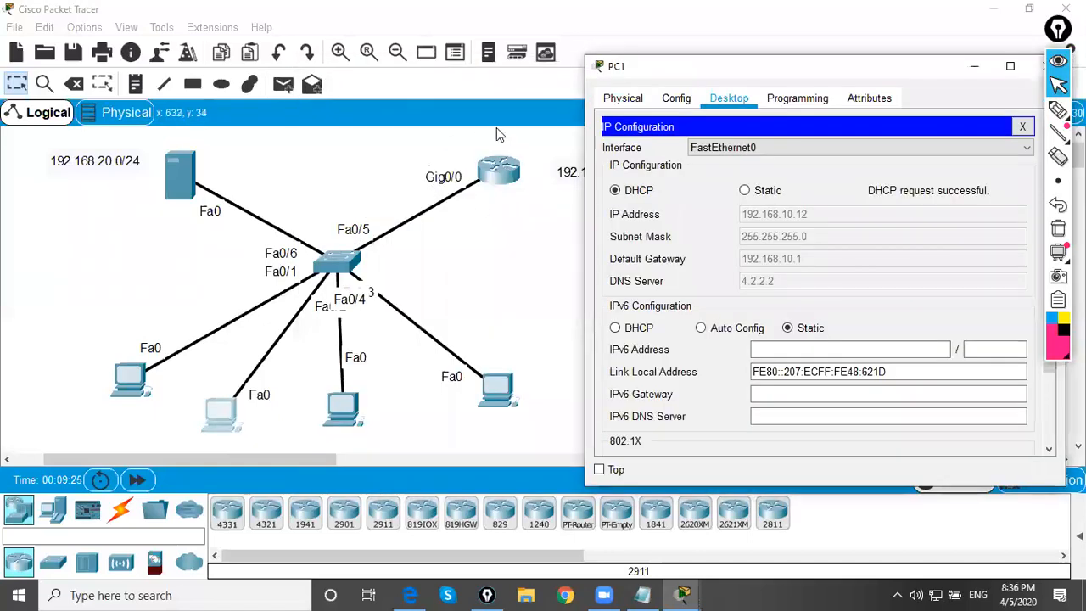
click(1052, 110)
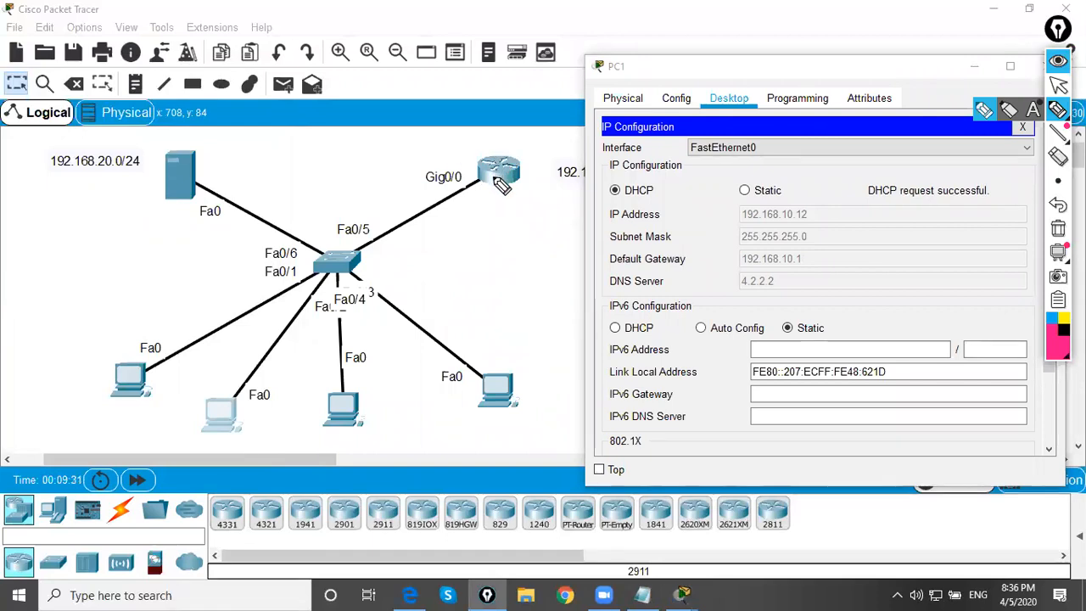
mouse_move(246, 404)
mouse_down()
mouse_move(437, 230)
mouse_move(430, 201)
mouse_move(457, 227)
mouse_up()
mouse_move(350, 397)
mouse_down()
mouse_move(359, 306)
mouse_move(221, 180)
mouse_move(276, 185)
mouse_up()
click(1058, 85)
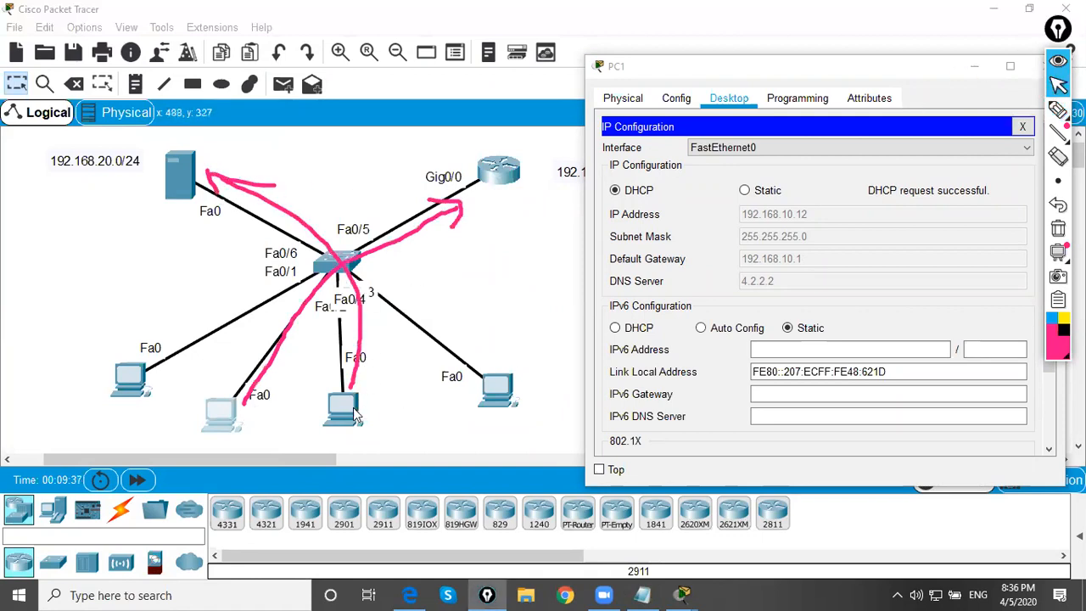
Review PC2's IP configuration, close it and hand-write the underlined range (11-254) below the connected router
click(355, 416)
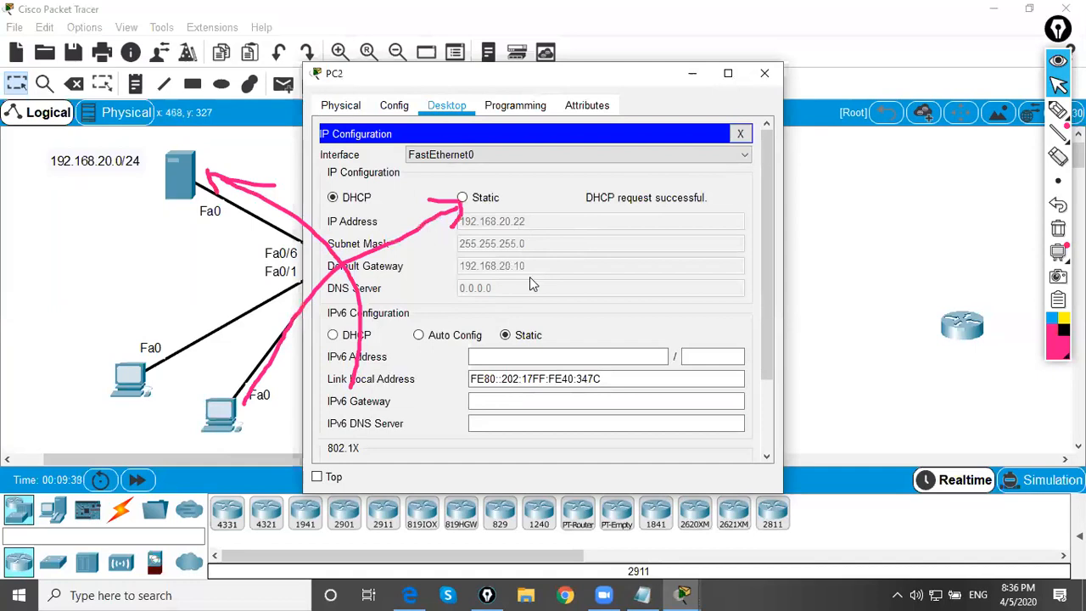
click(764, 78)
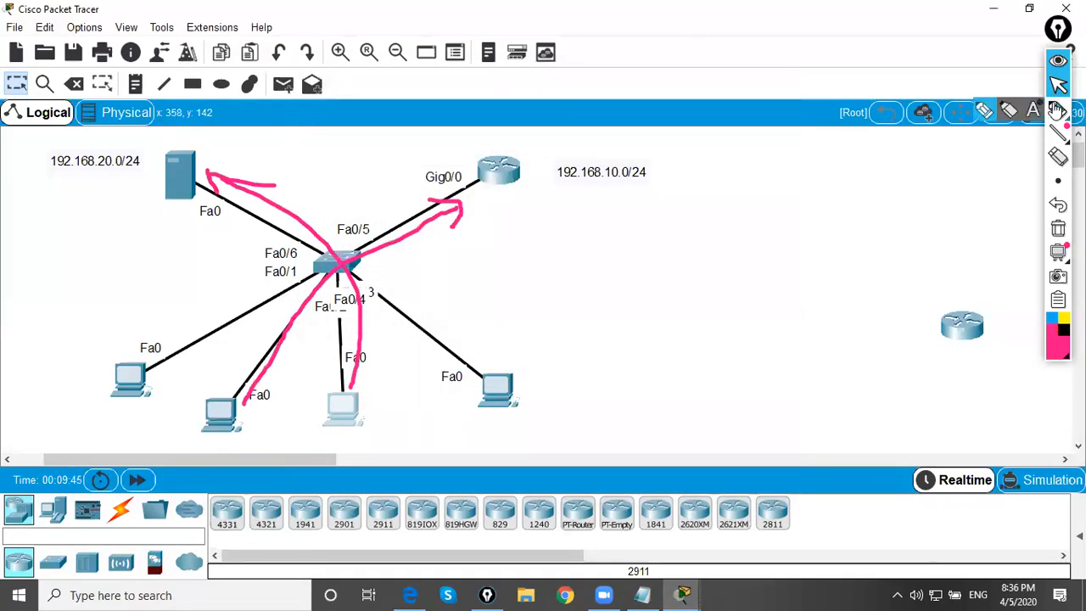
mouse_move(480, 239)
mouse_down()
mouse_move(490, 275)
mouse_move(514, 257)
mouse_move(601, 265)
mouse_up()
drag(606, 217, 616, 260)
mouse_move(456, 243)
mouse_down()
mouse_move(465, 289)
mouse_move(577, 270)
mouse_up()
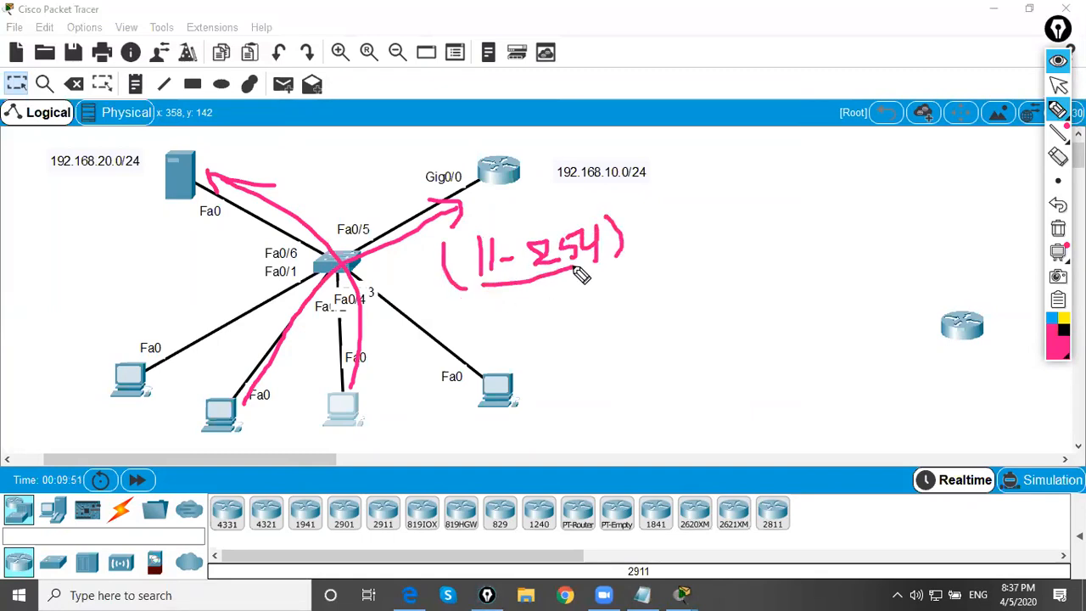
Circle the connected router, the server, PC1 and PC2 in pink, and clear all drawn annotations
mouse_move(514, 146)
mouse_down()
mouse_move(477, 180)
mouse_move(531, 168)
mouse_move(516, 144)
mouse_up()
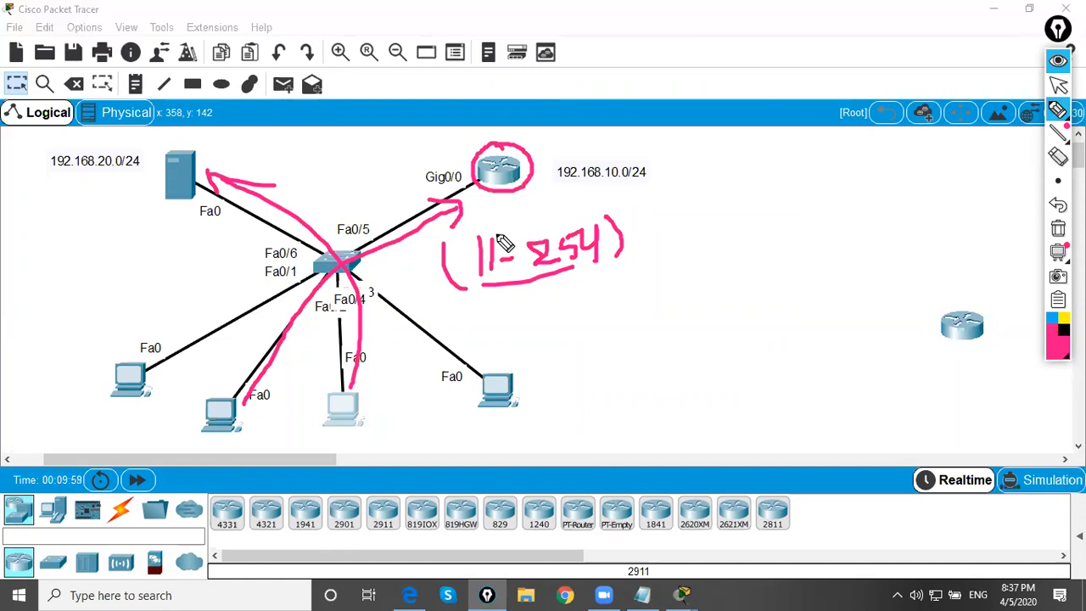
mouse_move(194, 141)
mouse_down()
mouse_move(145, 135)
mouse_move(169, 222)
mouse_move(199, 157)
mouse_up()
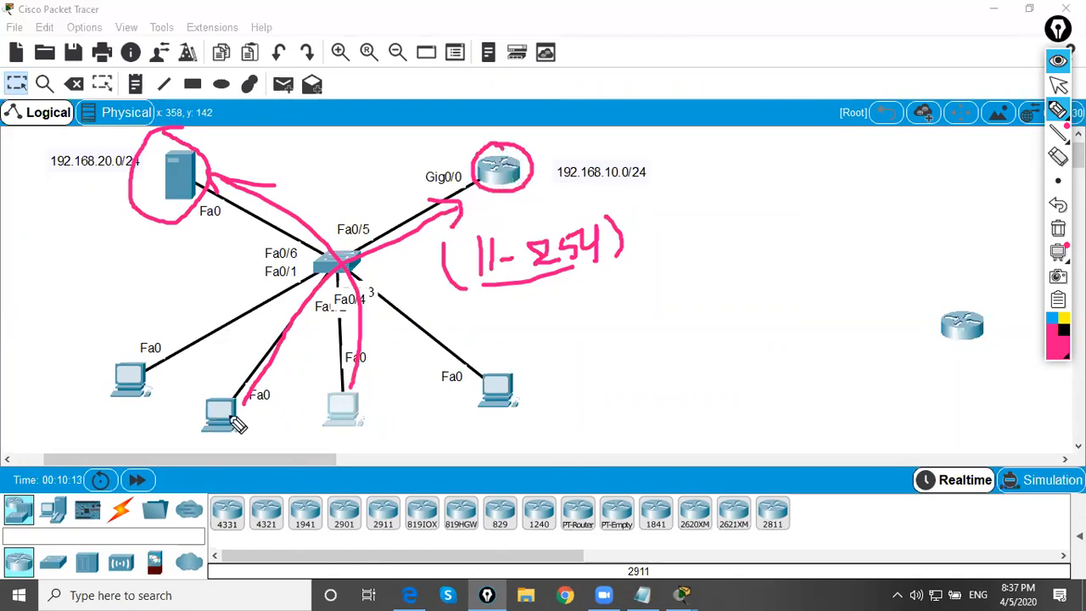
mouse_move(192, 392)
mouse_down()
mouse_move(211, 442)
mouse_move(202, 399)
mouse_up()
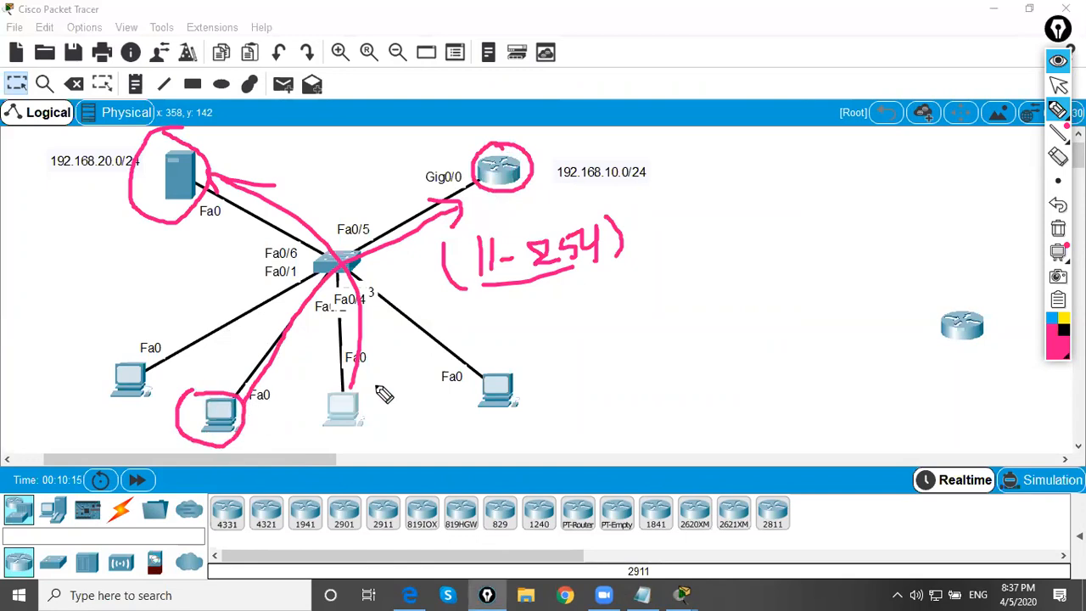
mouse_move(363, 392)
mouse_down()
mouse_move(323, 413)
mouse_move(360, 392)
mouse_up()
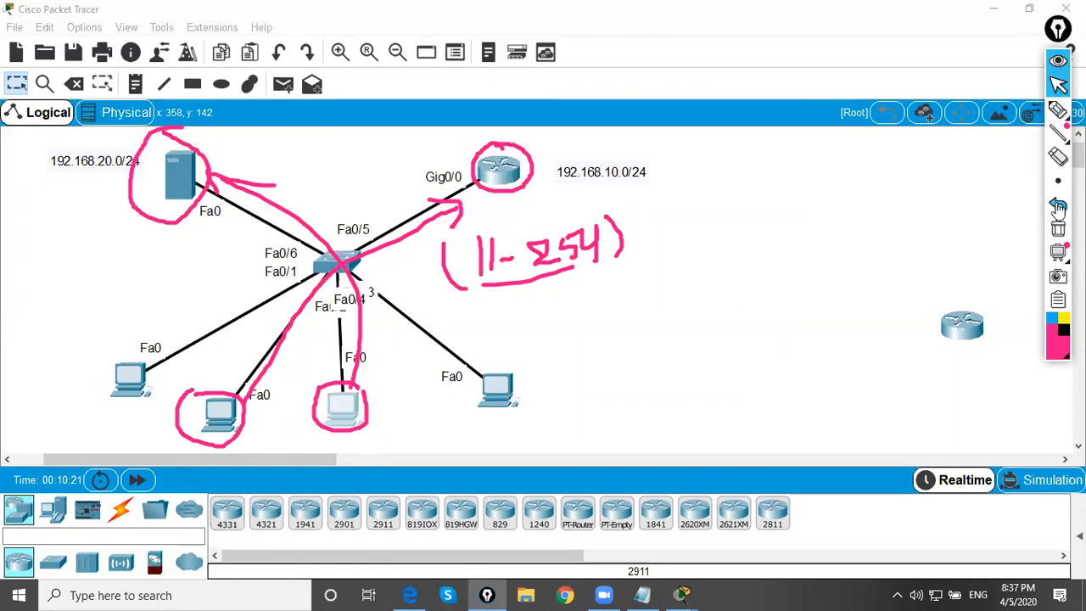
click(1058, 228)
Switch PC0's IP configuration to static and back to DHCP to request a new address, and close its window
click(129, 379)
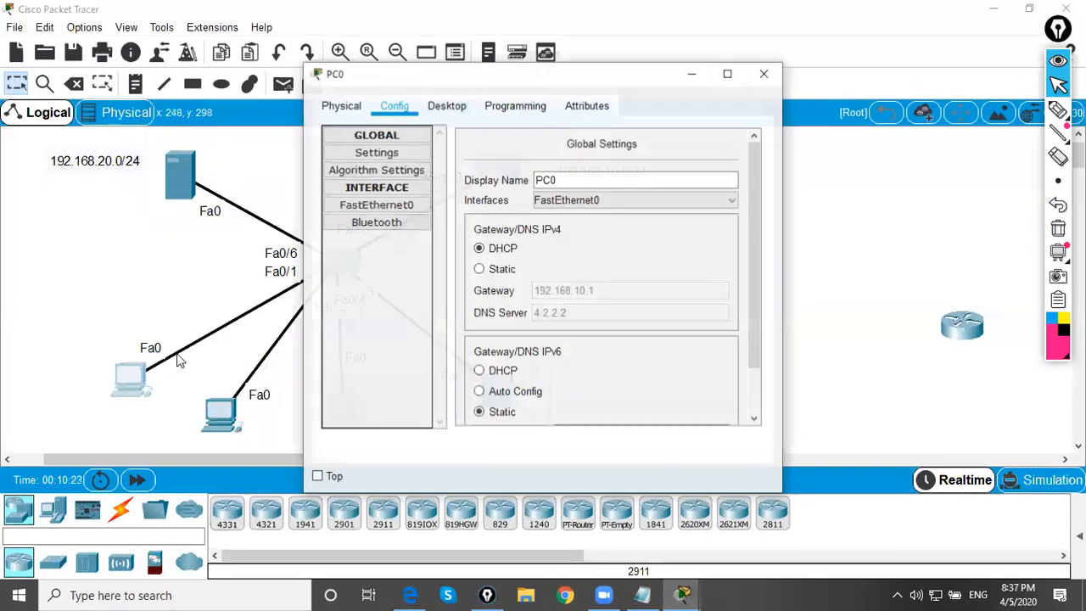
click(447, 105)
click(377, 183)
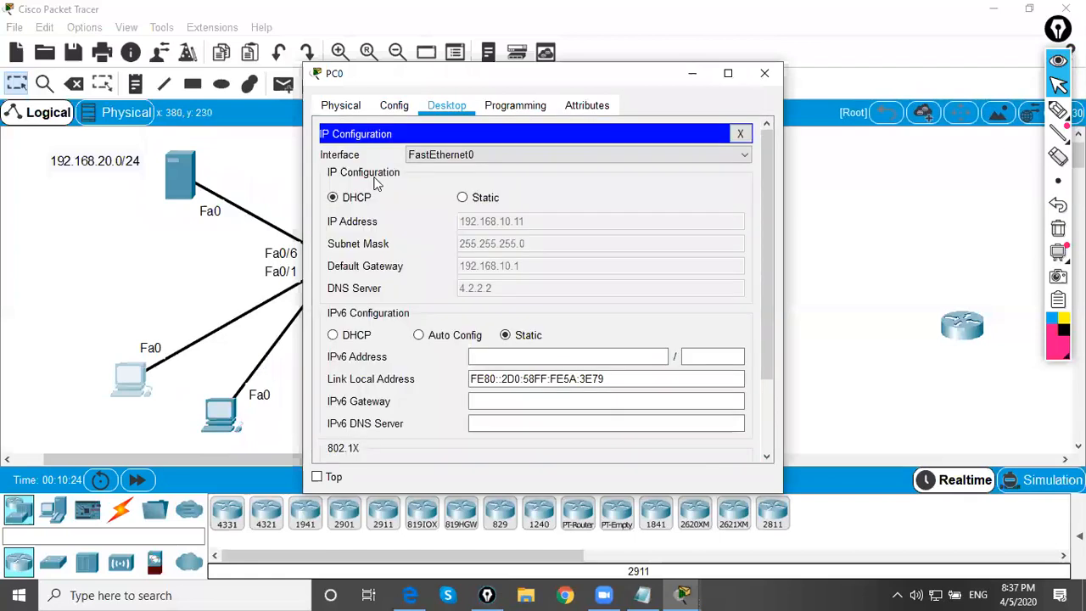
click(462, 198)
click(361, 200)
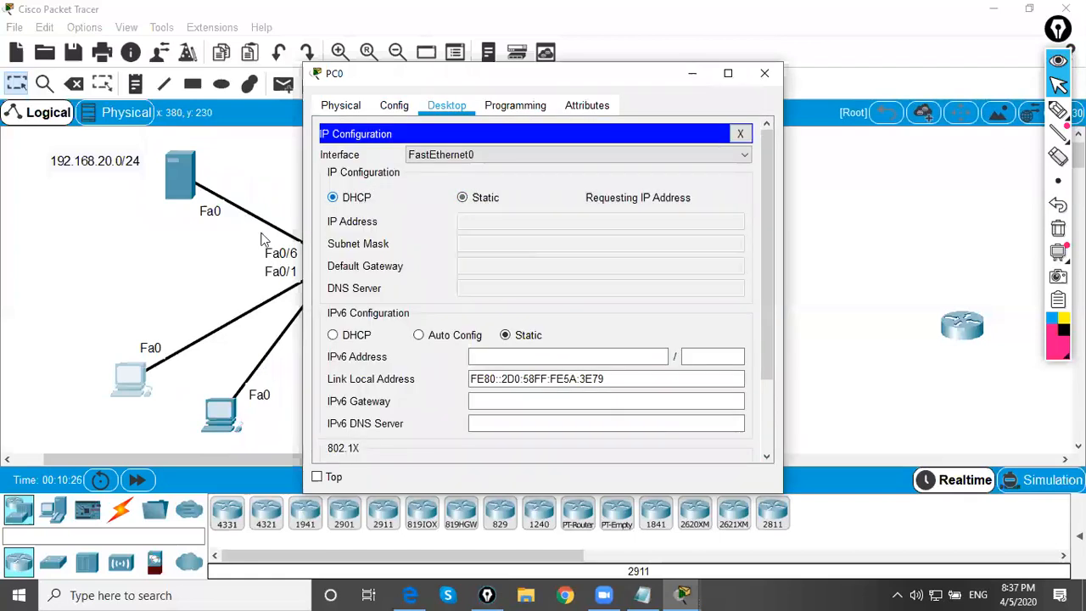
click(765, 73)
Set PC3's IP configuration to obtain its address through DHCP
click(498, 389)
click(447, 105)
click(377, 184)
click(333, 198)
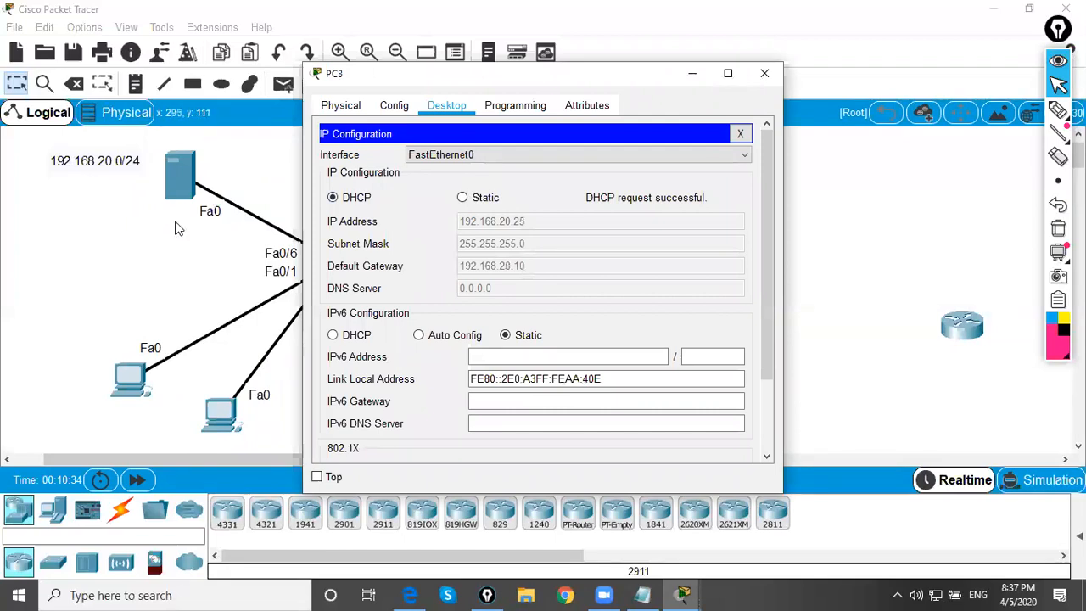
Open and close the server's window, and check which address settings PC0 received before closing its window
click(176, 169)
click(765, 73)
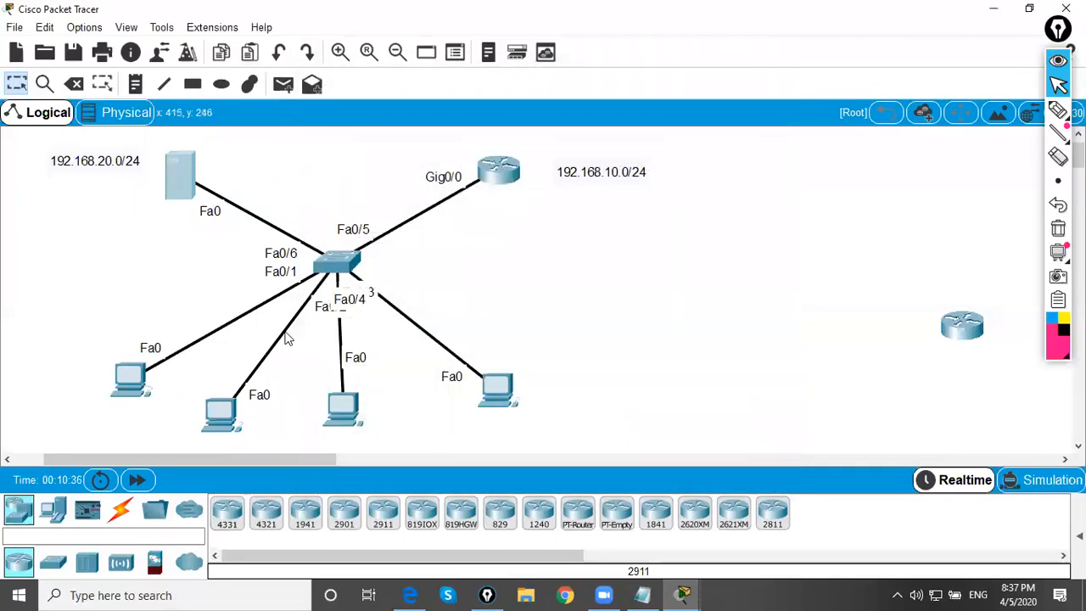
click(134, 378)
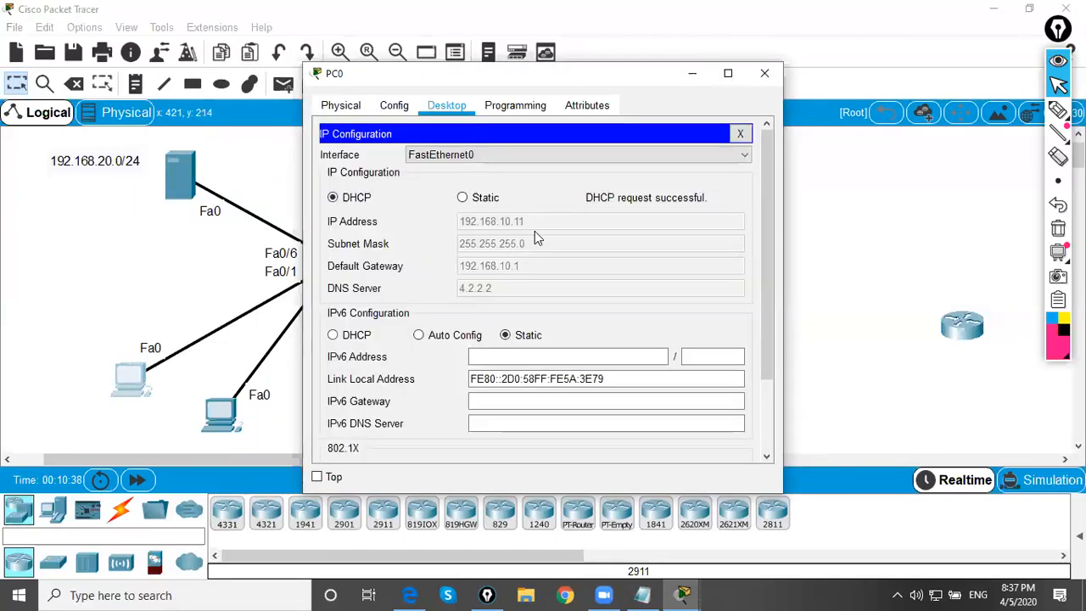
click(764, 73)
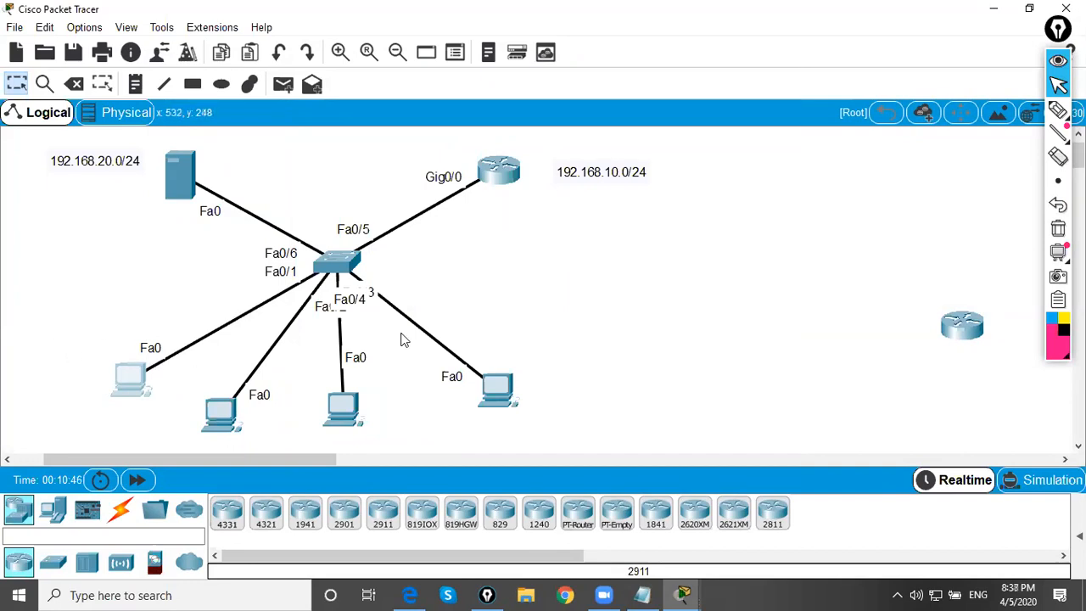
Draw a pink cloud by the connected router, circle and tick the server, and circle PC0 with an arrow towards the server
click(1058, 110)
mouse_move(529, 128)
mouse_down()
mouse_move(530, 151)
mouse_move(571, 111)
mouse_move(512, 106)
mouse_up()
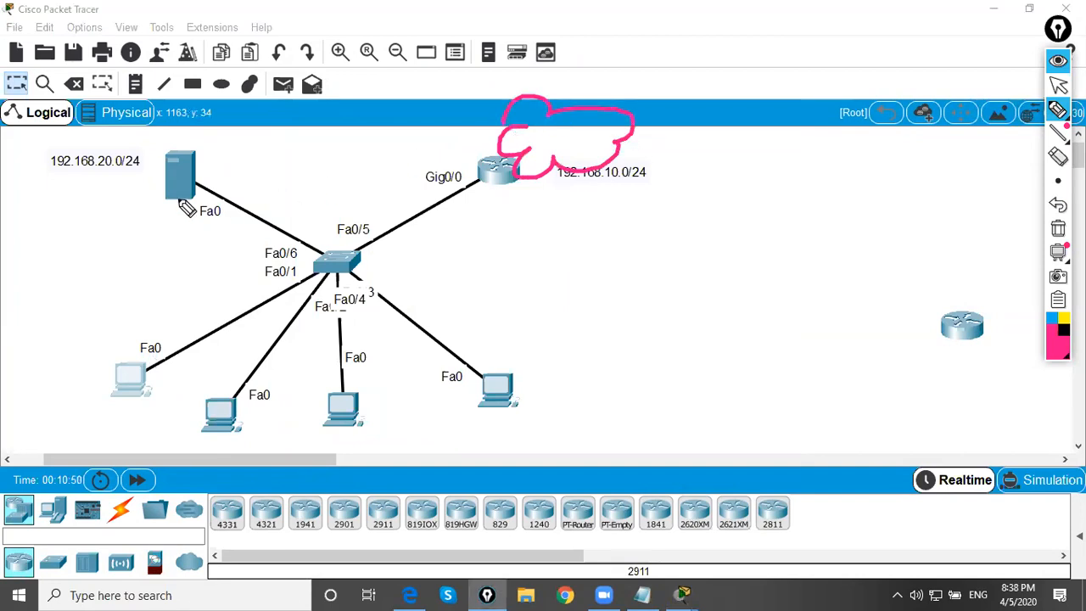
mouse_move(196, 158)
mouse_down()
mouse_move(154, 170)
mouse_move(203, 197)
mouse_move(182, 168)
mouse_move(195, 156)
mouse_up()
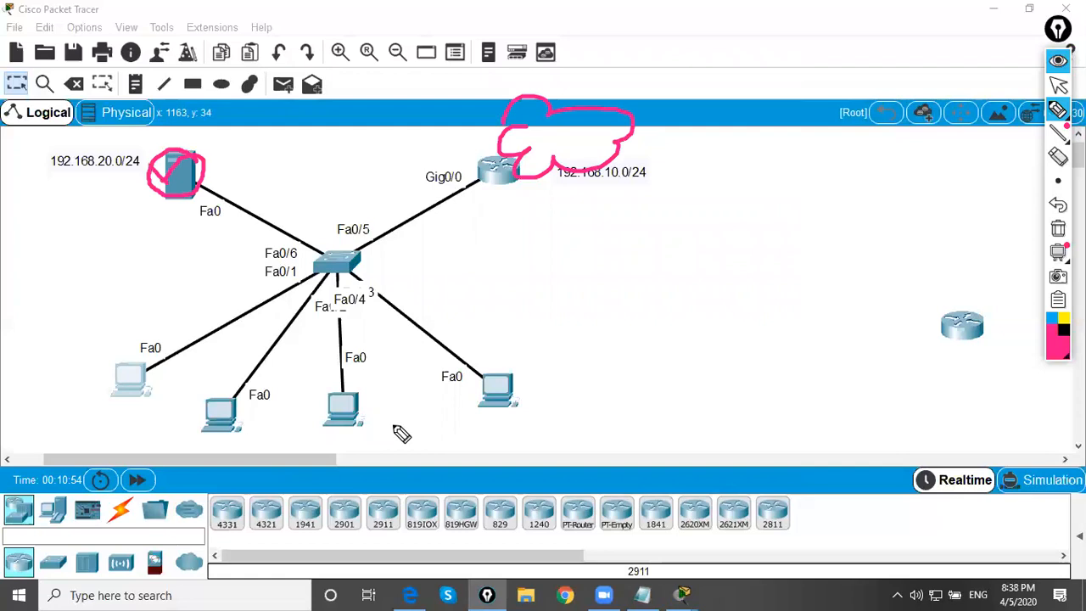
mouse_move(141, 336)
mouse_down()
mouse_move(130, 353)
mouse_move(161, 241)
mouse_up()
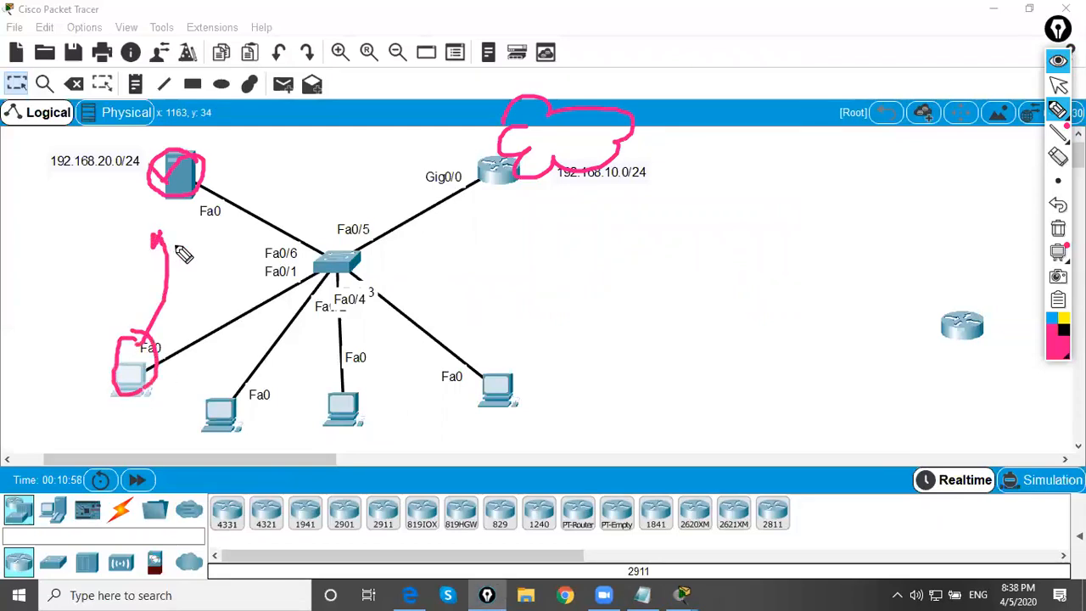
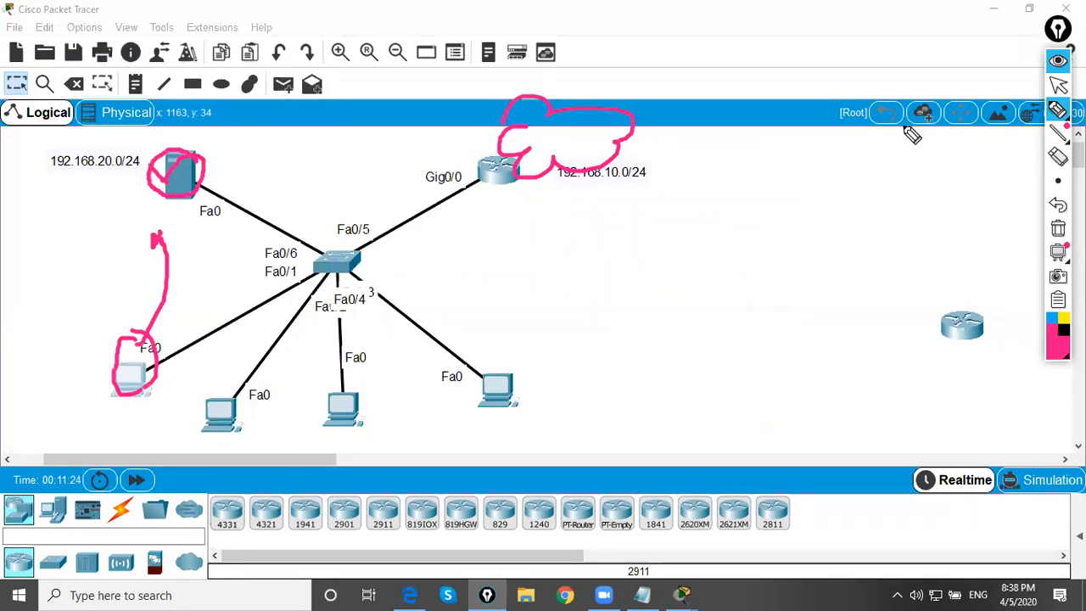
Clear the pink drawings and move the connected router up, above its 192.168.10.0/24 label
click(1058, 85)
click(1059, 229)
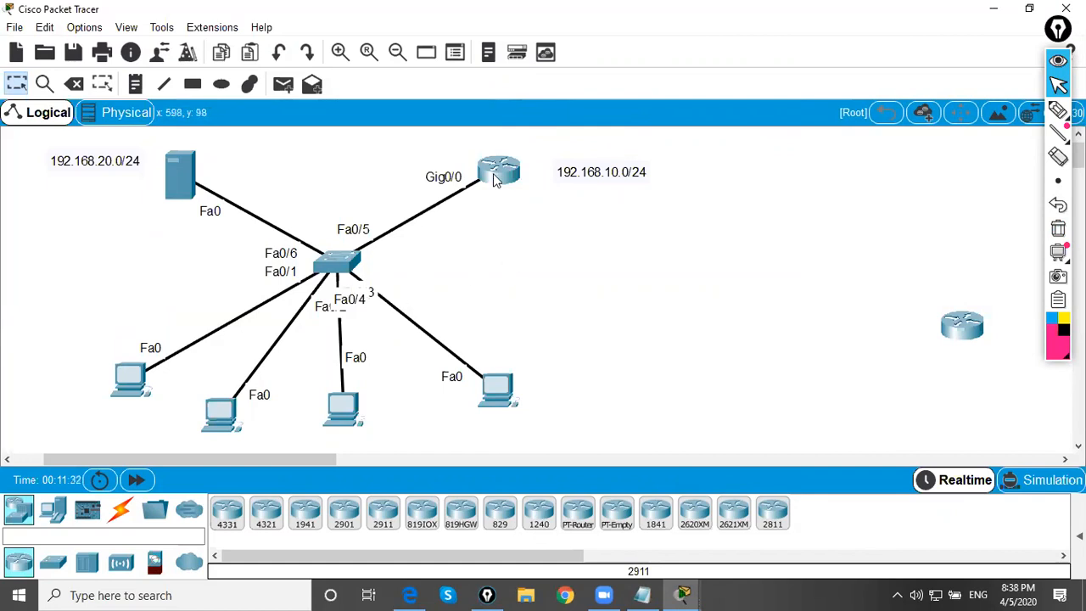
drag(498, 180, 542, 144)
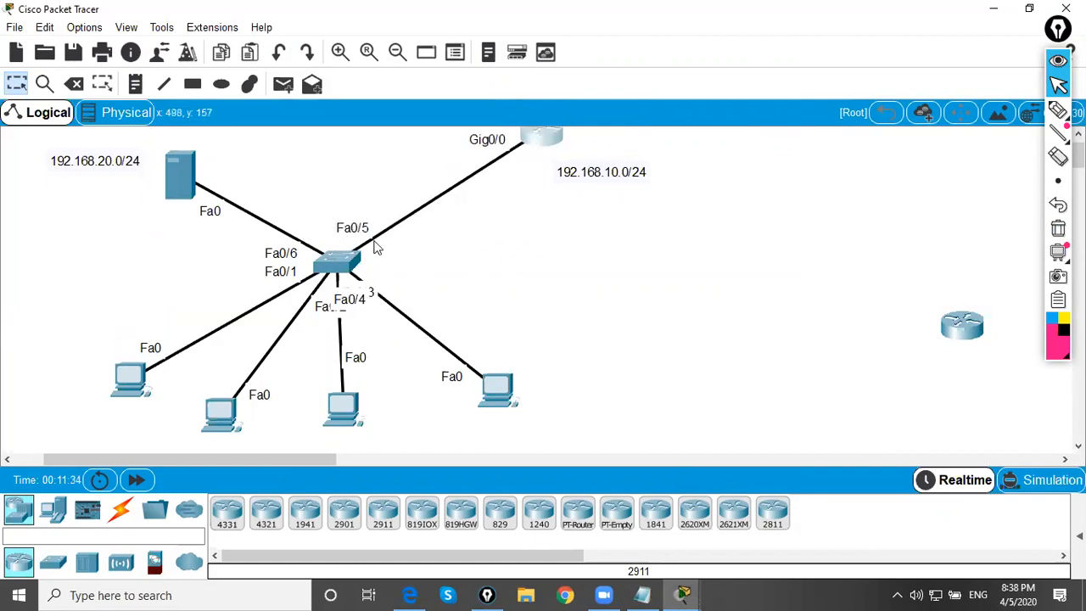
mouse_move(560, 150)
mouse_down()
mouse_move(528, 168)
mouse_move(544, 157)
mouse_up()
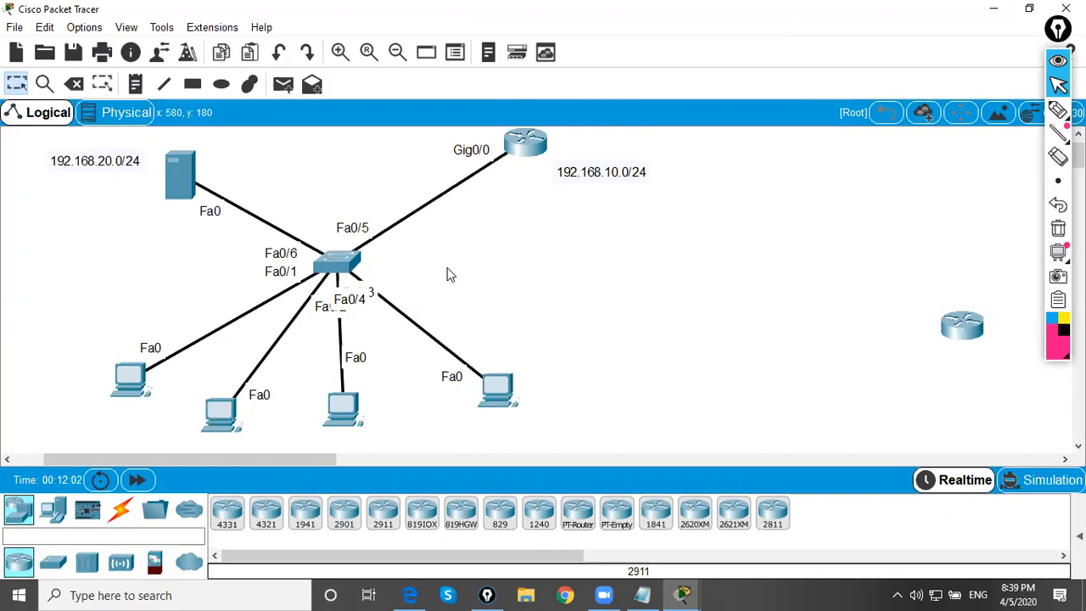
Open the switch's command line and arrange its window and the topology so both can be seen
click(335, 259)
drag(453, 76, 650, 105)
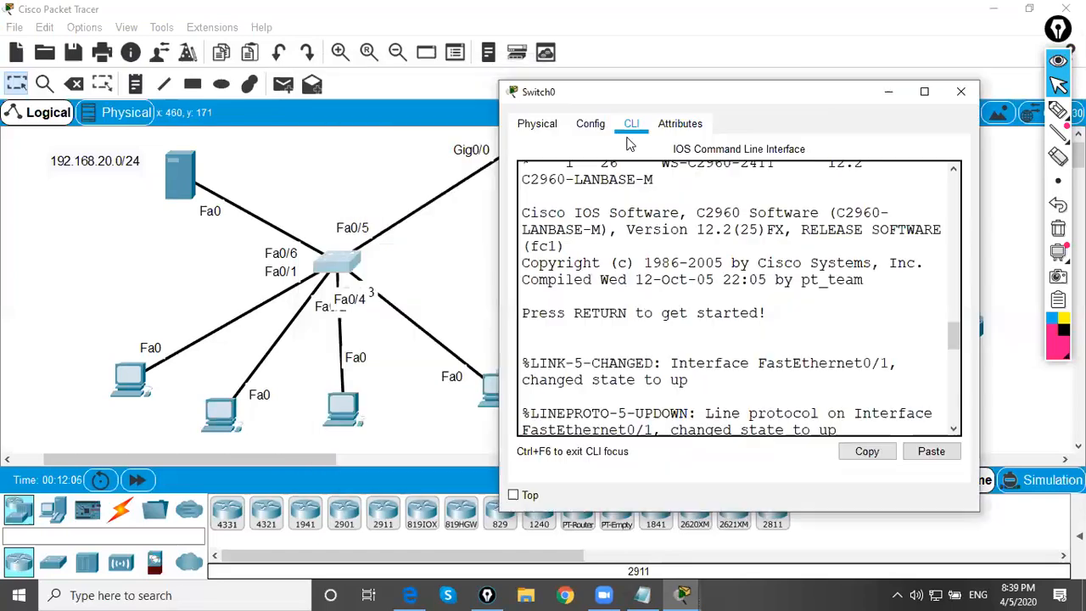
drag(293, 458, 325, 459)
click(239, 264)
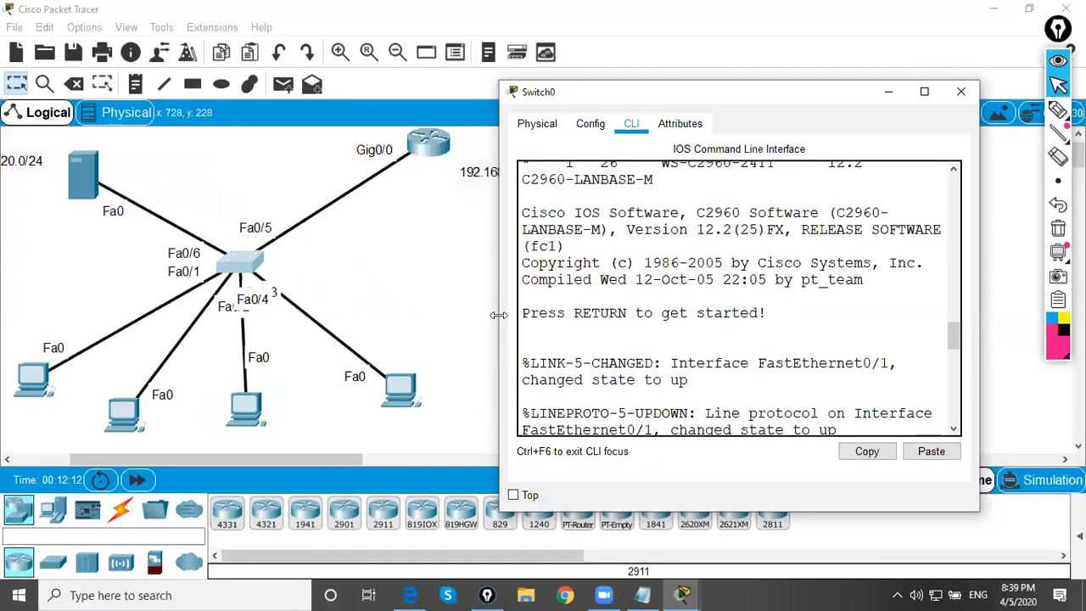
drag(498, 315, 230, 315)
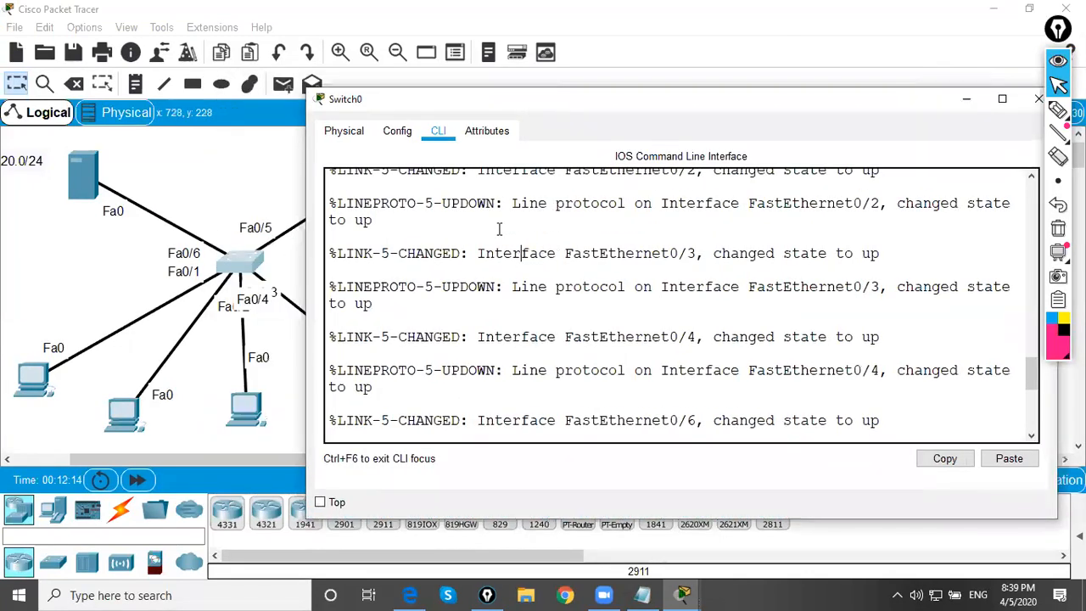
scroll(499, 229, down, 5)
Enter global configuration mode on the switch and set its hostname to SW1
text(conf   t)
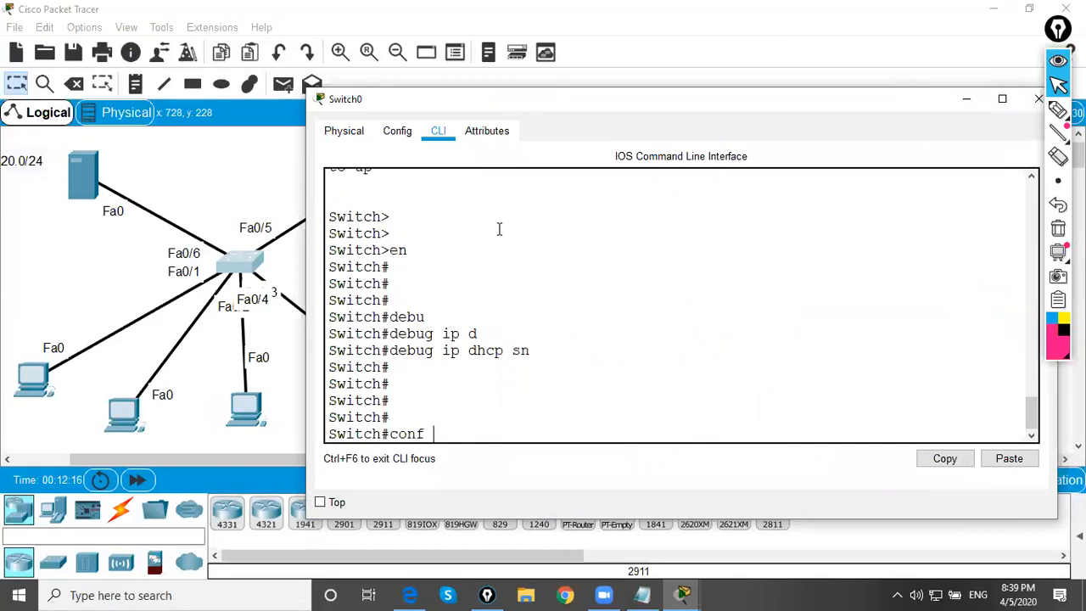
key(Return)
text(hostname SW1)
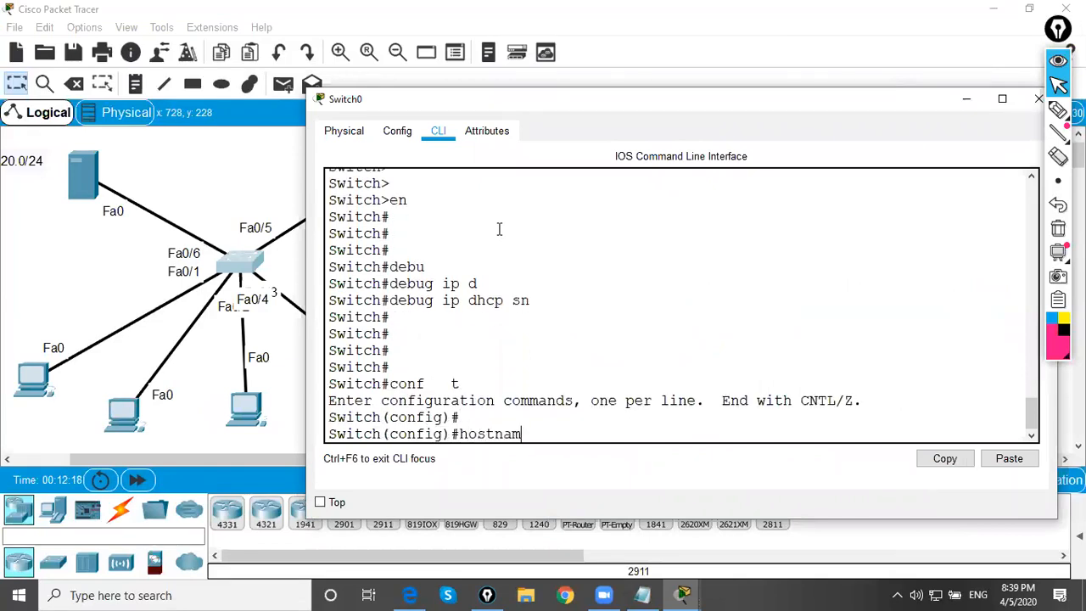
key(Return)
key(Return)
Enable DHCP snooping globally on the switch with ip dhcp snooping
text(ipdh)
key(BackSpace)
key(BackSpace)
text(dhcp sn)
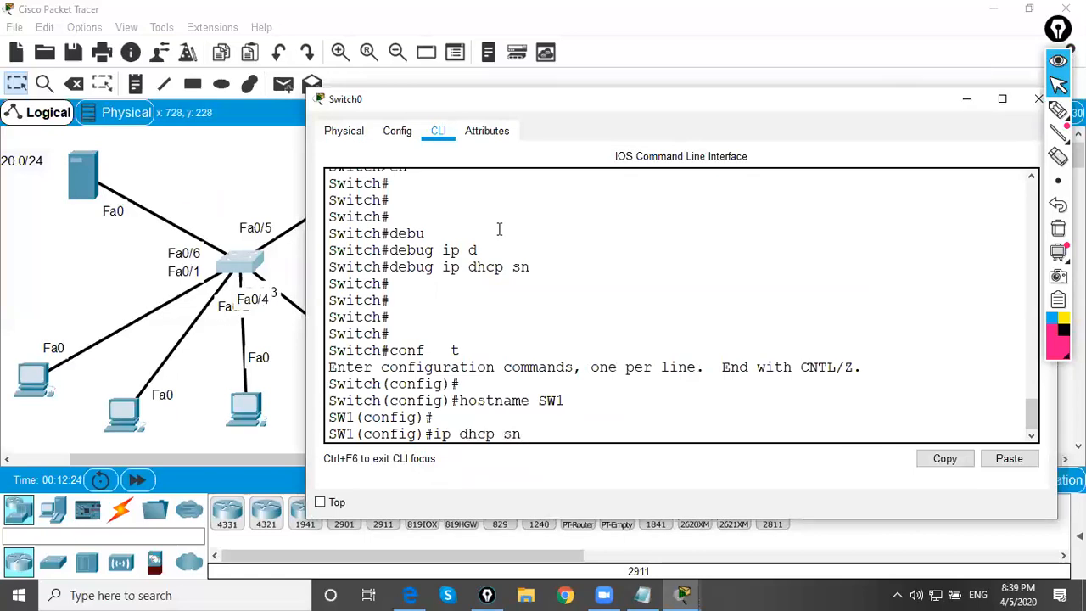
key(Tab)
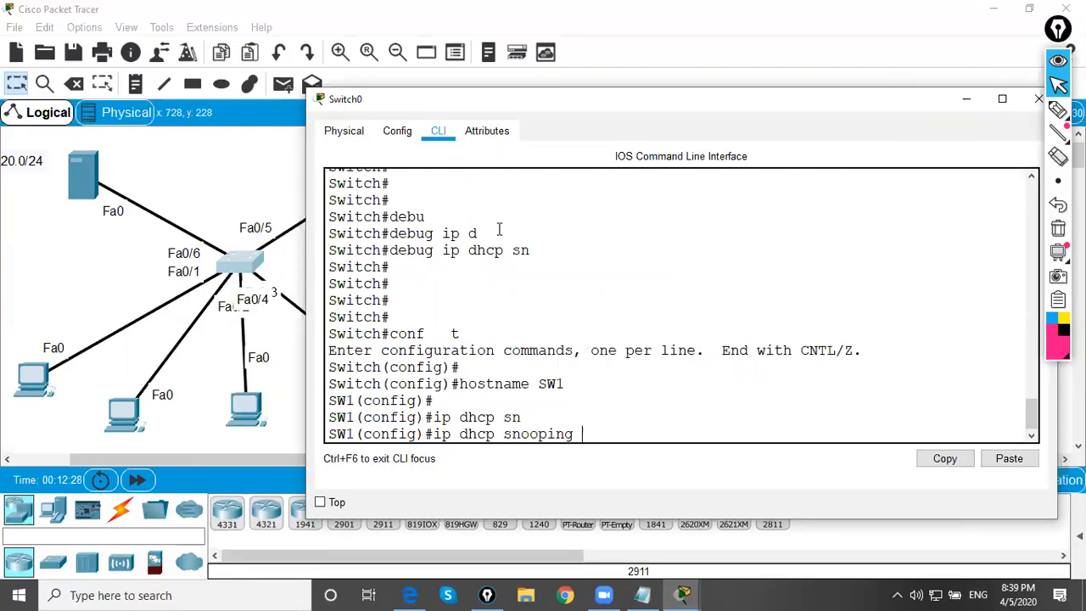
key(Return)
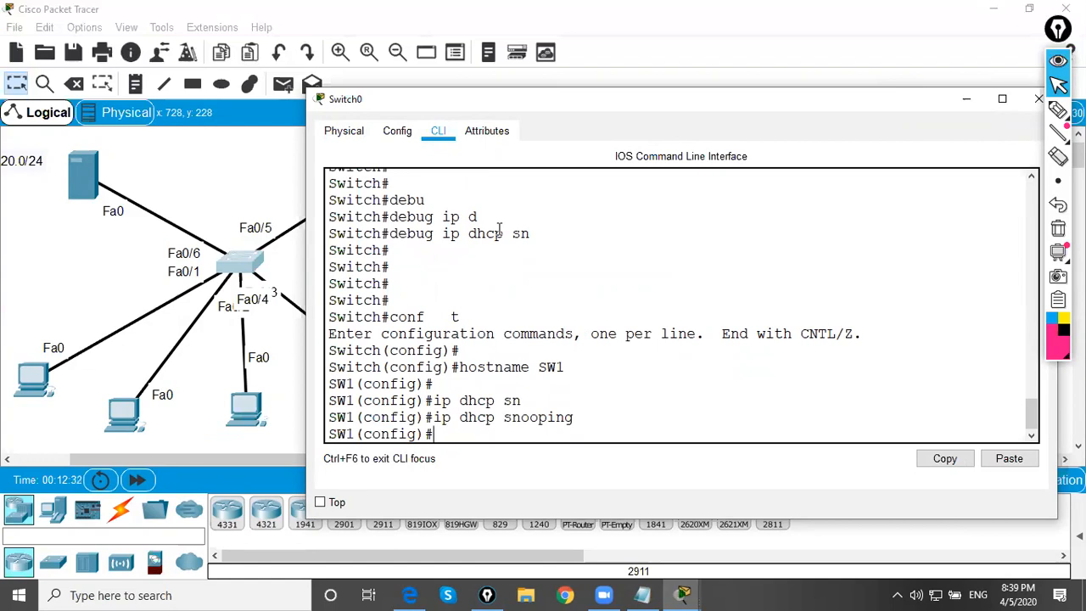
List the switch's interfaces with do sh ip int br in a maximized window and highlight the FastEthernet0/5 row
text(do sh ip int br)
key(Return)
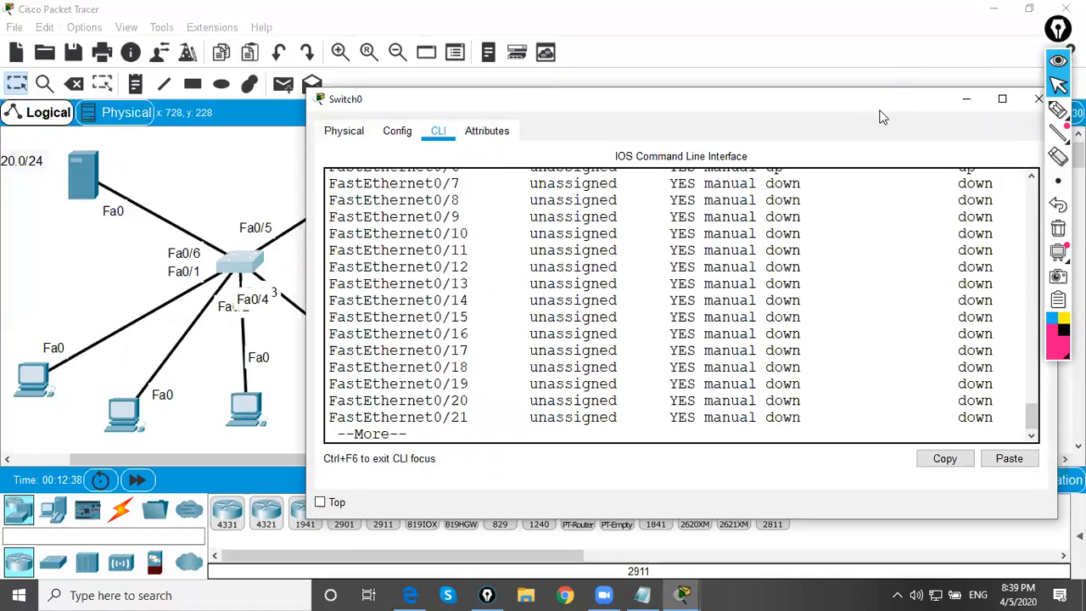
click(1003, 98)
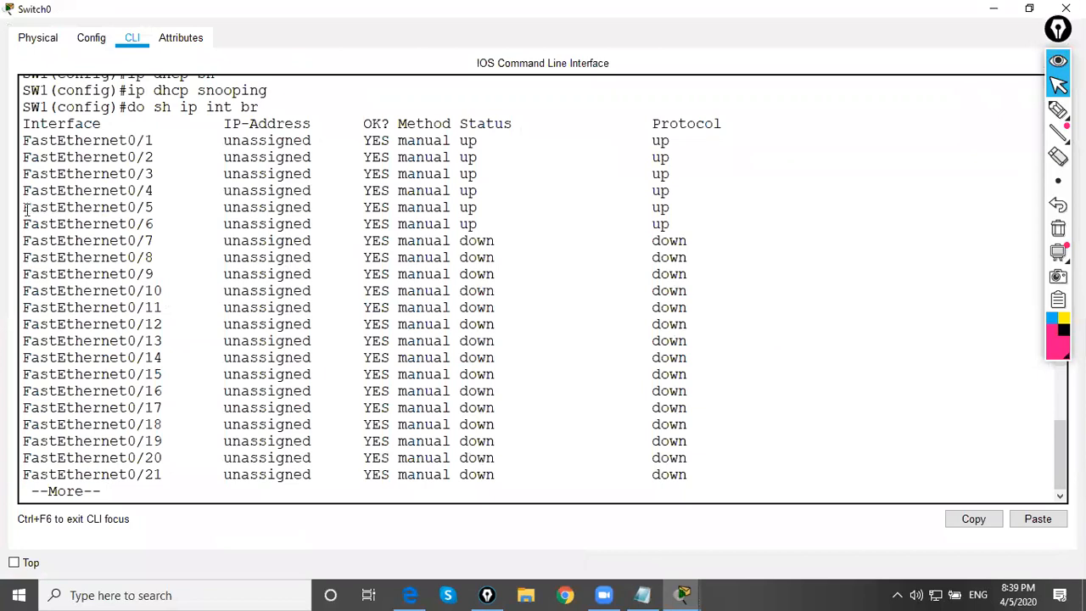
drag(23, 208, 679, 209)
click(139, 358)
Page through the rest of the interface list and review the FastEthernet and GigabitEthernet port ranges
key(Return)
key(Return)
key(Return)
key(Return)
key(Return)
key(Return)
key(Return)
key(Return)
key(Return)
key(Return)
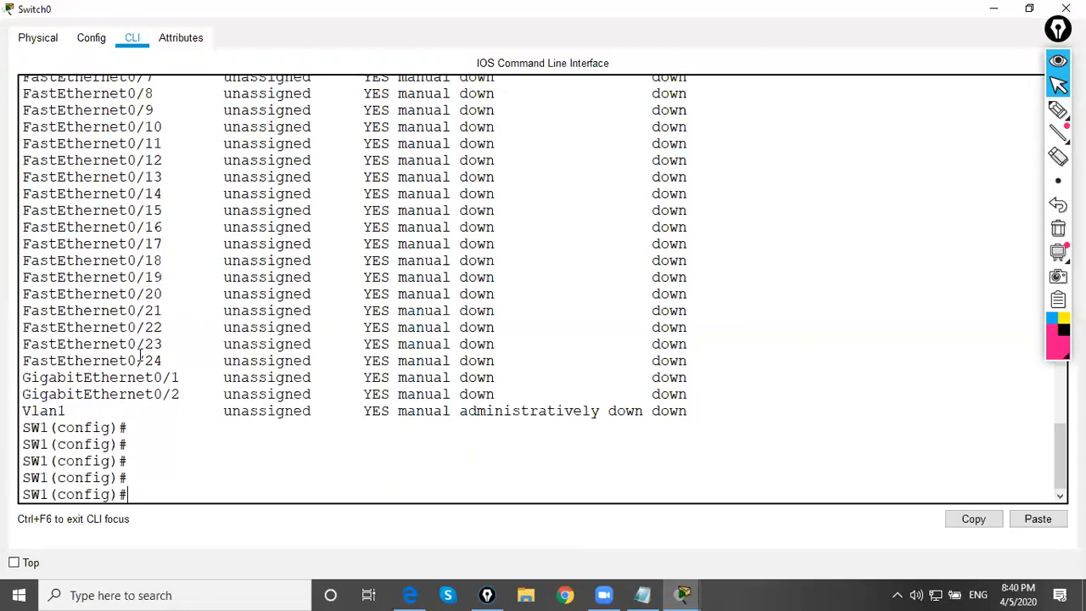
drag(196, 399, 94, 237)
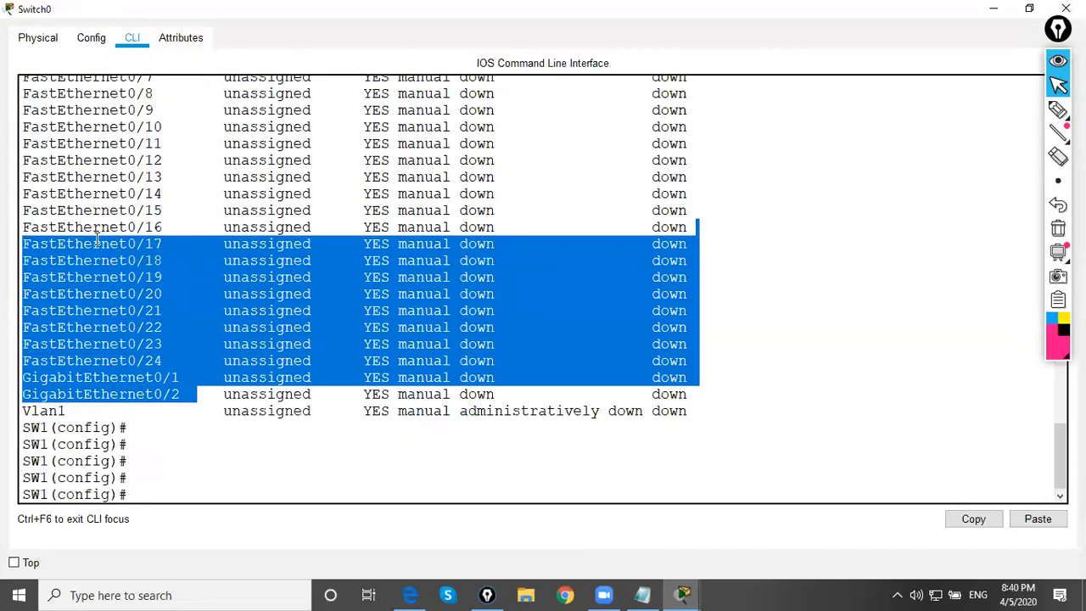
click(93, 238)
scroll(117, 250, up, 3)
scroll(117, 251, up, 1)
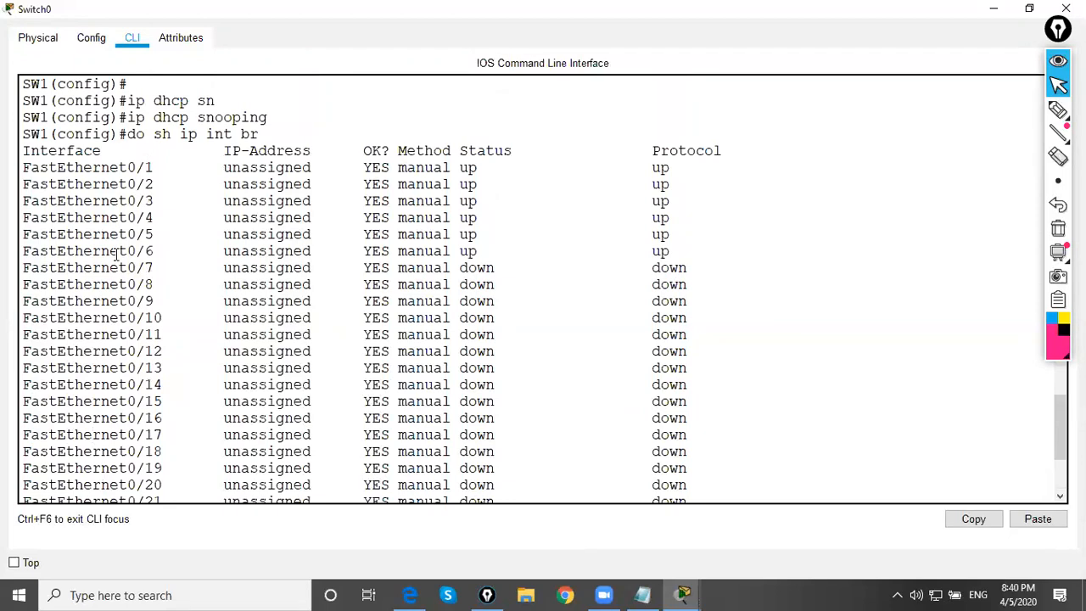
scroll(116, 254, down, 4)
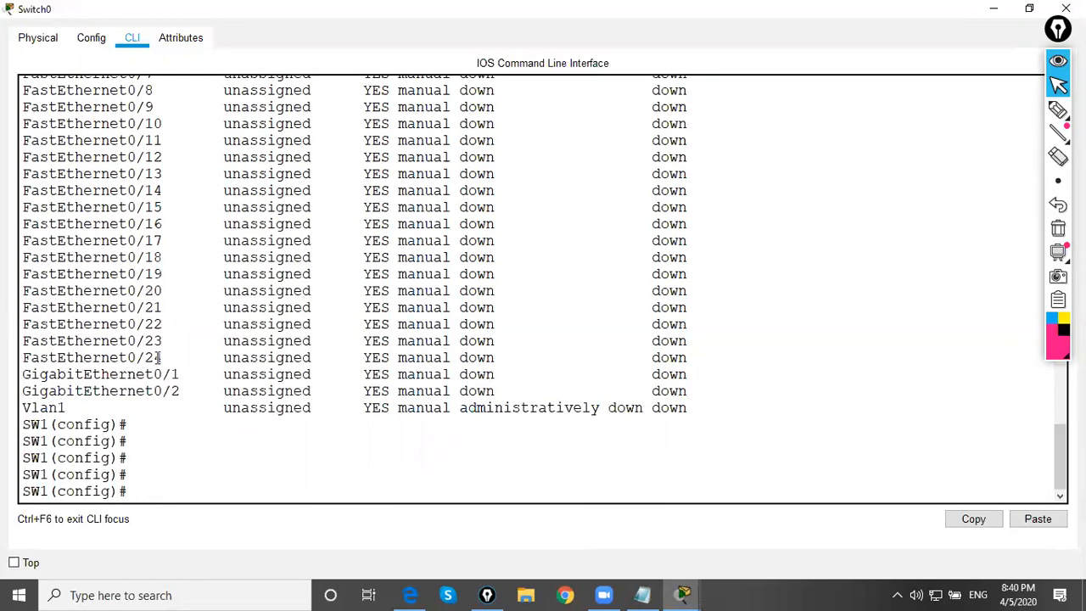
Open interface range configuration for f0/1-4, f0/6-24 and gig0/1-2, leaving out f0/5
key(Return)
text(conf t)
key(Return)
text(int range )
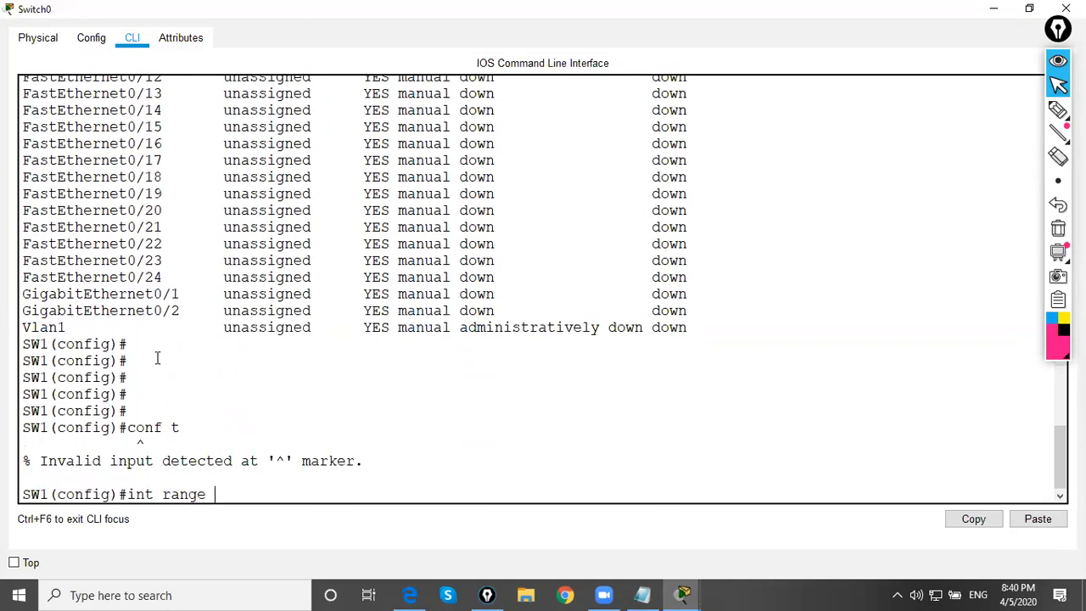
text(f0/1-4, f0/6-24, gig0/1-2)
key(Return)
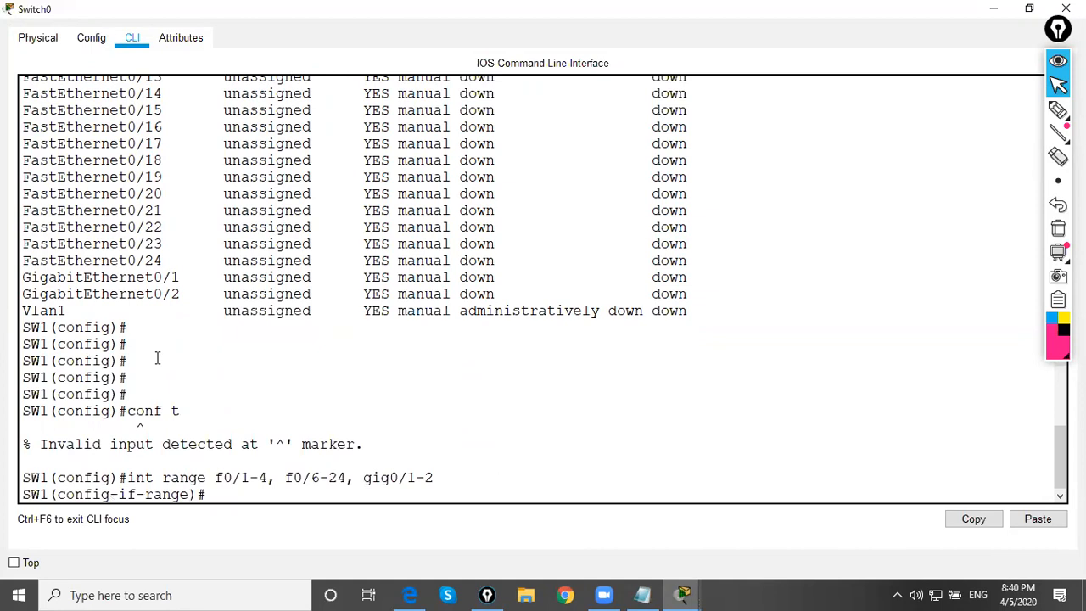
Check the available snooping options and make the selected port range untrusted with no ip dhcp snooping trust
text(ip)
key(BackSpace)
text(no ip dhcp snoop)
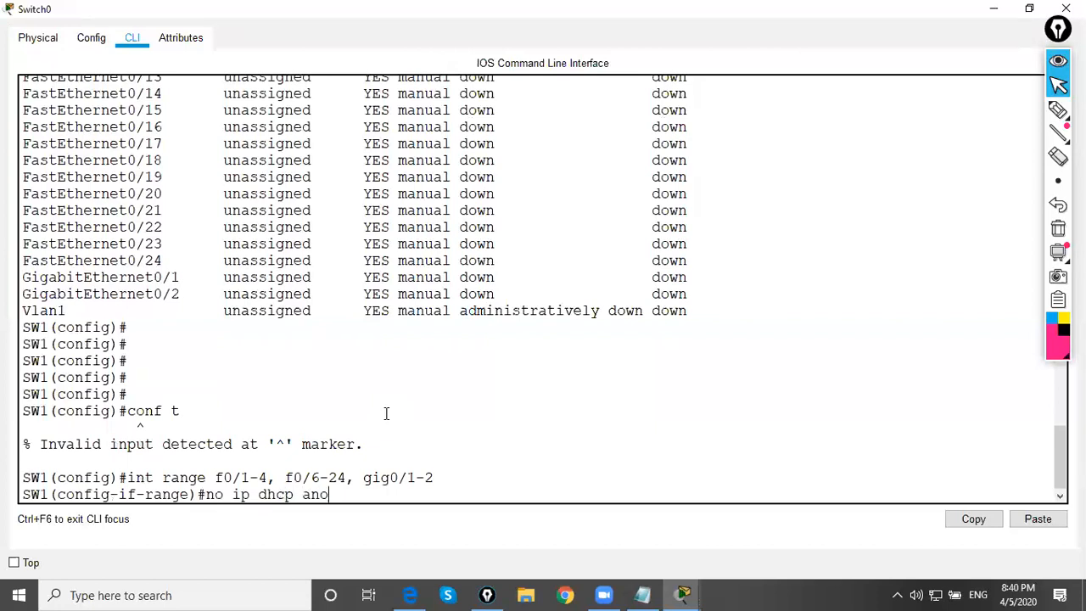
key(BackSpace)
key(BackSpace)
key(BackSpace)
key(BackSpace)
key(Tab)
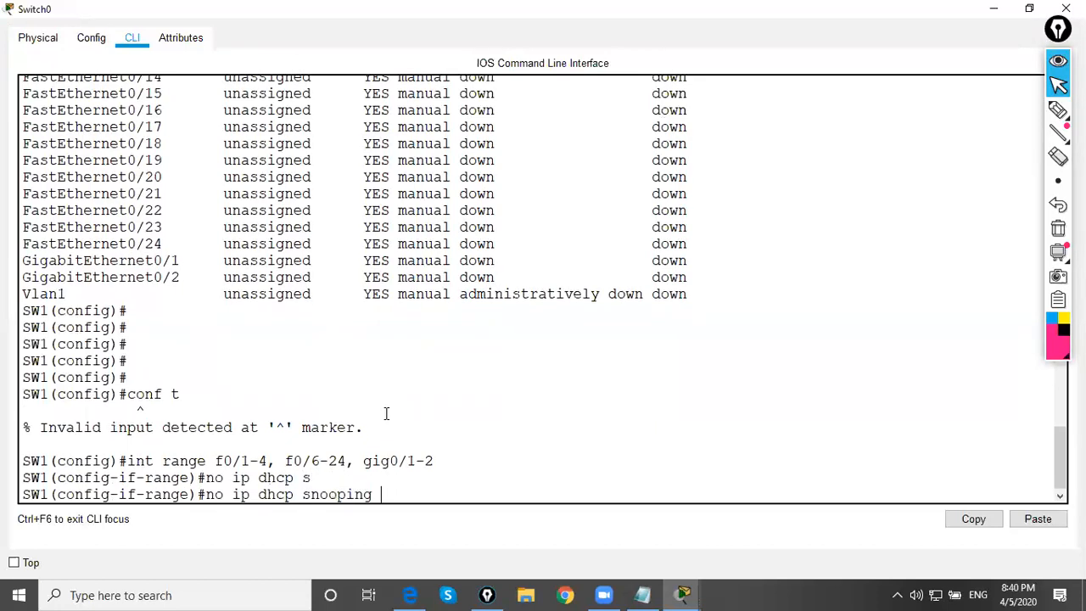
text(?)
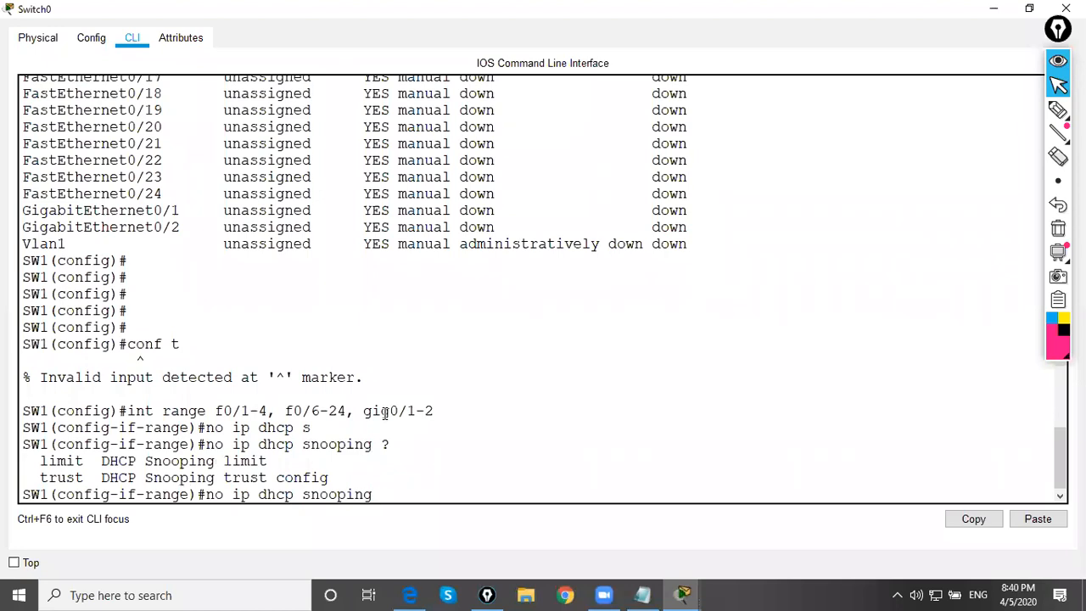
text(trs)
key(Tab)
key(BackSpace)
text(us)
key(Tab)
text(?)
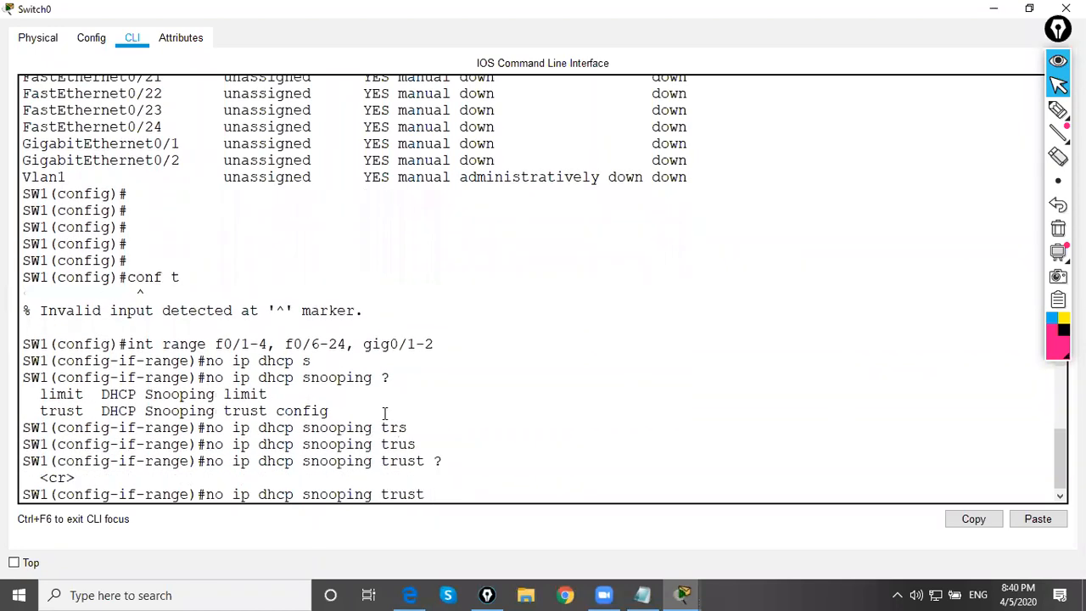
key(Return)
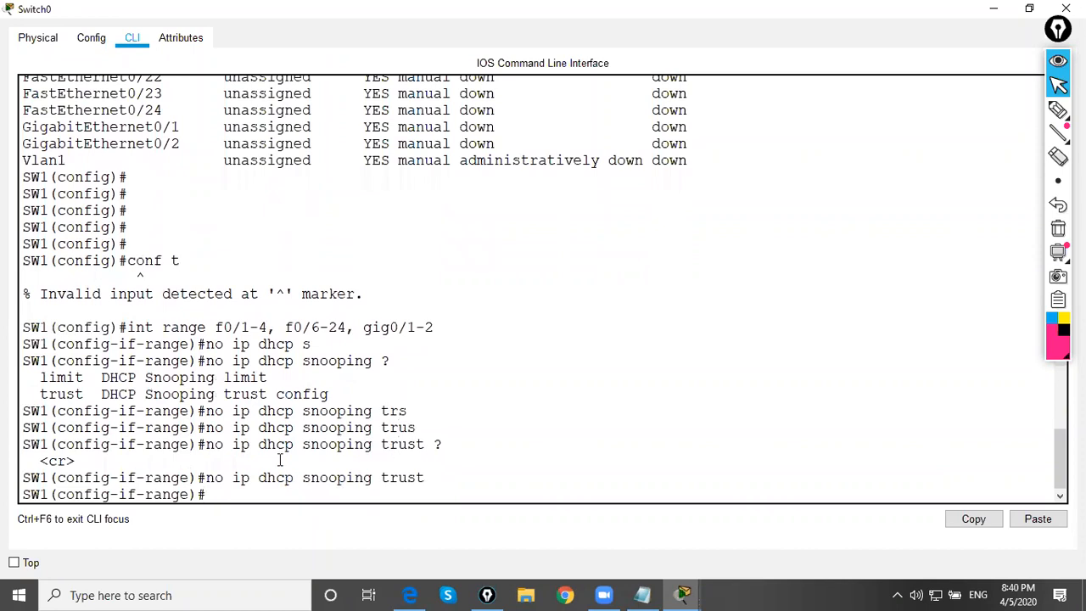
Highlight the interface range and the no ip dhcp snooping trust command to review them
drag(241, 482, 347, 489)
click(347, 481)
drag(243, 327, 461, 347)
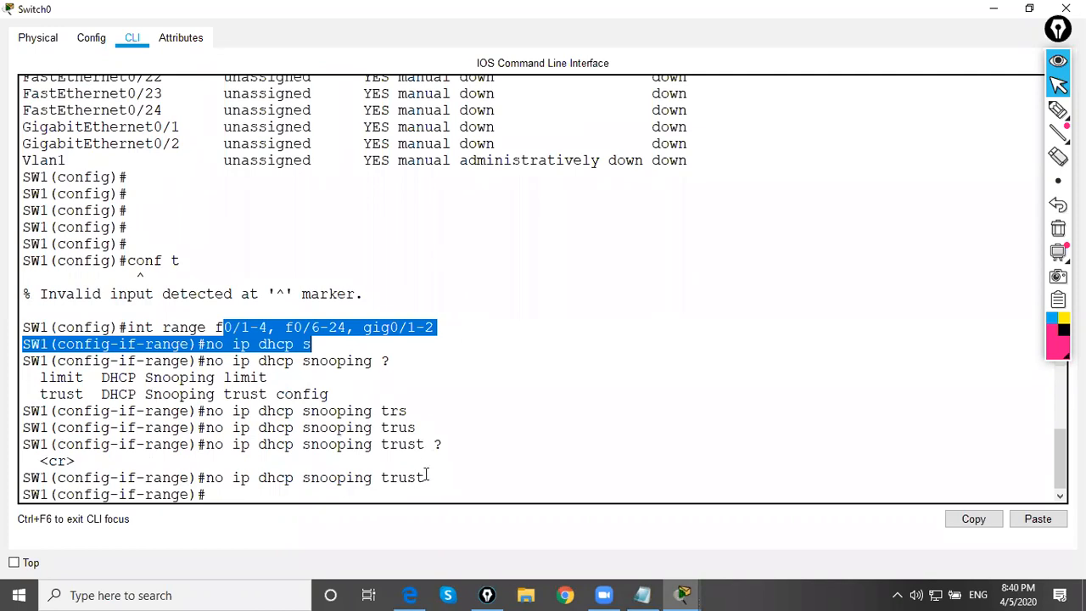
drag(425, 478, 209, 479)
click(245, 478)
Leave the range configuration and make interface f0/5 trusted with ip dhcp snooping trust
text(exit)
key(Return)
text(int f0/5)
key(Return)
text(ip dhcp)
key(Tab)
text(sn)
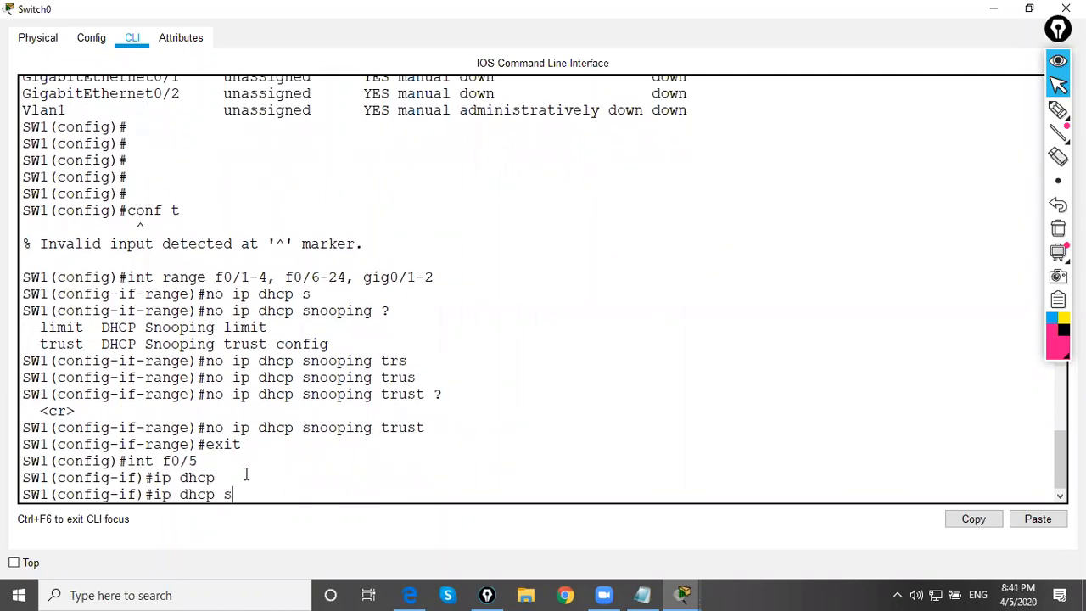
key(Tab)
text(tr)
key(Tab)
key(Return)
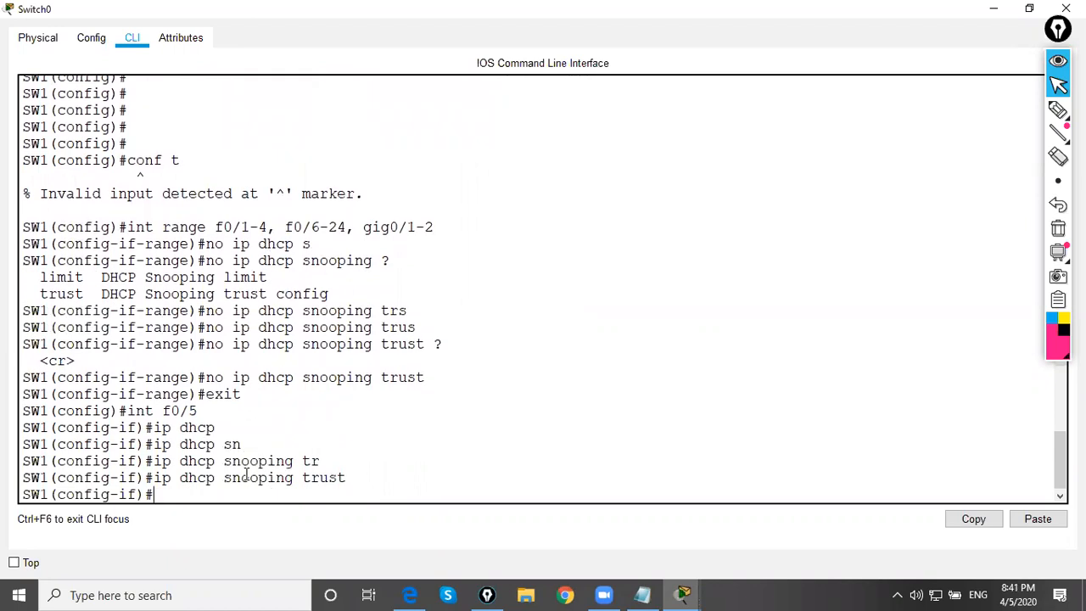
Review the trust command on f0/5 against the no-trust command on the other port range by highlighting them
drag(179, 478, 390, 471)
click(390, 471)
drag(188, 218, 441, 234)
drag(207, 378, 463, 377)
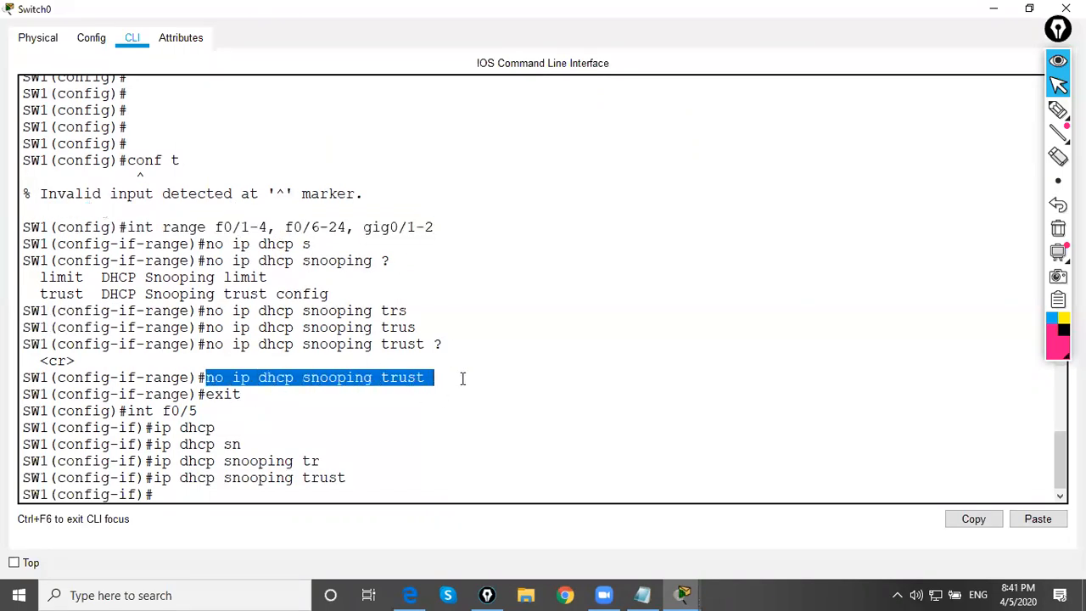
click(387, 425)
Return to privileged mode, check the snooping show options and run sh ip dhcp snooping database
text(end)
key(Return)
text(s)
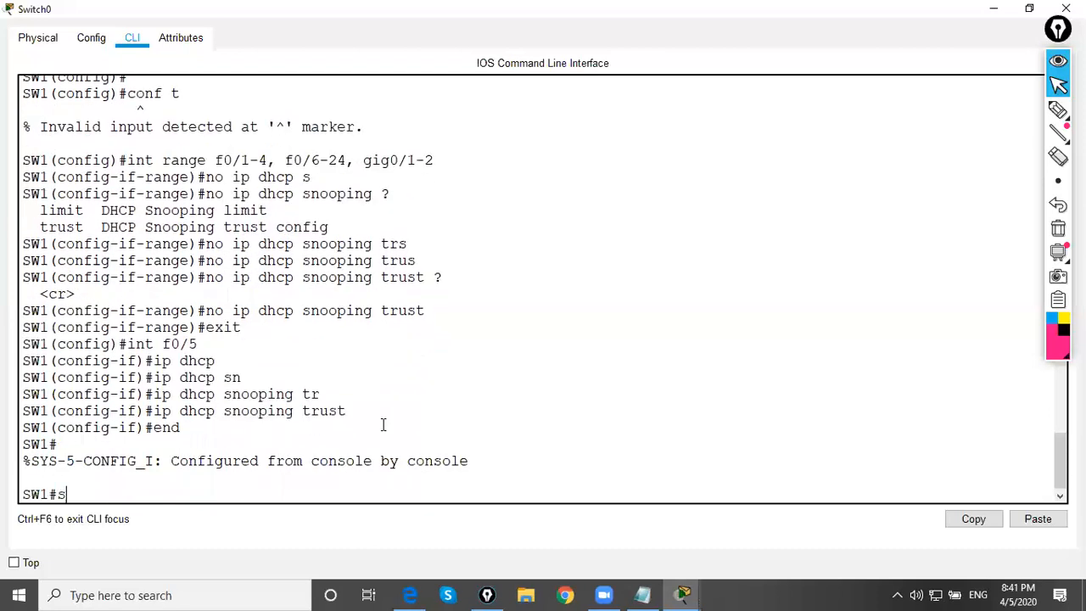
text(h ip dhc)
key(Tab)
text(sn)
key(BackSpace)
text(n)
key(Tab)
text(tr)
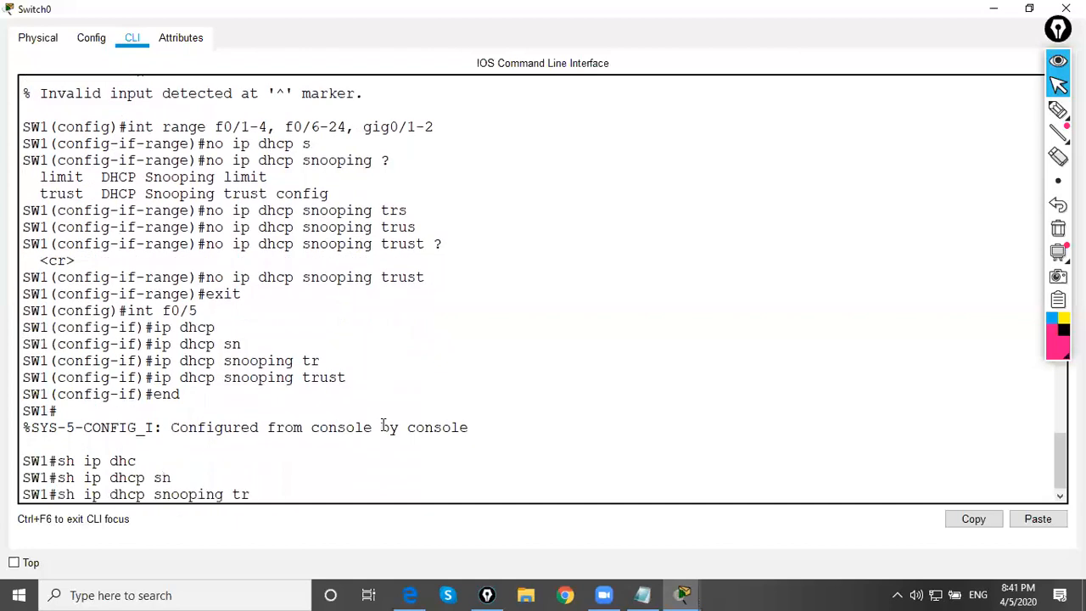
key(Tab)
key(BackSpace)
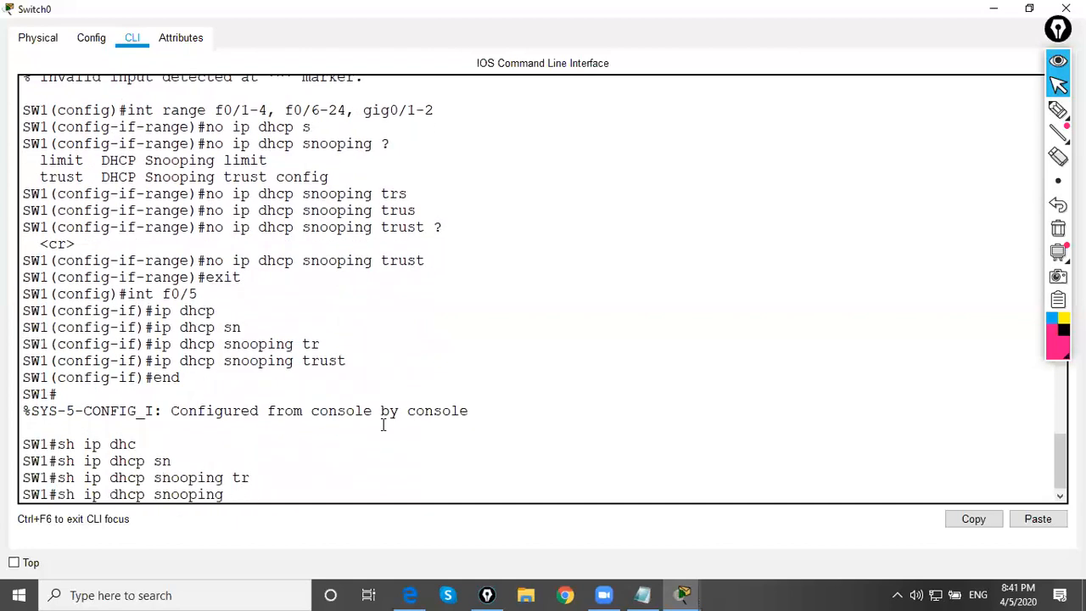
text(?)
text(da)
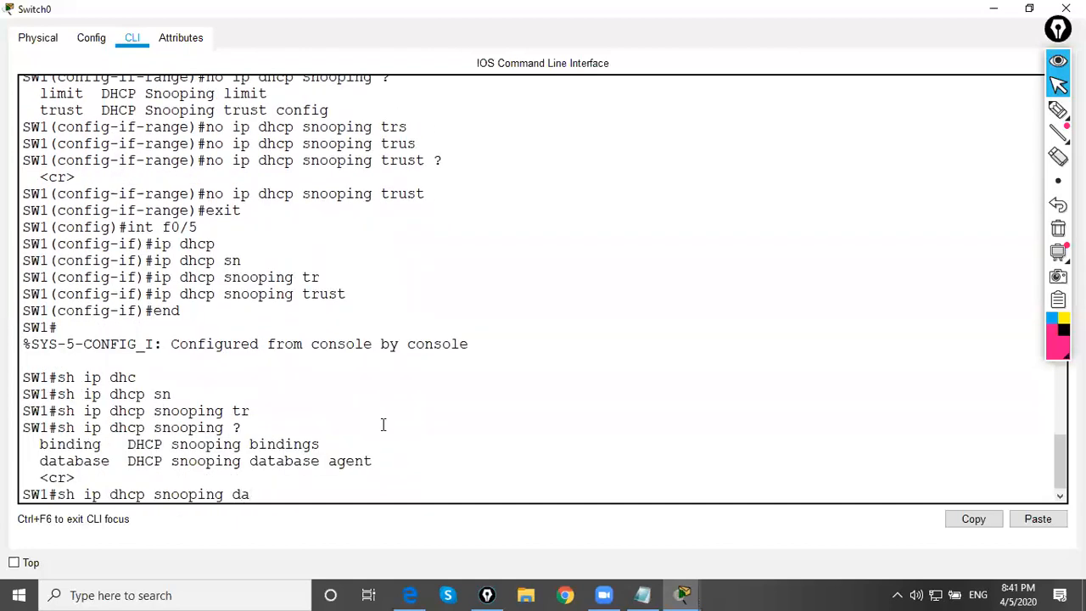
key(Tab)
key(Return)
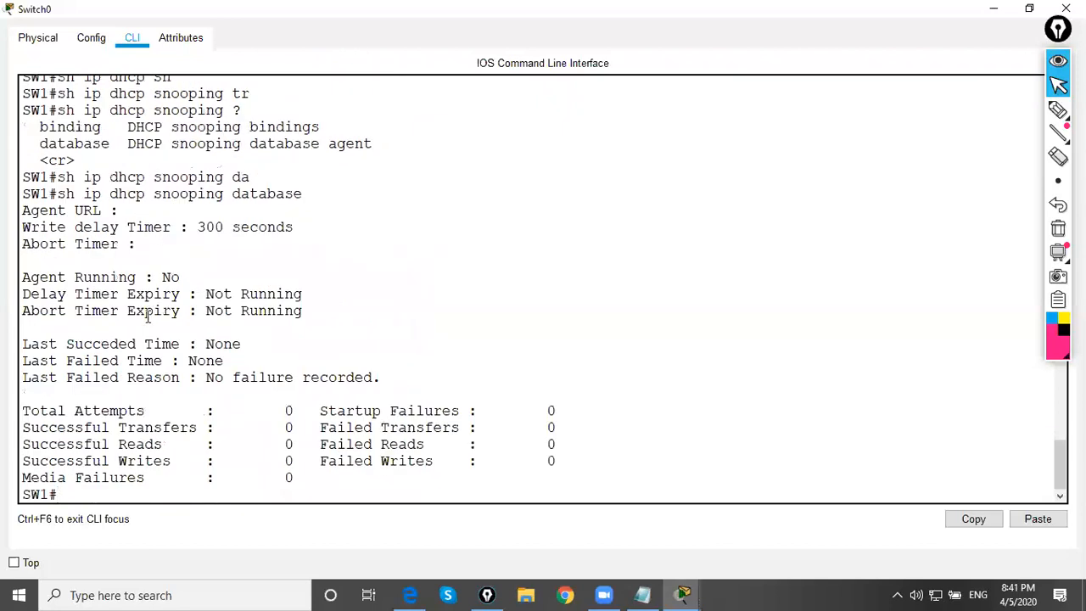
Examine the agent, timer, transfer and failure entries in the snooping database output
drag(83, 203, 222, 386)
click(232, 396)
drag(328, 397, 477, 416)
drag(319, 431, 448, 437)
click(159, 408)
key(Return)
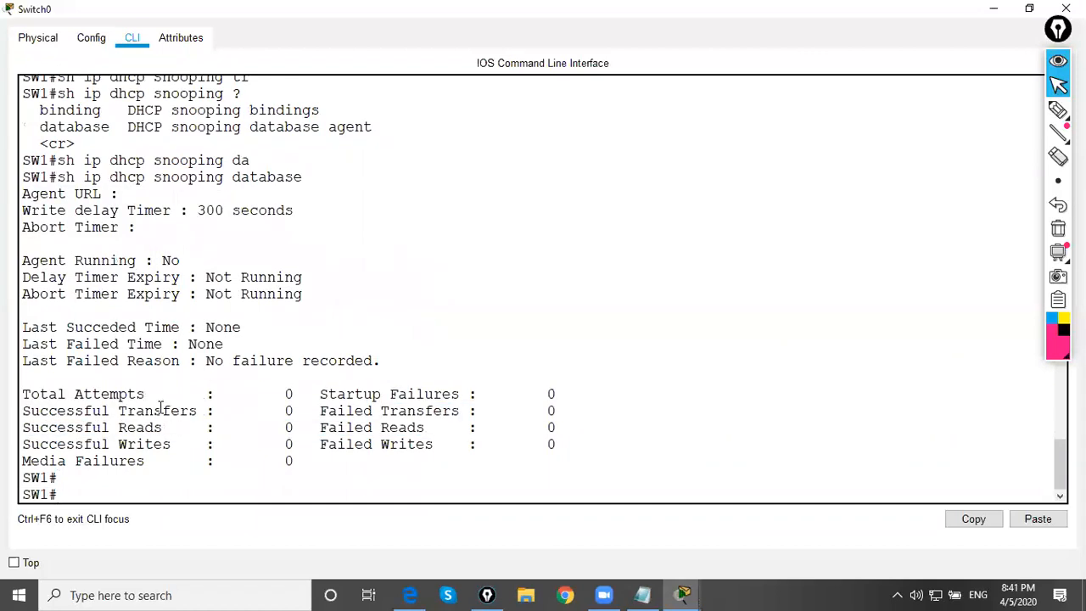
Check the options for sh ip dhcp snooping binding on SW1 and run the command
key(Up)
key(BackSpace)
key(BackSpace)
key(BackSpace)
key(BackSpace)
key(BackSpace)
key(BackSpace)
key(BackSpace)
key(BackSpace)
text(b)
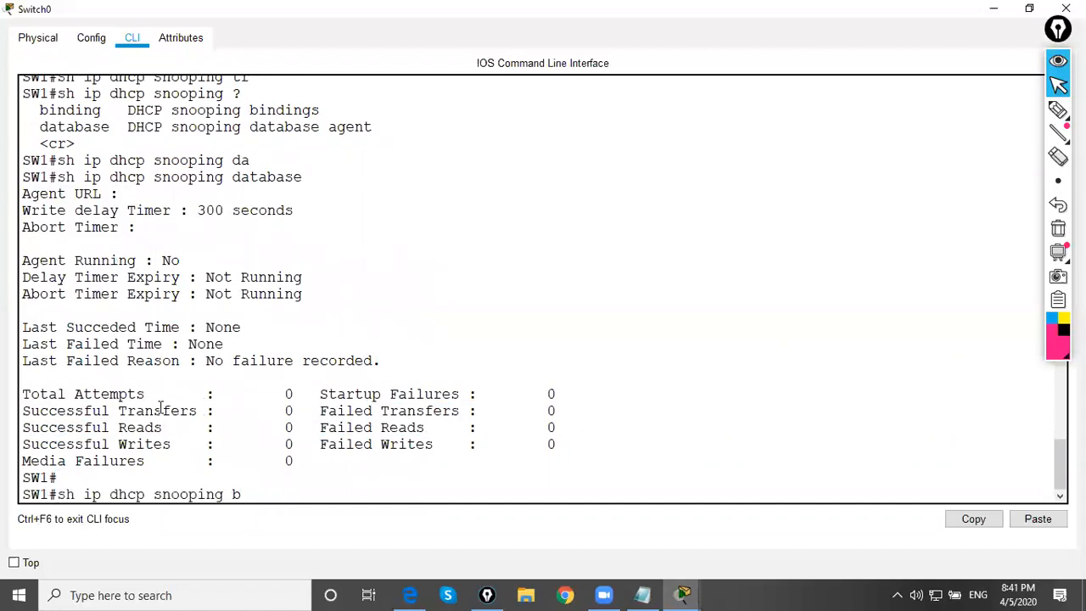
text(i)
key(Tab)
text(?)
key(Return)
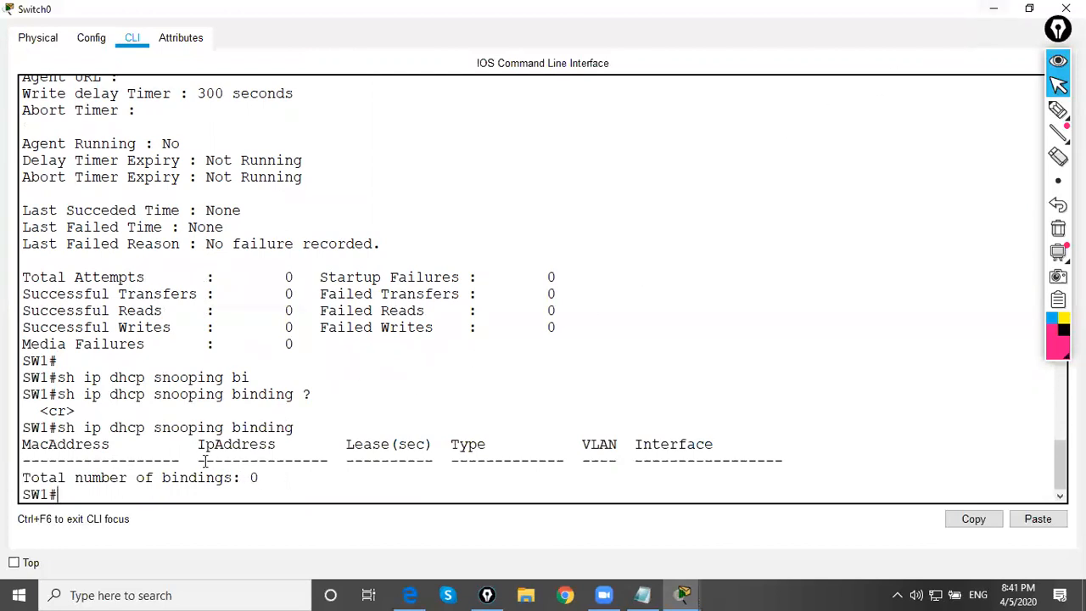
List the available sh ip dhcp sub-options on SW1
key(Up)
key(BackSpace)
key(BackSpace)
key(BackSpace)
key(BackSpace)
key(BackSpace)
key(BackSpace)
key(BackSpace)
key(BackSpace)
key(BackSpace)
key(BackSpace)
key(BackSpace)
key(BackSpace)
key(BackSpace)
key(BackSpace)
key(BackSpace)
key(BackSpace)
key(BackSpace)
text(?)
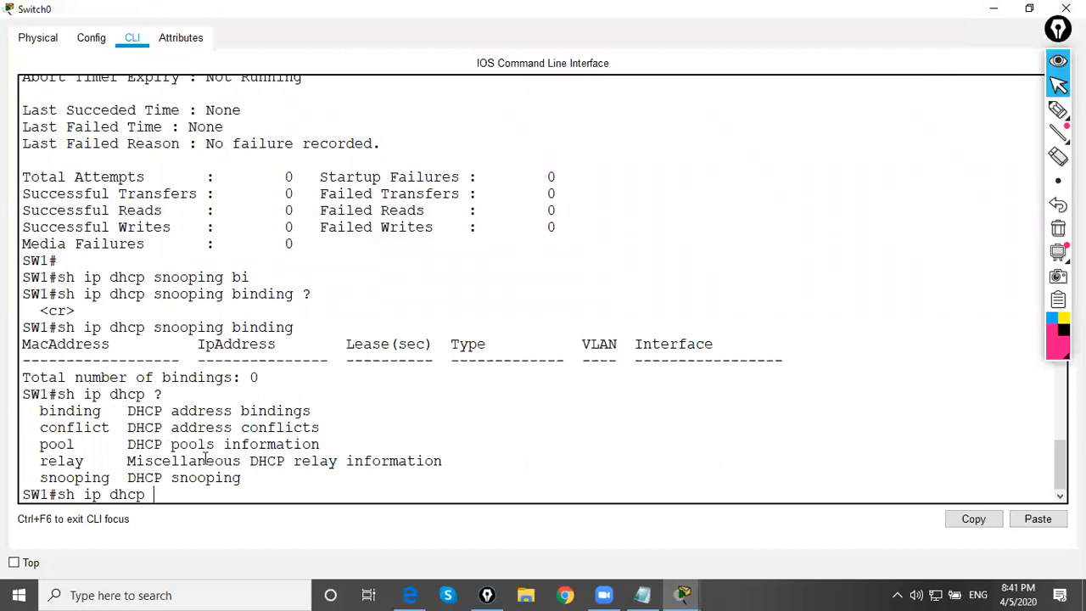
text(re)
Explore the DHCP relay show options and run sh ip dhcp relay information trusted-sources
key(Tab)
key(Return)
key(Up)
text(?)
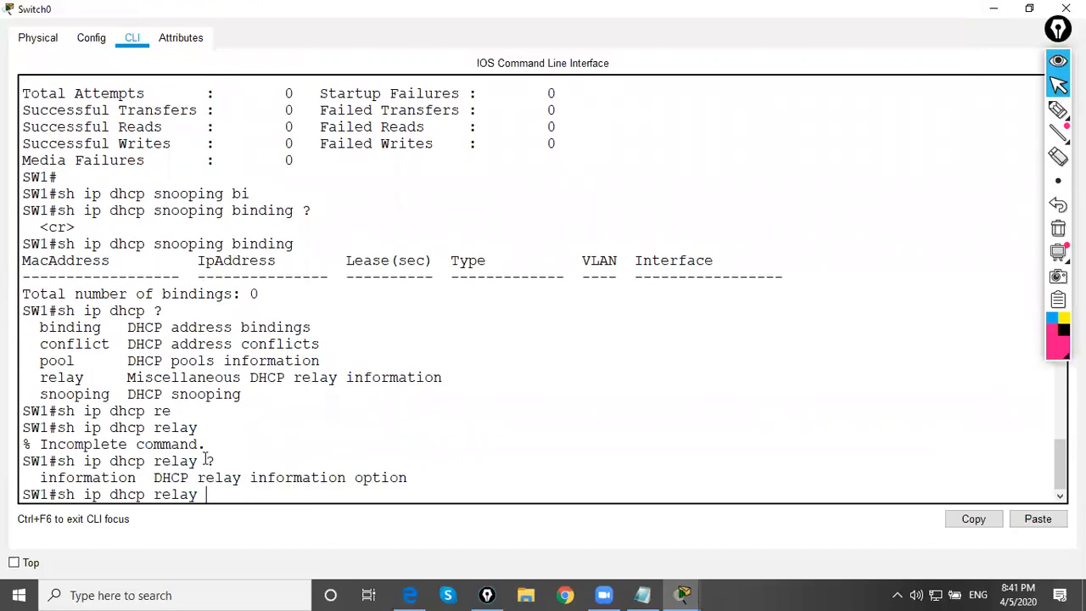
text(info)
key(Tab)
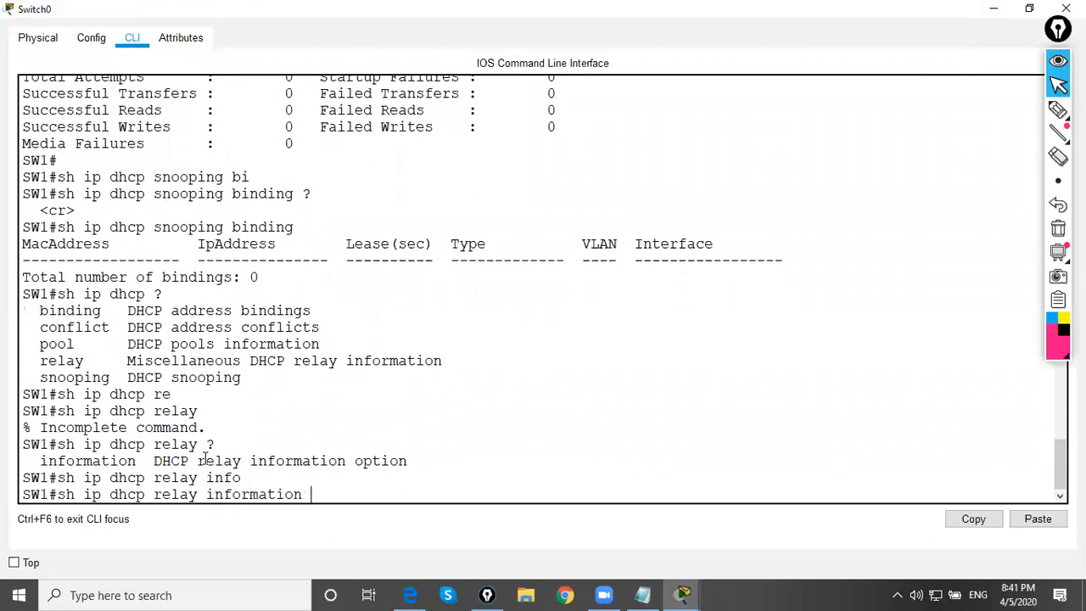
text(?)
text(tr)
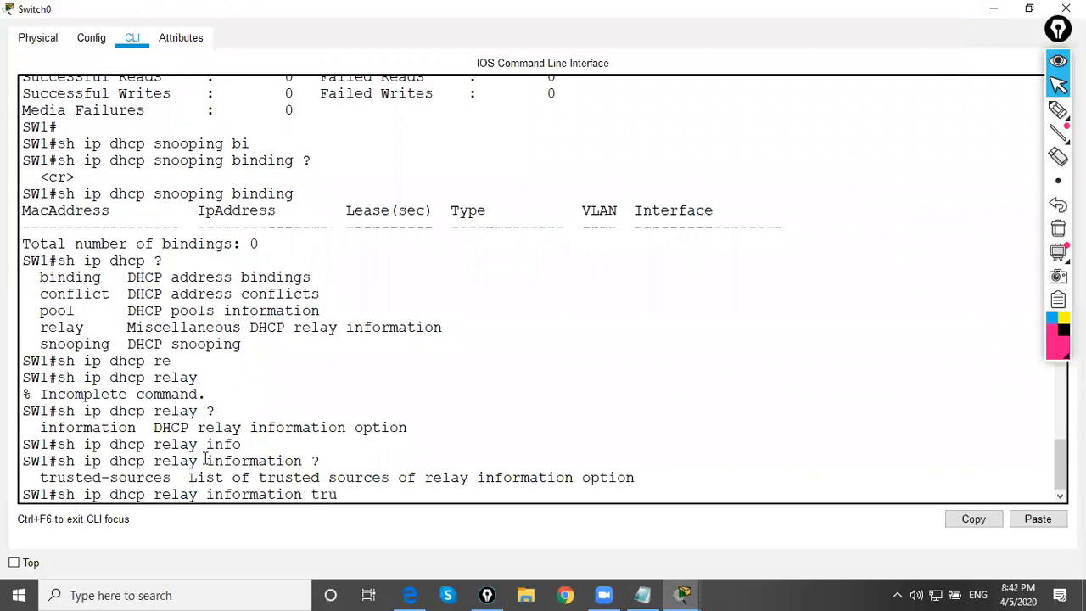
text(u)
key(Tab)
key(Return)
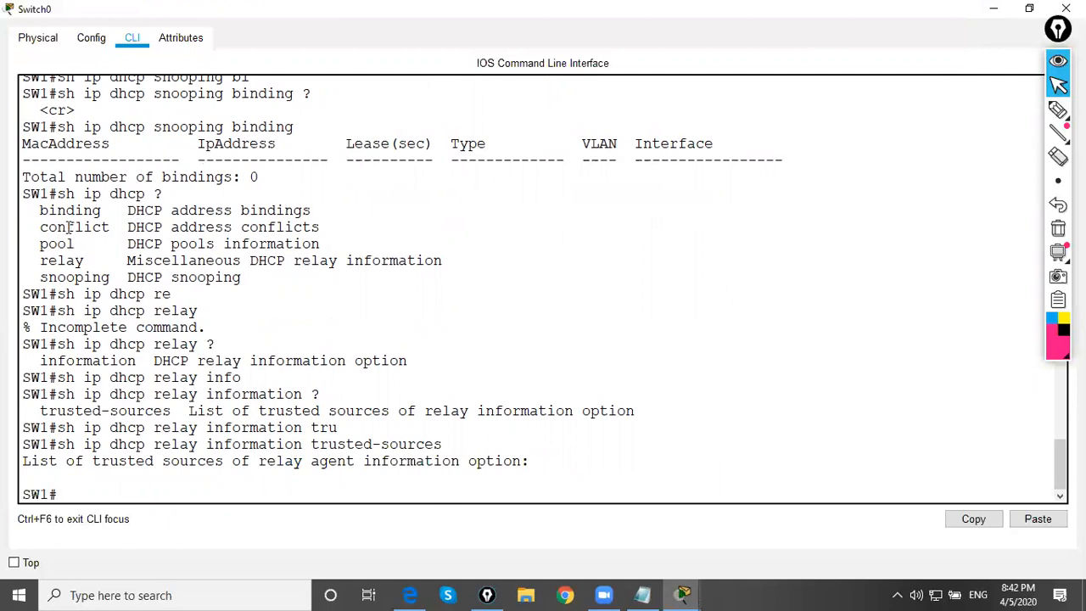
Review the binding, pool, relay and snooping entries in the sh ip dhcp help list by highlighting them
drag(34, 210, 100, 211)
drag(35, 242, 90, 244)
drag(30, 261, 95, 262)
drag(28, 280, 110, 279)
click(155, 278)
Try to run debug ip dhcp snooping without a sub-option on SW1
text(deb)
key(Tab)
text(ip dhc)
key(Tab)
text(sn)
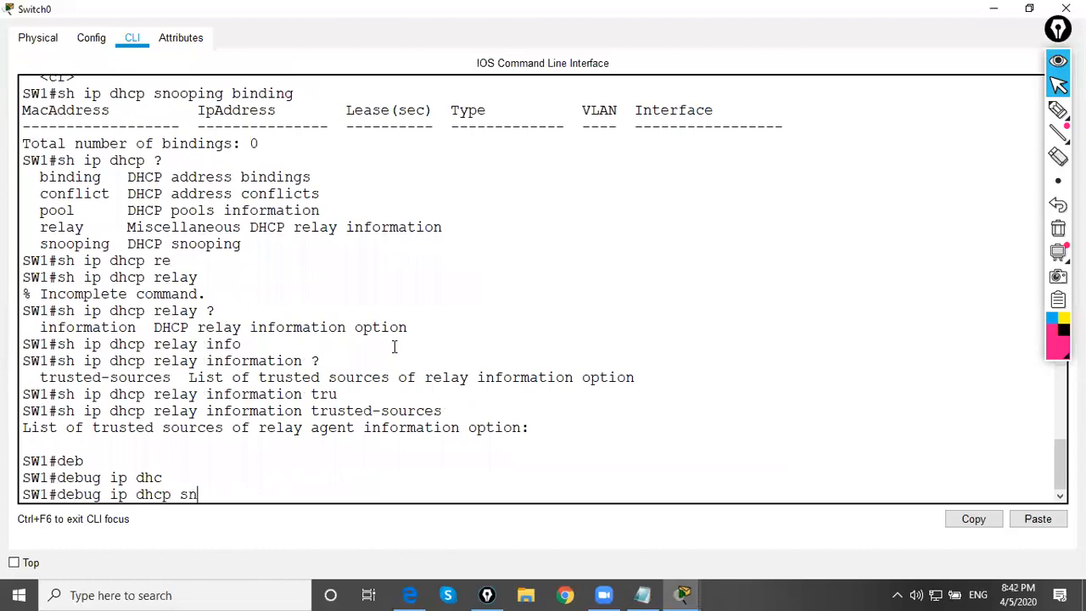
key(Tab)
key(Return)
List the snooping debug options and enable debug ip dhcp snooping event
key(Up)
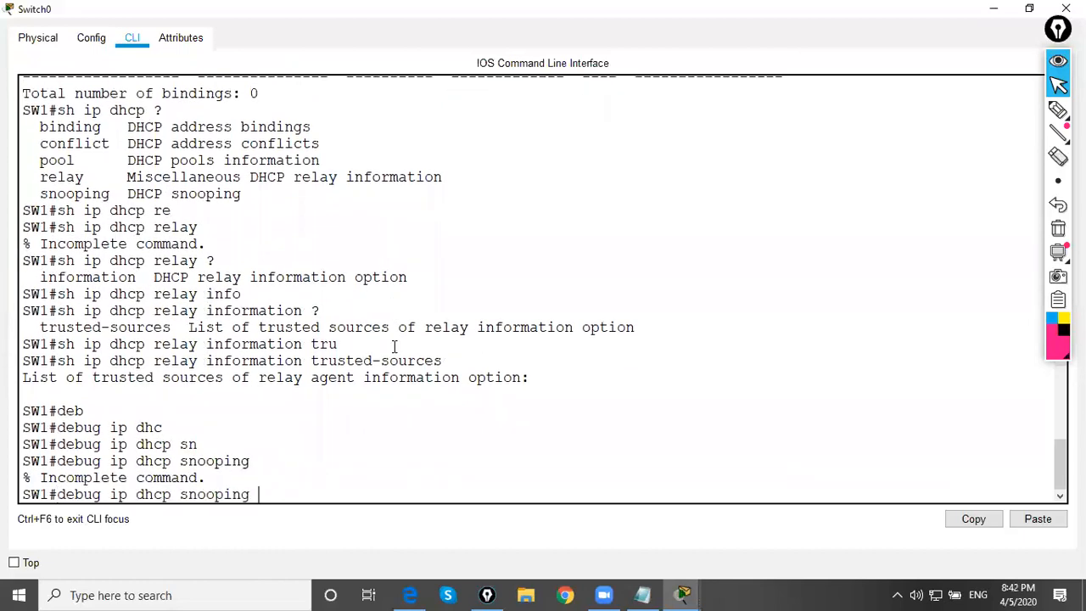
text(tr)
key(Tab)
key(BackSpace)
key(BackSpace)
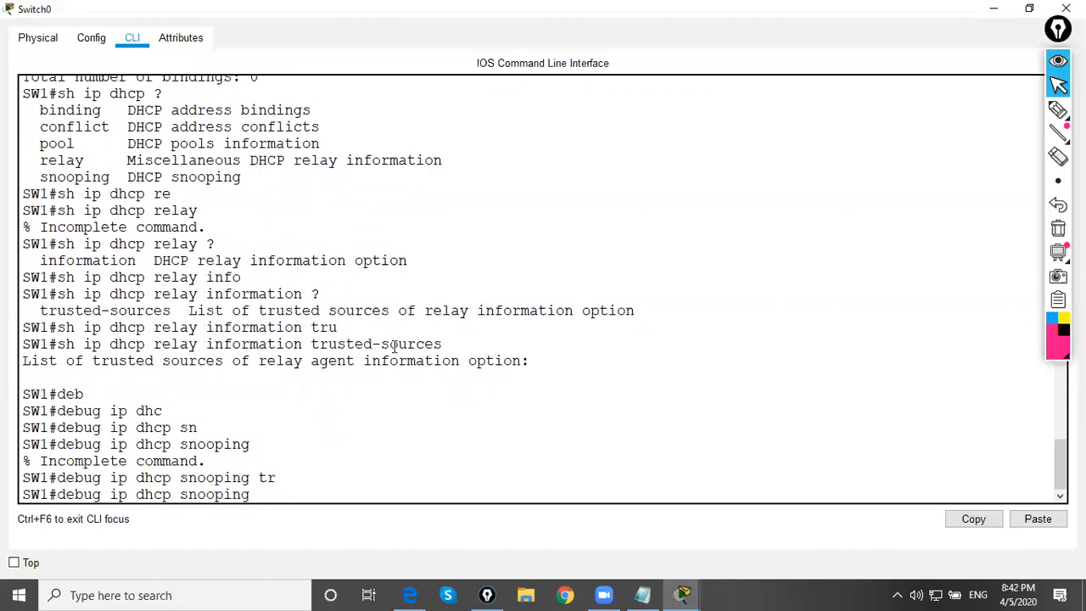
text(?ev)
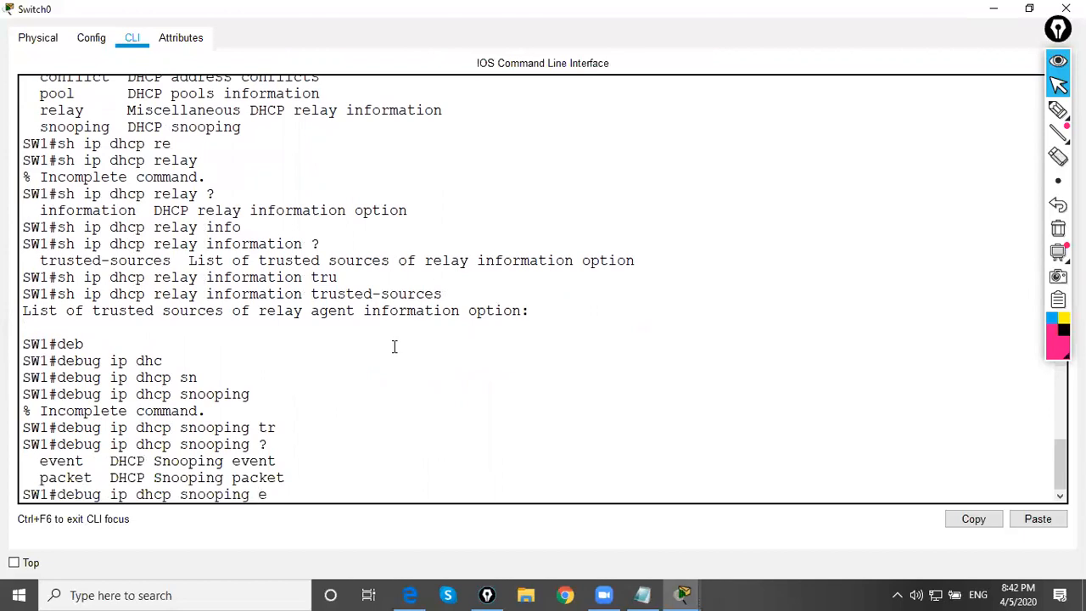
key(Tab)
key(Return)
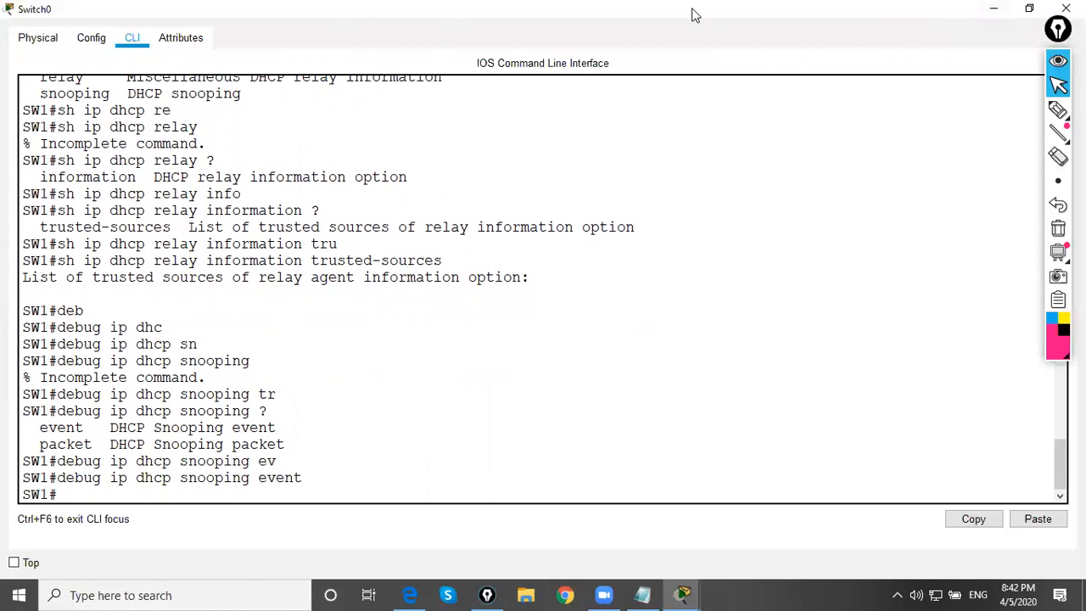
Return to the topology, request a DHCP address in PC0's IP configuration, and close PC0
key(alt+Tab)
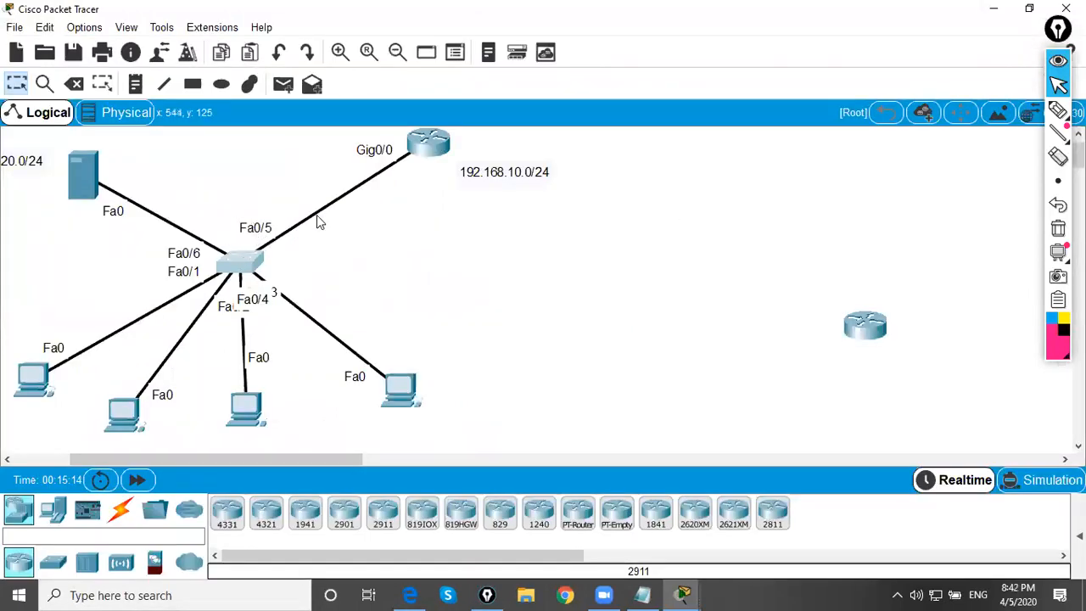
click(32, 377)
click(368, 170)
click(462, 197)
click(333, 197)
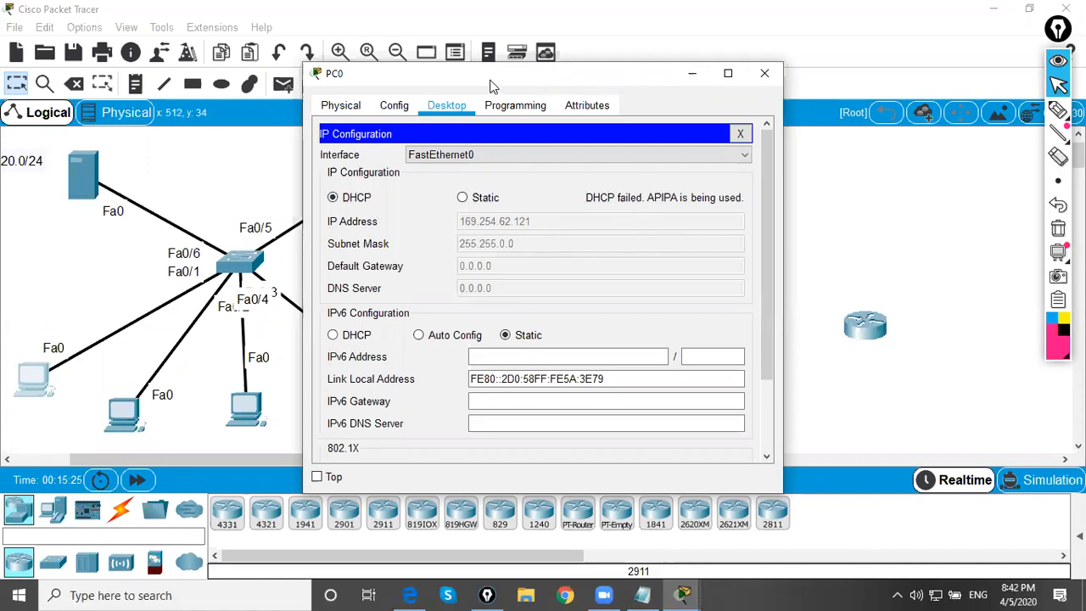
click(765, 78)
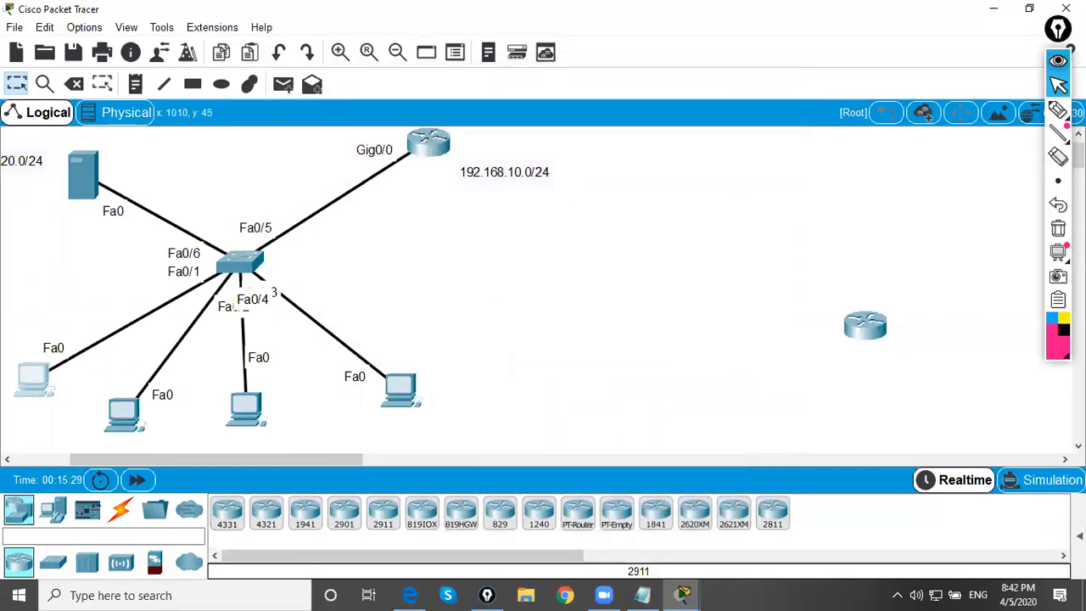
Annotate the topology with a circle around port Fa0/5 and an arrow from the router along its link toward the switch
click(1033, 111)
mouse_move(256, 220)
mouse_down()
mouse_move(240, 230)
mouse_move(286, 243)
mouse_move(261, 221)
mouse_up()
mouse_move(424, 155)
mouse_down()
mouse_move(373, 199)
mouse_move(393, 194)
mouse_up()
click(1059, 84)
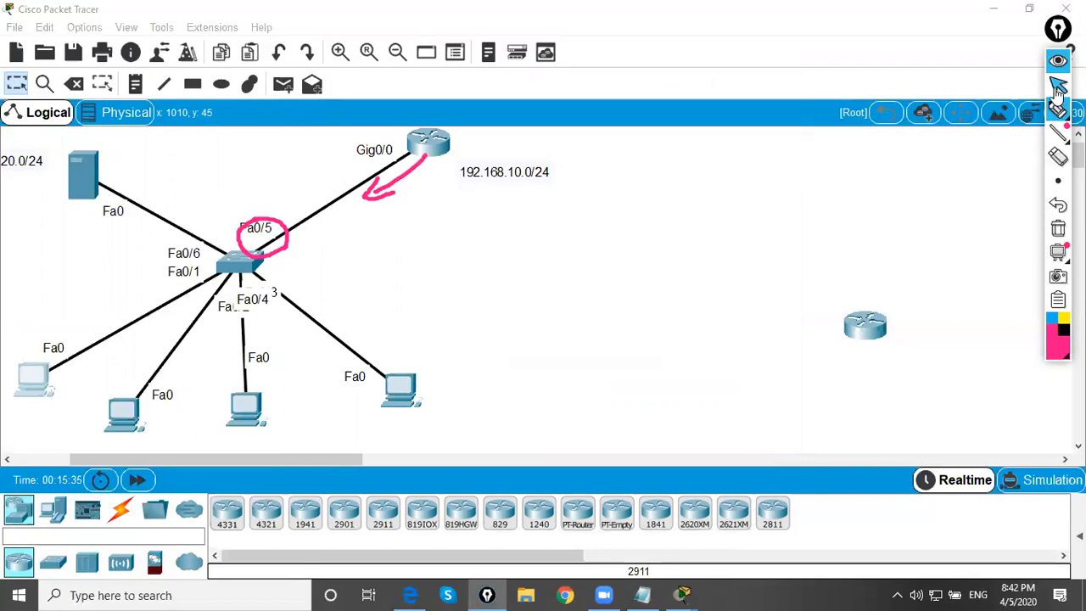
Open Router0's command line, clear the pending debug command and enter global configuration mode with conf t
click(438, 147)
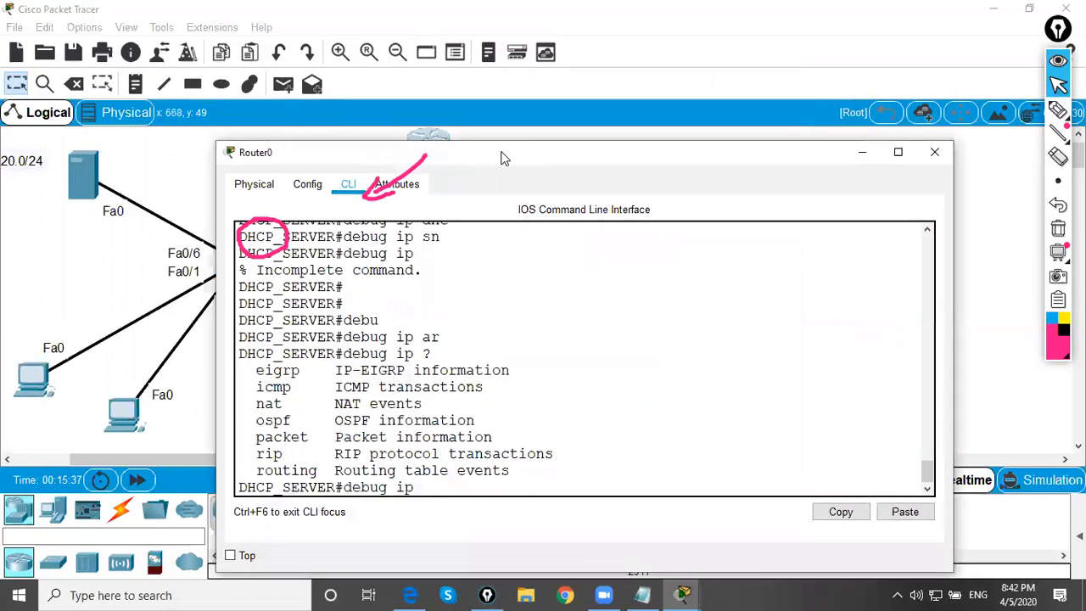
drag(501, 153, 542, 145)
click(527, 258)
key(Return)
key(Return)
key(Return)
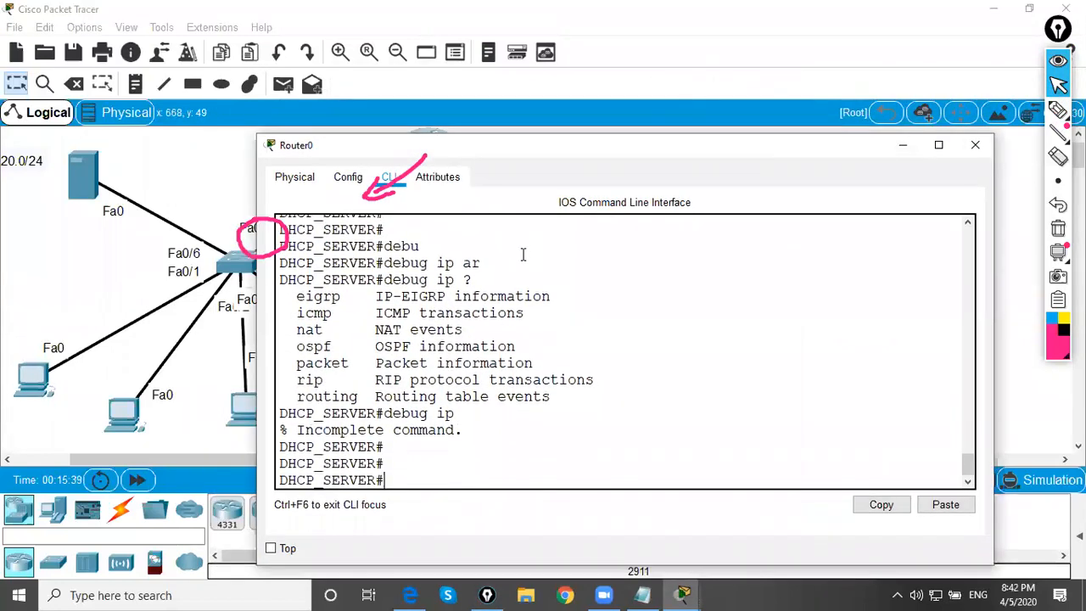
text(conf t)
key(Return)
Try to find an ip dhcp relay command under interface gig0/0, then exit to global configuration mode
text(int gig0/0)
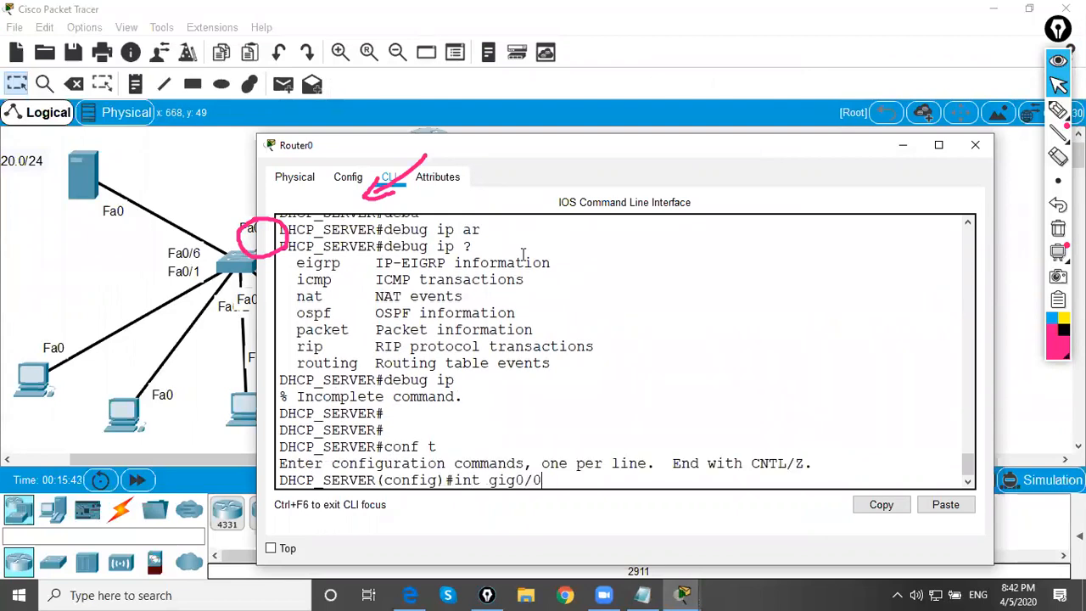
key(Return)
text(ip dhc)
key(Tab)
text(p re)
key(Tab)
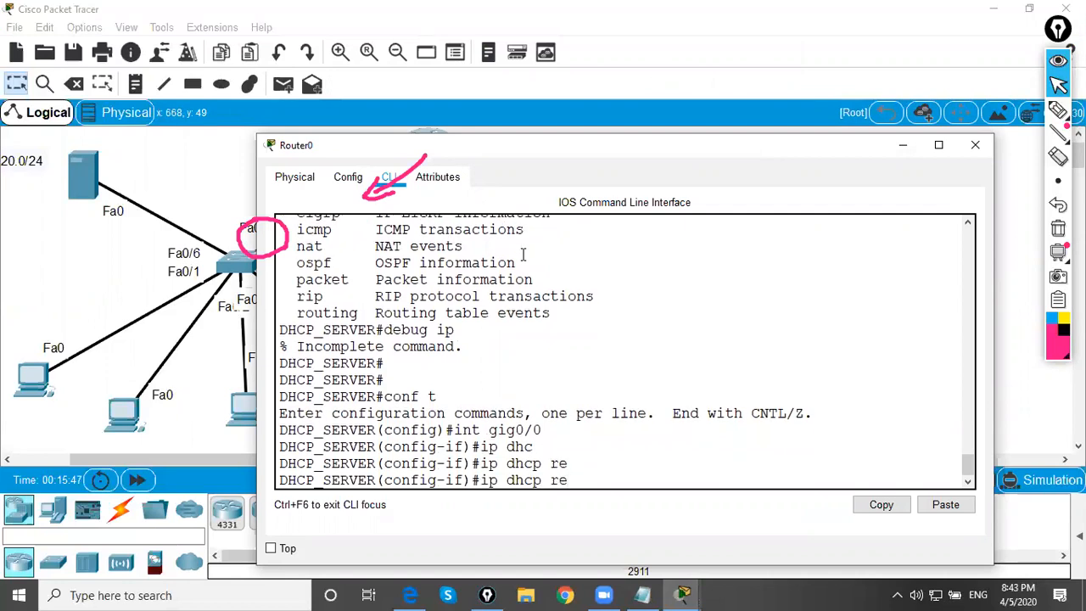
key(BackSpace)
key(BackSpace)
key(BackSpace)
key(BackSpace)
key(BackSpace)
key(BackSpace)
key(BackSpace)
key(BackSpace)
key(BackSpace)
text(exit)
key(Return)
Compose the global command ip dhcp relay information trust-all on the DHCP_SERVER router
text(ip dhc)
key(Tab)
text(rela)
key(Tab)
text(infor)
key(Tab)
text(tr)
key(Tab)
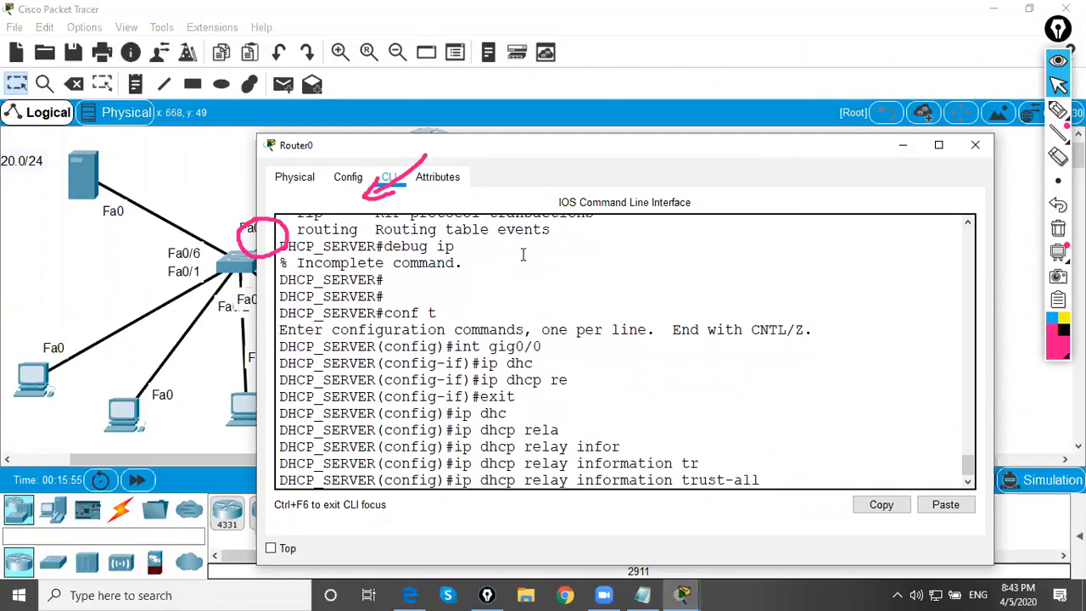
Move the router window clear of the topology and examine the composed relay information command by highlighting its parts
drag(510, 148, 682, 140)
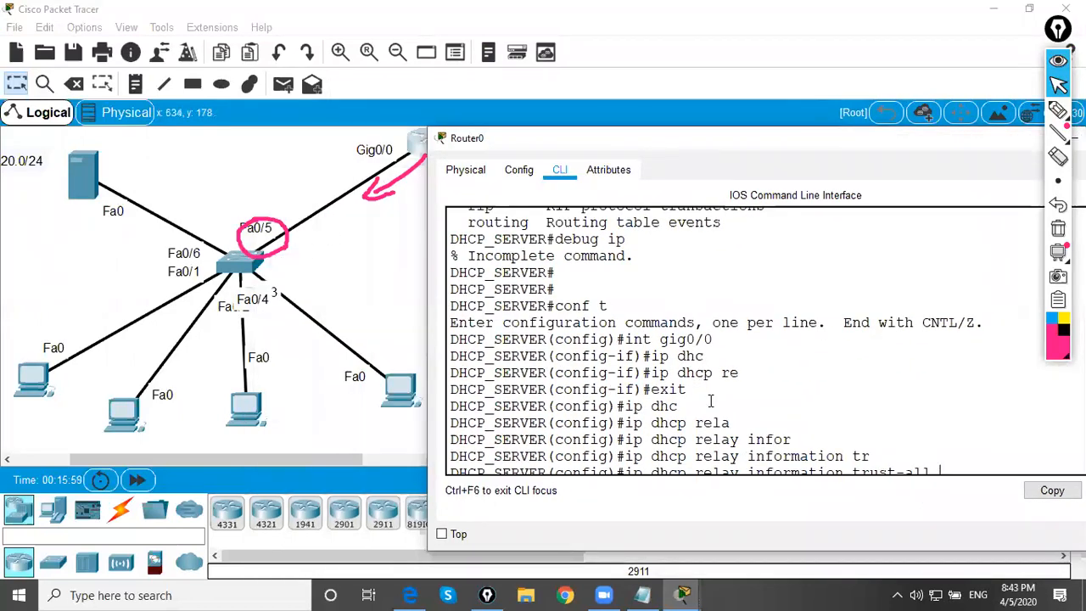
scroll(711, 401, down, 1)
drag(653, 463, 874, 445)
click(830, 431)
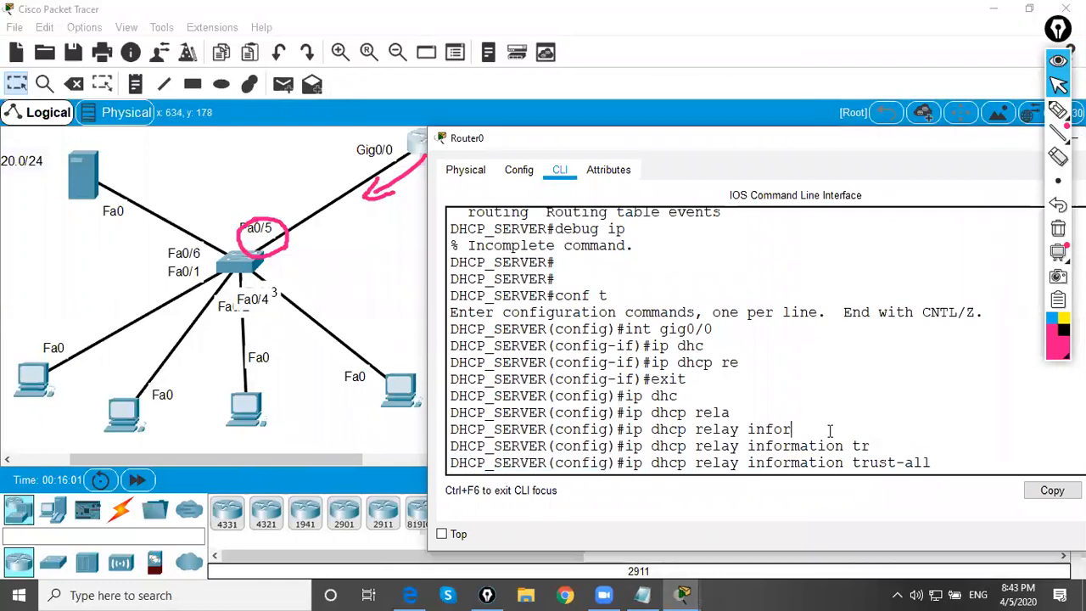
double_click(830, 431)
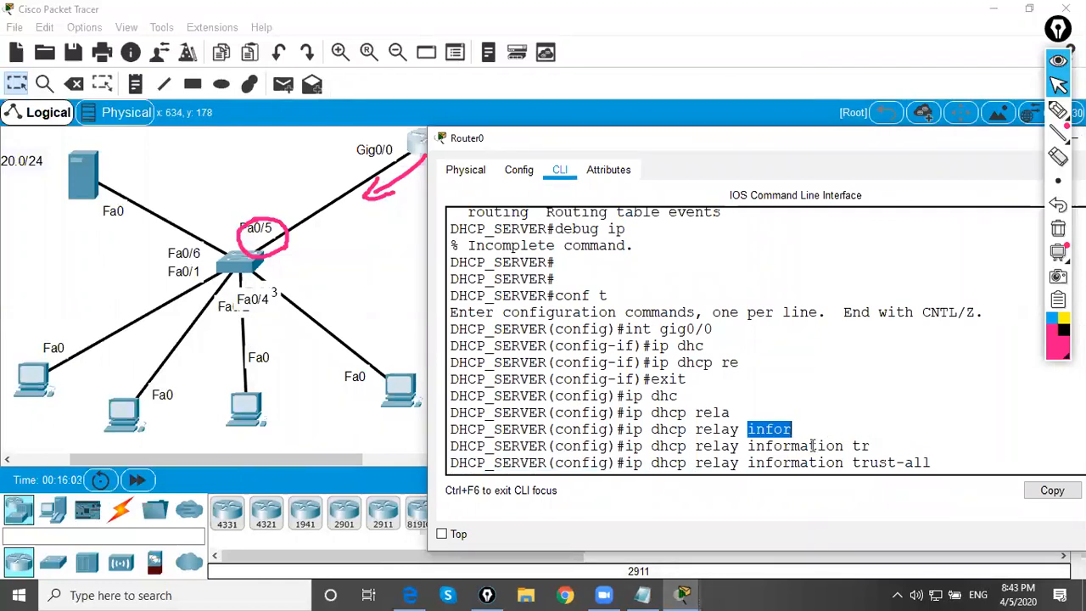
drag(644, 468, 769, 457)
click(773, 450)
click(764, 429)
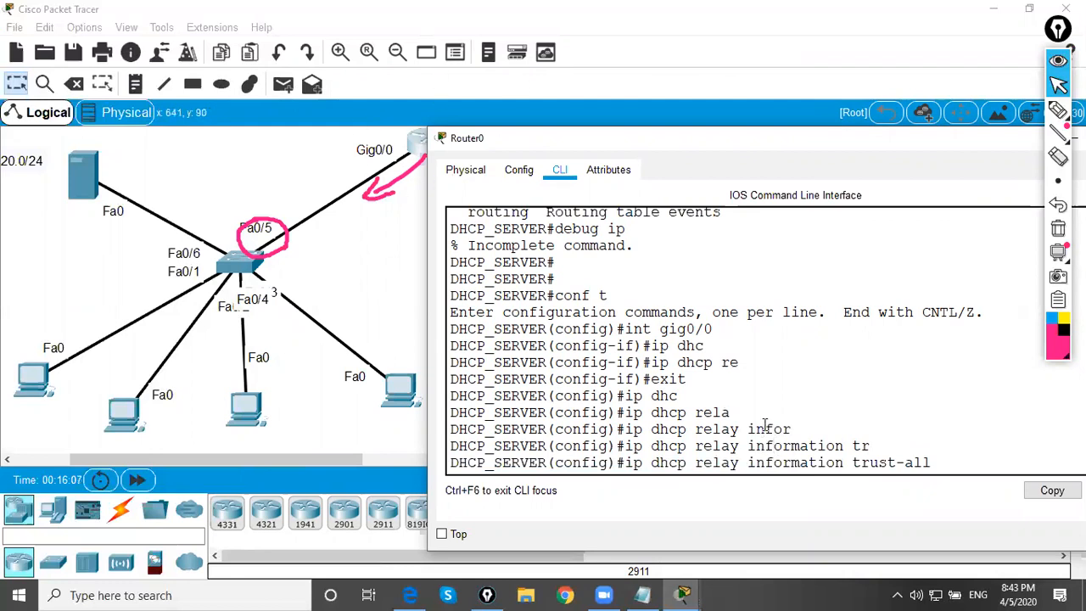
Check for further options after ip dhcp relay information trust-all and run the command
drag(618, 463, 923, 463)
click(933, 444)
double_click(891, 463)
text(?)
key(Return)
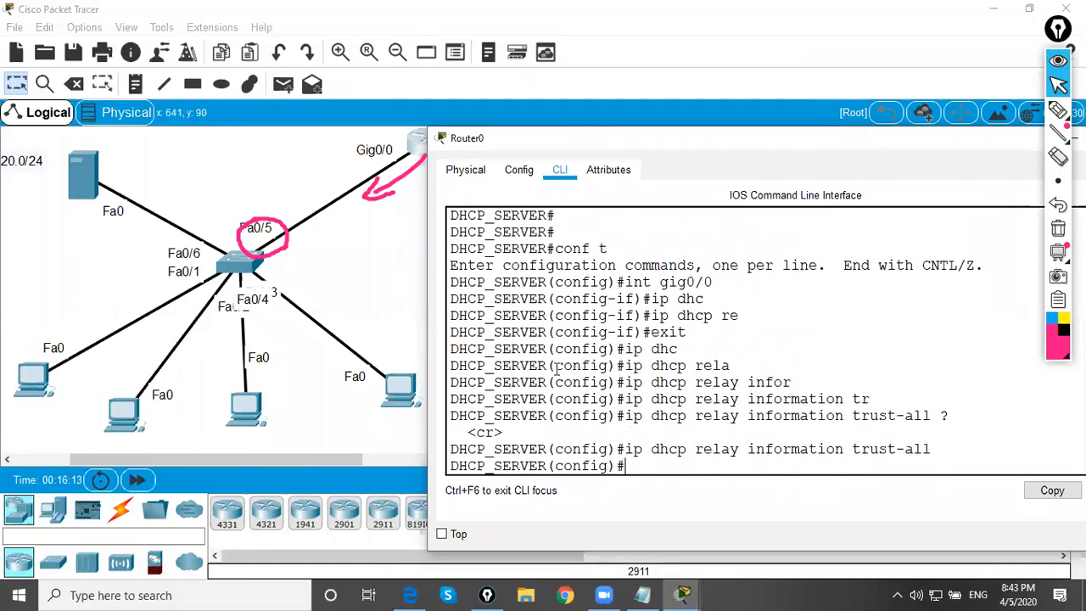
Renew the DHCP leases of PC0 and PC1 by switching each to Static and back to DHCP
click(32, 380)
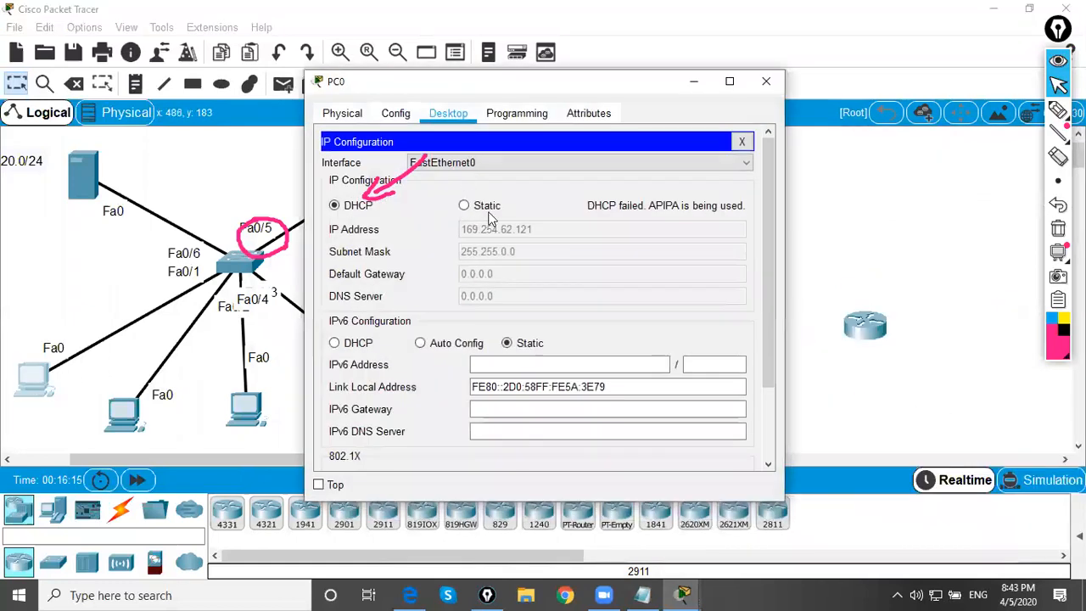
click(487, 210)
click(355, 211)
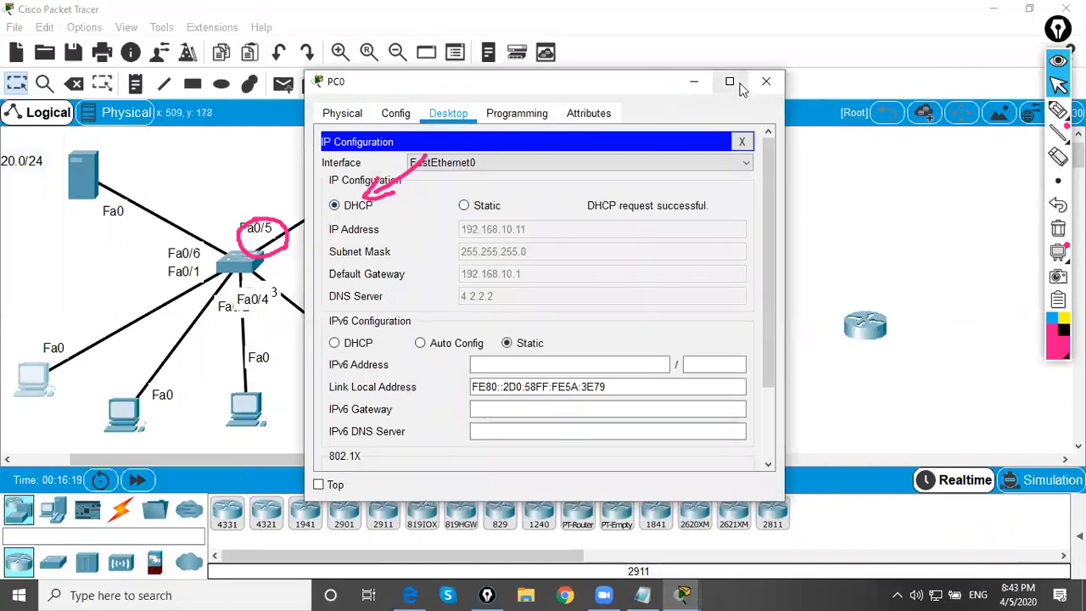
click(399, 386)
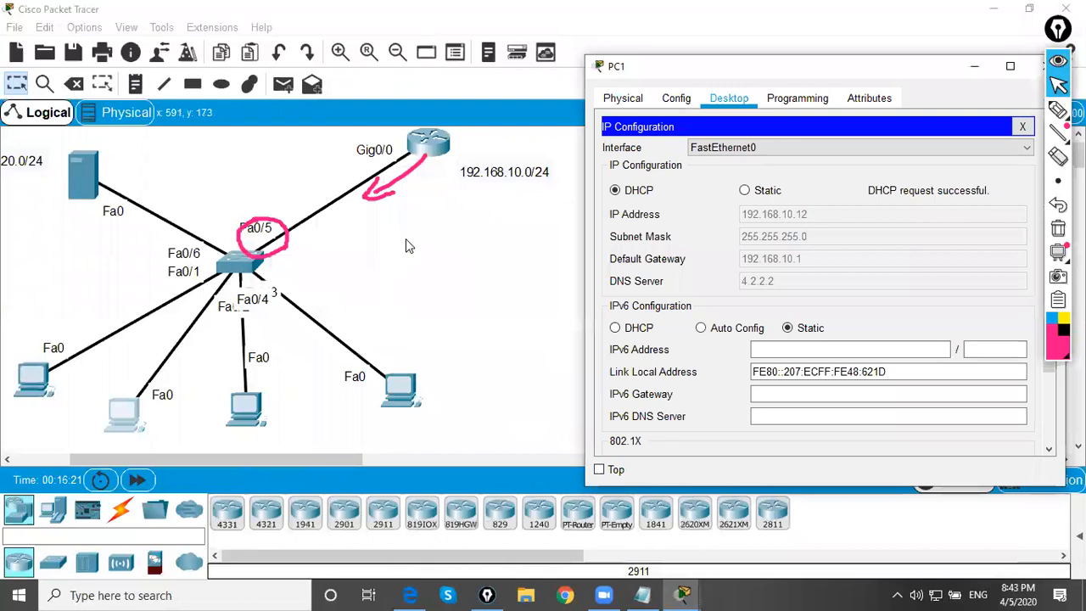
click(764, 192)
click(637, 192)
Request DHCP addresses on PC2 and PC3, and reopen PC2 and PC1 to check their leases
click(240, 405)
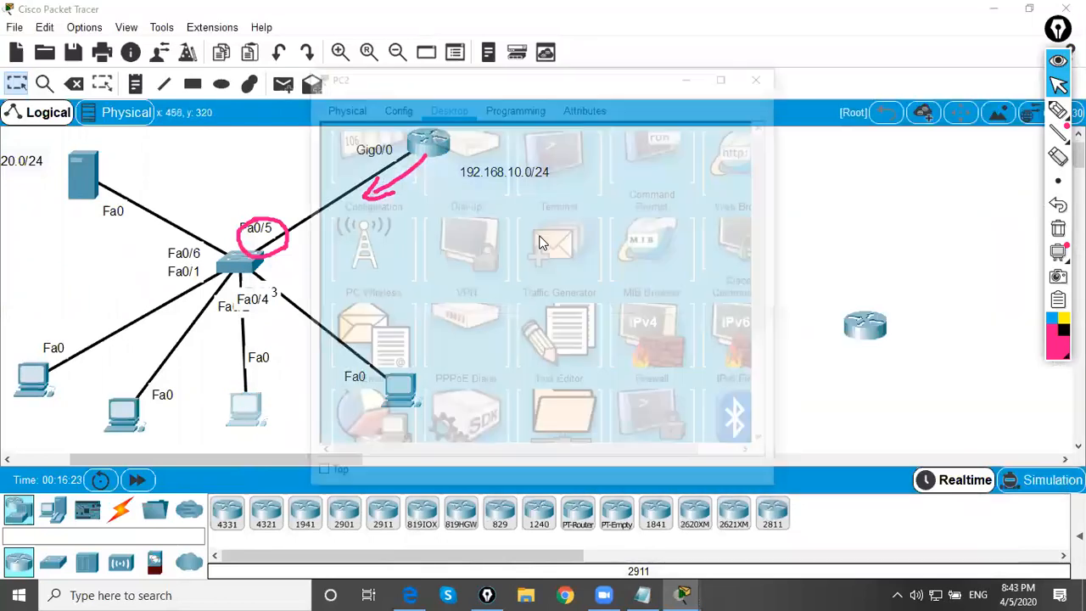
click(373, 170)
click(361, 199)
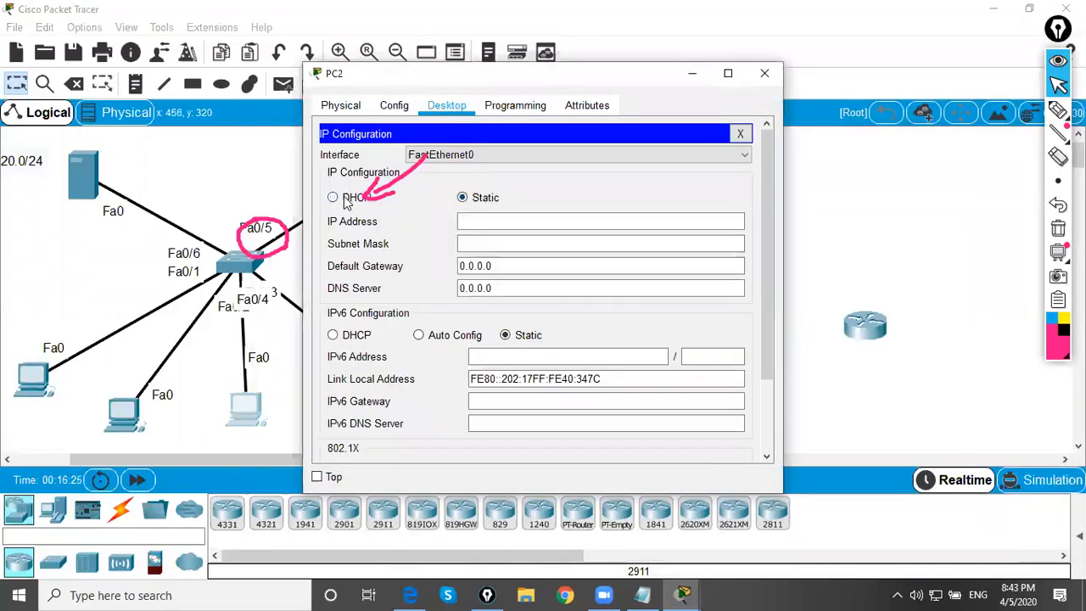
click(287, 347)
click(399, 386)
click(463, 197)
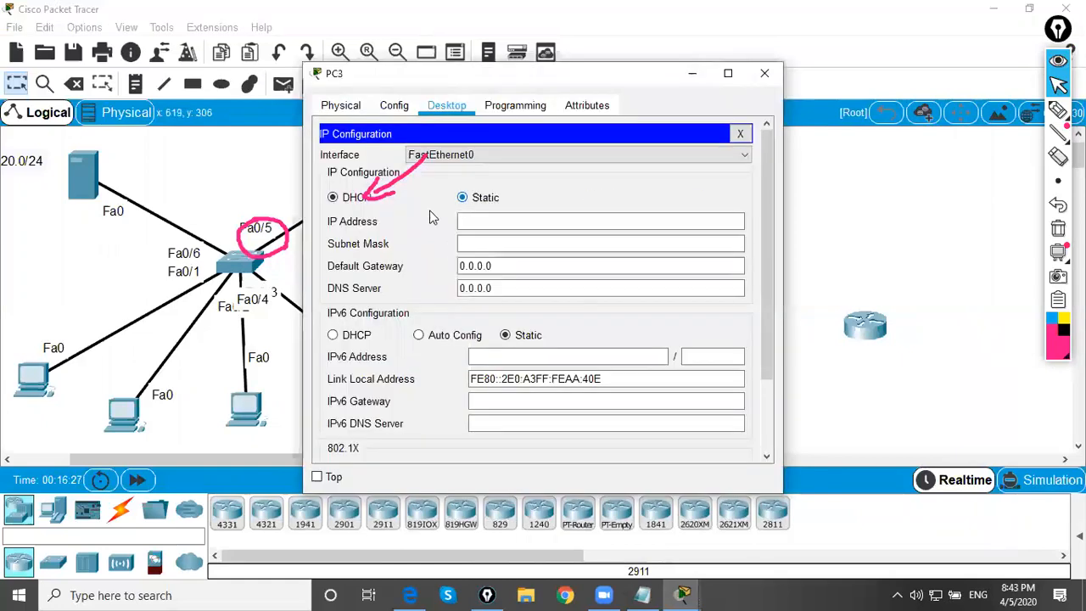
click(343, 207)
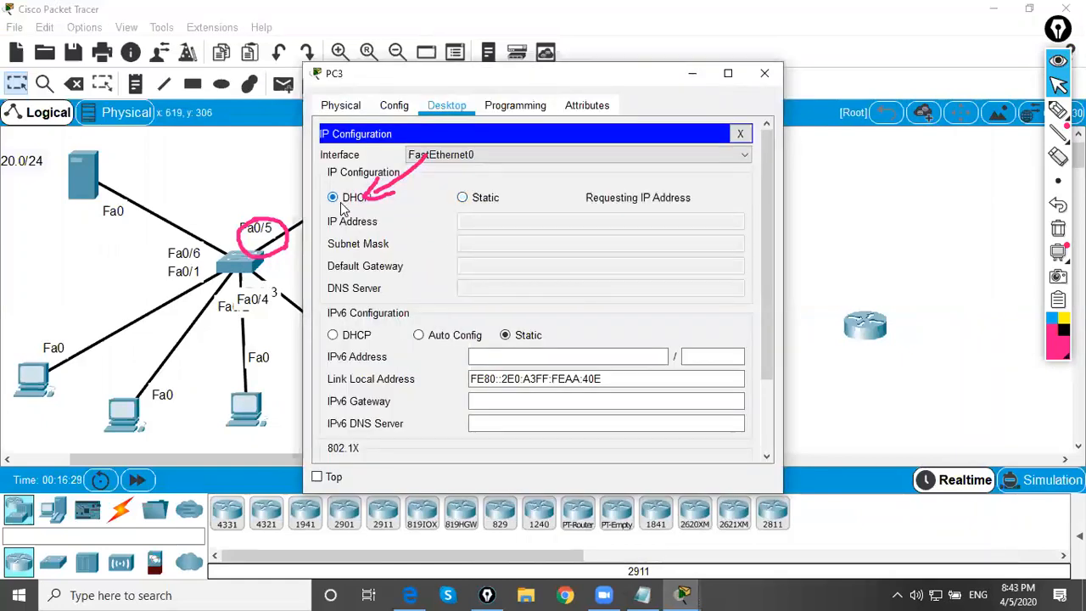
click(246, 406)
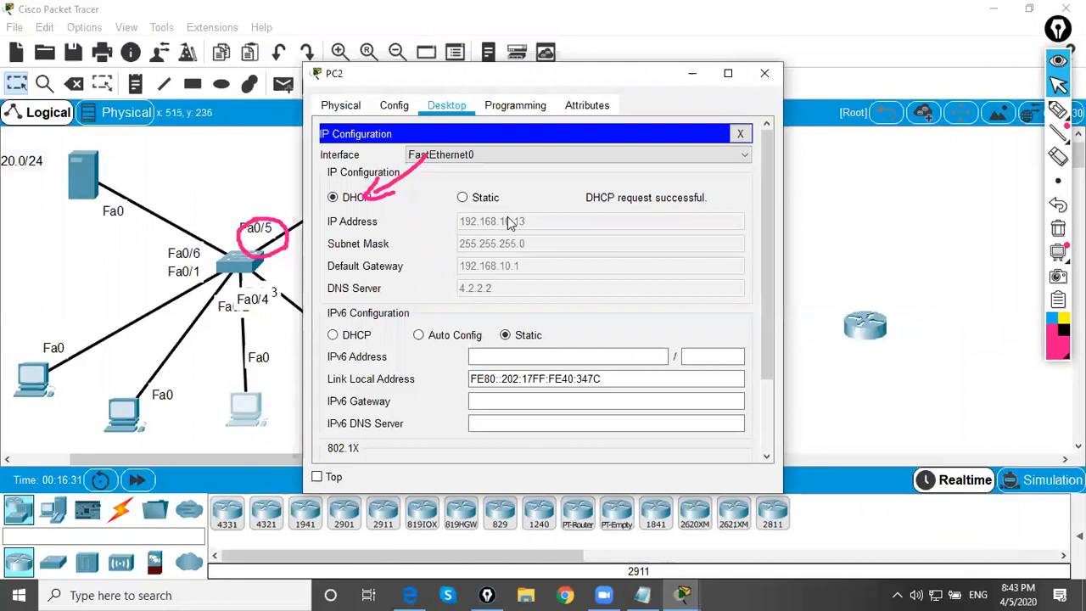
click(128, 406)
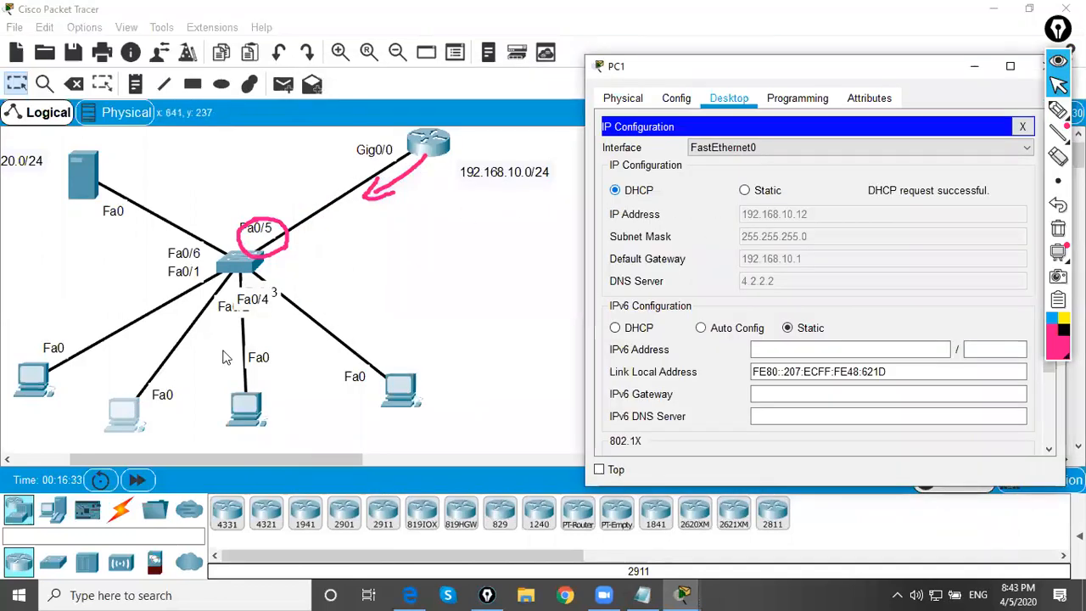
Check the DHCP lease in PC0's IP configuration and close its window
click(33, 382)
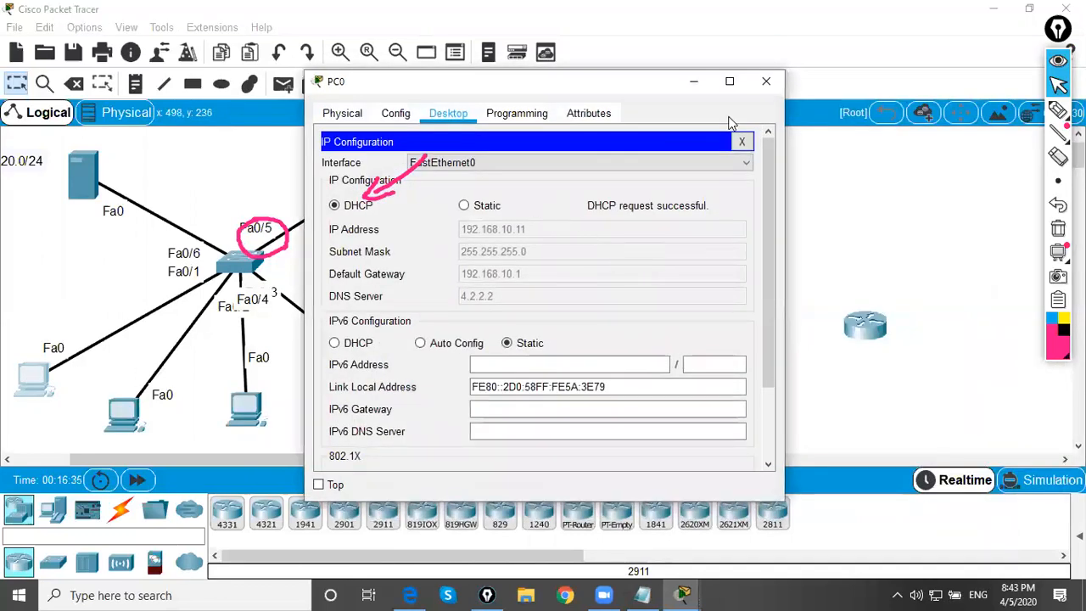
click(761, 84)
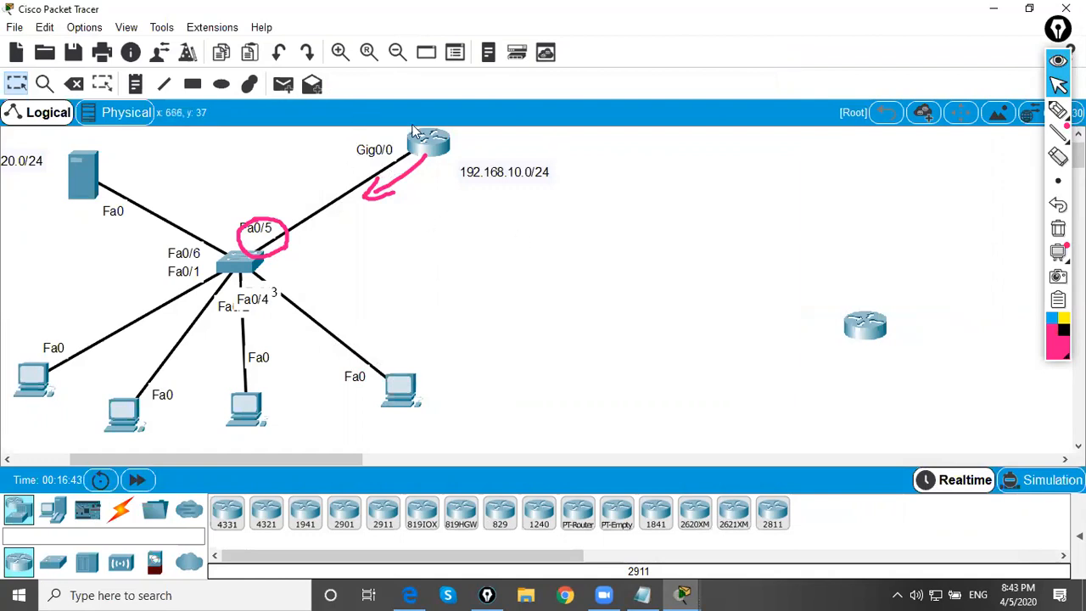
Start a text note near the switch with the lines ip dhcp snooping and int range f0/1-4, f0/6-24, gig0/1-2
click(136, 83)
click(423, 264)
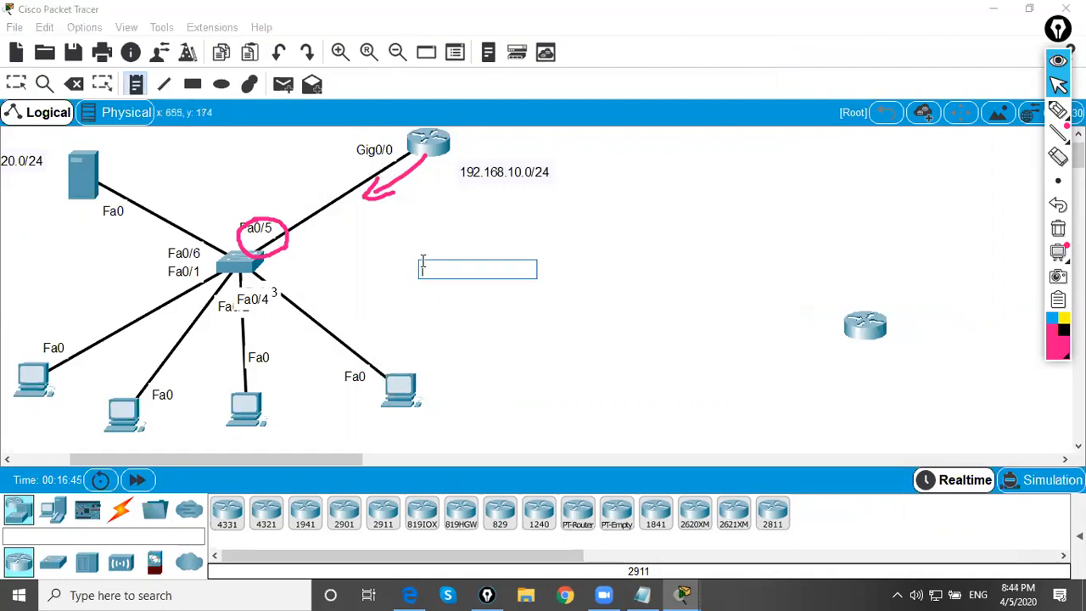
text(ip dhcp snooping)
key(Return)
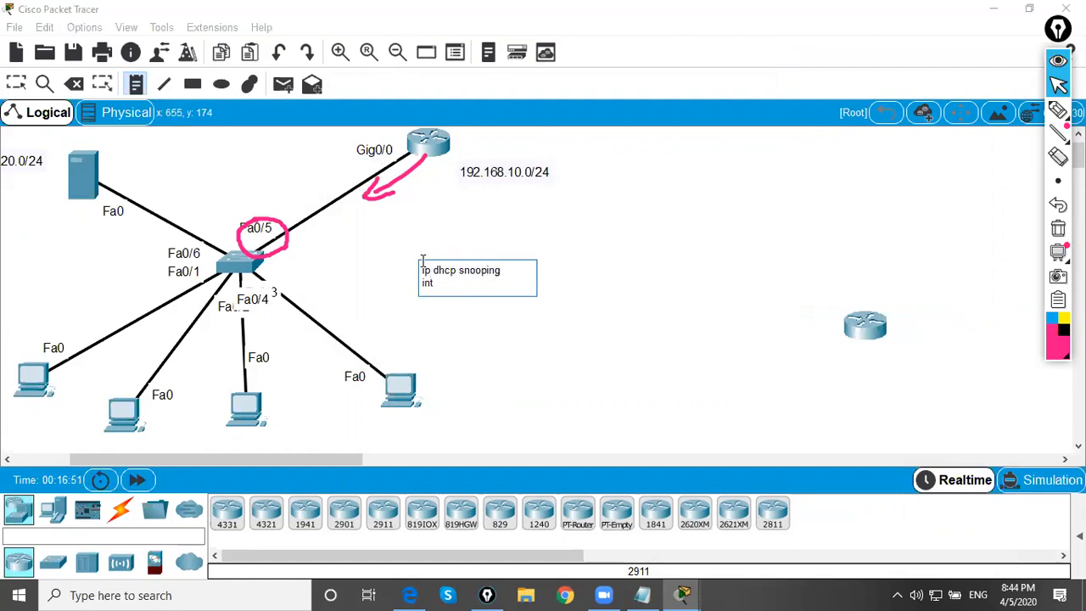
text(int range f0/1-)
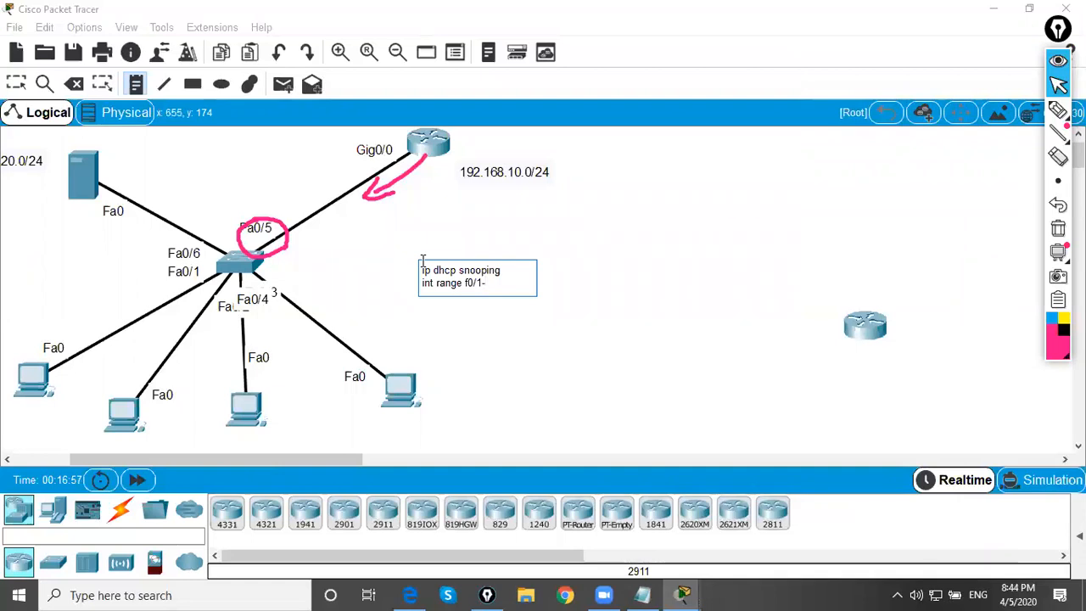
text(4, f0/5)
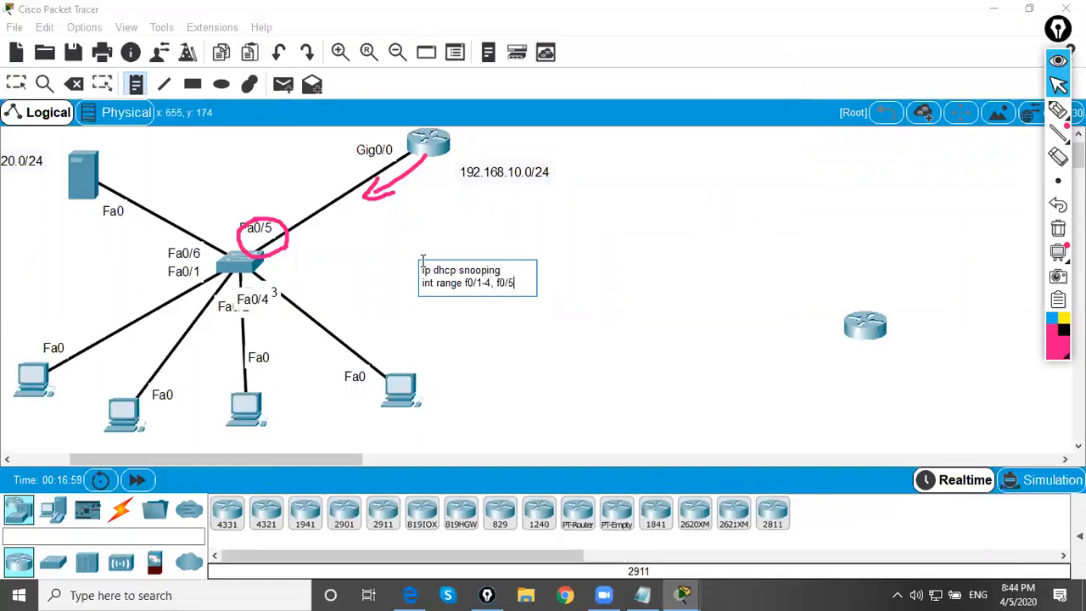
key(BackSpace)
text(6-24, )
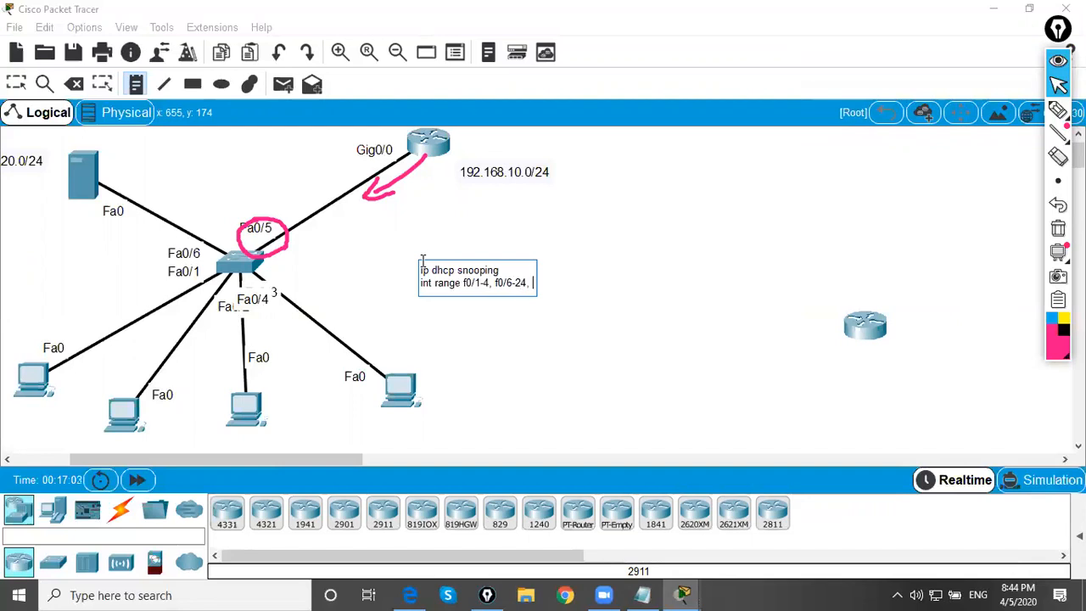
text(gig0/0)
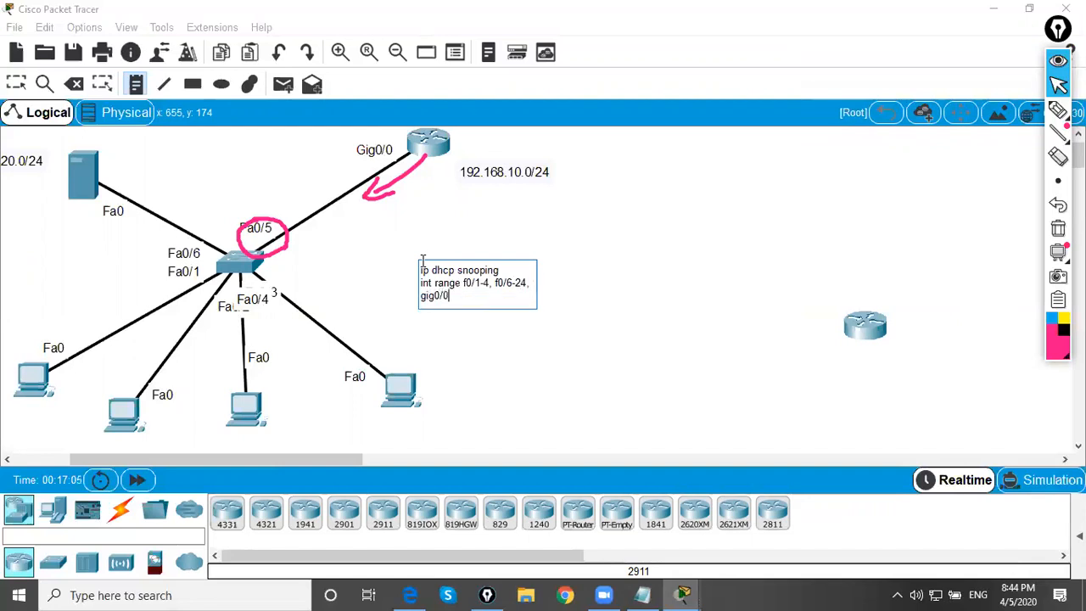
text(-2)
Add the lines no ip dhcp snooping trust, !, int f0/5 and ip dhcp snooping trust to the note
key(Return)
text(no ip dhcp )
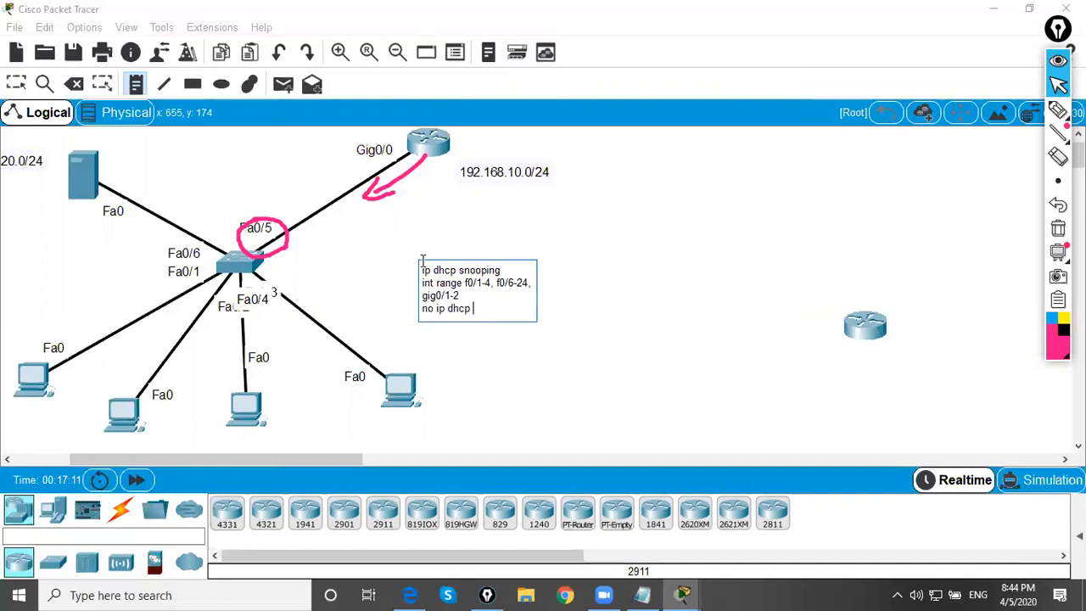
text(snooping trust )
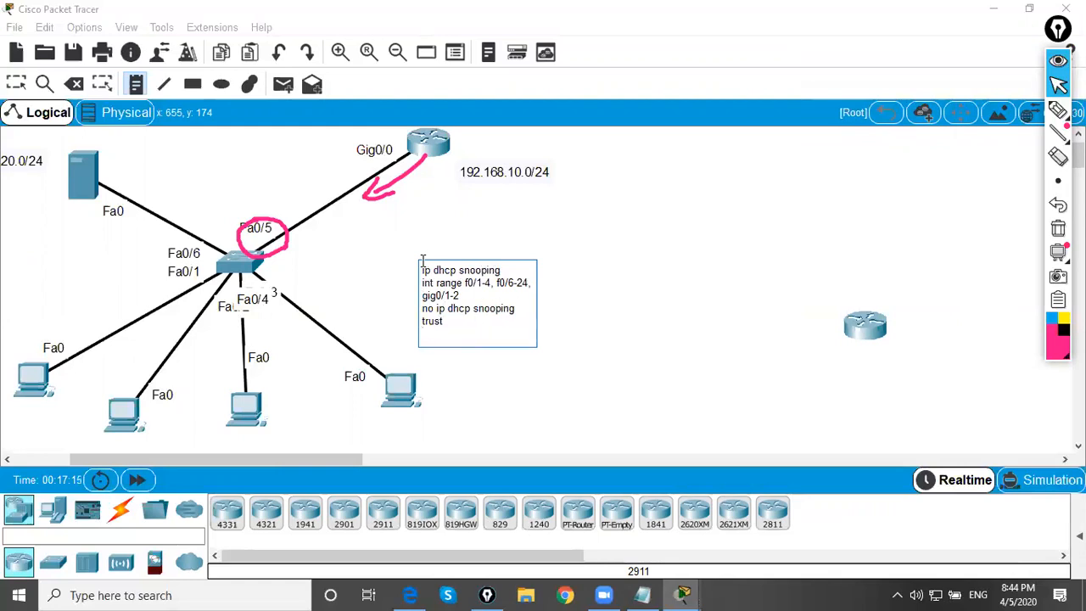
text(!)
key(Return)
text(int f0/5)
key(Return)
text(ip)
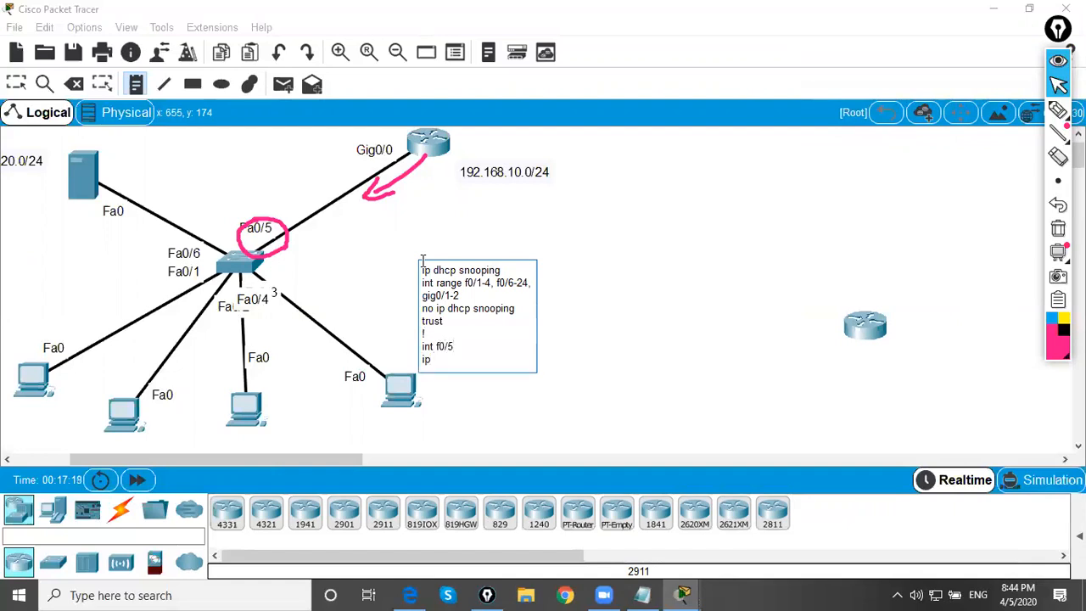
text( dhcp snooping trust)
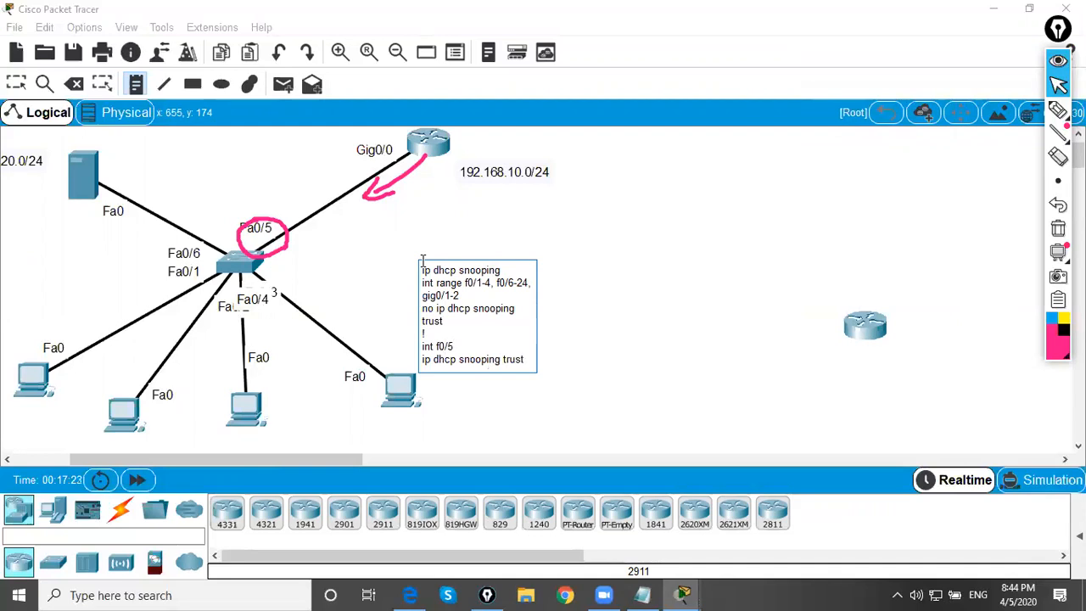
Finish the snooping note and move it next to the switch, below the 192.168.10.0/24 label
click(16, 83)
drag(496, 285, 434, 239)
click(528, 274)
click(549, 219)
Add a text note reading ip dhcp relay information trust-all and place it beside the router
click(136, 83)
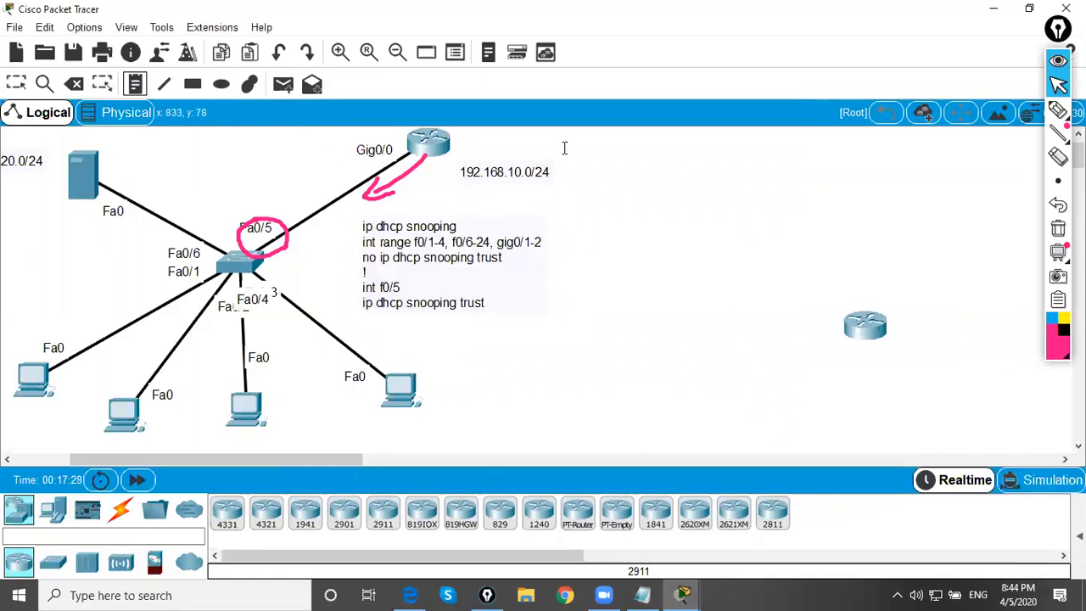
click(563, 146)
text(ip )
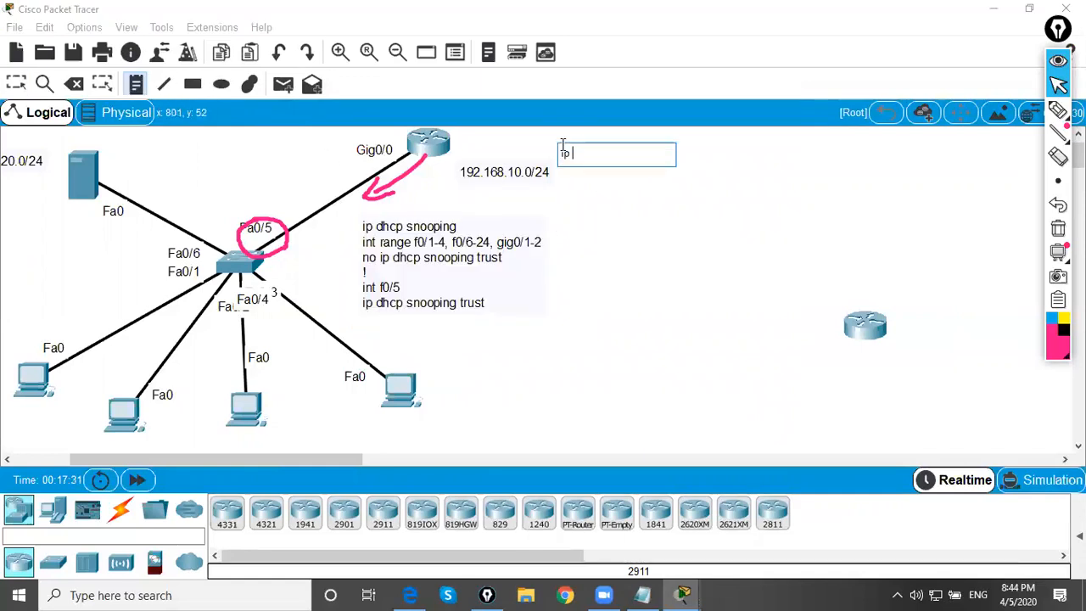
text(dhcp relay information trus)
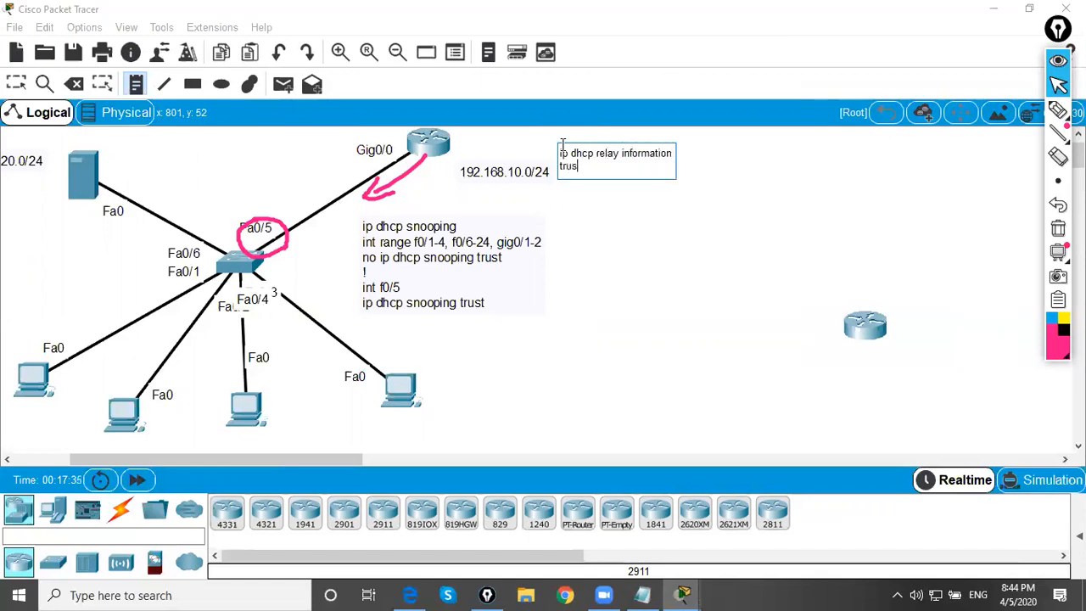
text(t-all)
click(16, 83)
drag(602, 166, 504, 151)
click(582, 185)
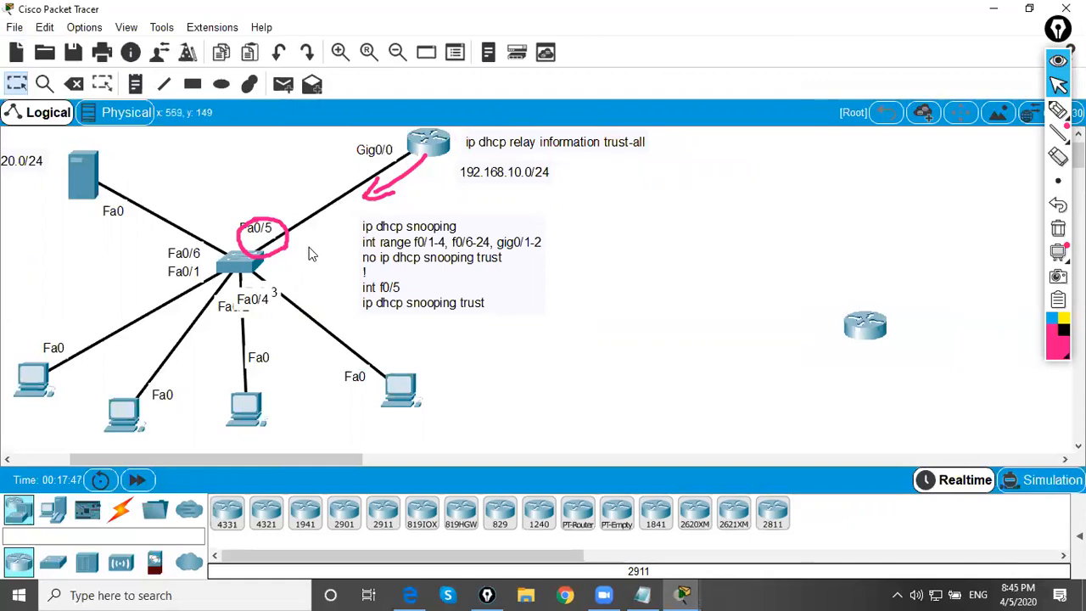
Open the switch's command line in a maximized window and enter global configuration mode with conf t
click(240, 264)
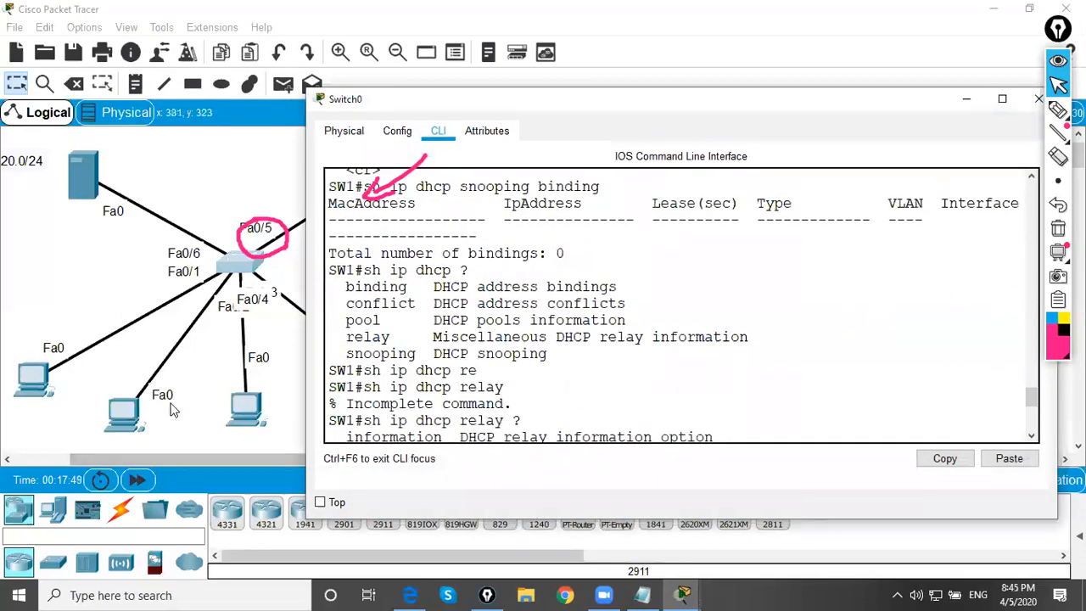
click(1002, 99)
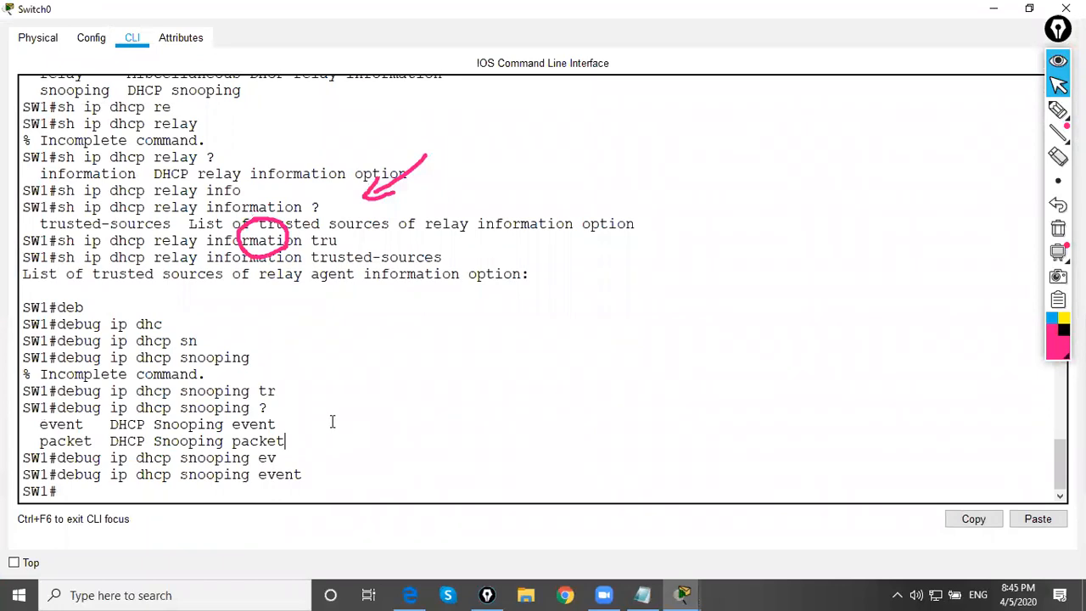
key(Return)
key(Return)
text(conf t)
key(Return)
key(Return)
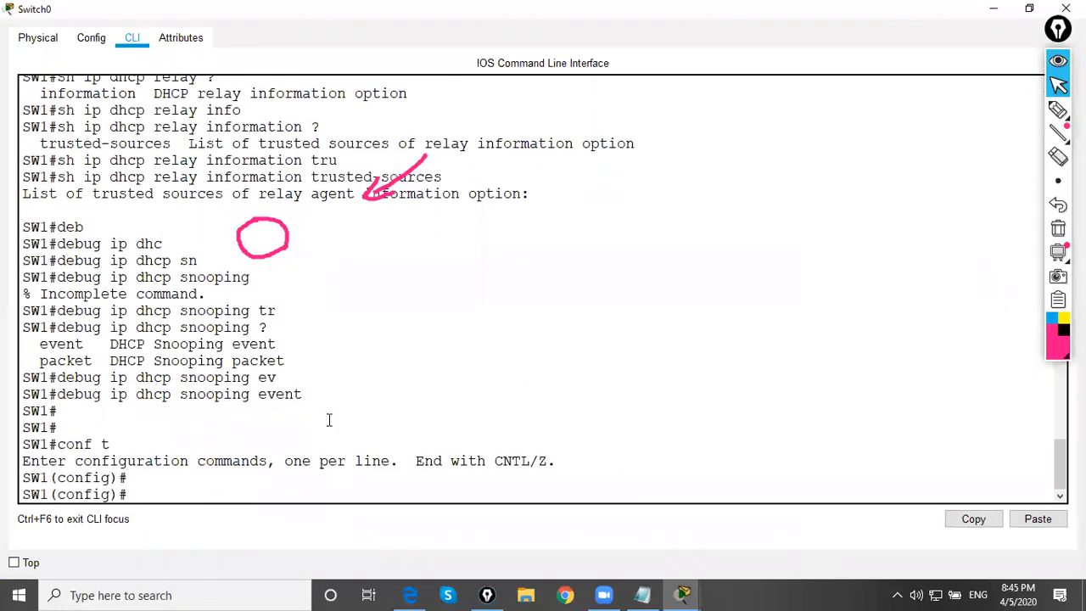
List the available options of the global ip arp inspection command on SW1
text(dh)
key(BackSpace)
key(BackSpace)
text(ar)
key(Tab)
text(ins)
key(Tab)
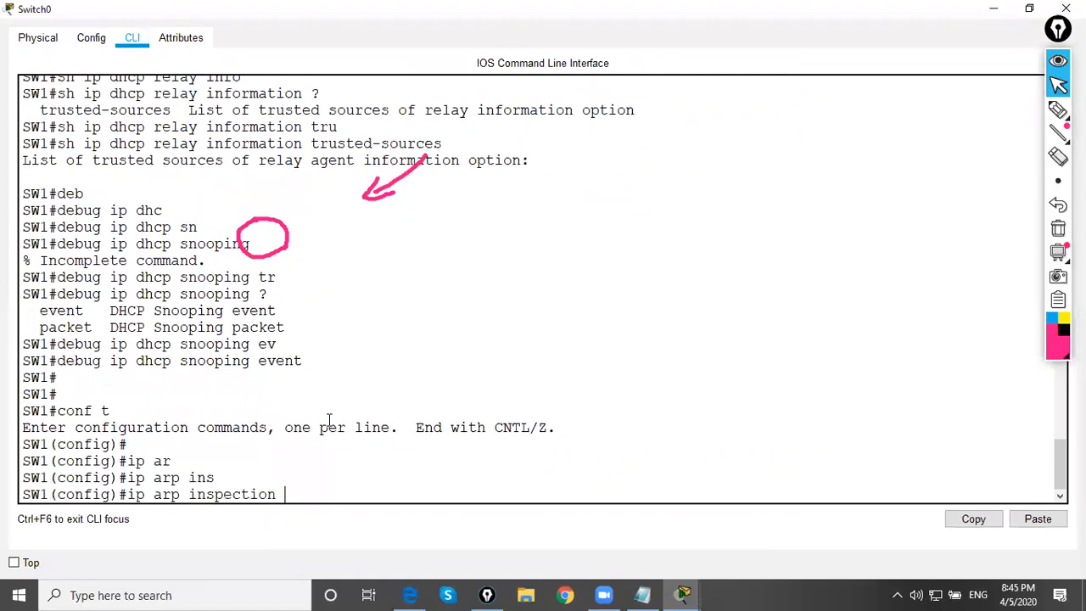
text(?)
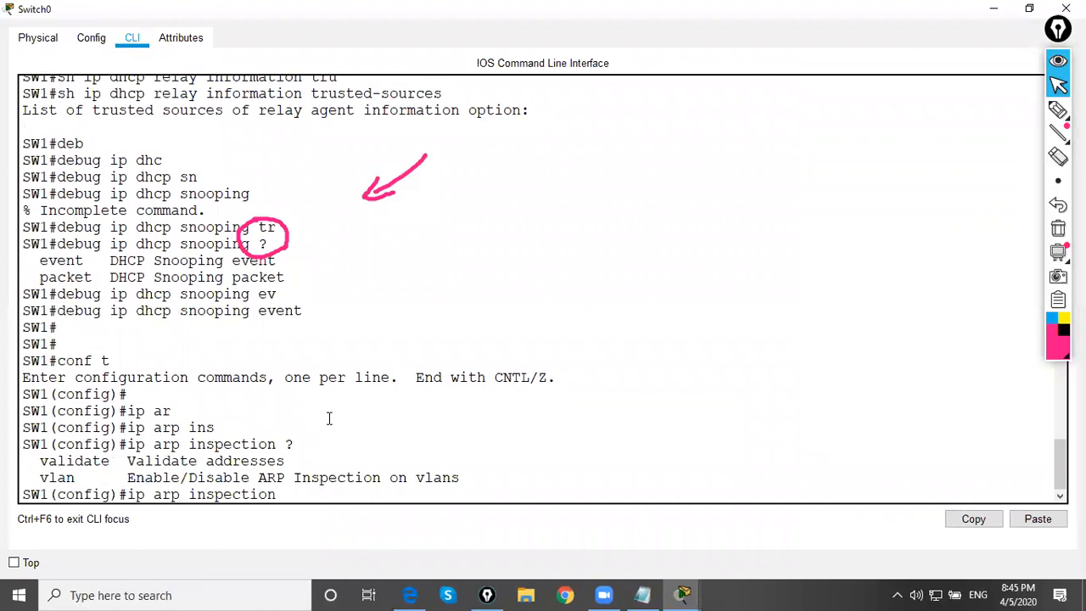
text(va)
Check the validate options of ARP inspection and run ip arp inspection validate ip
key(Tab)
text(?)
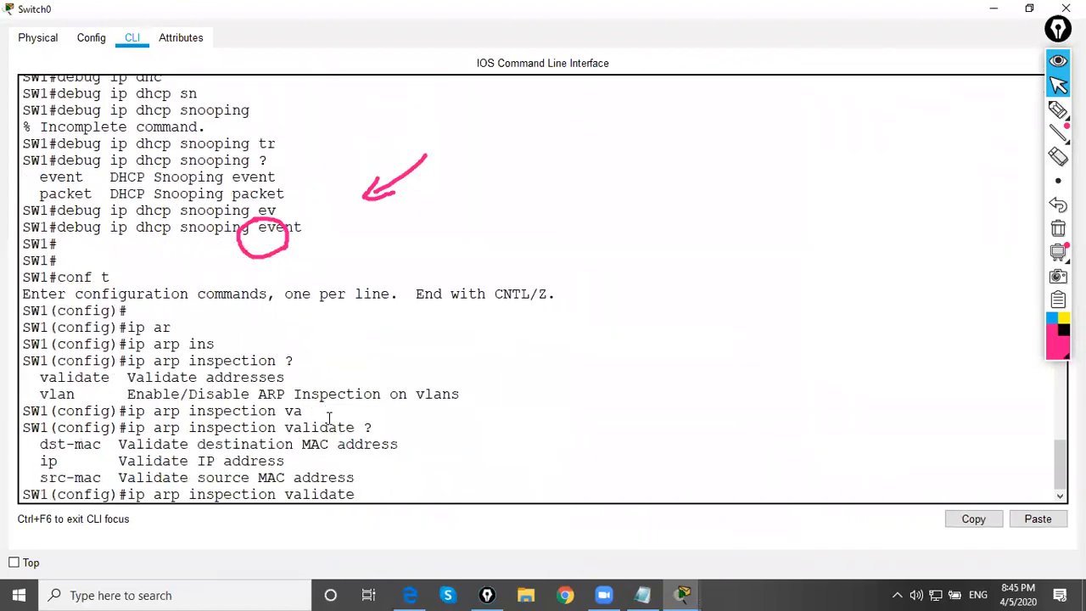
text(ip)
key(Return)
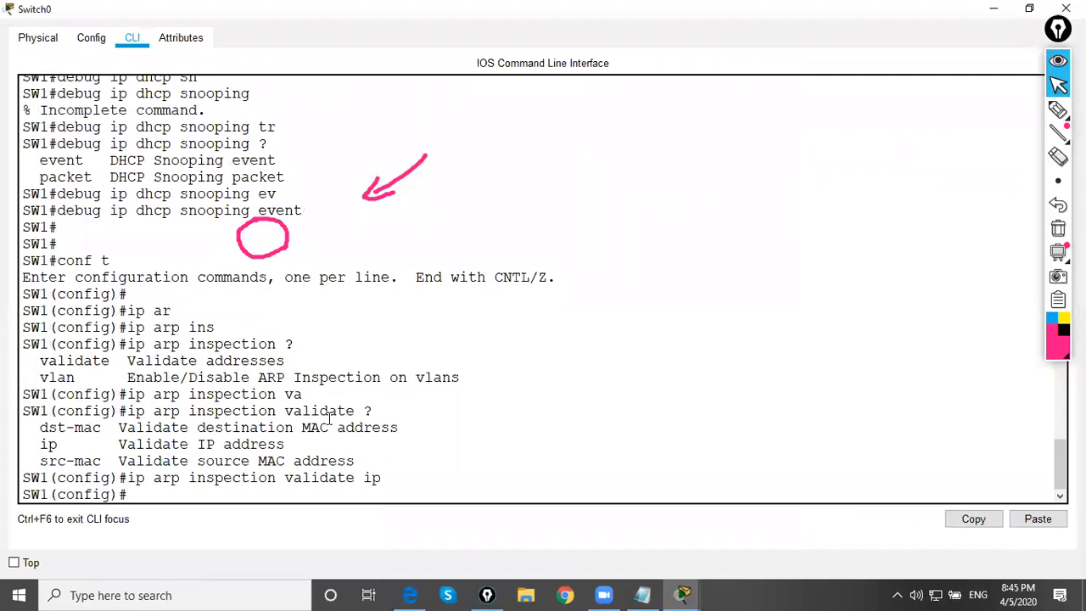
Enter interface configuration mode for f0/5 on SW1
text(int gig)
text(0)
key(BackSpace)
key(BackSpace)
key(BackSpace)
key(BackSpace)
text(f0/5)
key(Return)
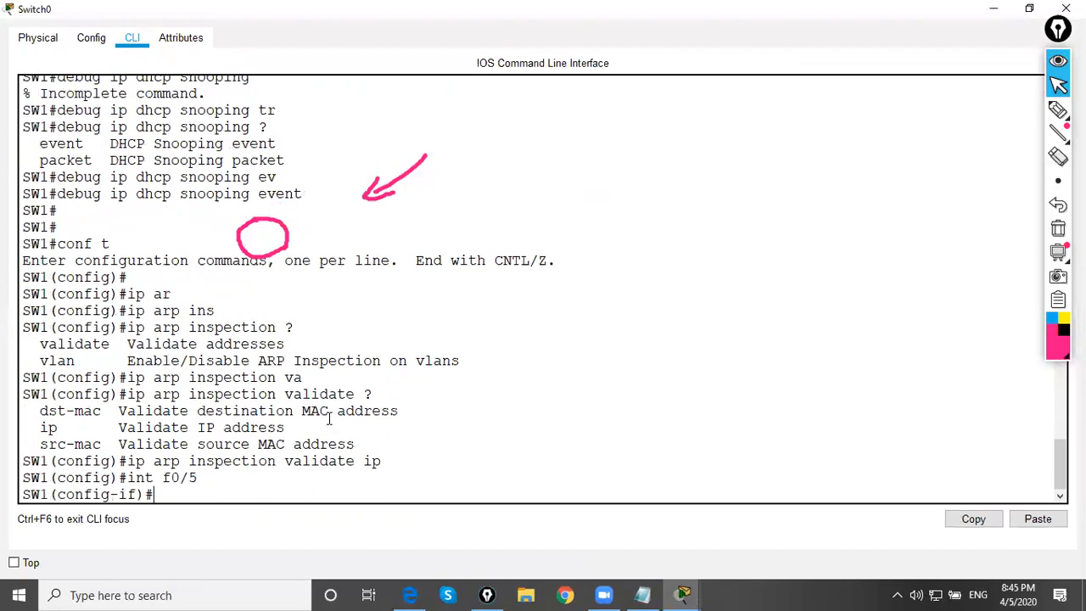
List the ip arp inspection options available on interface f0/5
text(ip ar)
key(Tab)
text(ind)
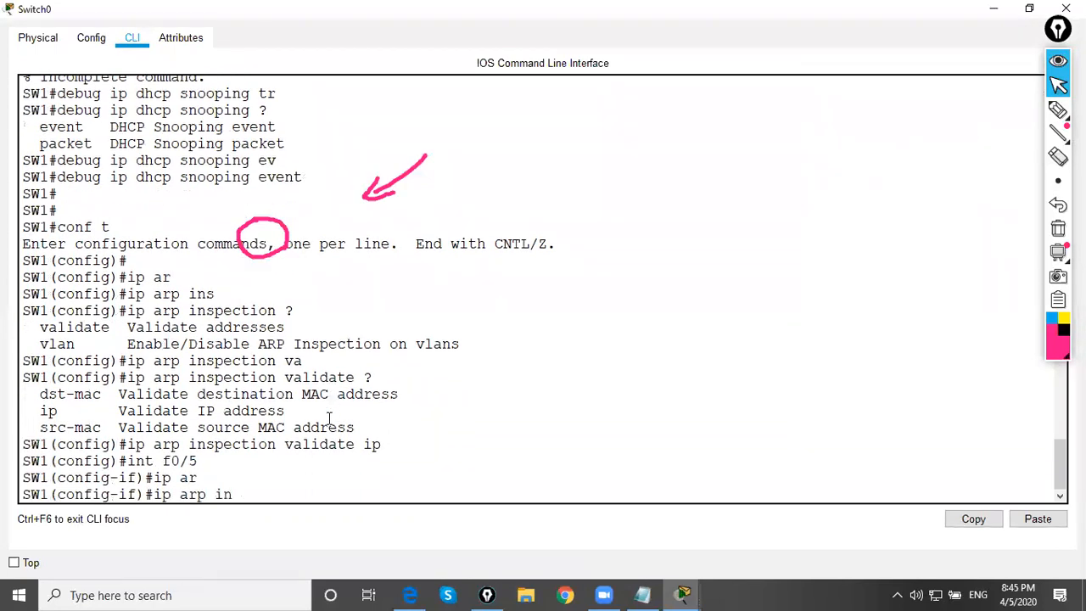
key(Tab)
text(s)
key(Tab)
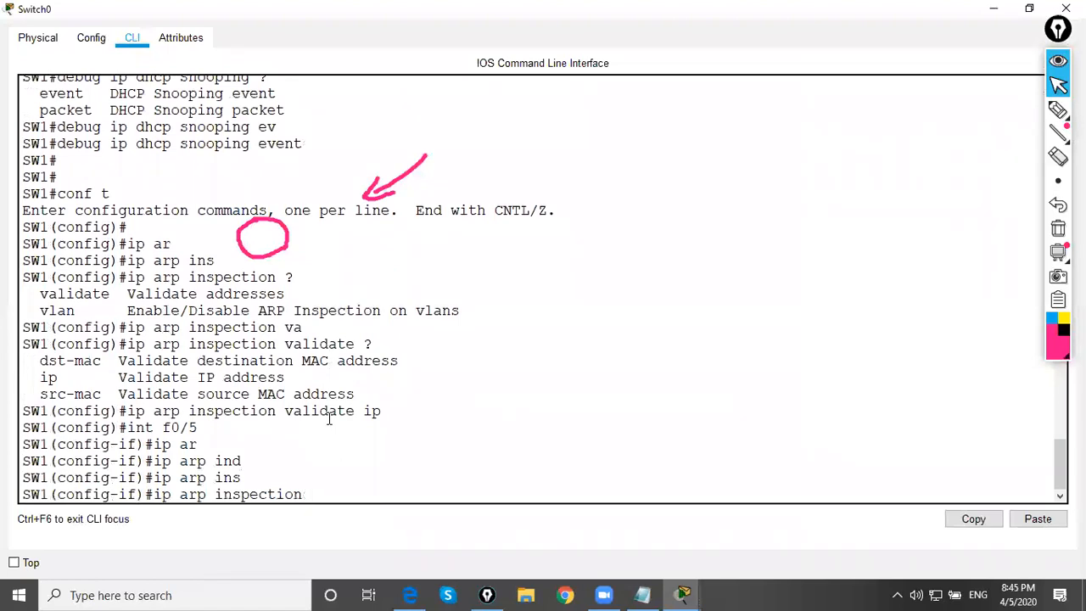
text(?)
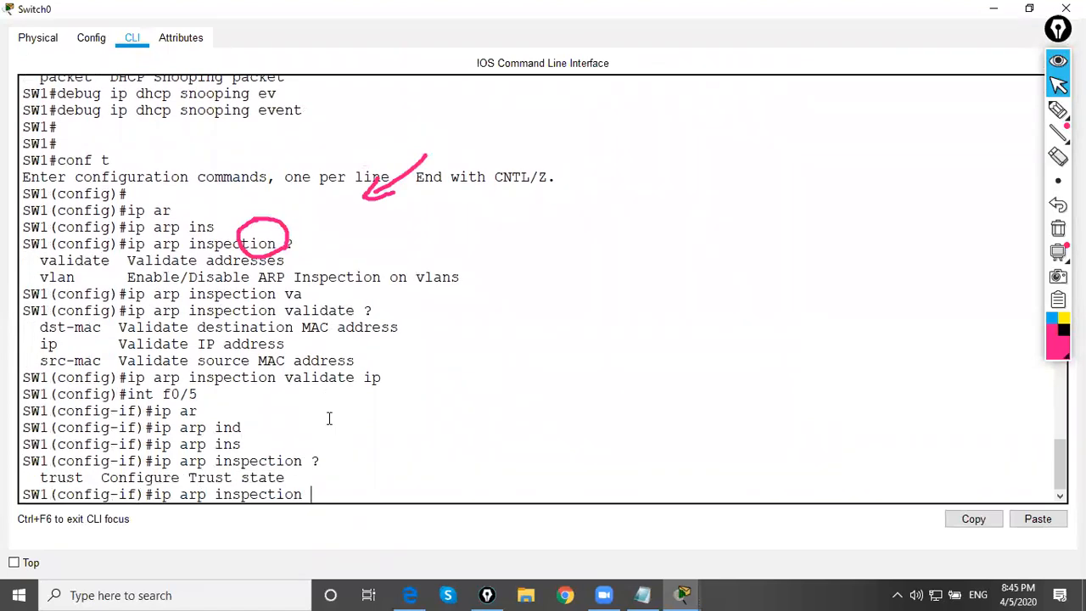
text(trust)
Set f0/5 as trusted with ip arp inspection trust and return to privileged mode with end
key(Tab)
key(Return)
text(end)
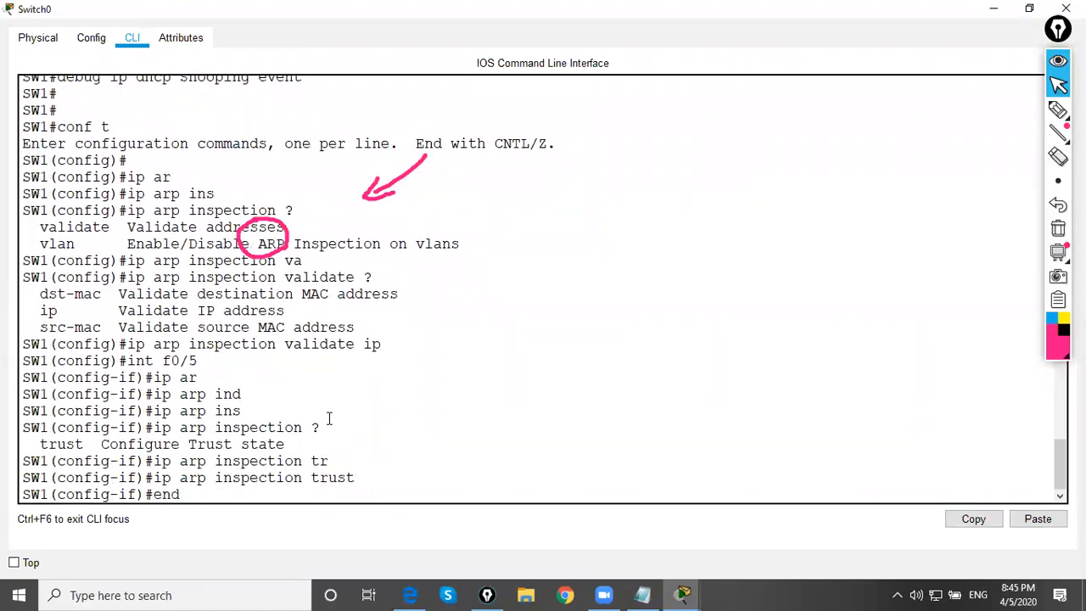
key(Return)
key(Return)
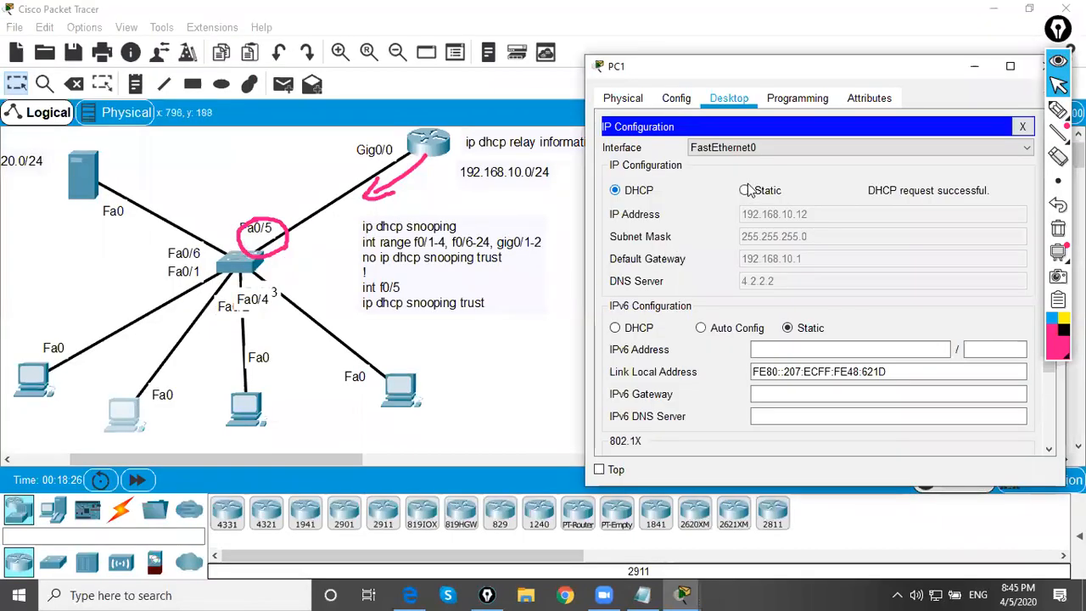
Renew a PC's DHCP lease by switching it to Static and back to DHCP, and reopen the switch's command line maximized
click(744, 190)
click(615, 190)
click(242, 265)
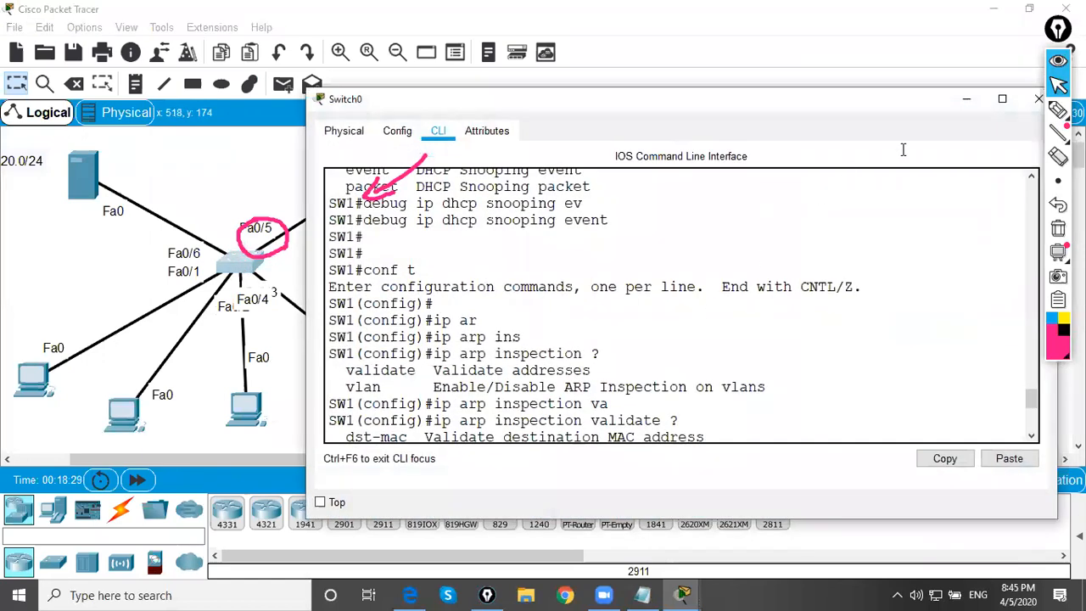
click(1002, 100)
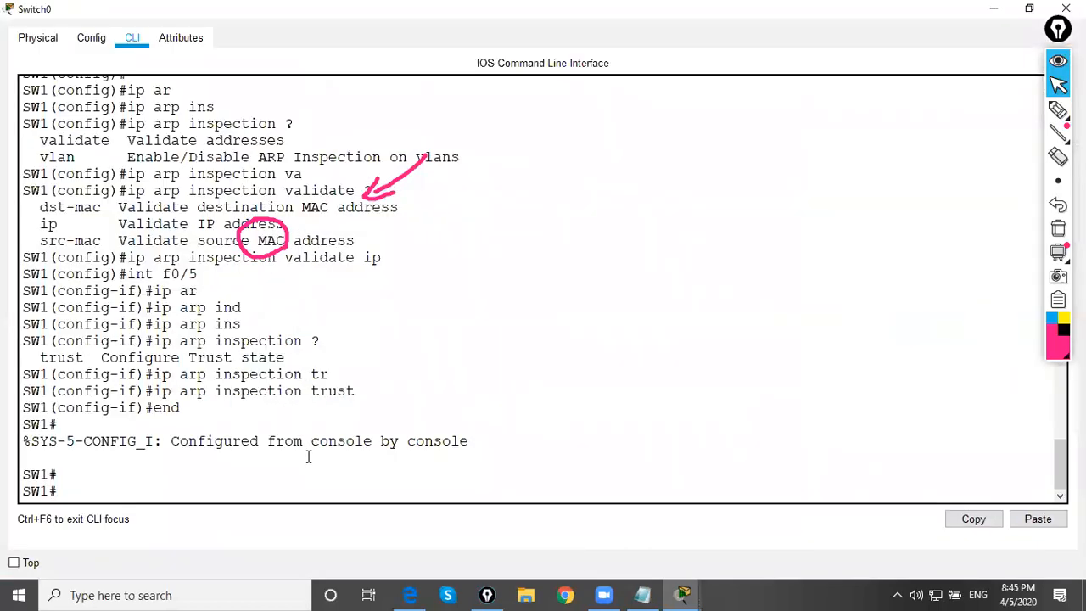
List the options available for debug ip dhcp snooping in privileged mode on SW1
key(Return)
key(Return)
key(Return)
text(ip)
key(BackSpace)
key(BackSpace)
key(BackSpace)
text(de)
key(Tab)
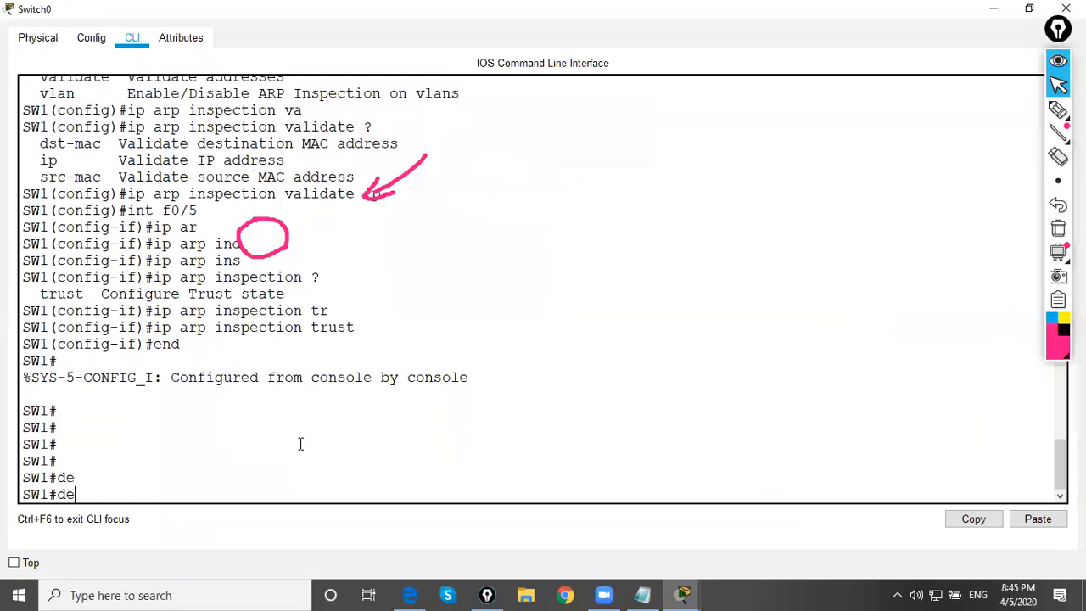
text(bu)
key(Tab)
text(ip dhc)
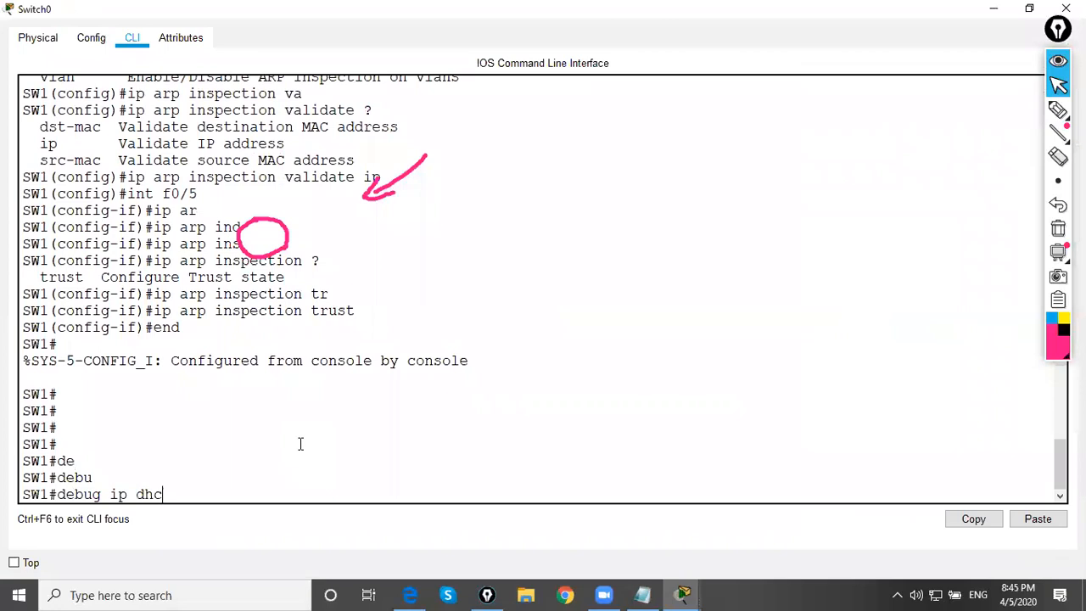
key(Tab)
text(re)
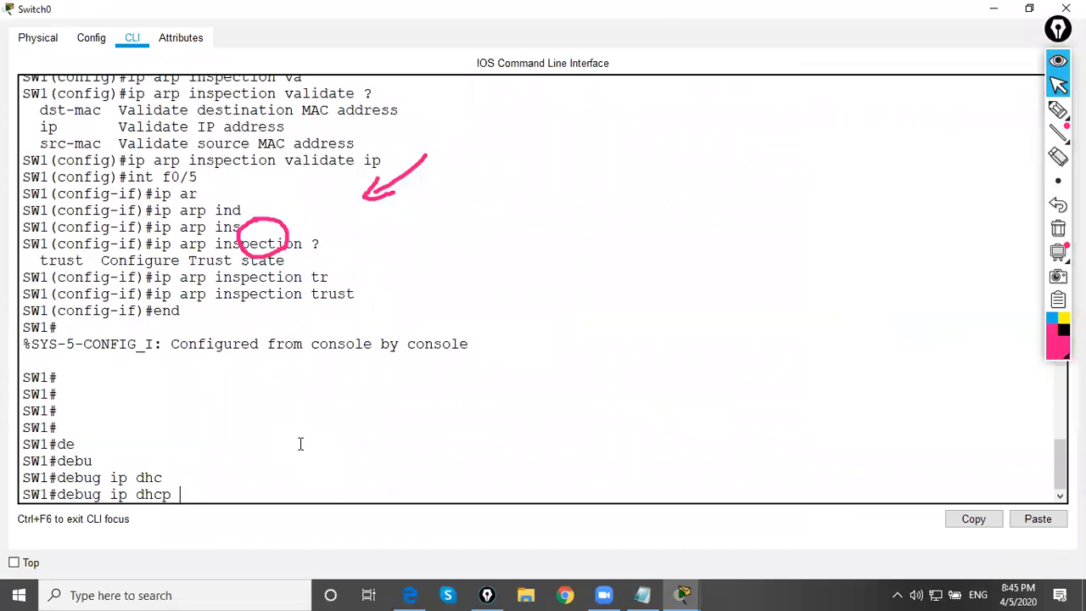
text(sn)
key(Tab)
text(?)
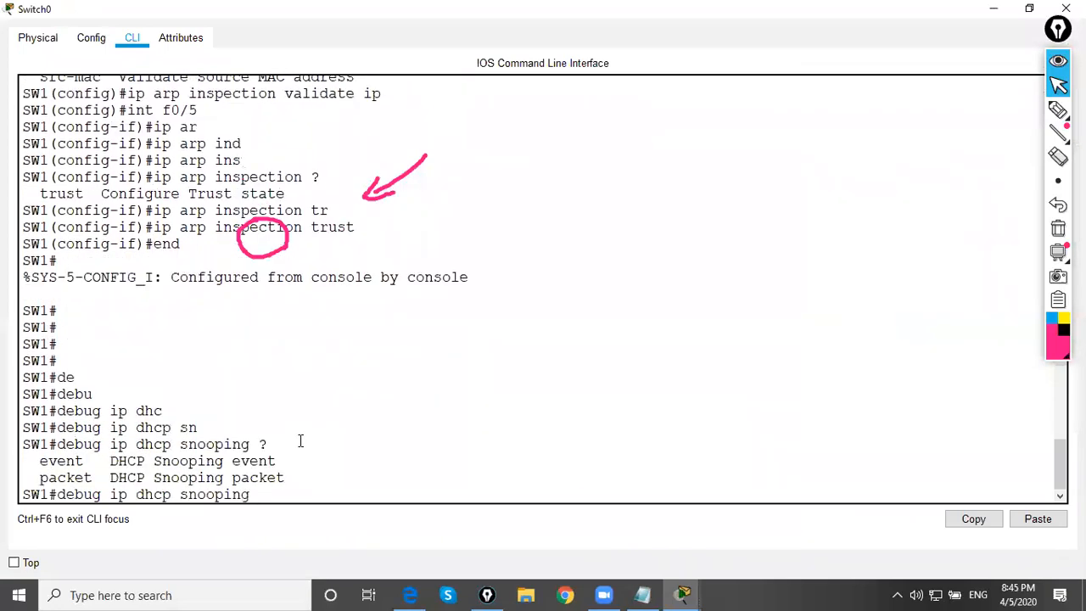
text(pac)
Enable DHCP snooping packet debugging on SW1 with debug ip dhcp snooping packet
key(Tab)
key(Return)
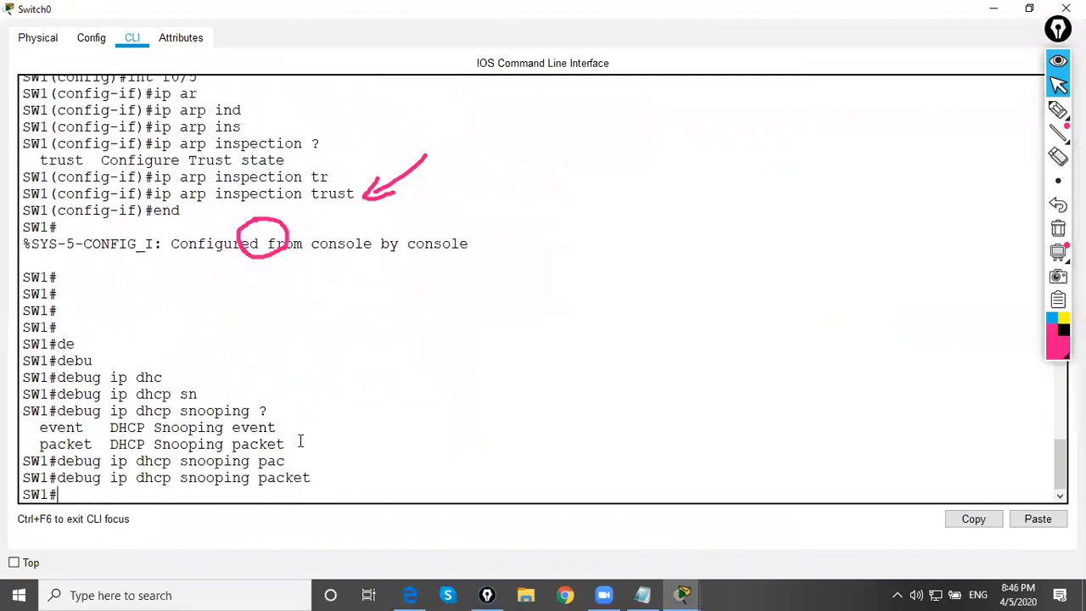
key(Return)
key(Return)
Try to complete debug ip arp on SW1, list the debug ip options and clear the command line
text(debug ip a)
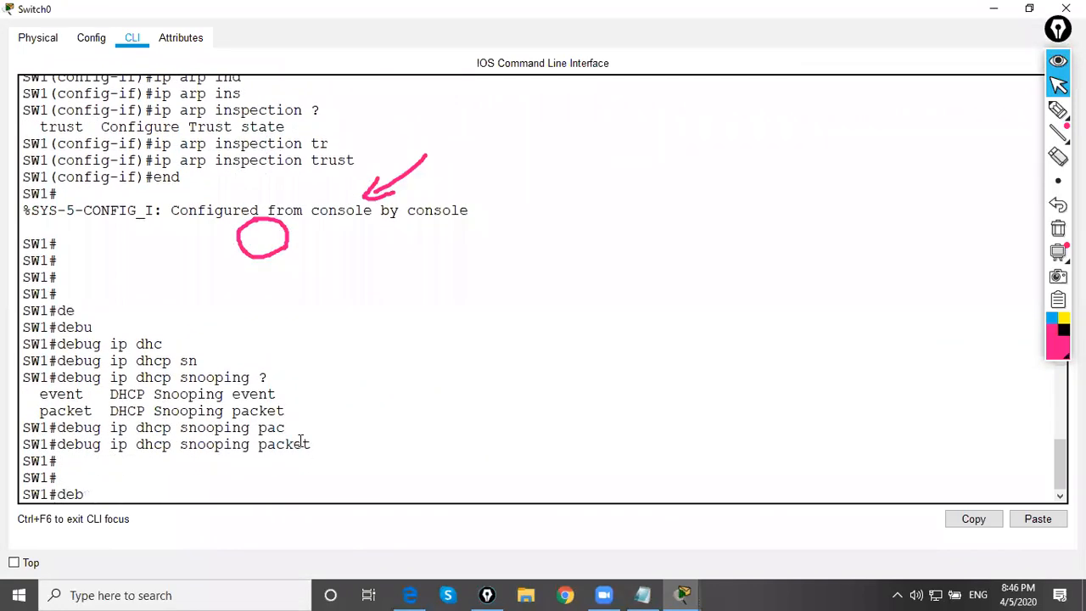
key(Tab)
text(ip ar)
key(Tab)
text(p)
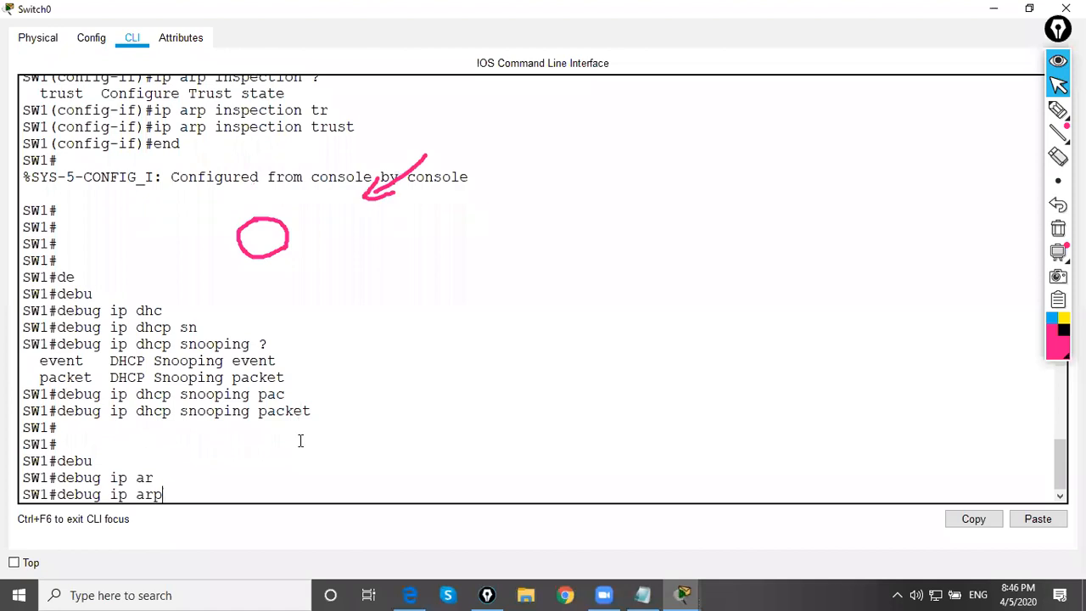
key(Tab)
text(?)
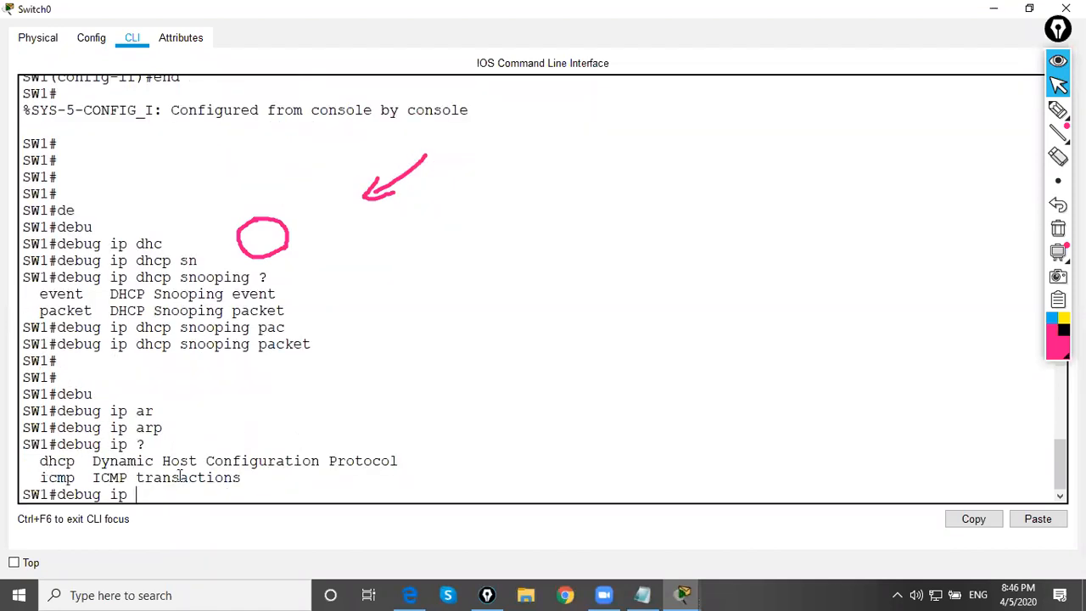
key(BackSpace)
key(BackSpace)
key(BackSpace)
key(BackSpace)
key(BackSpace)
key(BackSpace)
key(BackSpace)
key(BackSpace)
key(BackSpace)
key(BackSpace)
key(BackSpace)
Bring up the router's command line maximized and return it to privileged mode with end
click(994, 8)
click(425, 146)
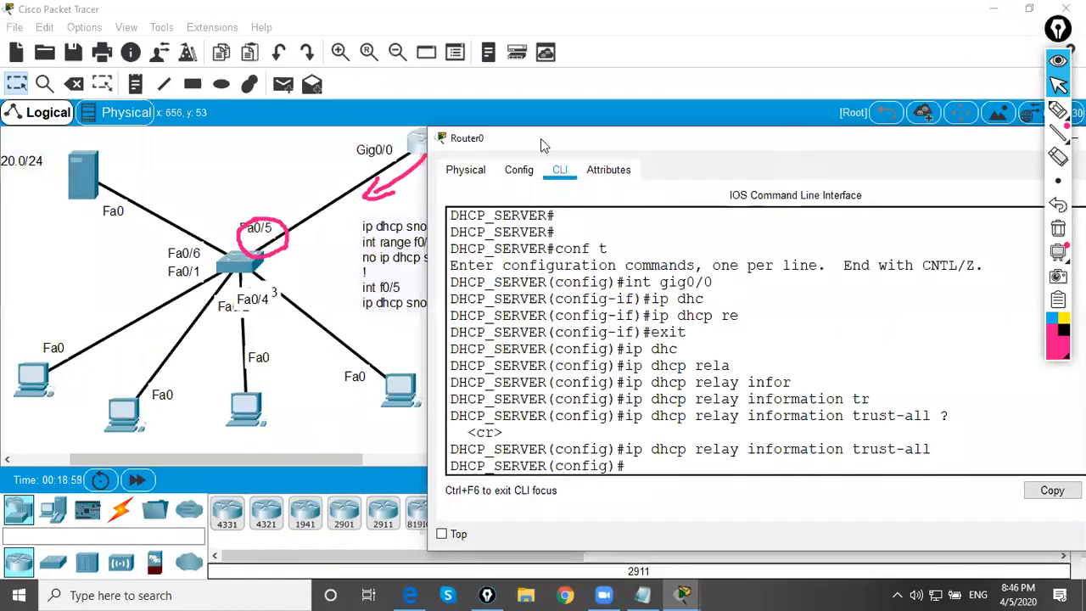
drag(668, 142, 395, 142)
click(831, 139)
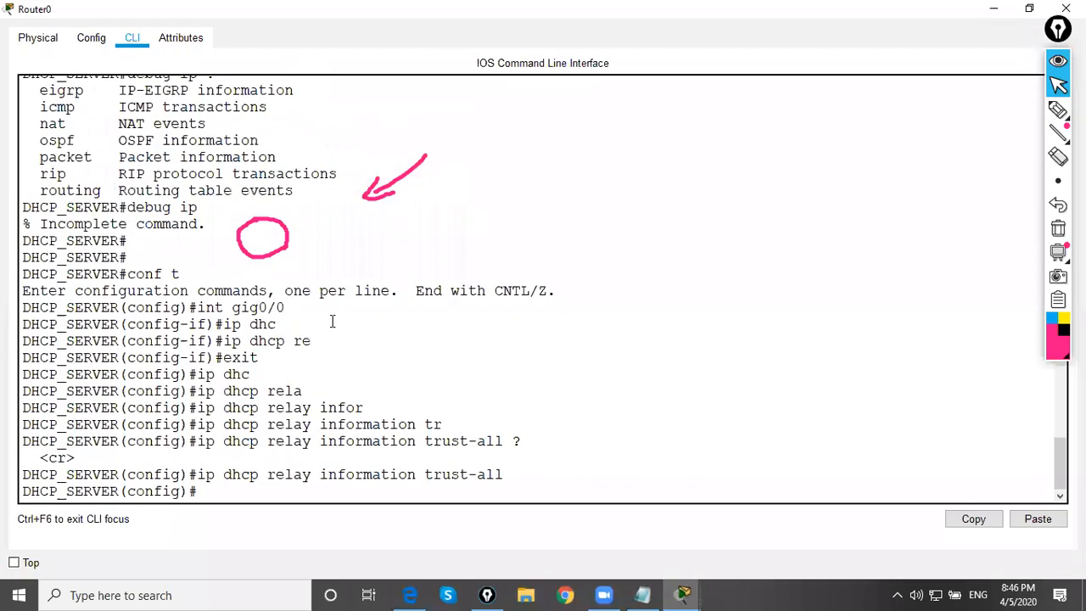
click(332, 321)
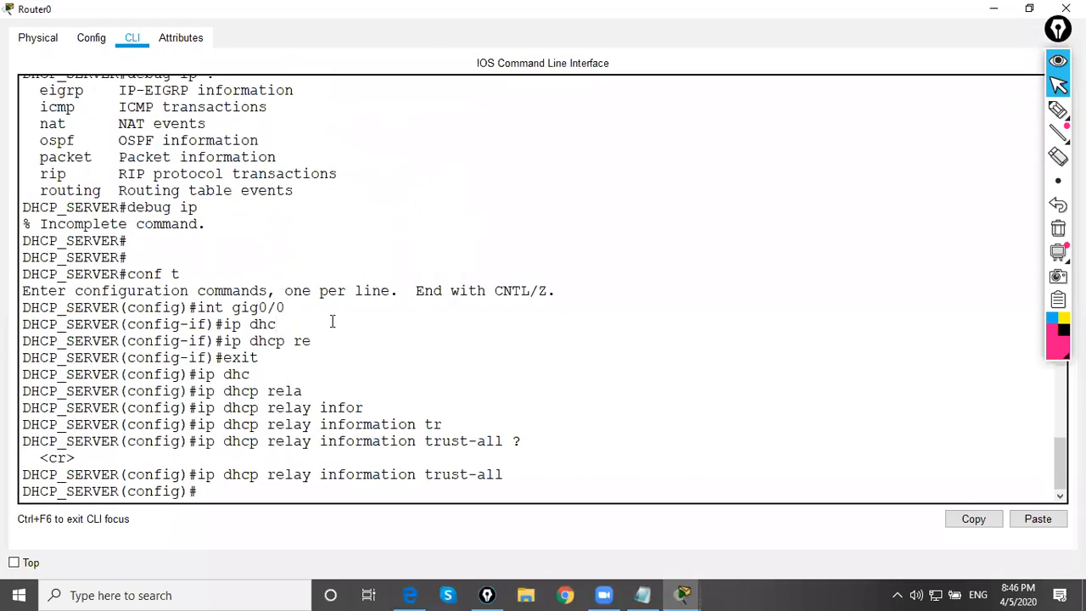
text(end)
key(Return)
Display the router's DHCP leases with sh ip dhcp binding
text(sh ip dhc)
key(Tab)
text(bind)
key(Tab)
key(Return)
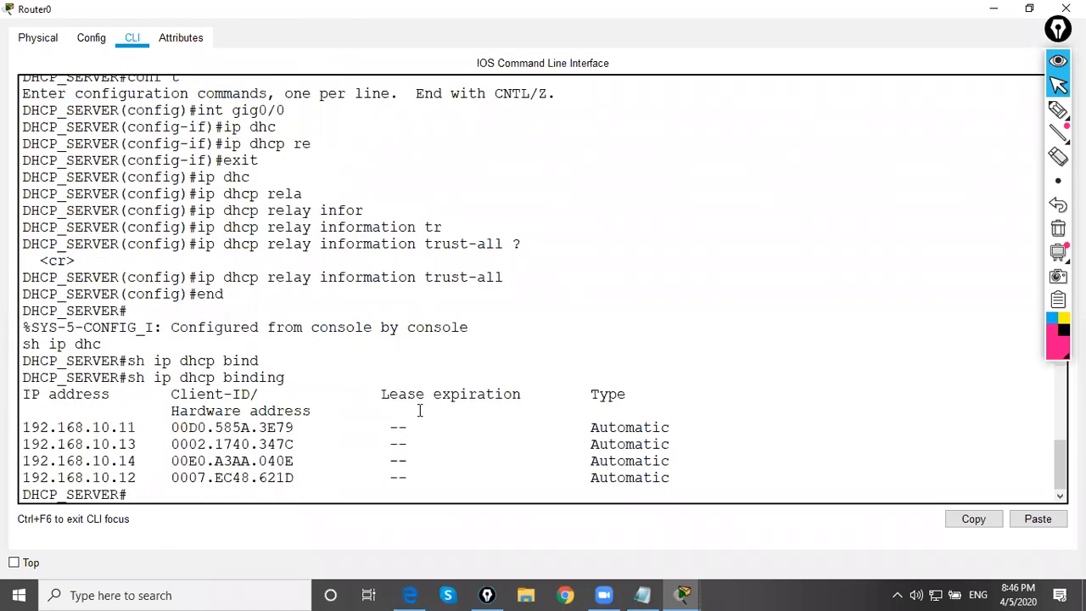
Examine the IP and hardware address entries in the router's DHCP binding table
drag(156, 428, 340, 443)
click(336, 443)
drag(128, 447, 323, 453)
drag(107, 460, 723, 480)
click(279, 479)
click(41, 444)
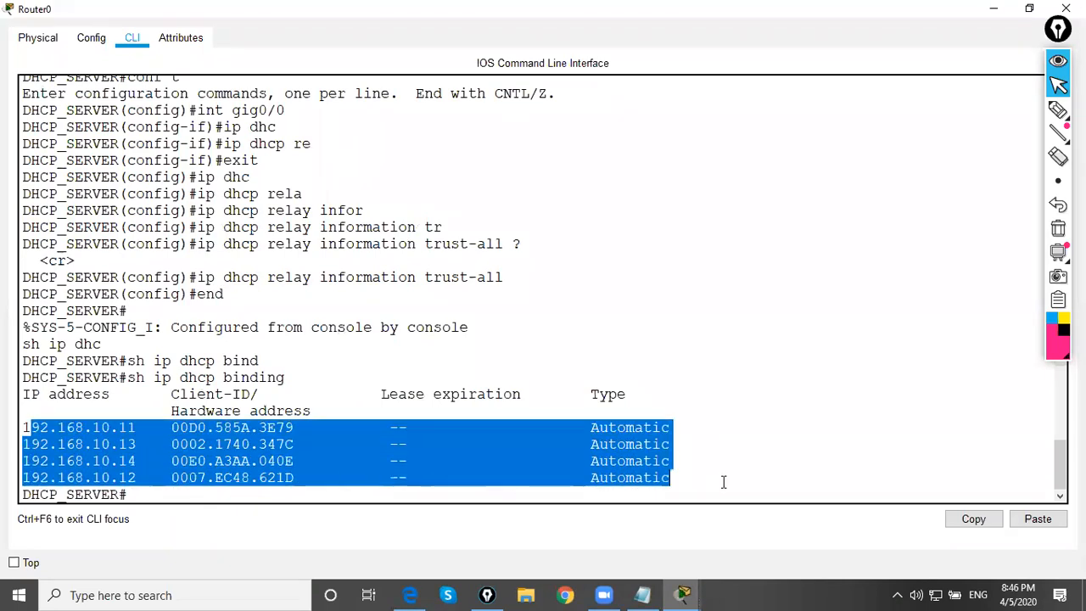
click(701, 466)
text(de)
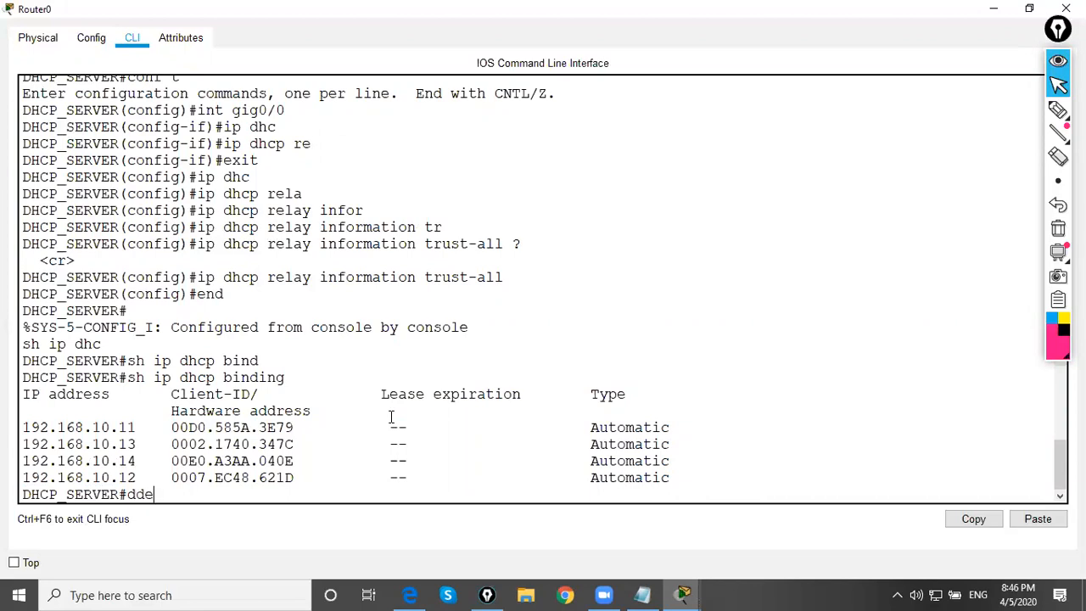
key(BackSpace)
key(BackSpace)
text(ebu)
key(Tab)
text(i)
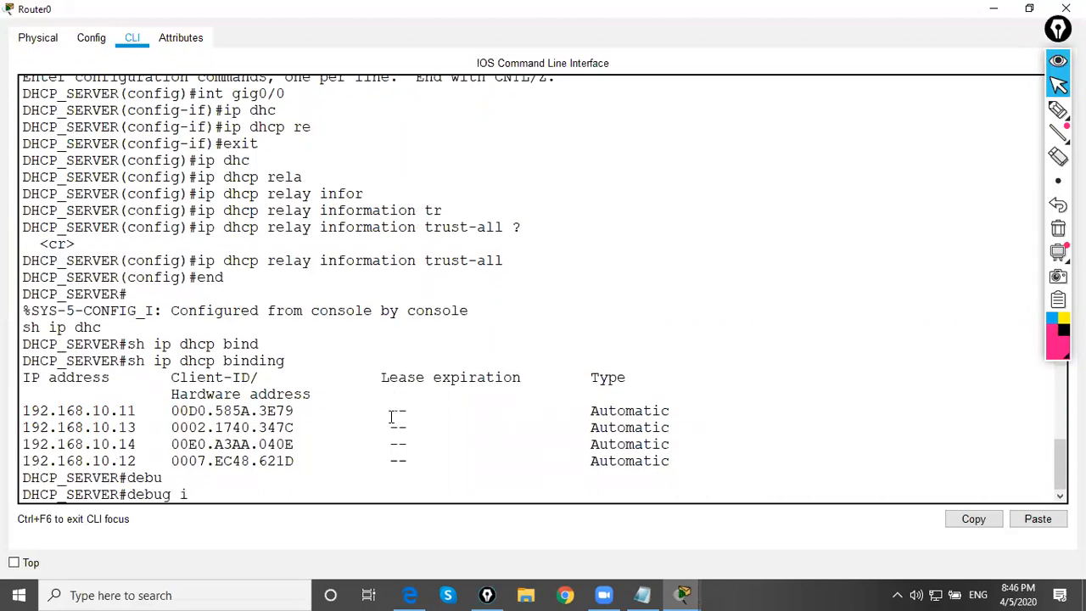
text(p ar)
key(Tab)
text(p)
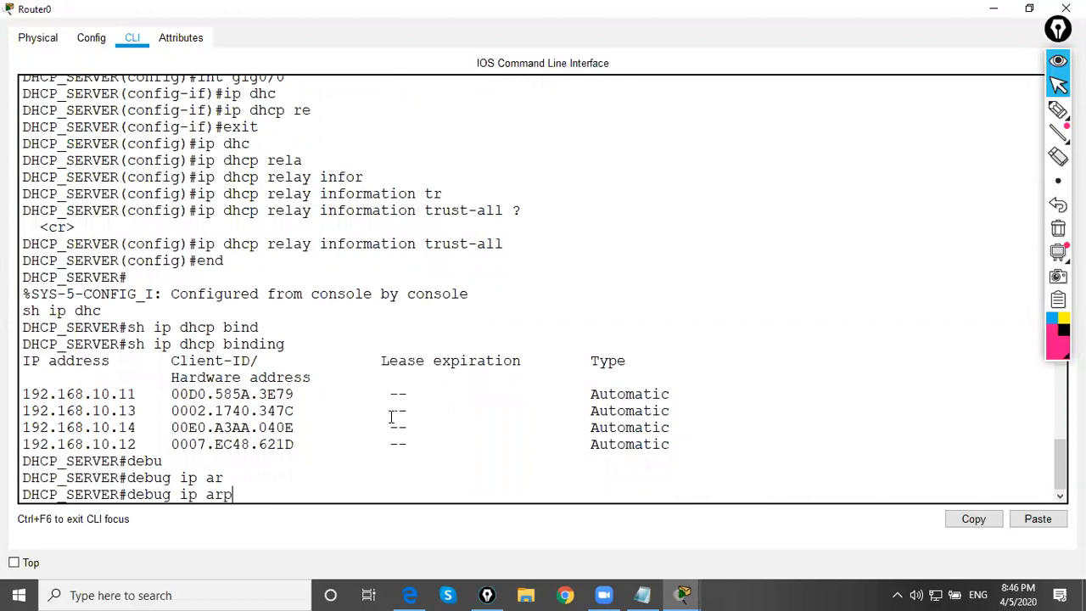
key(Tab)
key(BackSpace)
key(BackSpace)
key(BackSpace)
key(BackSpace)
key(BackSpace)
key(BackSpace)
key(BackSpace)
key(BackSpace)
key(BackSpace)
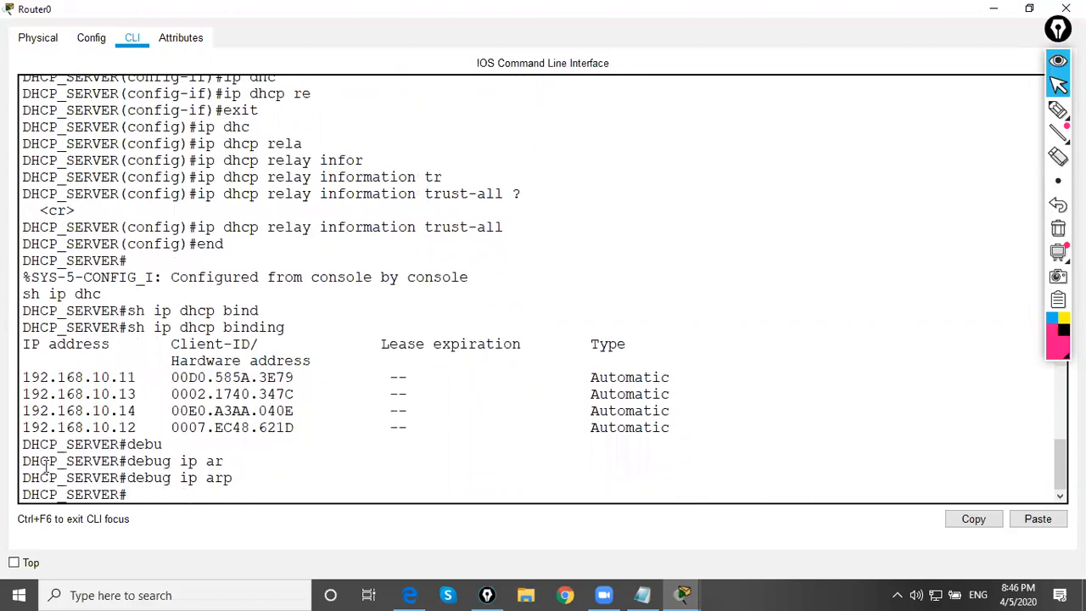
Review all rows of the router's DHCP binding output once more and minimize the router window
drag(25, 368, 408, 428)
drag(409, 428, 679, 425)
click(679, 424)
click(993, 10)
Renew the third PC's DHCP lease by switching its IP configuration to Static and back to DHCP
click(241, 264)
click(244, 409)
click(465, 199)
click(369, 199)
click(692, 73)
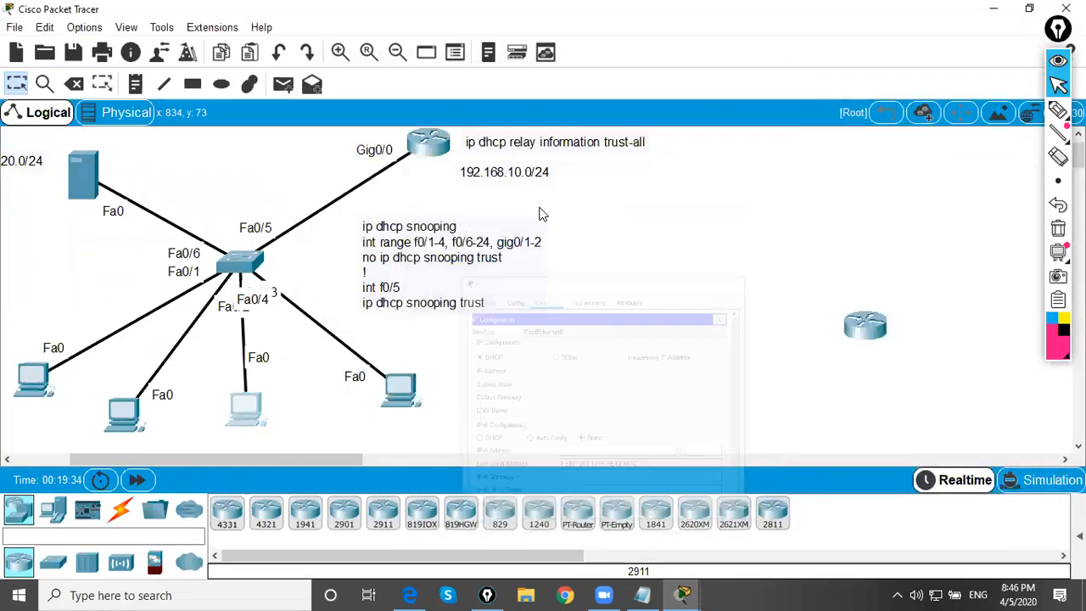
Reopen the switch's command line maximized and examine which input interface received the first snooped DHCP packet
click(240, 262)
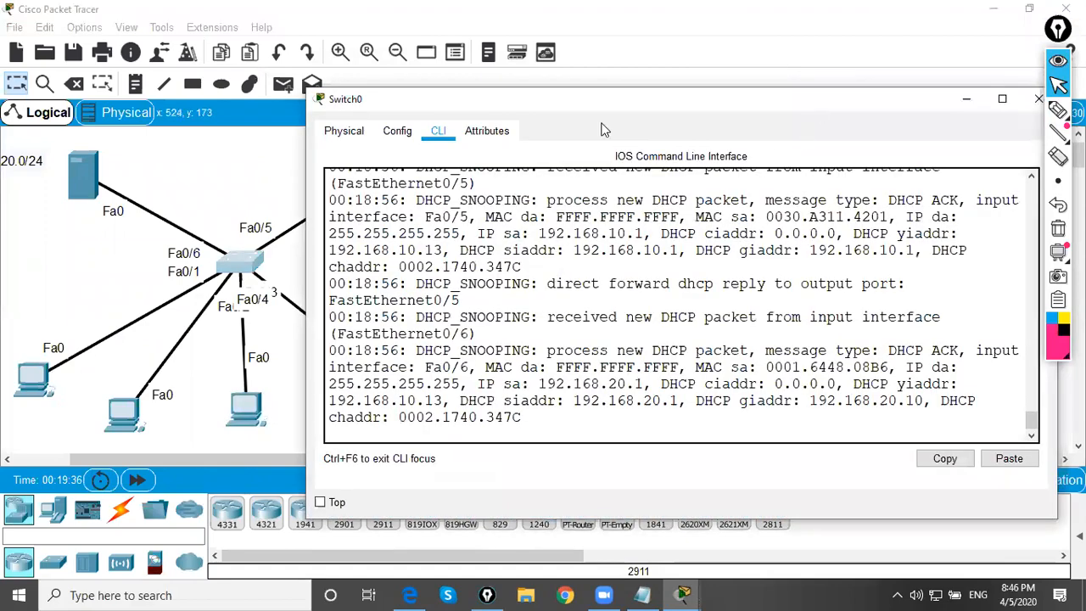
drag(816, 109, 602, 124)
click(788, 118)
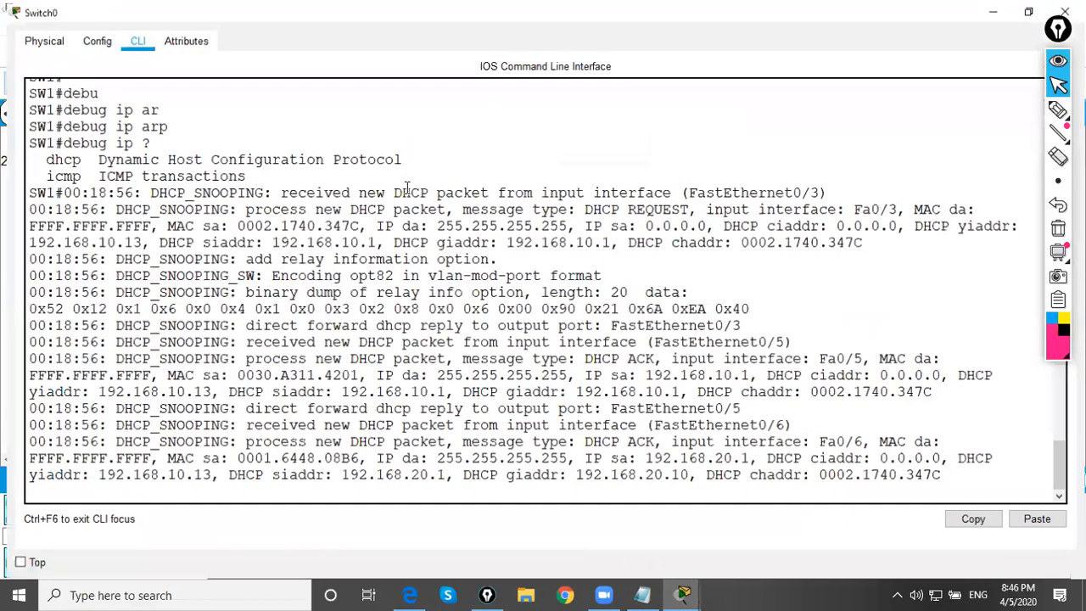
drag(128, 192, 286, 189)
click(314, 178)
drag(381, 191, 514, 185)
click(532, 173)
drag(823, 187, 633, 190)
click(596, 165)
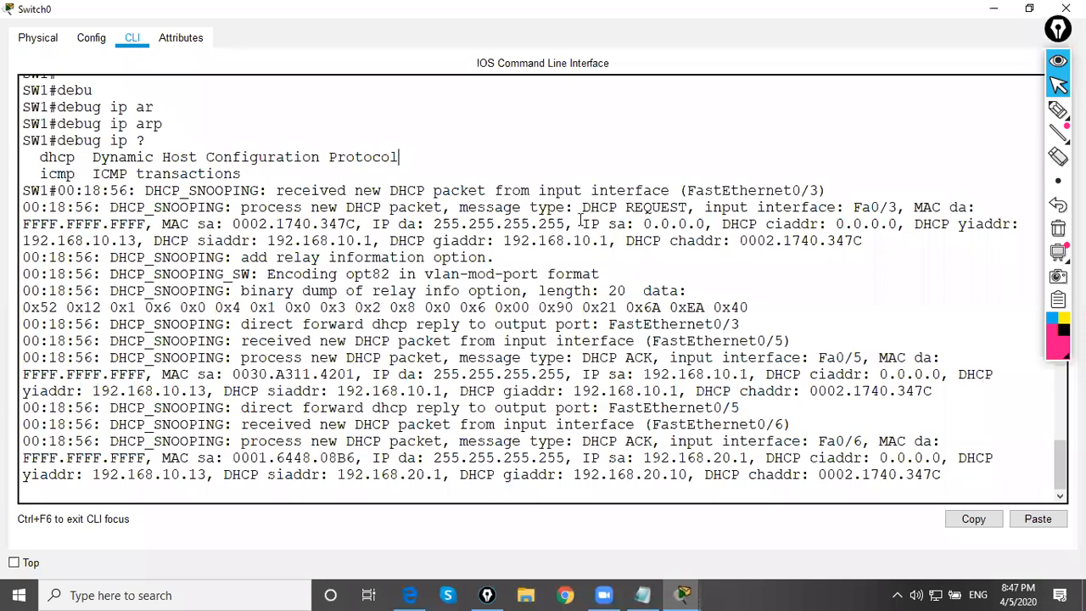
Examine the message type, destination and source MAC addresses, and destination IP address of the first snooped DHCP packet
drag(591, 207, 683, 204)
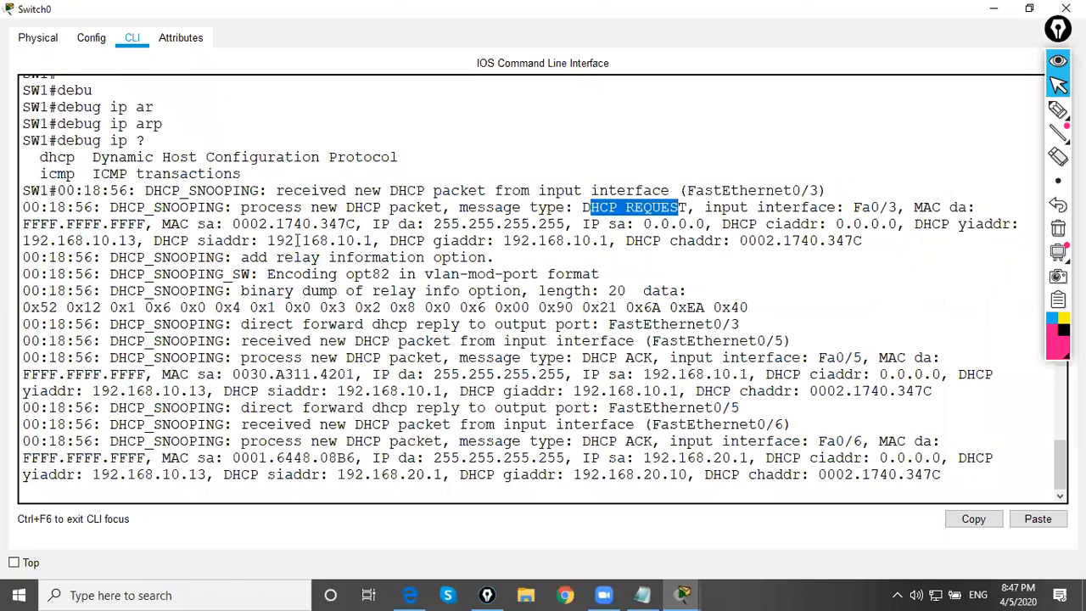
drag(23, 224, 149, 224)
click(150, 224)
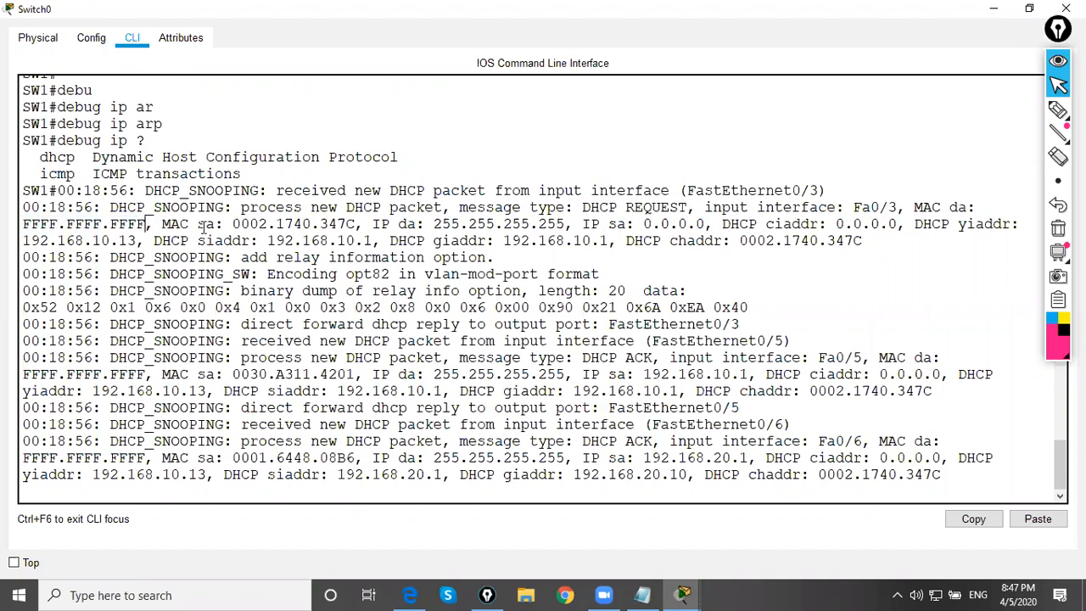
drag(228, 224, 356, 224)
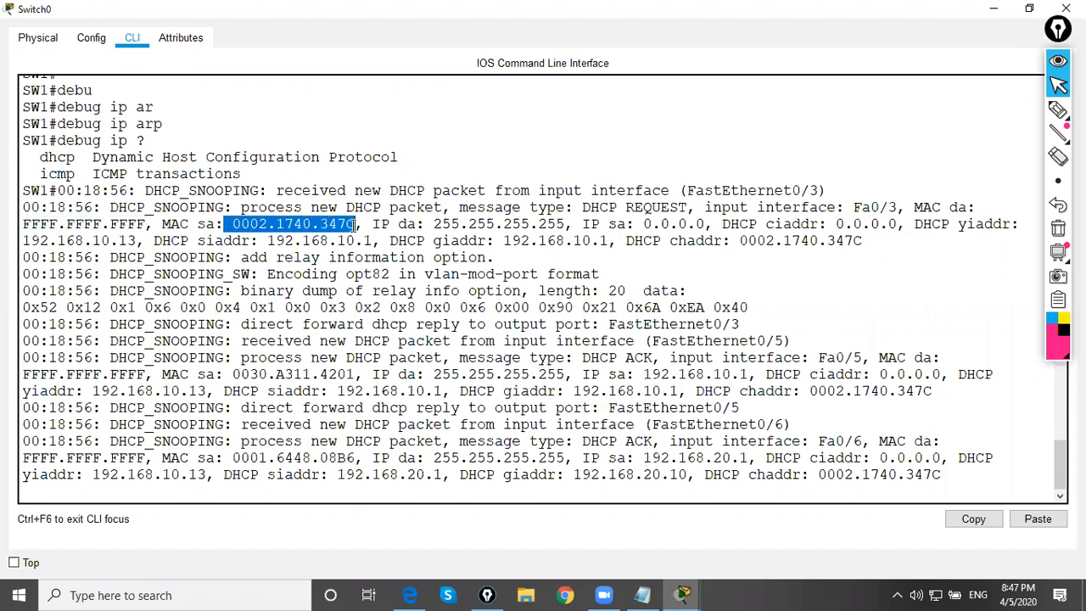
click(407, 224)
drag(431, 225, 576, 225)
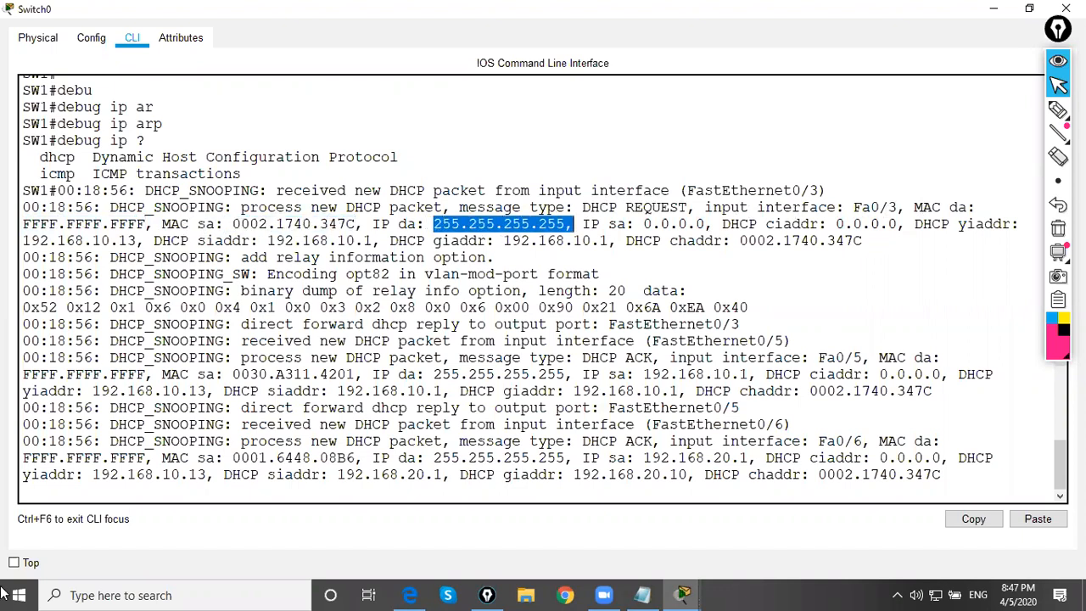
click(522, 274)
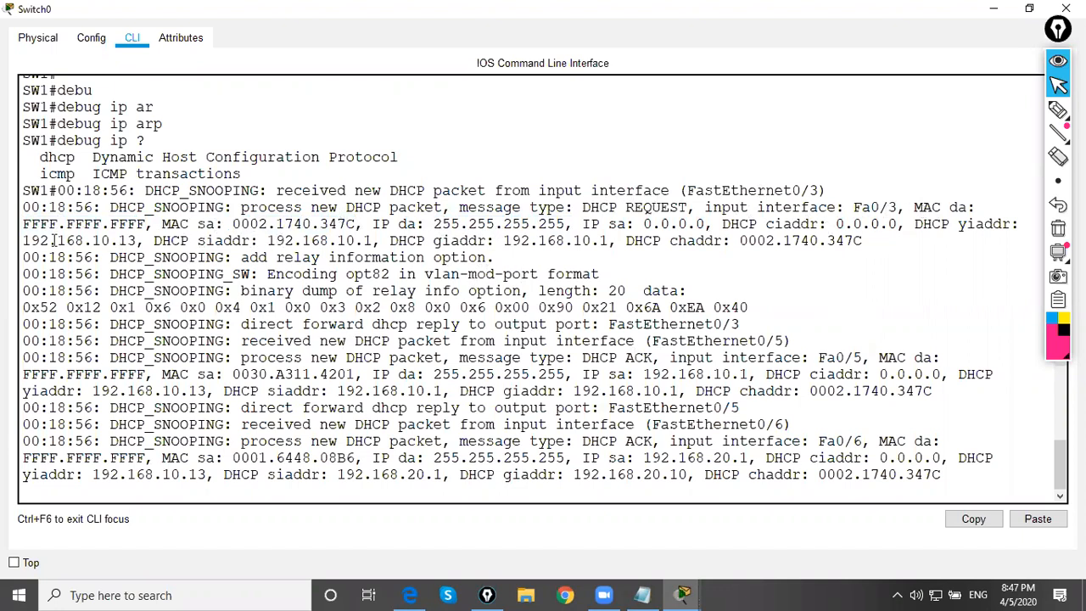
Examine the yiaddr, siaddr and chaddr fields of the snooped DHCP request
drag(20, 241, 136, 241)
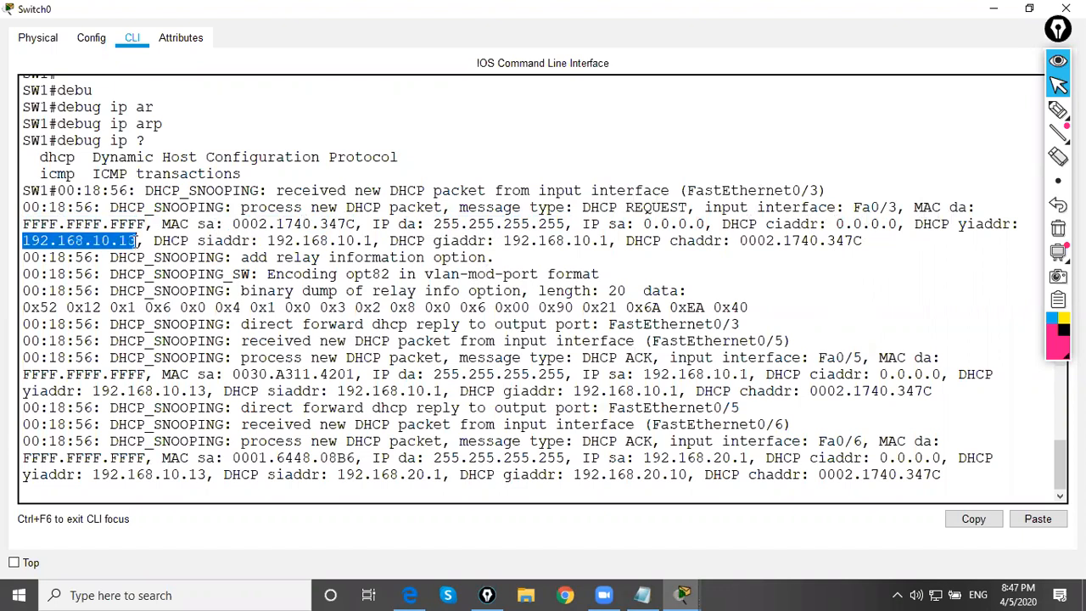
click(136, 241)
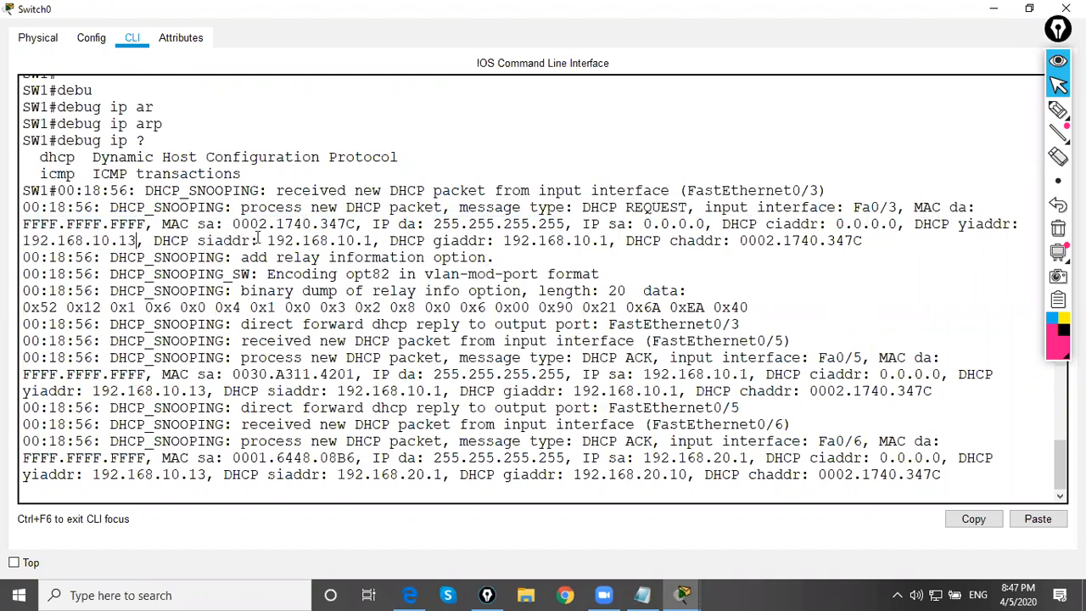
drag(269, 241, 377, 241)
click(388, 241)
mouse_move(732, 240)
mouse_down()
mouse_move(871, 243)
mouse_move(748, 242)
mouse_up()
click(679, 264)
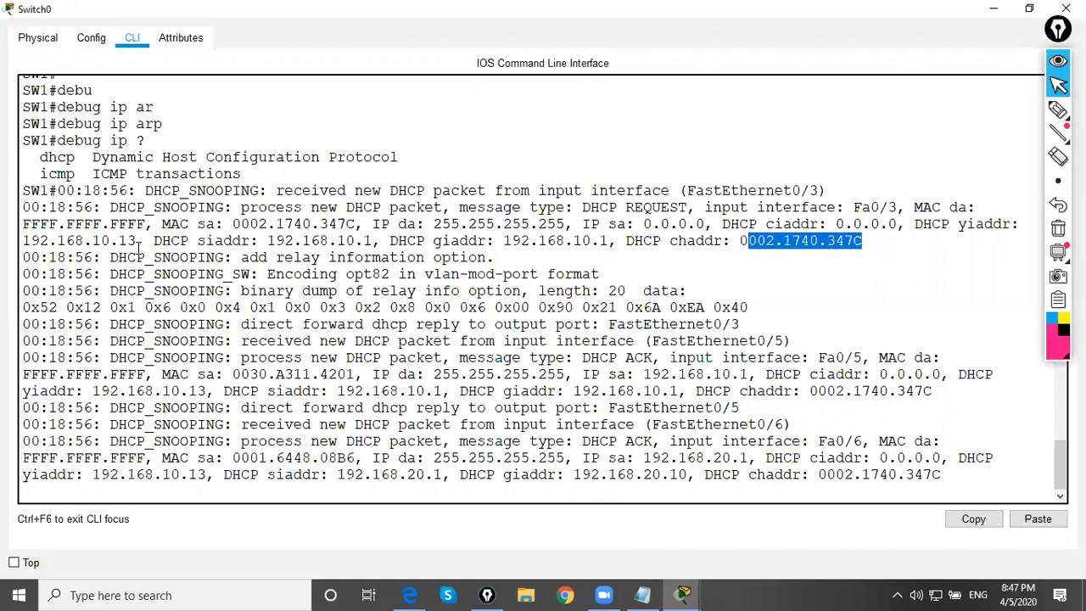
Recheck the request's offered client address and examine the relay information option line in the snooping debug output
drag(139, 245, 73, 241)
click(239, 280)
drag(244, 257, 494, 258)
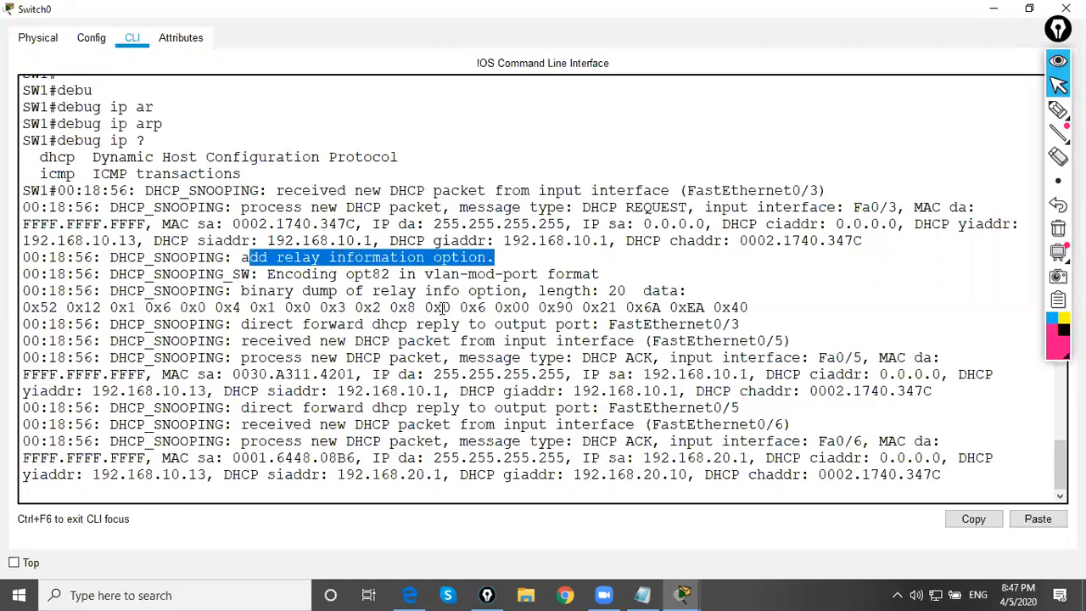
click(443, 307)
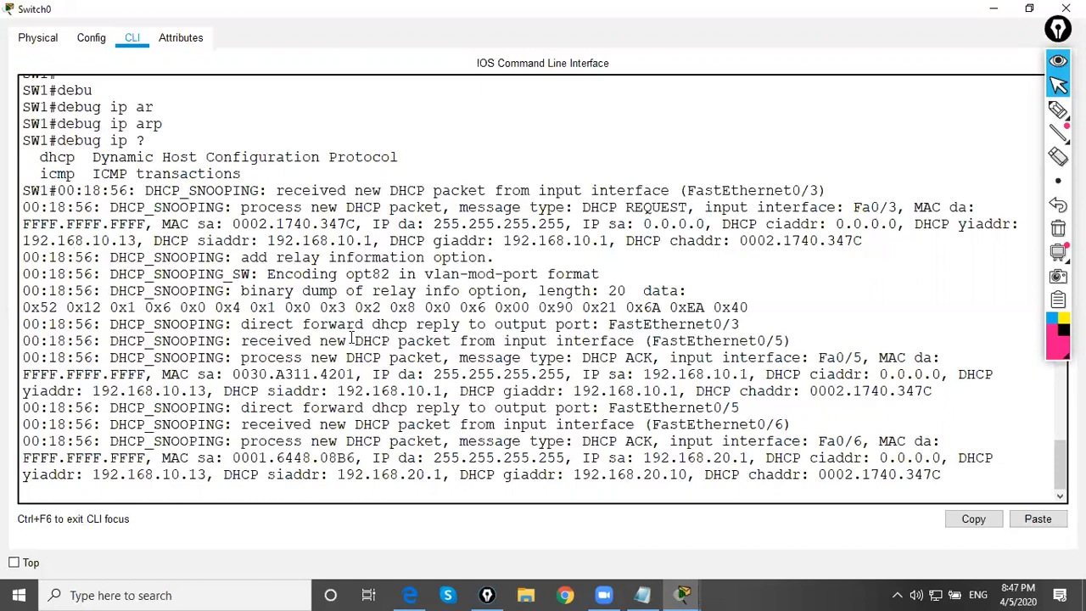
Minimize the switch window, move the third PC slightly to the right and move PC3 farther right in the topology
click(985, 19)
drag(241, 411, 269, 416)
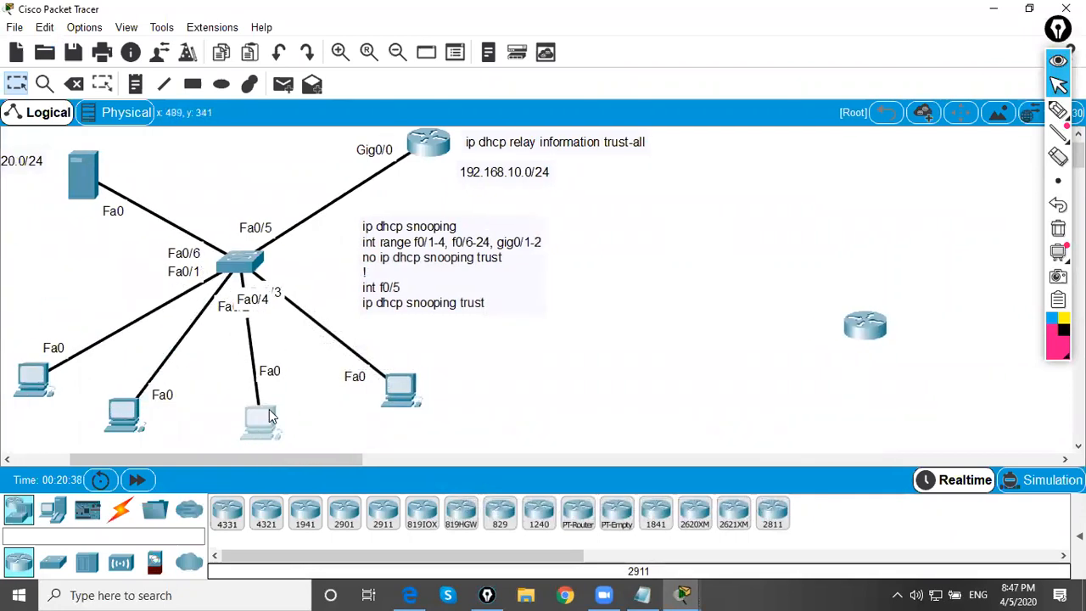
drag(392, 388, 497, 380)
Renew PC3's DHCP lease by switching its IP configuration to Static and back to DHCP, and minimize its window
click(496, 380)
click(475, 200)
click(355, 201)
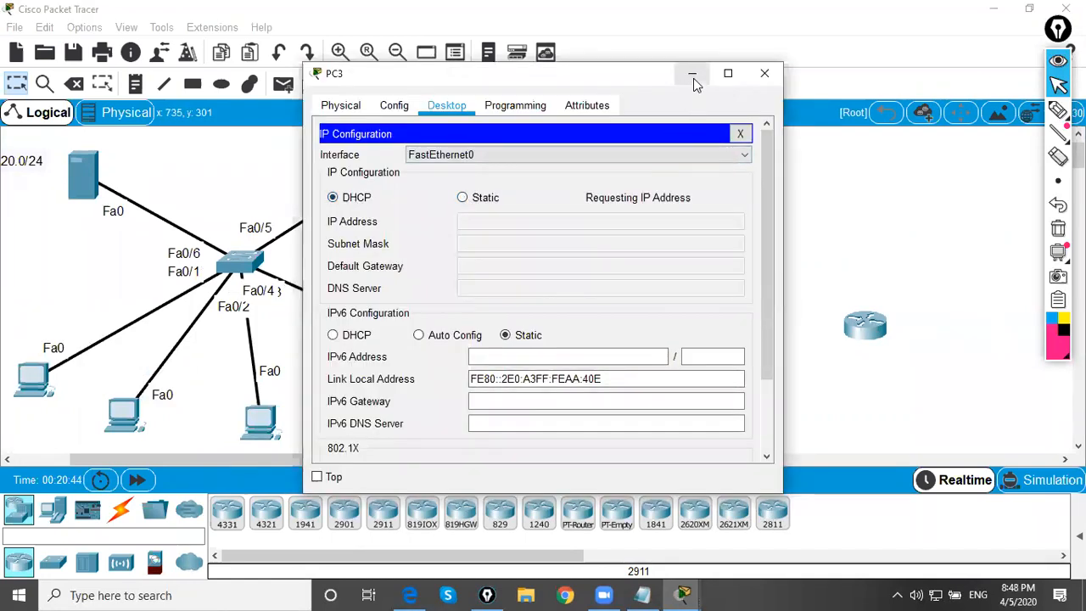
click(694, 78)
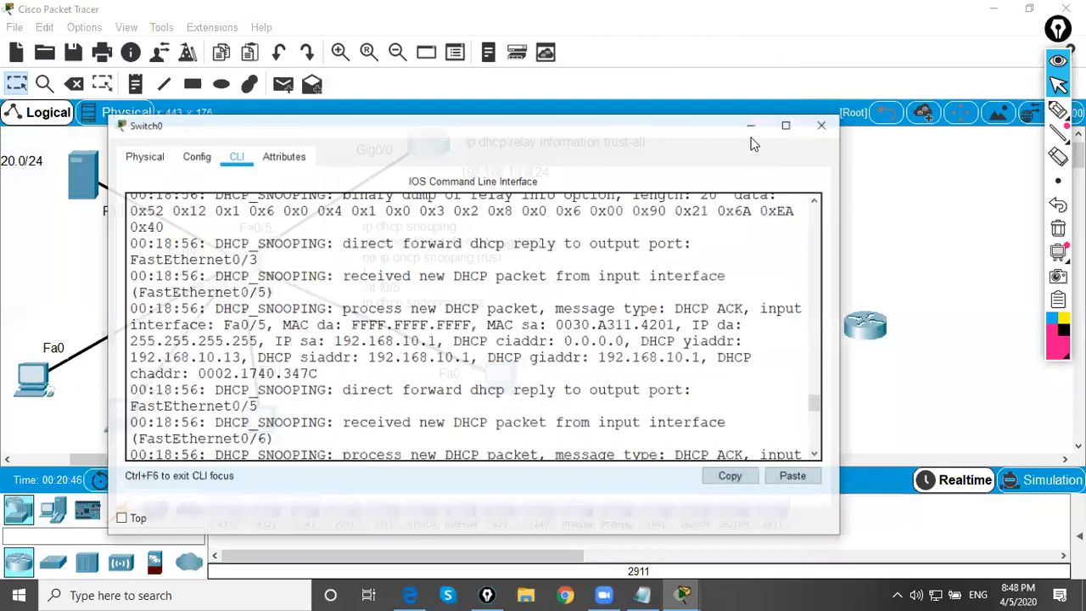
Maximize the switch window and examine the DHCP REQUEST packet received on FastEthernet0/4 in the snooping debug output
click(786, 126)
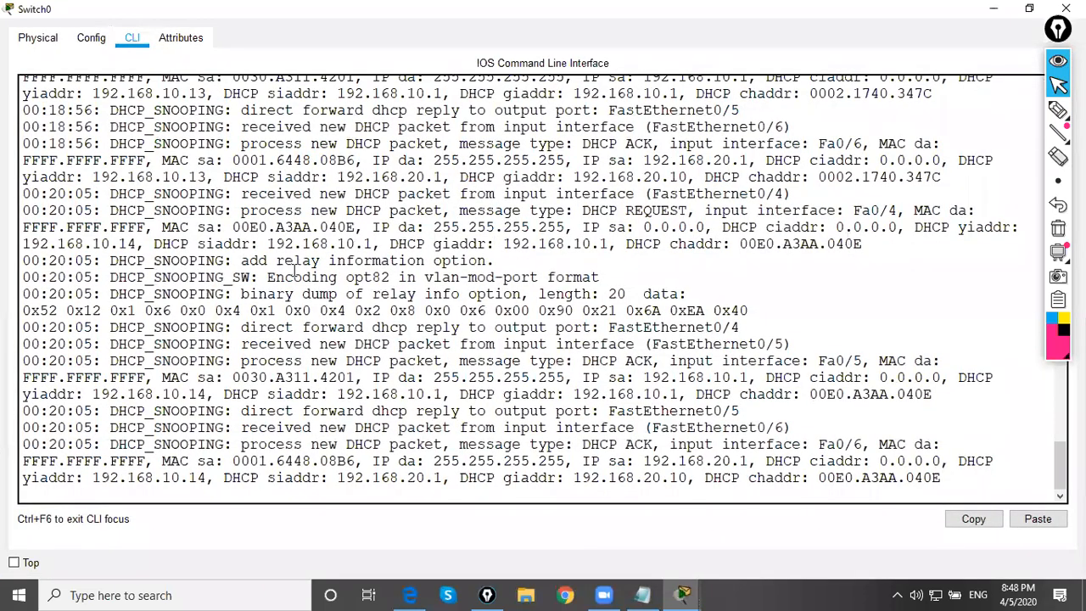
drag(794, 196, 191, 194)
click(373, 210)
drag(599, 212, 713, 213)
drag(577, 210, 687, 213)
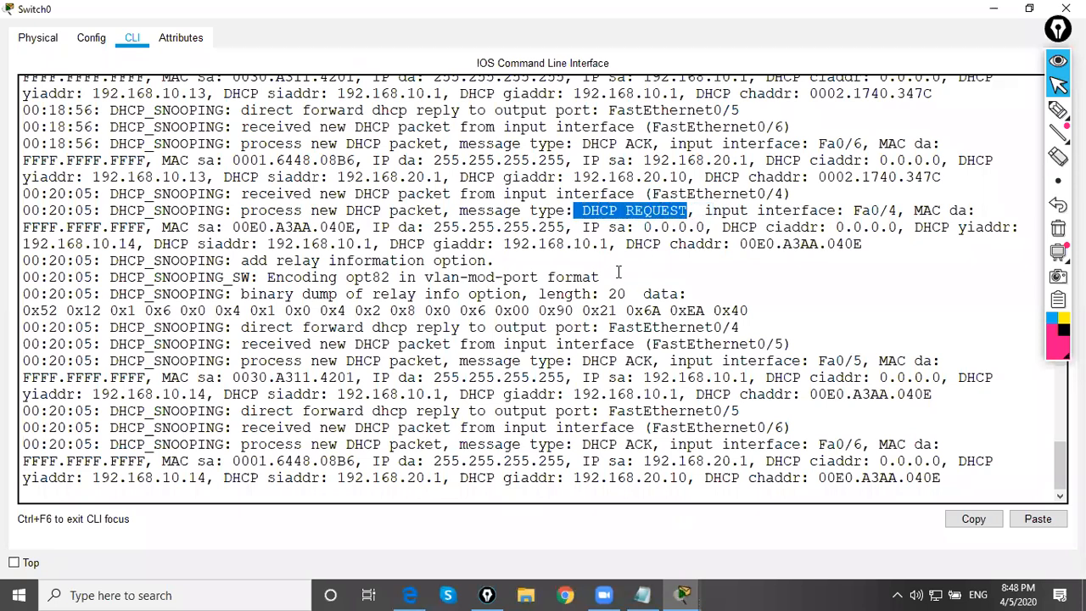
click(618, 272)
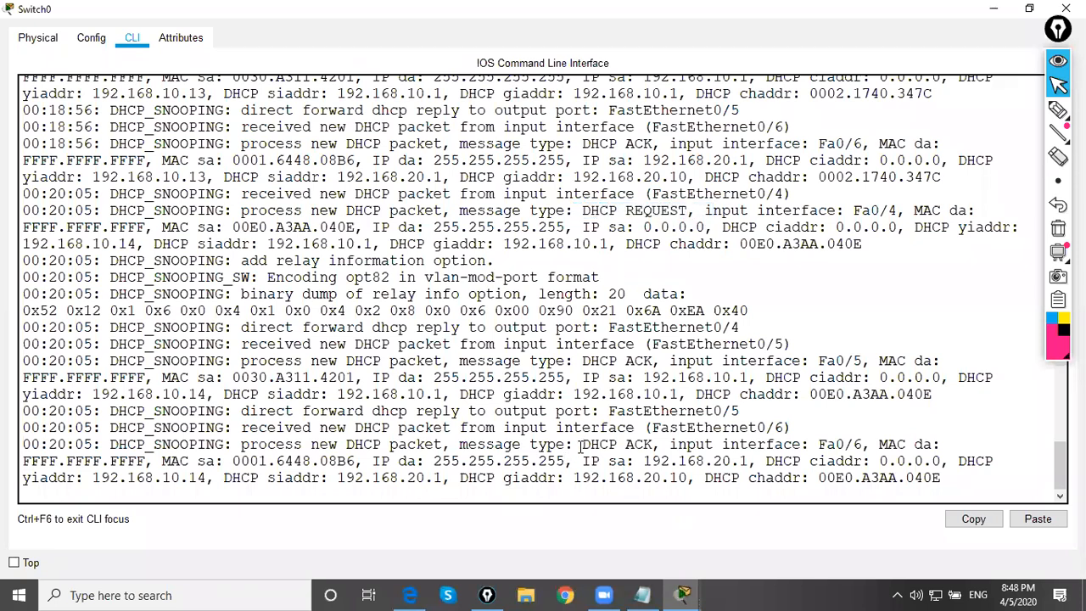
Examine the DHCP ACK entry for input interface Fa0/6 and the preceding relay information and reply forwarding lines
drag(583, 445, 654, 444)
click(654, 444)
drag(868, 445, 802, 445)
click(924, 445)
drag(957, 477, 315, 327)
drag(189, 261, 512, 472)
click(511, 409)
Bring up fresh SW1# prompts below the debug output and minimize the switch window
key(Return)
key(Return)
key(Return)
key(Return)
key(Return)
key(Return)
key(Return)
key(Return)
key(Return)
key(Return)
key(Return)
key(Return)
key(Return)
key(Return)
key(Return)
key(Return)
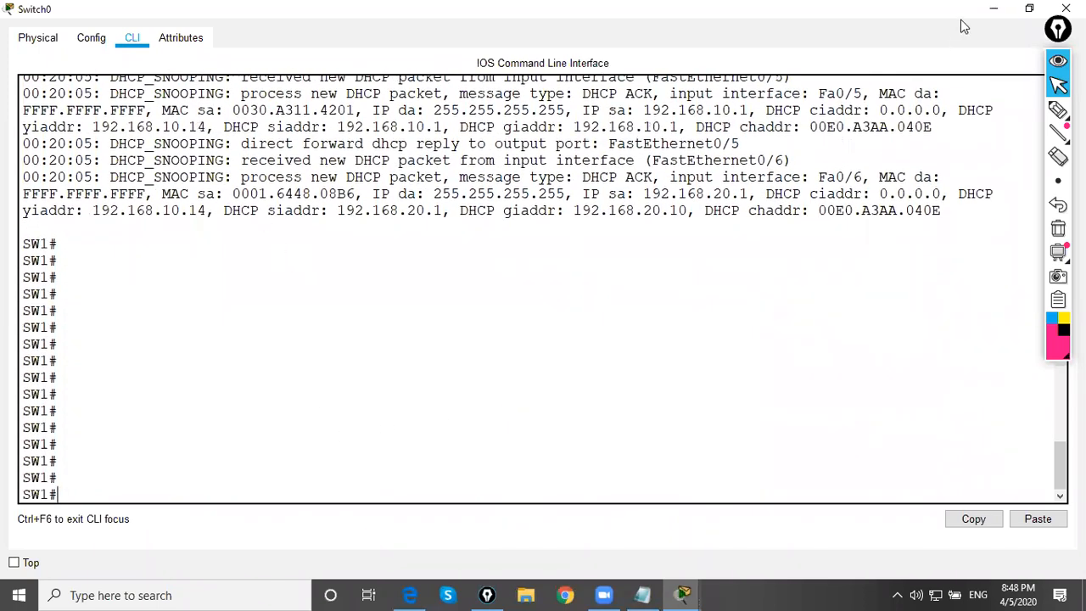
click(994, 10)
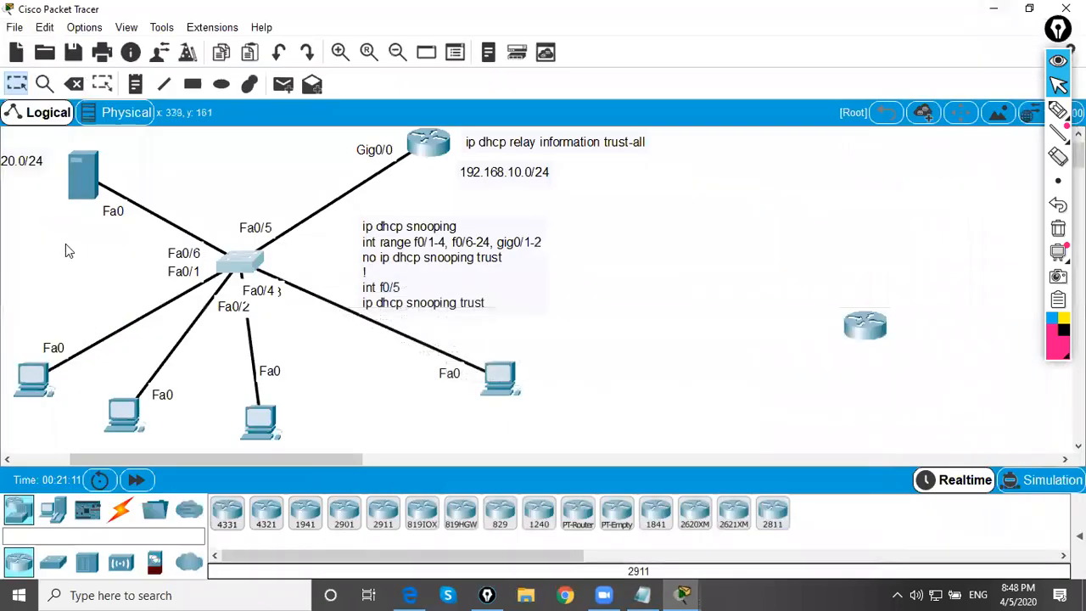
Open Server0 to view its services, close it, and look over the server's connection to the switch
click(82, 177)
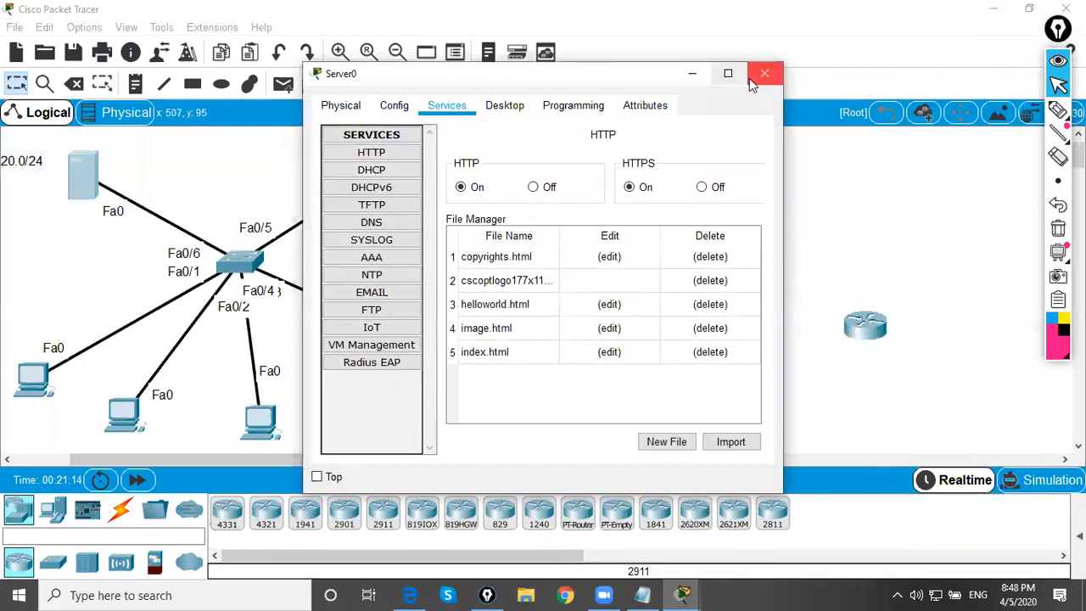
click(764, 75)
drag(155, 152, 44, 263)
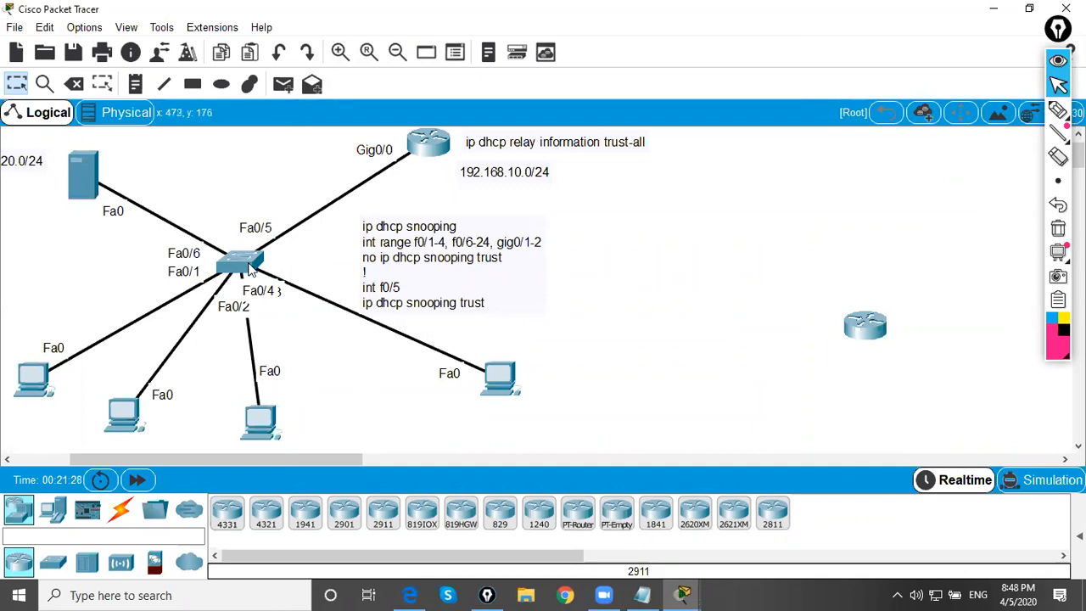
mouse_move(235, 270)
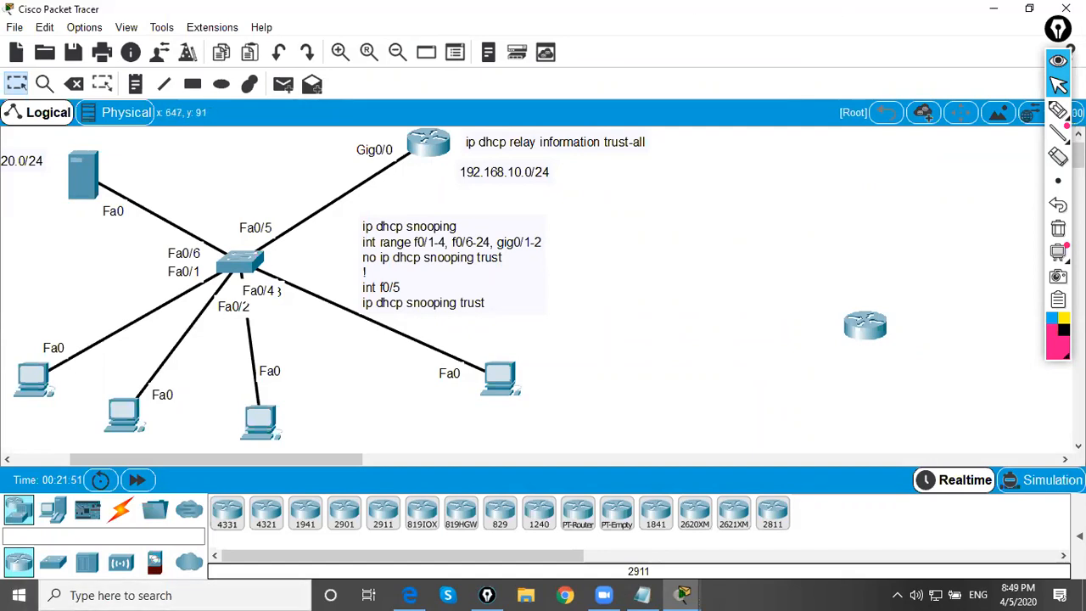
Cancel exiting Packet Tracer, minimize its main window and shift the PC1 window on the desktop
click(1066, 7)
click(684, 310)
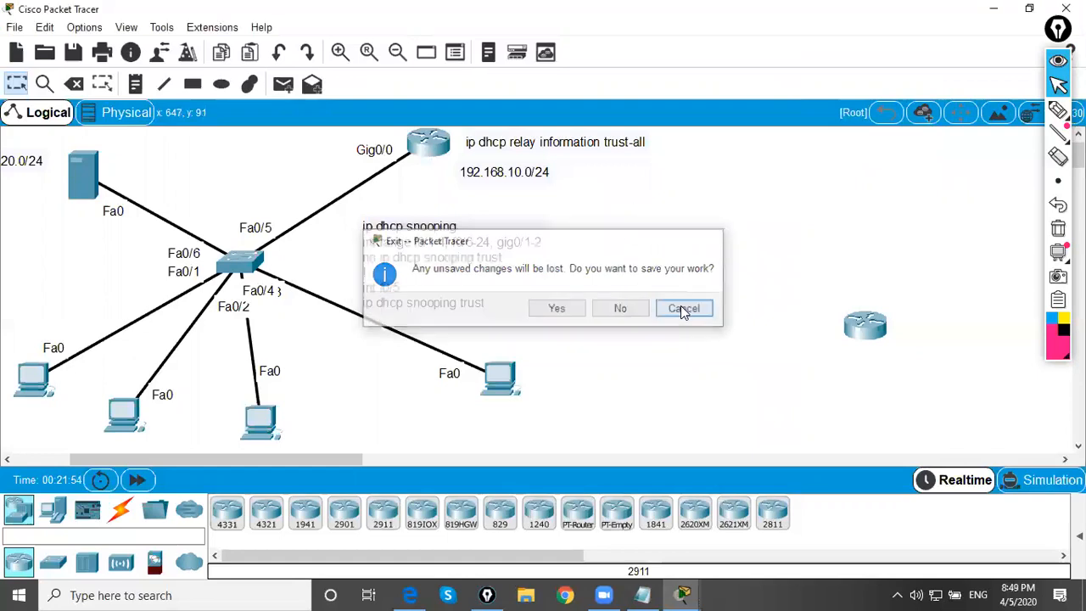
click(993, 8)
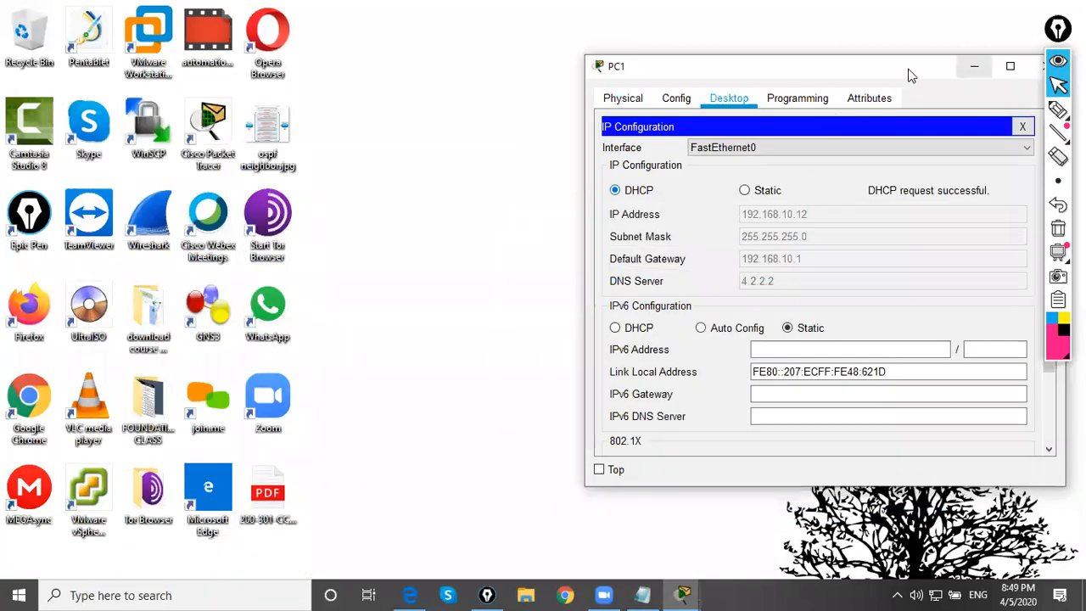
drag(910, 70, 747, 77)
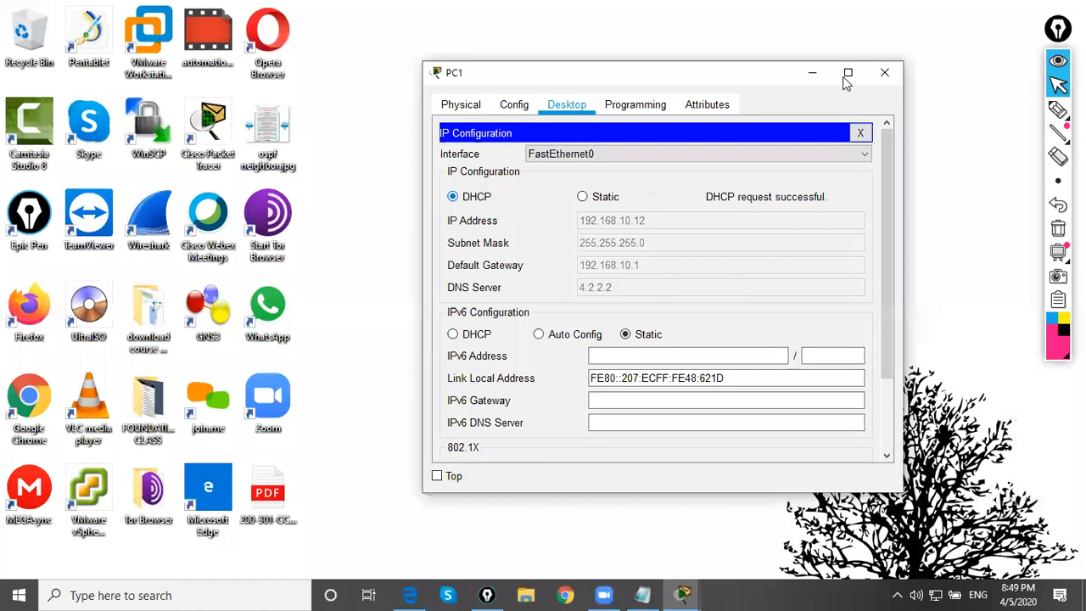
right_click(494, 162)
click(558, 209)
right_click(505, 161)
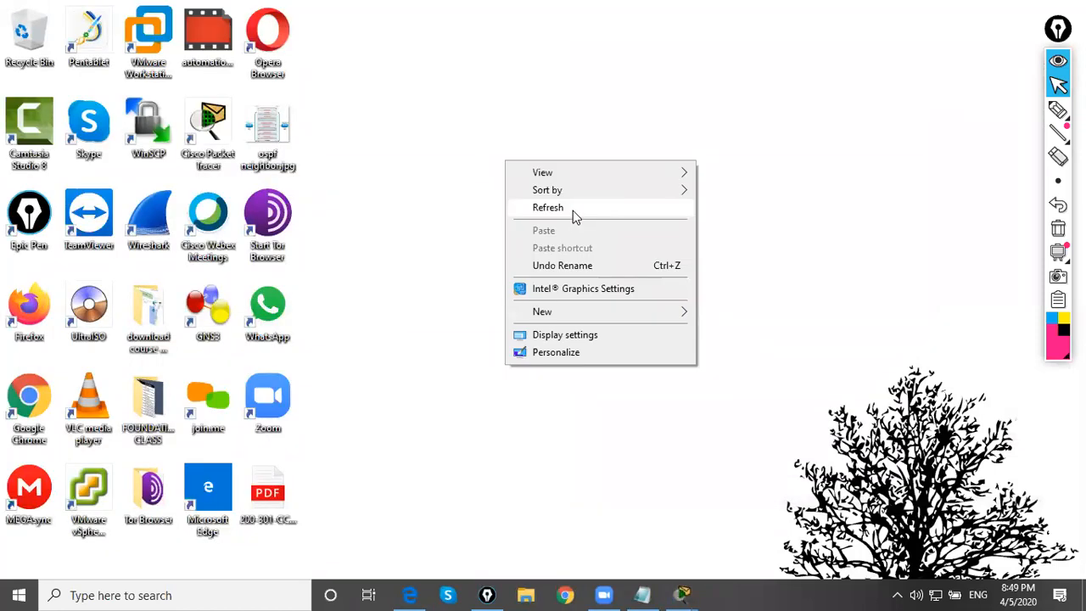
click(573, 211)
right_click(437, 170)
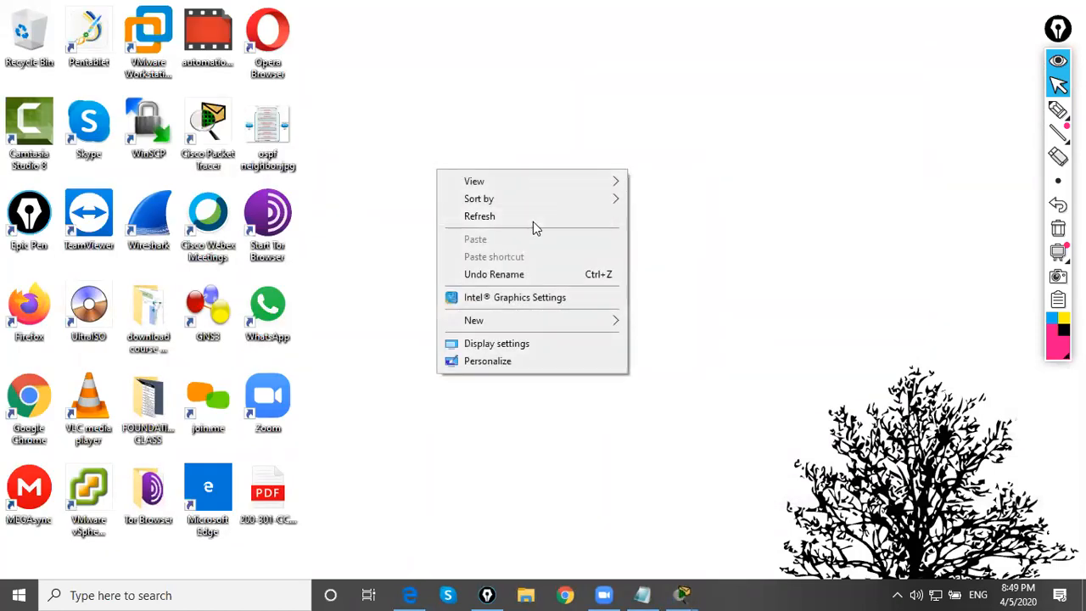
click(533, 222)
Switch to Notepad, delete all the Layer 2 security notes and start a blank page with a "!" line
click(642, 595)
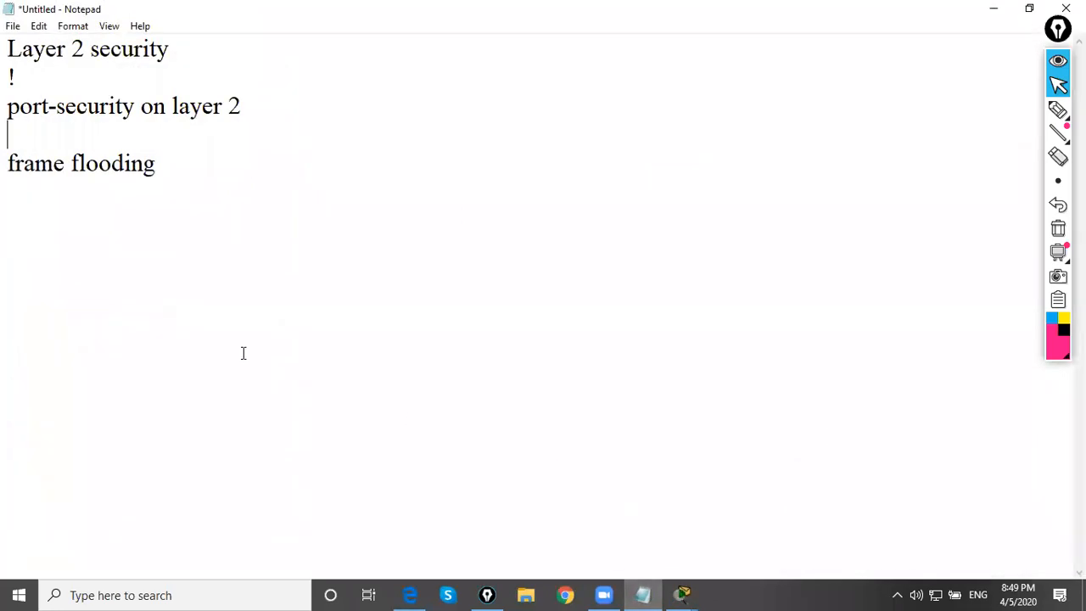
drag(36, 165, 7, 53)
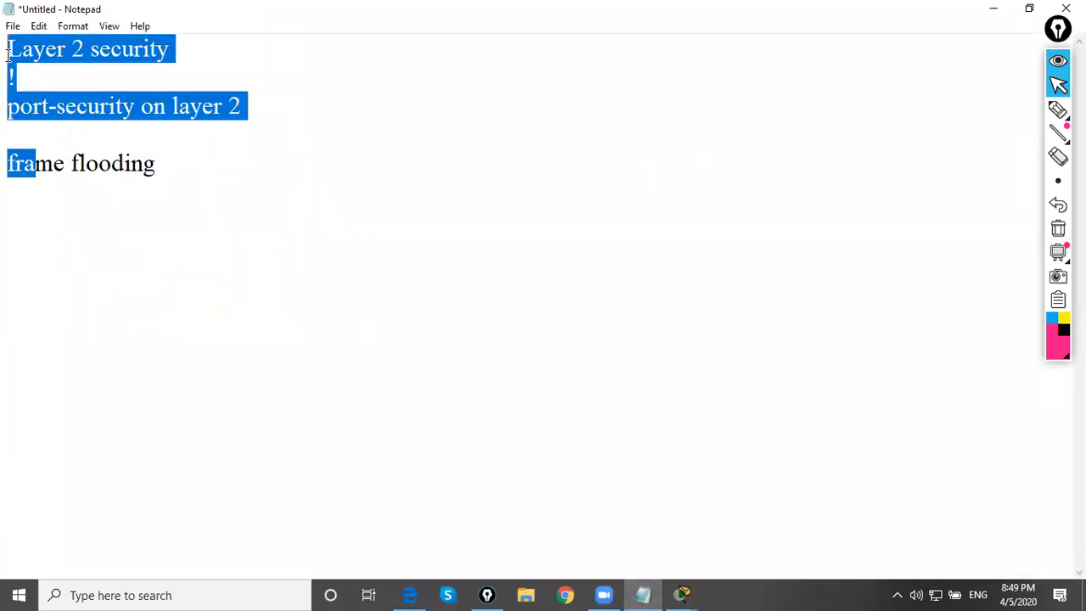
drag(161, 166, 7, 38)
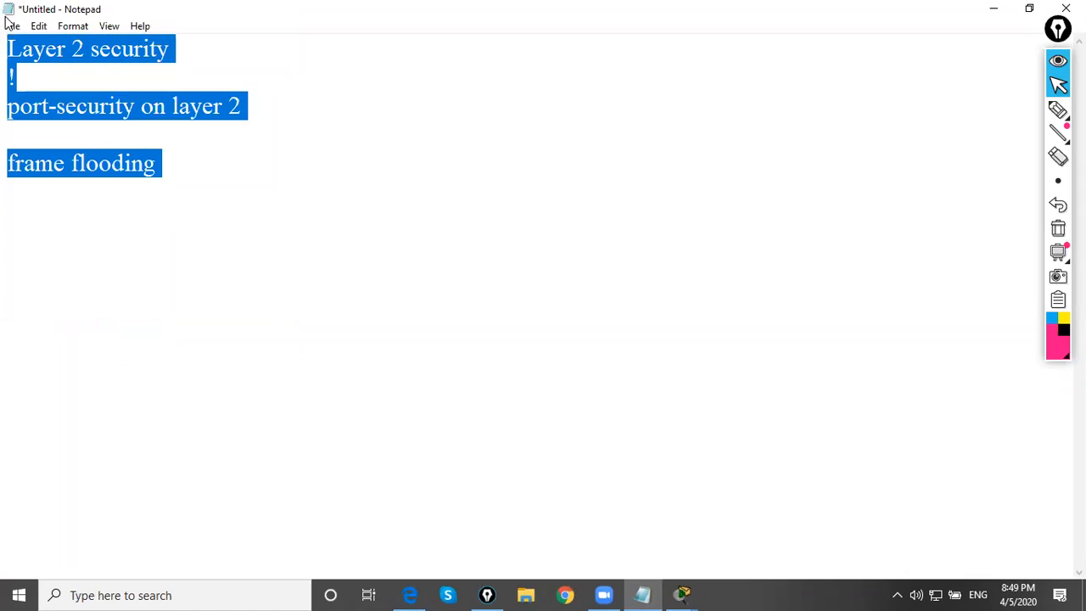
key(BackSpace)
text(!)
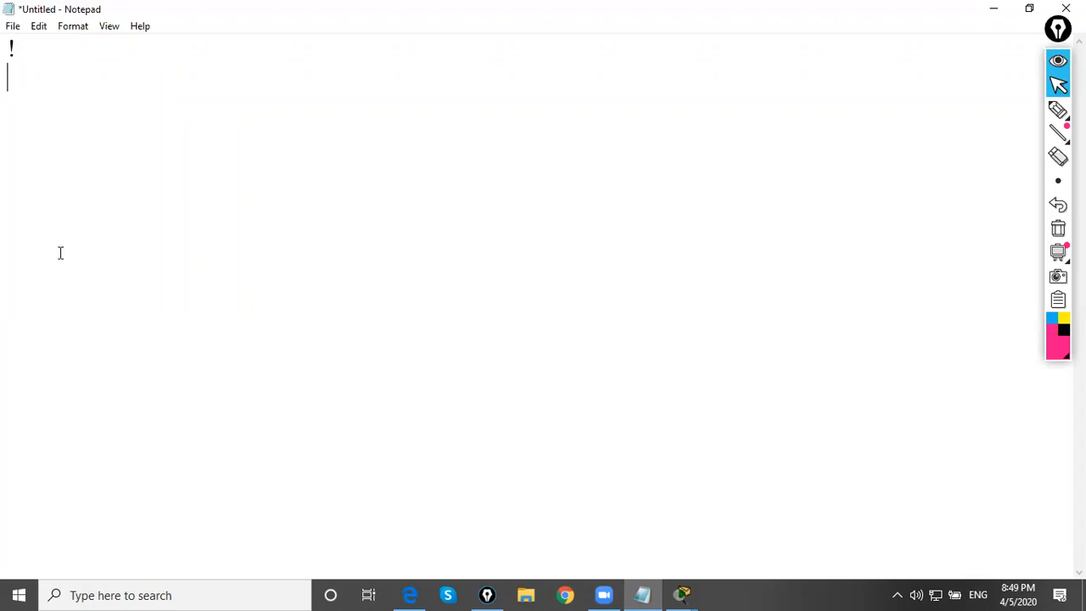
drag(15, 73, 9, 32)
click(11, 78)
drag(12, 69, 9, 39)
click(12, 85)
drag(12, 85, 9, 53)
click(12, 76)
Write "BGP -", "IBGP" and "EBGP" on separate lines below the "!" line in the notes
key(BackSpace)
text(!)
key(Return)
text(BGP -)
key(Return)
text(IBGP)
key(Return)
text(EBGP)
key(Return)
click(528, 592)
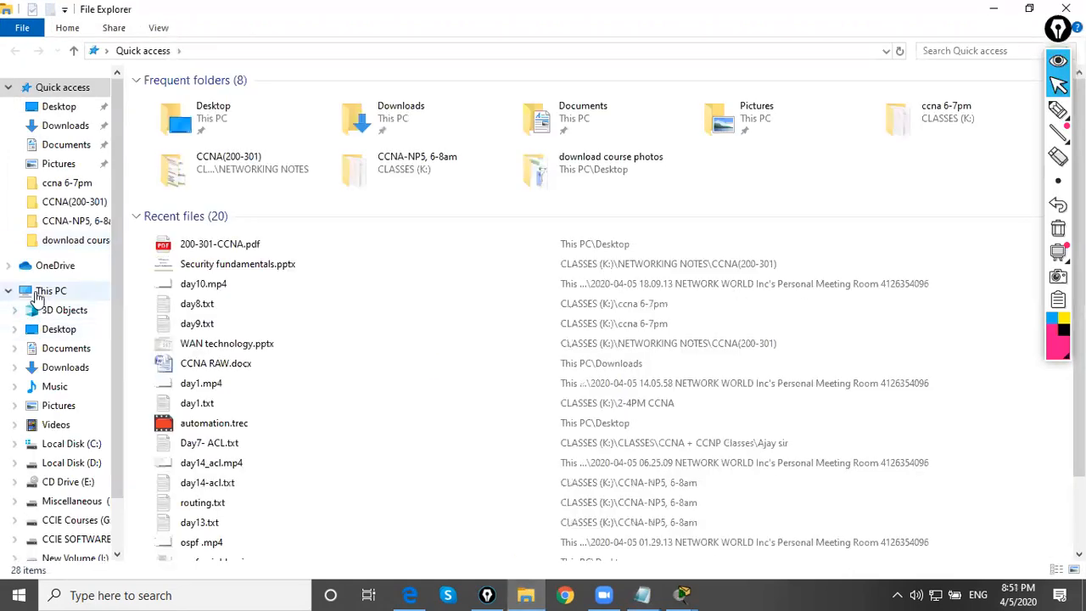
click(46, 290)
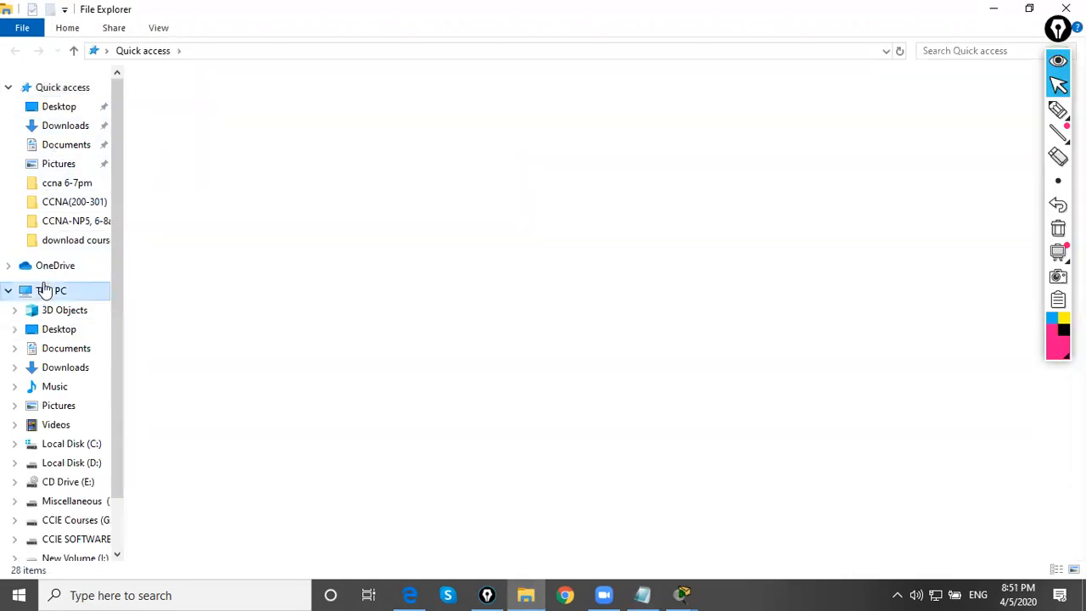
click(1067, 8)
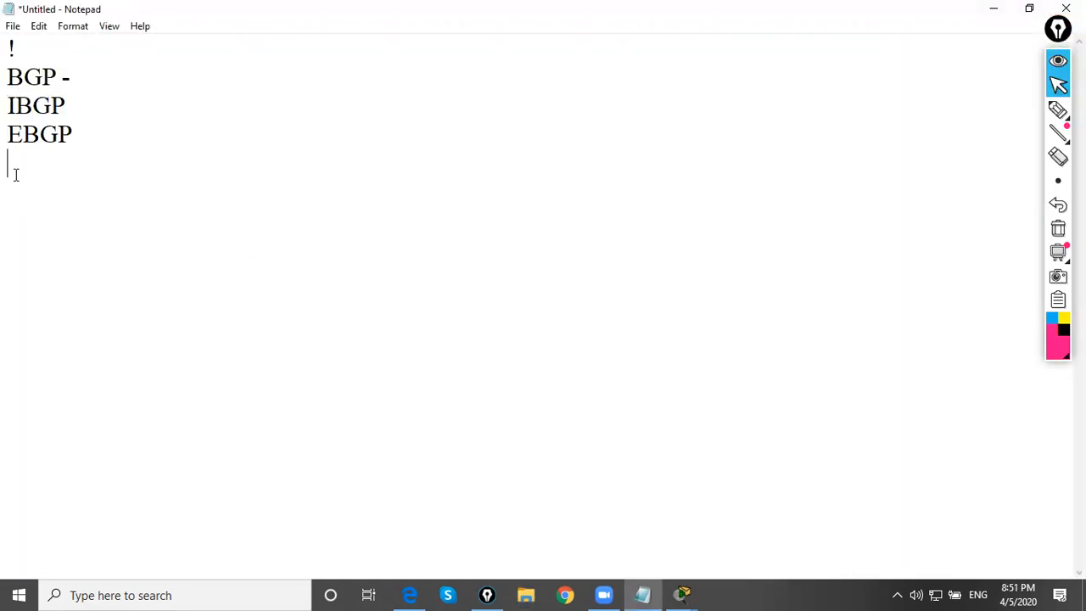
Go over the BGP, IBGP and EBGP lines in the notes one by one
drag(97, 146, 7, 72)
click(56, 178)
drag(81, 80, 6, 77)
click(71, 105)
drag(72, 105, 9, 105)
drag(102, 133, 7, 135)
click(25, 184)
Add a dashed separator line below EBGP and the heading "BGP neighbor states" beneath it
text(--------------------------)
key(Return)
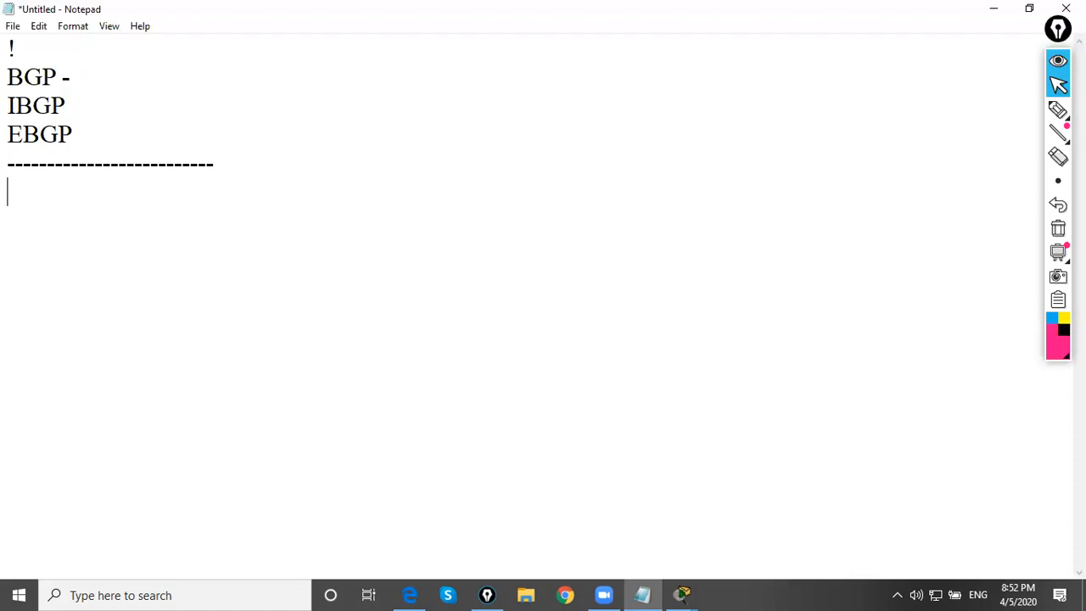
text(BGP ne)
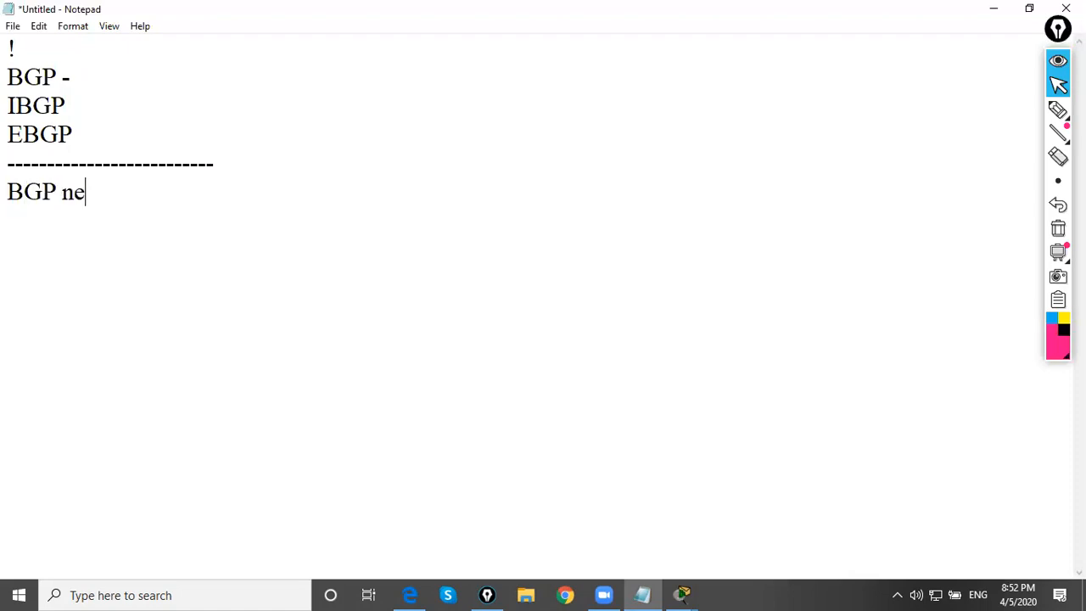
text(ighbor states)
key(Return)
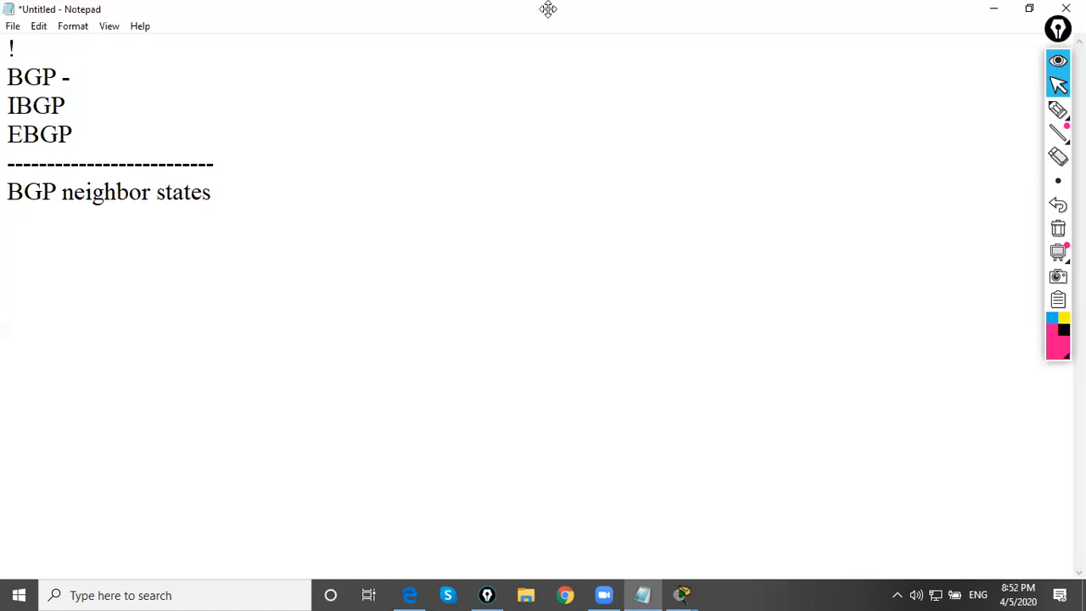
Launch GNS3 from the desktop and close all open Packet Tracer windows without saving the topology
click(994, 9)
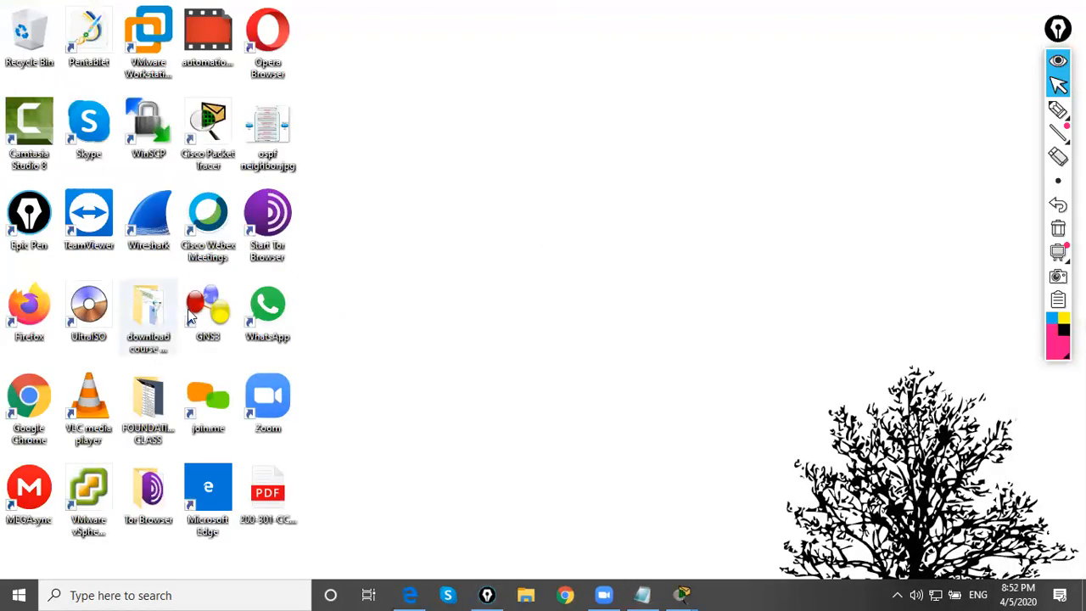
double_click(219, 314)
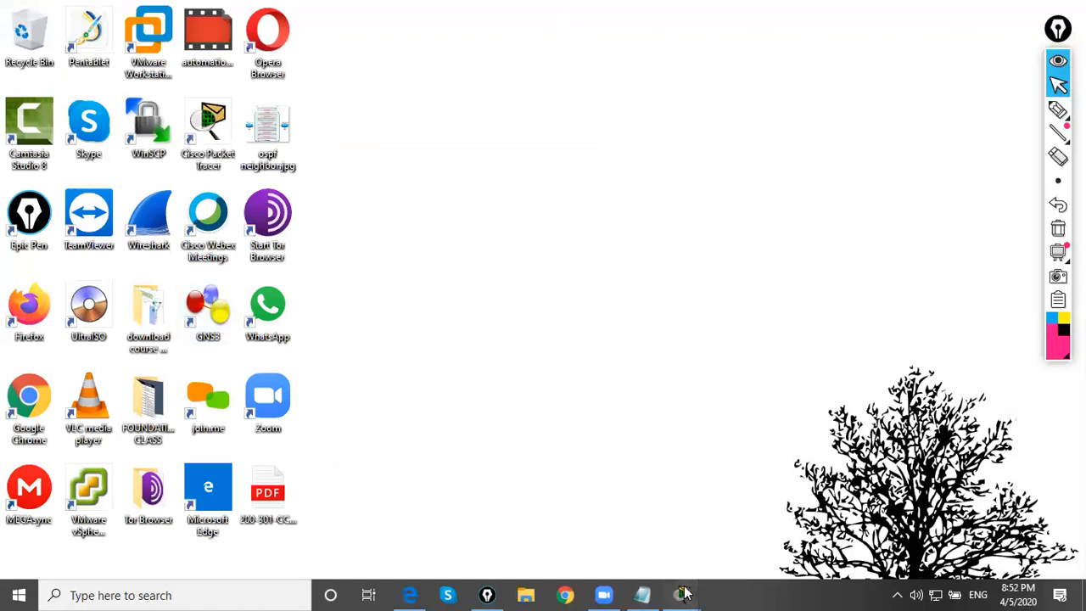
mouse_move(682, 594)
click(638, 472)
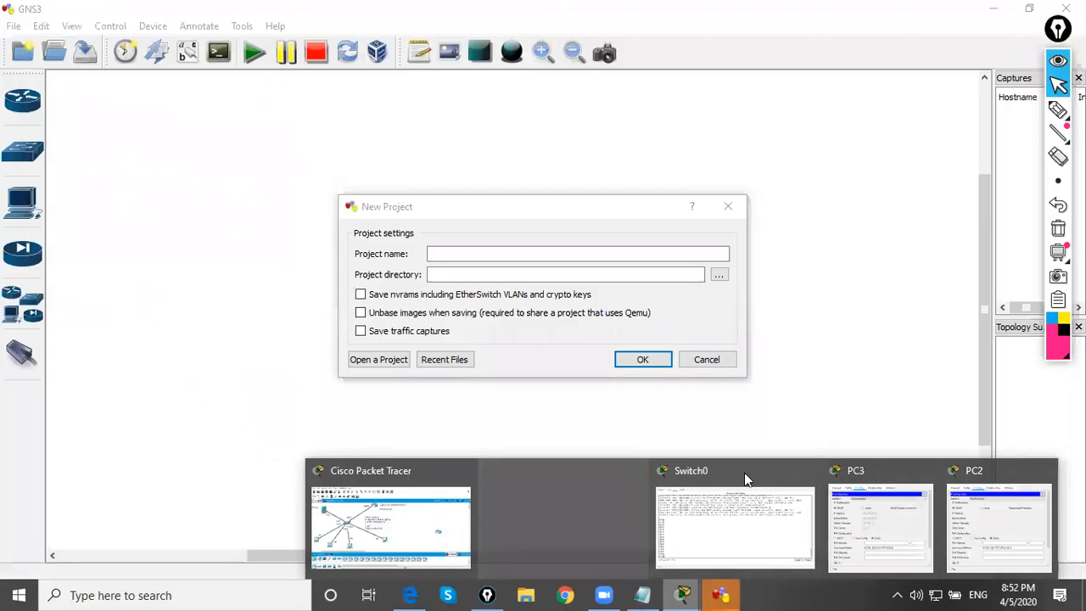
click(808, 471)
click(873, 470)
click(825, 473)
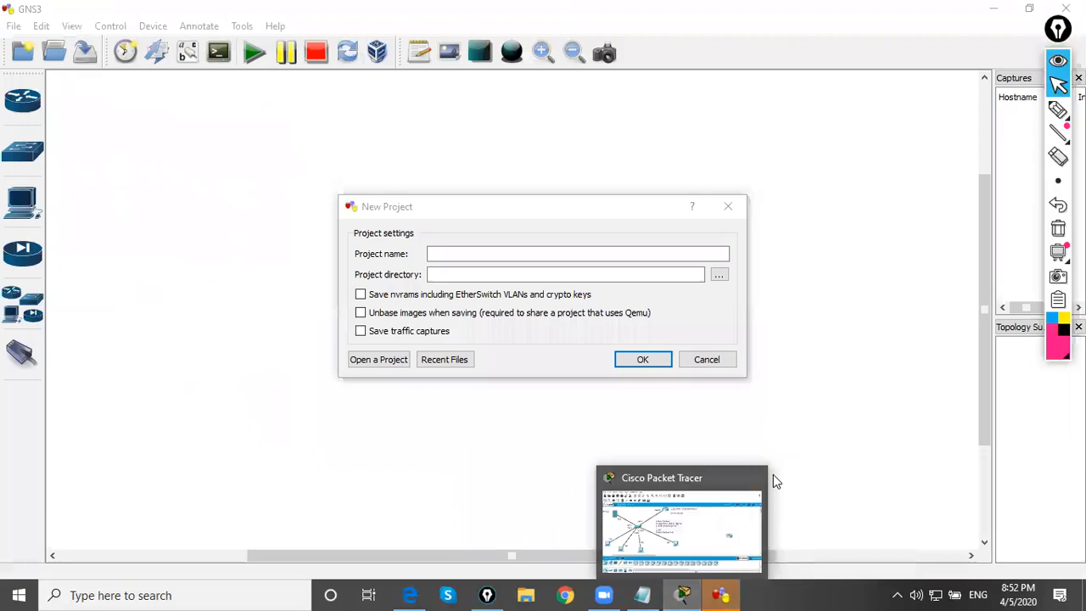
click(764, 473)
click(619, 308)
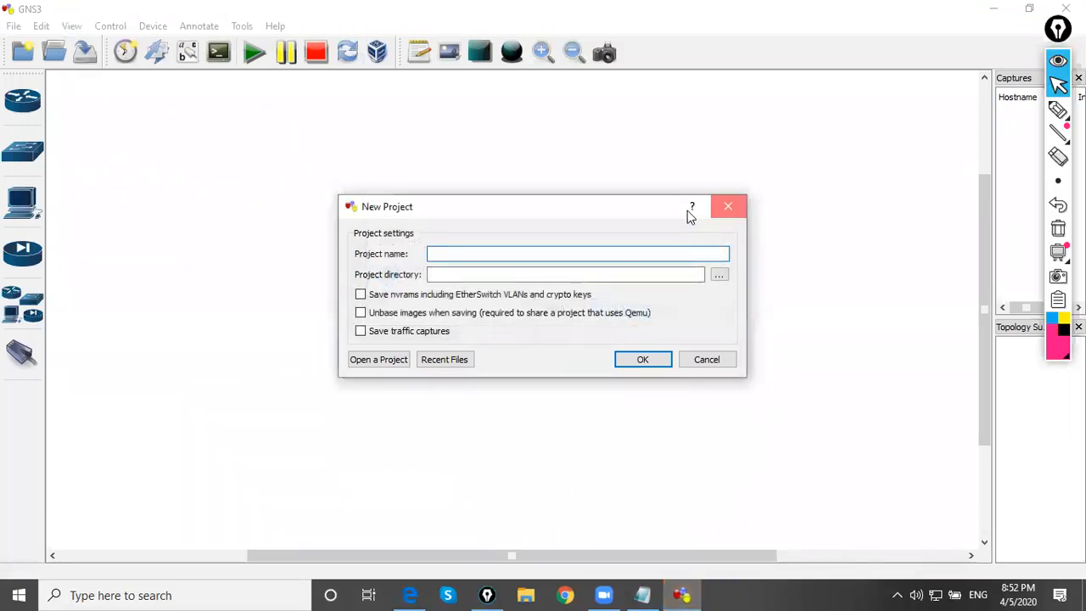
Dismiss the New Project dialog and add three Router c3700 devices to the workspace in a circle arrangement
click(726, 206)
click(23, 102)
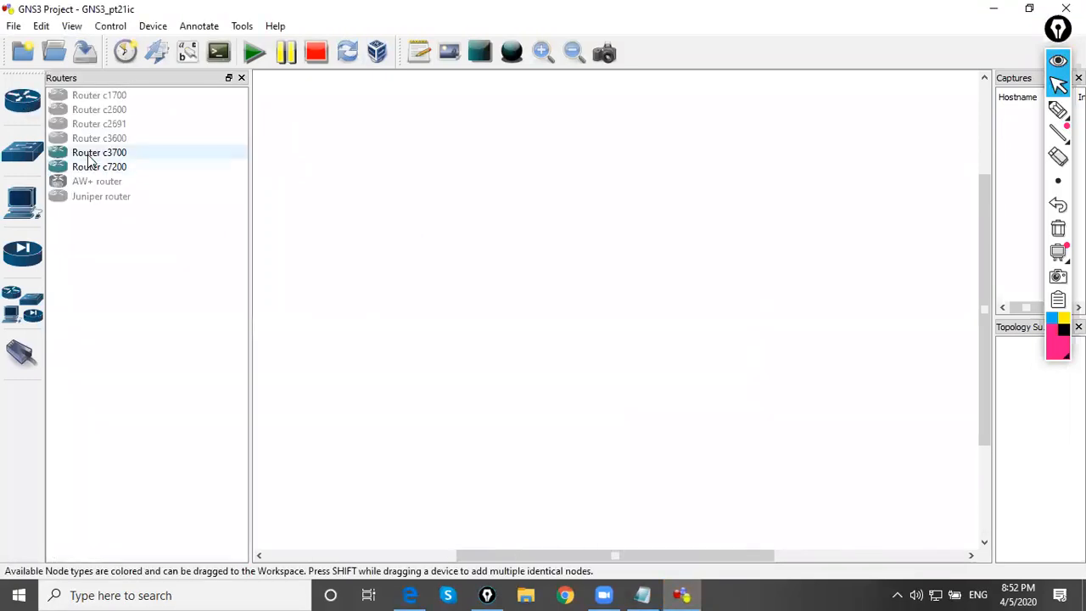
drag(90, 161, 374, 257)
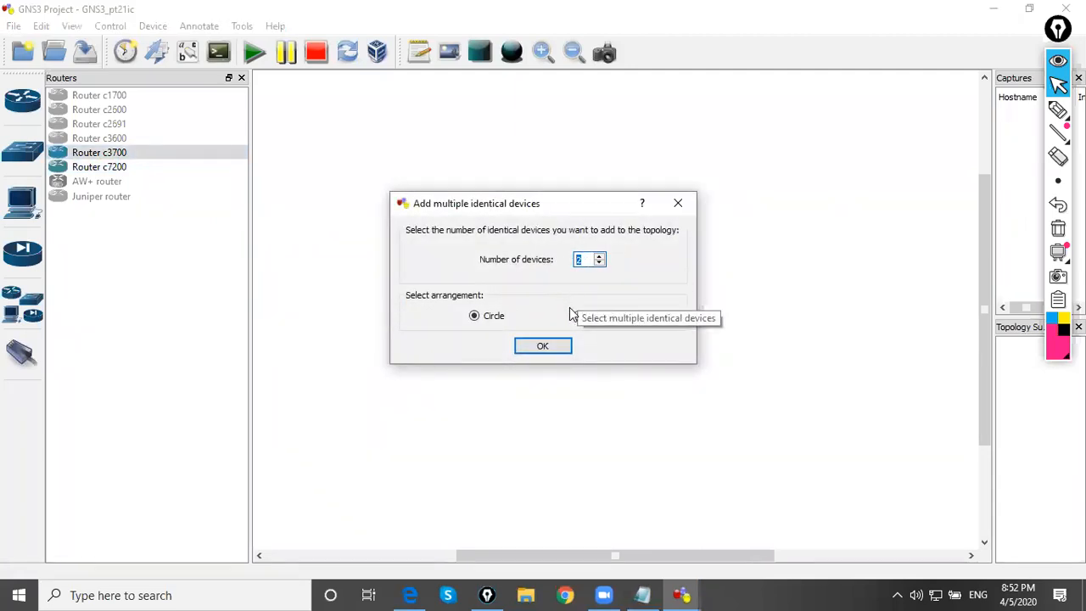
click(546, 345)
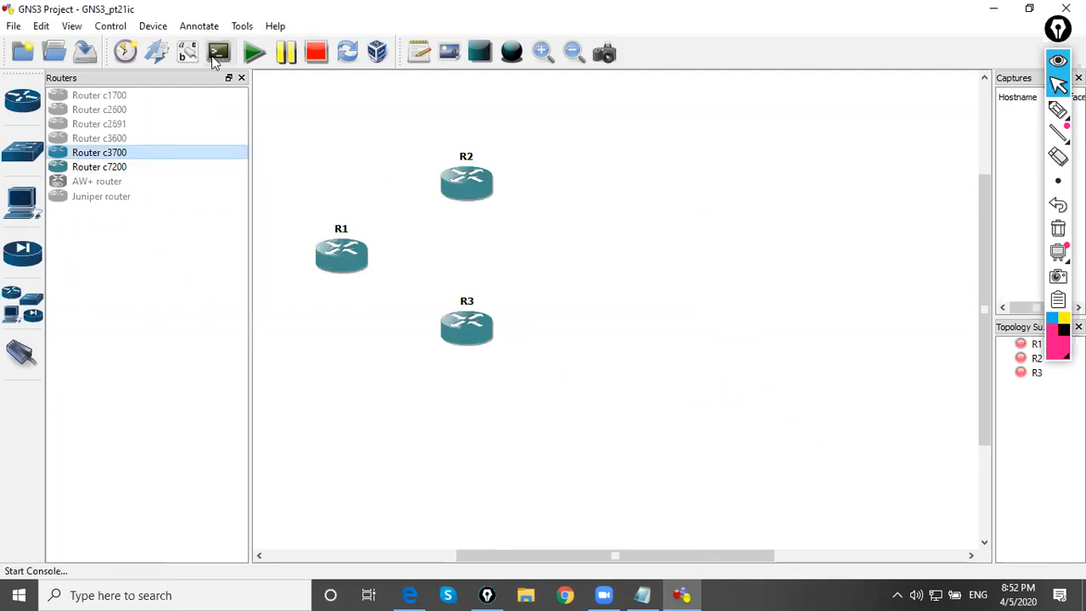
click(241, 77)
Rearrange the routers into a wide arch with R2 raised between R1 and R3
drag(251, 227, 190, 149)
drag(365, 187, 378, 143)
drag(397, 315, 534, 226)
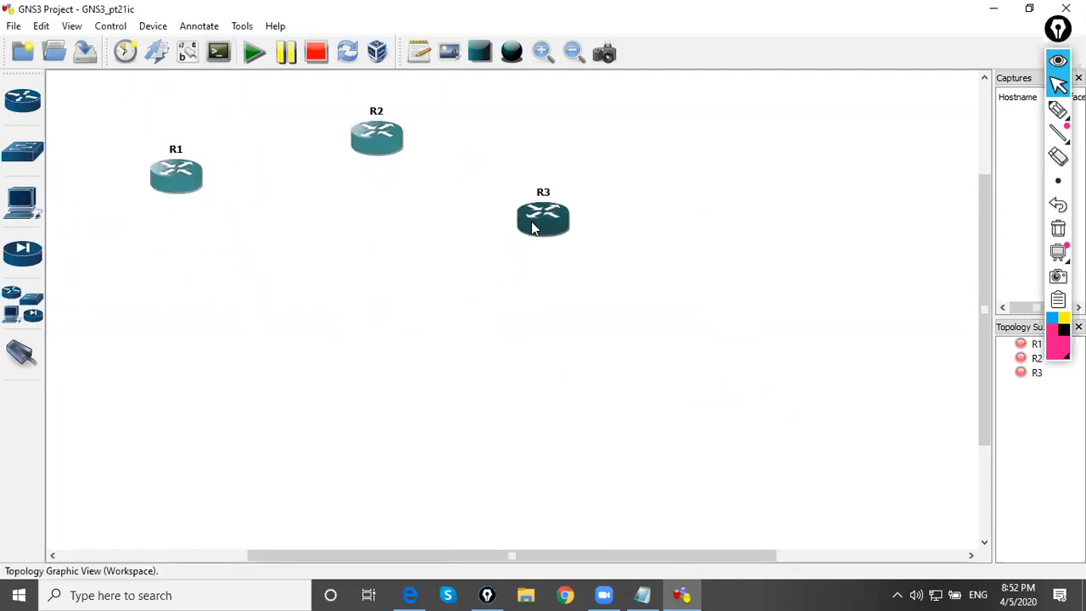
drag(382, 138, 395, 101)
drag(178, 202, 192, 209)
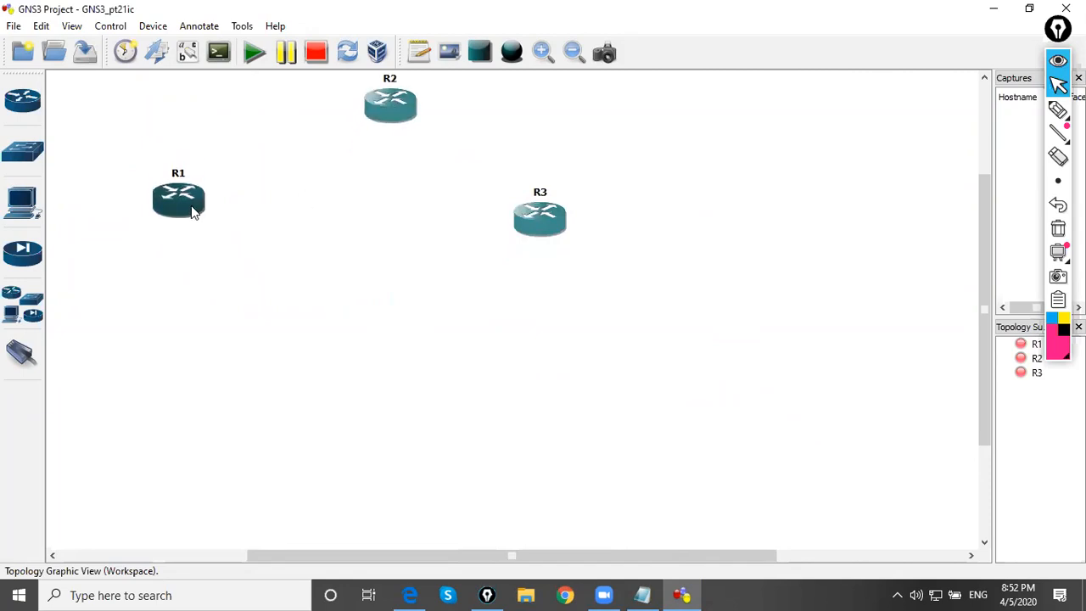
drag(379, 142, 381, 154)
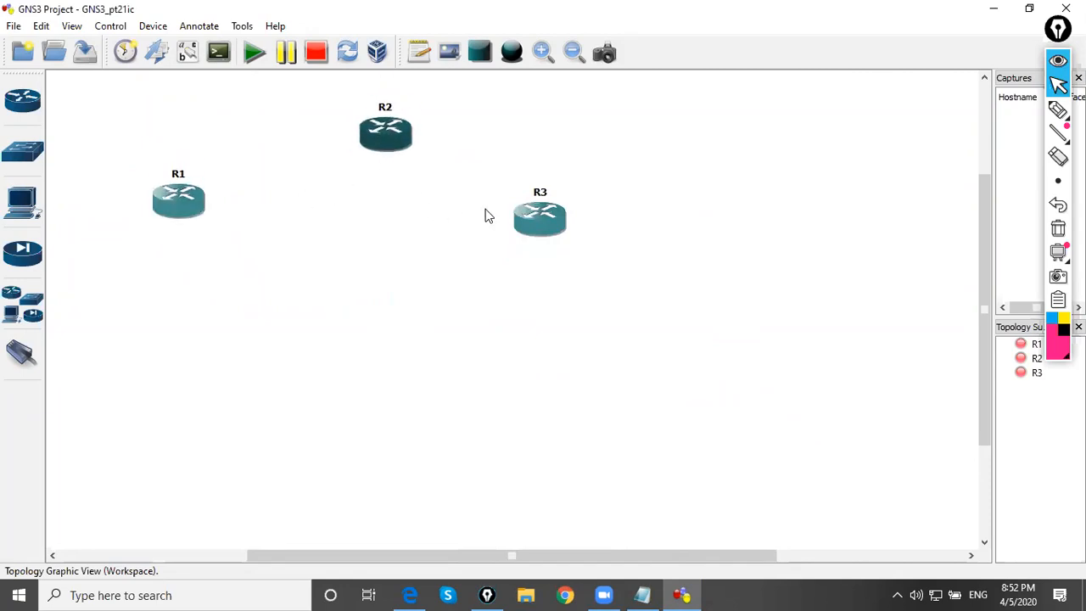
click(352, 321)
Connect R1 to R2 and R2 to R3 with Serial links, and leave link mode
click(21, 365)
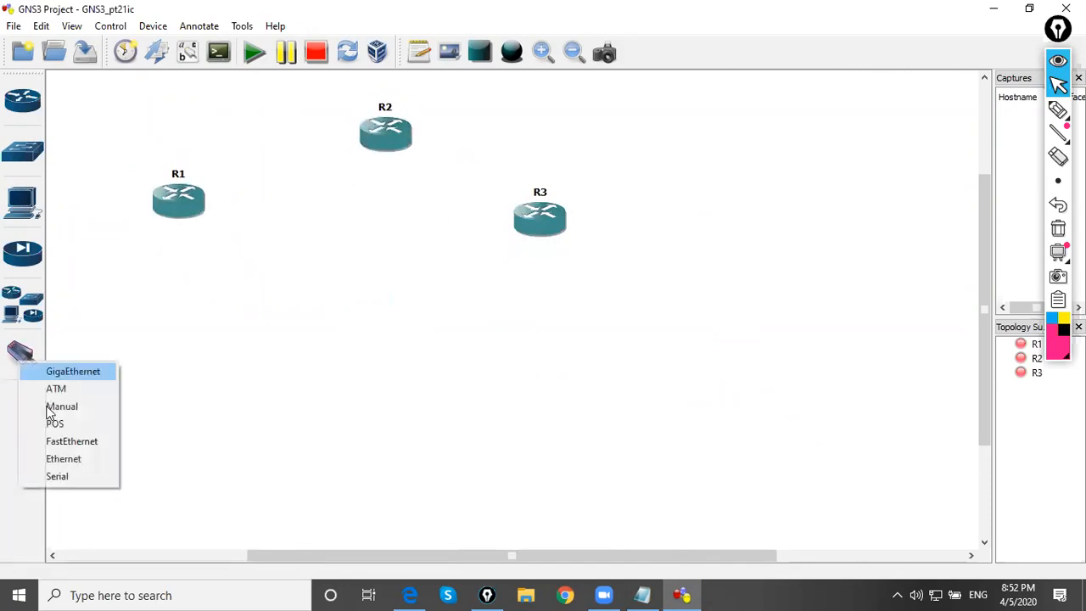
click(64, 476)
click(200, 212)
click(366, 146)
click(406, 145)
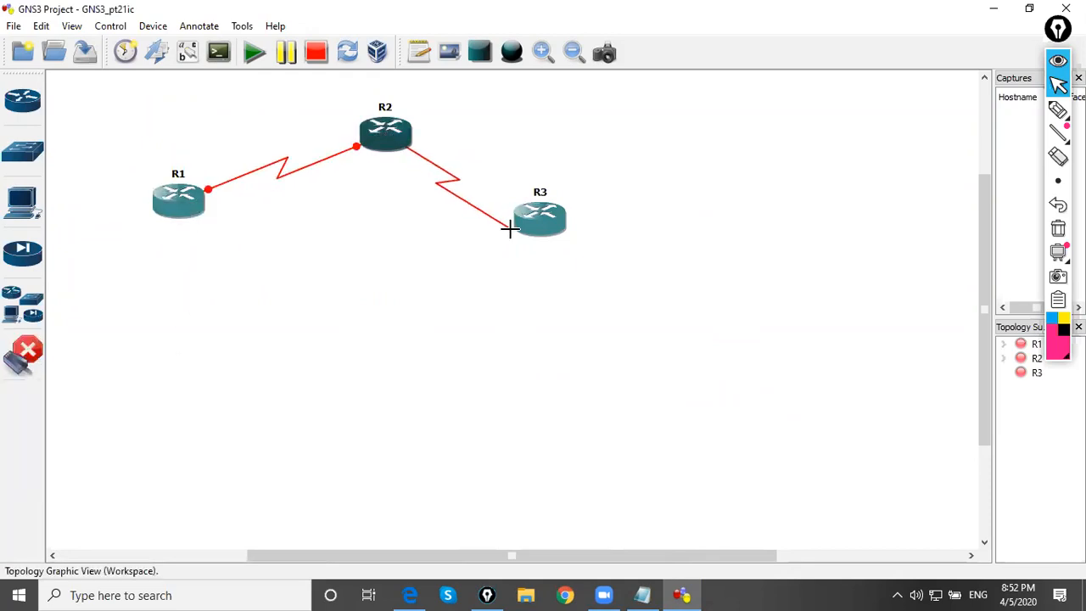
click(510, 224)
click(20, 365)
Fine-tune the router positions, moving R1 slightly down, R3 slightly outward and down, and R2 slightly toward R1
drag(179, 204, 176, 213)
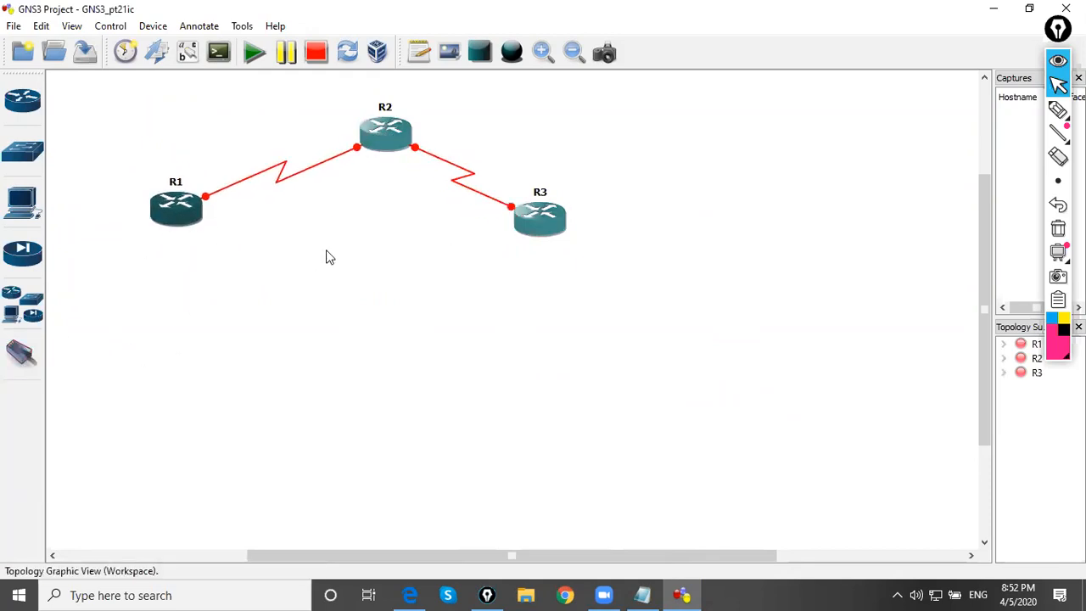
drag(529, 233, 546, 243)
click(409, 255)
drag(373, 144, 367, 140)
click(360, 244)
Add the note "102.1.12.0/30" and place it above the R1–R2 link
click(422, 51)
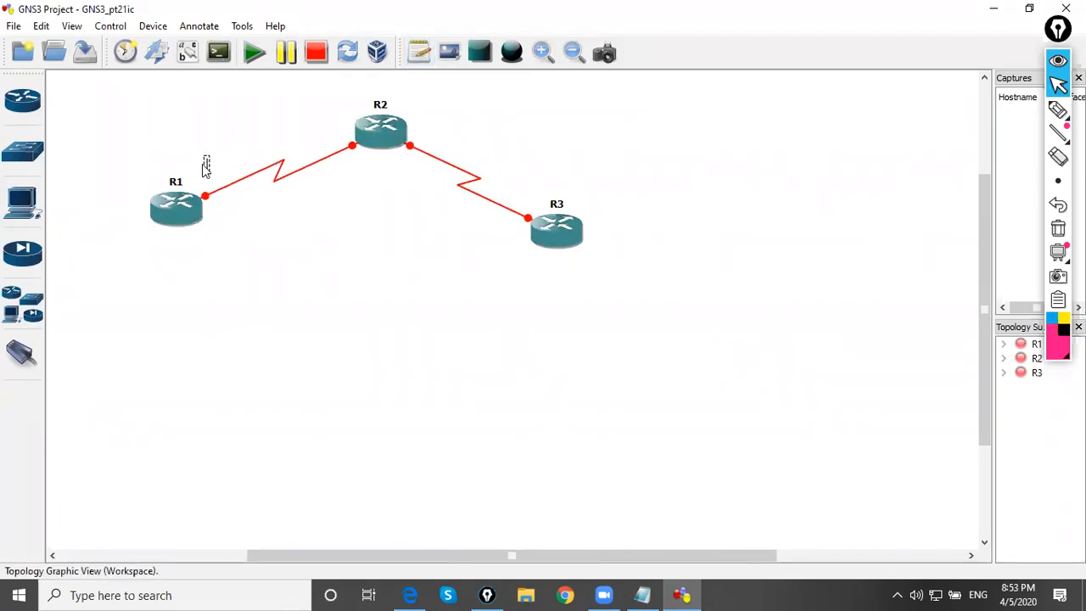
text(102.1.12.0/30)
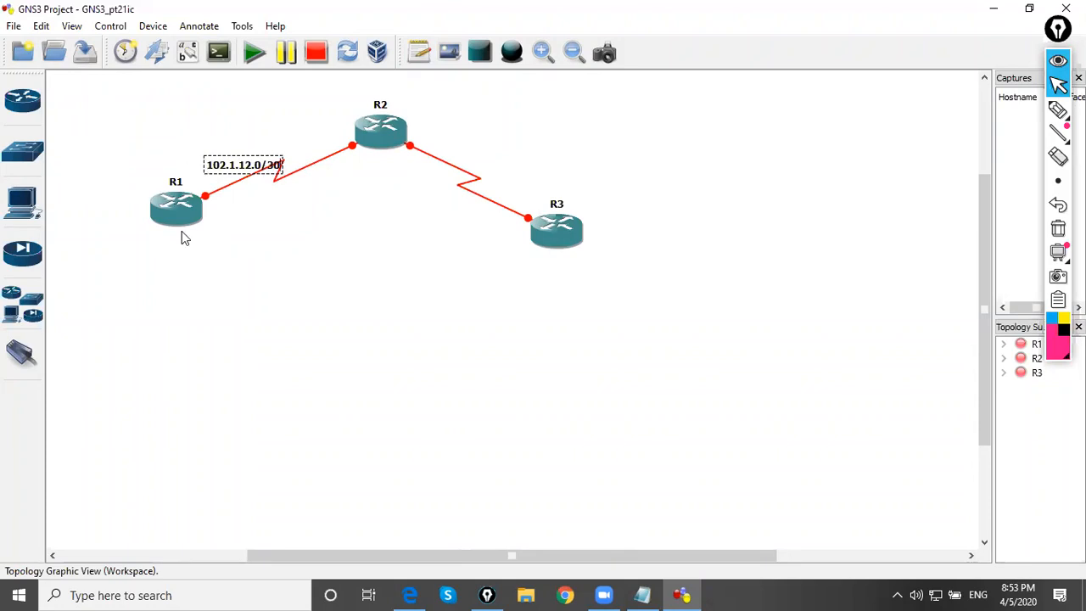
drag(254, 173, 245, 141)
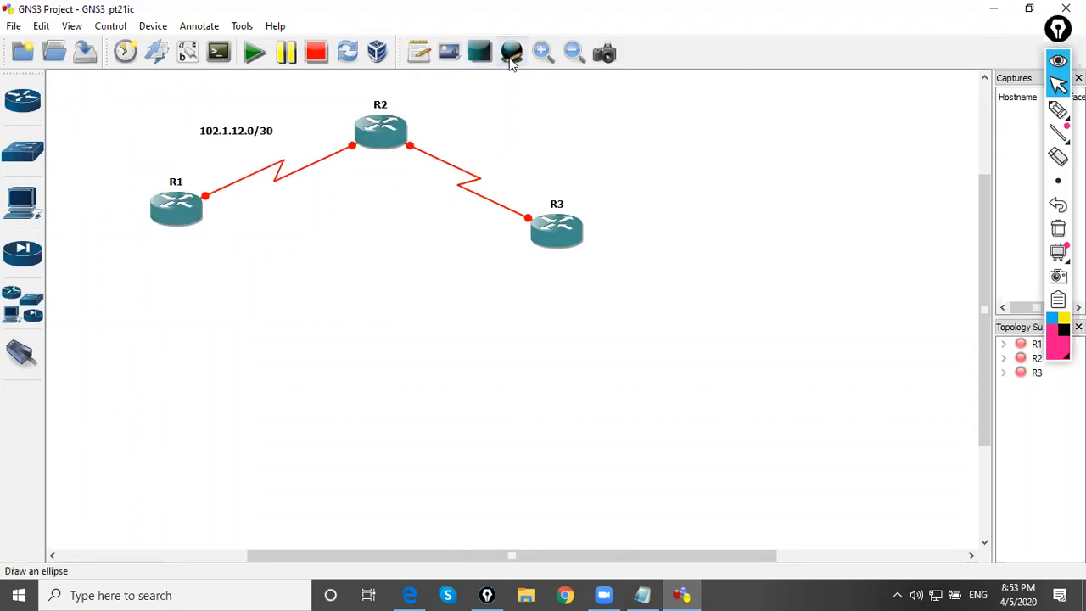
Duplicate the subnet note, place the copy beside the R2–R3 link and change its text to "102.1.12.4/30"
scroll(259, 250, up, 1)
scroll(236, 275, up, 1)
mouse_move(317, 553)
mouse_down()
mouse_move(329, 555)
mouse_move(307, 555)
mouse_up()
drag(245, 129, 622, 182)
click(290, 113)
right_click(260, 172)
click(291, 192)
double_click(622, 182)
click(620, 181)
key(BackSpace)
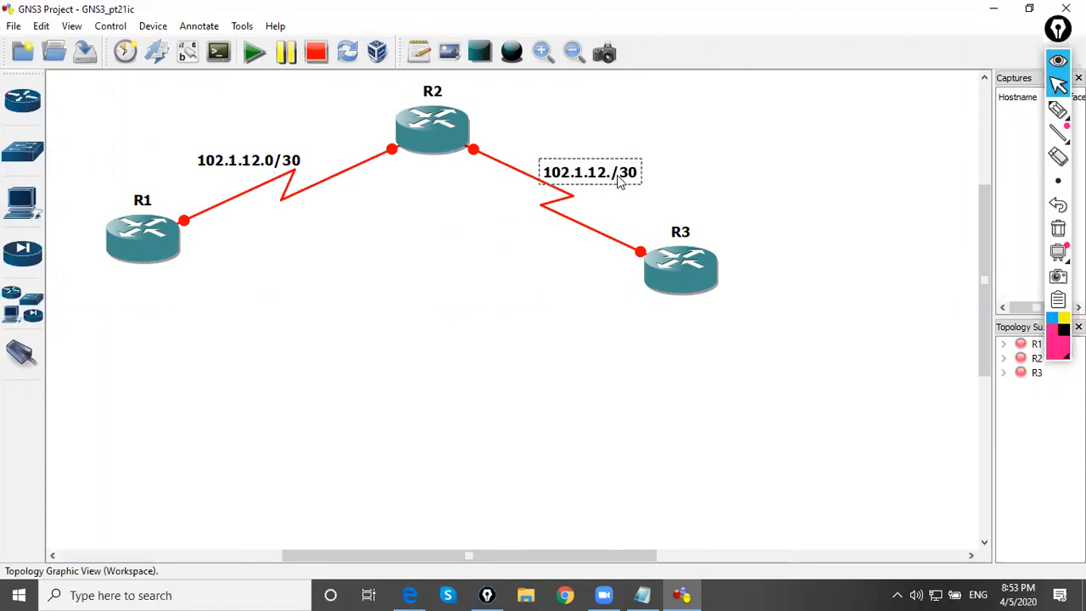
text(4)
click(338, 311)
Shift R1 slightly down and move both subnet notes clear of their serial links
drag(248, 174, 233, 176)
drag(170, 256, 176, 279)
drag(243, 178, 222, 187)
click(357, 293)
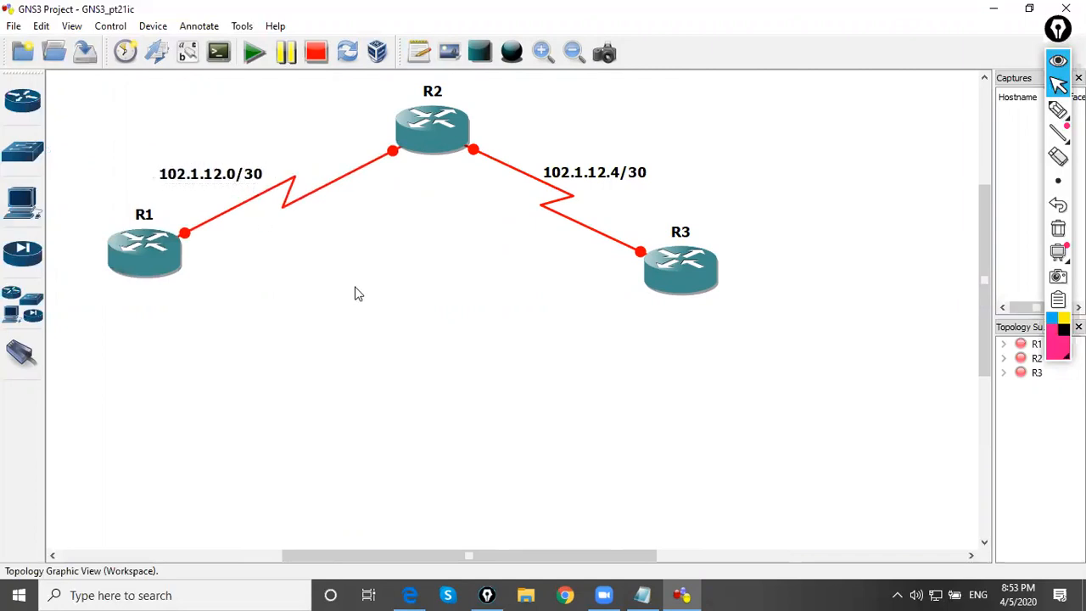
drag(579, 186, 603, 196)
click(366, 303)
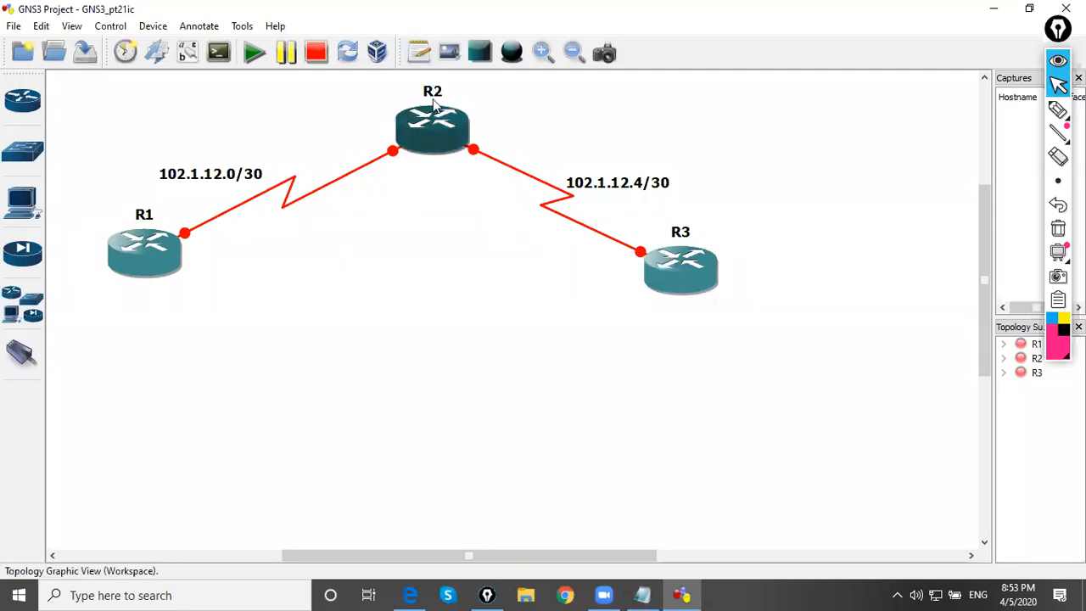
Add the note "11.1.10.0/24" below R1
click(419, 52)
click(108, 302)
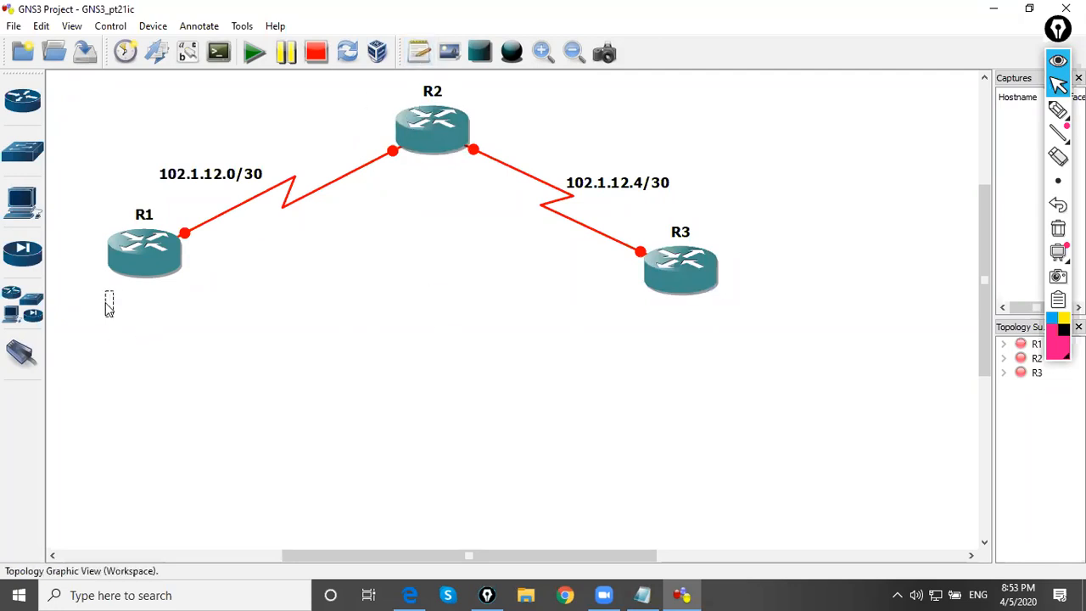
text(11.1.10.0/24)
click(93, 309)
Add the note "13.1.10.0/24" below R3
click(418, 52)
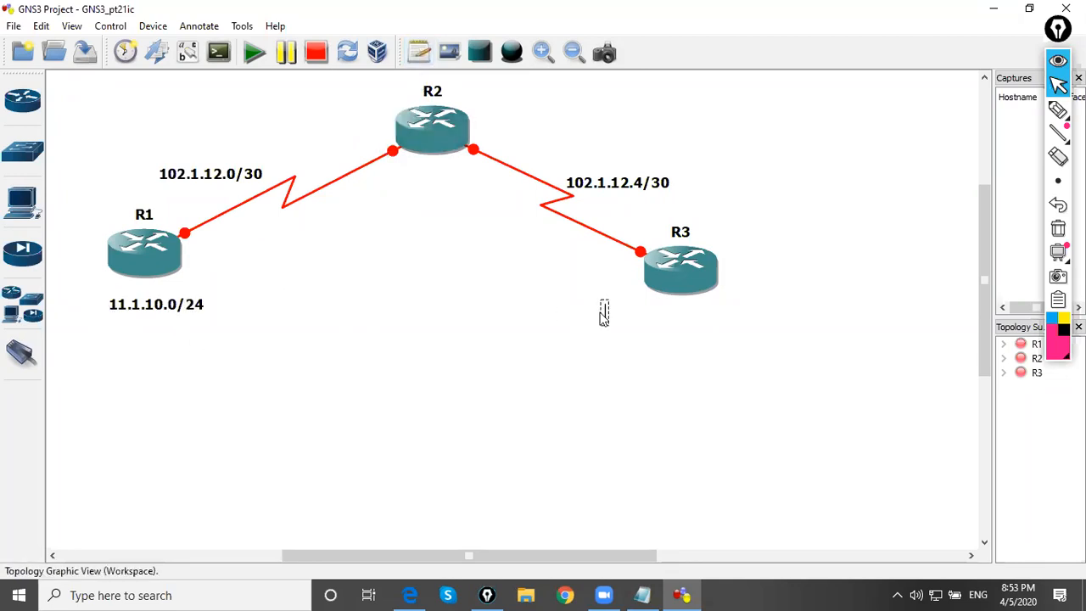
text(13.1.10.0/24)
click(511, 273)
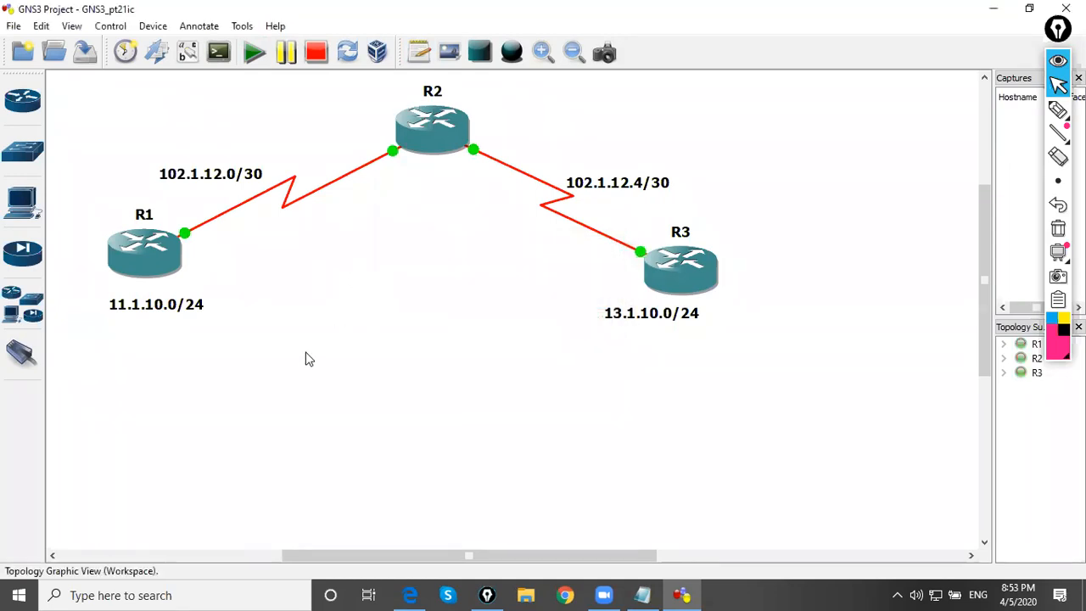
Show the interface labels and reposition them beside their link ends, then center the LAN notes under R1 and R3
click(188, 52)
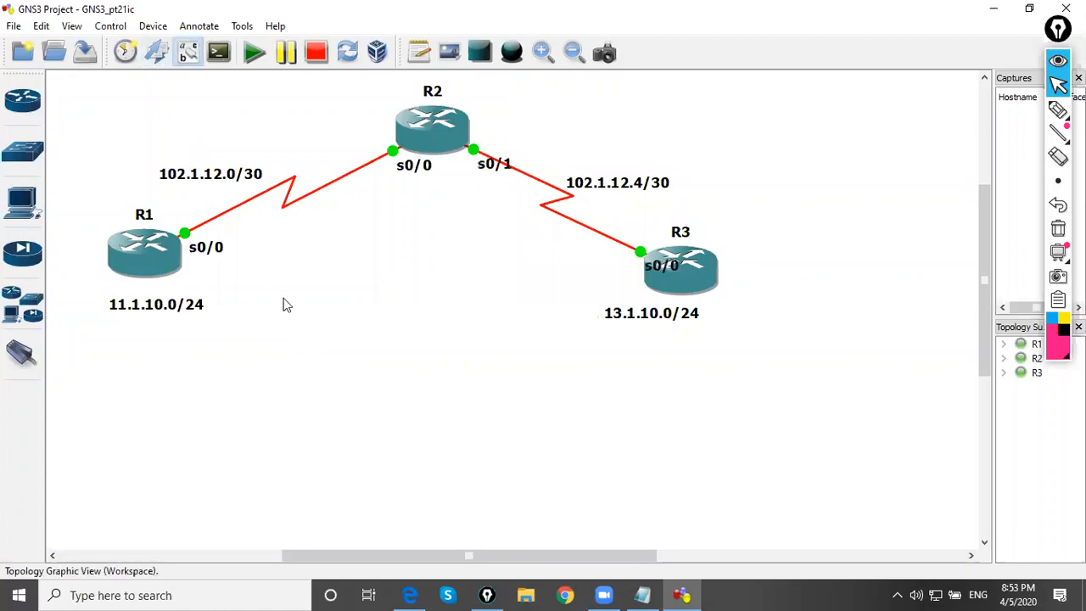
drag(425, 174, 368, 152)
drag(483, 168, 492, 151)
click(467, 206)
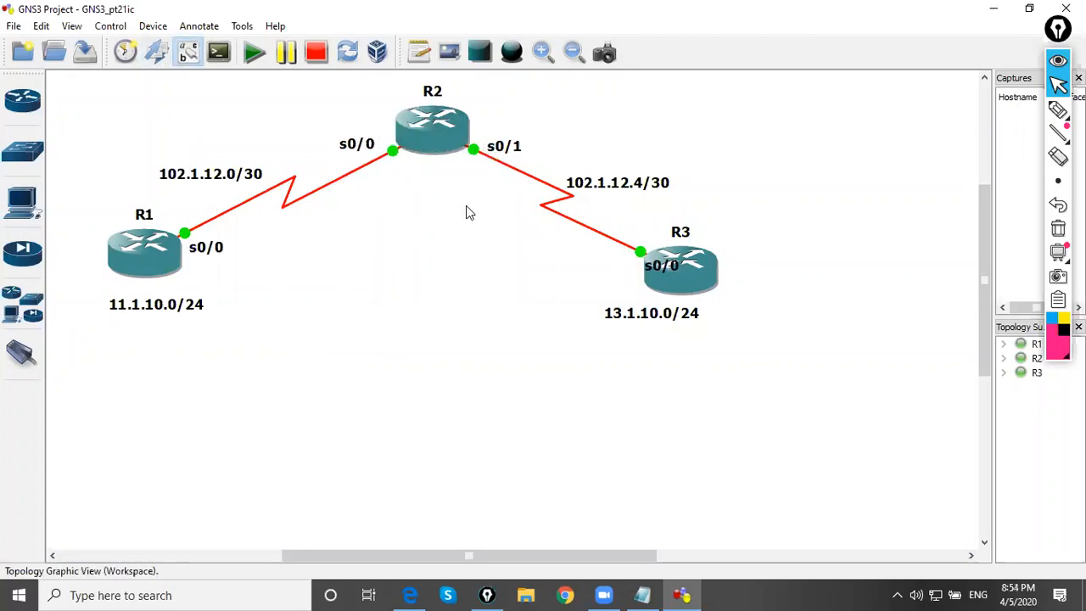
drag(655, 268, 603, 262)
drag(213, 247, 217, 238)
drag(190, 299, 168, 291)
click(650, 319)
drag(649, 319, 668, 315)
click(461, 318)
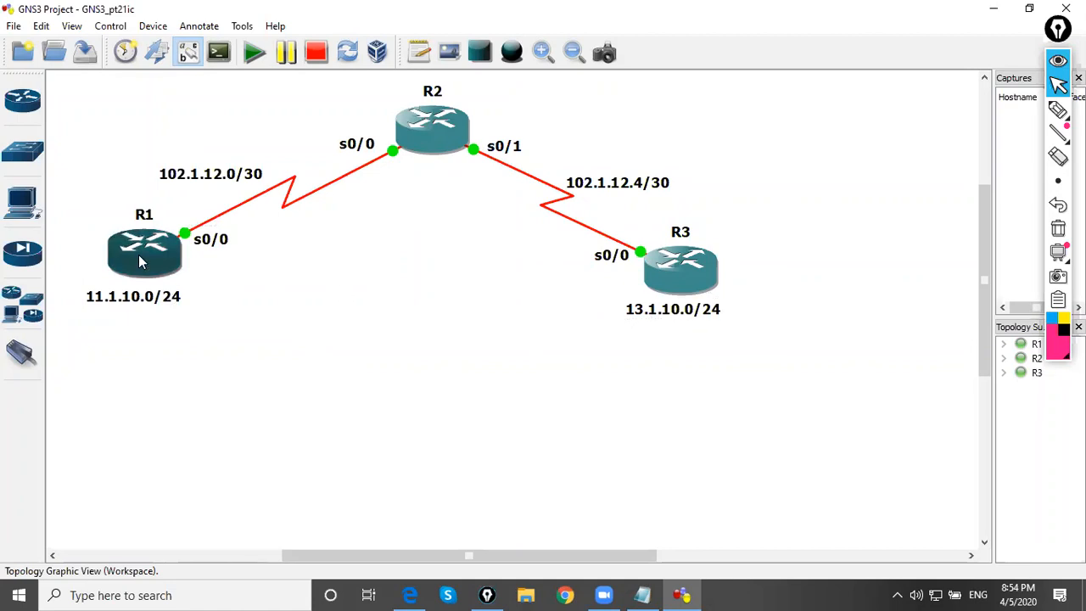
Open R1's console, move it clear of the R1–R2 link and enter global configuration mode
double_click(140, 259)
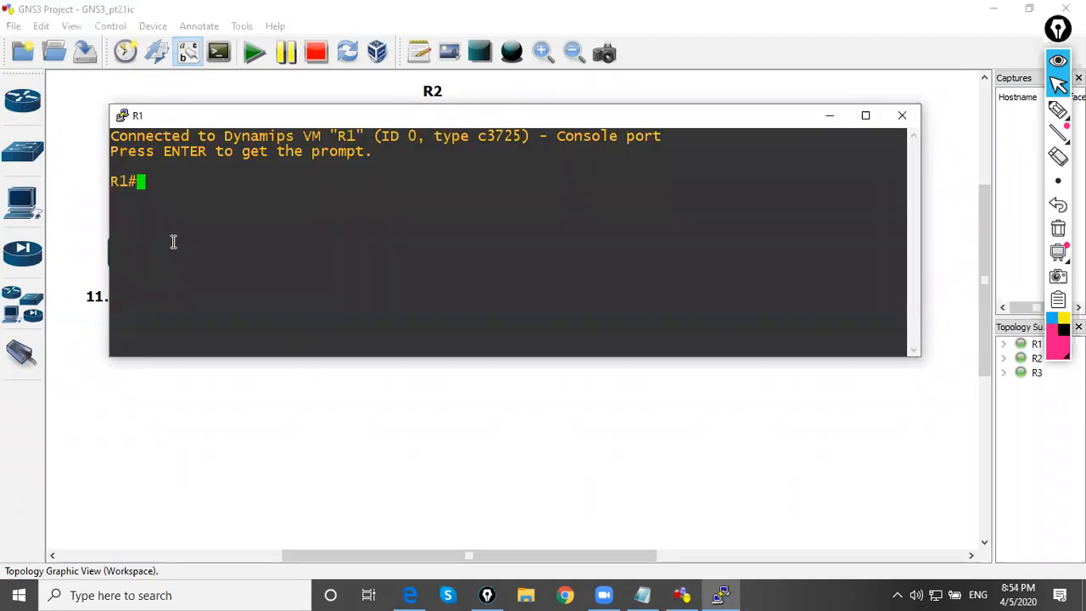
drag(263, 125, 422, 249)
double_click(334, 399)
key(Return)
key(Return)
text(conf t)
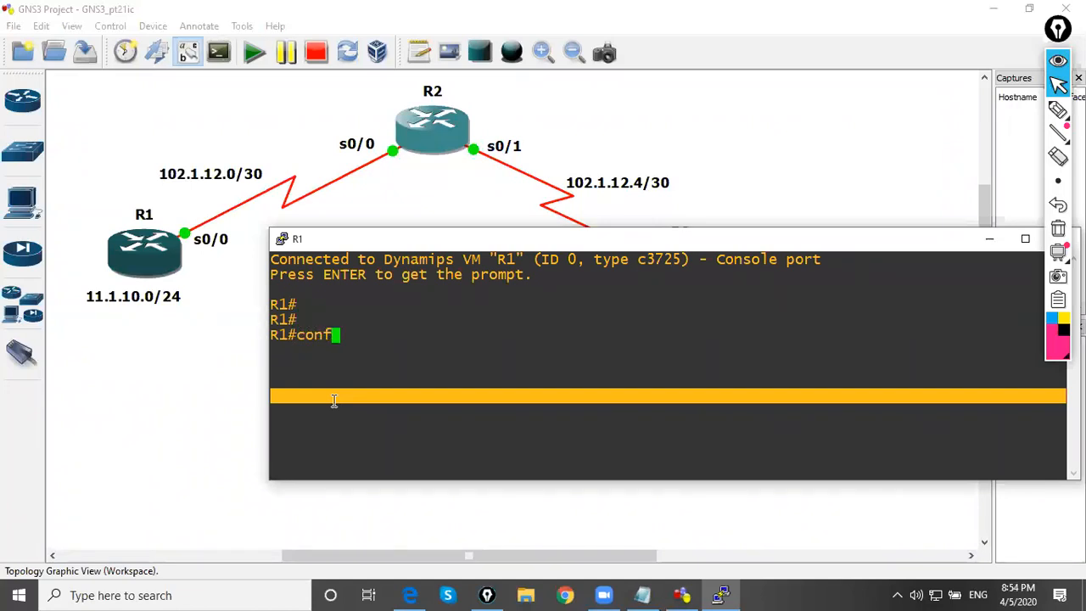
key(Return)
Assign 102.1.12.1 255.255.255.252 to R1's interface s0/0 and enable it
text(int s0/0)
key(Return)
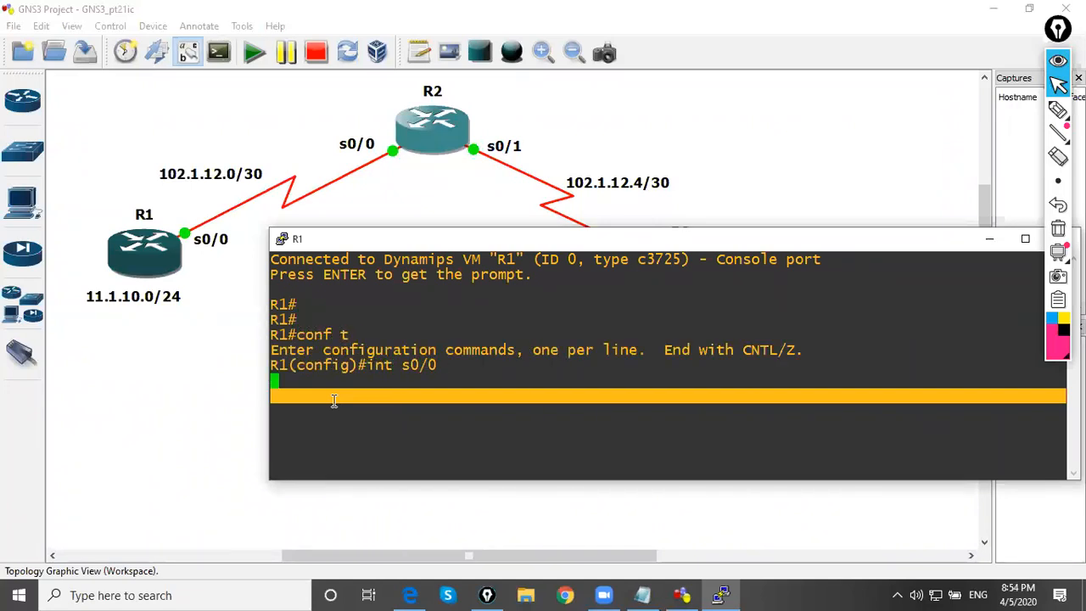
text(ip add 102.)
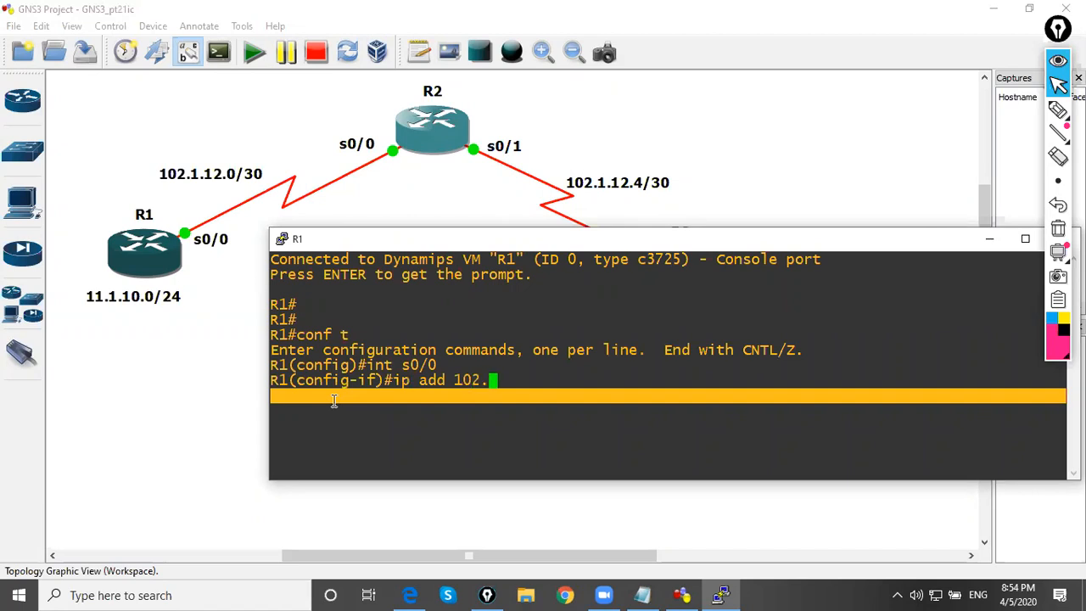
text(1.12.1 255.25)
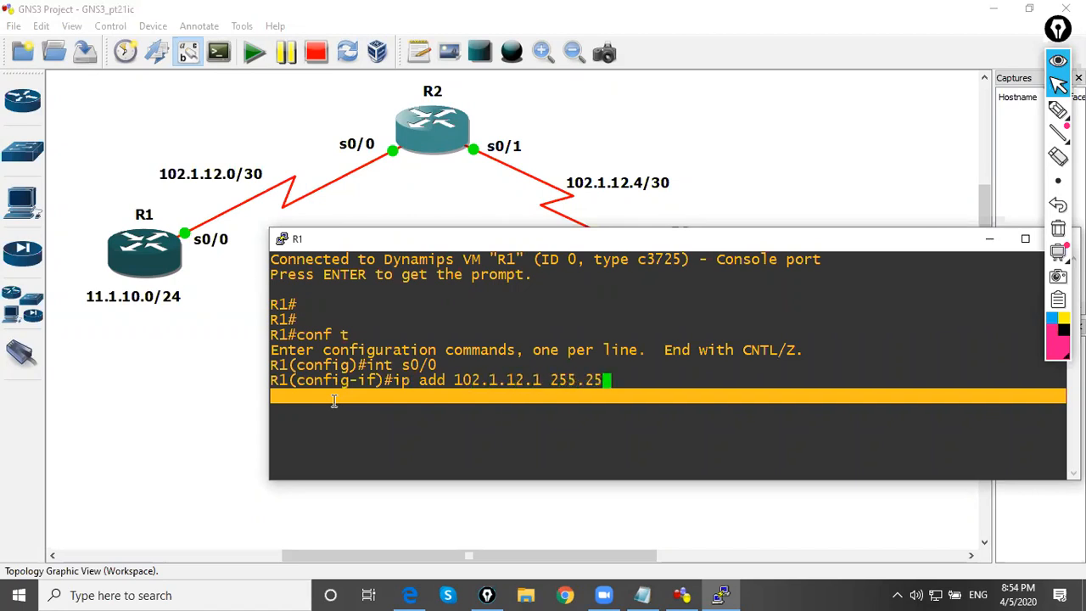
text(5.255.0252)
key(Return)
text(no sh)
key(Return)
Create loopback 0 on R1 with address 11.1.10.1 255.255.255.0 and enable it
text(int lo 0)
key(Return)
text(ip add 11.1.1)
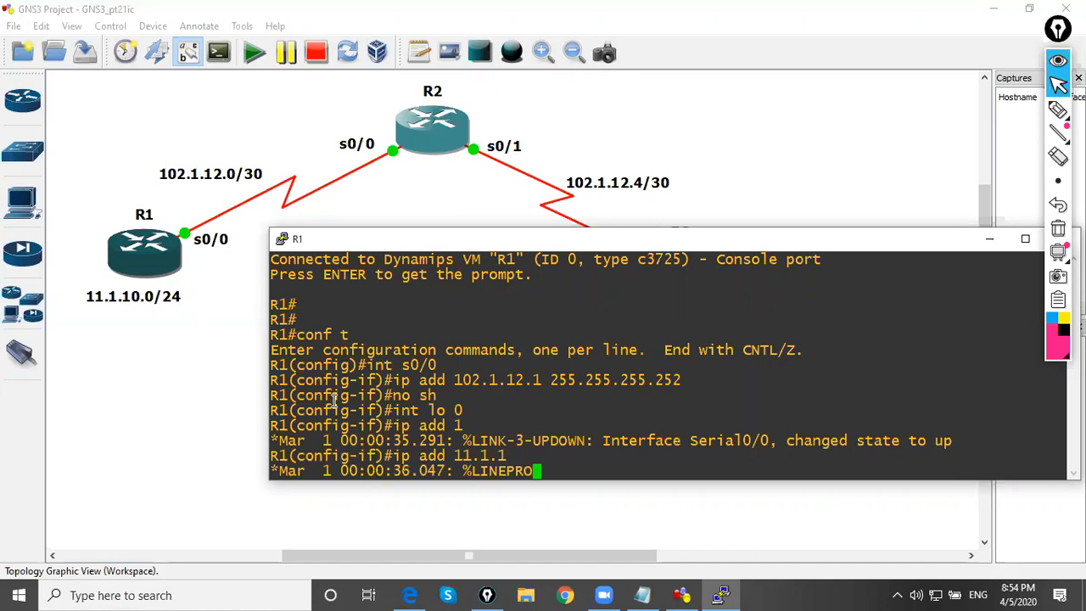
text(0.1 25)
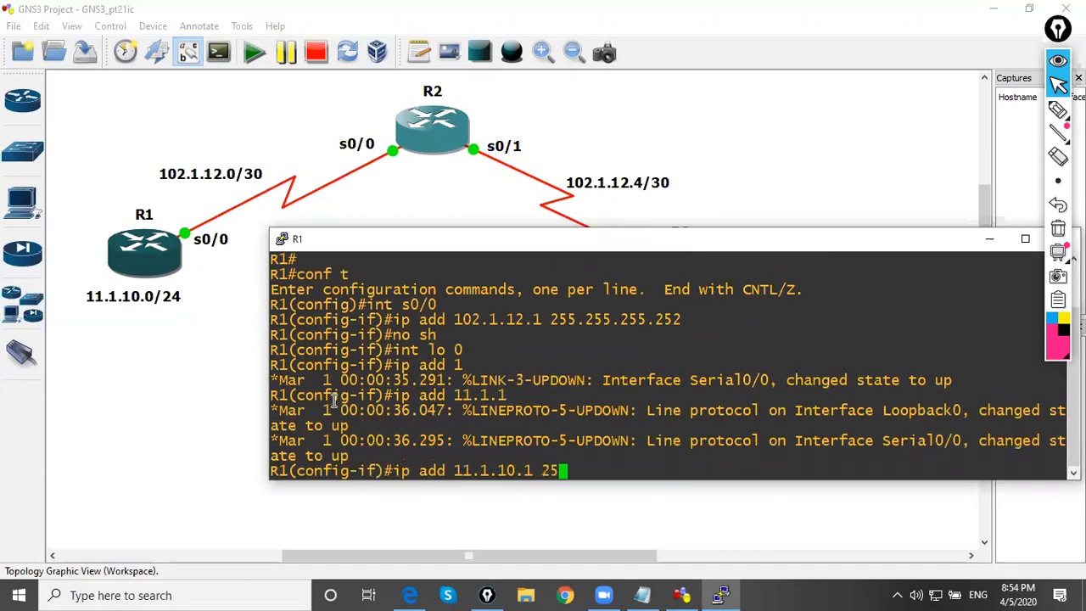
text(5.255.255.0)
key(Return)
text(no sh)
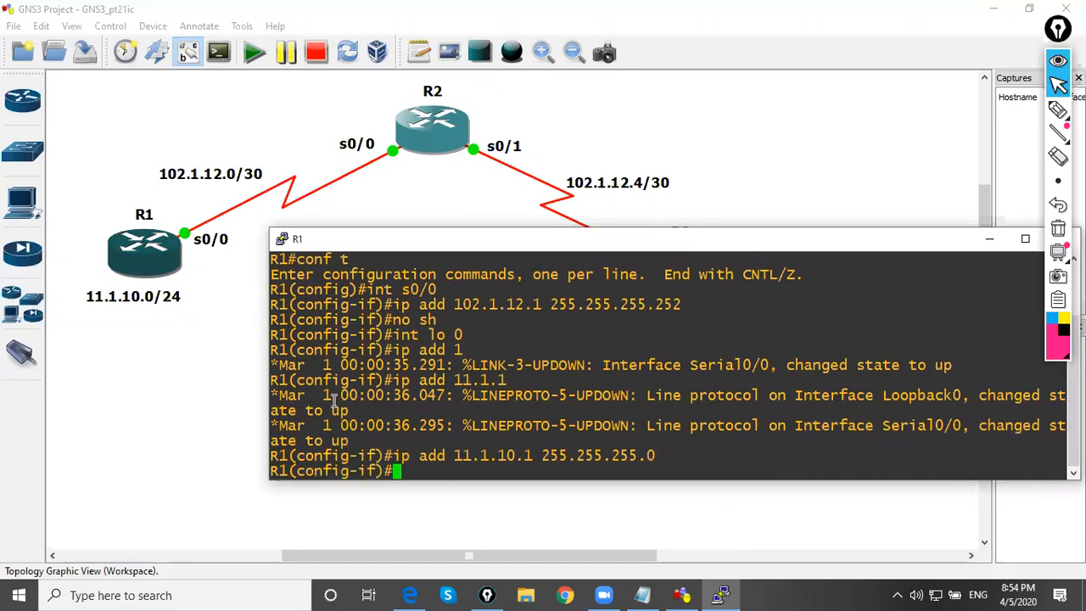
key(Return)
Save R1's running configuration with do wr and minimize its console
text(do wr)
key(Return)
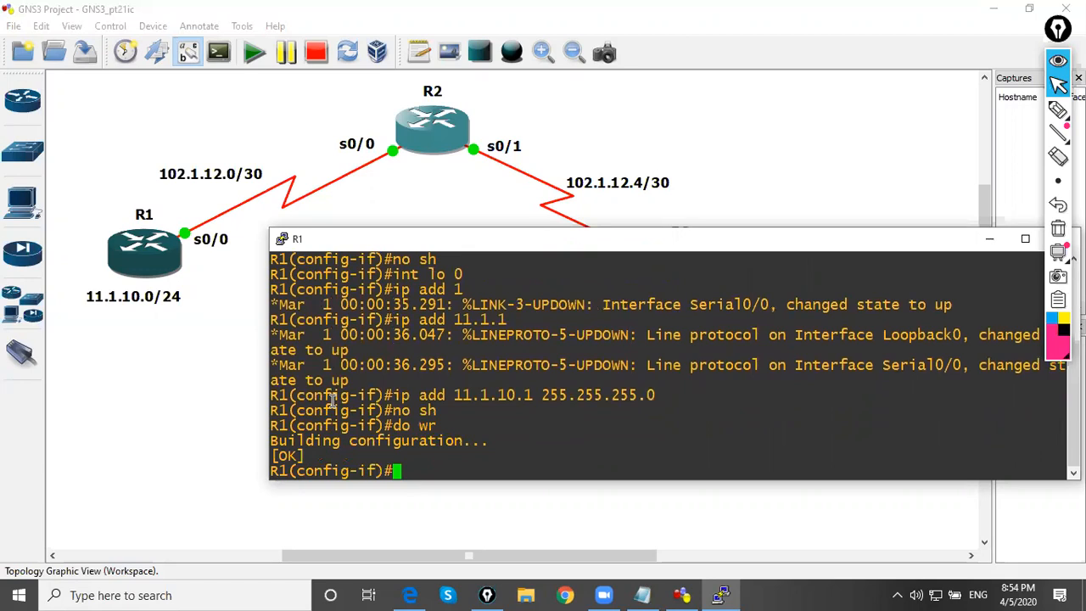
click(989, 239)
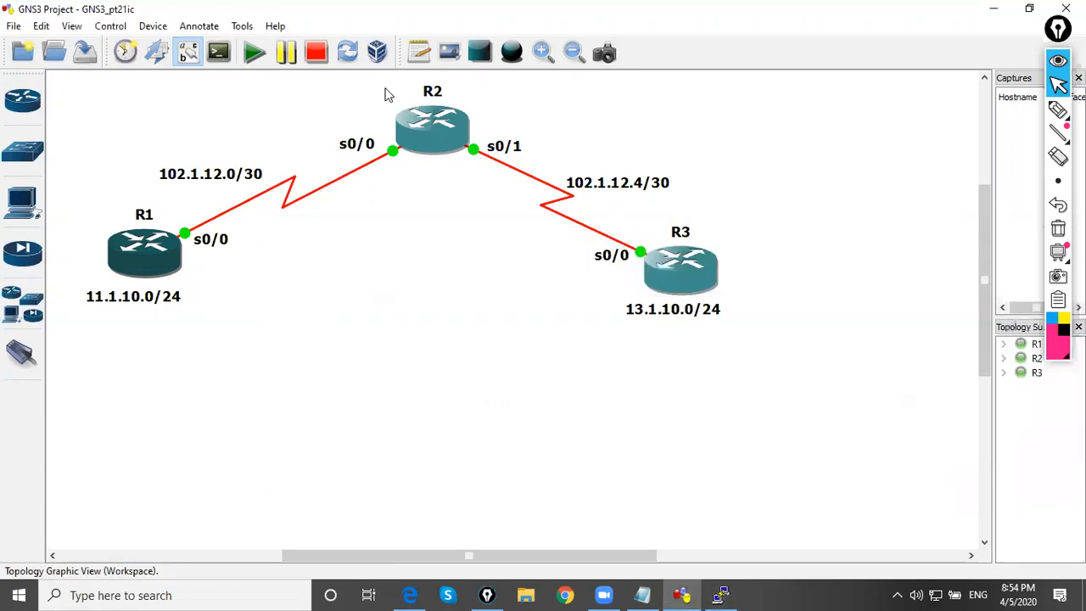
Open R2's console, move it below the router and enter global configuration mode
double_click(439, 136)
drag(419, 136, 495, 242)
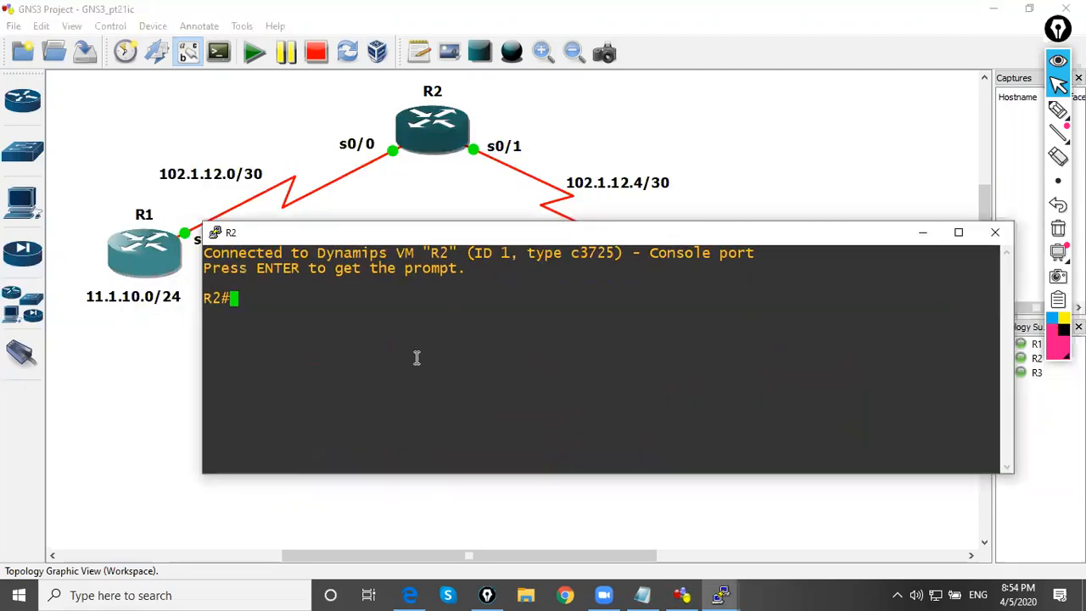
key(Return)
text(conf t)
key(Return)
Assign 102.1.12.2 255.255.255.252 to R2's interface s0/0 and enable it
text(int s0/0)
key(Return)
text(ip add 102.1.12.2 255.255.255.2)
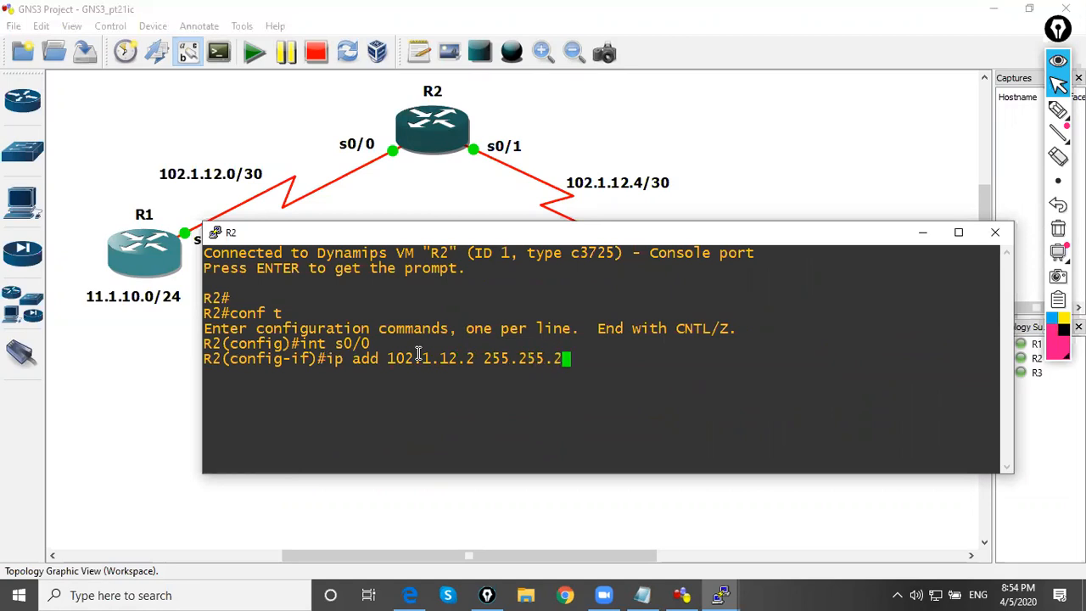
text(52)
key(Return)
text(no s)
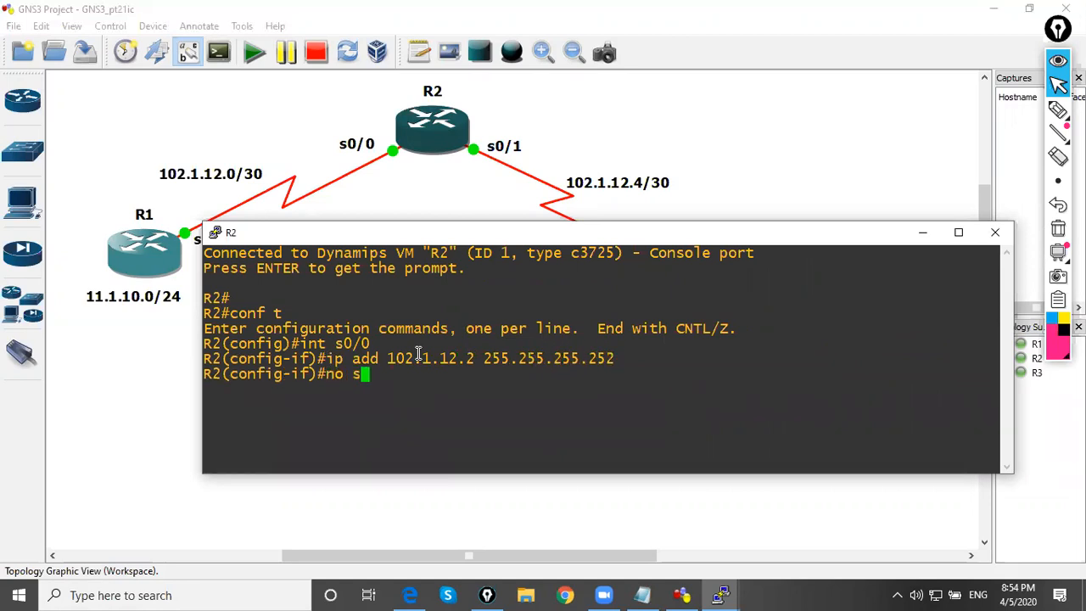
text(h)
key(Return)
Assign 102.1.12.5 255.255.255.252 to R2's interface s0/1 and enable it
text(int s0/1)
key(Return)
text(ip add 102.)
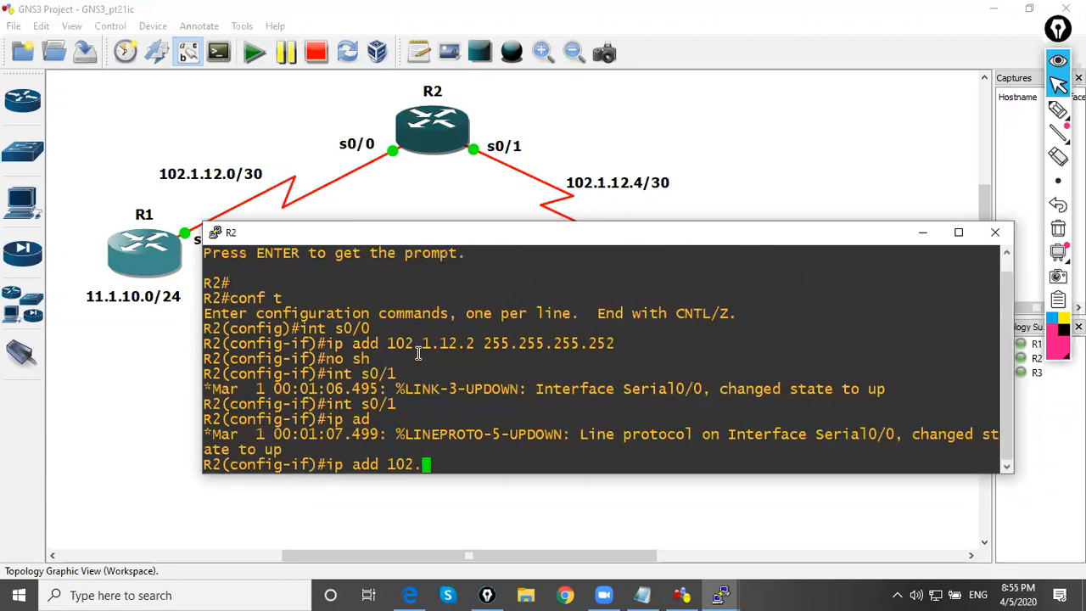
text(1.12.5 25)
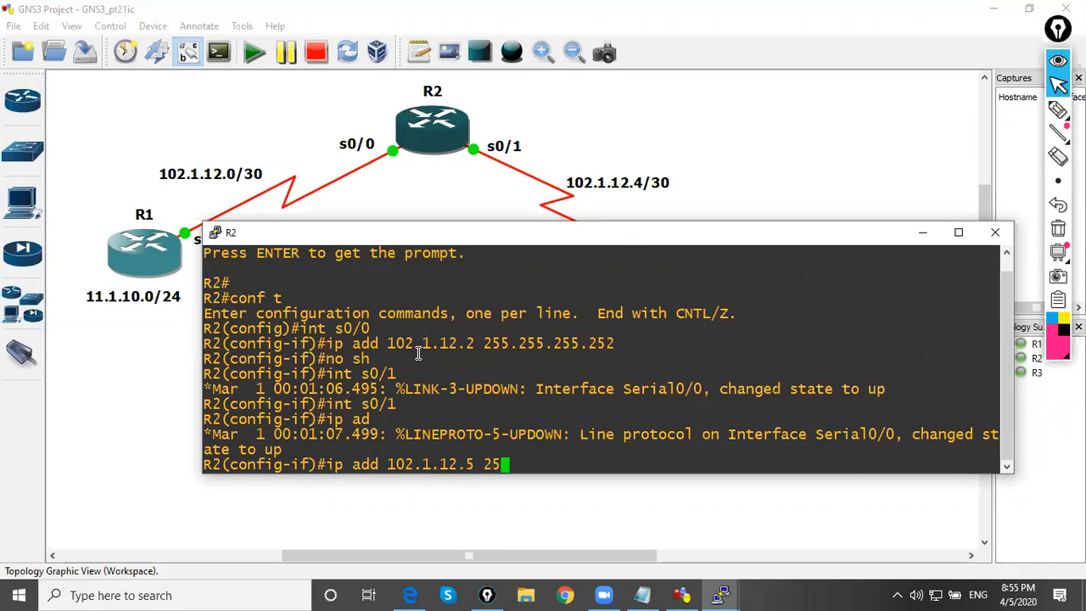
text(5.255.255.252)
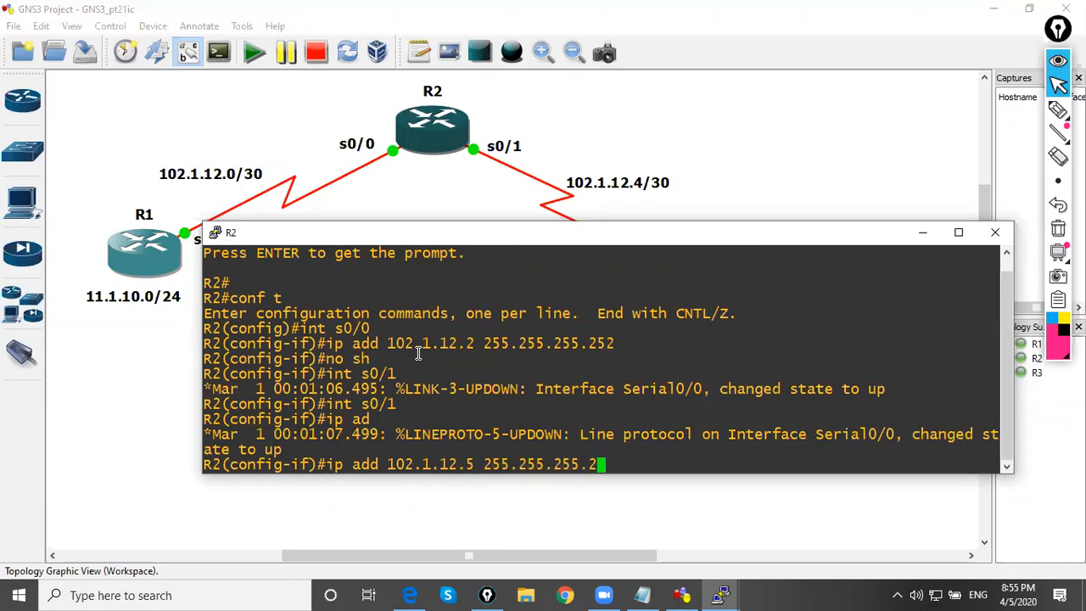
key(Return)
text(no sh)
key(Return)
key(Return)
key(Return)
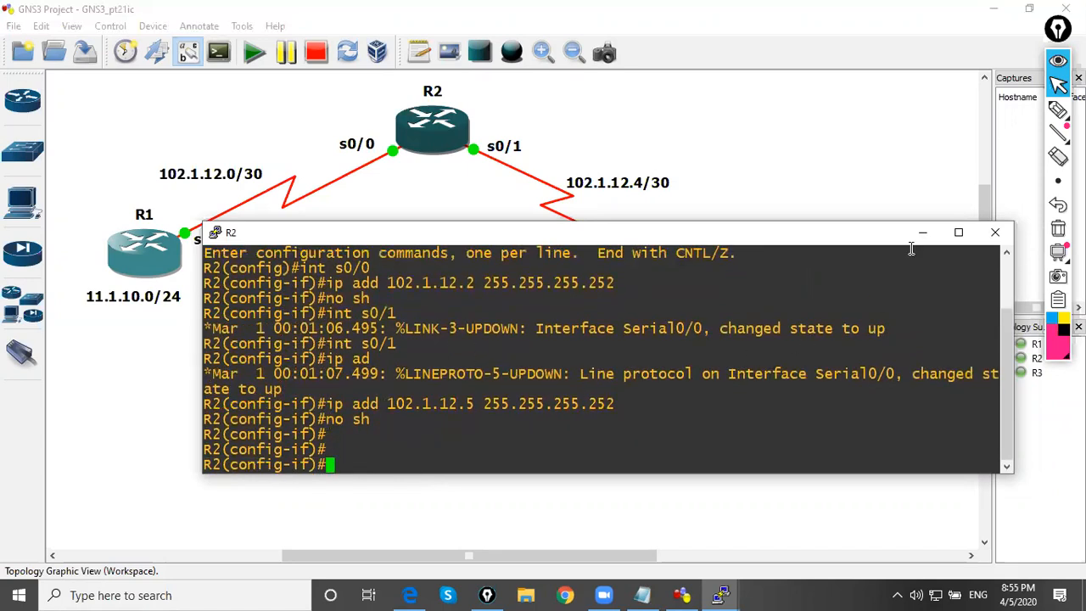
Save R2's running configuration with do wr and minimize its console
text(do wr)
key(Return)
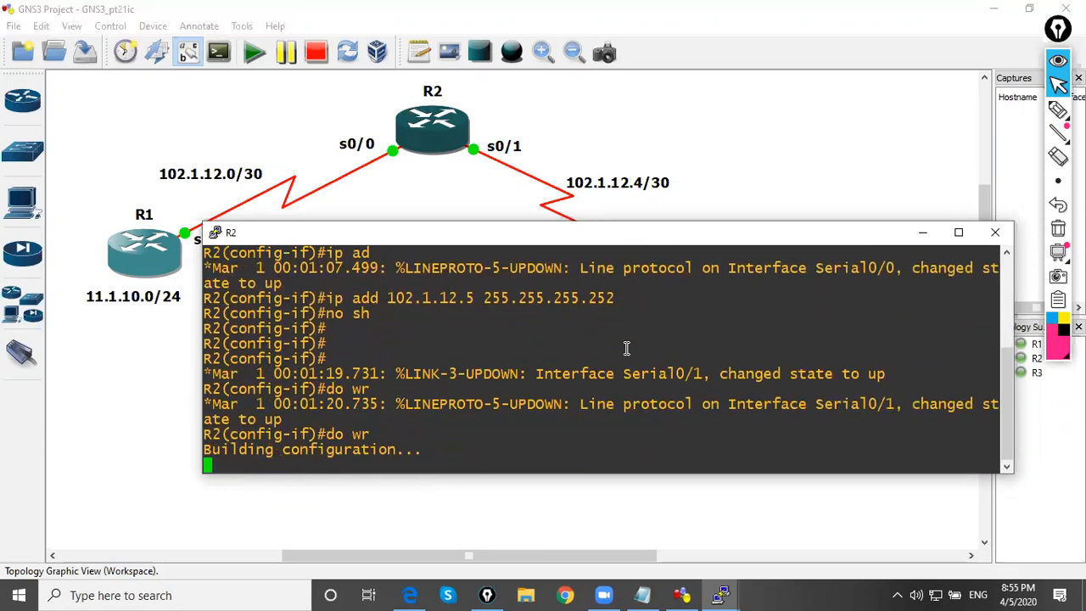
click(915, 229)
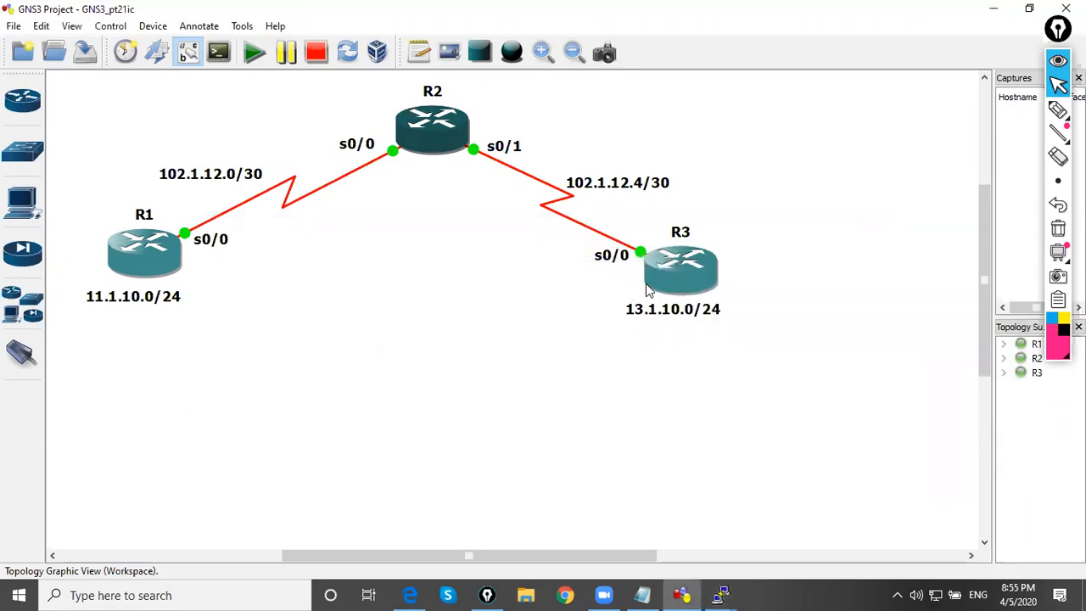
Open R3's console, move it below the routers and enter global configuration mode
double_click(658, 281)
key(Return)
drag(461, 37, 528, 258)
key(Return)
text(conf t)
key(Return)
Assign 102.1.12.6 255.255.255.252 to R3's interface s0/0 and enable it
text(i)
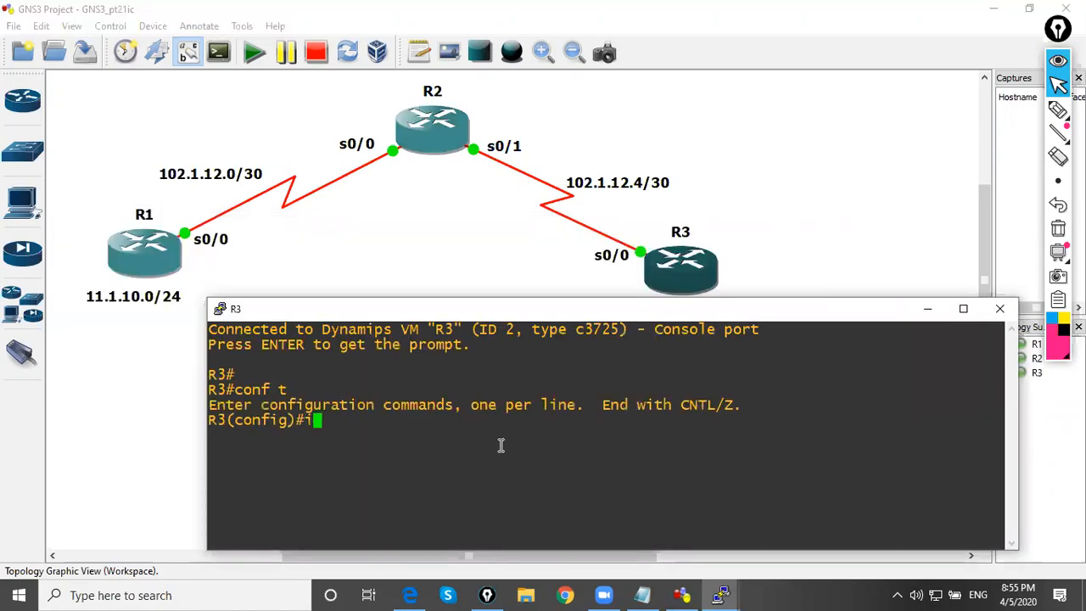
text(nt s0/0/)
key(Return)
text(ip  )
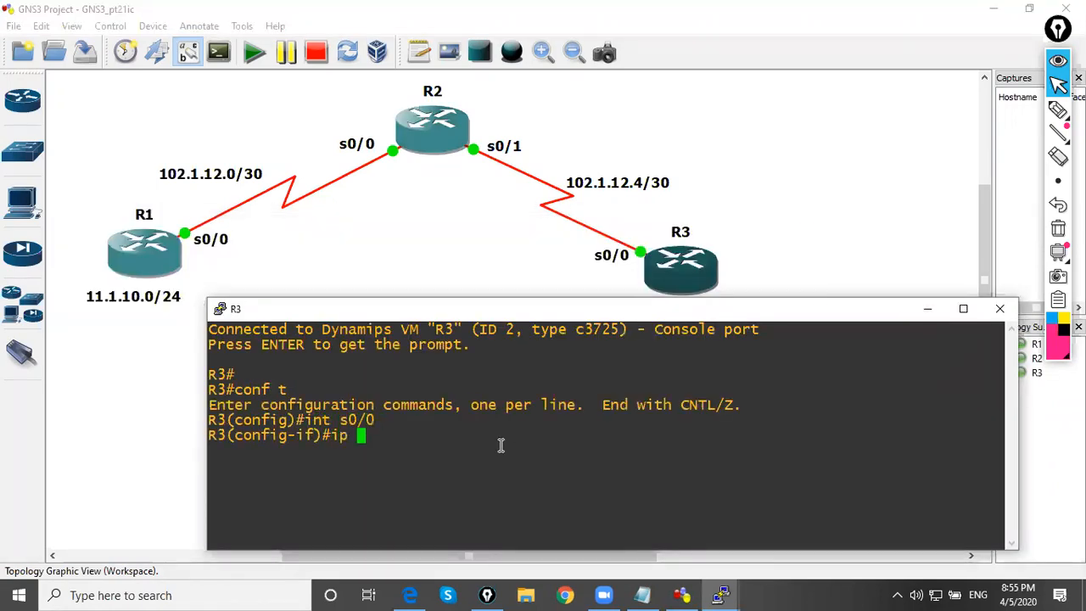
text(add 102.1)
key(BackSpace)
text(.1.12)
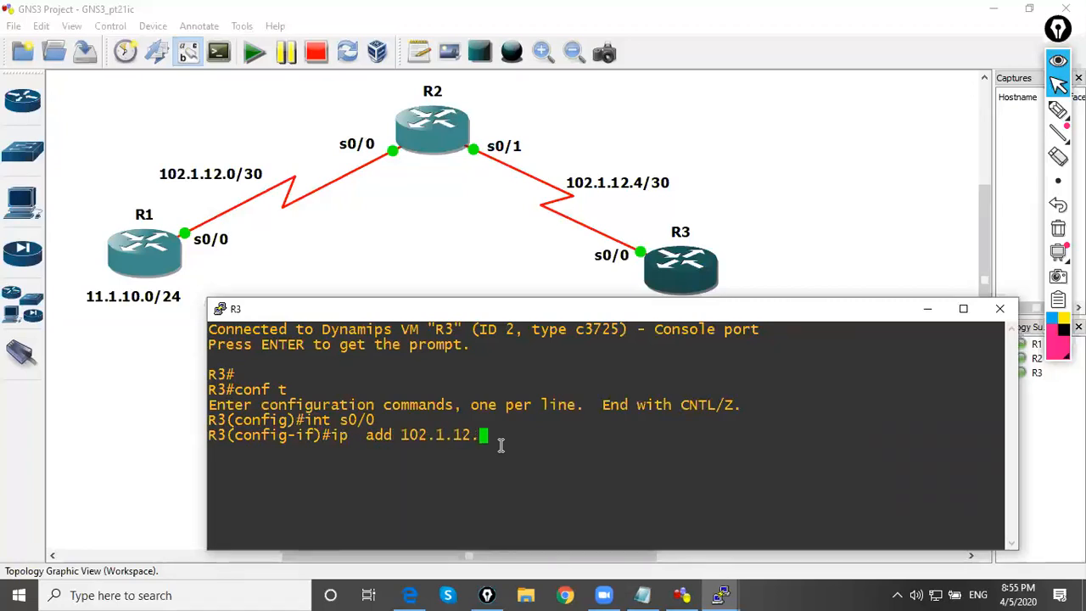
text(.6 255.255.255.252)
key(Return)
text(no sh)
key(Return)
key(Return)
Create loopback 0 on R3 with address 13.1.10.1 255.255.255.0 and enable it
text(do)
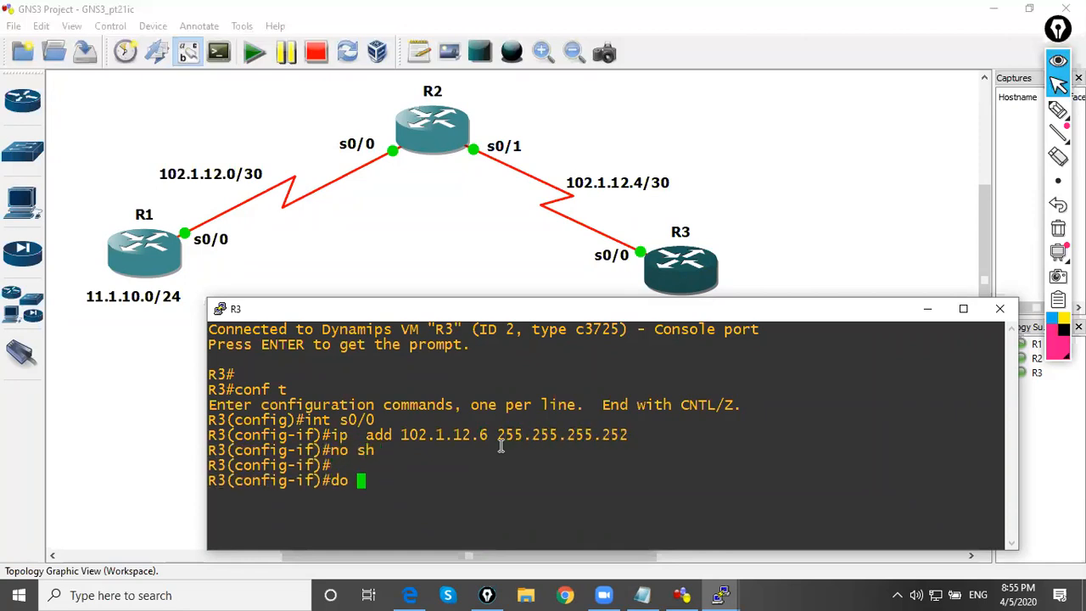
key(BackSpace)
key(BackSpace)
key(BackSpace)
text(int lo 0)
key(Return)
text(ip add )
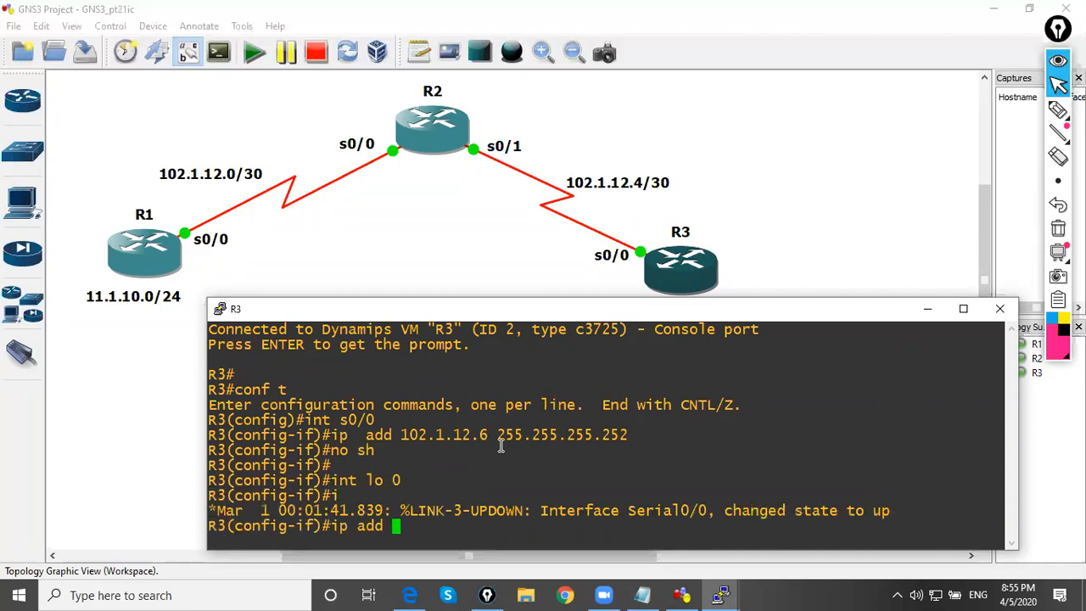
text(13.1.10)
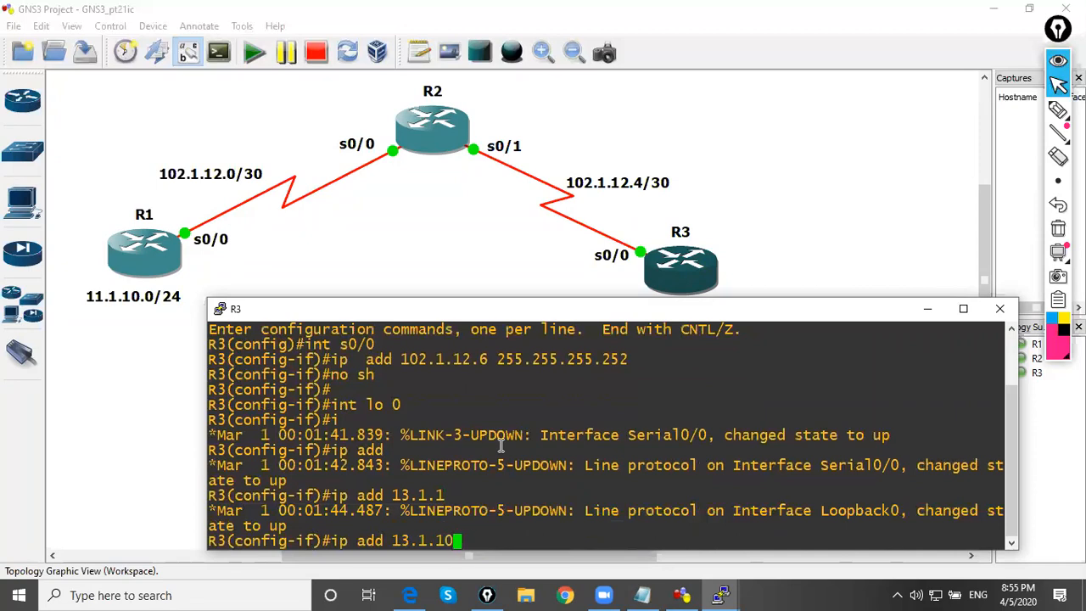
text(.1 255.255.255.0)
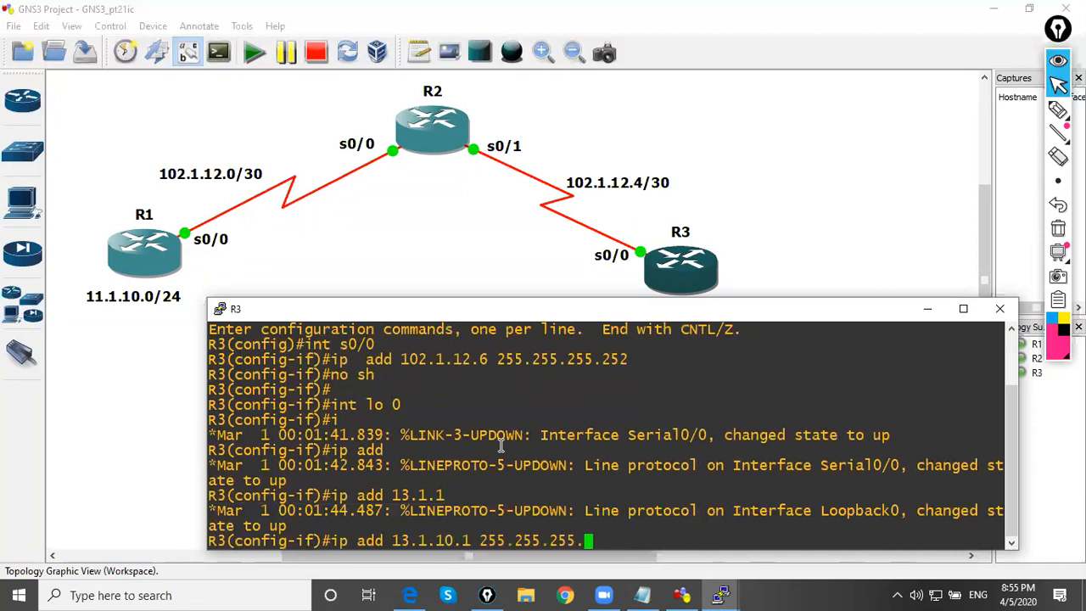
key(Return)
text(no sh)
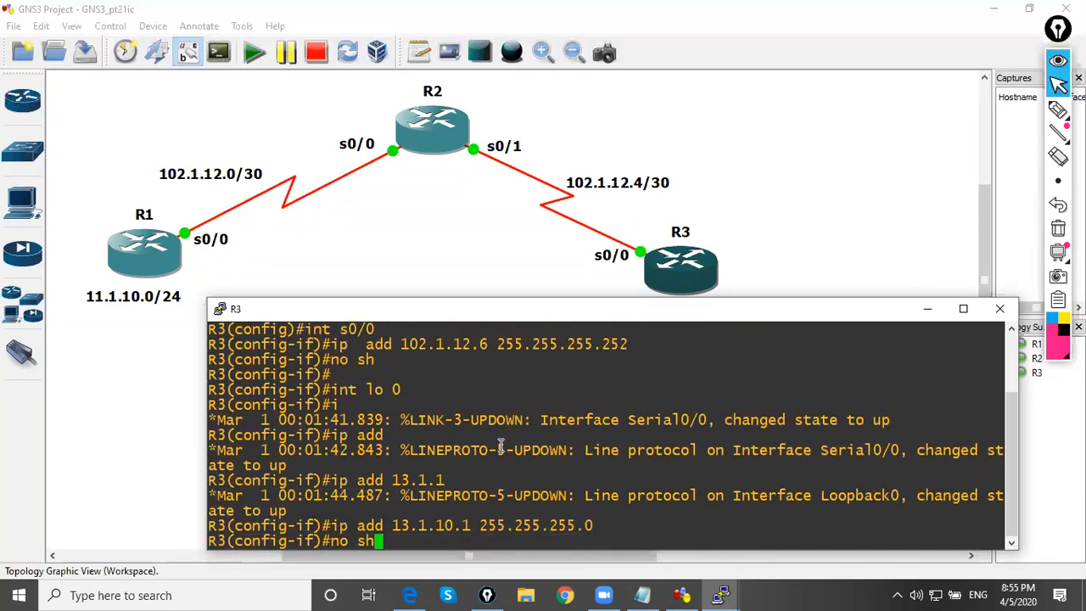
key(Return)
Save R3's running configuration with do wr and minimize its console
text(do wr)
key(Return)
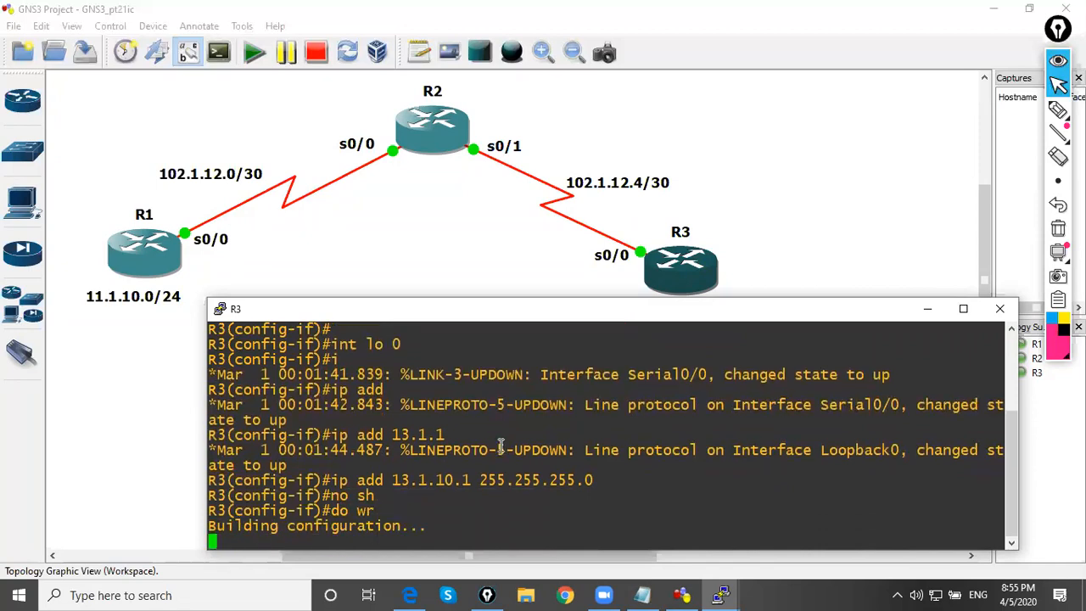
key(Return)
key(Return)
key(Return)
key(Return)
key(Return)
key(Return)
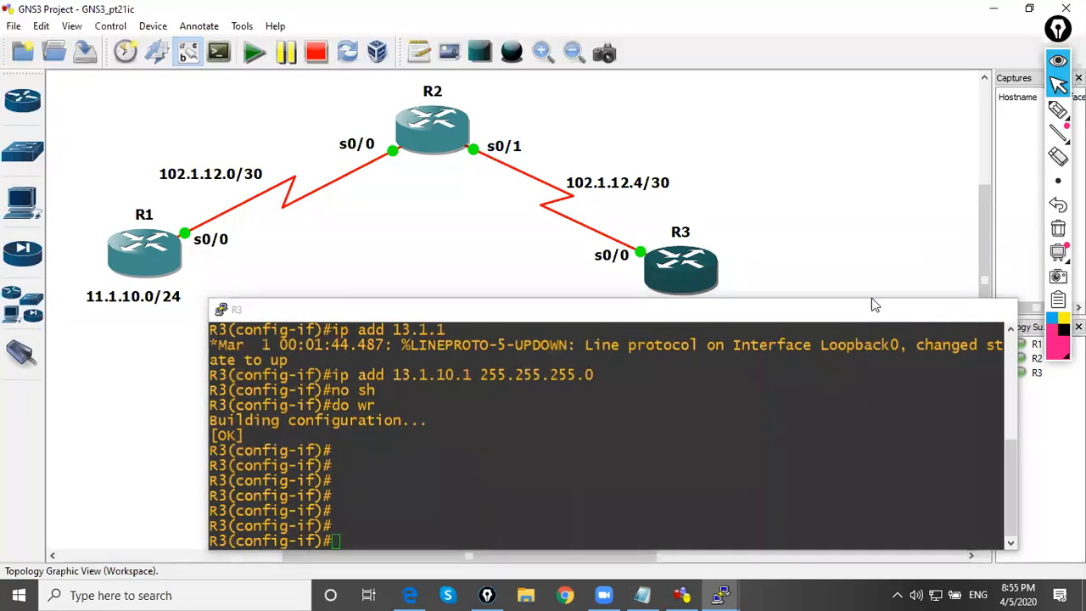
click(928, 309)
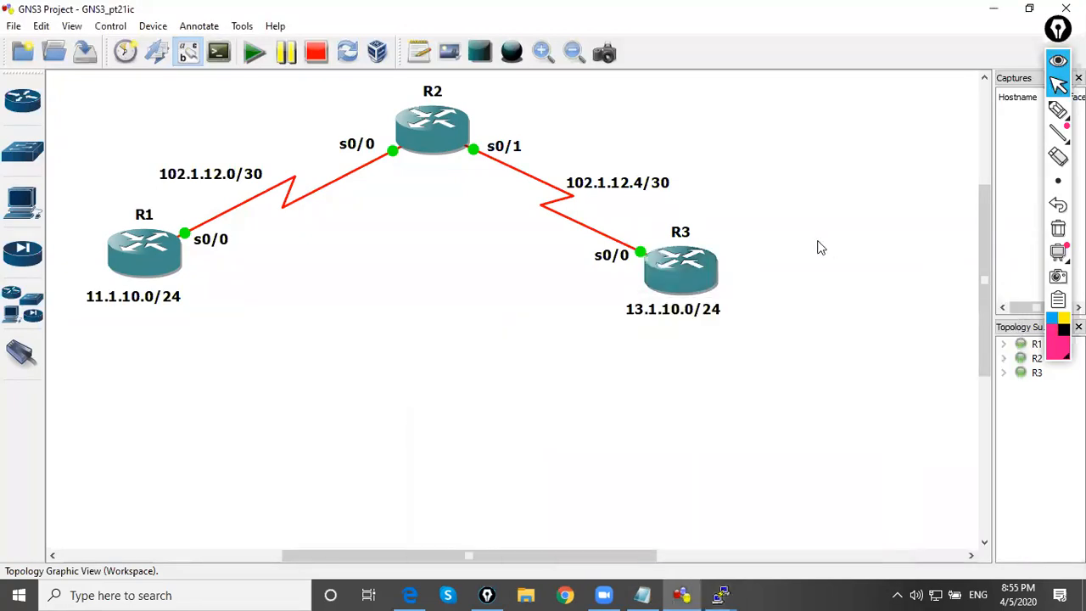
click(540, 26)
Move R1 and its 11.1.10.0/24 note lower in the topology and shift both link subnet notes slightly right and down
drag(153, 301, 146, 330)
drag(146, 271, 165, 327)
click(231, 317)
drag(225, 180, 242, 193)
click(341, 262)
drag(584, 186, 604, 194)
Move R3 slightly down and place the 13.1.10.0/24 note directly beneath it
drag(676, 313, 712, 328)
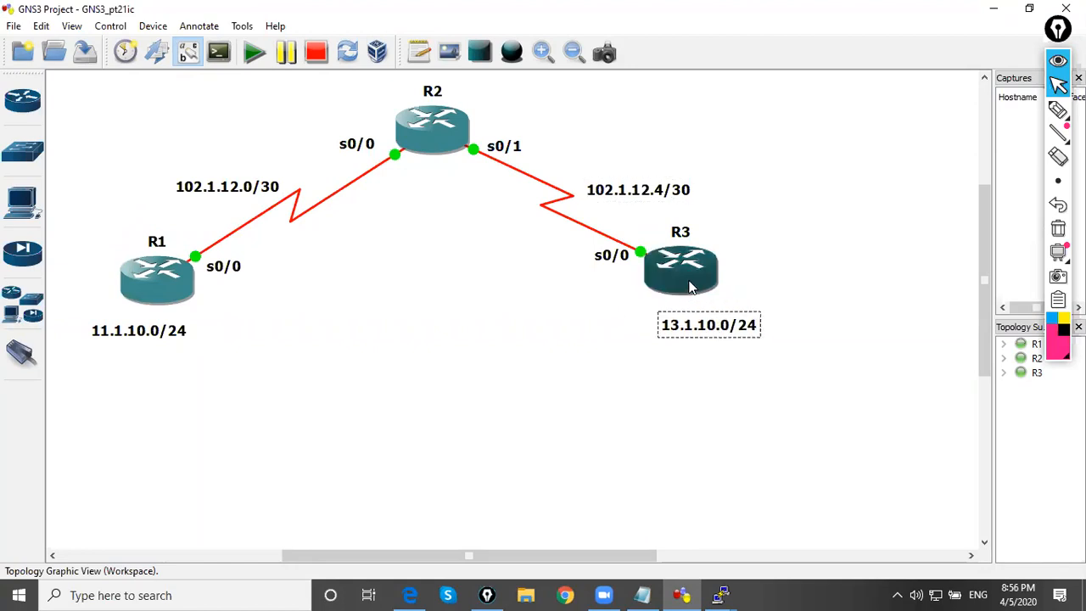
drag(689, 281, 689, 297)
click(558, 327)
drag(676, 338, 648, 344)
click(565, 362)
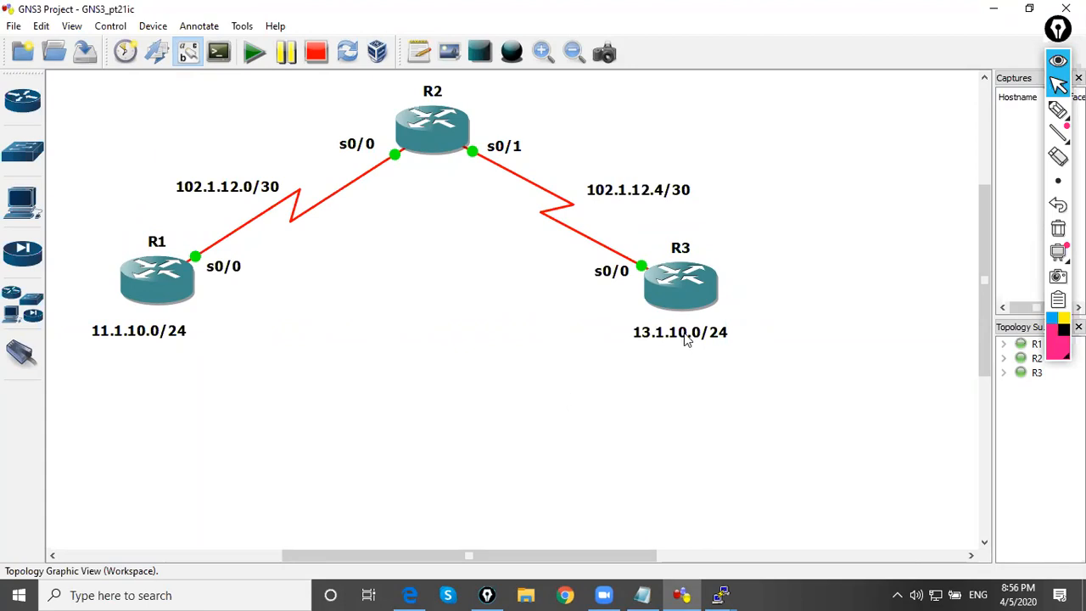
drag(688, 340, 689, 331)
click(570, 348)
Nudge R1 down and right and place the 11.1.10.0/24 note directly beneath it
drag(180, 334, 185, 324)
click(206, 373)
drag(166, 273, 172, 286)
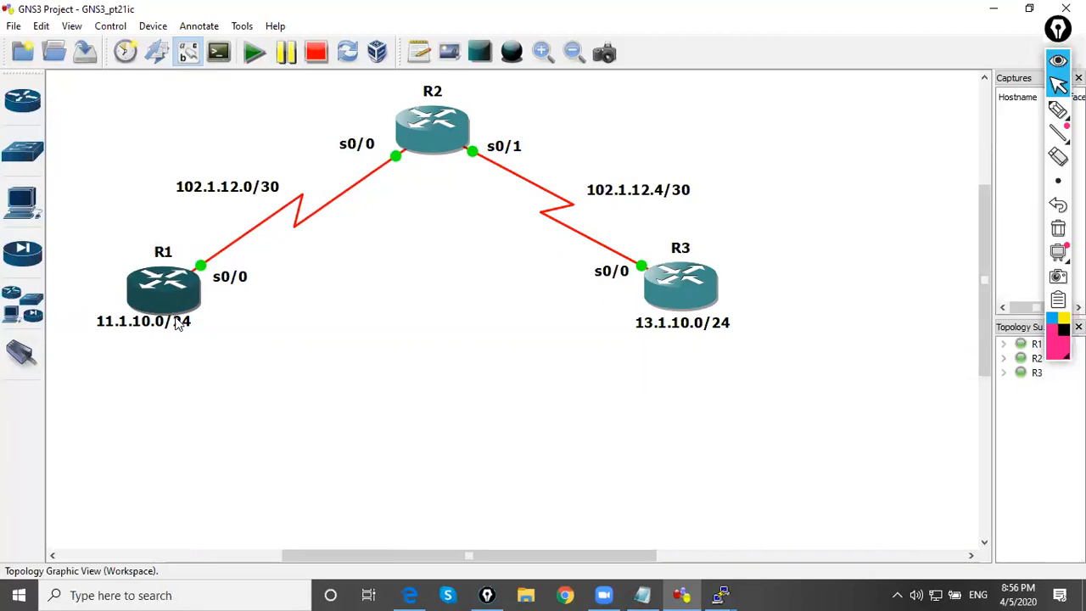
drag(178, 325, 193, 333)
click(272, 323)
Reposition the 102.1.12.4/30 and 102.1.12.0/30 notes beside their serial links
drag(608, 189, 618, 208)
click(368, 272)
drag(278, 198, 283, 189)
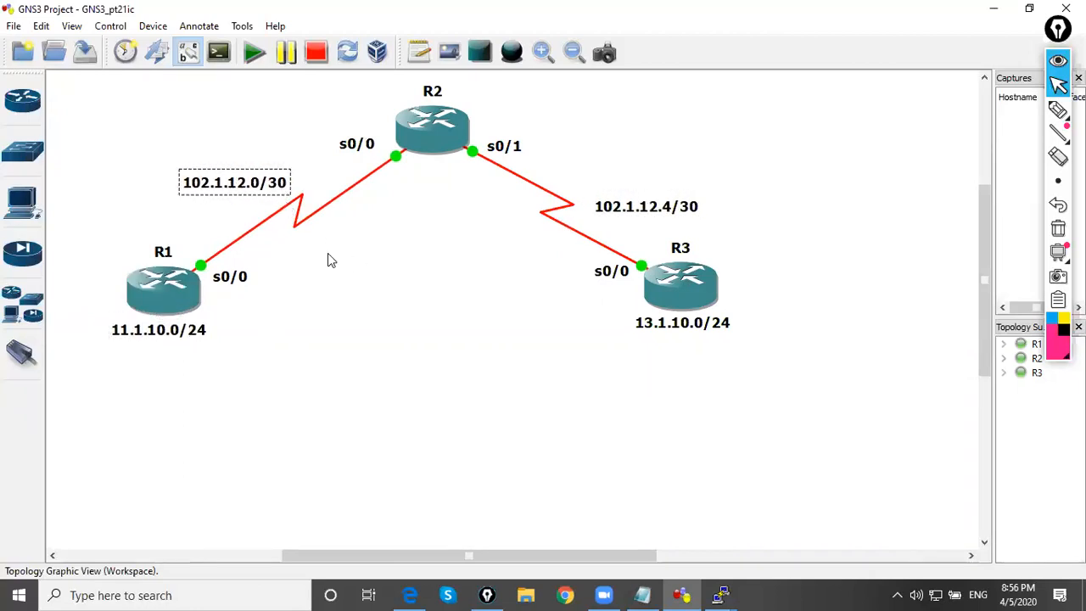
click(342, 264)
Shift R1 further right and down, then realign the 11.1.10.0/24 and 102.1.12.0/30 notes with it
drag(183, 299, 216, 318)
click(275, 321)
click(226, 318)
click(254, 346)
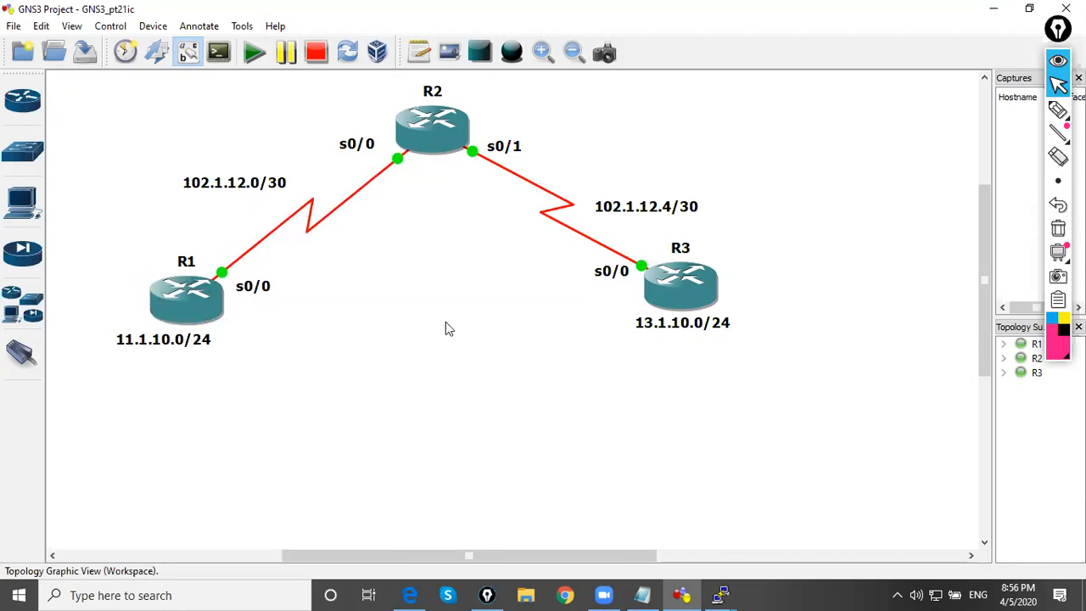
drag(283, 191, 286, 206)
click(307, 299)
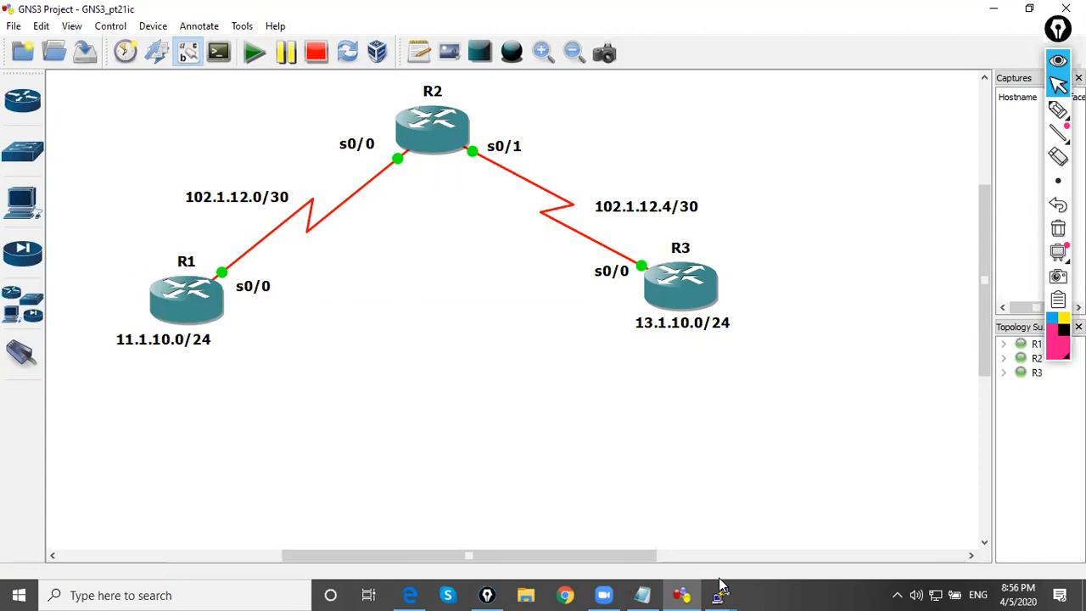
Switch to Notepad, add the lines "indirect neighborship in IBGP" and "!" below the dashed line, and minimize it
mouse_move(720, 592)
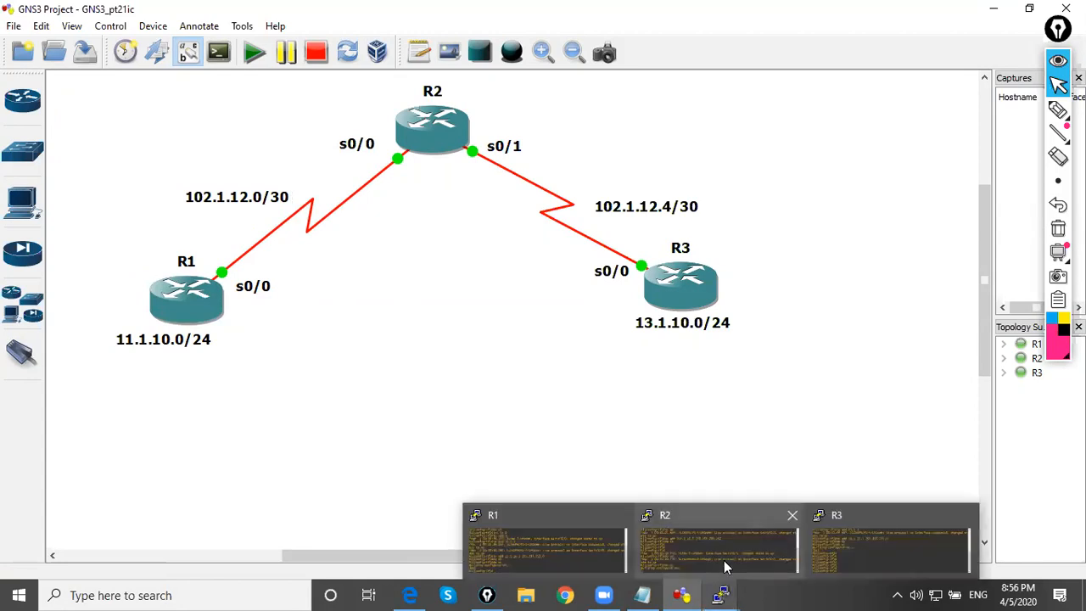
click(643, 595)
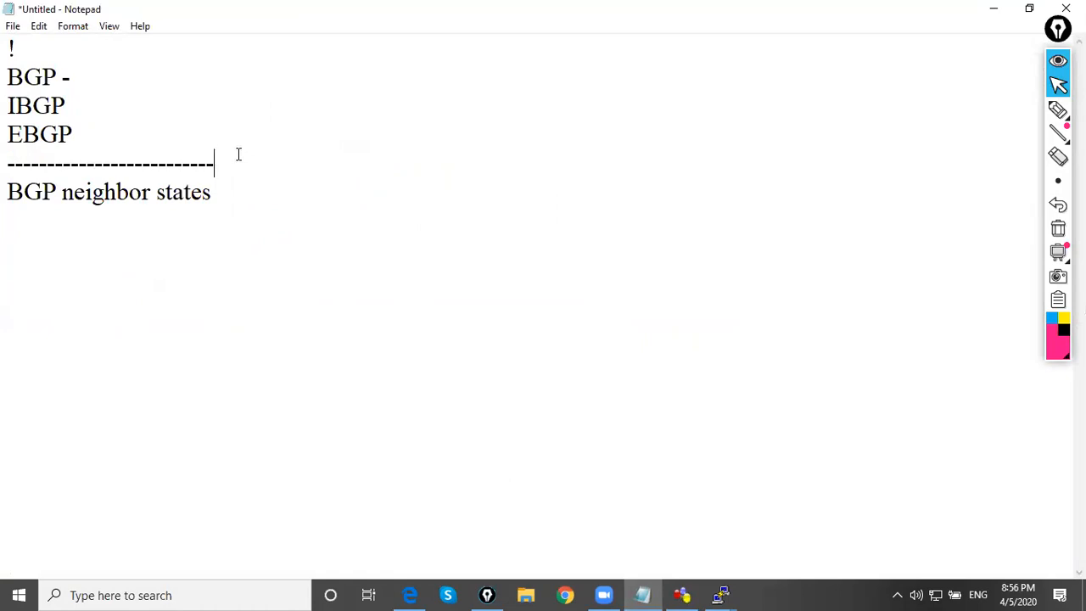
key(Return)
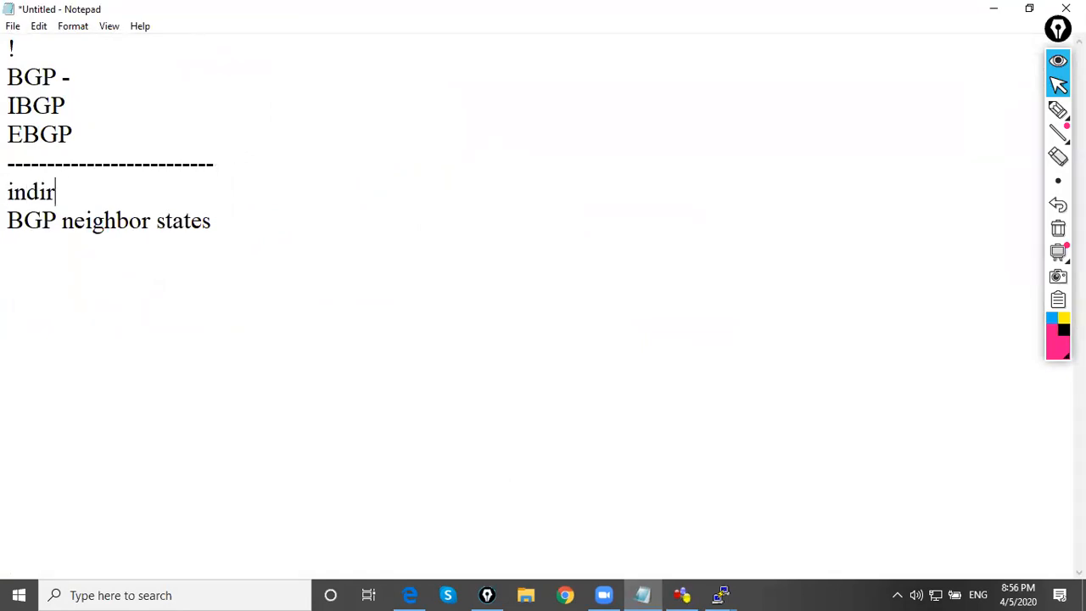
text(indirect neighbor)
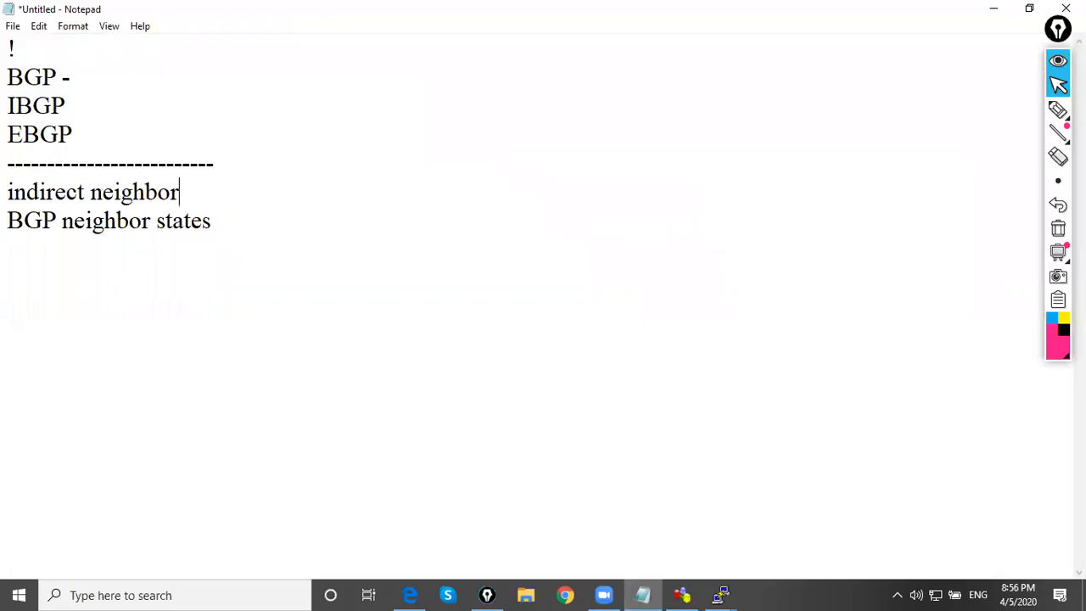
text(ship in I)
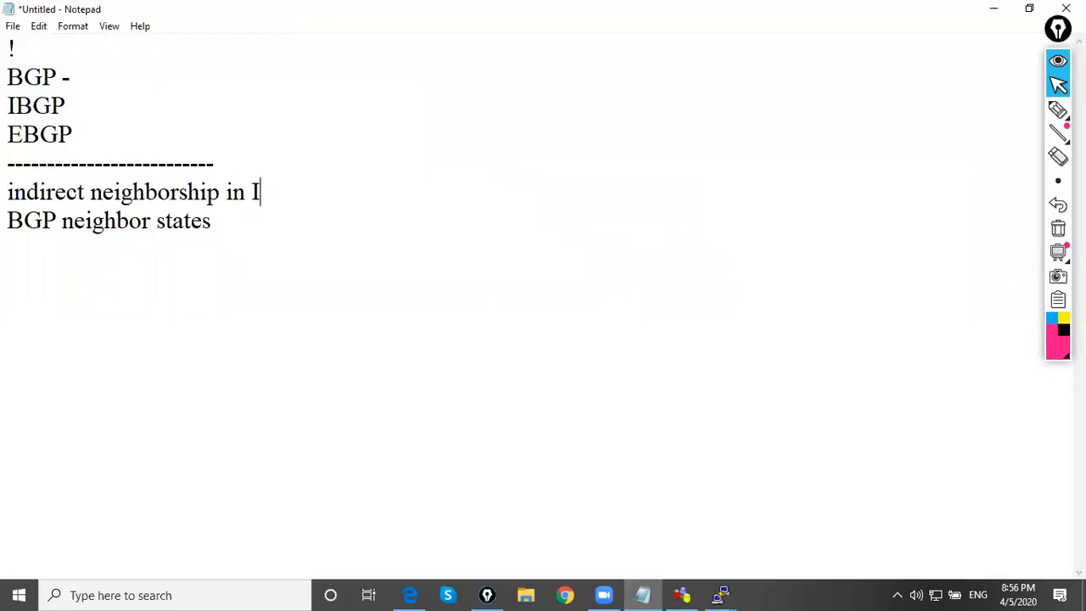
text(BGP)
key(Return)
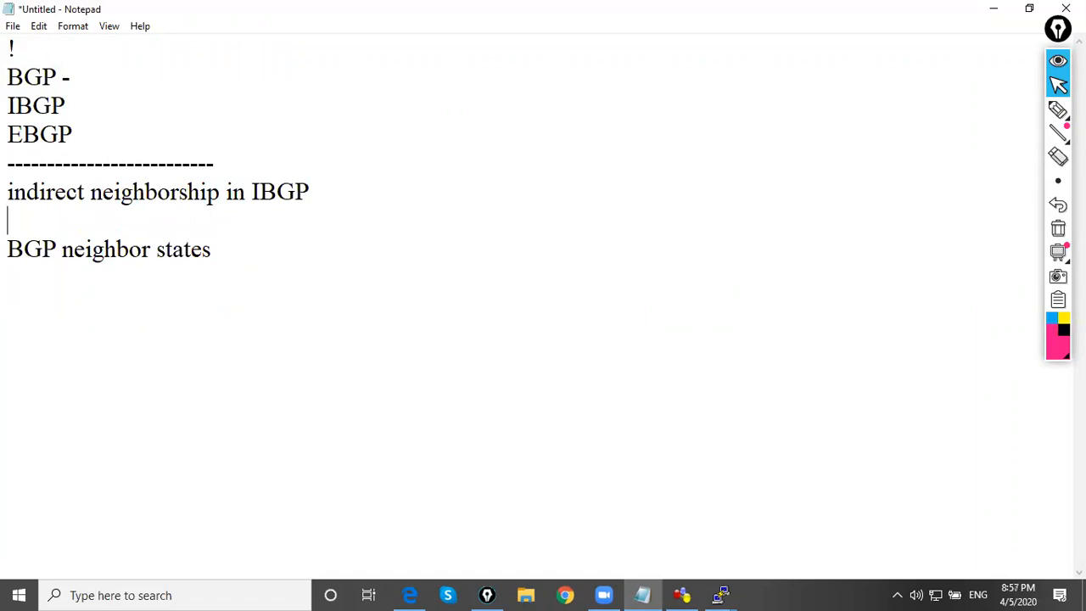
text(!)
key(Return)
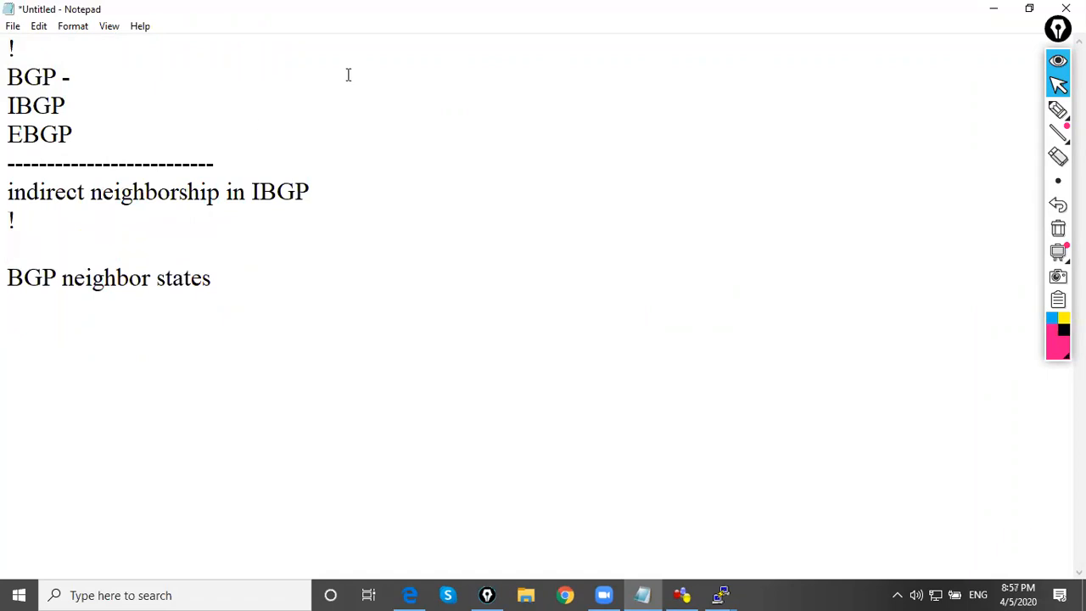
click(994, 9)
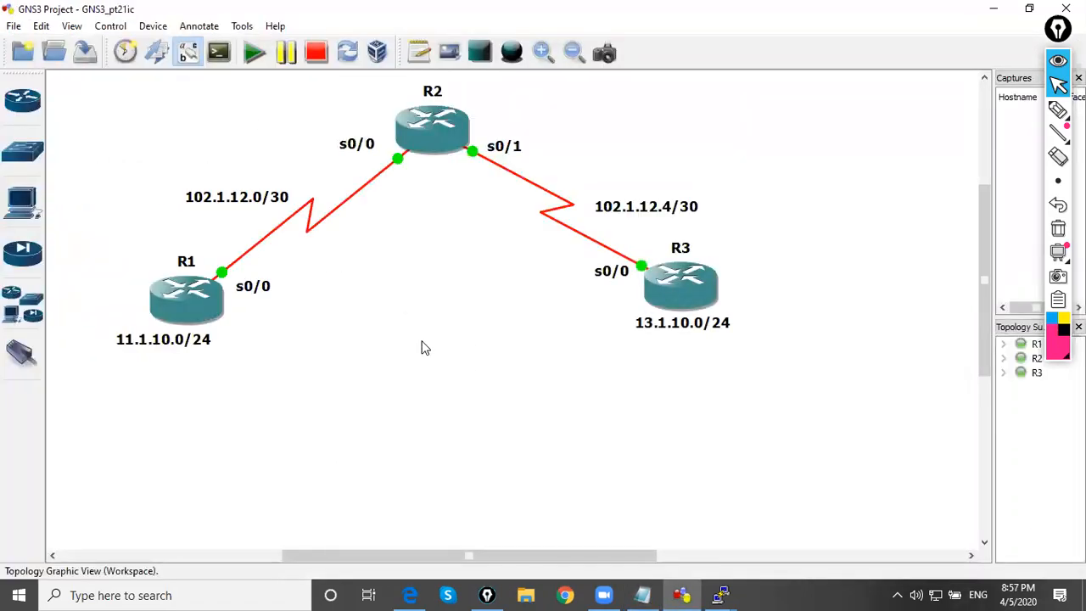
With the annotation pen, draw a customer site box below R1 and another below R3, each connected to its router
click(1059, 108)
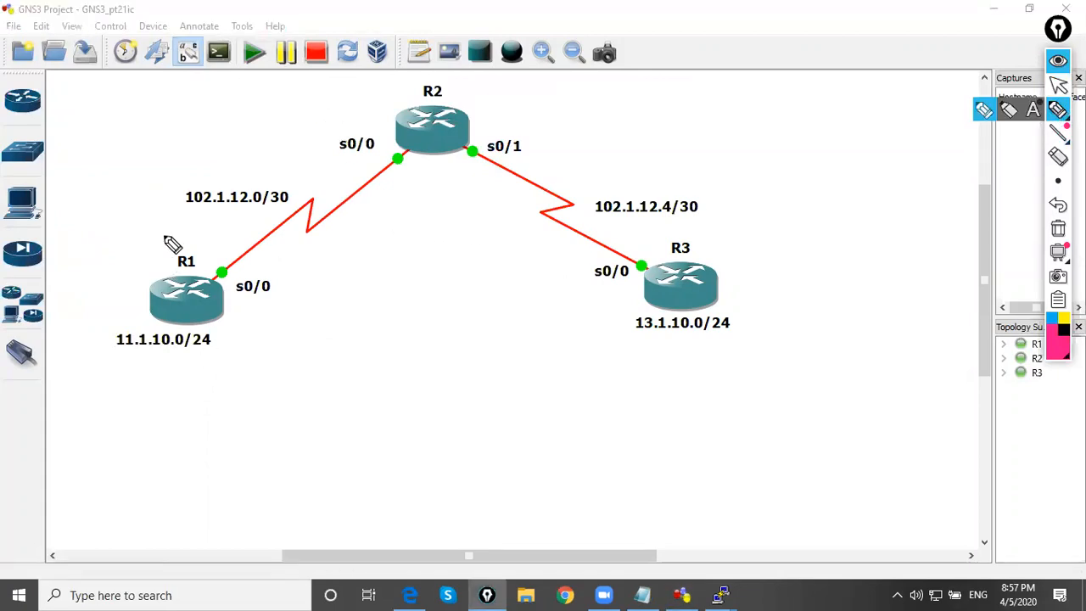
drag(176, 318, 134, 392)
mouse_move(83, 475)
mouse_down()
mouse_move(90, 405)
mouse_move(269, 386)
mouse_move(92, 476)
mouse_up()
mouse_move(709, 297)
mouse_down()
mouse_move(695, 375)
mouse_move(651, 438)
mouse_up()
mouse_move(649, 371)
mouse_down()
mouse_move(797, 437)
mouse_move(637, 440)
mouse_up()
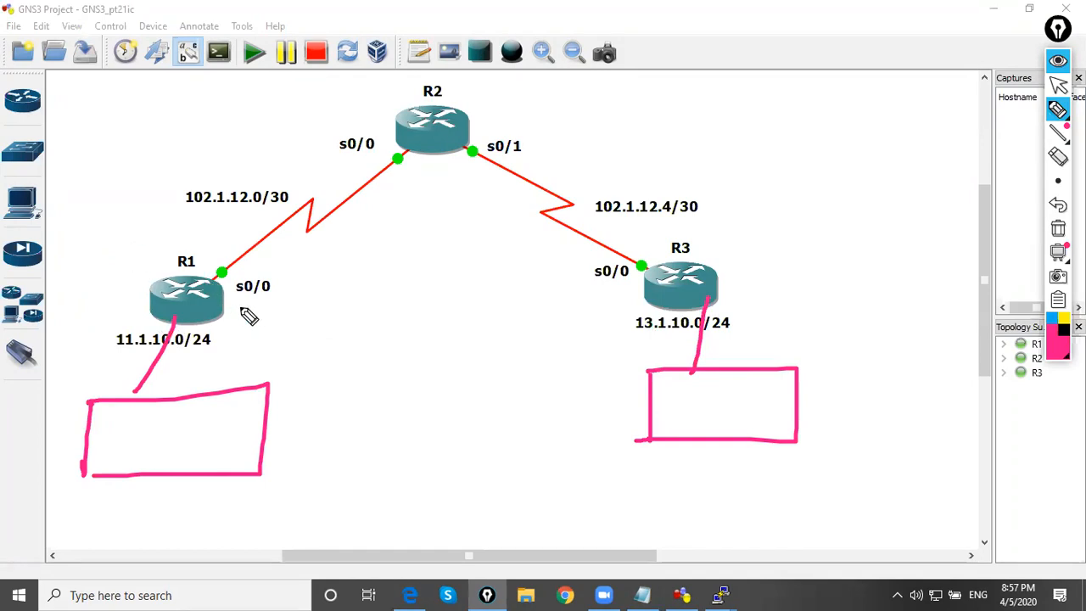
Label R1 and R3 as PE and R2 as P, and circle and label the customer edge points as CE
mouse_move(228, 307)
mouse_down()
mouse_move(259, 323)
mouse_move(287, 309)
mouse_move(293, 319)
mouse_up()
mouse_move(136, 379)
mouse_down()
mouse_move(105, 388)
mouse_move(157, 375)
mouse_move(142, 373)
mouse_move(224, 386)
mouse_up()
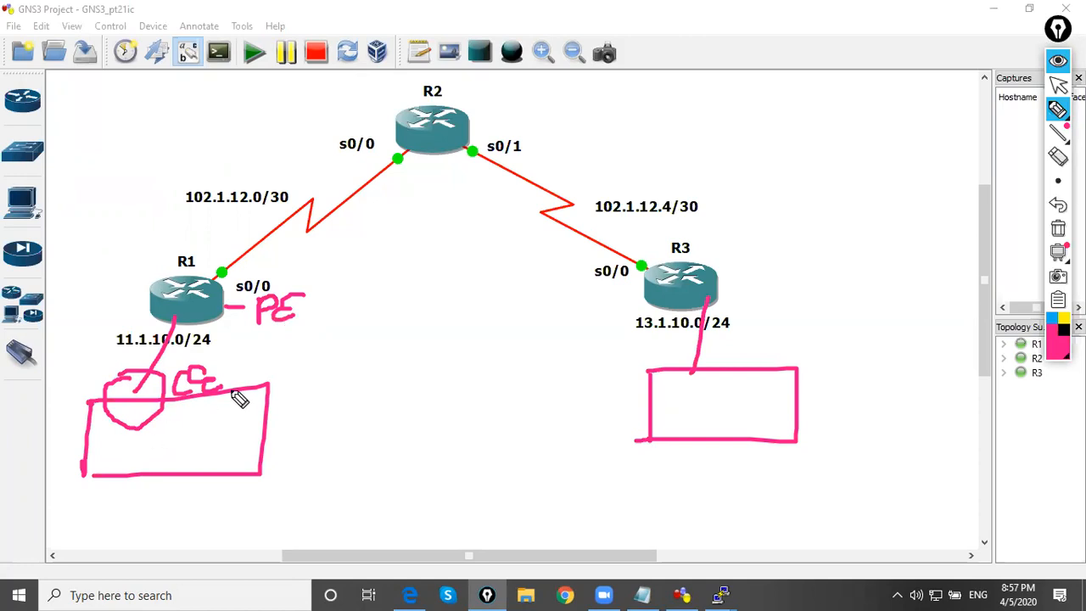
drag(696, 360, 774, 352)
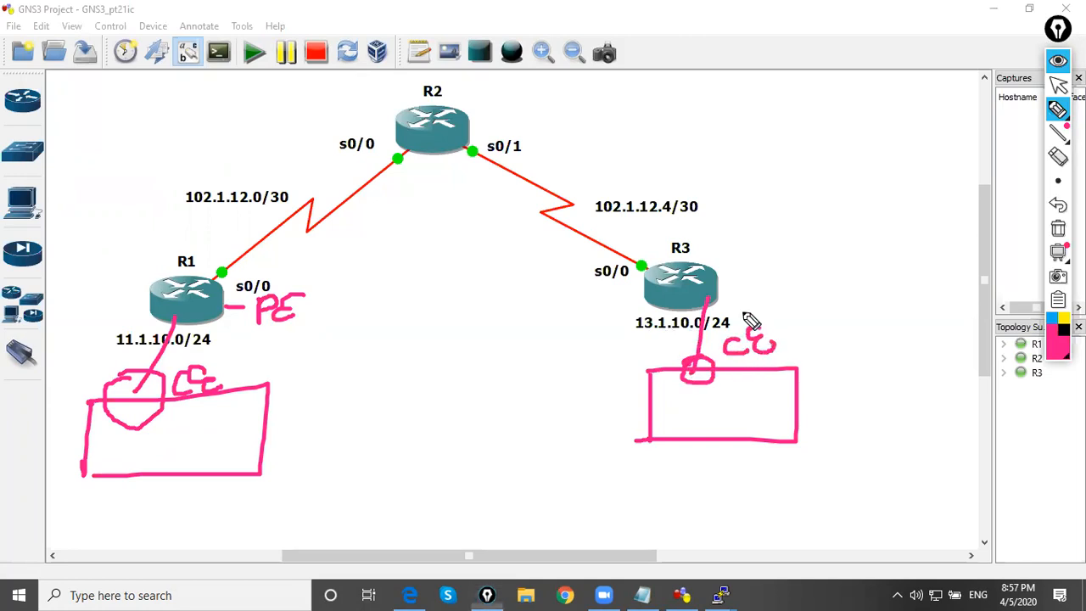
mouse_move(733, 286)
mouse_down()
mouse_move(740, 270)
mouse_move(774, 270)
mouse_up()
mouse_move(424, 155)
mouse_down()
mouse_move(424, 183)
mouse_move(425, 171)
mouse_up()
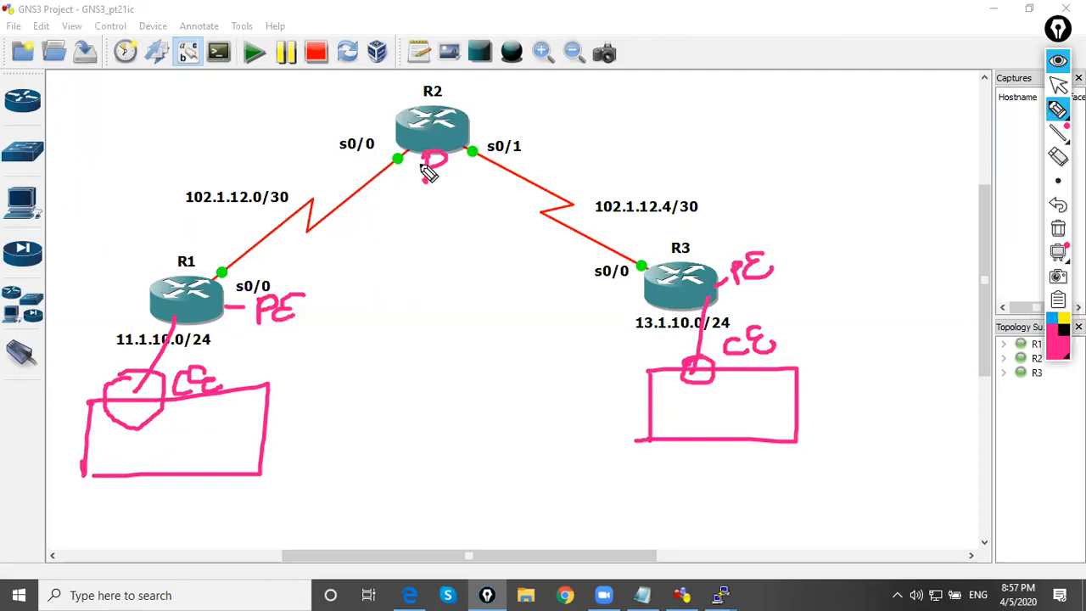
drag(425, 168, 424, 182)
Draw a long double-headed arrow directly between R1 and R3
mouse_move(236, 292)
mouse_down()
mouse_move(649, 291)
mouse_move(609, 282)
mouse_up()
drag(649, 291, 609, 298)
drag(248, 279, 198, 290)
drag(198, 290, 248, 301)
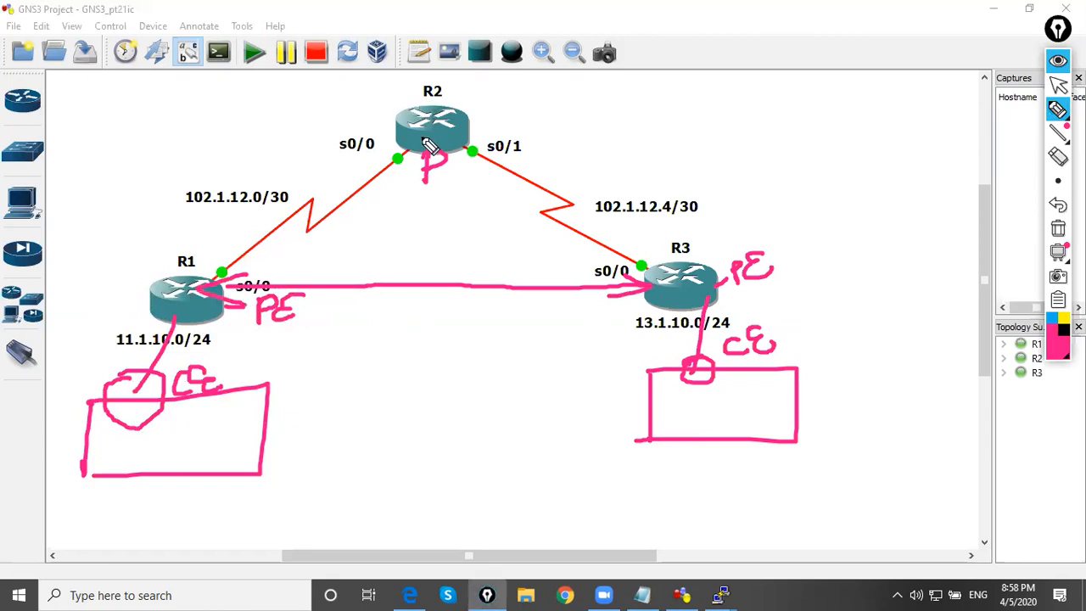
Write an underlined IGP above R1, annotate R1 with an underlined 10 and R2 with 20, and bracket both ends of their link
mouse_move(121, 124)
mouse_down()
mouse_move(156, 107)
mouse_move(154, 134)
mouse_move(202, 127)
mouse_move(213, 91)
mouse_move(214, 112)
mouse_up()
drag(137, 158, 229, 121)
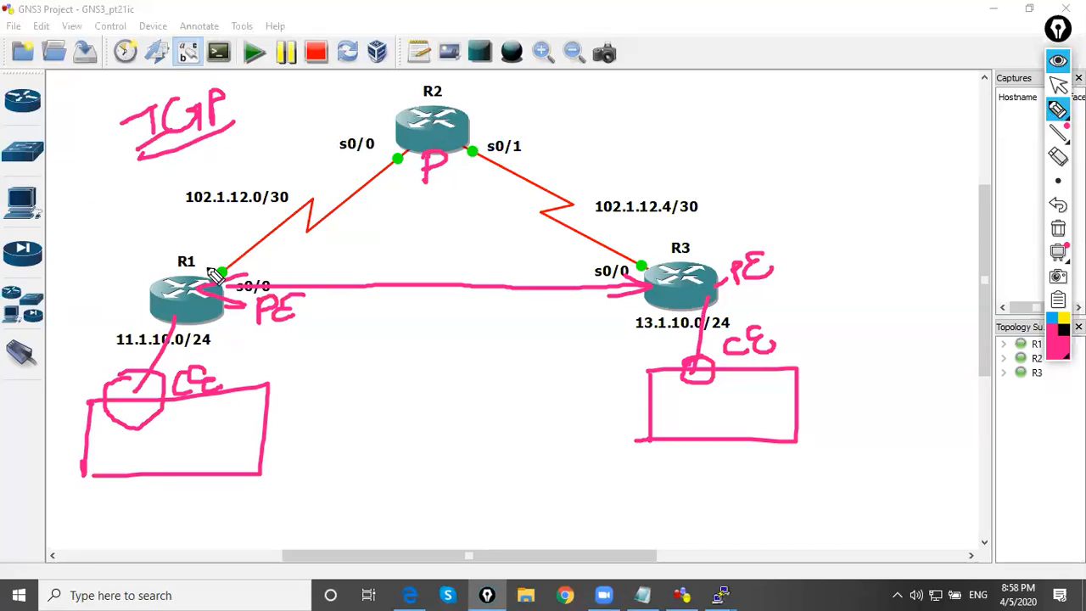
mouse_move(73, 238)
mouse_down()
mouse_move(76, 262)
mouse_move(94, 240)
mouse_up()
mouse_move(367, 98)
mouse_down()
mouse_move(368, 115)
mouse_move(382, 108)
mouse_up()
mouse_move(387, 92)
mouse_down()
mouse_move(400, 91)
mouse_move(392, 103)
mouse_up()
drag(409, 150, 404, 152)
drag(216, 251, 226, 273)
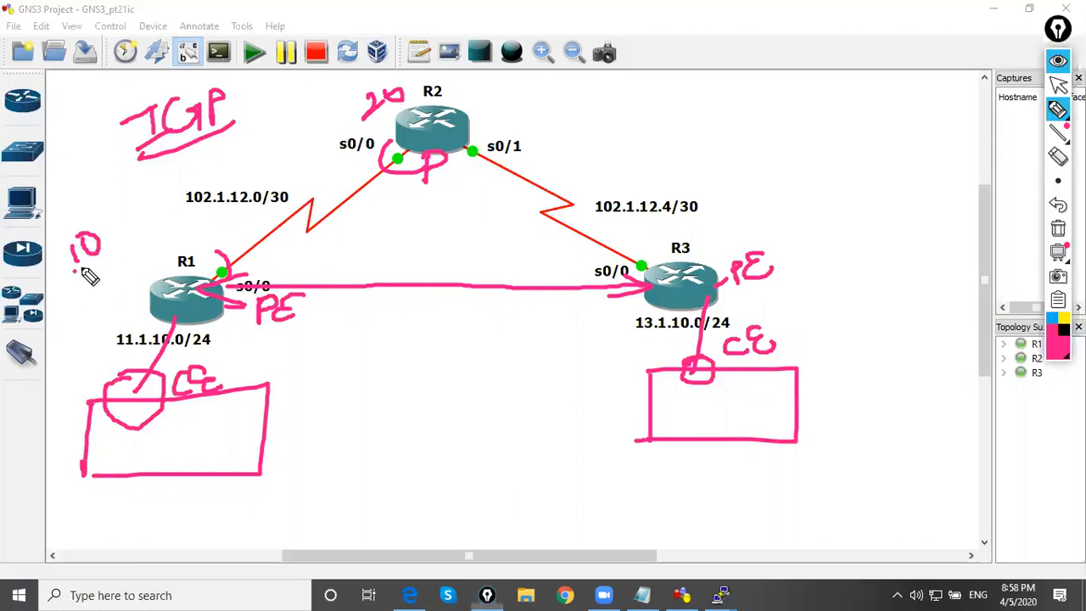
drag(75, 271, 123, 241)
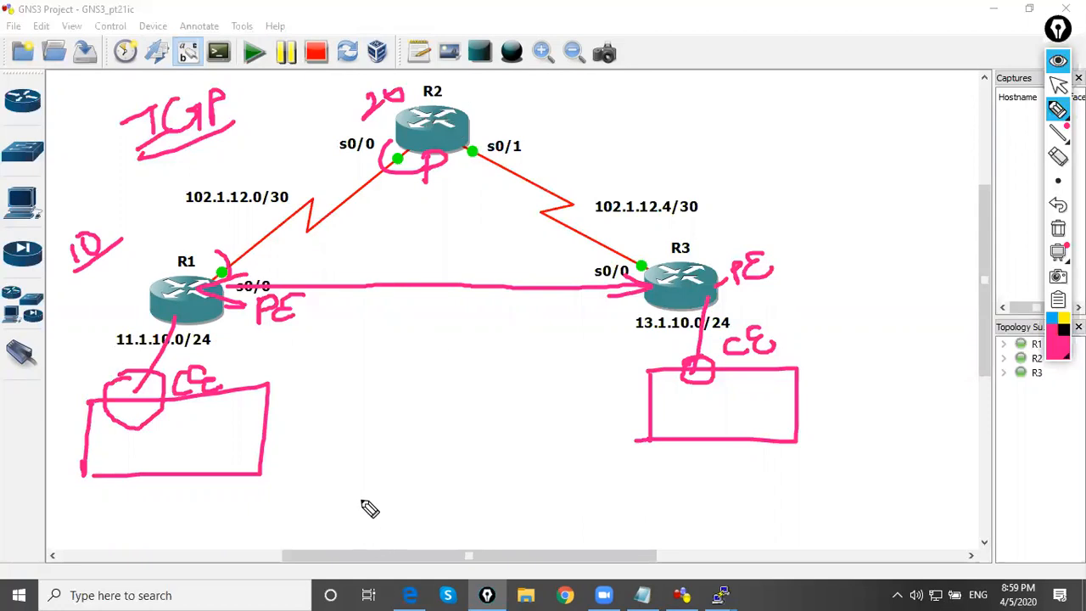
Write "AS to AS" between the two customer boxes and underline it
mouse_move(333, 402)
mouse_down()
mouse_move(328, 438)
mouse_move(348, 459)
mouse_move(354, 436)
mouse_move(369, 445)
mouse_move(393, 413)
mouse_move(437, 388)
mouse_move(485, 395)
mouse_up()
drag(365, 472, 512, 408)
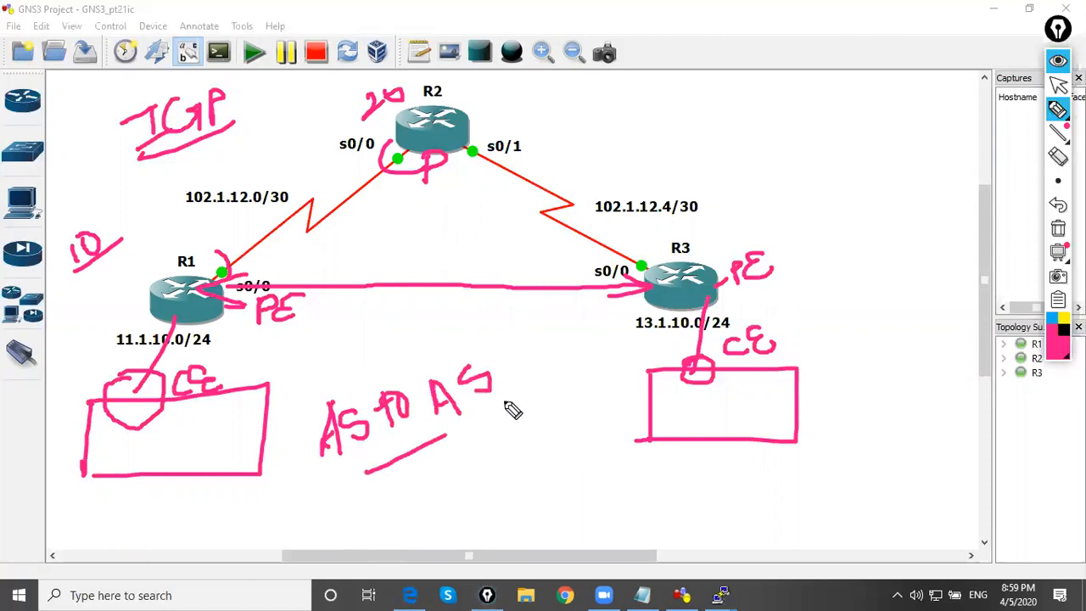
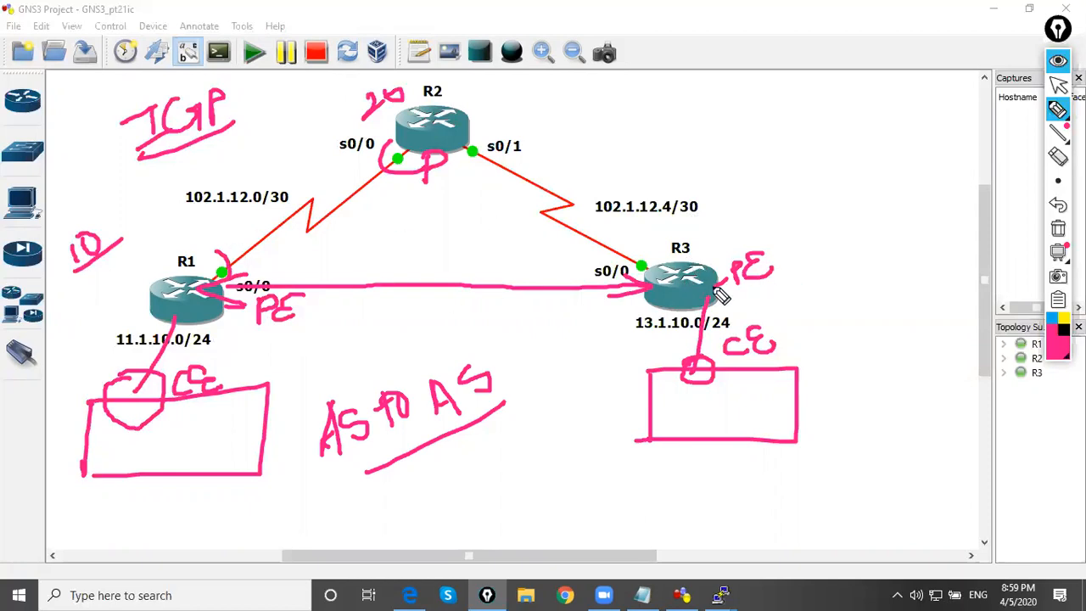
Clear the drawings, then draw an arrow from R1 to a handwritten "TCP" and write an underlined "3 Way HS" below it
click(1058, 228)
click(1058, 84)
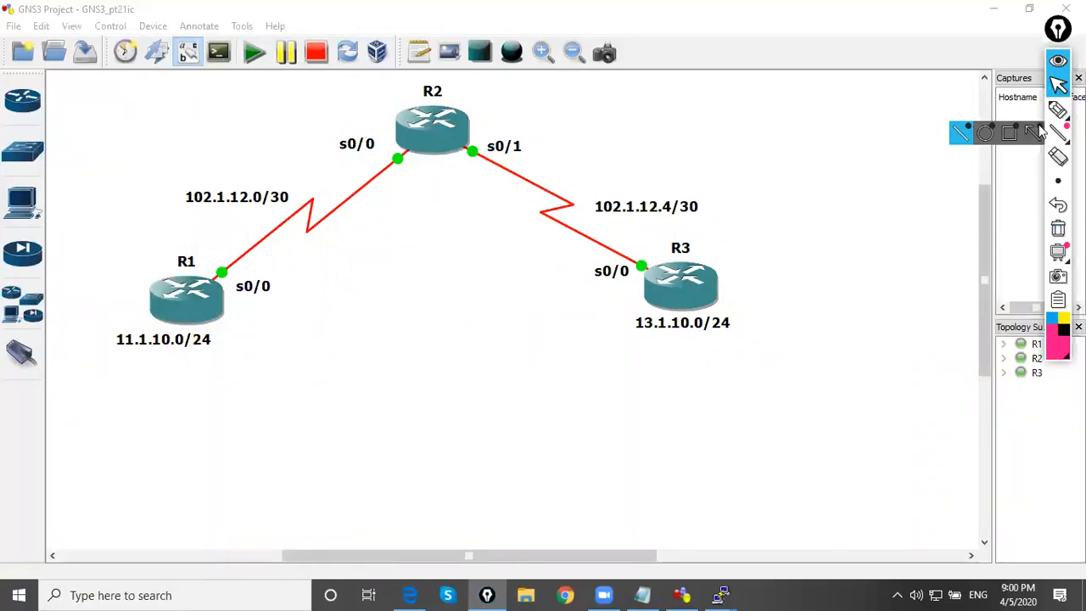
click(1059, 109)
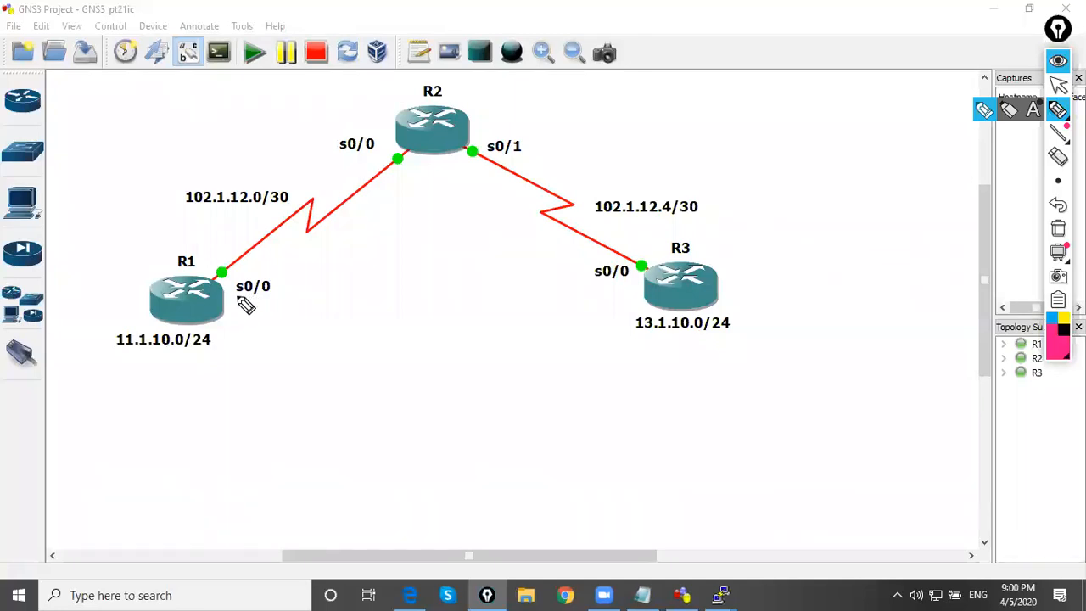
mouse_move(233, 302)
mouse_down()
mouse_move(430, 303)
mouse_move(445, 291)
mouse_move(430, 306)
mouse_move(556, 299)
mouse_up()
mouse_move(324, 352)
mouse_down()
mouse_move(342, 384)
mouse_move(412, 347)
mouse_move(456, 381)
mouse_move(488, 355)
mouse_move(486, 379)
mouse_move(498, 373)
mouse_move(444, 396)
mouse_up()
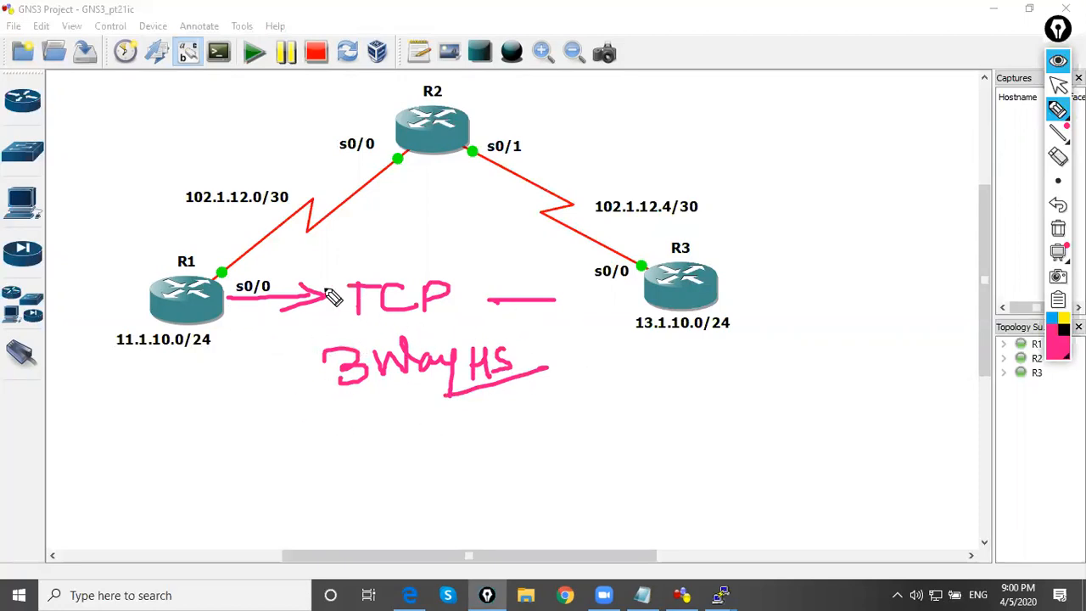
Circle the link ends at R1 and R3, and write "BGP" between two right-pointing arrows below "3 Way HS"
mouse_move(231, 260)
mouse_down()
mouse_move(209, 265)
mouse_move(230, 279)
mouse_move(234, 259)
mouse_up()
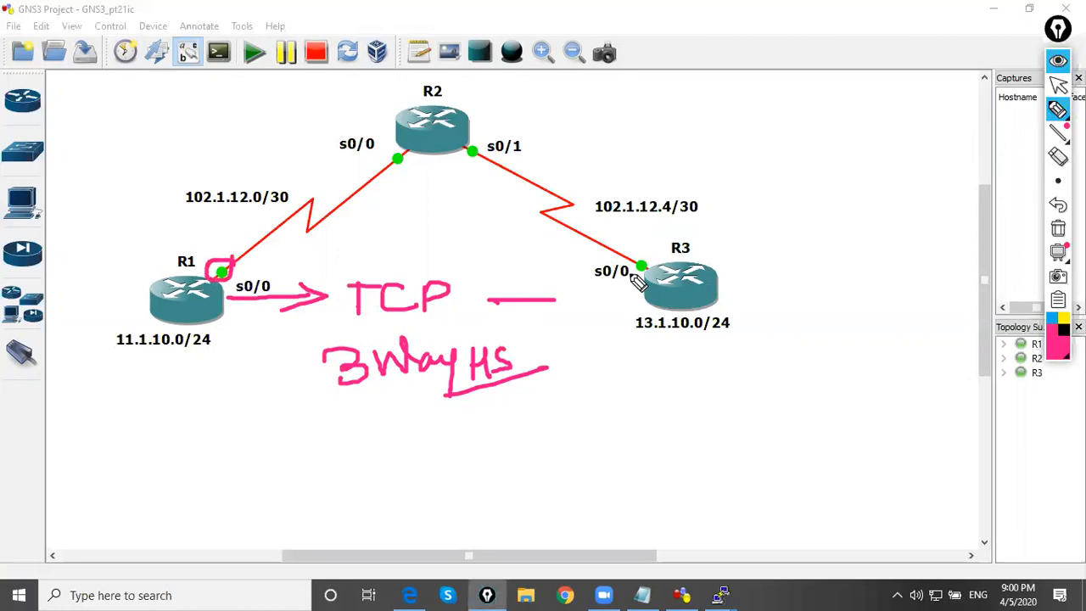
mouse_move(642, 252)
mouse_down()
mouse_move(632, 273)
mouse_move(643, 253)
mouse_up()
mouse_move(258, 419)
mouse_down()
mouse_move(391, 429)
mouse_move(424, 419)
mouse_move(450, 431)
mouse_move(423, 435)
mouse_up()
mouse_move(484, 414)
mouse_down()
mouse_move(513, 434)
mouse_move(531, 417)
mouse_move(617, 419)
mouse_up()
drag(618, 419, 579, 450)
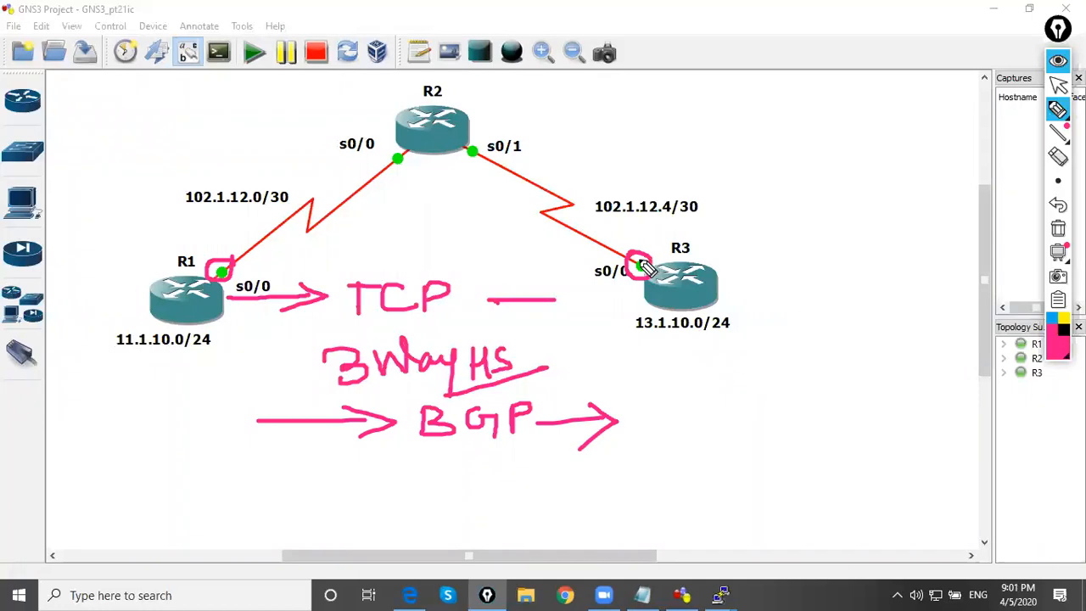
Write an underlined "OSPF" below R2 and add short strokes at the circled link ends of R1 and R3
mouse_move(415, 172)
mouse_down()
mouse_move(405, 189)
mouse_move(414, 169)
mouse_move(441, 173)
mouse_move(435, 195)
mouse_move(449, 192)
mouse_move(475, 158)
mouse_move(473, 198)
mouse_move(421, 211)
mouse_move(484, 201)
mouse_up()
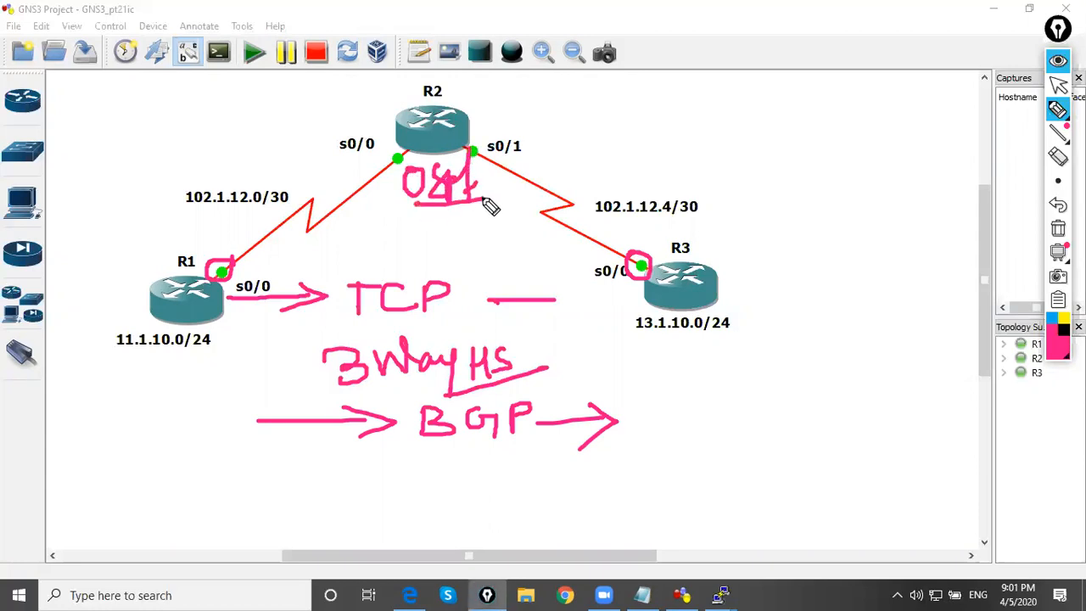
mouse_move(240, 287)
mouse_down()
mouse_move(231, 276)
mouse_move(257, 263)
mouse_up()
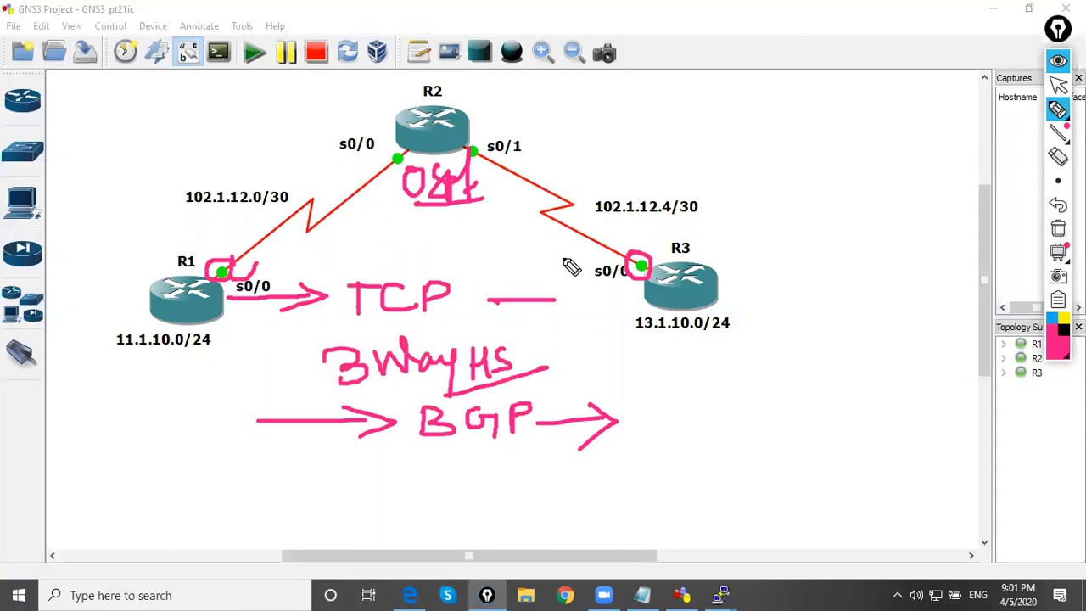
drag(654, 257, 673, 229)
Clear the drawings and place a text note reading "OPSF - 1 - AREA 0" between the two links below R2
click(1058, 85)
click(1058, 227)
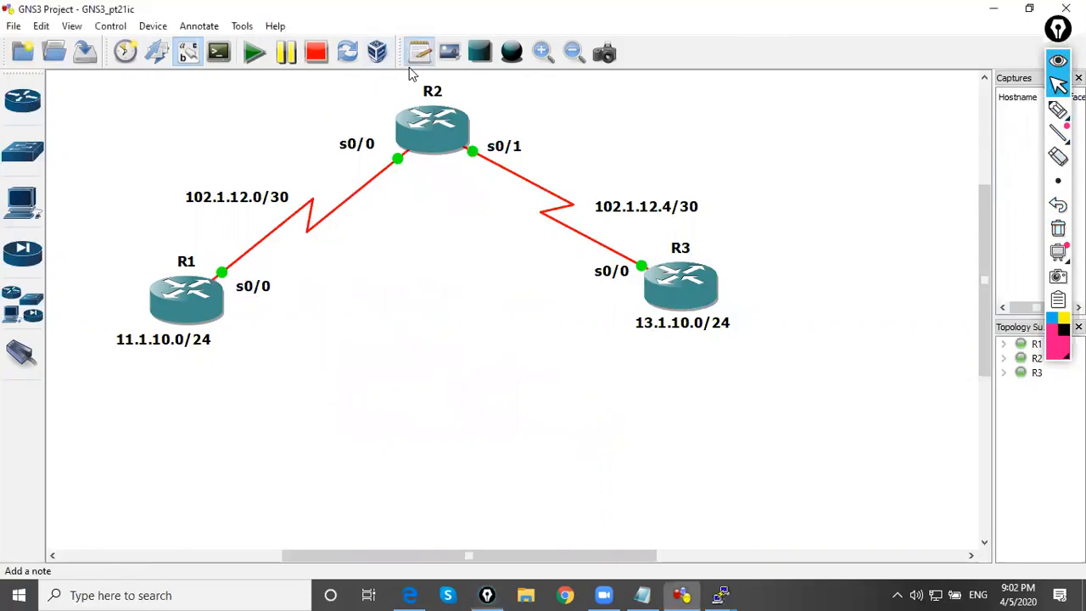
click(416, 59)
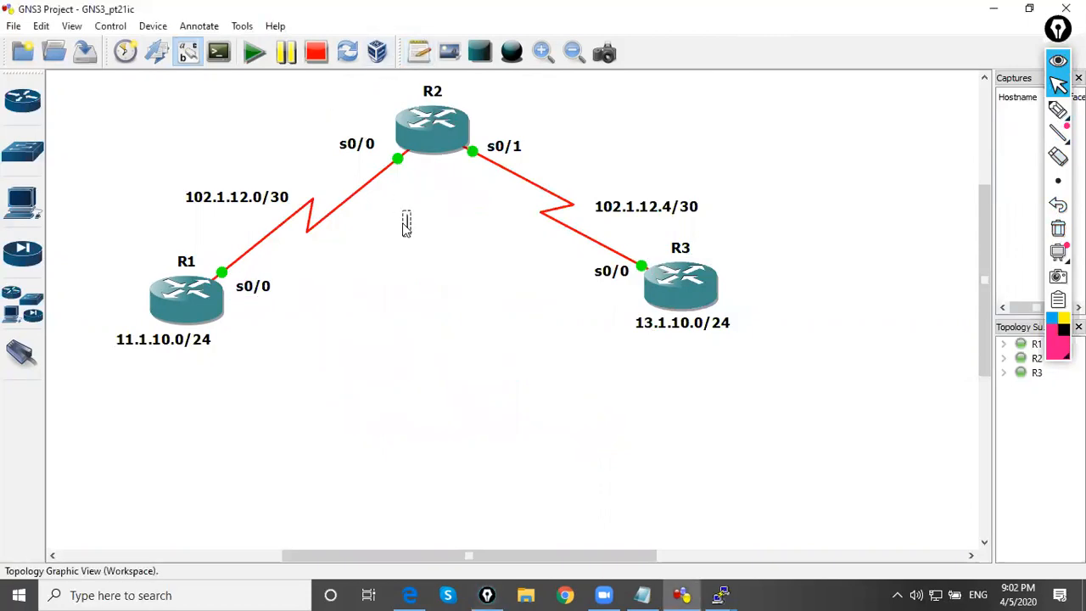
click(403, 221)
text(OPSF - 1 - AREA 0)
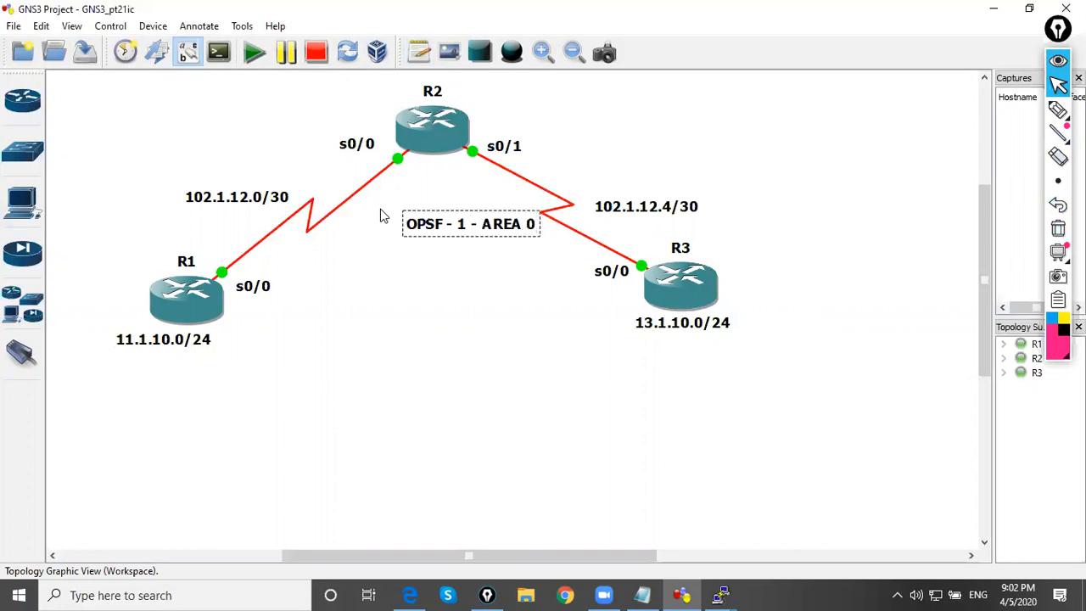
click(194, 395)
drag(435, 232, 394, 227)
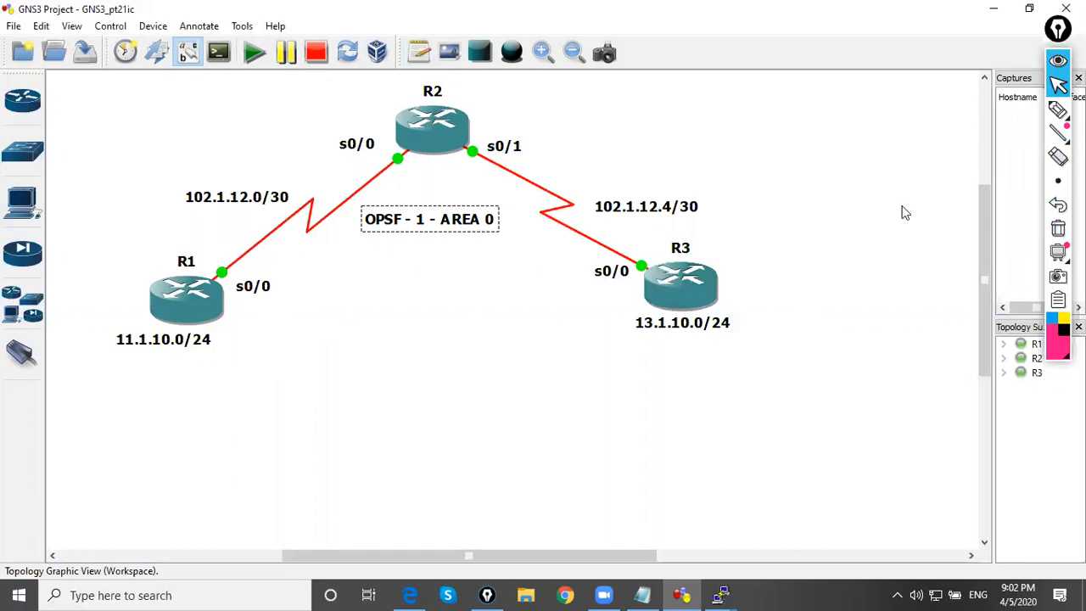
Circle the 11.1.10.0/24 label under R1 and the 13.1.10.0/24 label under R3
click(1058, 112)
mouse_move(226, 321)
mouse_down()
mouse_move(85, 374)
mouse_move(238, 324)
mouse_up()
mouse_move(628, 316)
mouse_down()
mouse_move(602, 333)
mouse_move(731, 322)
mouse_up()
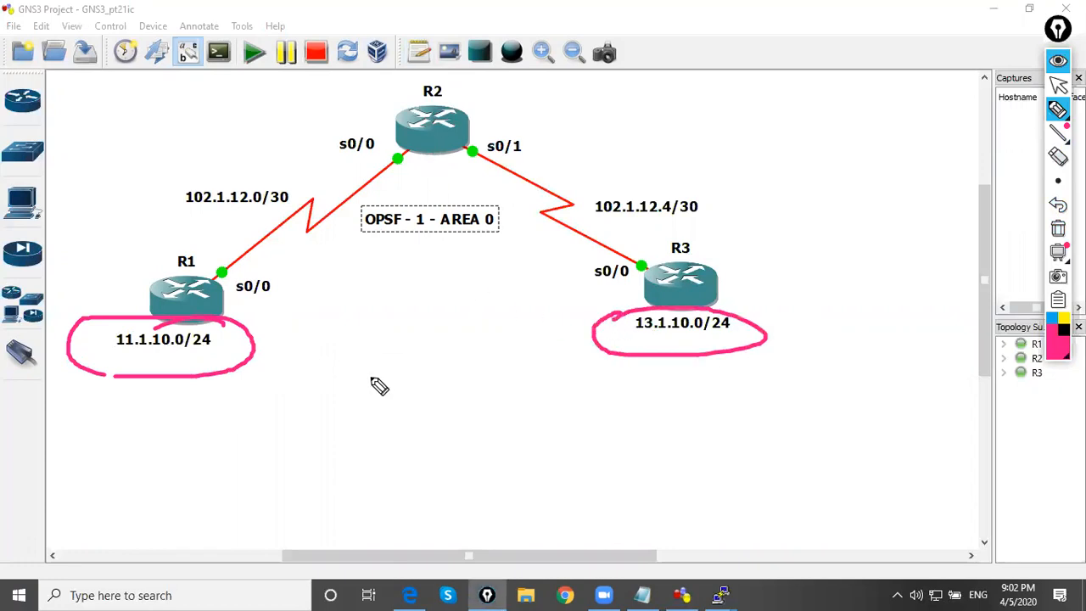
Clear the drawn circles and shift the "OPSF - 1 - AREA 0" note slightly to the right under R2
click(1060, 86)
click(1058, 229)
click(465, 344)
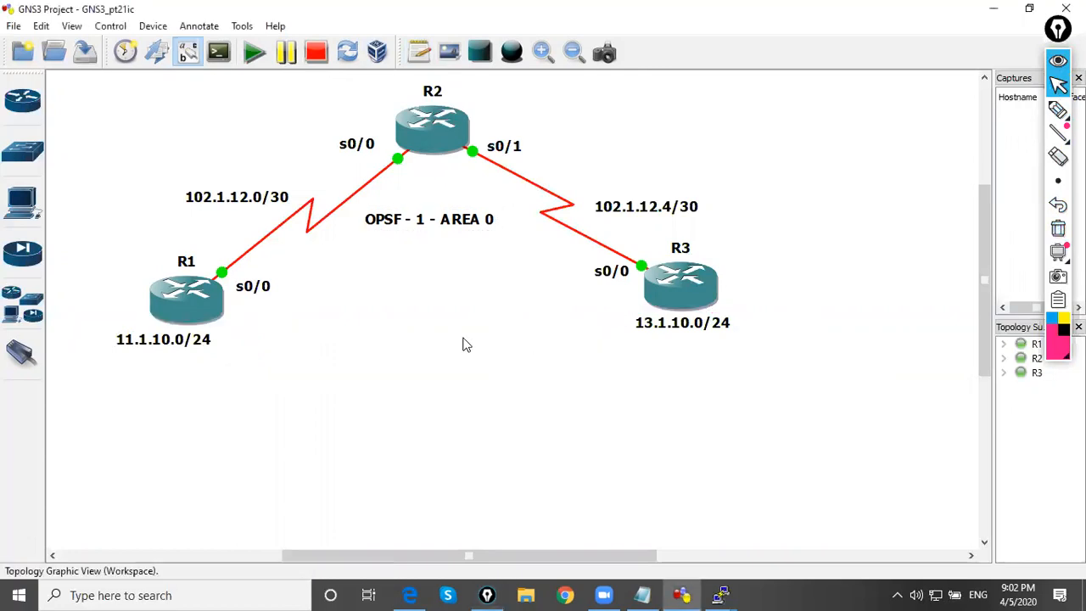
drag(444, 224, 460, 225)
click(432, 295)
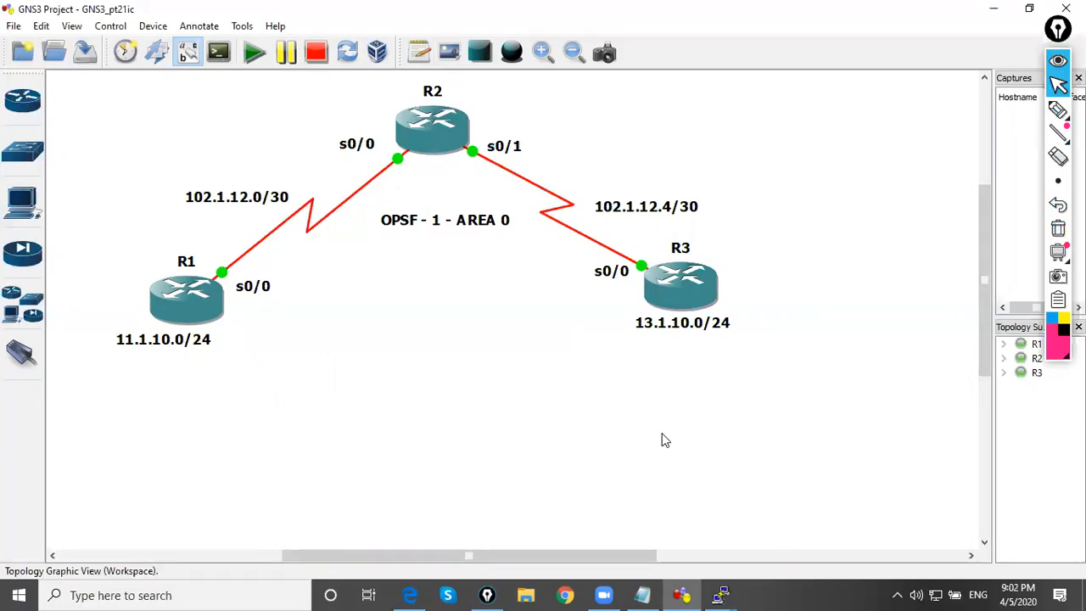
Bring up R1's console, move its window lower so the topology stays readable, and minimize it
mouse_move(714, 580)
click(555, 531)
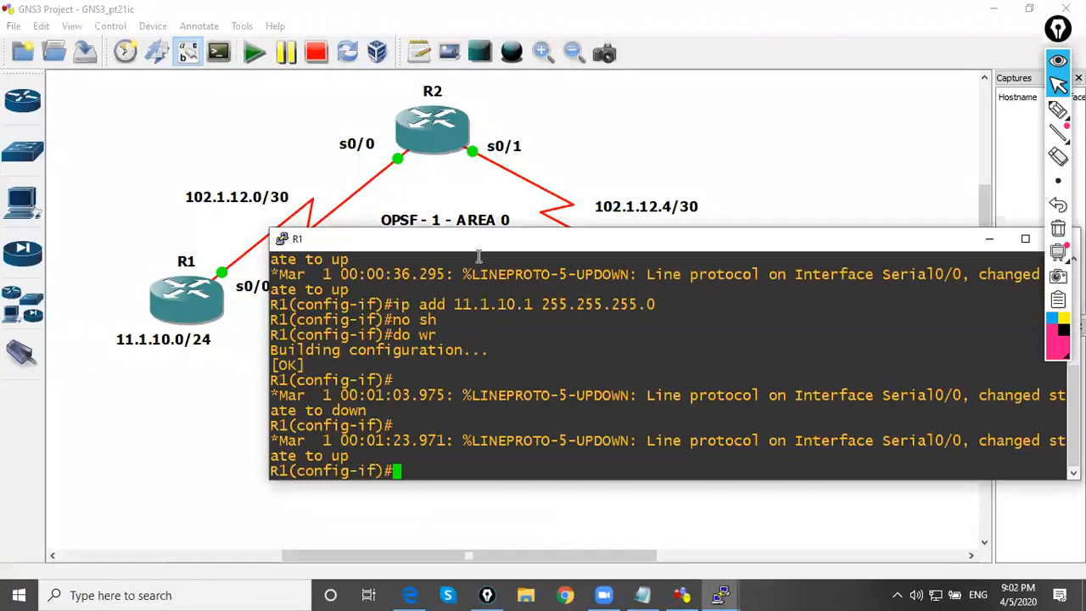
drag(480, 243, 381, 308)
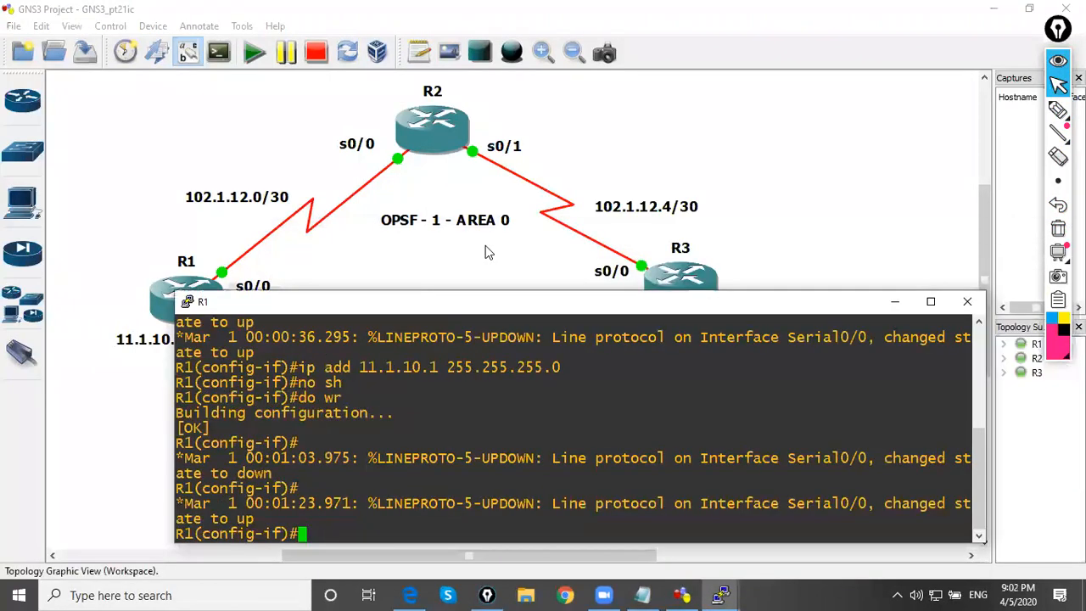
click(891, 303)
Add a text note reading "AS- 1003" and position it midway between R1 and R3
click(1059, 108)
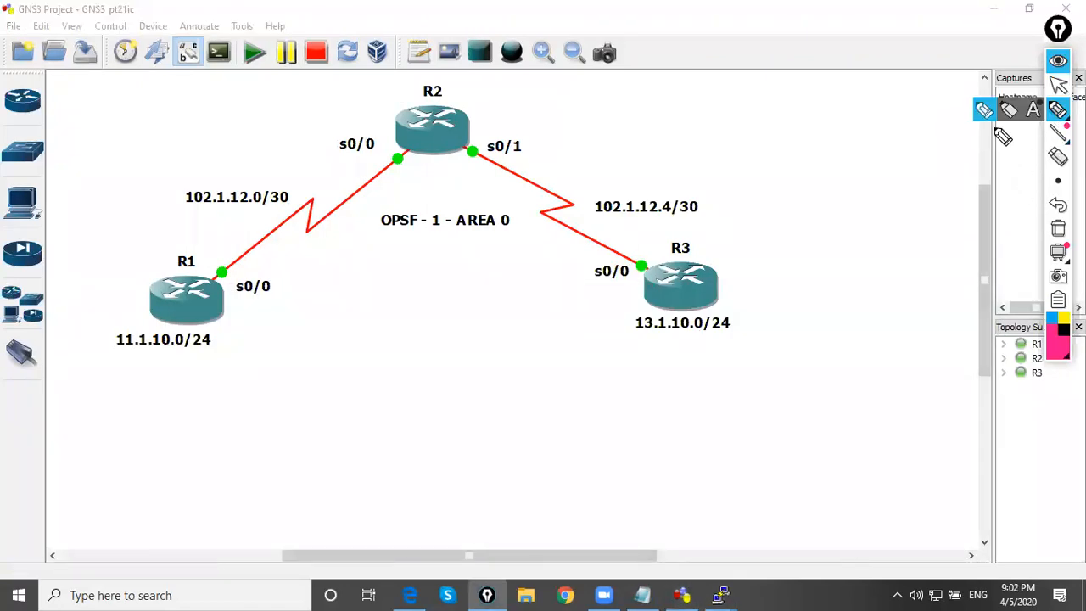
click(1059, 85)
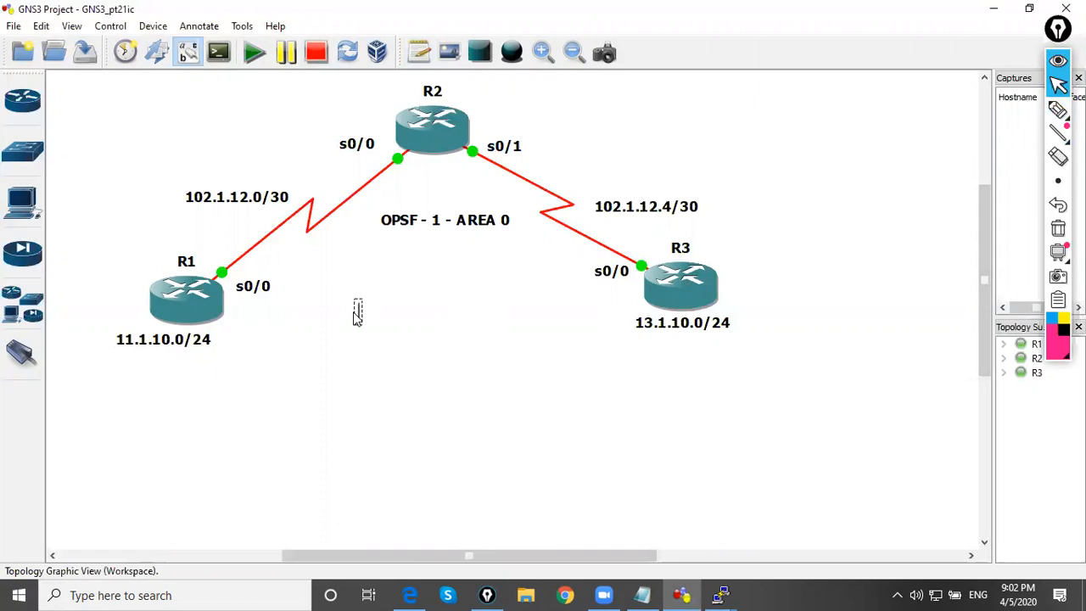
text(AS)
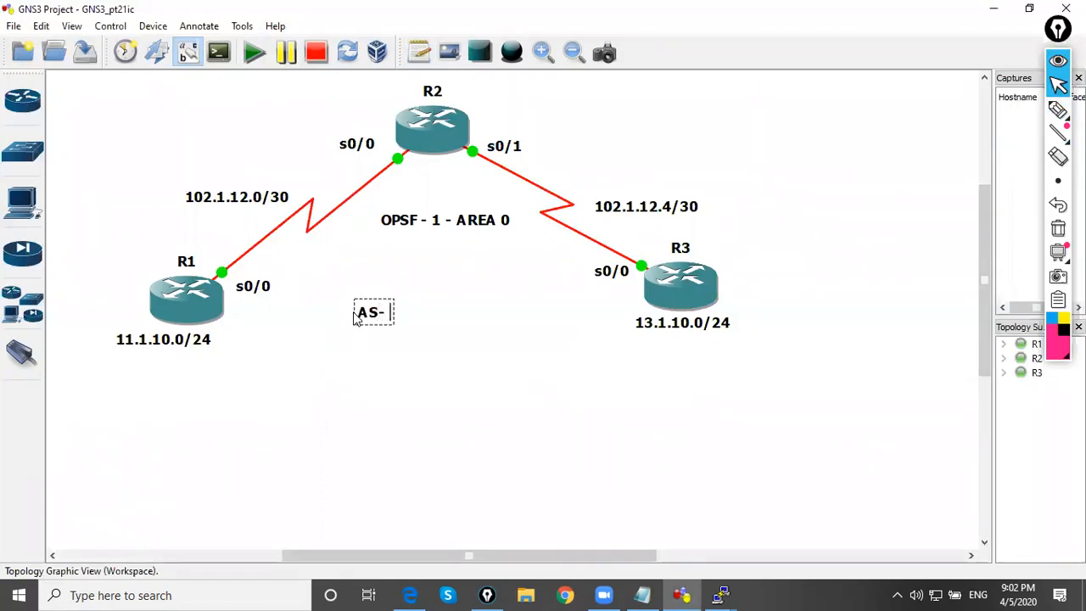
text(- 1003)
click(401, 368)
drag(405, 318, 450, 323)
click(422, 379)
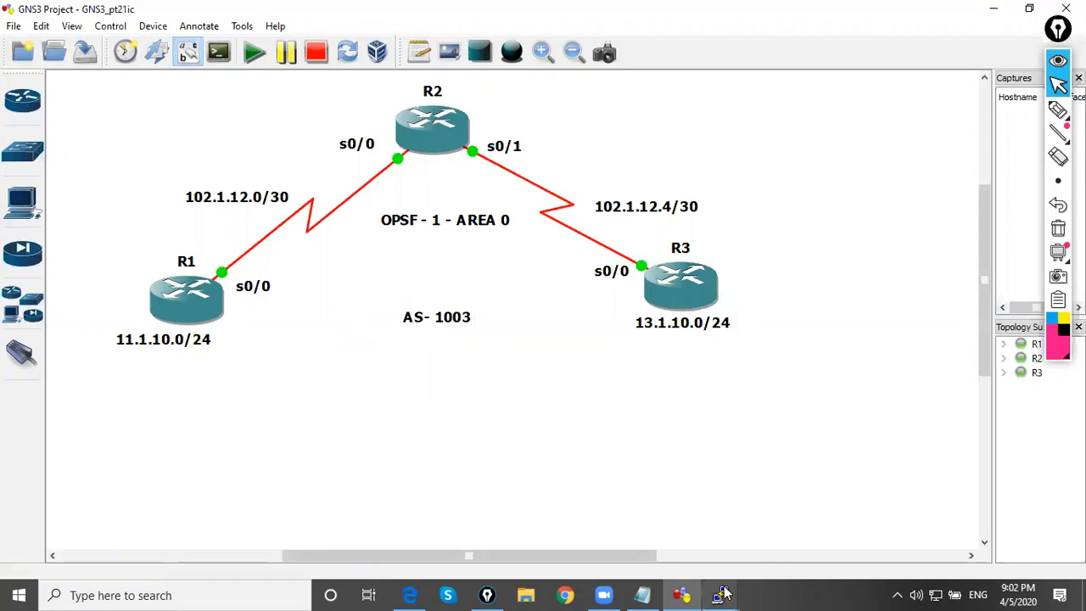
Return to R1's console and leave interface configuration mode with the end command
mouse_move(720, 594)
click(546, 544)
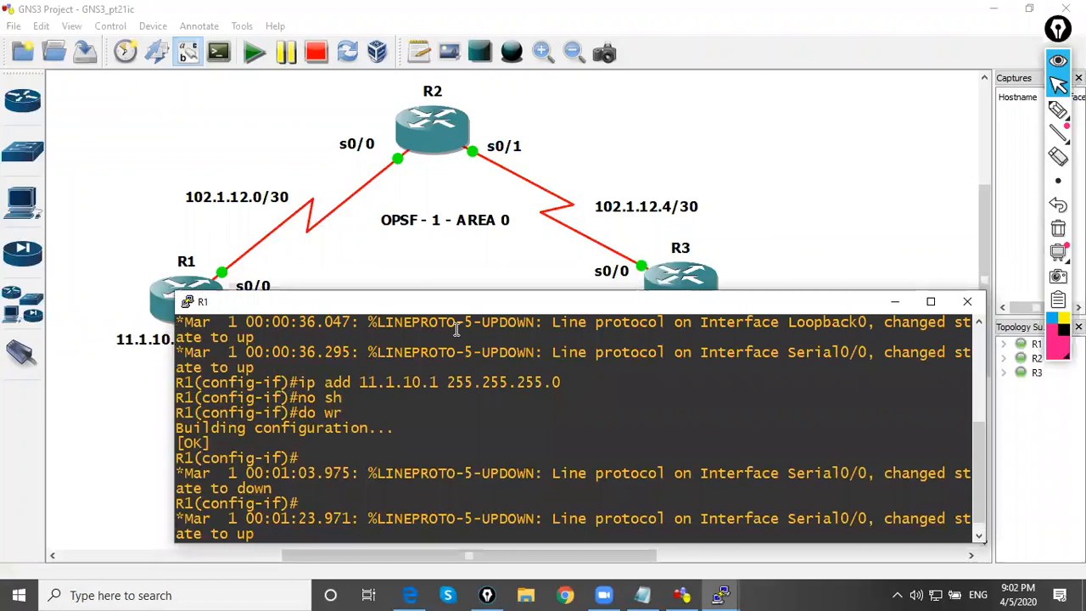
key(Return)
key(Return)
key(Return)
text(end)
key(Return)
key(Return)
Ping 102.1.12.6 from R1 to test reachability of R3's serial interface
text(ping 102.)
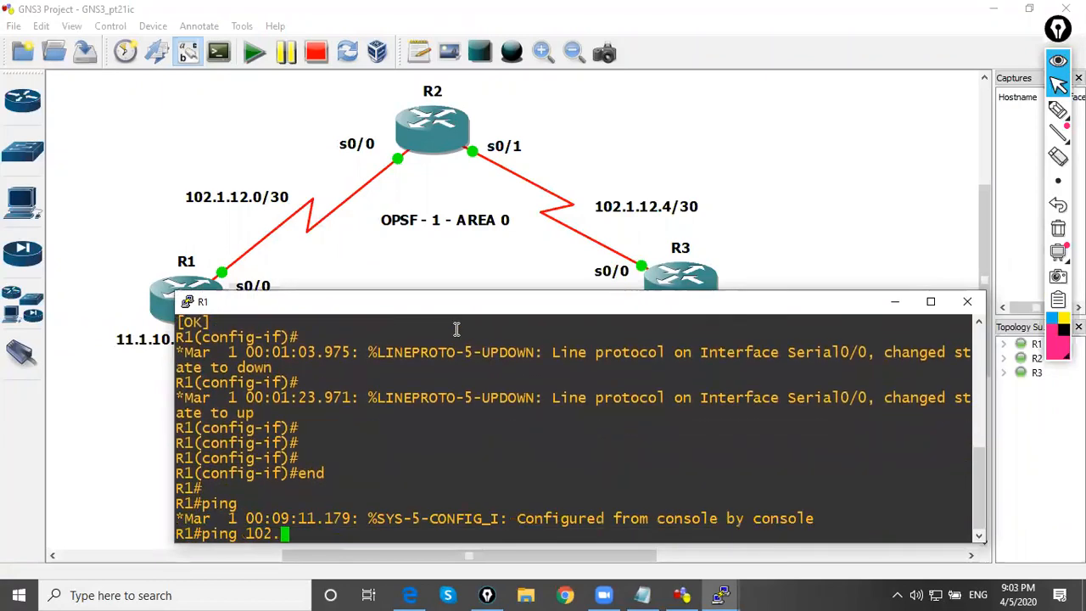
text(1.12.6)
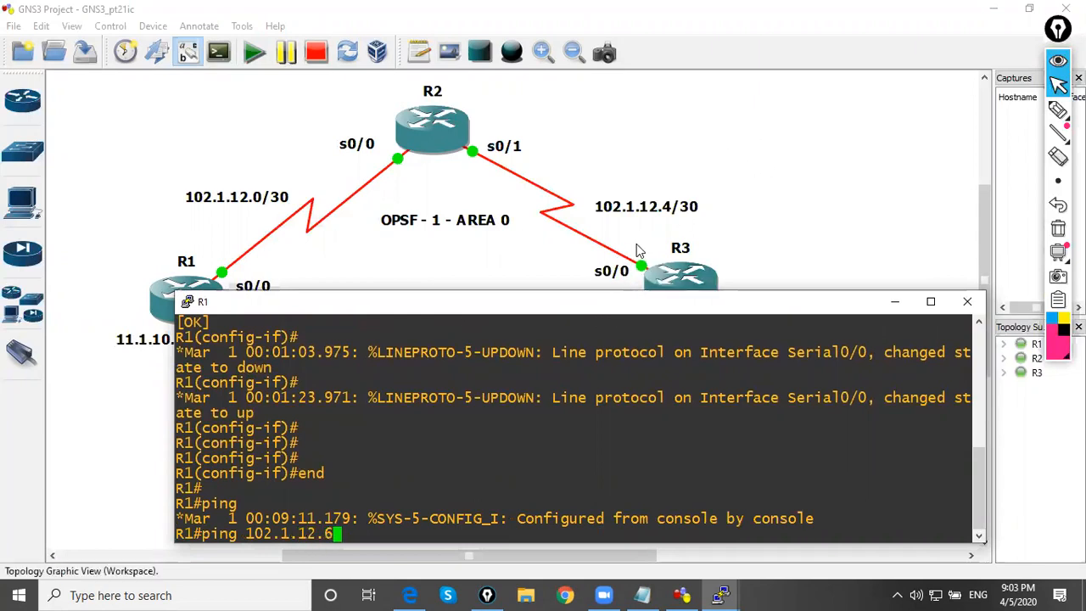
key(Return)
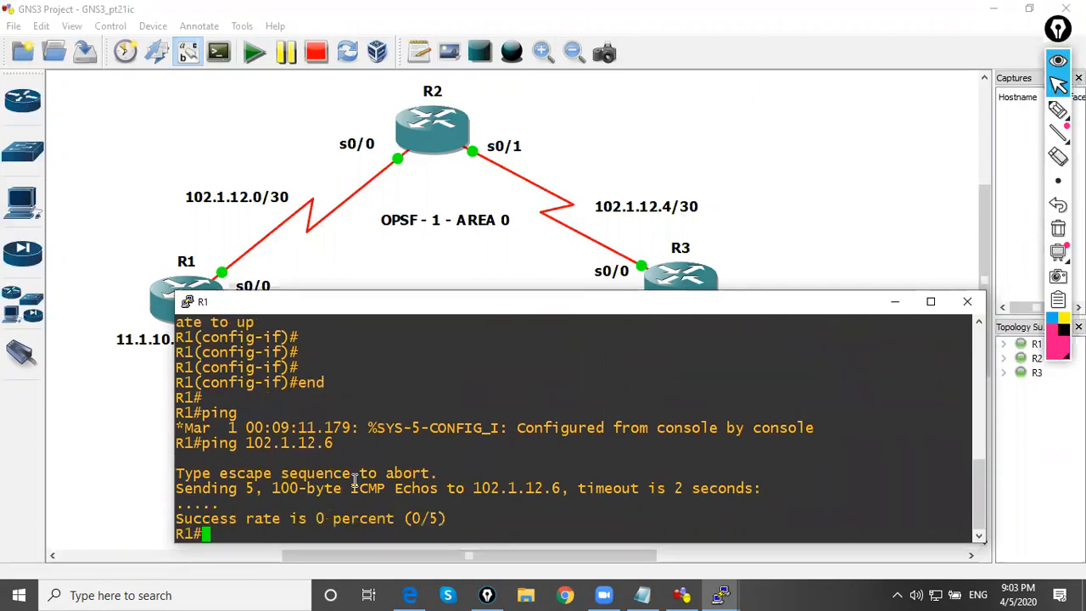
Enter global configuration on R1, start OSPF process 1 and set its router ID to 1.0.0.1
key(Return)
text(conf t)
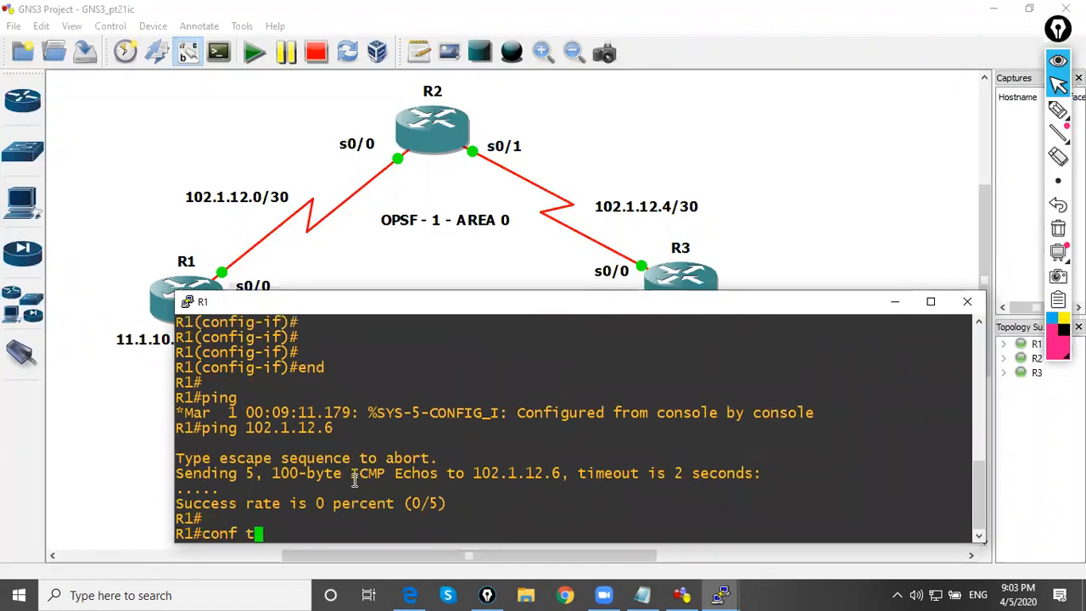
key(Return)
text(router ospf 1)
key(Return)
text(router-id 1.0.0.1)
key(Return)
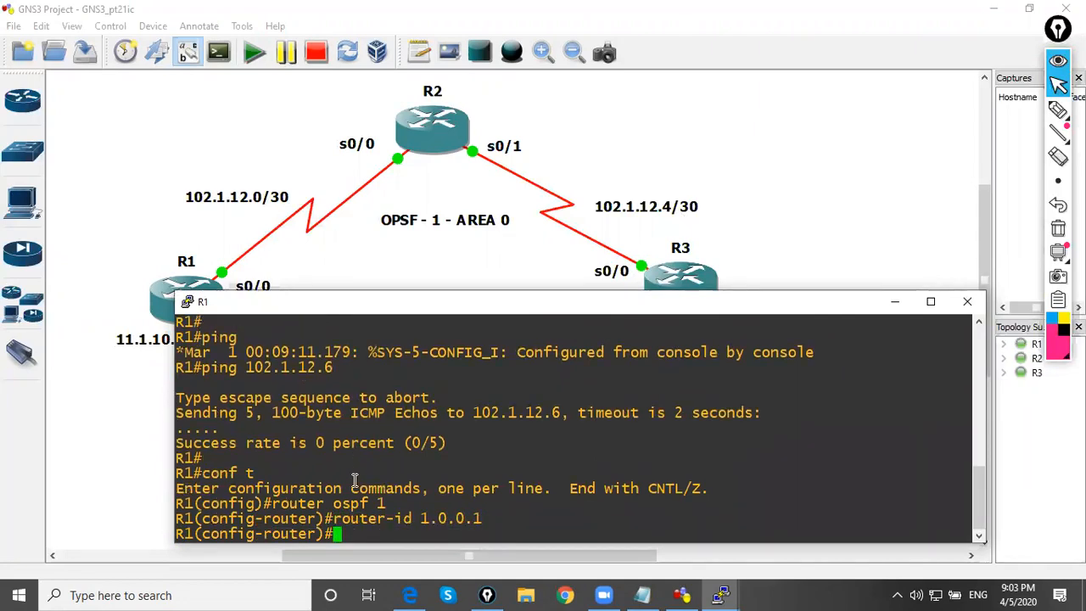
Enable OSPF 1 in area 0 on R1's s0/0 interface and save the configuration with do wr
text(int s0/0)
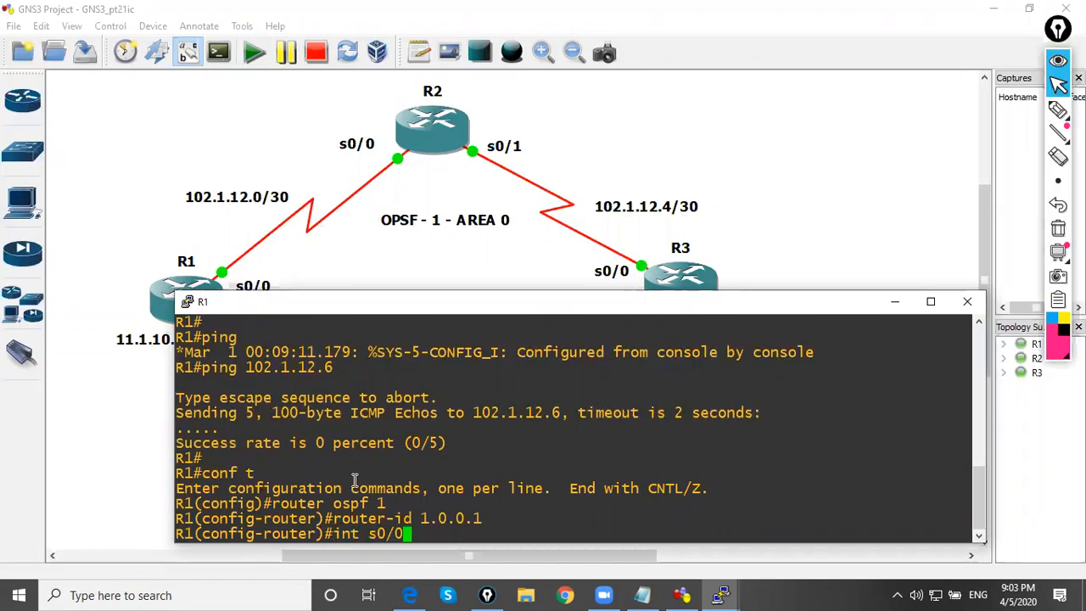
key(Return)
text(ip ospf 1 area 0)
key(Return)
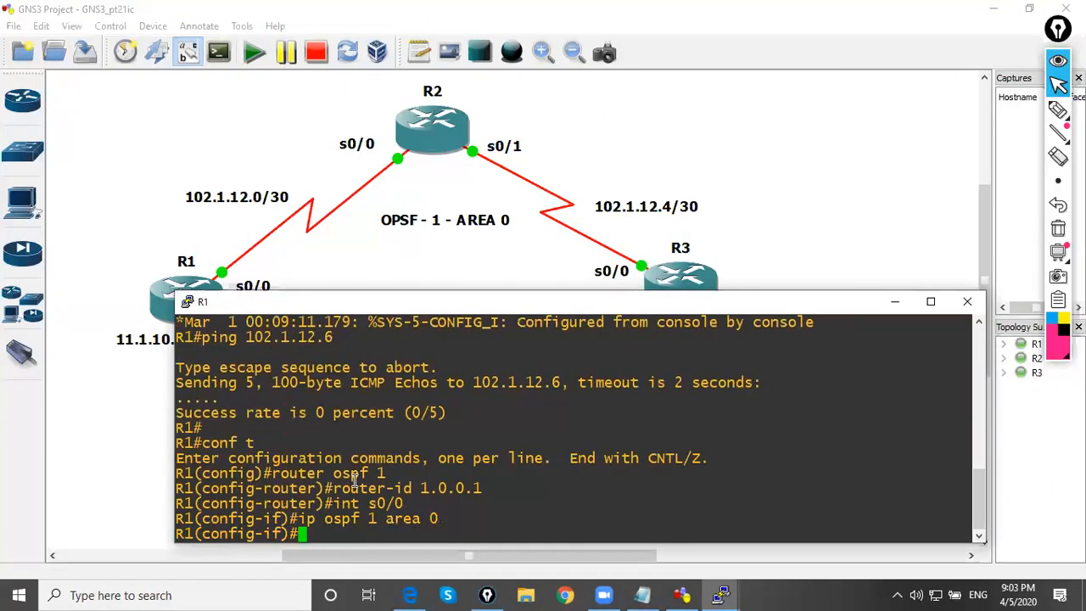
text(do wr)
key(Return)
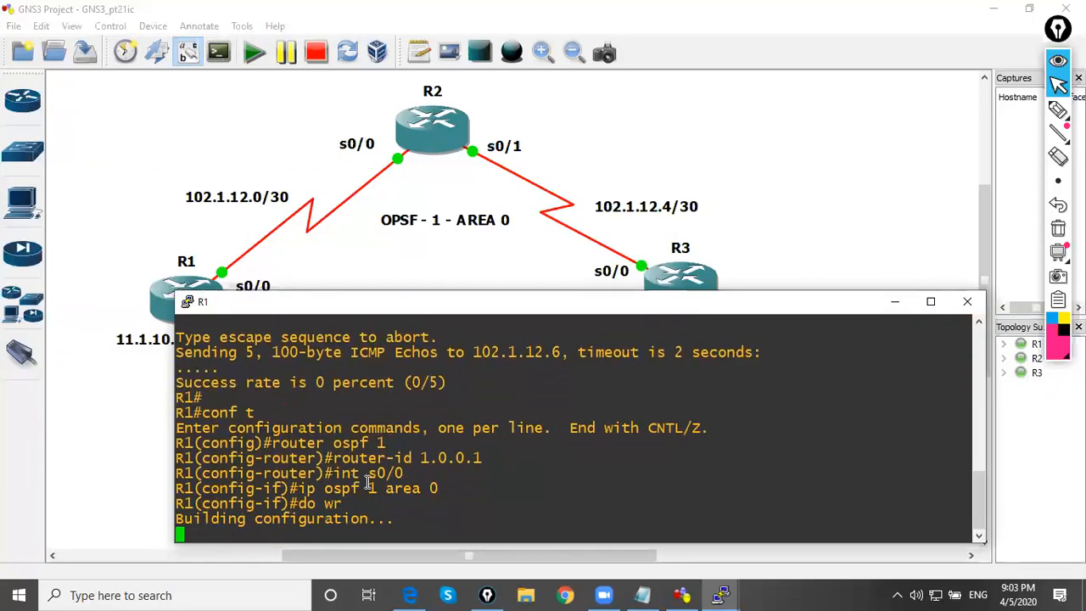
drag(355, 417, 416, 499)
click(416, 499)
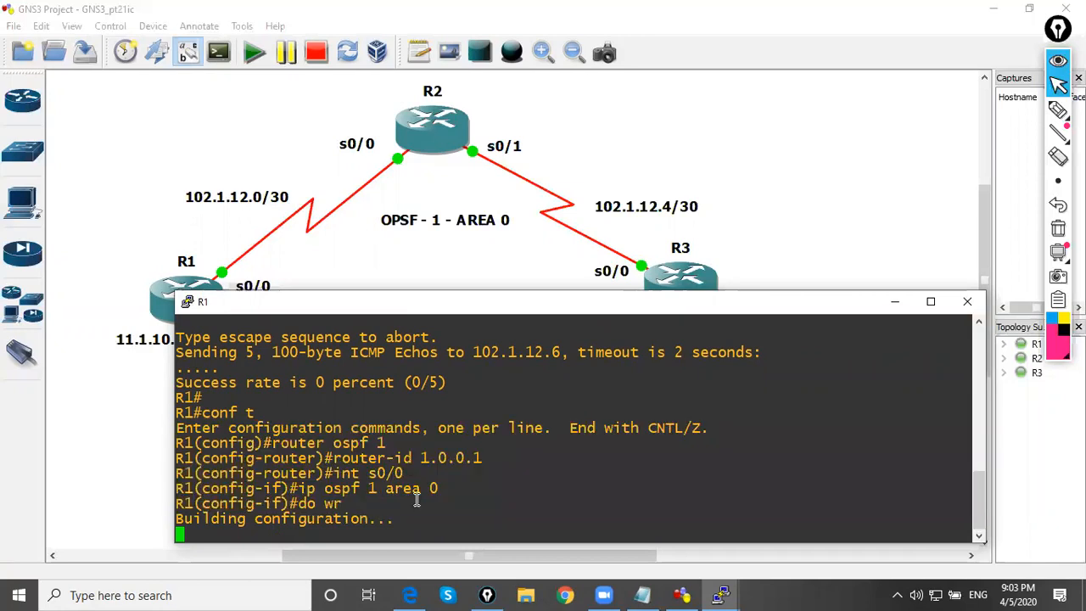
Switch to R2's console, leave interface configuration, start OSPF process 1 and set its router ID to 2.0.0.2
click(895, 302)
mouse_move(721, 595)
click(692, 535)
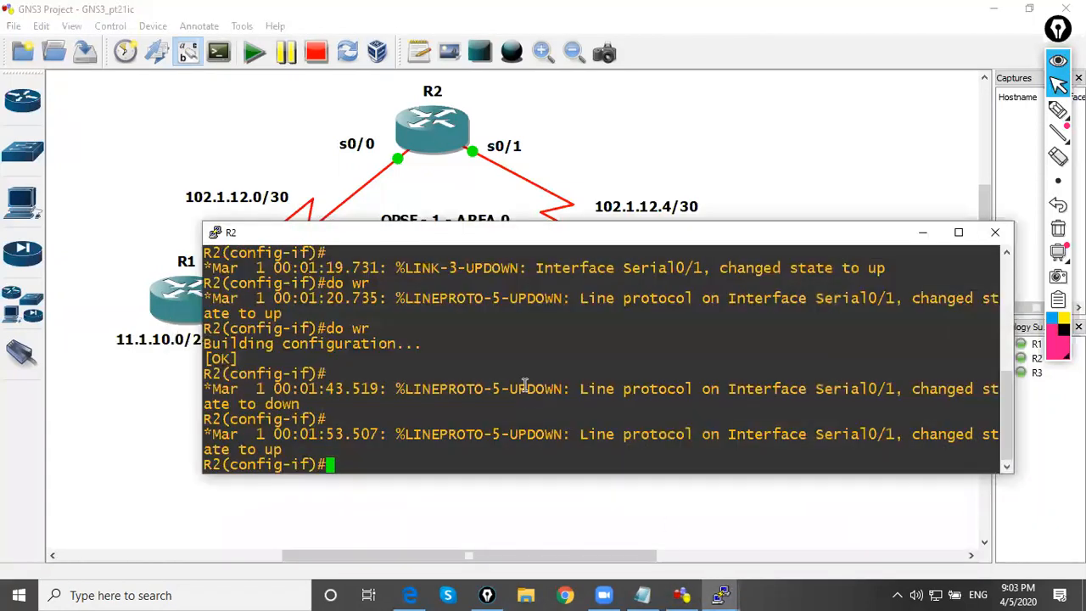
key(Return)
text(exit)
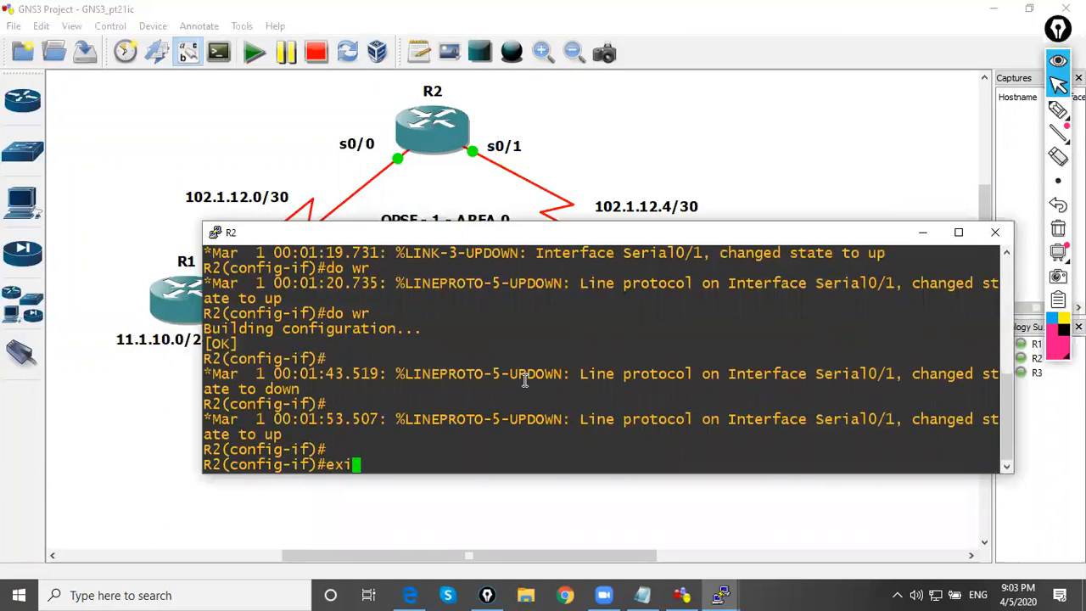
key(Return)
text(router o)
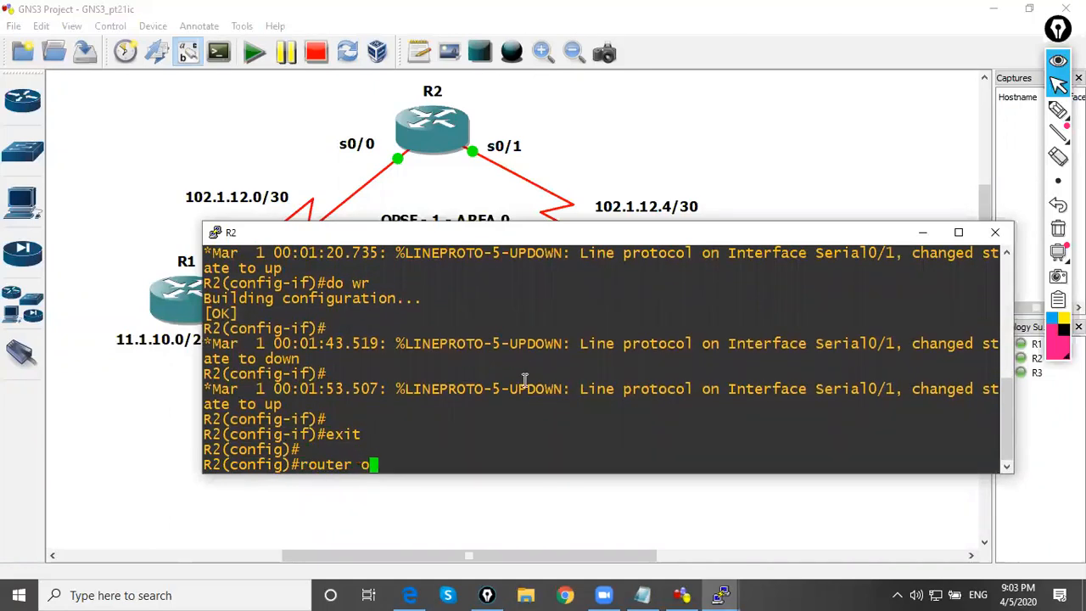
text(spf 1)
key(Return)
text(rout)
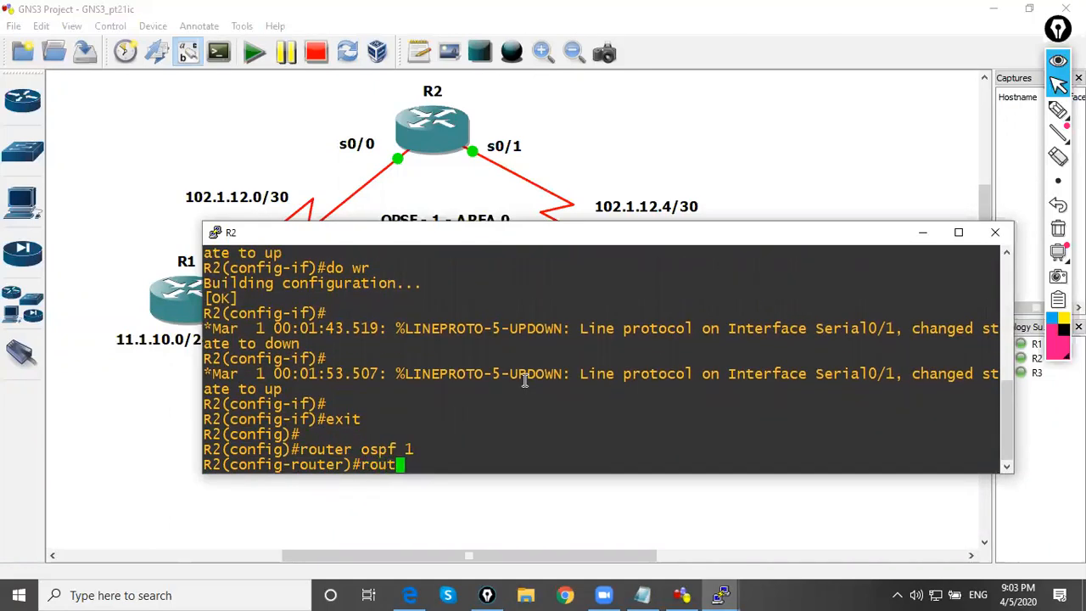
text(er-id 2.0.0.2)
key(Return)
Enable OSPF 1 in area 0 on R2's s0/0 interface
text(int s0/0)
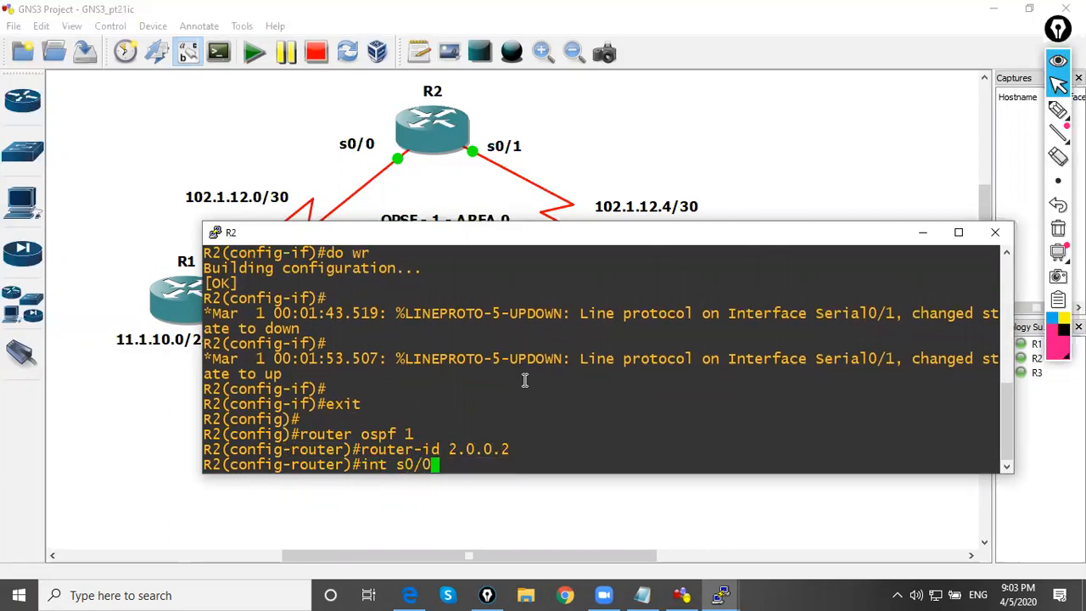
key(Return)
text(ip o)
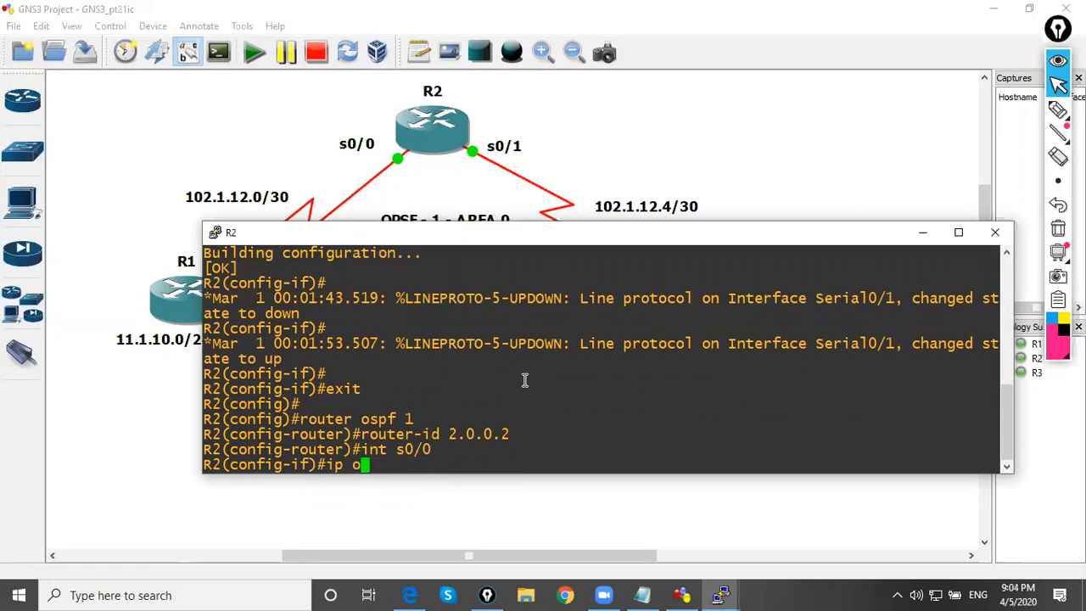
text(spf 1 area 0)
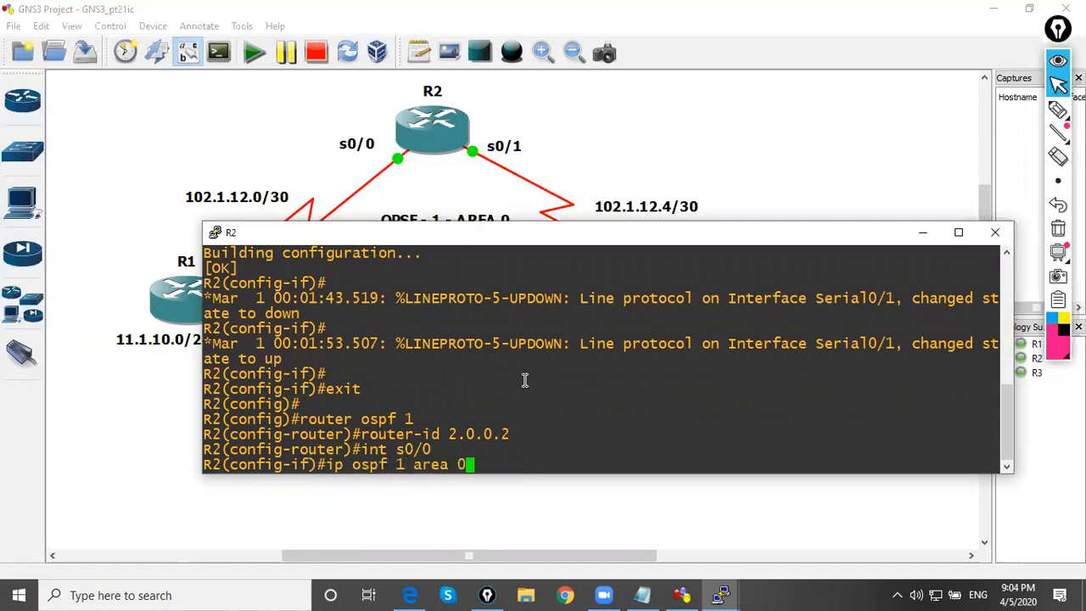
key(Return)
Enable OSPF 1 in area 0 on R2's s0/1 interface and save the configuration with do wr
text(int s0/1)
key(Return)
text(ip ospf 1 area 0)
key(Return)
text(do wr)
key(Return)
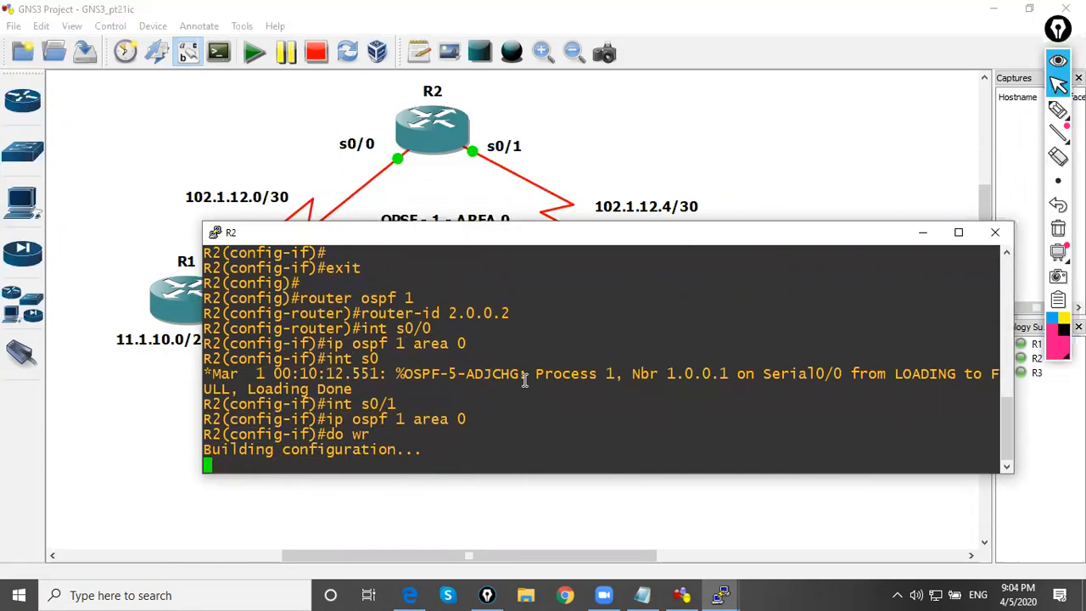
Switch to R3's console and leave interface configuration for global configuration mode
click(923, 234)
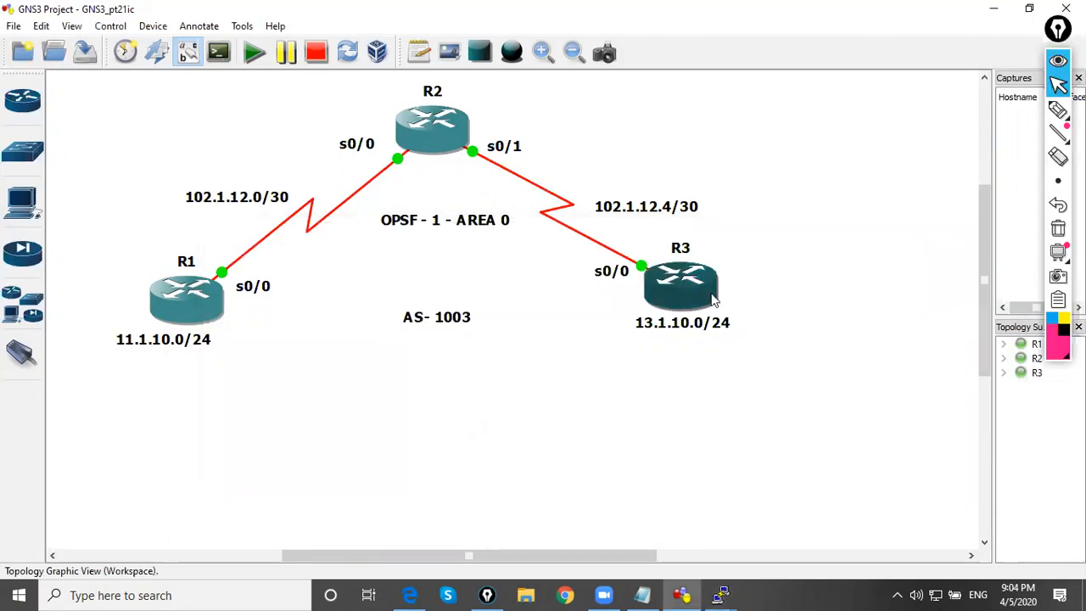
mouse_move(721, 595)
click(861, 552)
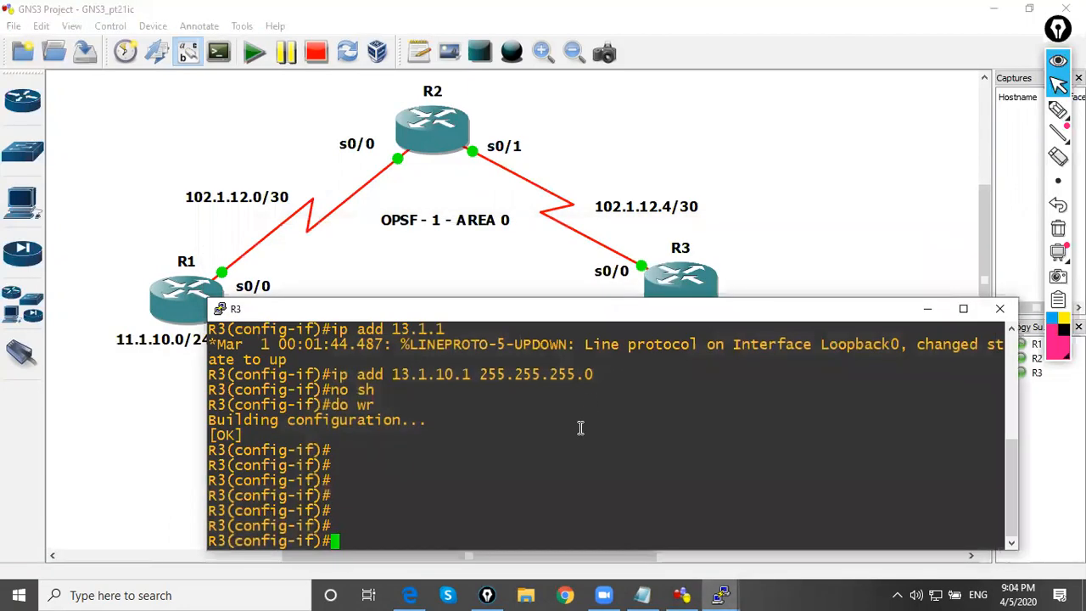
key(Return)
text(exit)
key(Return)
Start OSPF process 1 on R3 and set its router ID to 3.0.0.3
text(int)
key(BackSpace)
key(BackSpace)
key(BackSpace)
key(BackSpace)
text(ro)
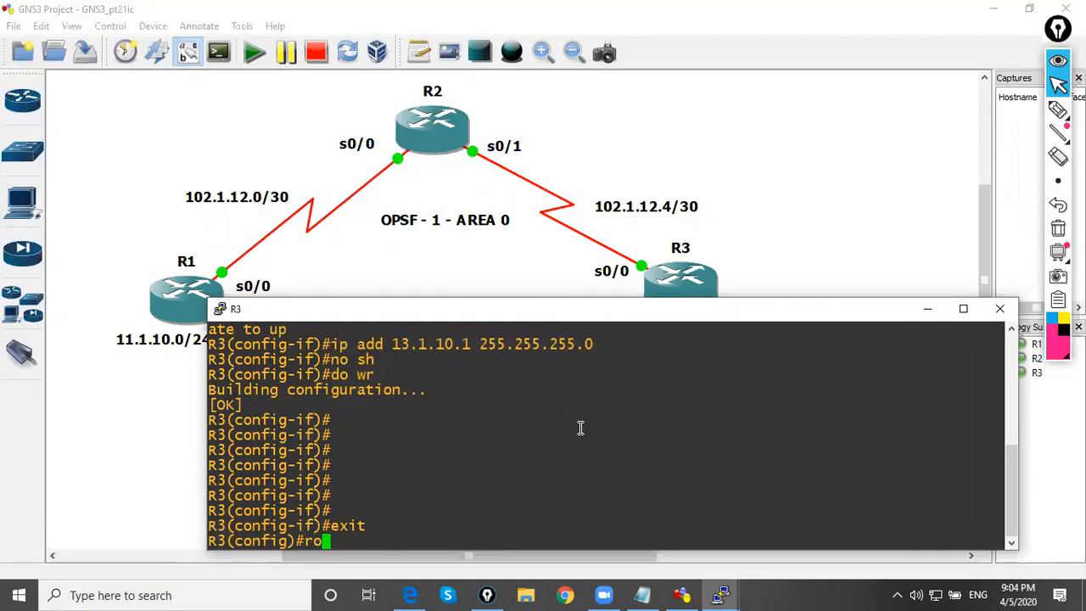
text(uter ospf )
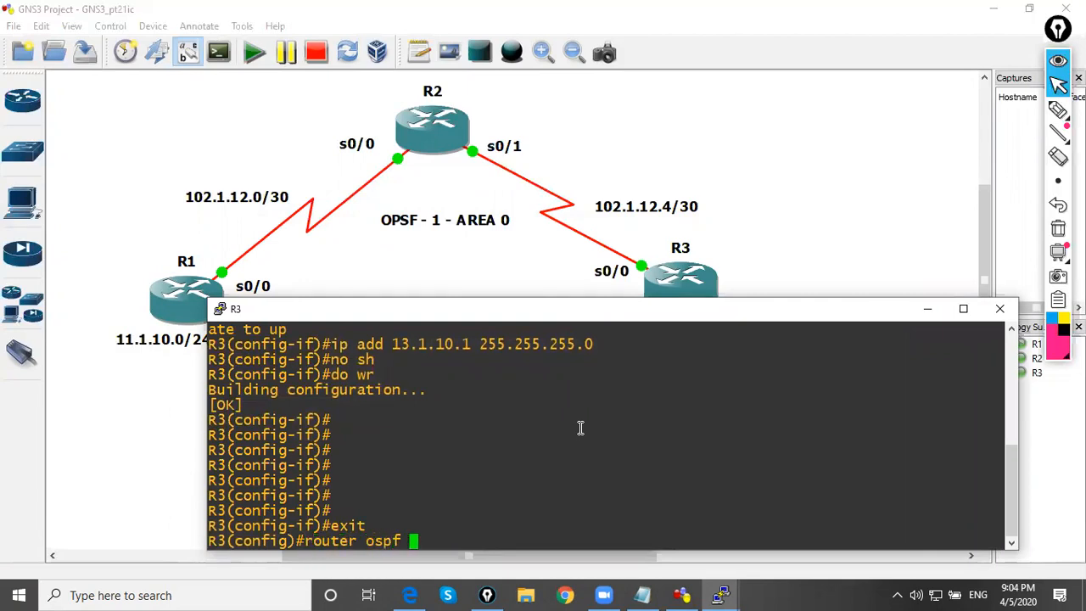
text(1)
key(Return)
text(router-id )
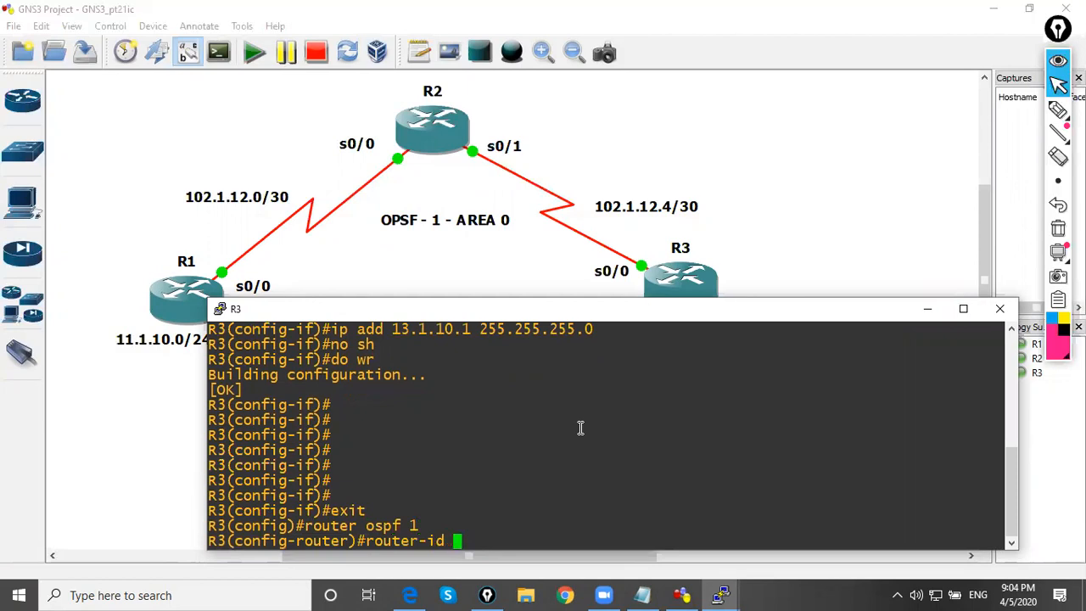
text(3.0.0.3)
key(Return)
Enable OSPF 1 in area 0 on R3's s0/0 interface and save the configuration with do wr
text(int )
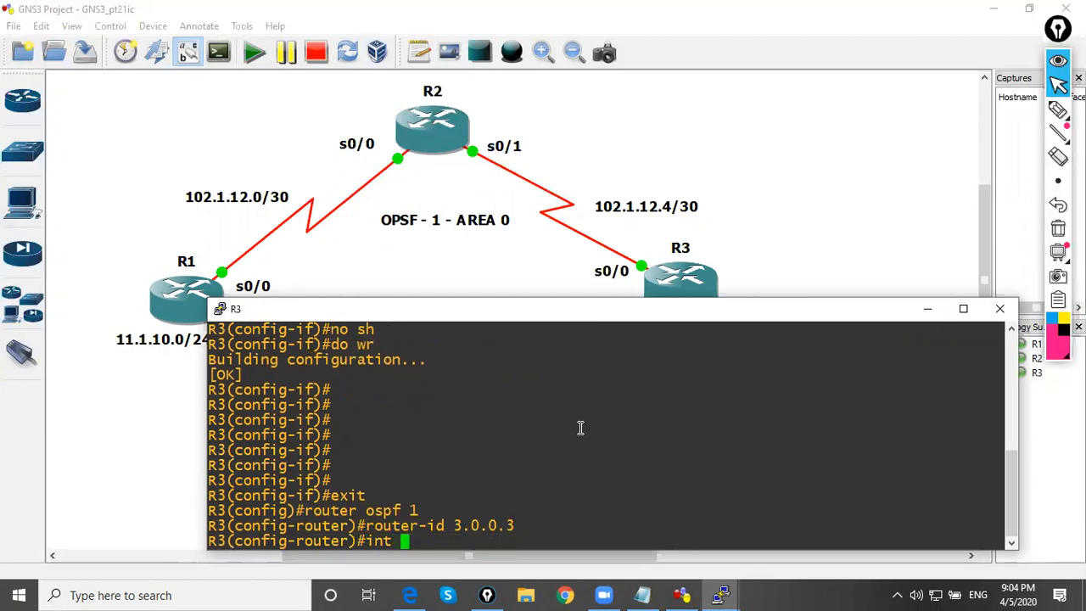
text(s0/0)
key(Return)
text(ip o)
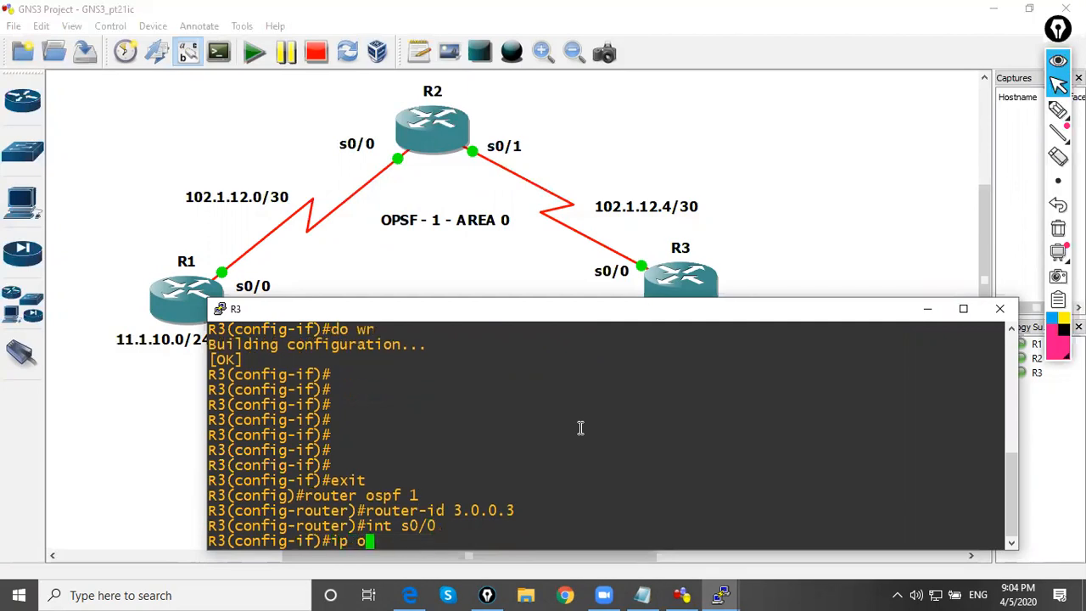
text(spf 1 area 0)
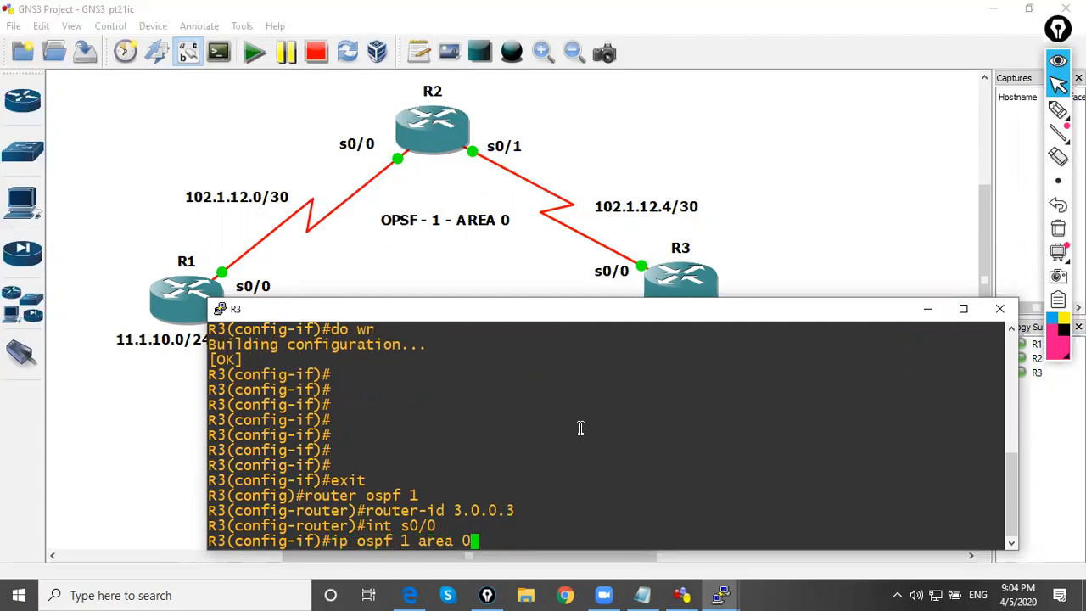
key(Return)
text(do wr)
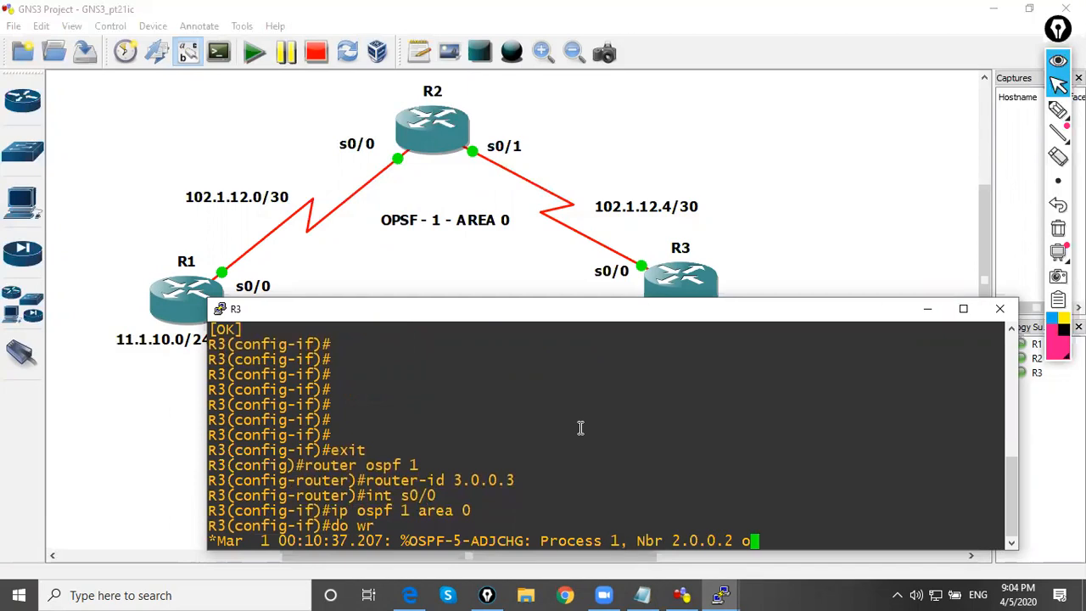
key(Return)
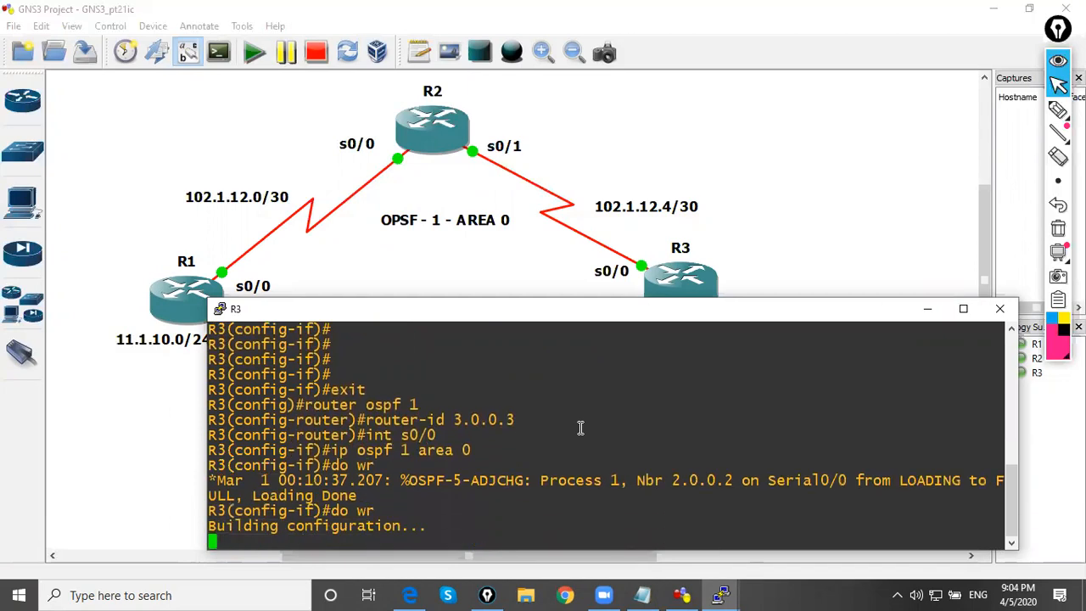
Switch to R1's console and end configuration mode to get back to the privileged prompt
click(928, 309)
mouse_move(723, 593)
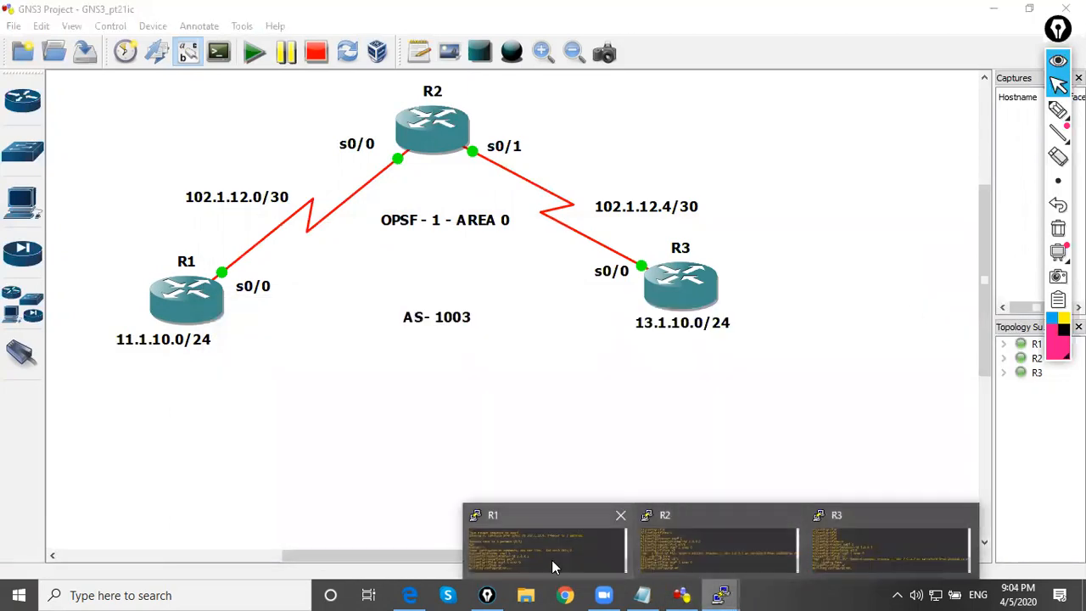
click(552, 560)
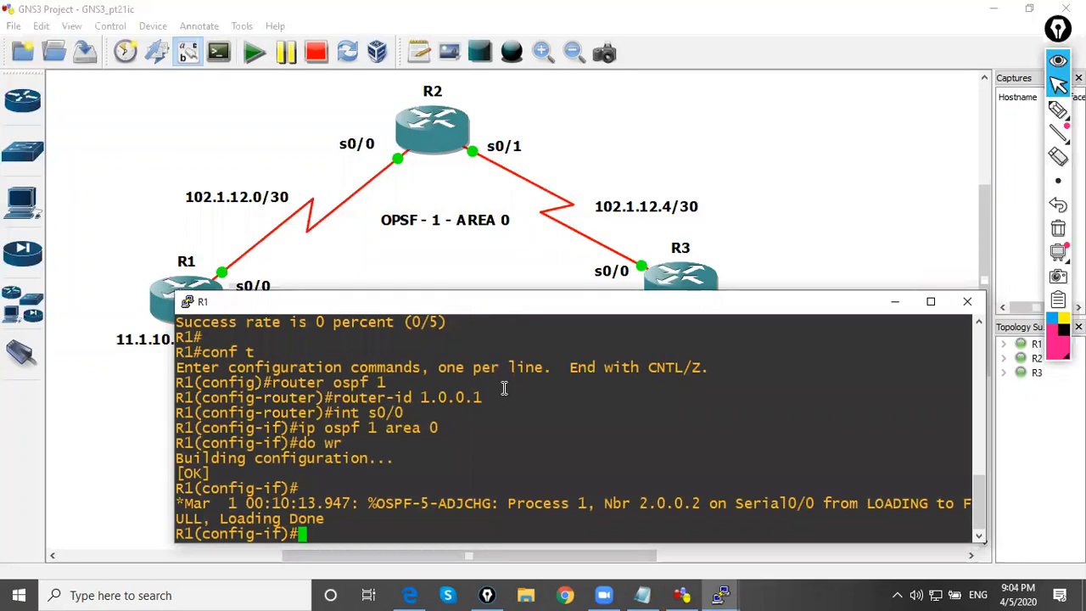
key(Return)
text(end)
key(Return)
key(Return)
Ping R3's serial address 102.1.12.6 from R1 to test reachability over OSPF
key(Up)
key(Up)
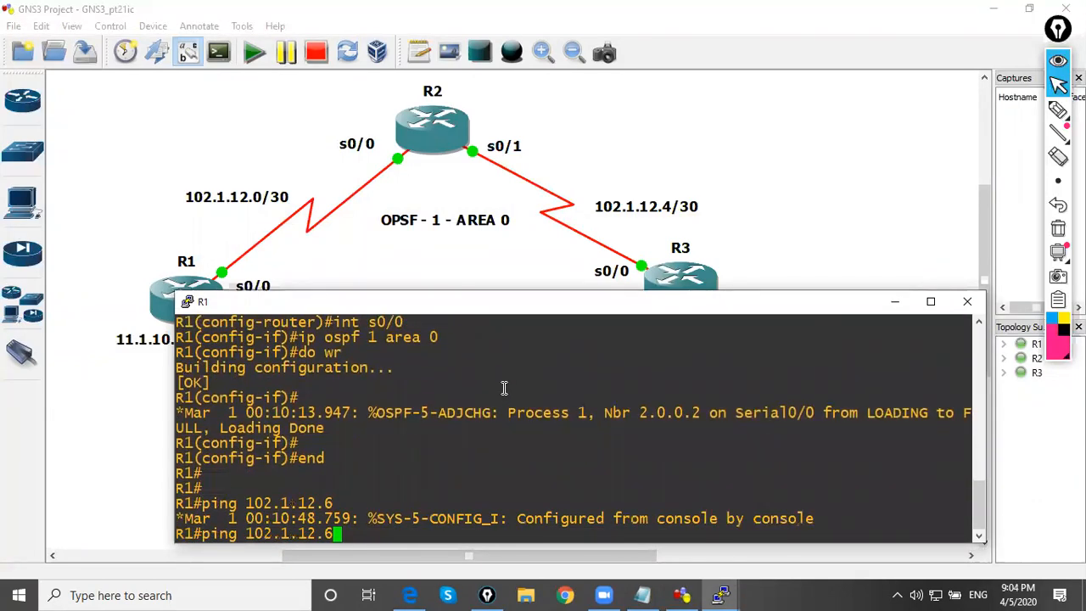
key(Return)
drag(228, 493, 180, 501)
click(331, 476)
key(Return)
key(Return)
key(Return)
key(Return)
key(Up)
key(Return)
key(Return)
key(Return)
key(Return)
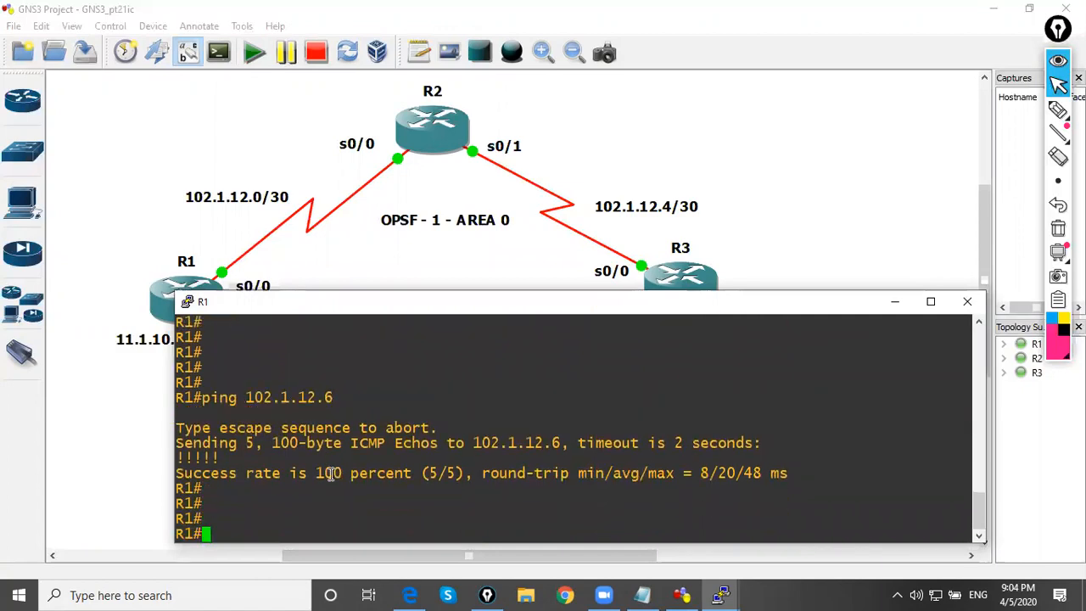
Ping 102.1.12.6 from R1 using 102.1.12.1 as the source address
key(Up)
text(sour)
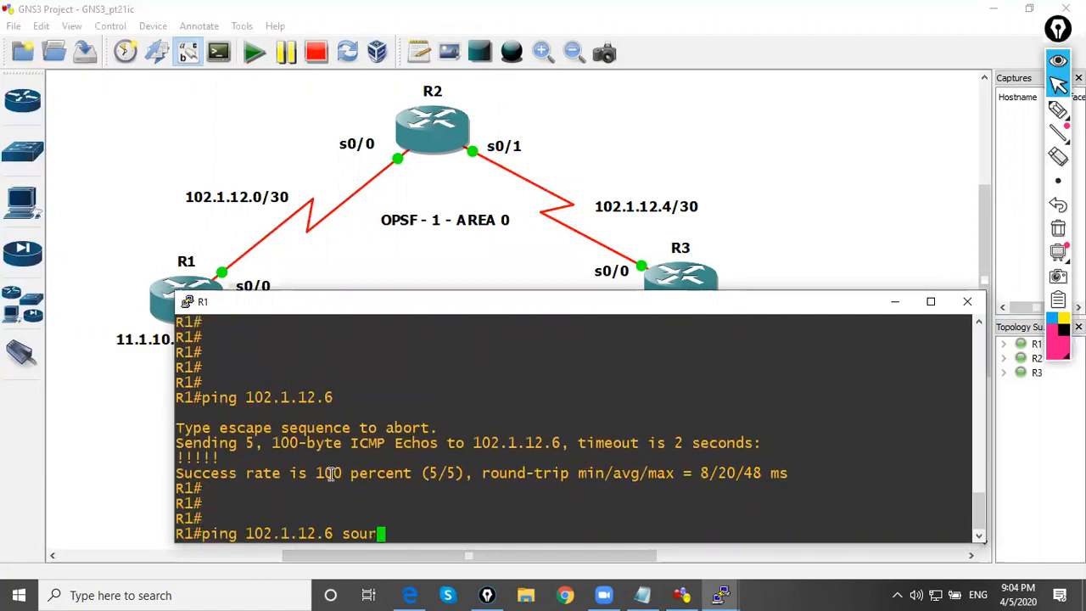
text(ce 102.1.12.1)
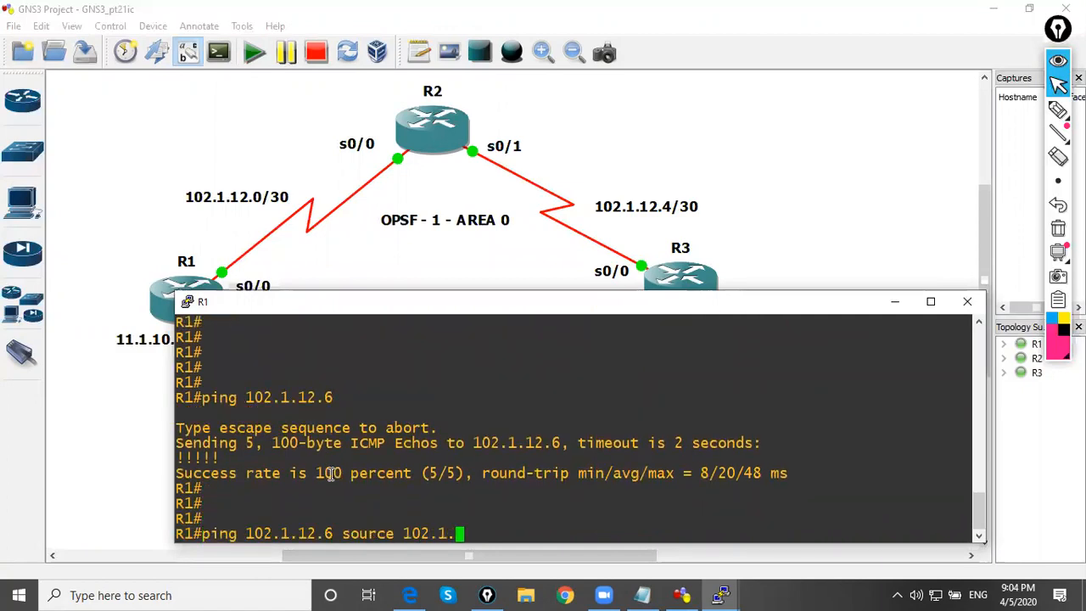
key(Return)
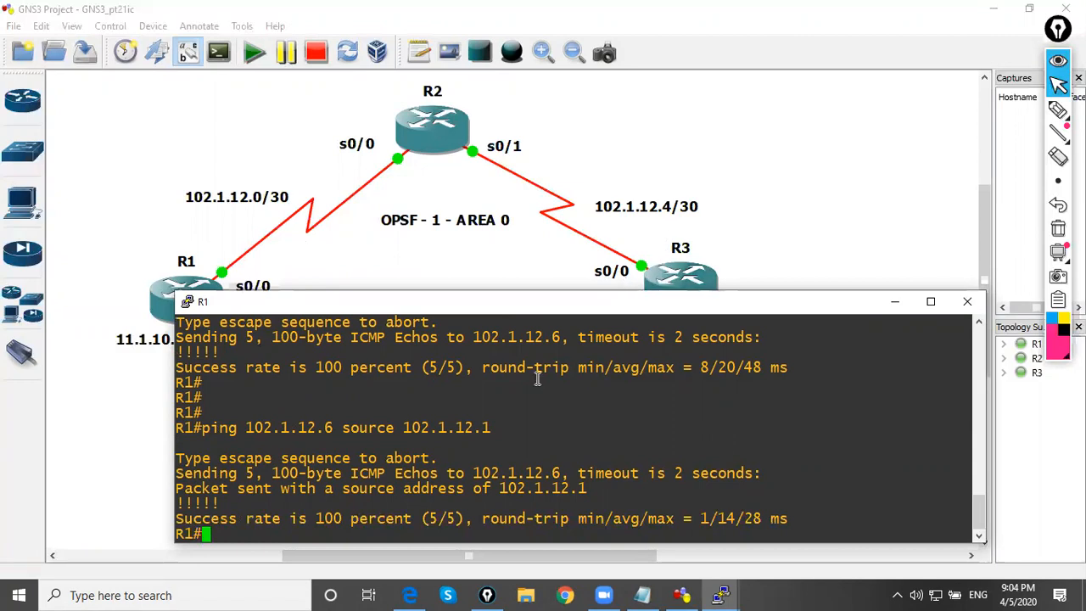
drag(232, 428, 177, 426)
click(329, 439)
Move R1's console window clear of R1's network label in the topology and enter global configuration with conf t
drag(593, 311, 648, 307)
key(Return)
key(Return)
key(Return)
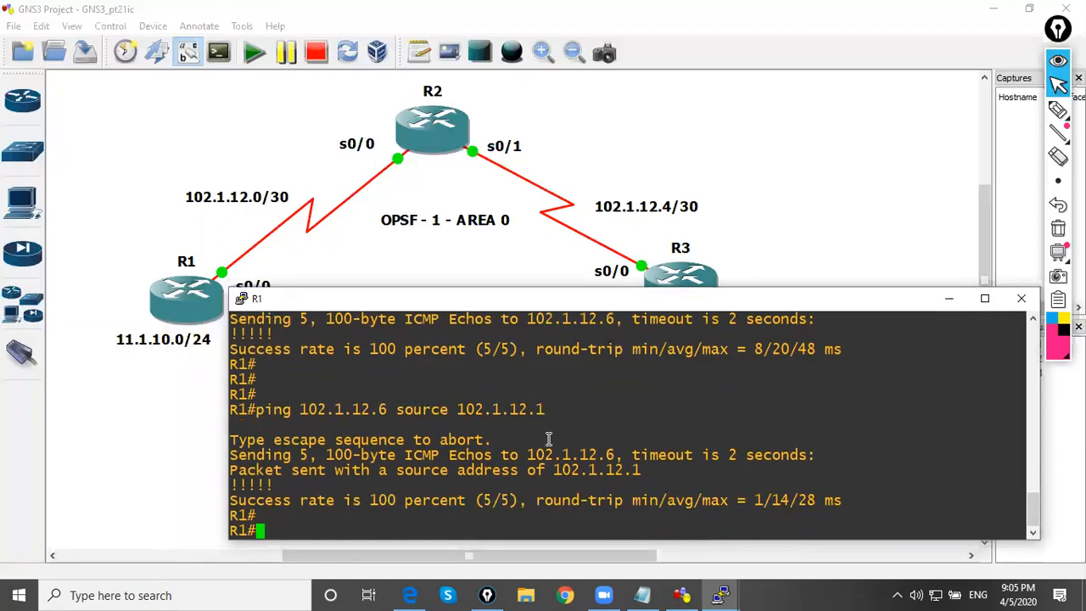
text(conf t)
key(Return)
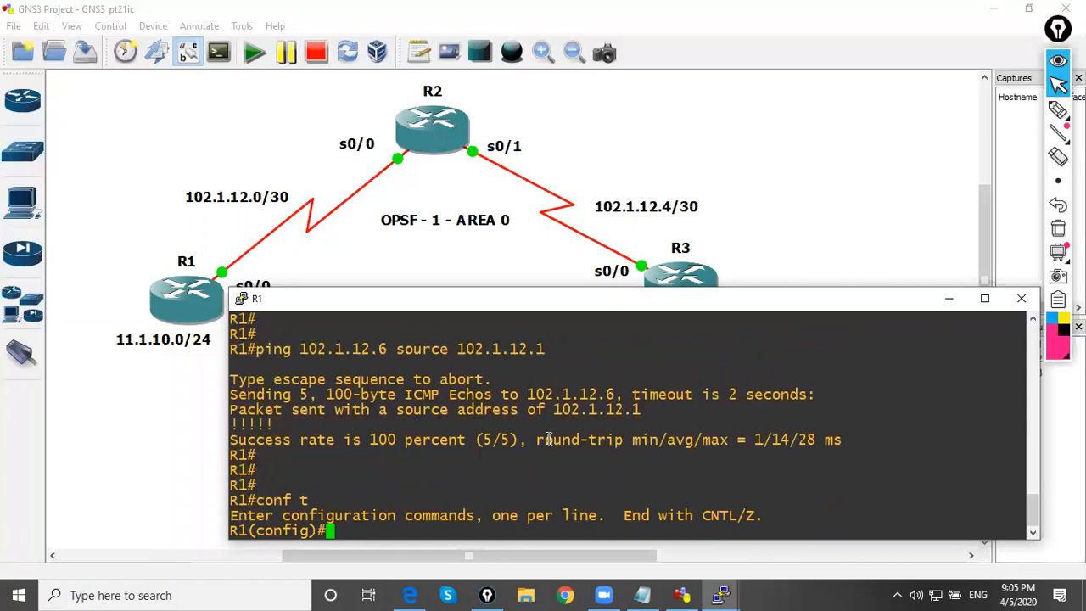
Start BGP for AS 1003 on R1 and set its BGP router ID to 1.0.0.1
key(Return)
text(router)
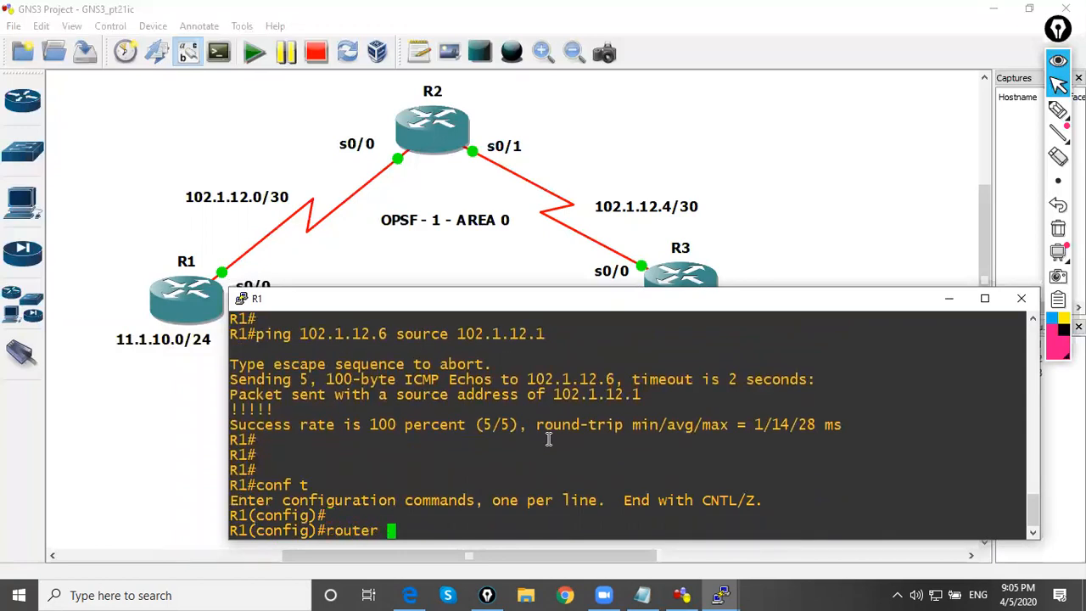
text( bgp 1003)
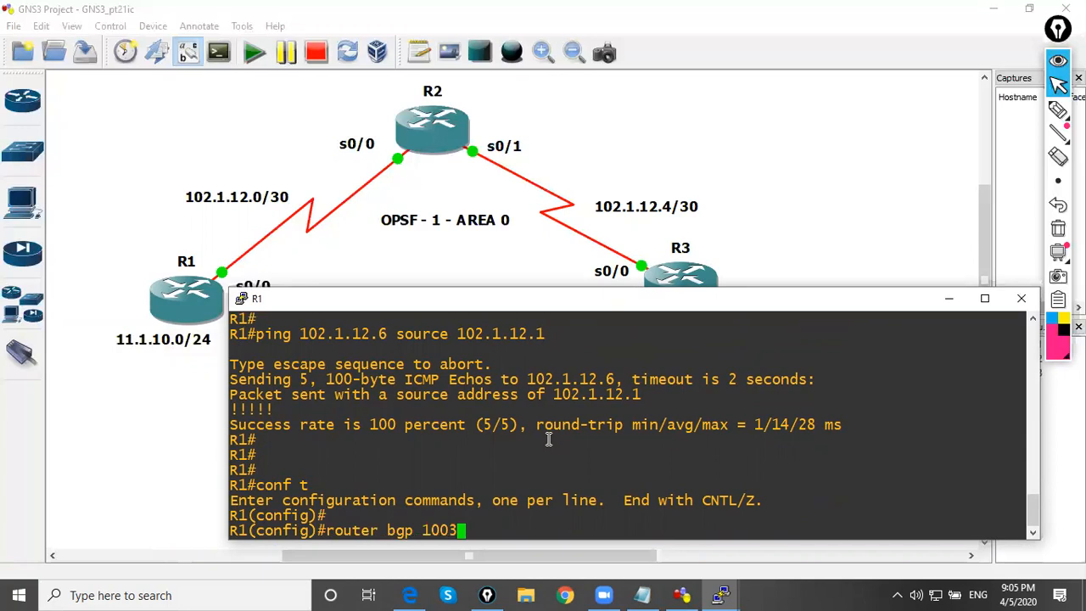
key(Return)
text(bgp router-id  1.0.0.1)
key(Return)
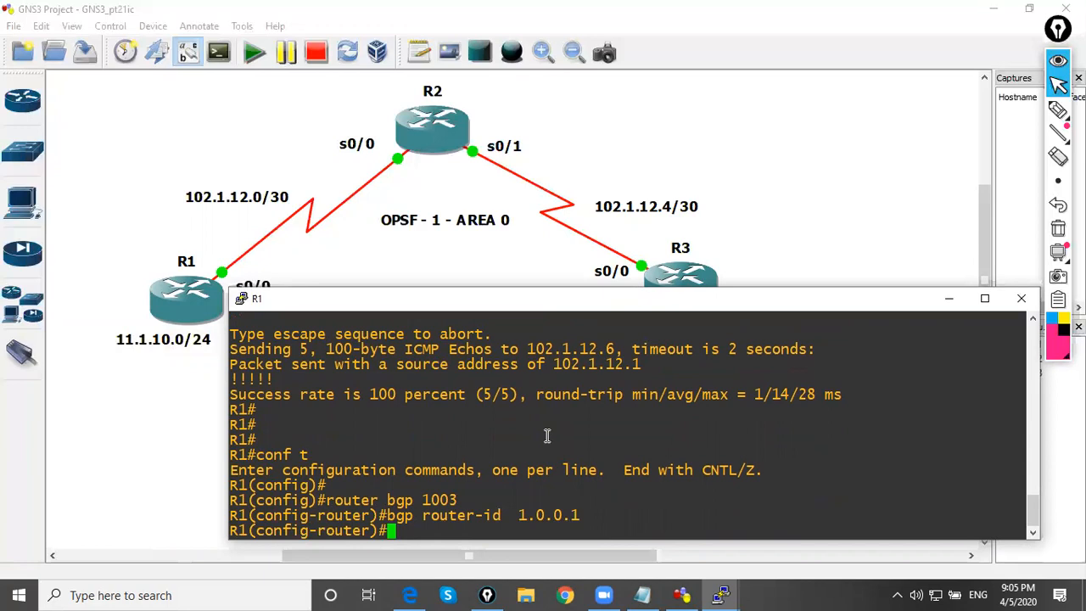
Add 102.1.12.6 as a BGP neighbor on R1 with remote AS 1003
text(negi)
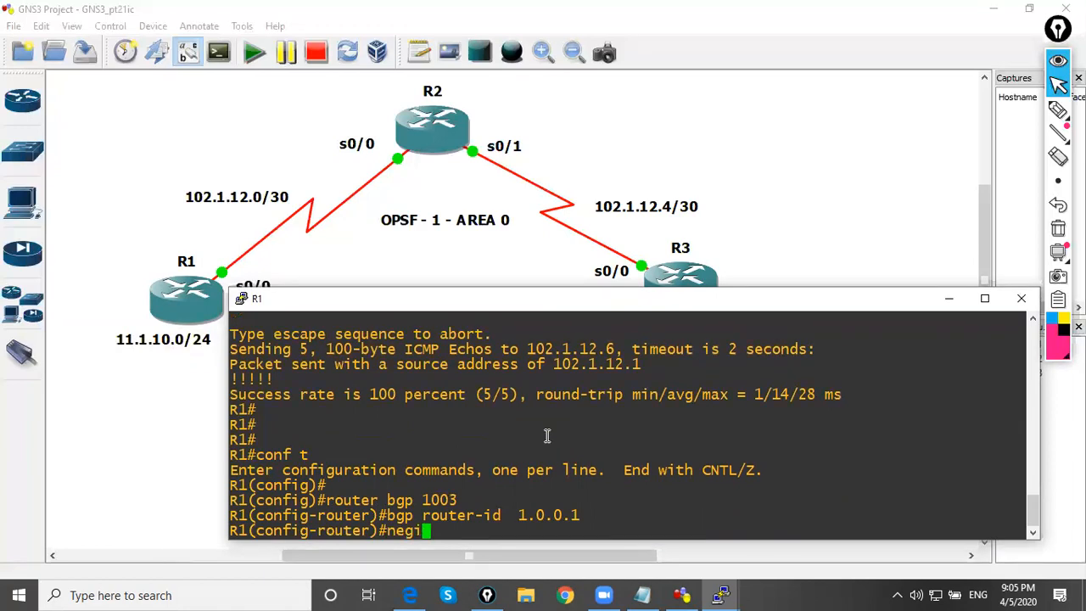
key(BackSpace)
key(BackSpace)
text(ighbor 102.1.12.)
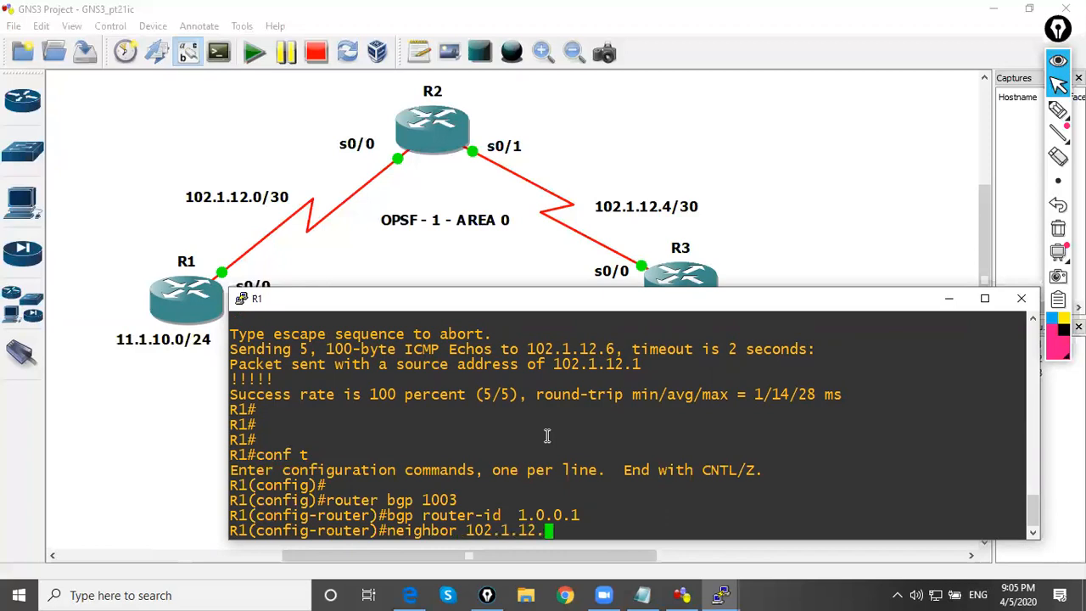
text(6 remote-as 100)
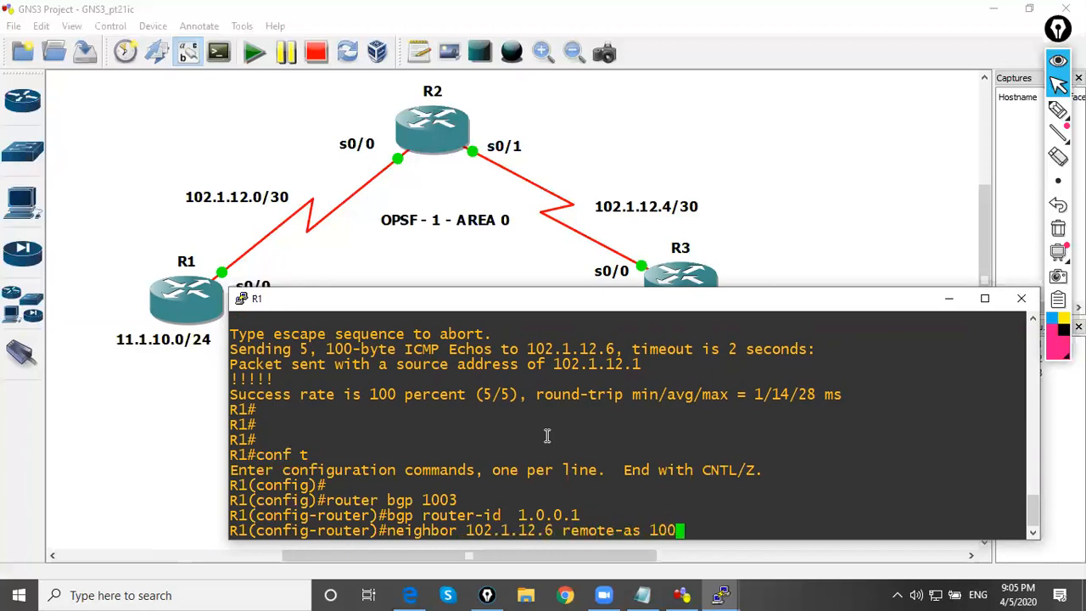
text(3)
key(Return)
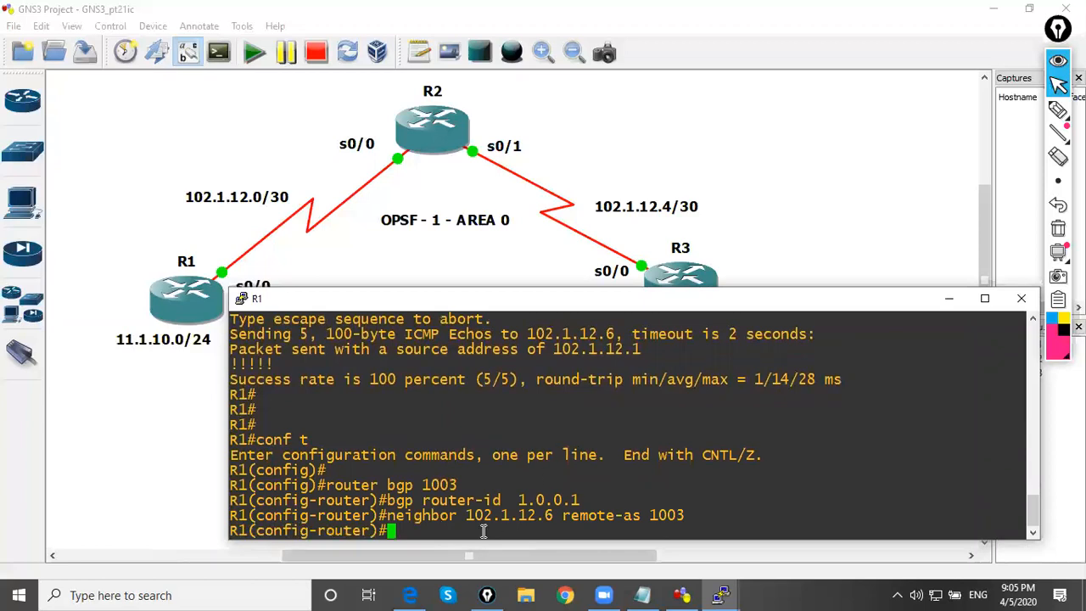
Mark the neighbor command, circle R3's s0/0 port and underline remote AS 1003 with the pen, and clear the drawings
drag(386, 515, 605, 516)
click(1058, 110)
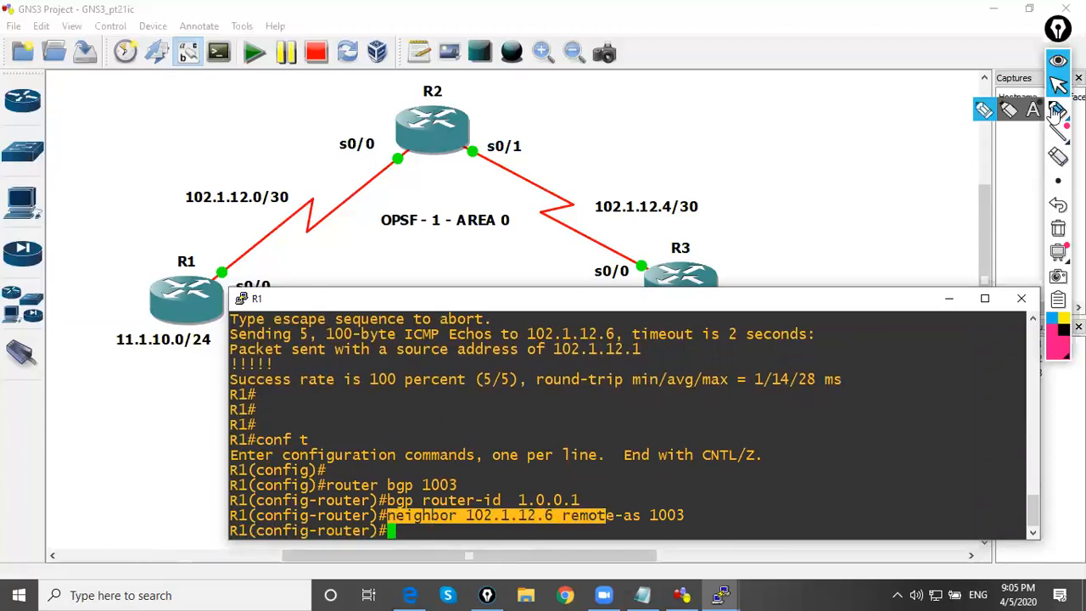
mouse_move(651, 246)
mouse_down()
mouse_move(615, 265)
mouse_move(652, 244)
mouse_up()
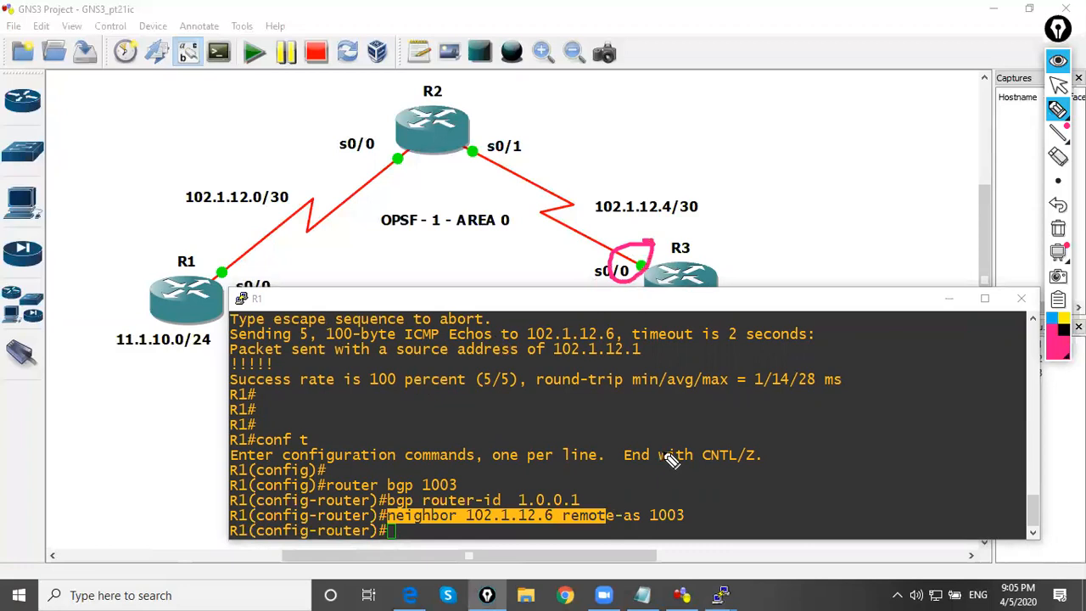
drag(649, 528, 695, 529)
click(1059, 84)
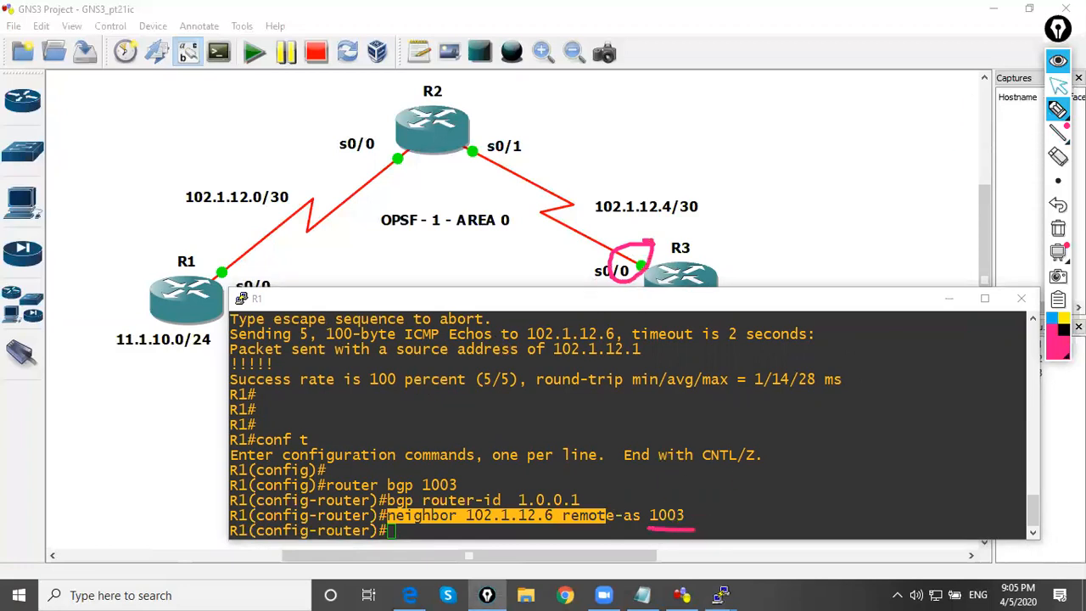
click(1059, 229)
Minimize R1's console, start a packet capture on R1 s0/0 with HDLC encapsulation and open the capture in Wireshark
click(949, 298)
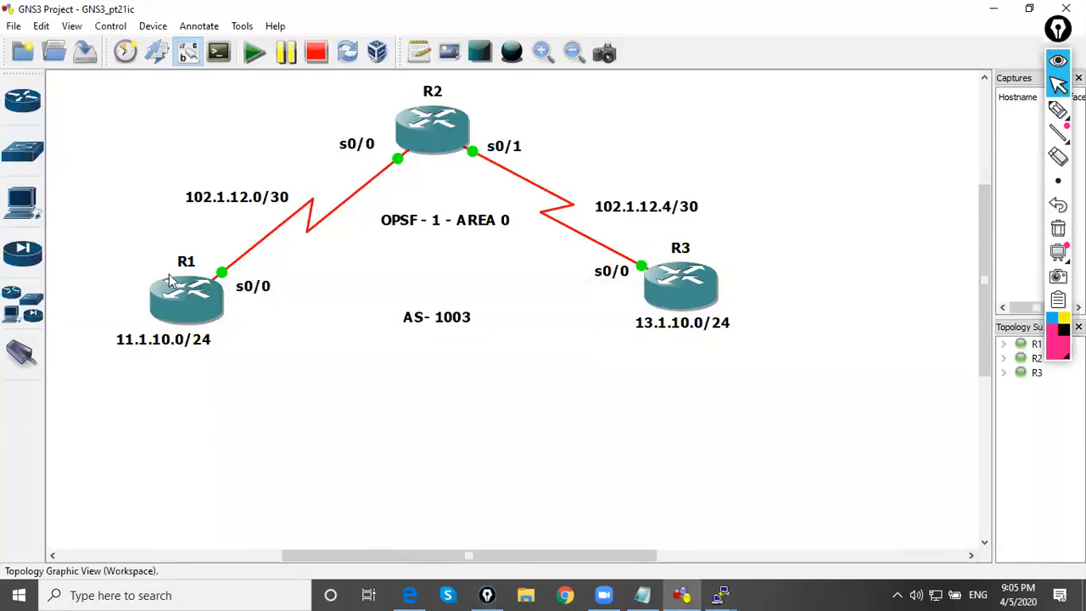
right_click(219, 280)
click(270, 284)
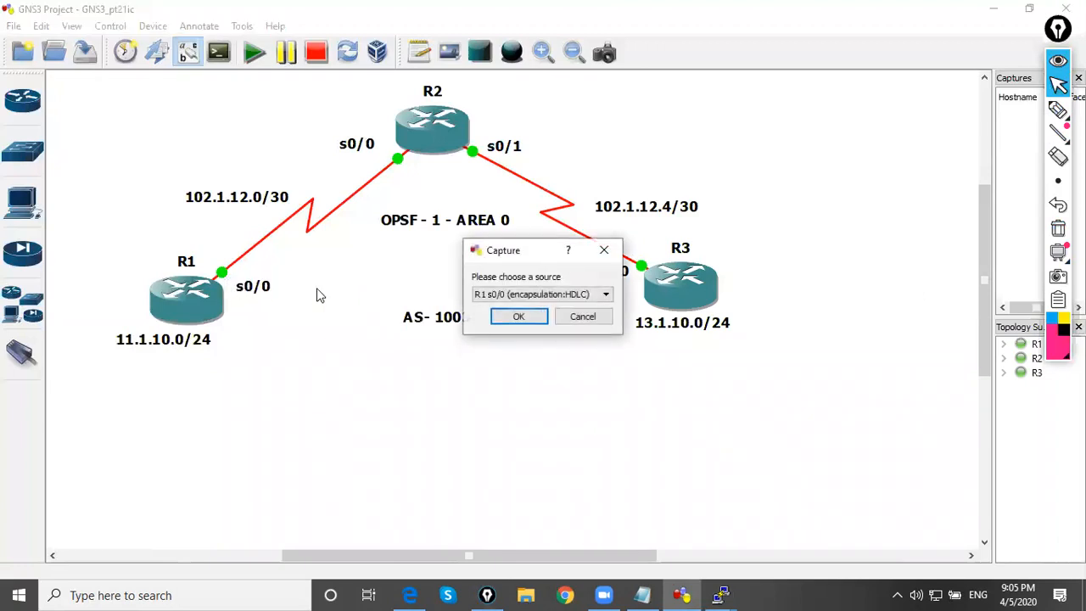
click(520, 316)
right_click(226, 281)
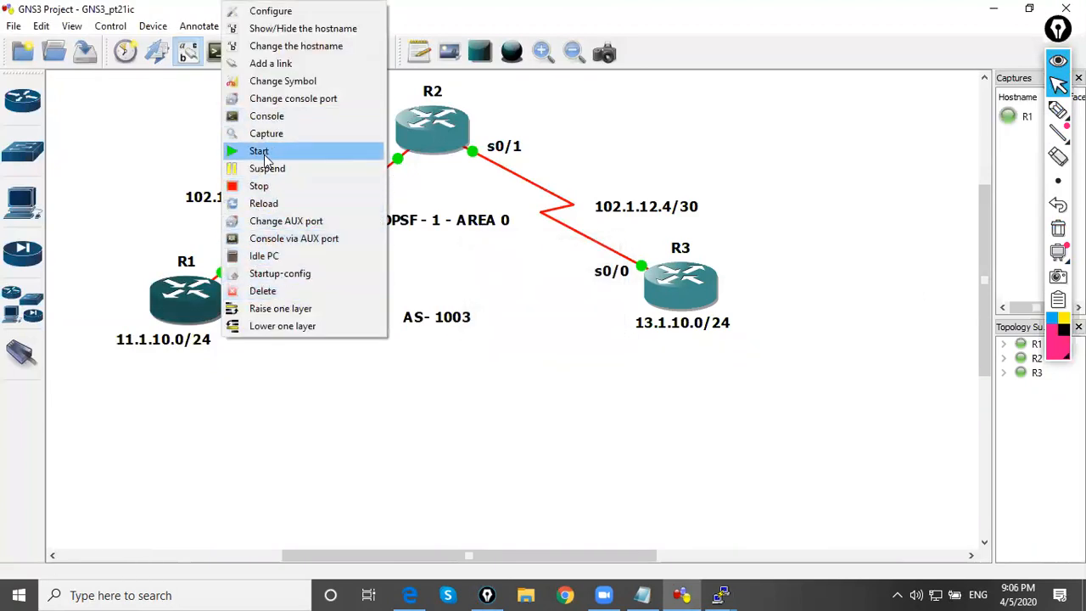
click(354, 387)
right_click(223, 274)
click(251, 302)
Bring up R3's console, exit interface configuration and start BGP for AS 1003 with router bgp 1003
mouse_move(721, 595)
click(843, 542)
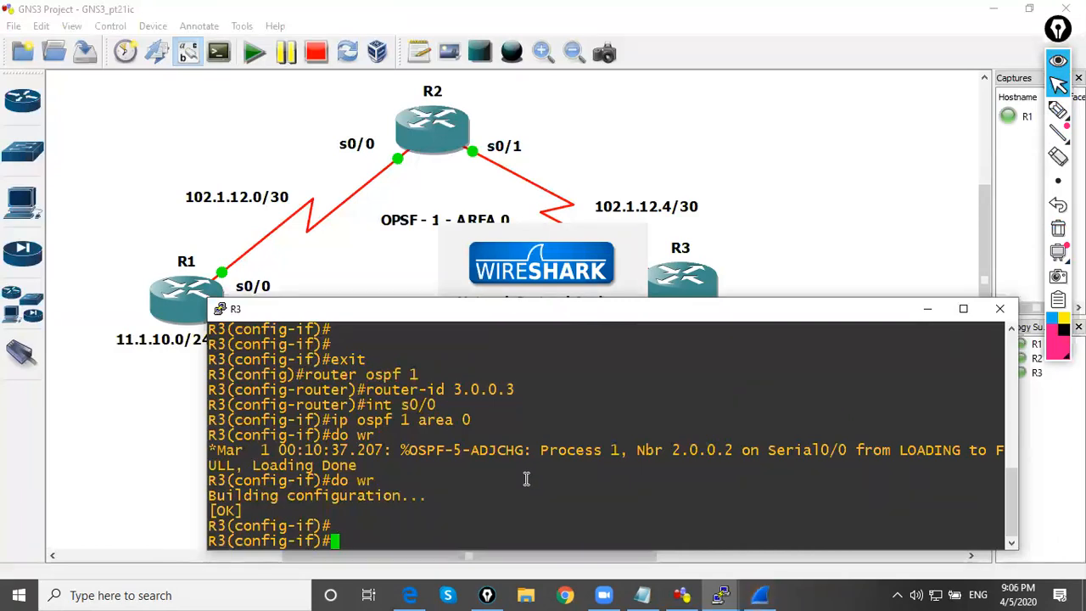
key(Return)
text(exit)
key(Return)
text(router bgp 100)
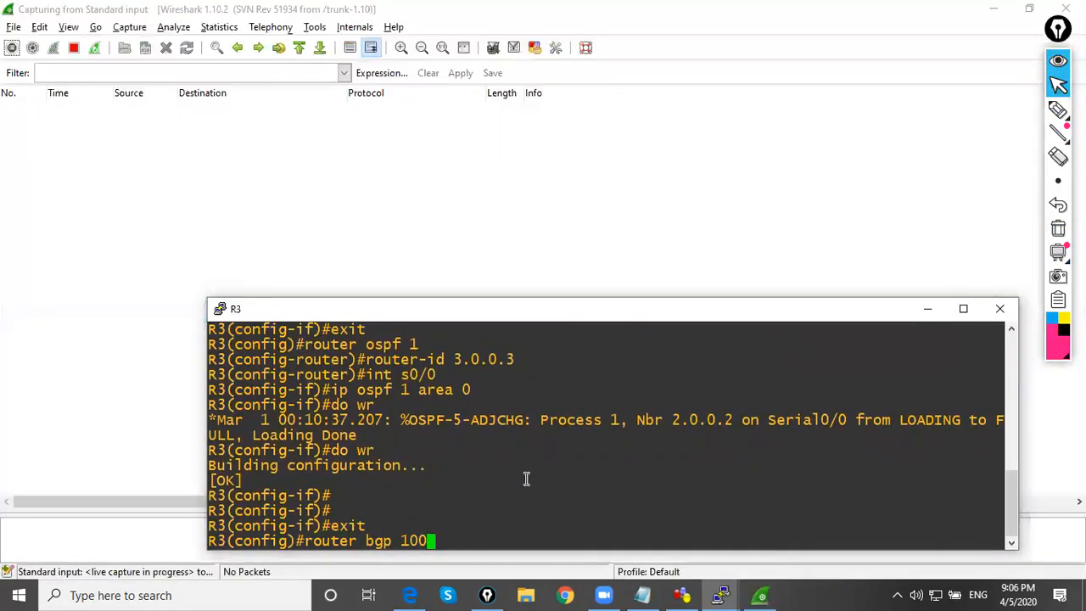
text(3)
key(Return)
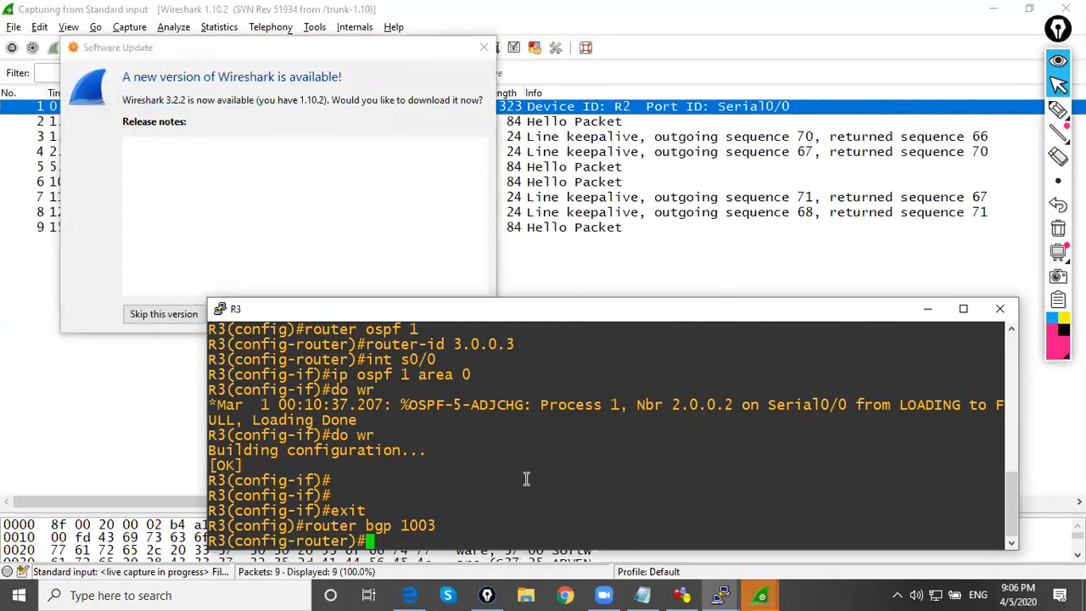
Postpone the Wireshark update and begin the bgp router-id command in R3's console
click(366, 142)
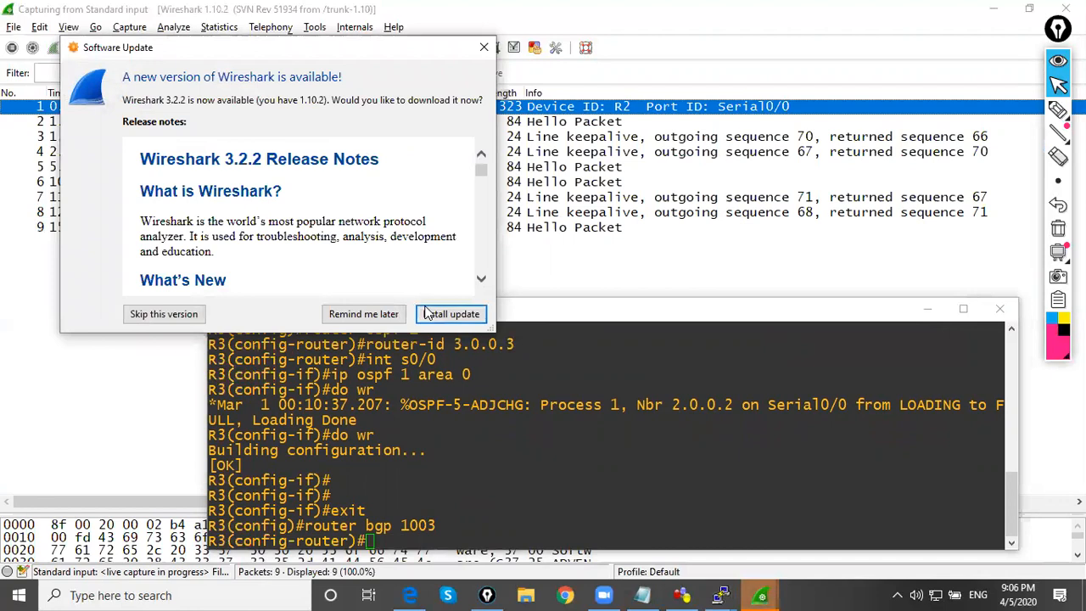
click(379, 315)
click(483, 501)
text(bgp rou)
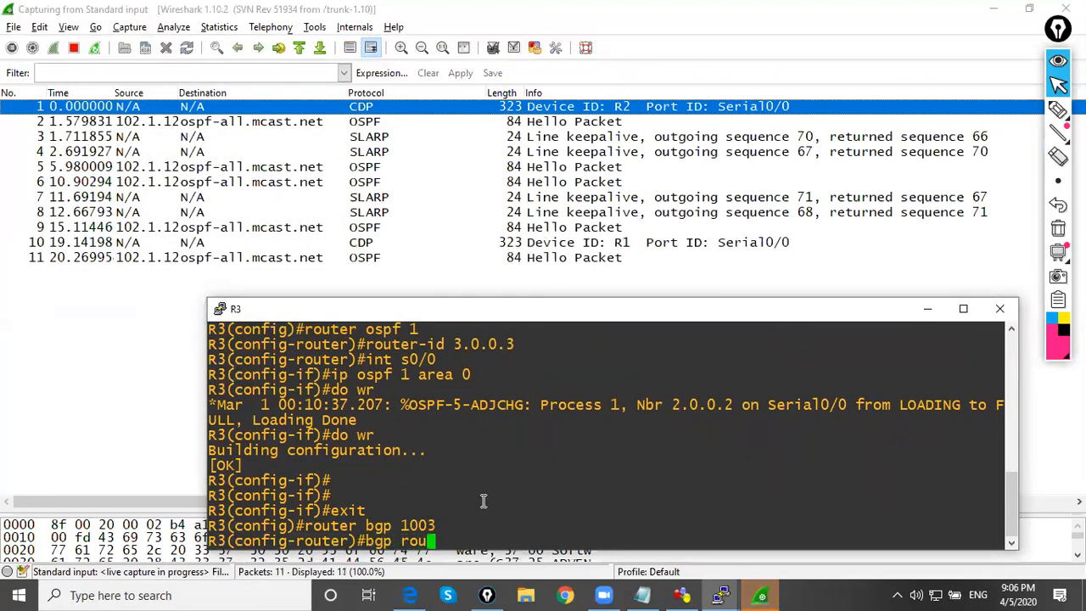
text(ter-id)
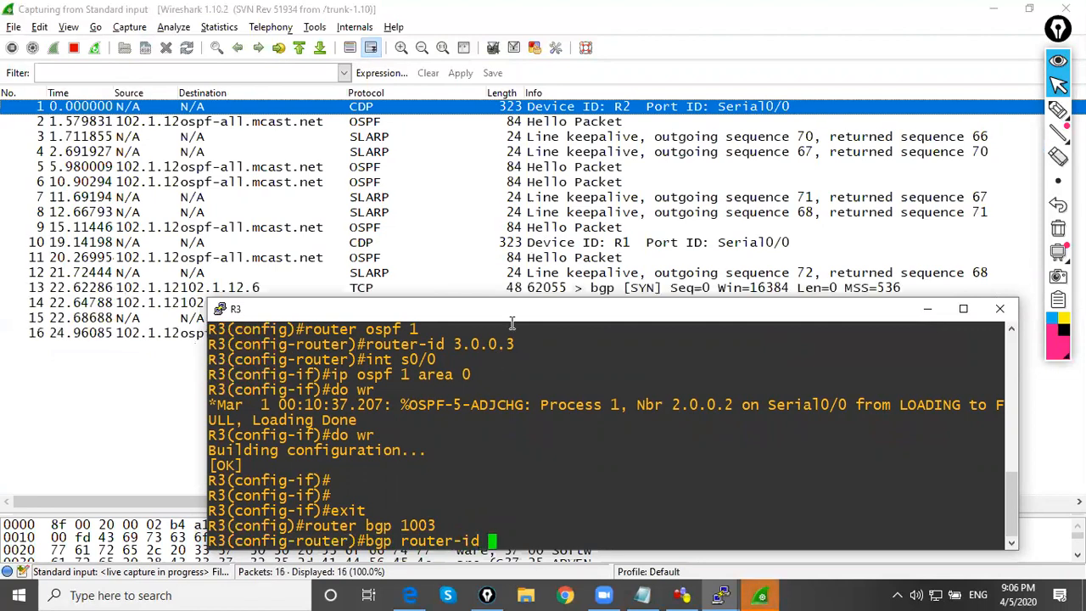
Move R3's console off the packet list, open packet 14 (RST, ACK) separately and expand its TCP flags
drag(519, 316, 497, 404)
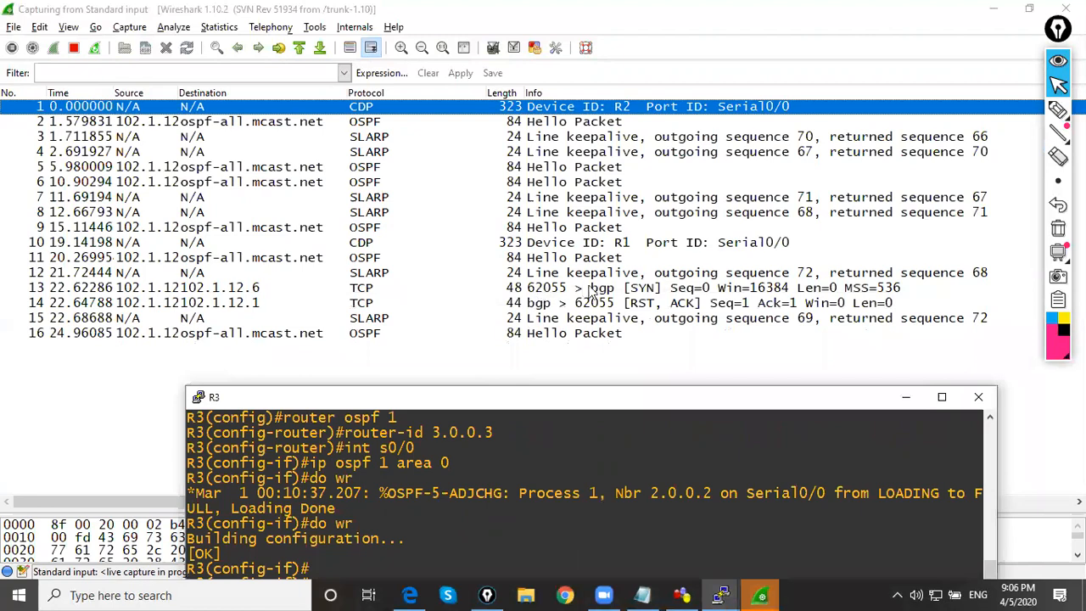
click(620, 305)
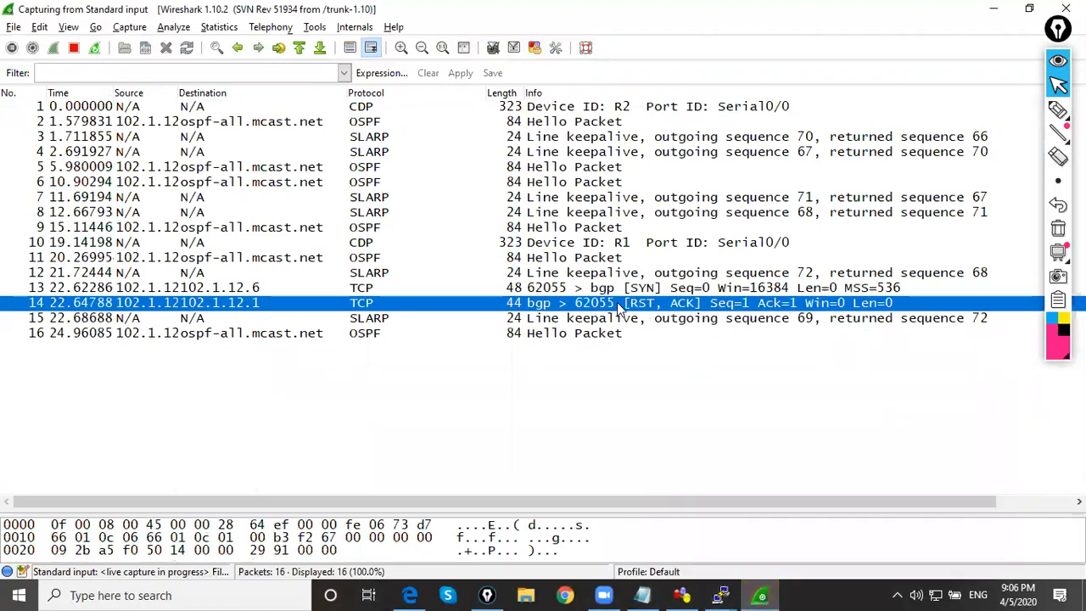
double_click(552, 302)
click(563, 34)
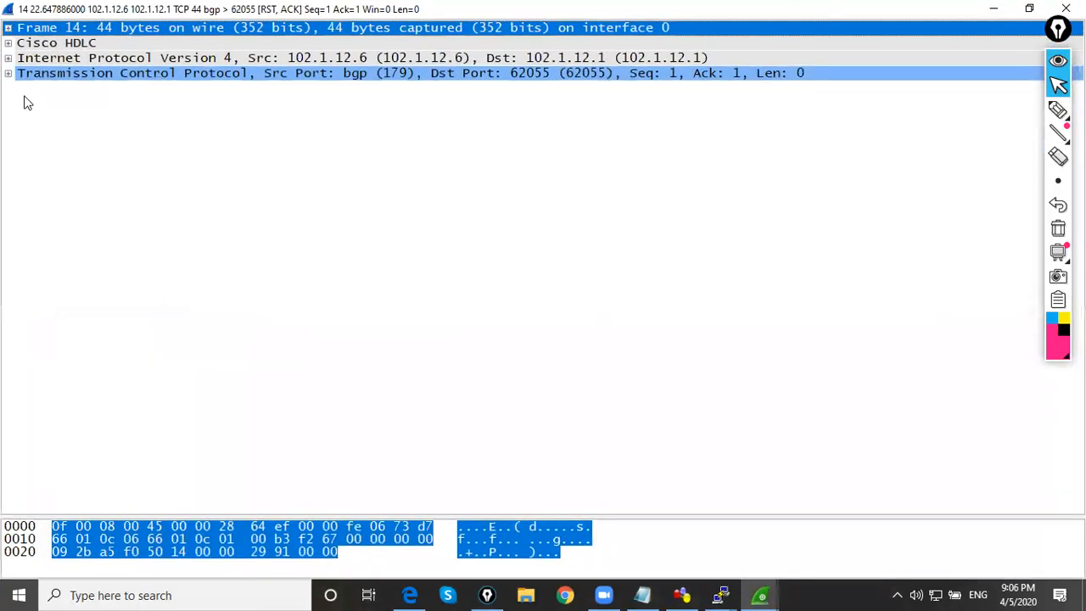
click(9, 74)
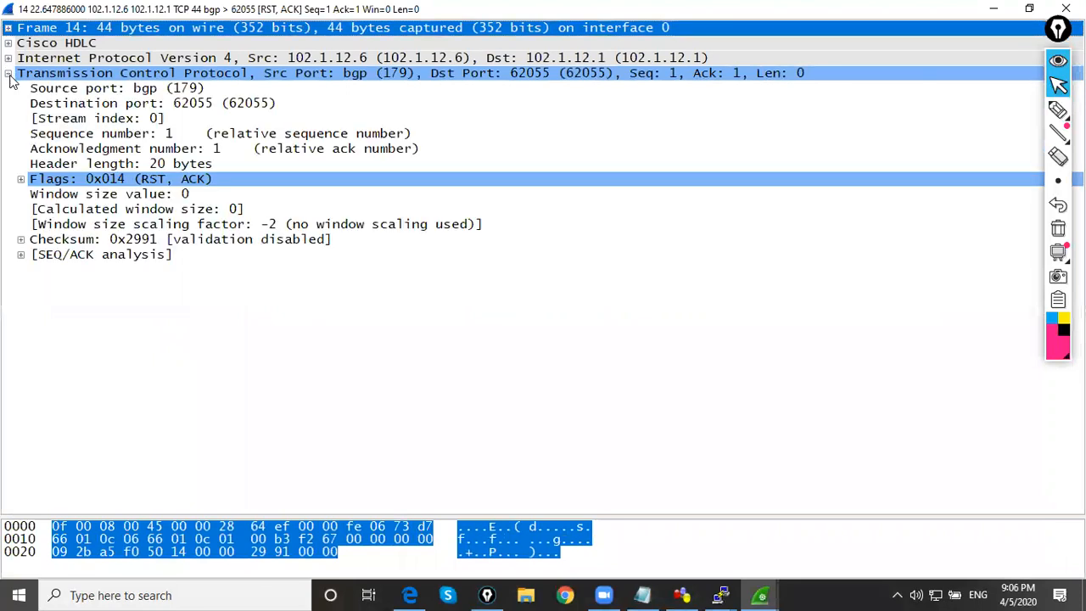
click(23, 186)
click(21, 179)
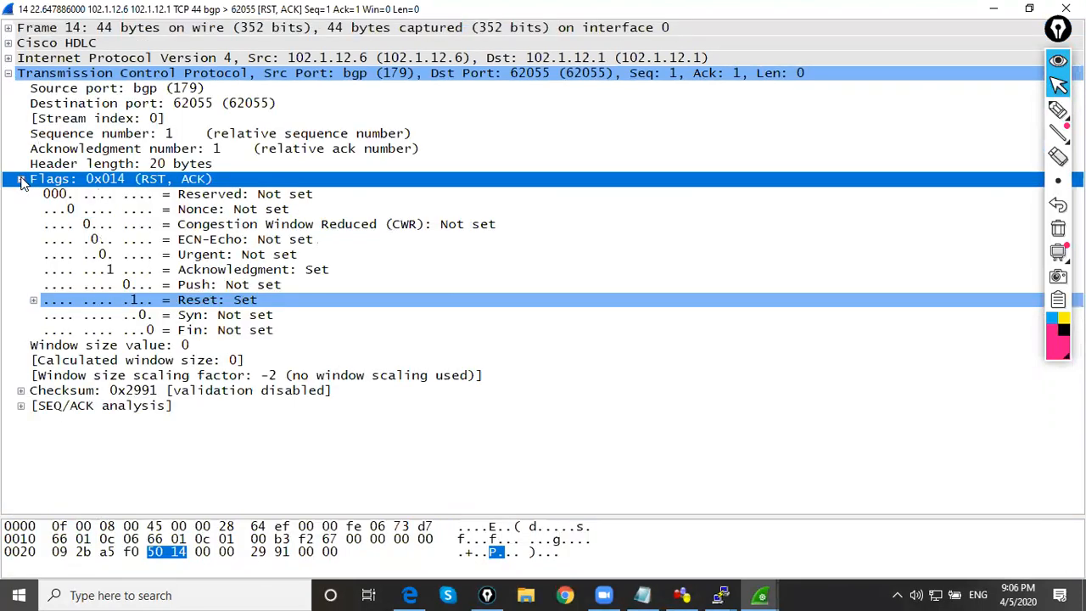
Examine the Acknowledgment and Reset flags, expand the Reset flag's expert info and minimize the packet window
click(225, 303)
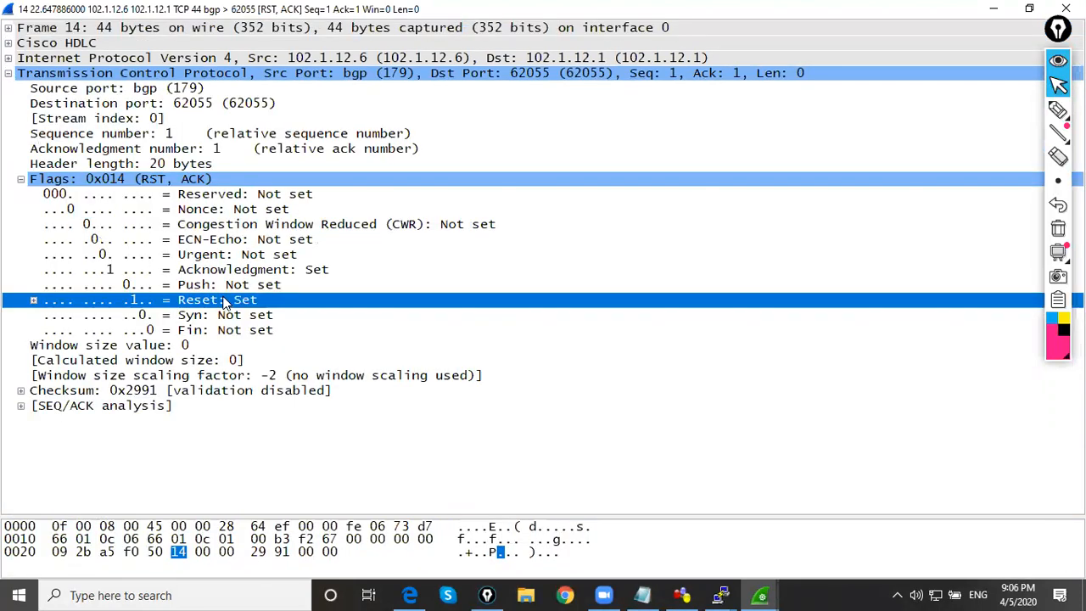
click(245, 260)
click(248, 273)
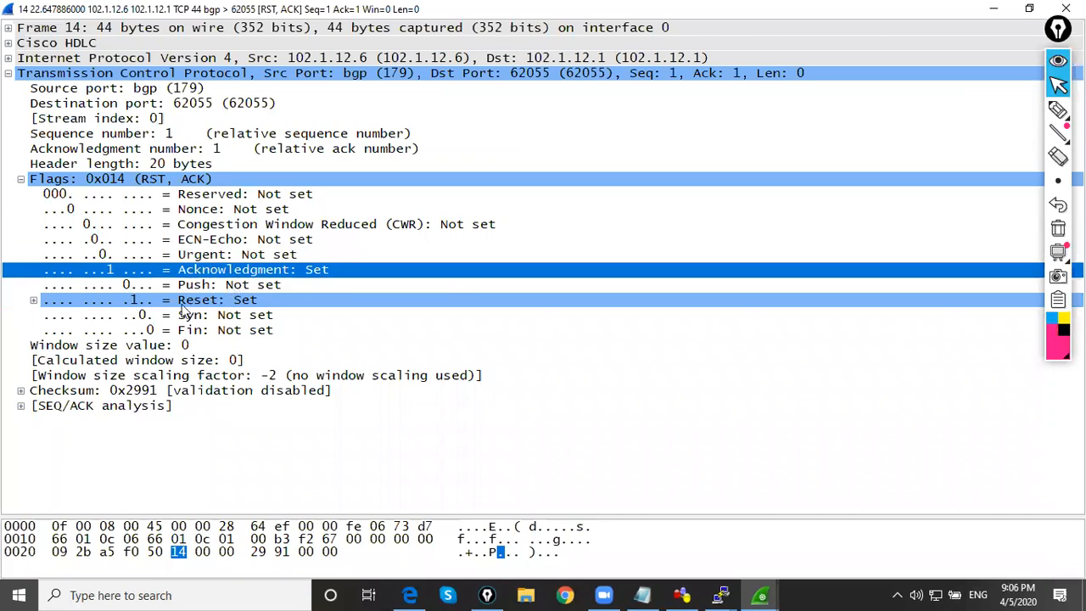
click(186, 306)
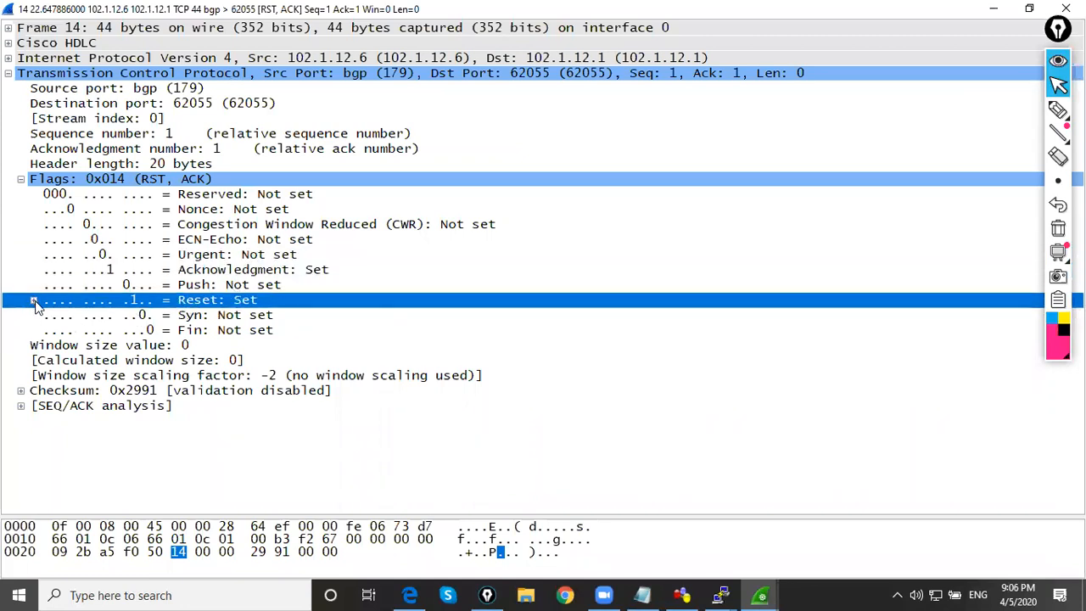
click(34, 302)
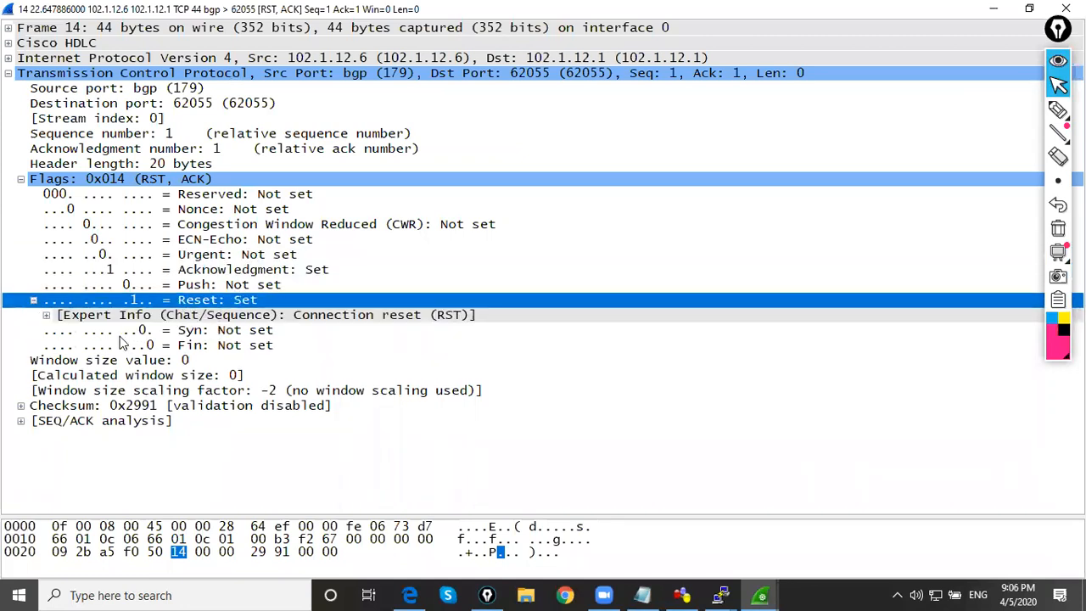
click(48, 319)
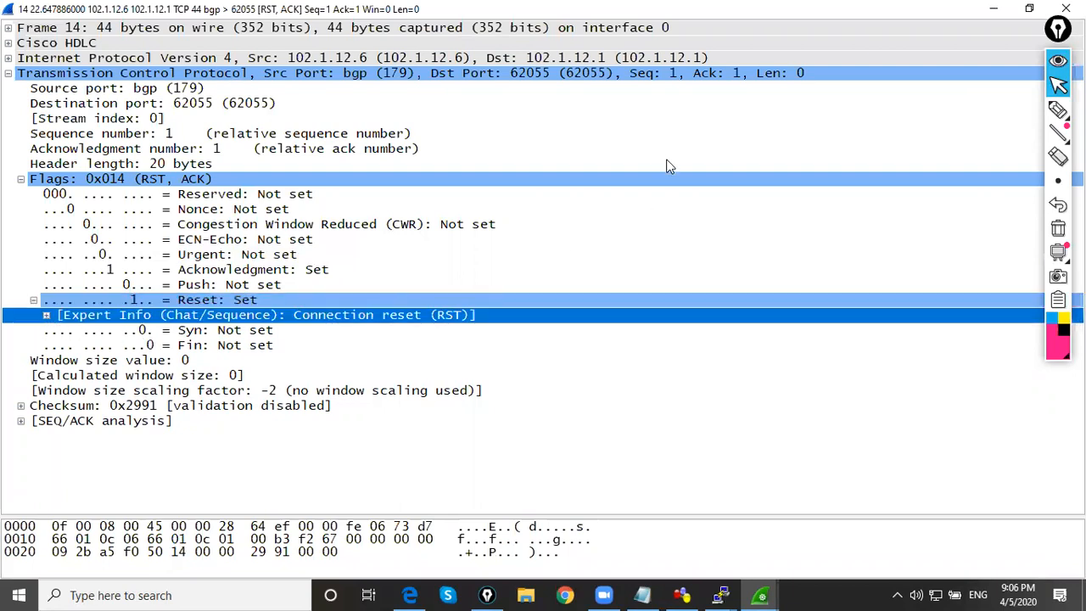
click(257, 300)
click(994, 8)
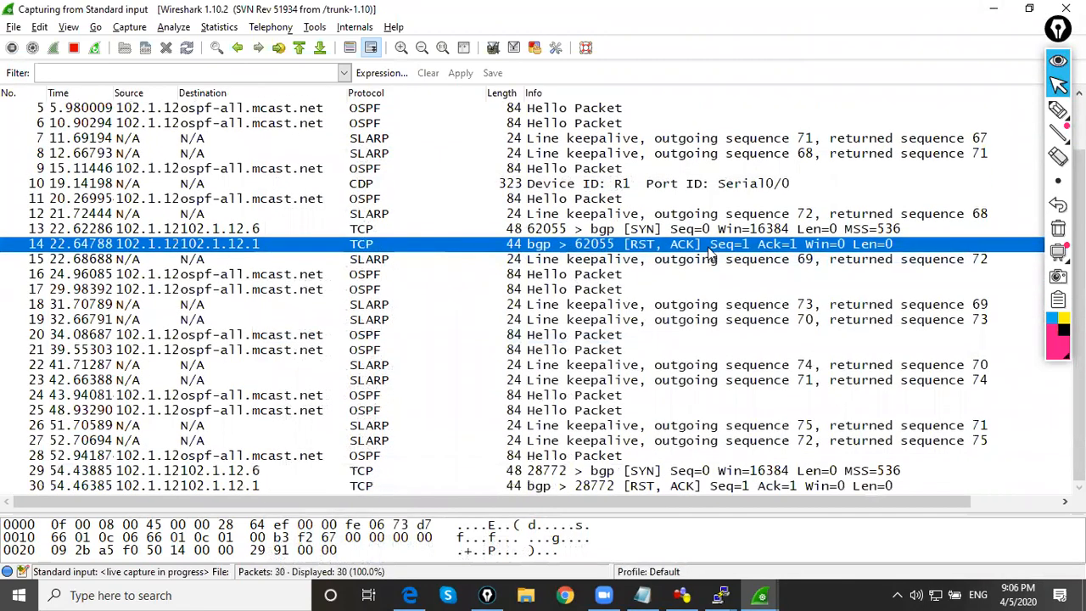
Reopen and close packet 14's details, and inspect the second SYN and RST, ACK pair, packets 29 and 30
double_click(635, 249)
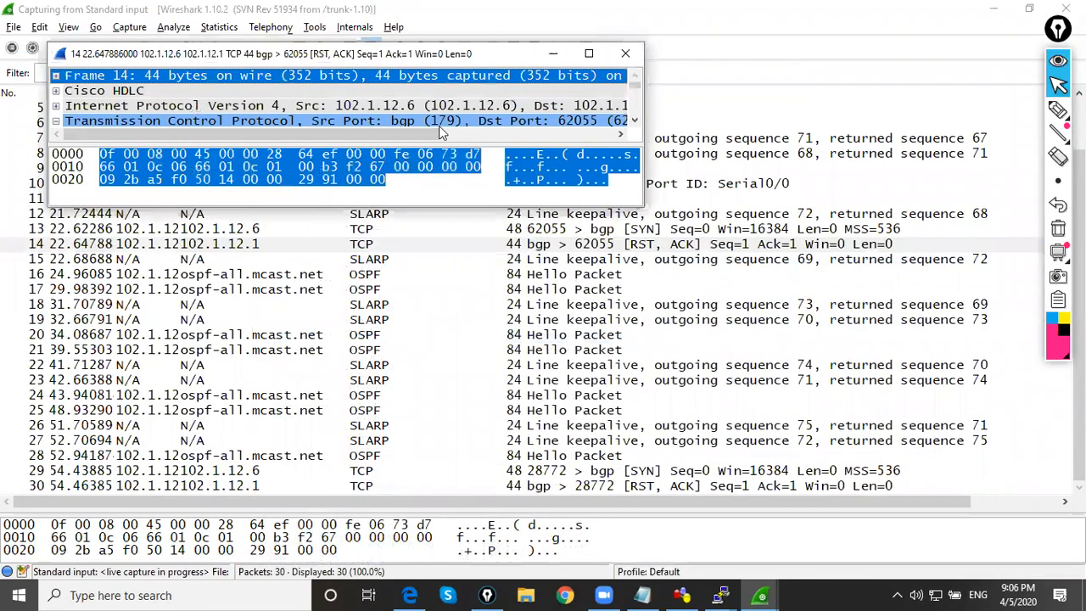
click(634, 53)
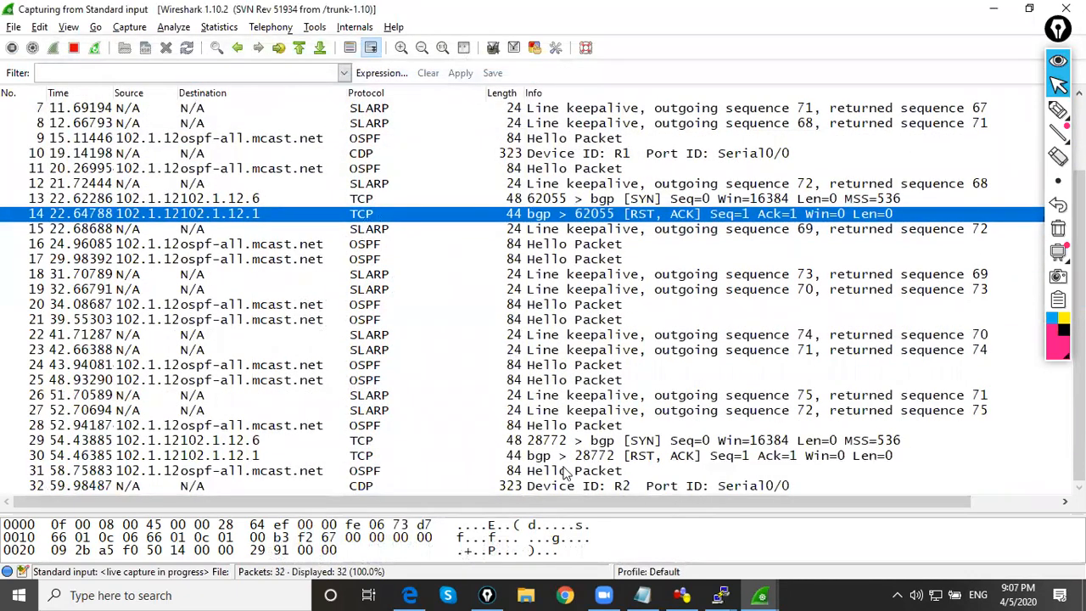
click(374, 443)
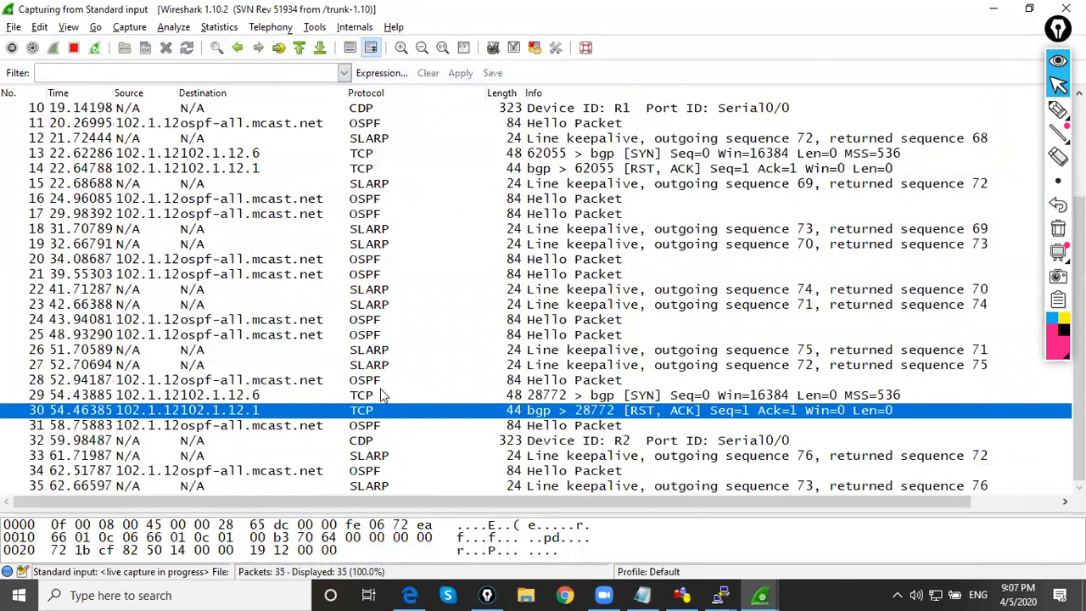
click(382, 382)
click(371, 398)
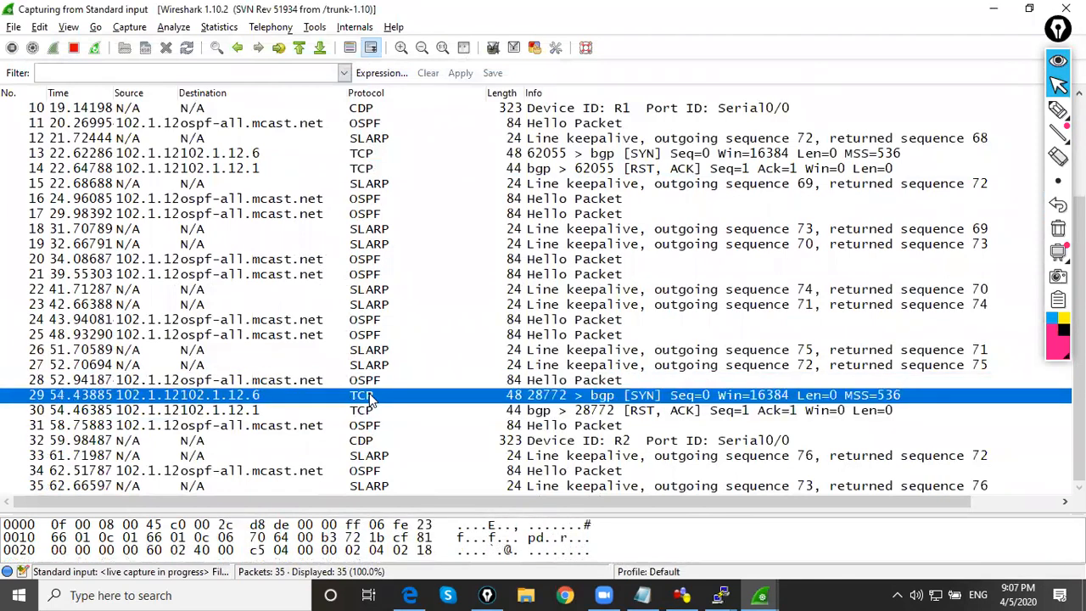
click(629, 412)
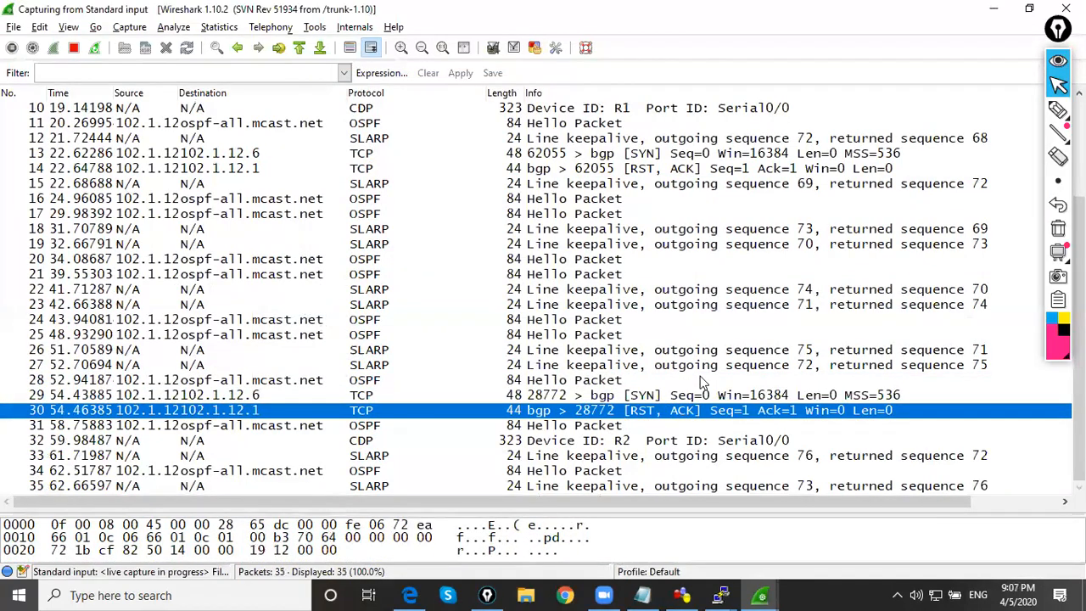
Return to R3's console, move it up so the prompt is visible, and set the BGP router ID to 3.0.0.3
click(682, 595)
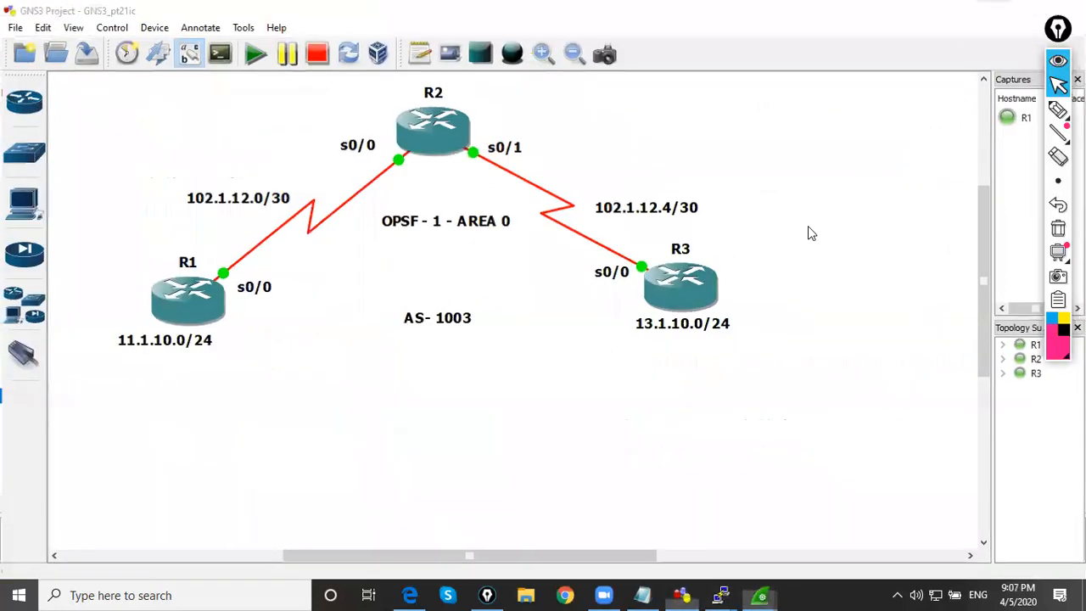
click(722, 594)
mouse_move(722, 592)
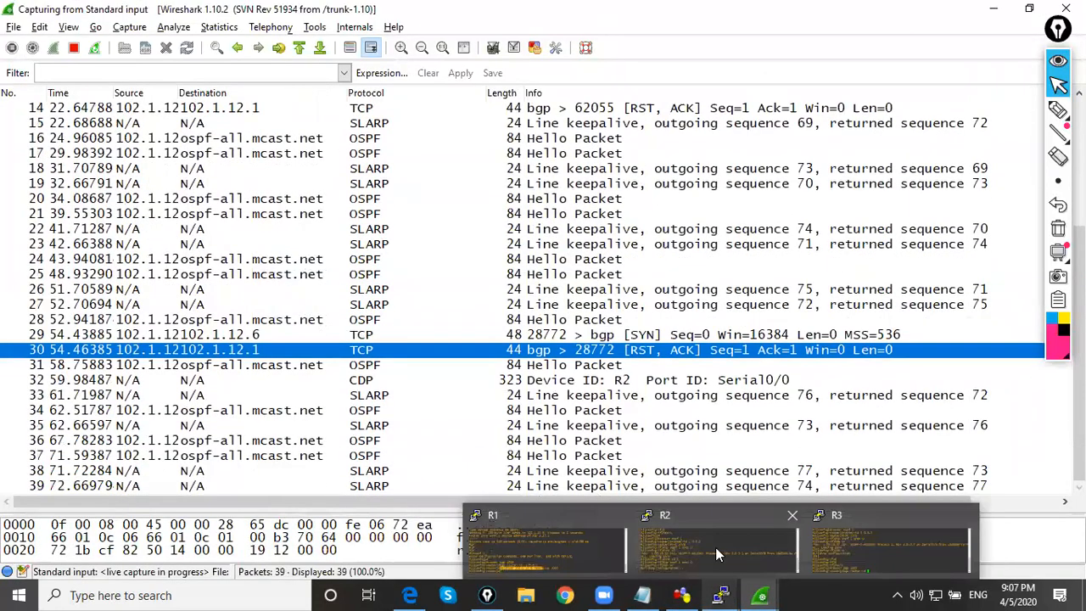
click(844, 533)
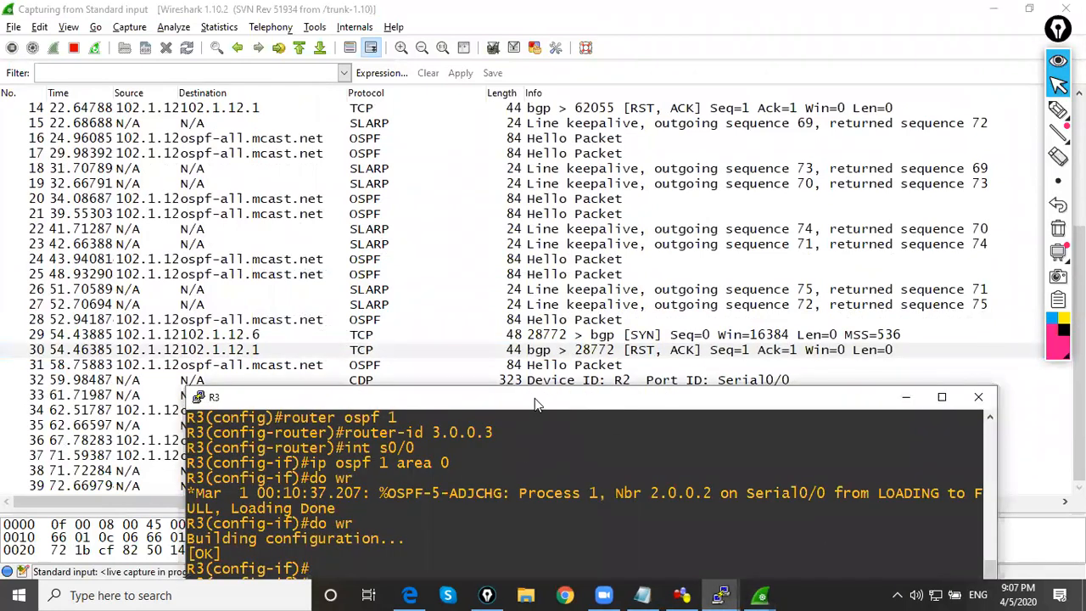
drag(535, 398, 484, 474)
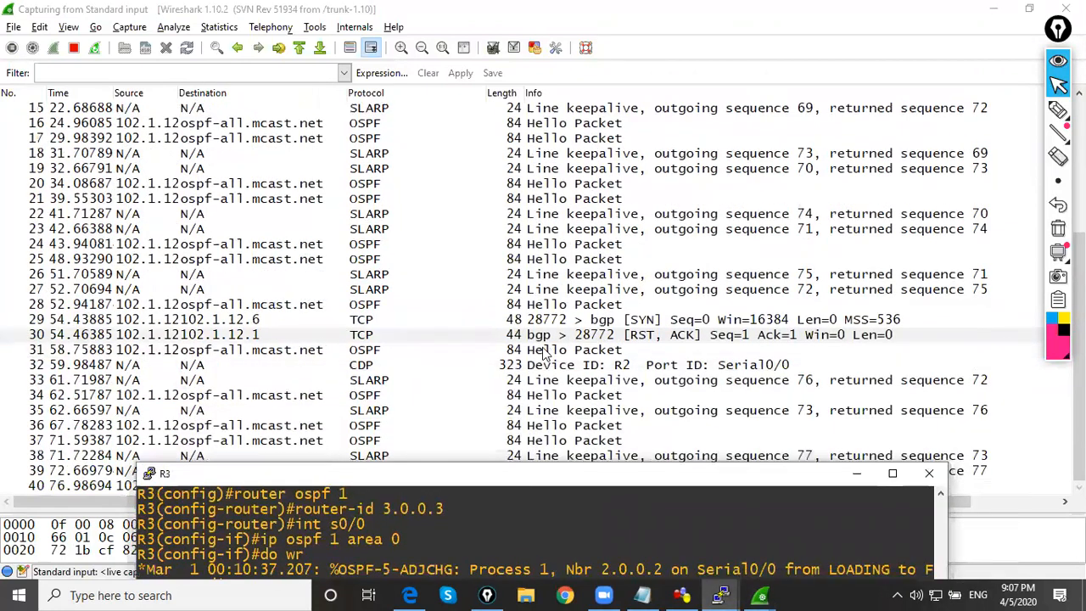
drag(553, 482, 589, 272)
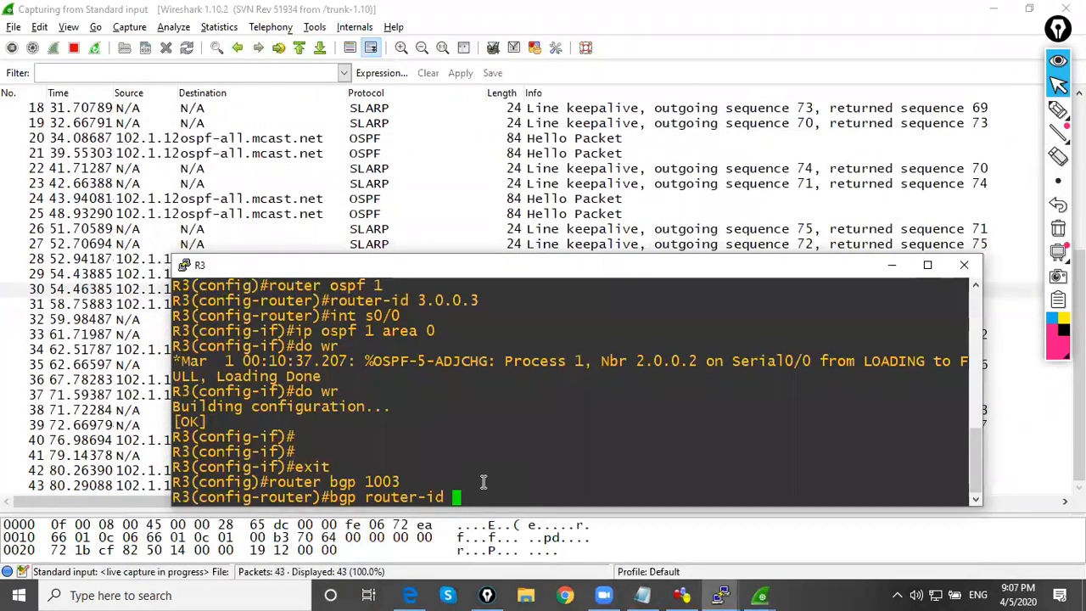
text(3.0.0.3)
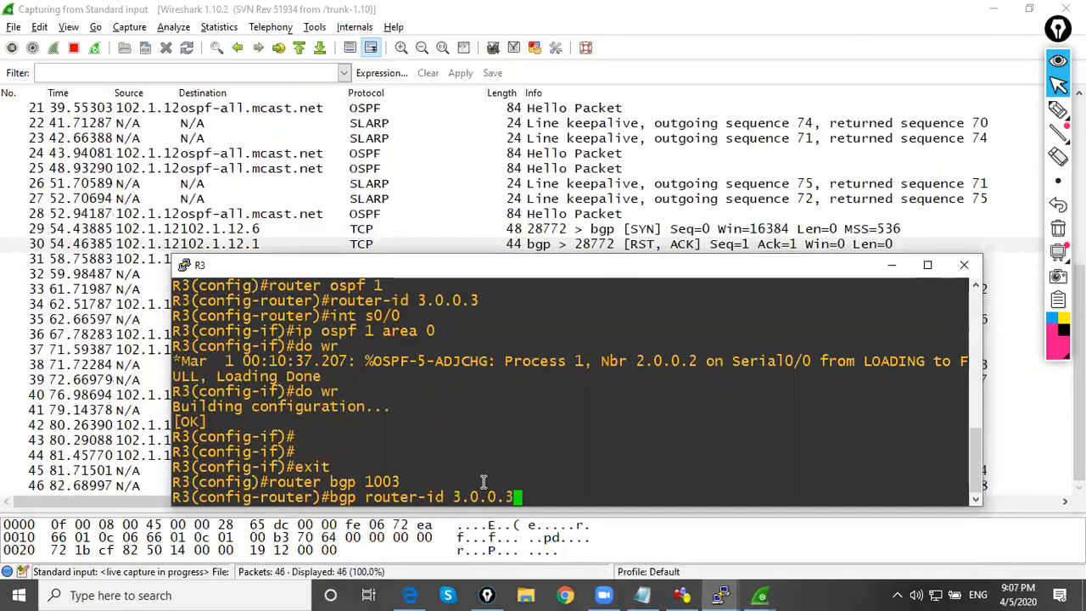
key(Return)
On R3, define the BGP neighbor 102.1.12.1 with remote AS 1003, checking the GNS3 topology for the address
text(neighbor)
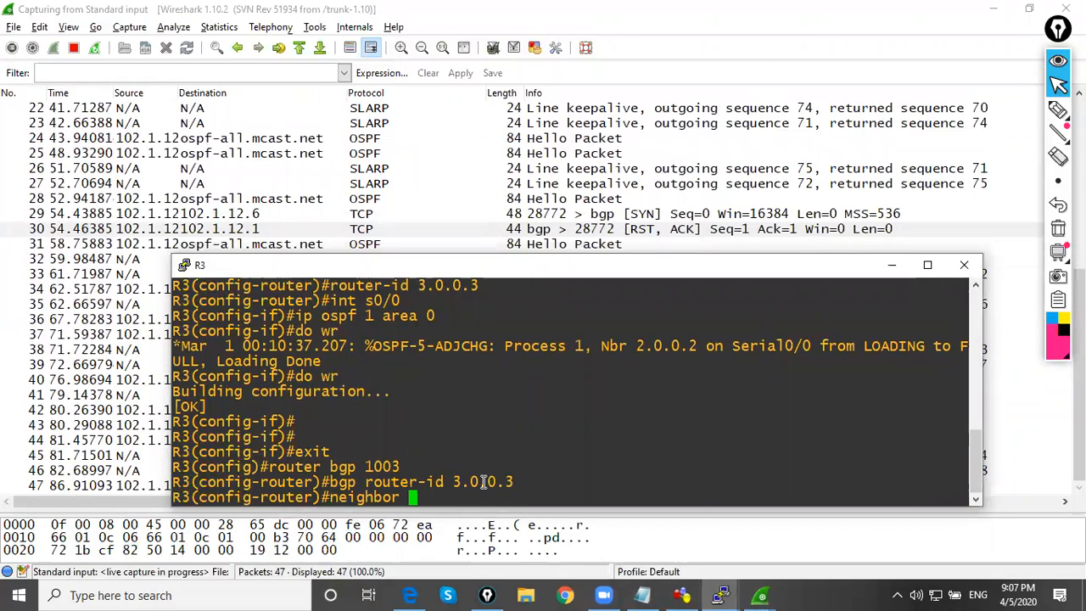
click(682, 595)
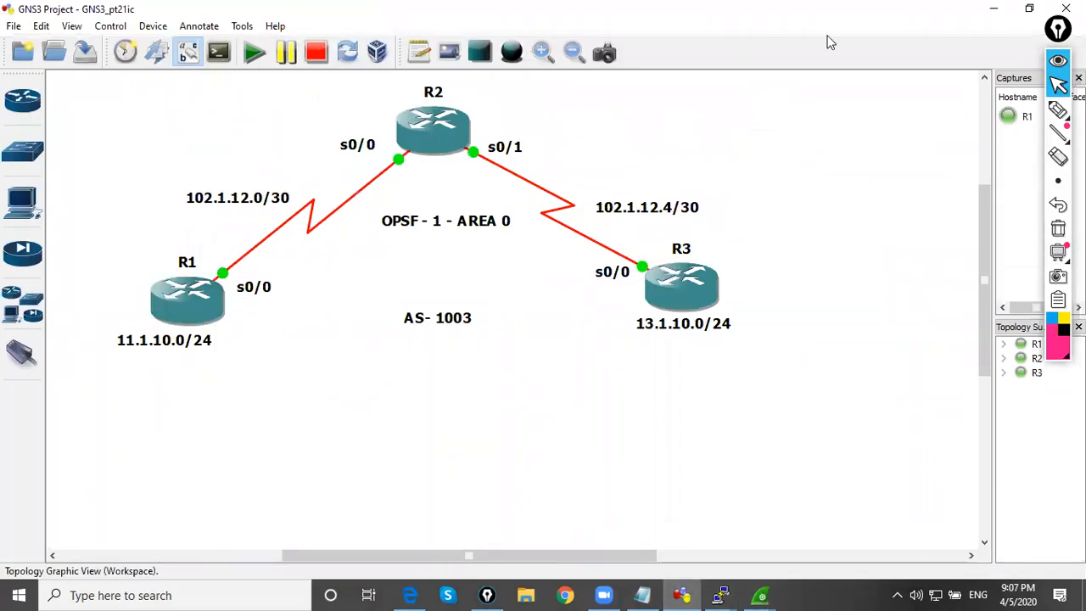
click(993, 14)
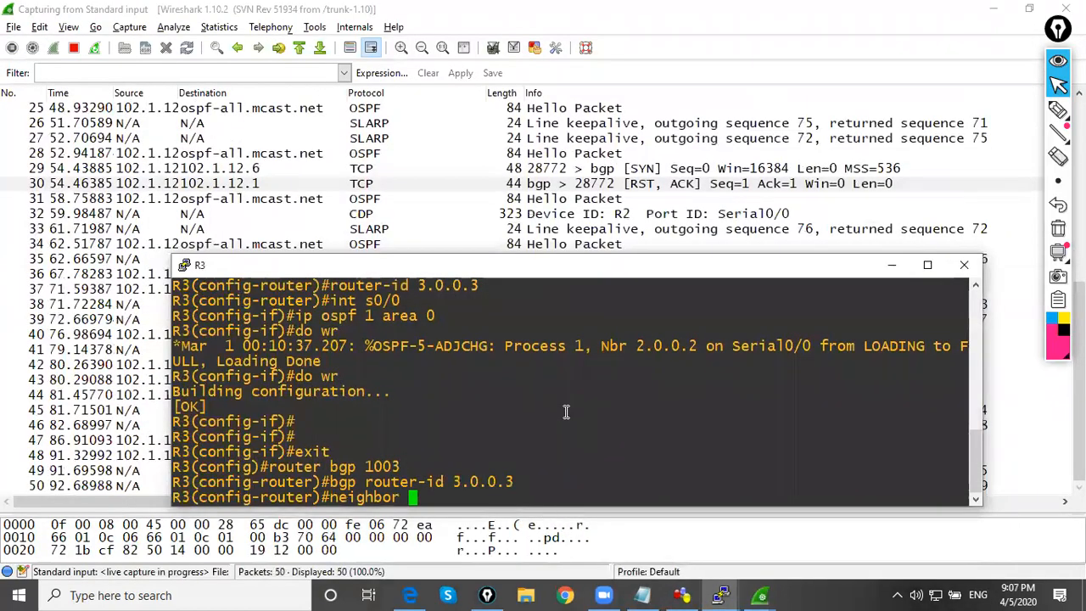
text(102.1)
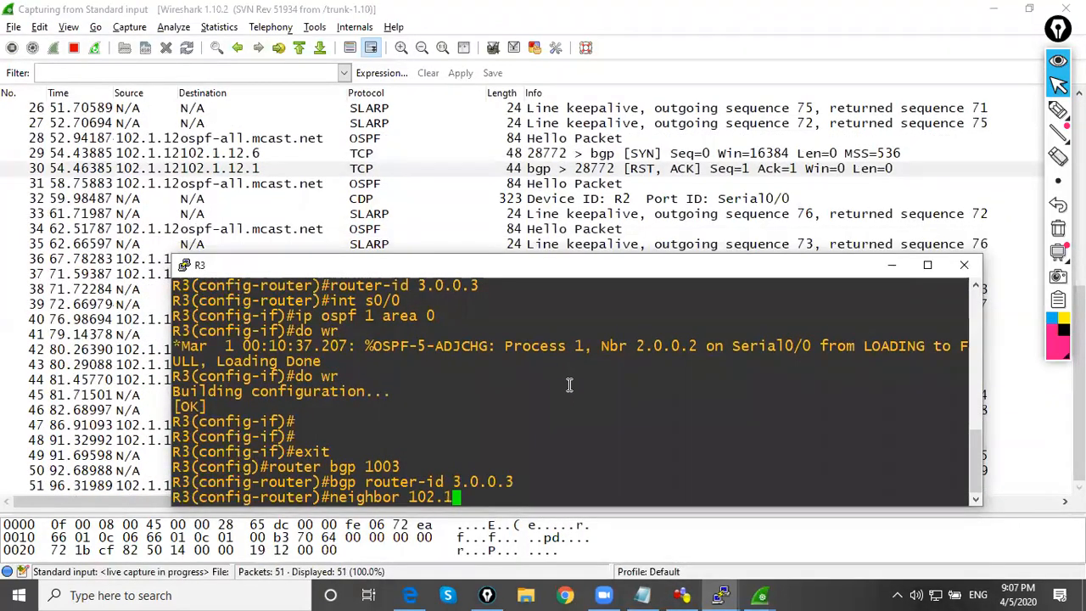
text(.12.1 remote-as 1003)
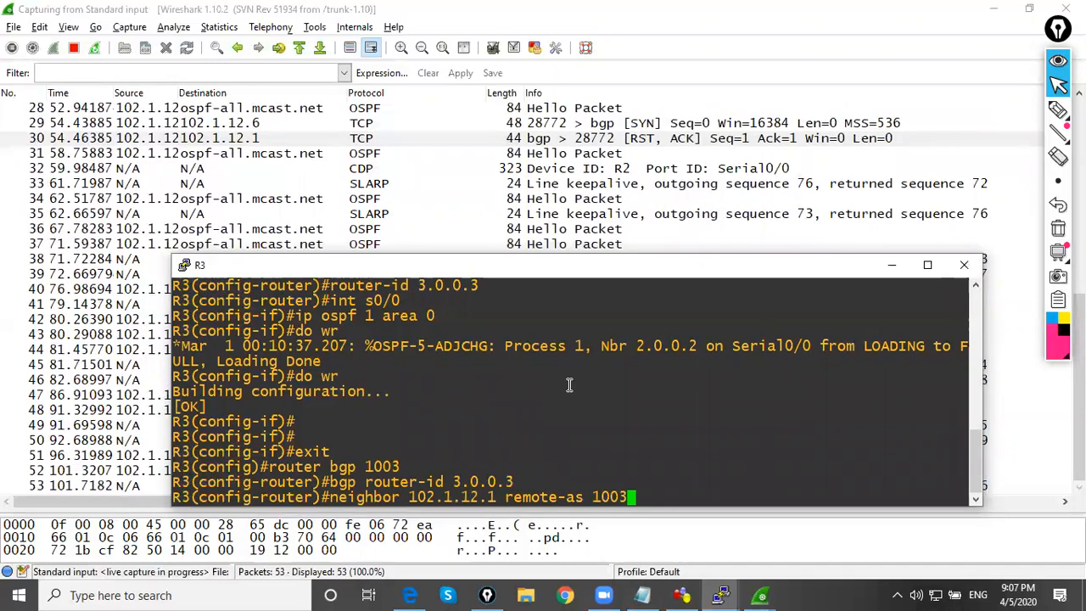
key(Return)
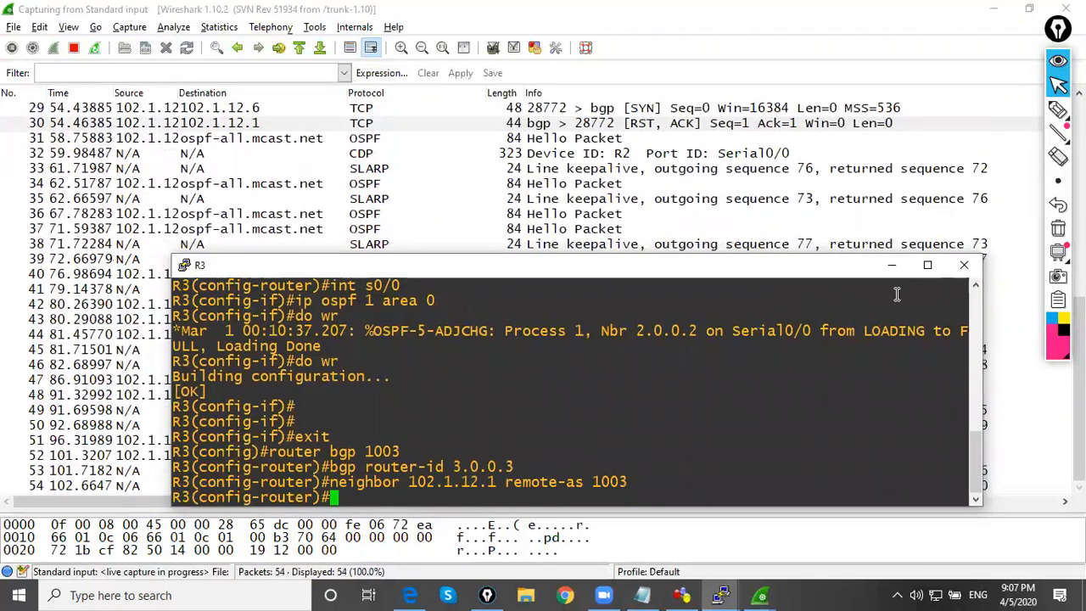
Minimize R3's console and inspect the third SYN and RST, ACK pair, packets 42 and 43, in the capture
click(892, 265)
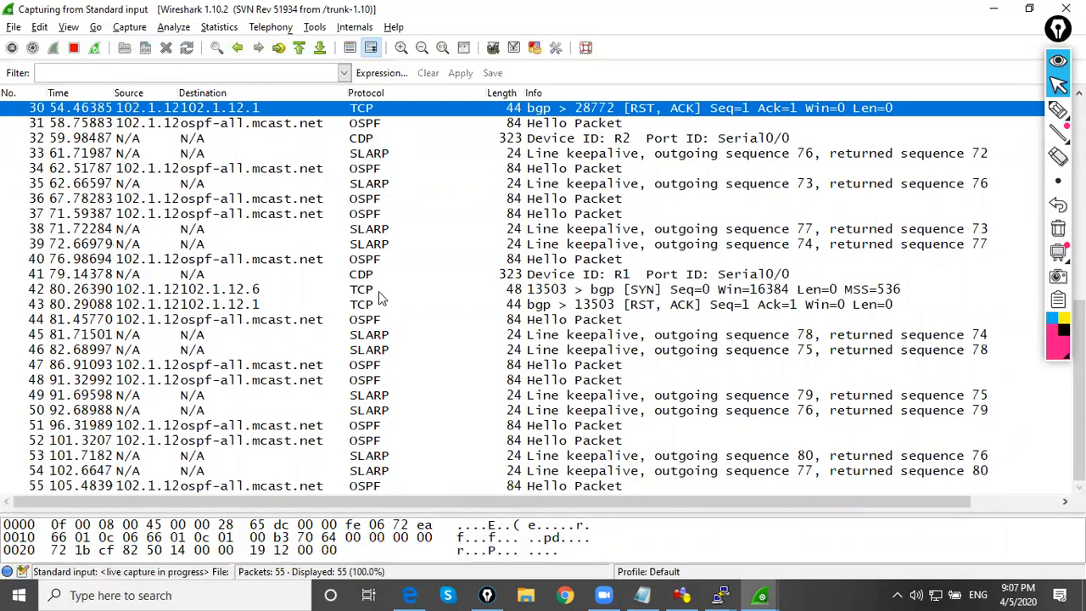
click(379, 291)
click(379, 304)
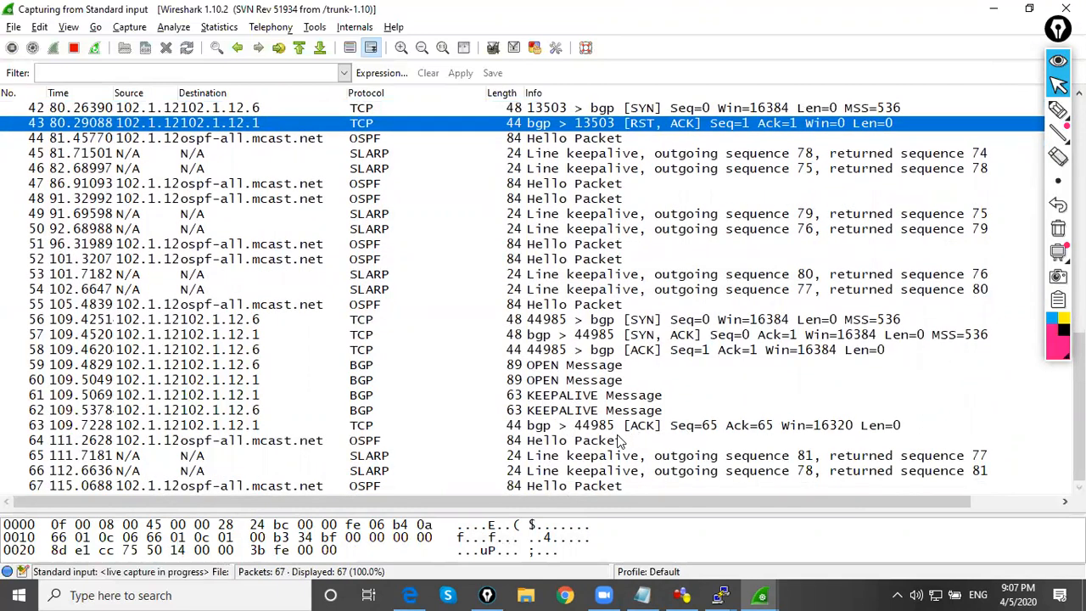
Filter the capture for bgp to view only the BGP messages, and clear the filter again
click(69, 73)
text(bgp)
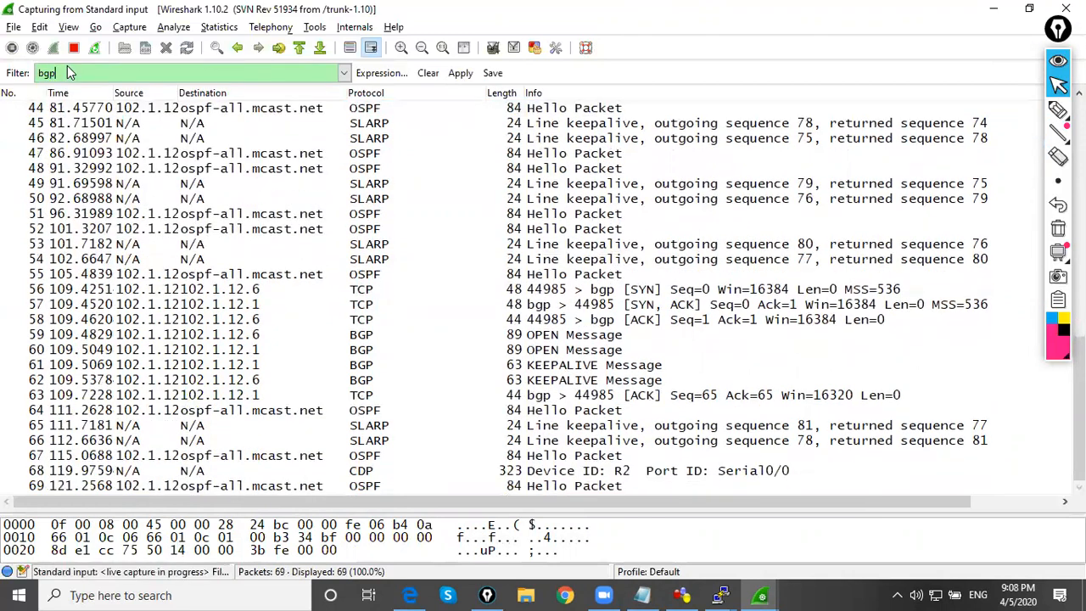
key(Return)
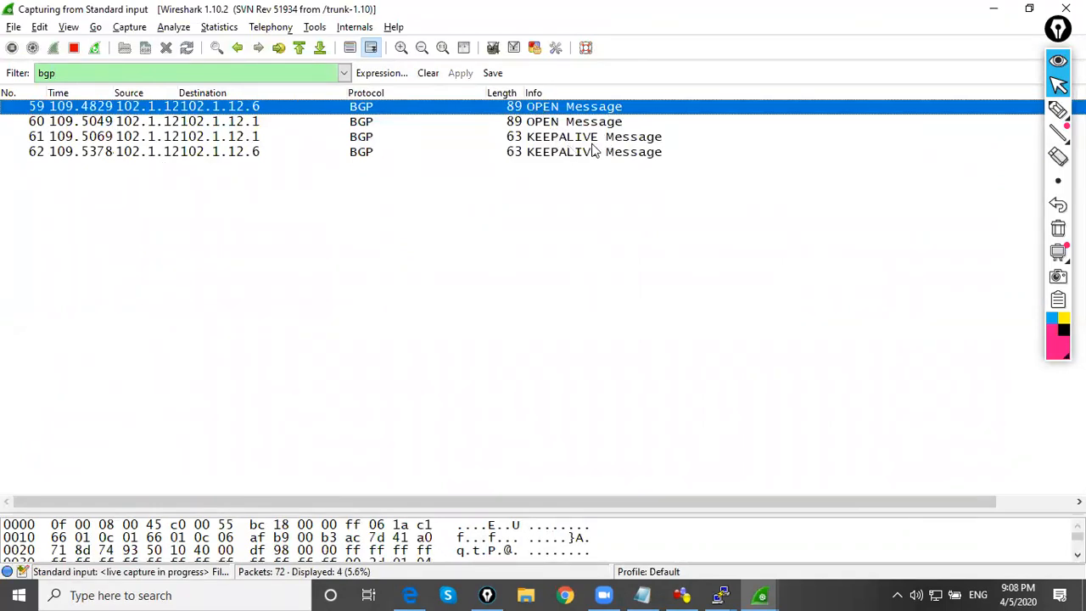
click(263, 72)
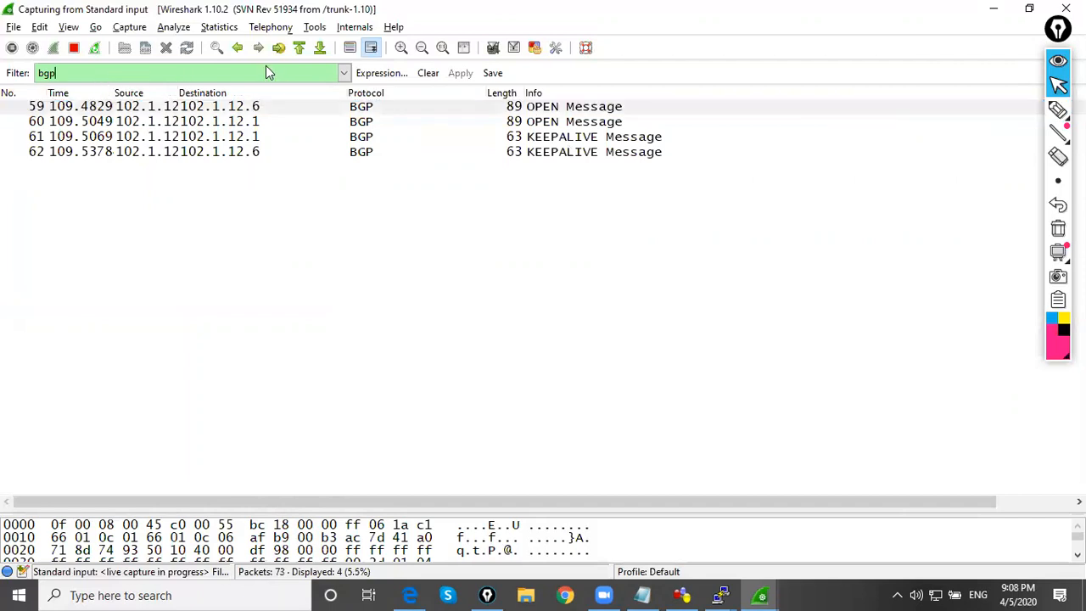
key(BackSpace)
key(BackSpace)
key(BackSpace)
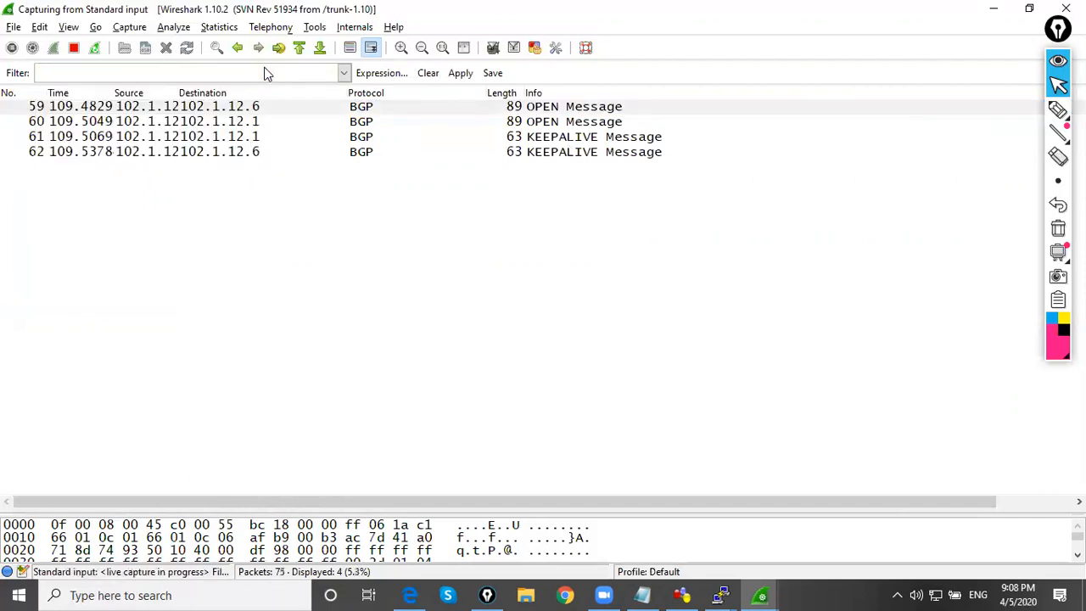
key(Return)
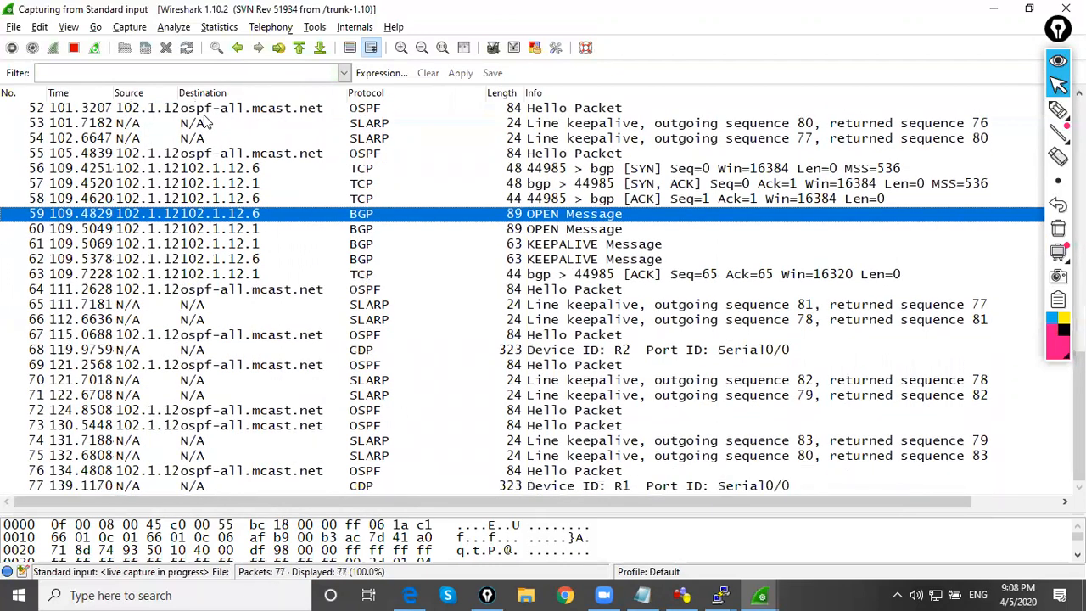
Filter the packet list by bgp and open packet 59, the first OPEN Message, in a maximized separate window
click(104, 73)
text(bgp)
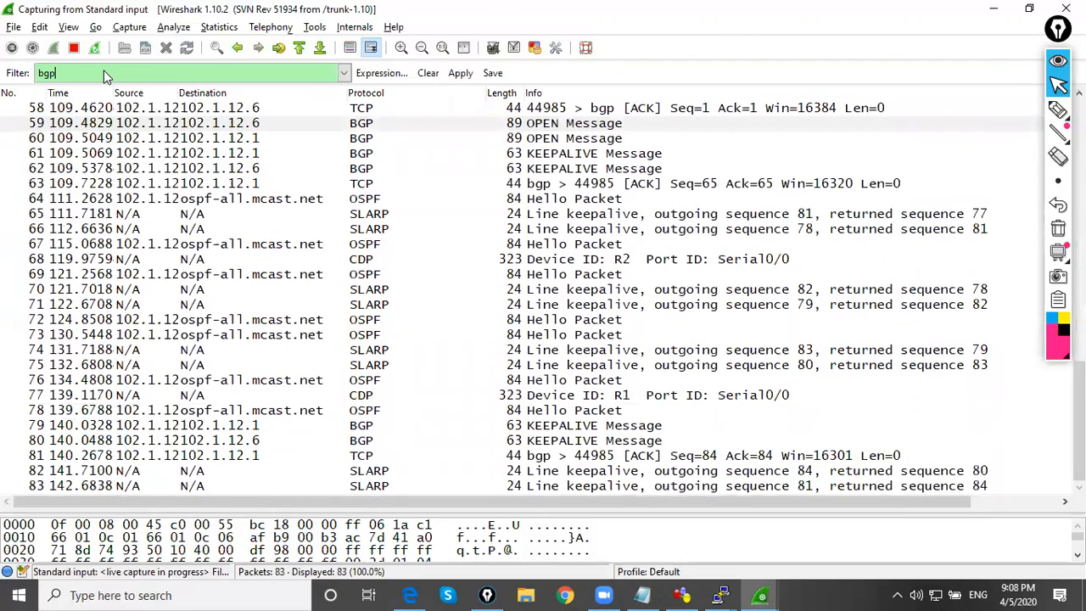
key(Return)
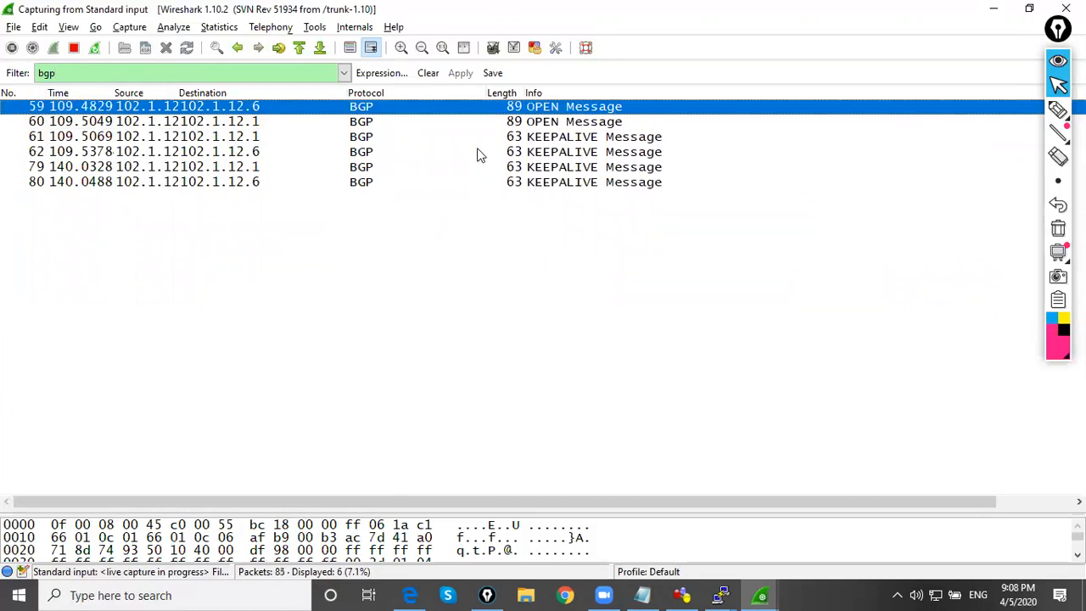
double_click(380, 107)
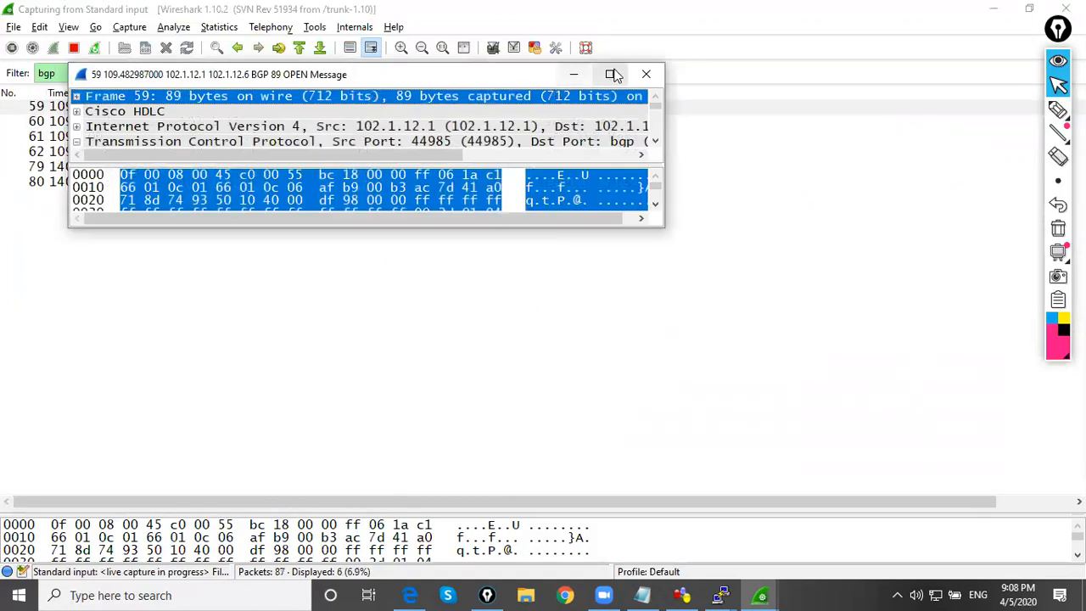
click(611, 74)
Expand packet 59's TCP flags and examine the Transmission Control Protocol header, including the ACK flag and destination port
click(15, 199)
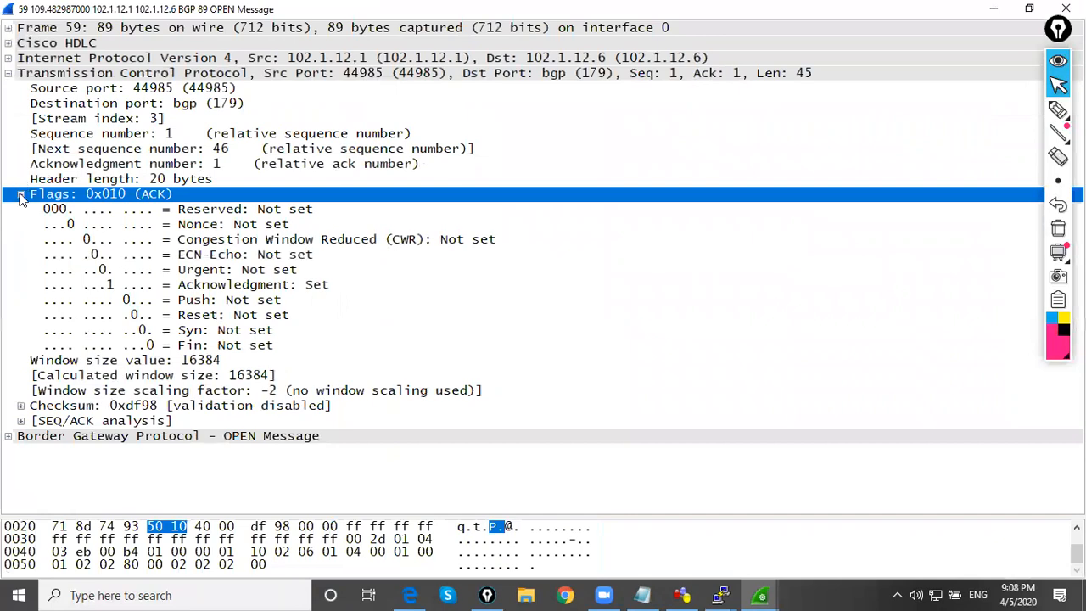
click(8, 77)
click(19, 196)
click(9, 77)
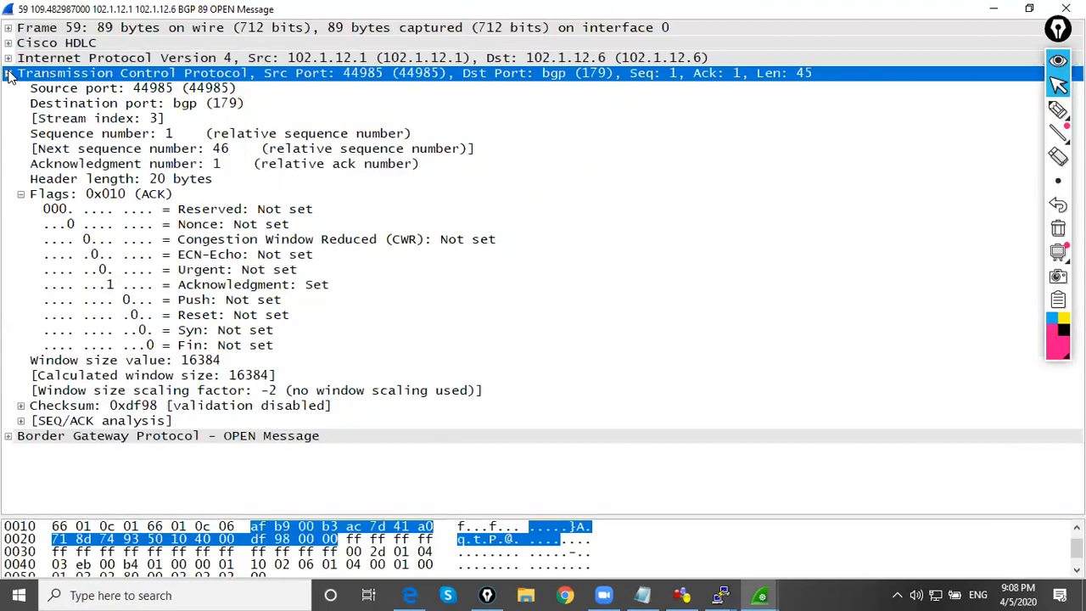
click(12, 438)
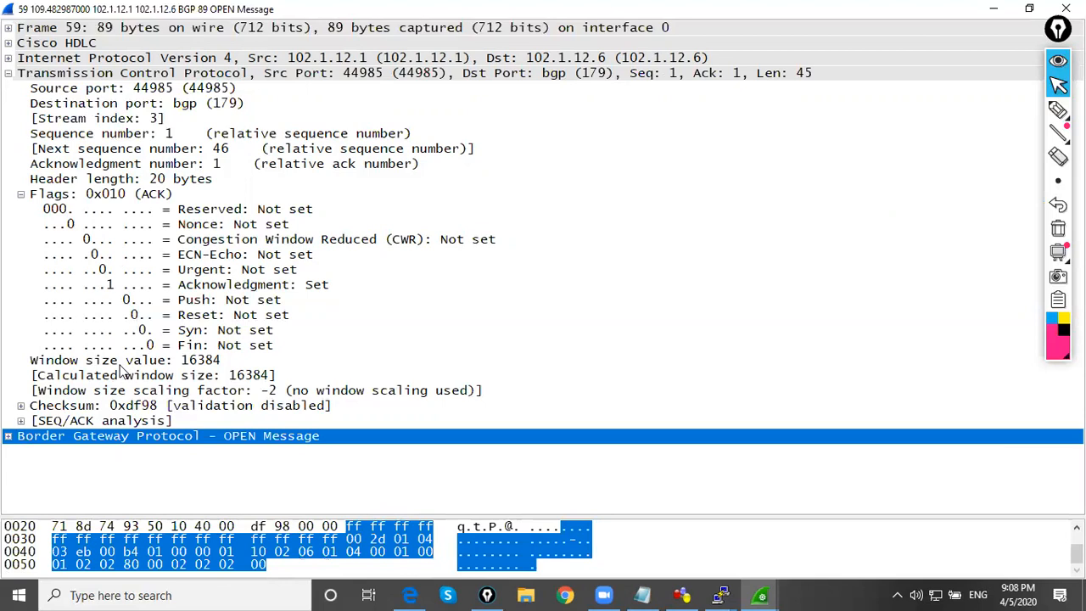
click(12, 76)
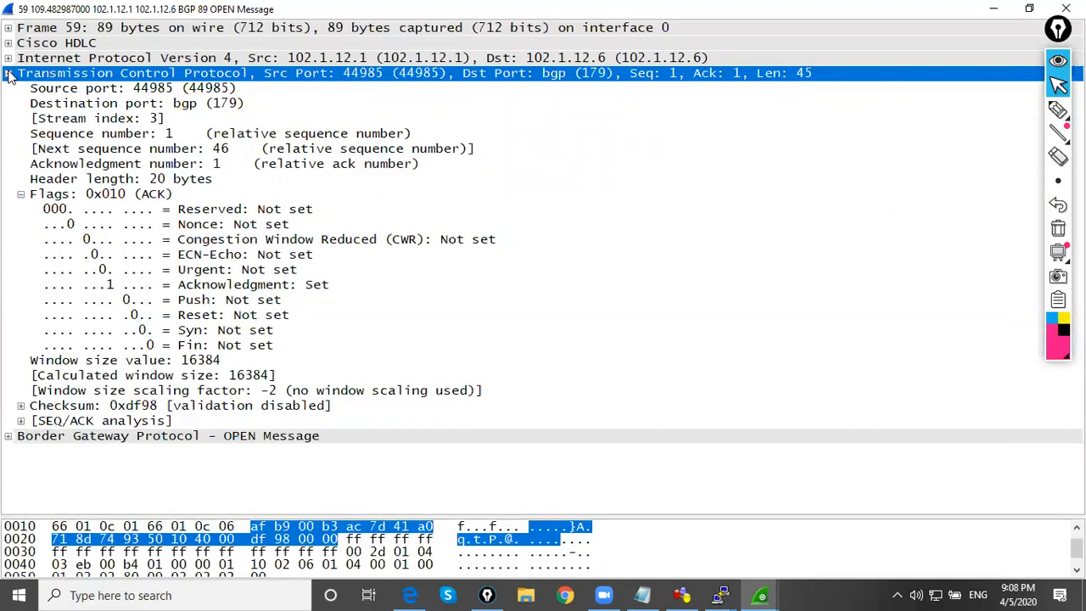
click(21, 199)
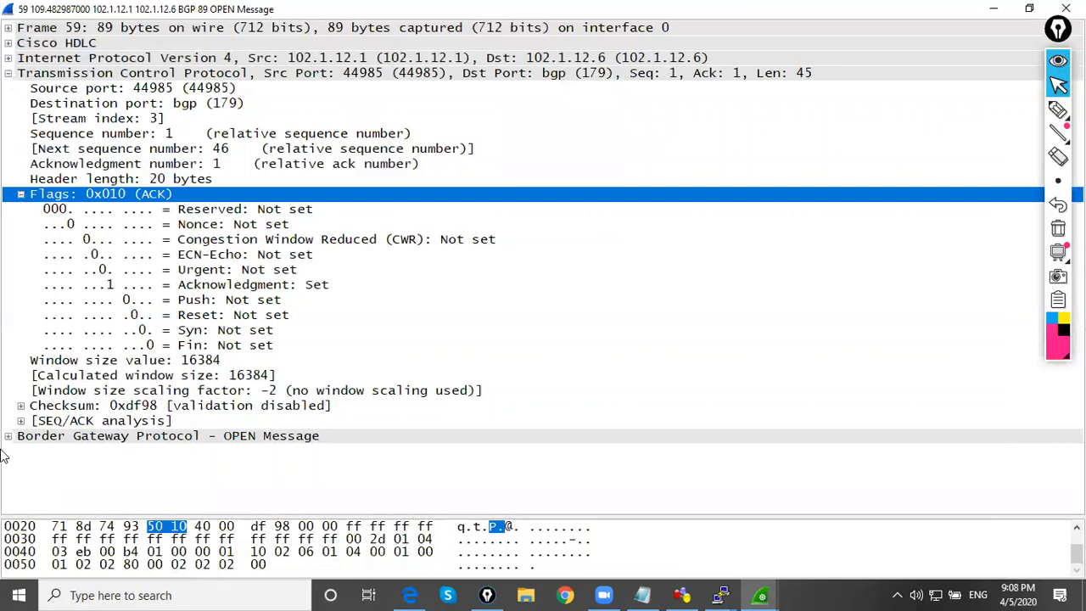
click(219, 78)
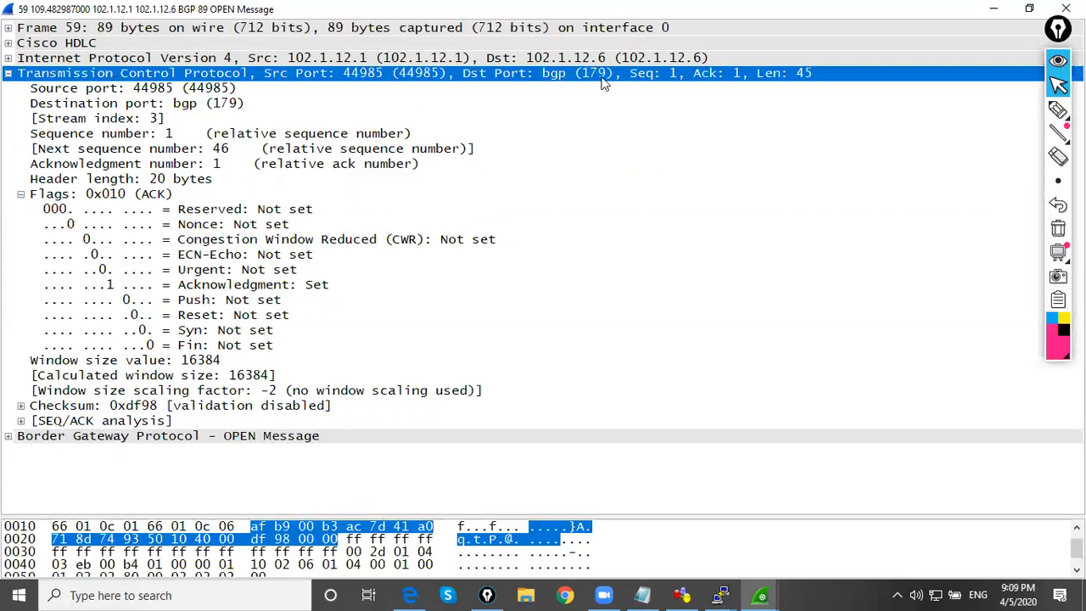
Expand the BGP OPEN Message section and examine its type, version, AS number, hold time and BGP identifier
click(8, 438)
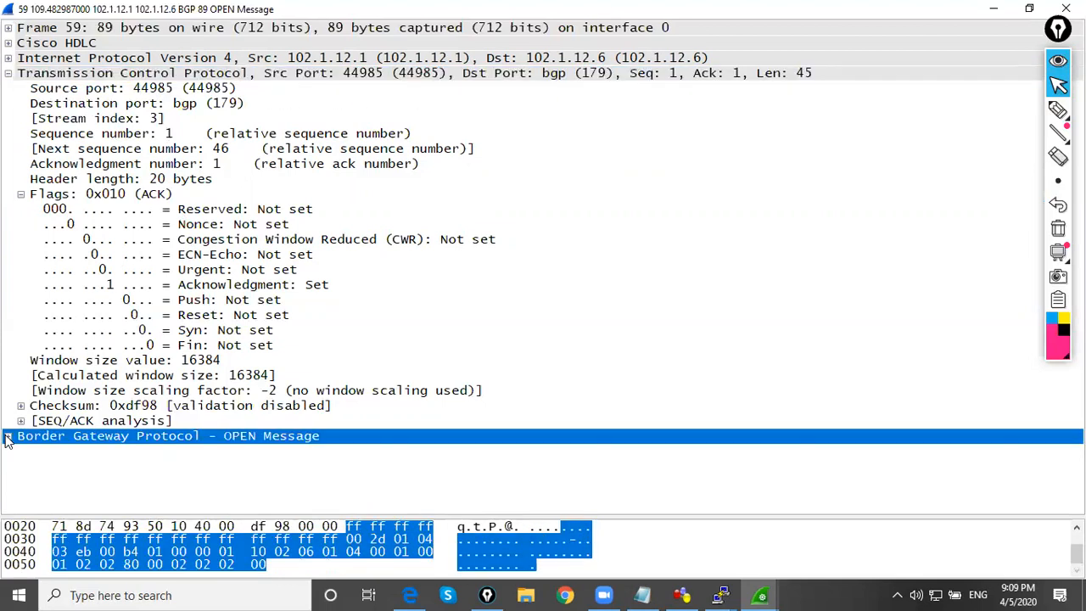
click(8, 438)
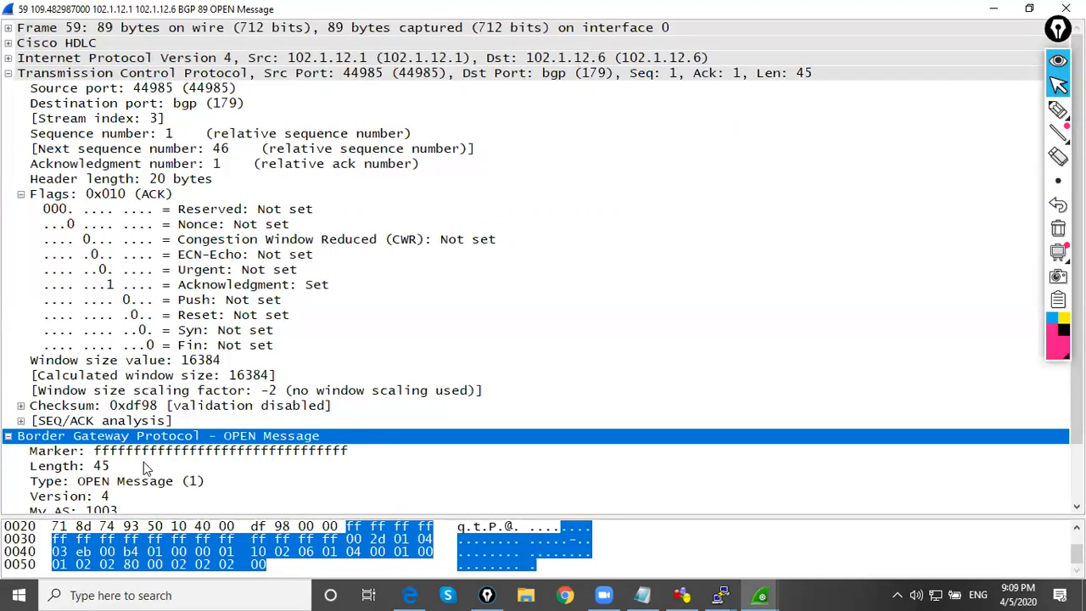
scroll(337, 466, down, 2)
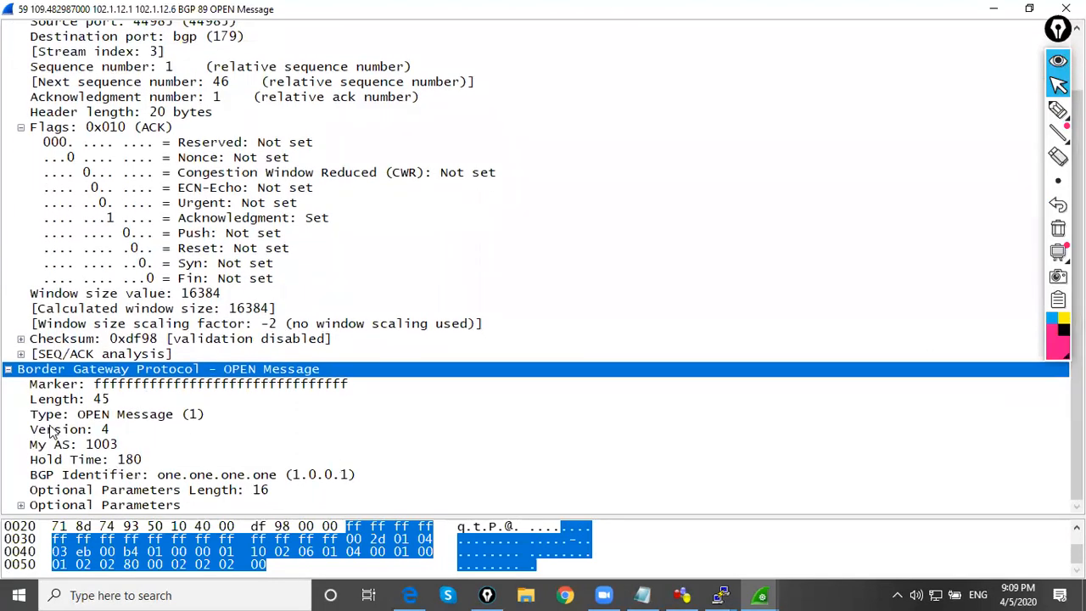
click(123, 417)
click(91, 431)
click(92, 443)
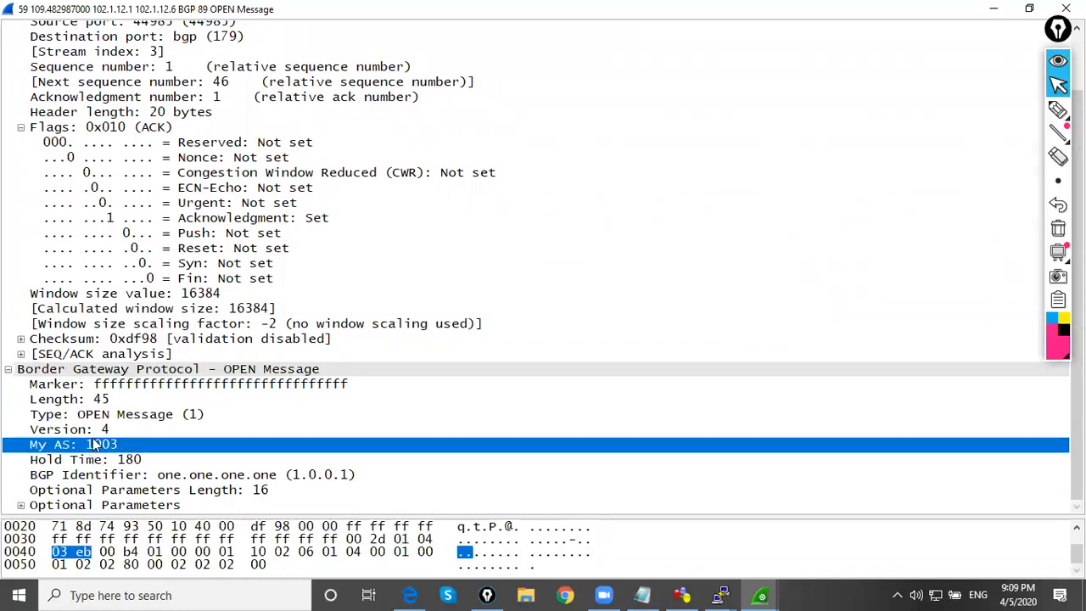
click(121, 464)
click(217, 480)
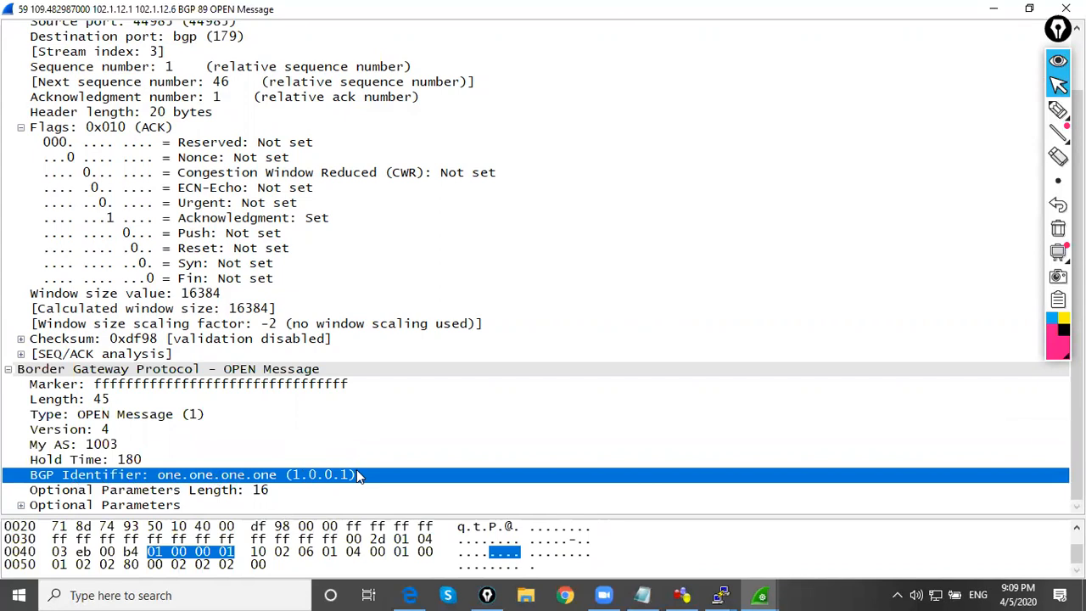
Expand the OPEN message's Optional Parameters, examine the listed capabilities and minimize the packet window
click(26, 506)
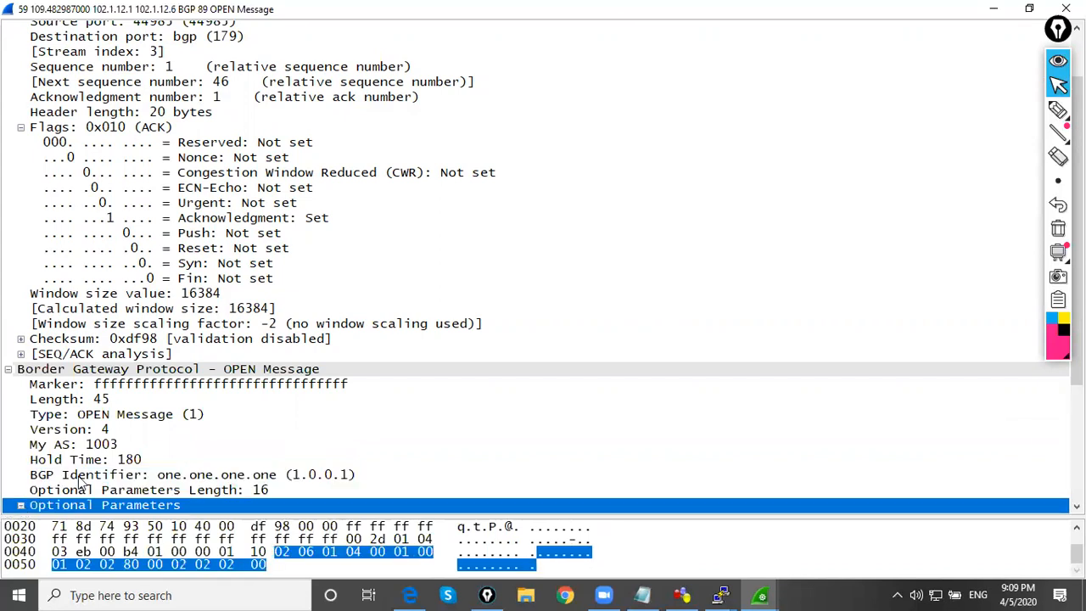
click(1058, 85)
drag(1077, 297, 1077, 415)
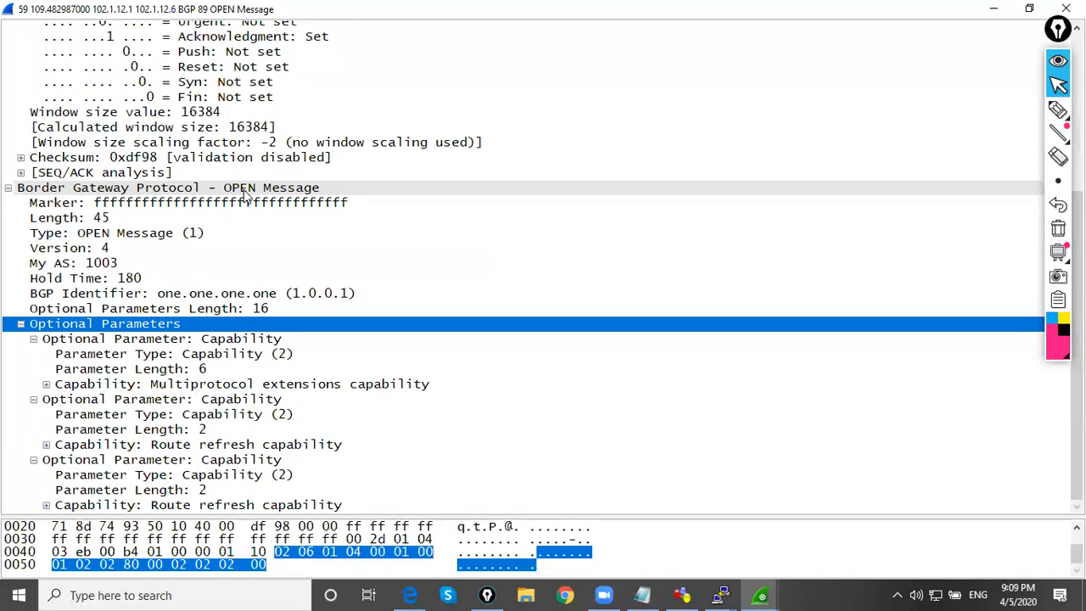
click(1010, 8)
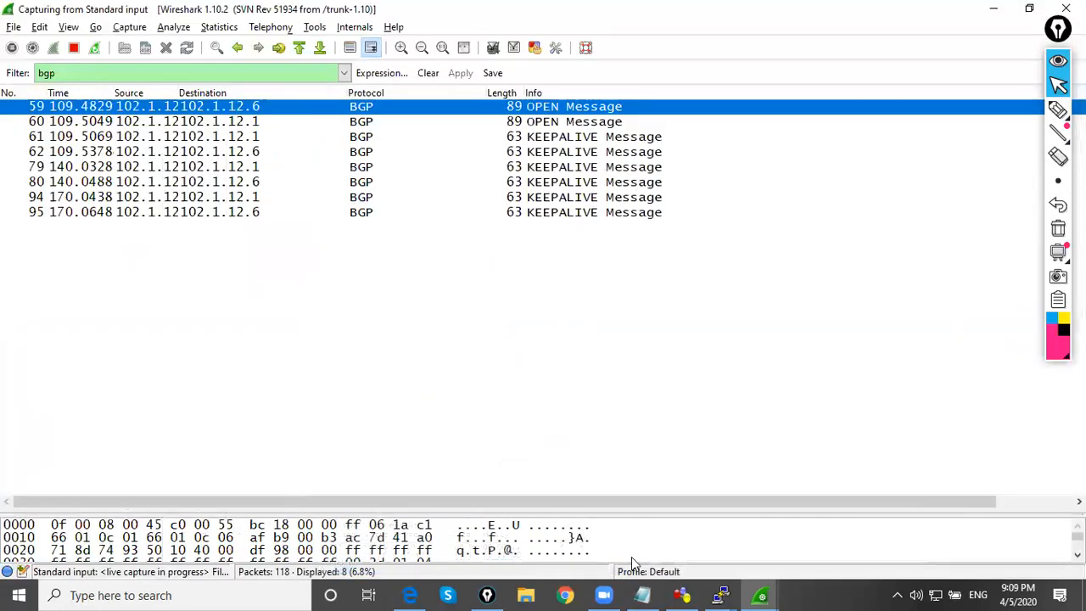
Switch to the GNS3 topology, circle the AS-1003 label and draw check marks on R1 and R3
click(685, 547)
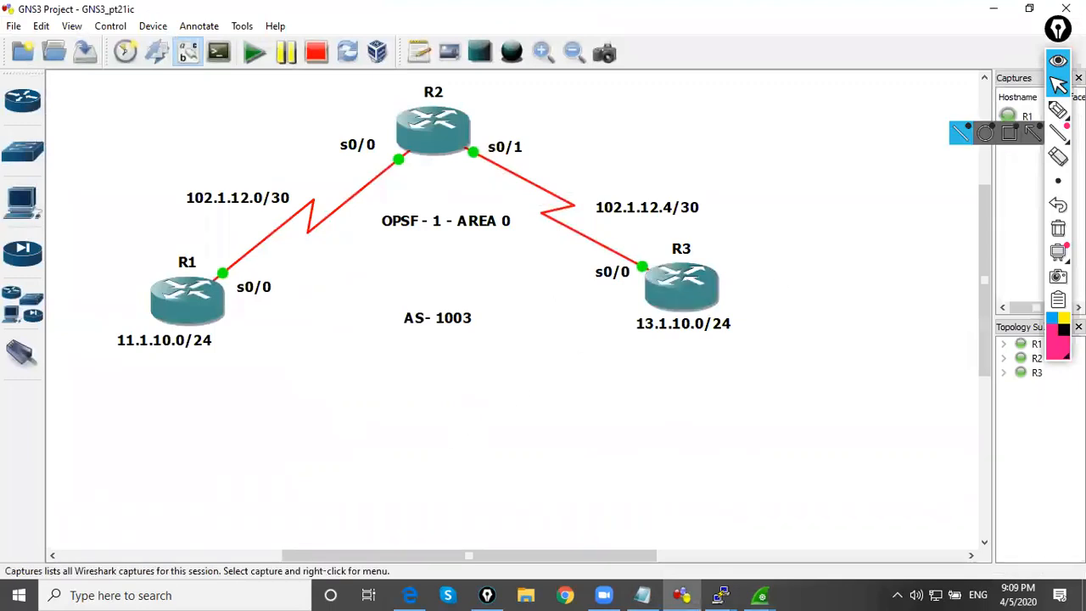
click(1058, 111)
mouse_move(479, 303)
mouse_down()
mouse_move(436, 303)
mouse_move(395, 331)
mouse_move(484, 336)
mouse_move(455, 311)
mouse_up()
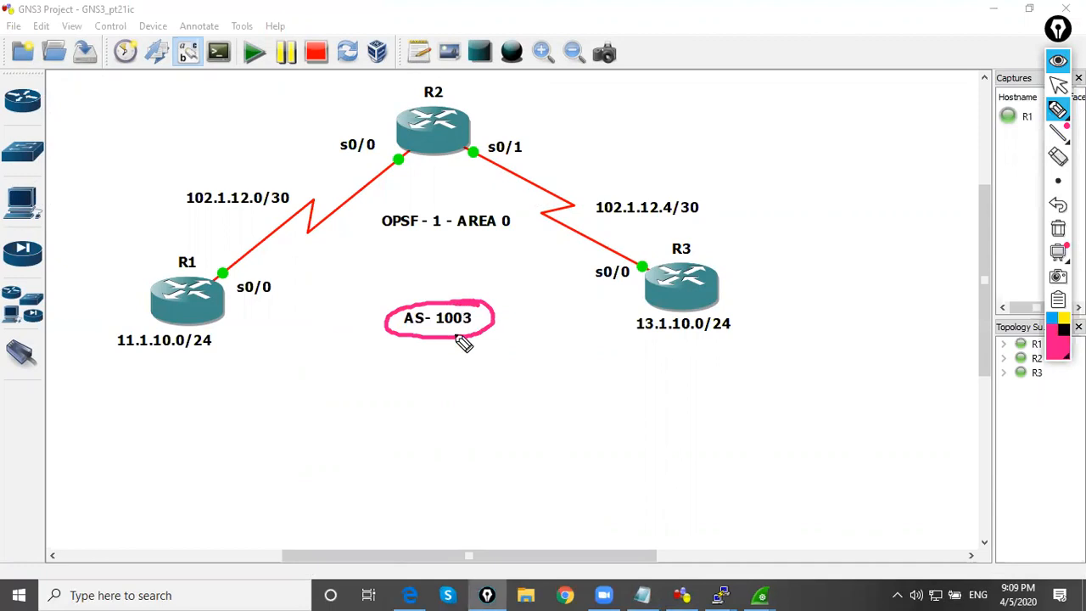
drag(194, 322, 224, 310)
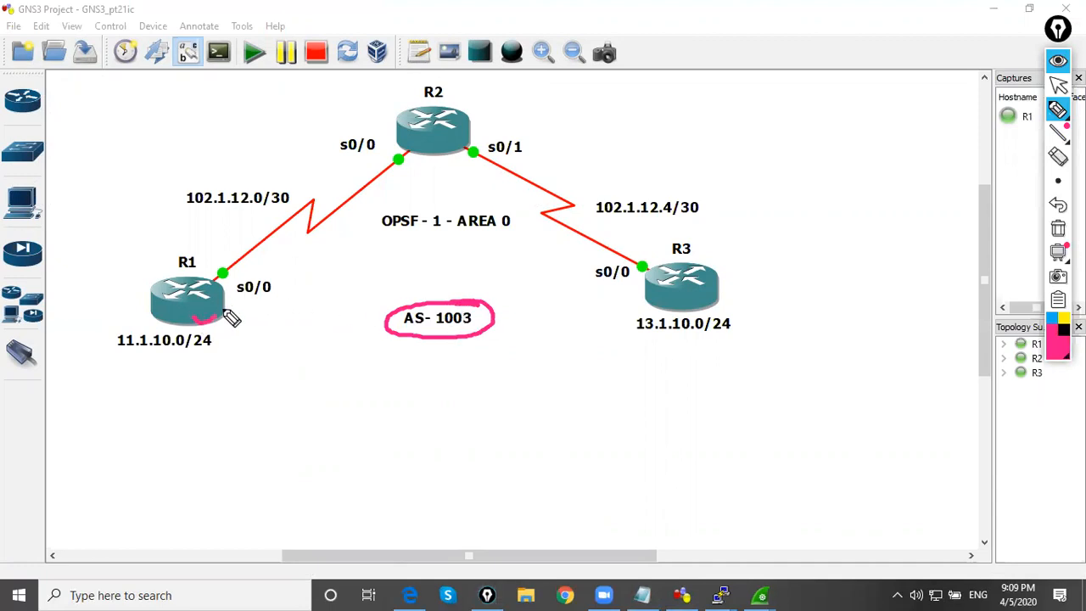
drag(632, 301, 668, 292)
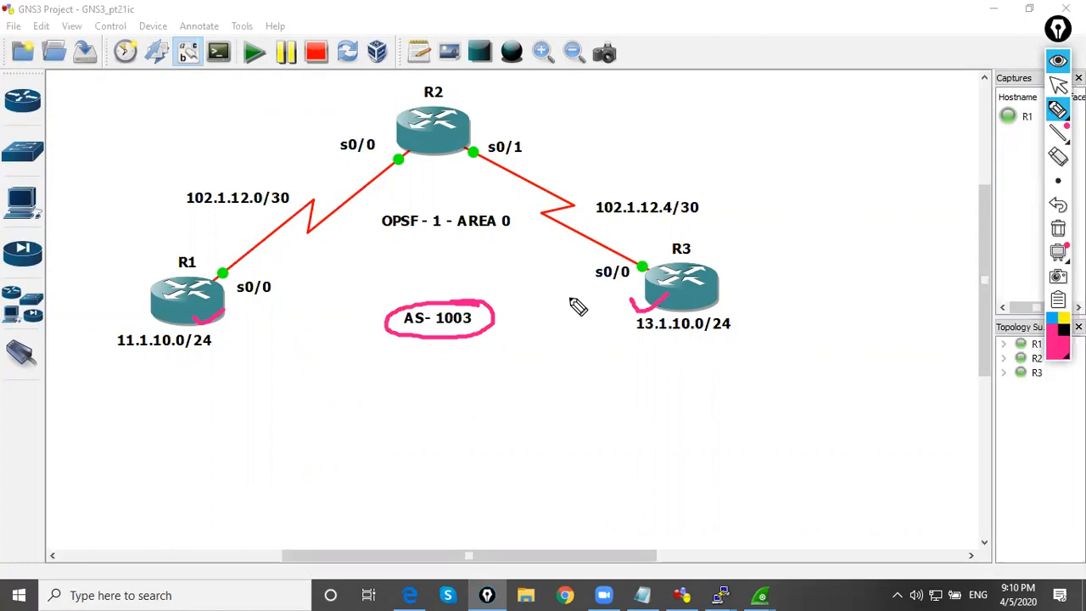
click(1058, 85)
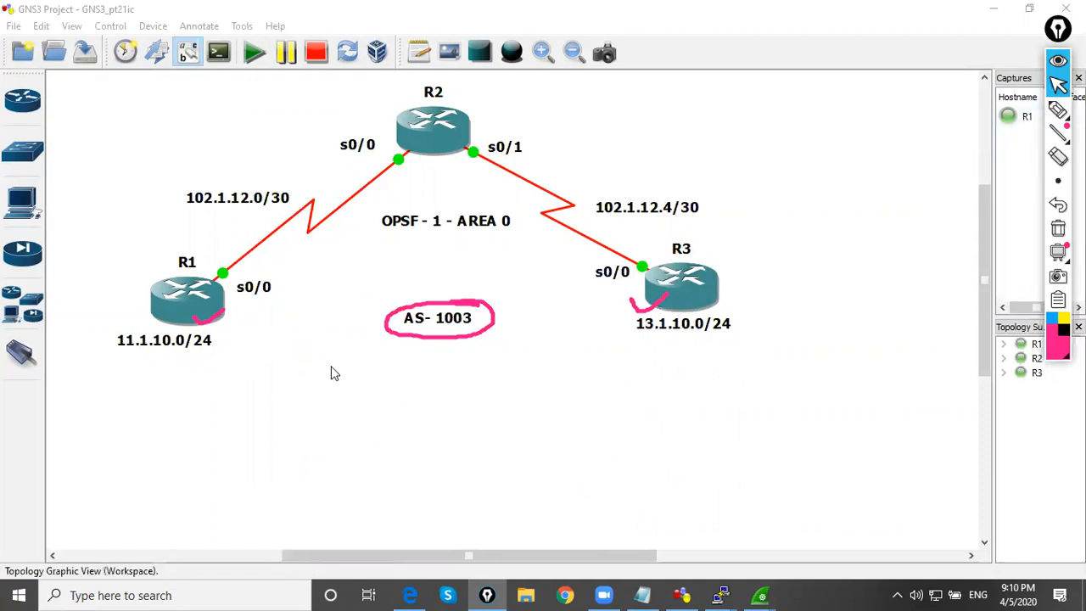
Clear the annotations and move the AS-1003 label, R1, R3 and their 11.1.10.0/24 and 13.1.10.0/24 labels slightly higher in the topology
click(1058, 228)
drag(440, 321, 432, 265)
drag(219, 305, 225, 284)
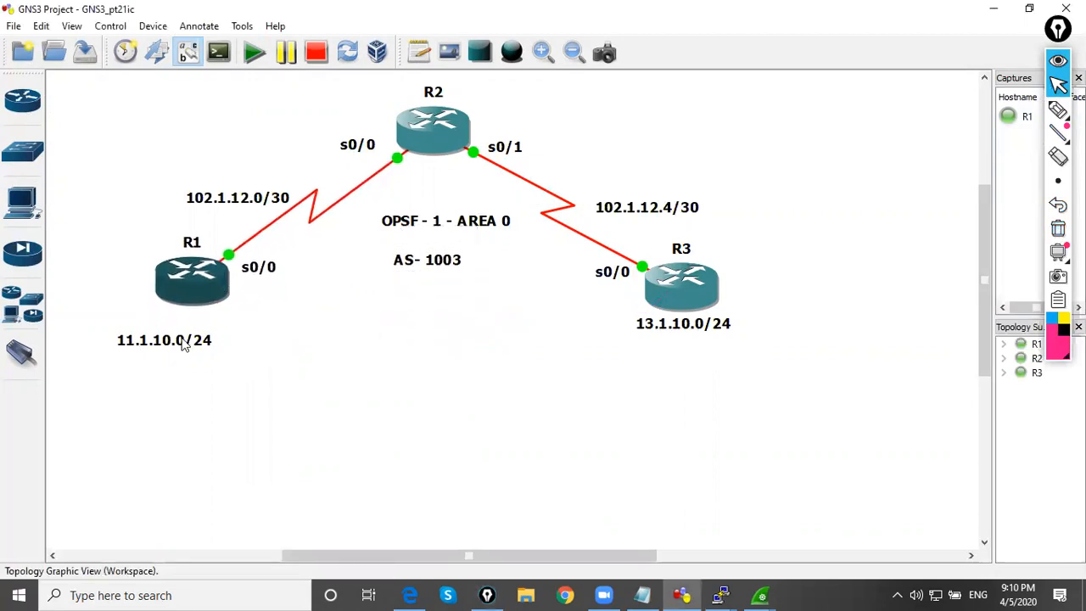
drag(182, 343, 179, 321)
drag(690, 287, 675, 277)
drag(678, 336, 690, 322)
drag(673, 281, 688, 323)
click(645, 386)
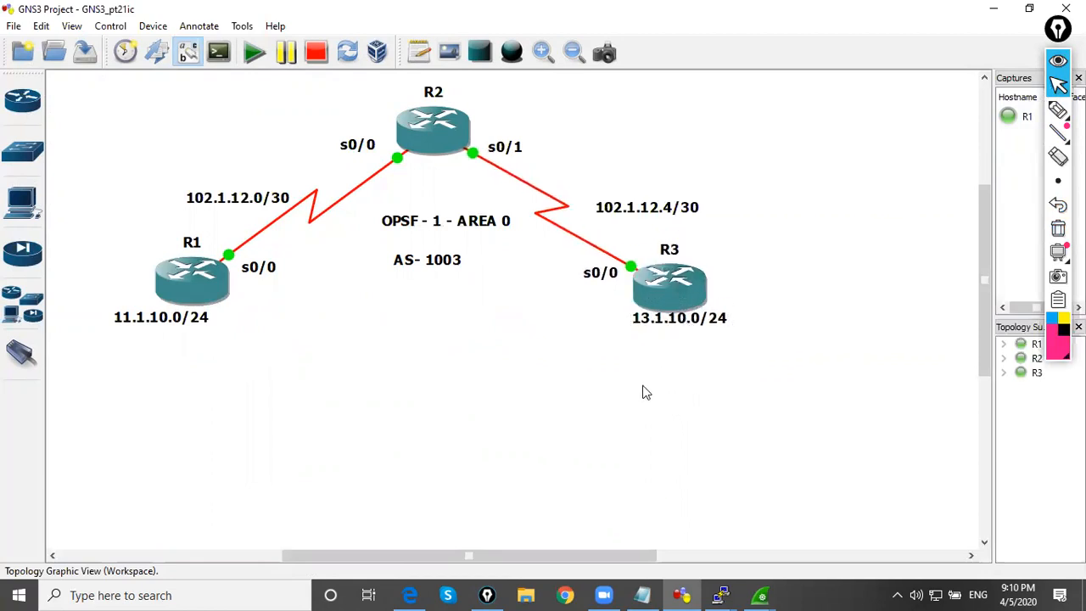
Write IDLE in pink below the AS-1003 label, draw an arrow from R1 toward it and write TCP above it
click(1059, 109)
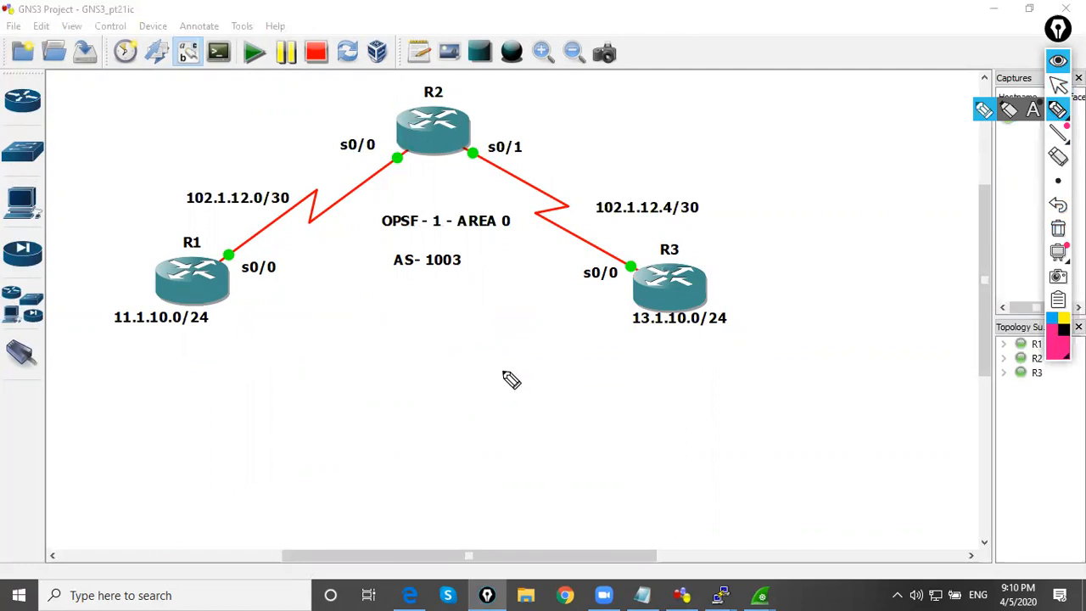
mouse_move(381, 301)
mouse_down()
mouse_move(428, 302)
mouse_move(406, 325)
mouse_move(458, 314)
mouse_move(481, 324)
mouse_move(493, 308)
mouse_move(507, 320)
mouse_up()
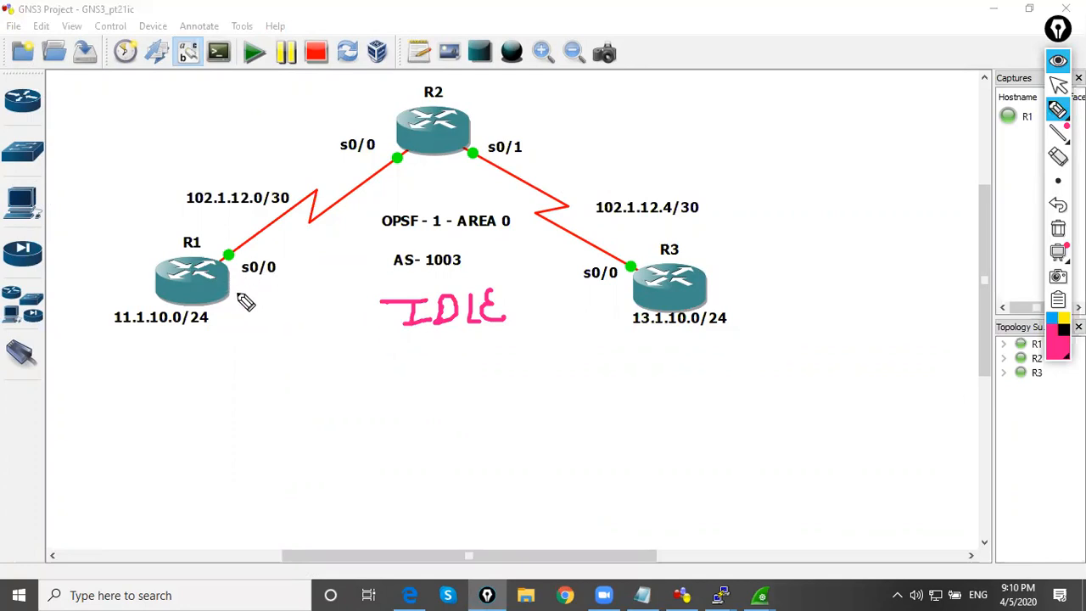
mouse_move(236, 294)
mouse_down()
mouse_move(264, 308)
mouse_move(342, 309)
mouse_move(332, 304)
mouse_move(335, 321)
mouse_up()
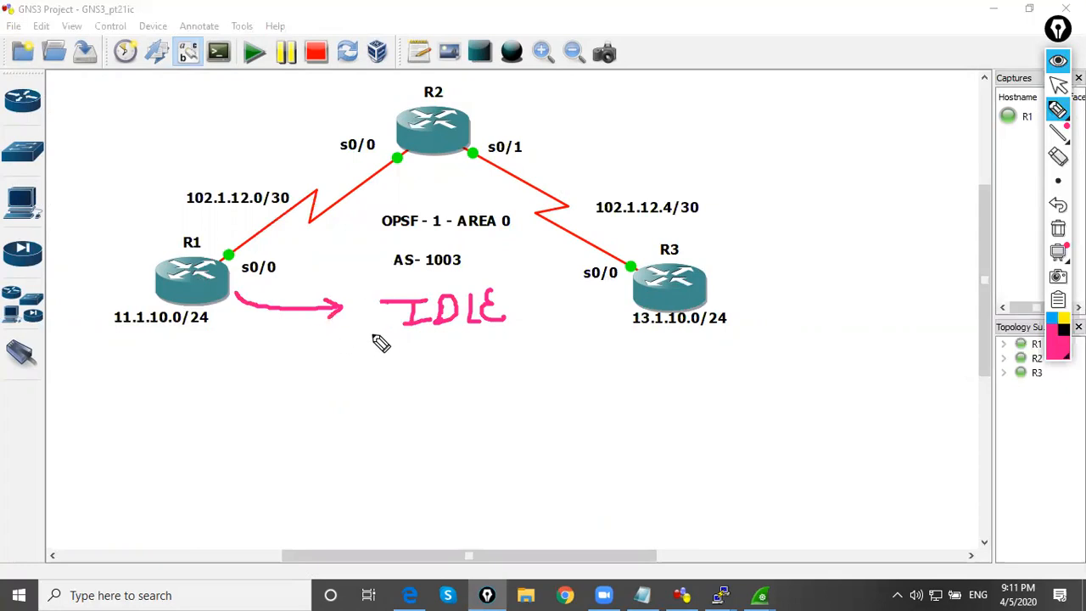
drag(411, 271, 445, 268)
mouse_move(426, 269)
mouse_down()
mouse_move(424, 281)
mouse_move(460, 274)
mouse_up()
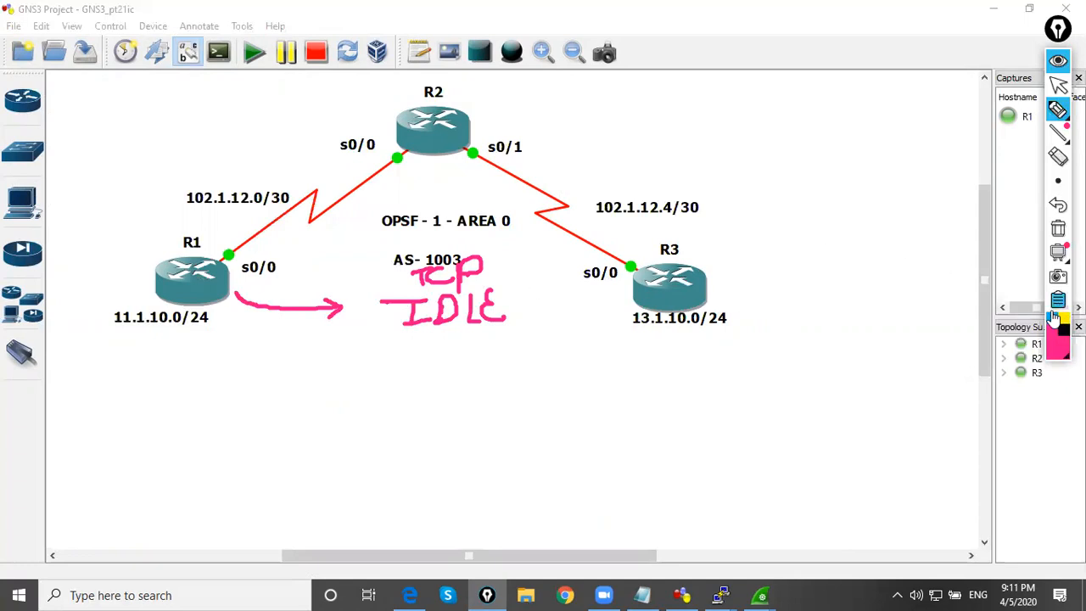
Write Connect in orange below IDLE and note the bracketed handshake SYN, ACK/SYN, ACK beside the R2–R3 link
click(1008, 304)
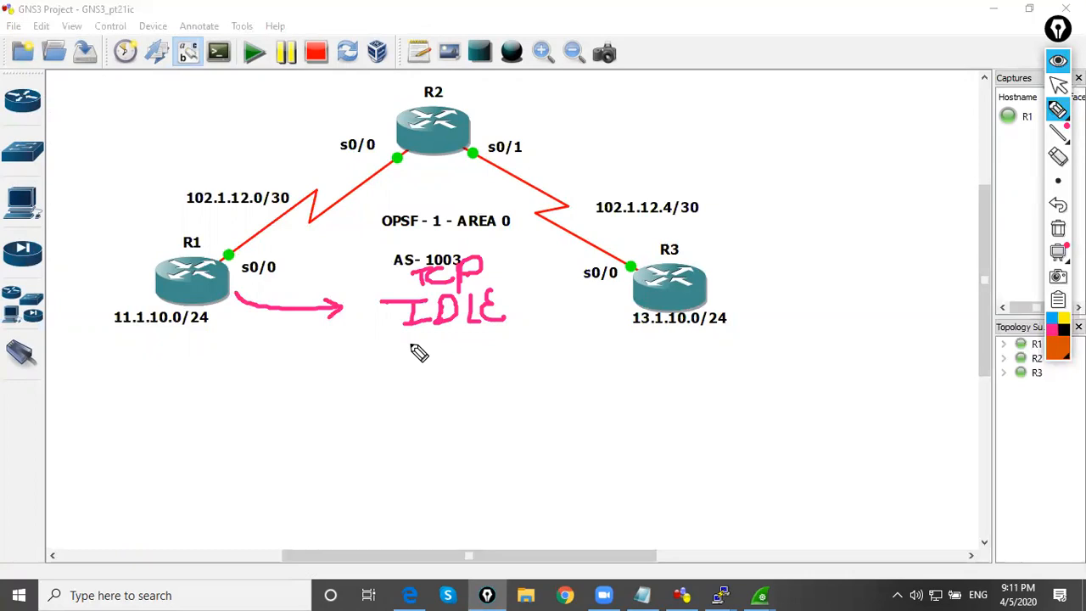
mouse_move(420, 337)
mouse_down()
mouse_move(395, 348)
mouse_move(464, 369)
mouse_move(527, 368)
mouse_move(531, 357)
mouse_move(539, 381)
mouse_up()
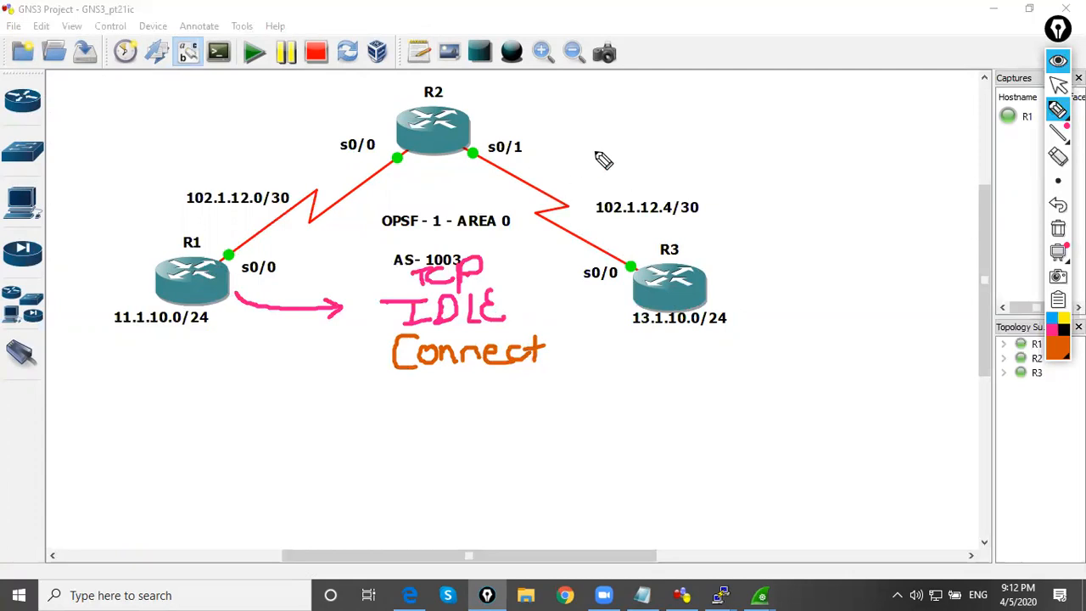
mouse_move(643, 110)
mouse_down()
mouse_move(615, 142)
mouse_move(661, 129)
mouse_move(658, 146)
mouse_move(696, 100)
mouse_up()
mouse_move(609, 158)
mouse_down()
mouse_move(601, 185)
mouse_move(619, 171)
mouse_up()
mouse_move(638, 163)
mouse_down()
mouse_move(630, 179)
mouse_move(647, 185)
mouse_up()
mouse_move(664, 159)
mouse_down()
mouse_move(672, 185)
mouse_move(724, 167)
mouse_up()
mouse_move(732, 147)
mouse_down()
mouse_move(720, 183)
mouse_move(751, 146)
mouse_move(774, 143)
mouse_up()
drag(689, 190, 682, 221)
mouse_move(690, 190)
mouse_down()
mouse_move(699, 217)
mouse_move(711, 217)
mouse_up()
mouse_move(723, 192)
mouse_down()
mouse_move(721, 223)
mouse_move(726, 208)
mouse_up()
drag(728, 207, 742, 221)
mouse_move(727, 84)
mouse_down()
mouse_move(786, 161)
mouse_move(731, 225)
mouse_up()
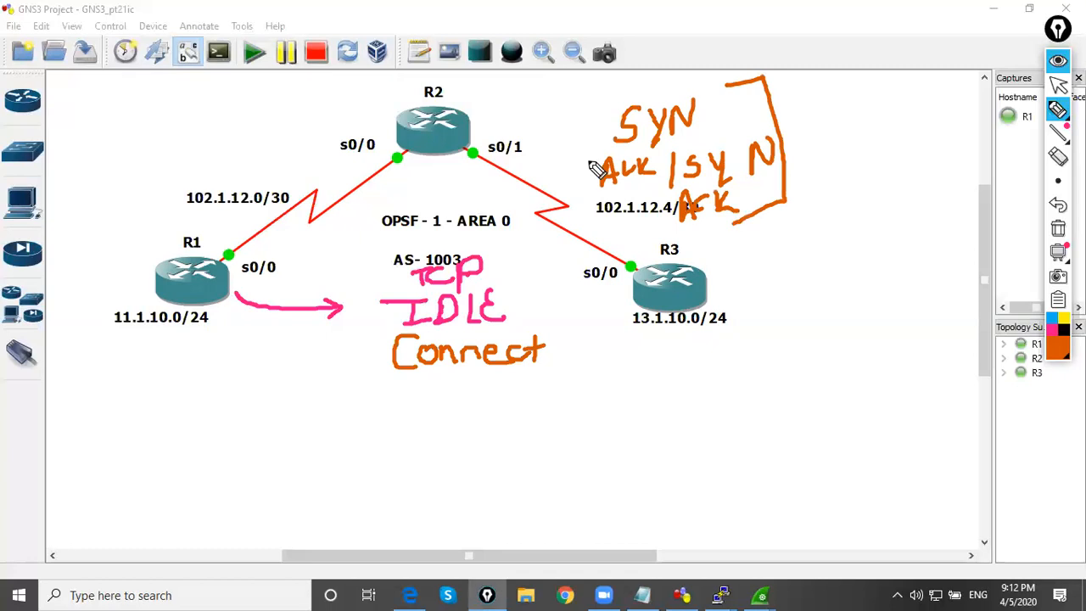
drag(594, 119, 628, 224)
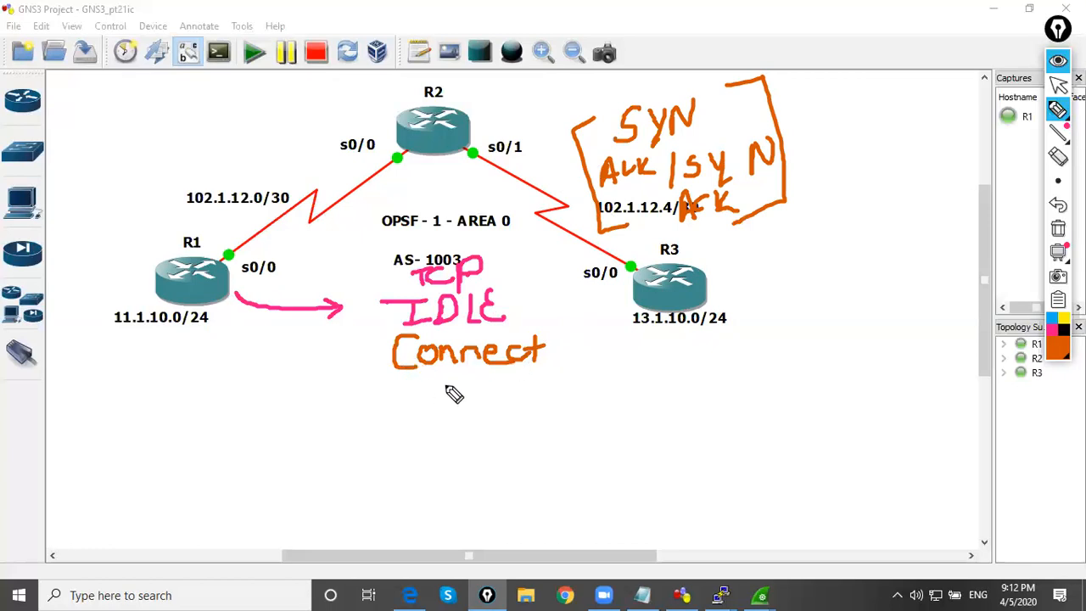
Write the Open sent state below Connect and draw orange check marks at R1 and R3
mouse_move(391, 395)
mouse_down()
mouse_move(395, 419)
mouse_move(400, 402)
mouse_move(416, 411)
mouse_move(400, 427)
mouse_move(462, 399)
mouse_move(481, 413)
mouse_move(537, 413)
mouse_move(590, 391)
mouse_up()
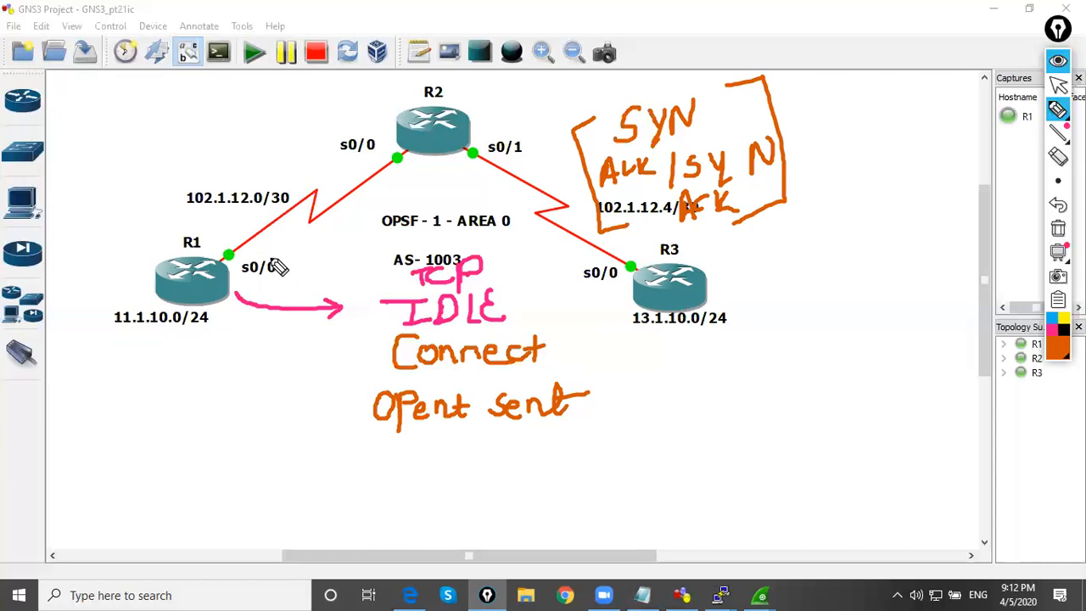
mouse_move(214, 255)
mouse_down()
mouse_move(224, 263)
mouse_move(253, 241)
mouse_up()
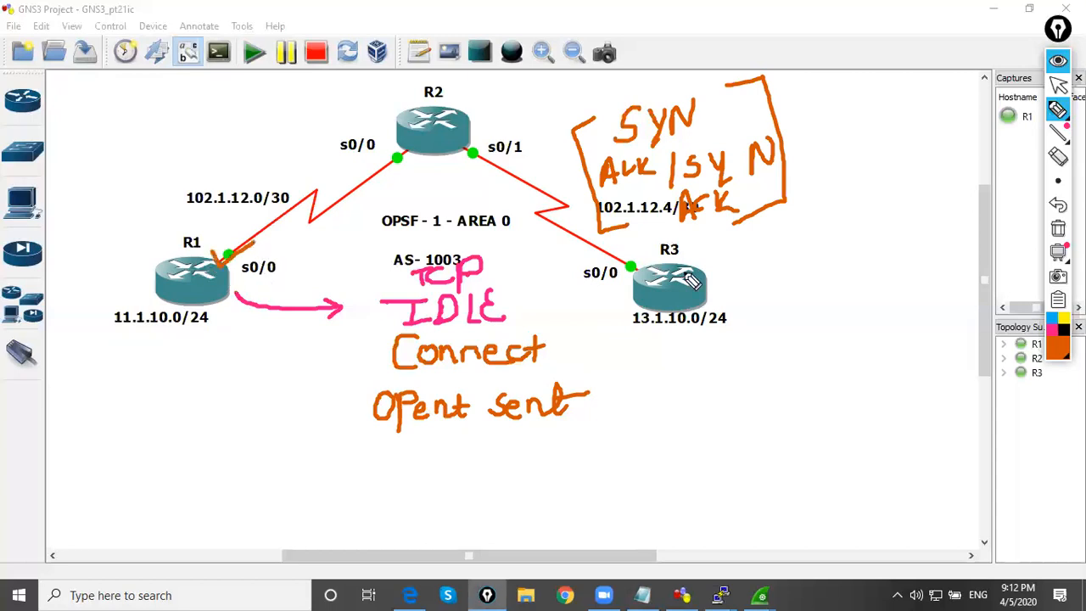
drag(624, 269, 642, 254)
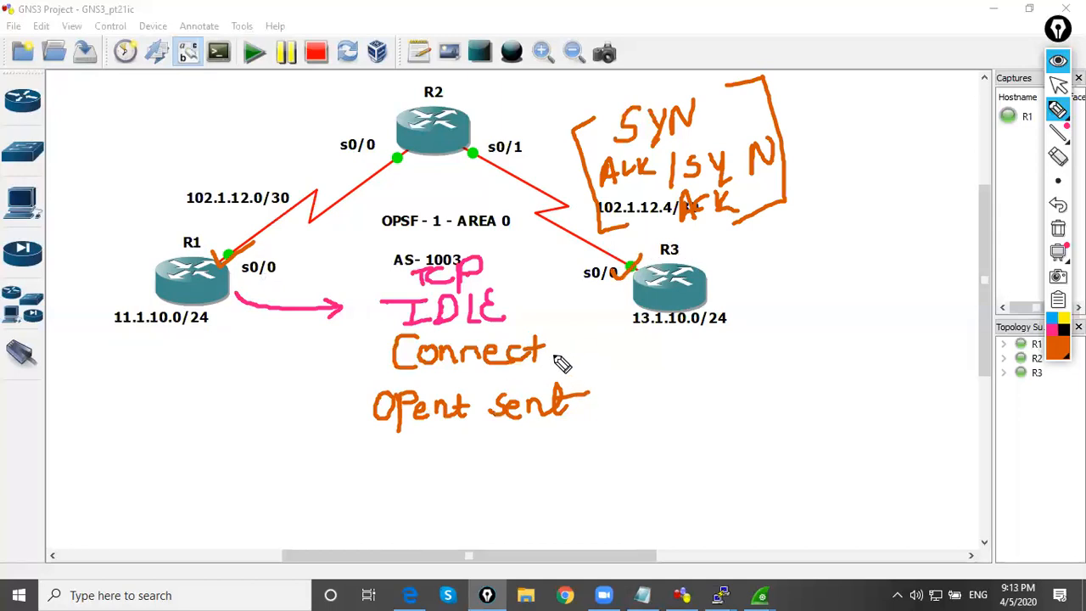
Branch from Connect with a crossed line to a handwritten Active state and a check-marked arrow to Open sent
mouse_move(554, 349)
mouse_down()
mouse_move(626, 347)
mouse_move(635, 362)
mouse_move(650, 347)
mouse_move(690, 384)
mouse_move(684, 375)
mouse_up()
mouse_move(713, 363)
mouse_down()
mouse_move(698, 371)
mouse_move(785, 377)
mouse_up()
mouse_move(371, 350)
mouse_down()
mouse_move(305, 415)
mouse_move(353, 418)
mouse_up()
drag(336, 408, 338, 426)
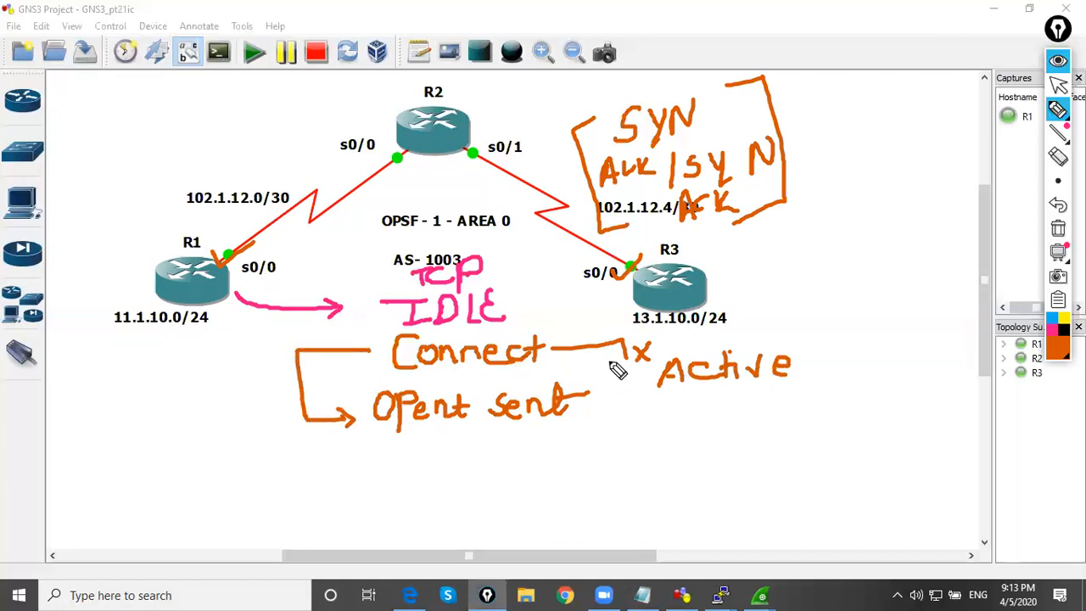
drag(278, 381, 318, 371)
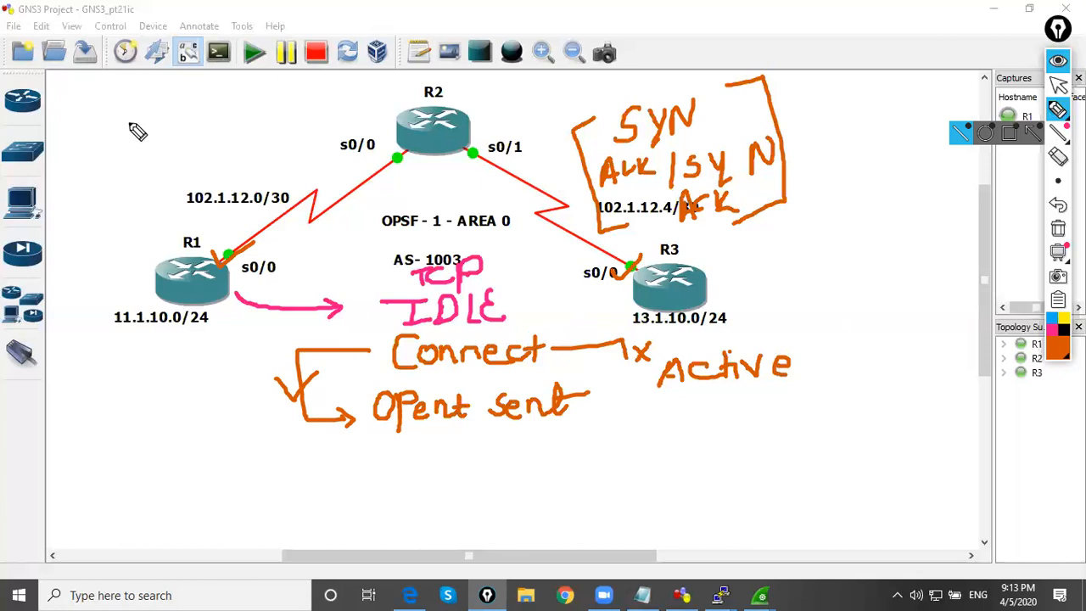
Write the hello and hold timers above R1 as H→60 and Ho→180sec
mouse_move(75, 125)
mouse_down()
mouse_move(75, 154)
mouse_move(154, 105)
mouse_move(149, 97)
mouse_up()
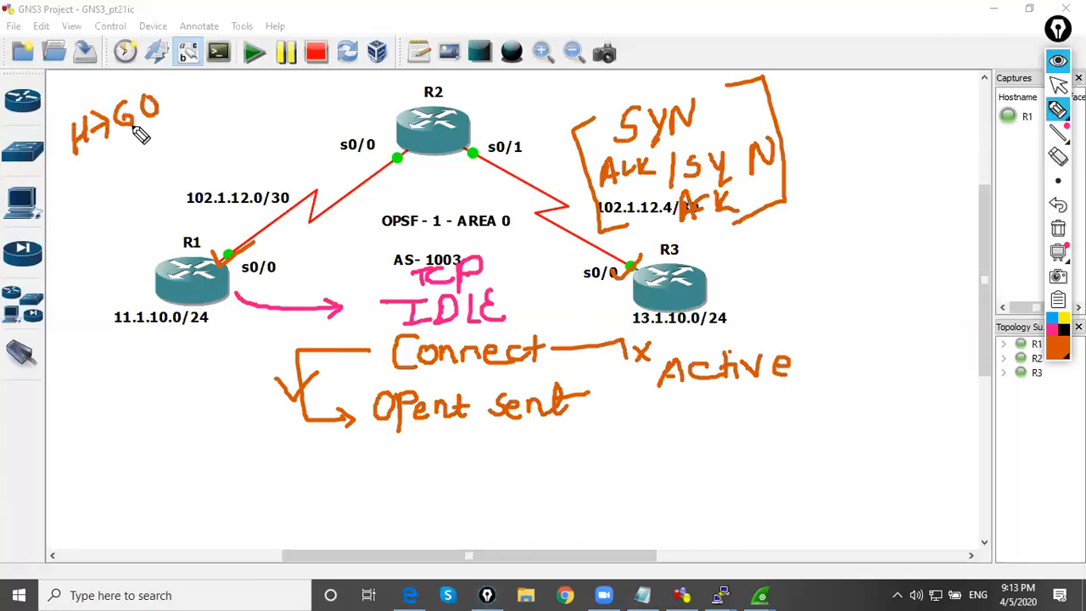
mouse_move(96, 161)
mouse_down()
mouse_move(95, 185)
mouse_move(112, 171)
mouse_up()
mouse_move(110, 151)
mouse_down()
mouse_move(112, 185)
mouse_move(140, 159)
mouse_move(117, 175)
mouse_up()
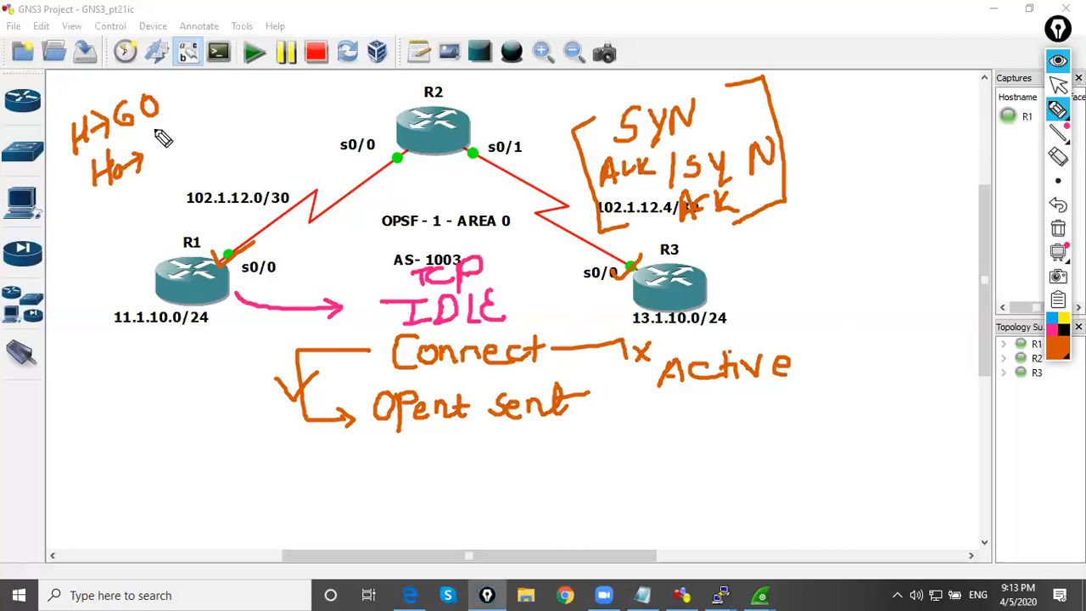
mouse_move(166, 134)
mouse_down()
mouse_move(167, 161)
mouse_move(192, 128)
mouse_move(211, 135)
mouse_up()
drag(224, 126, 252, 116)
drag(170, 131, 180, 136)
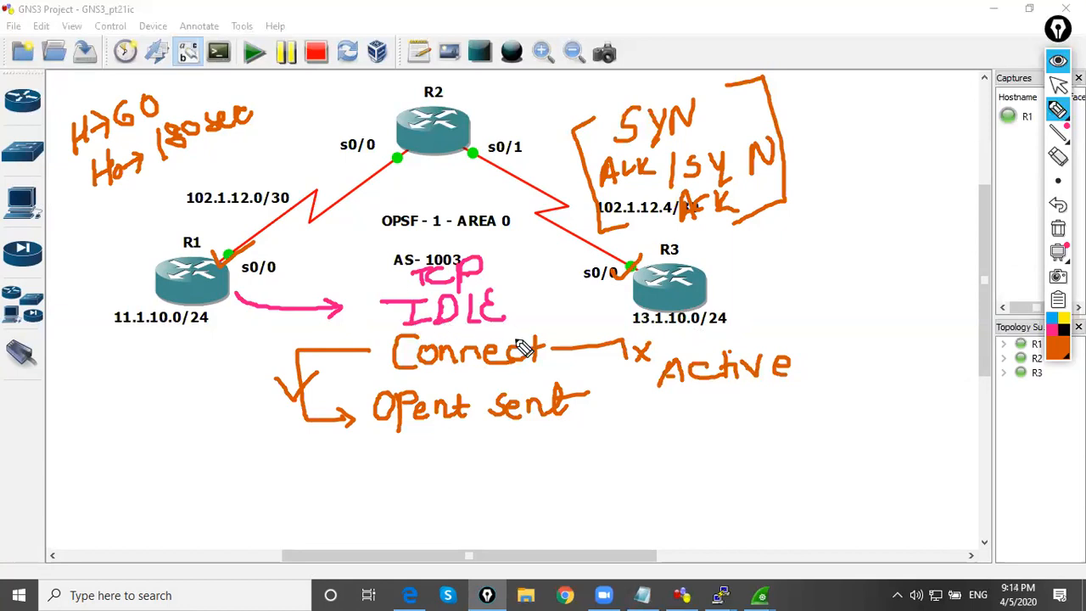
Draw a curved return arrow over Active, draw an arrow from below it and write Open confirm under Open sent
mouse_move(826, 361)
mouse_down()
mouse_move(820, 333)
mouse_move(634, 315)
mouse_up()
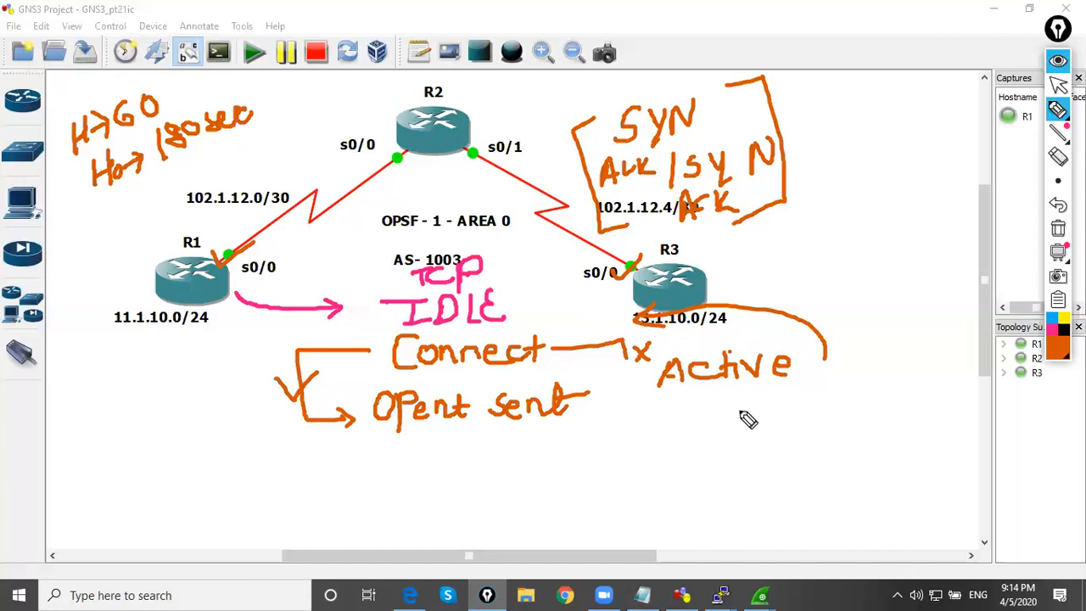
mouse_move(675, 414)
mouse_down()
mouse_move(677, 450)
mouse_move(592, 451)
mouse_move(614, 463)
mouse_up()
mouse_move(305, 459)
mouse_down()
mouse_move(330, 488)
mouse_move(353, 472)
mouse_move(364, 483)
mouse_move(450, 476)
mouse_move(466, 453)
mouse_move(524, 455)
mouse_up()
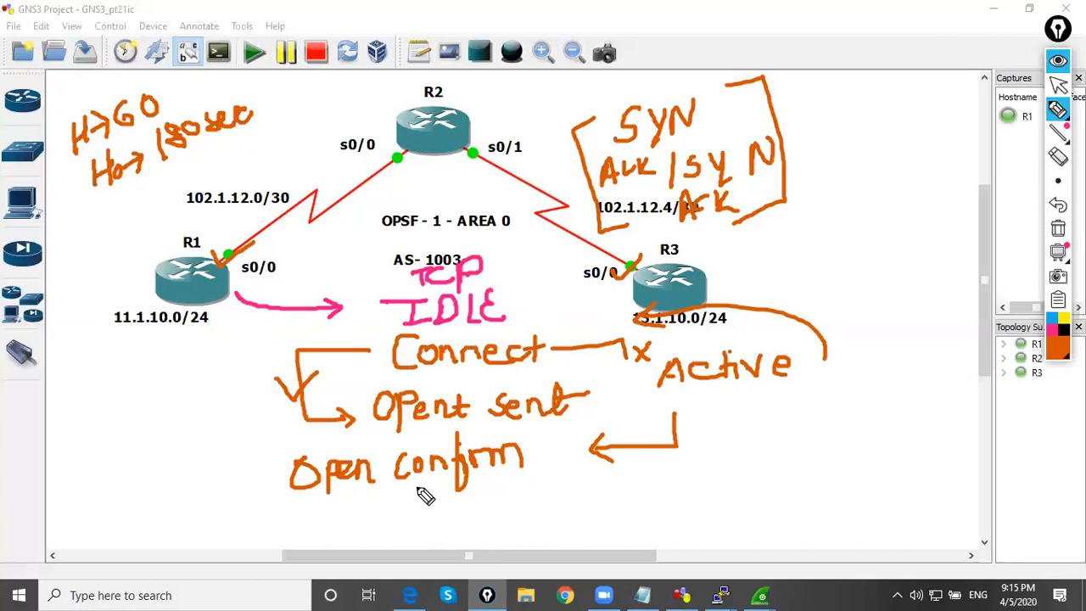
Draw an arrow from Open confirm back to IDLE, write Establish underneath and sketch a short network stub beside R3
mouse_move(257, 472)
mouse_down()
mouse_move(250, 389)
mouse_move(332, 311)
mouse_move(346, 320)
mouse_up()
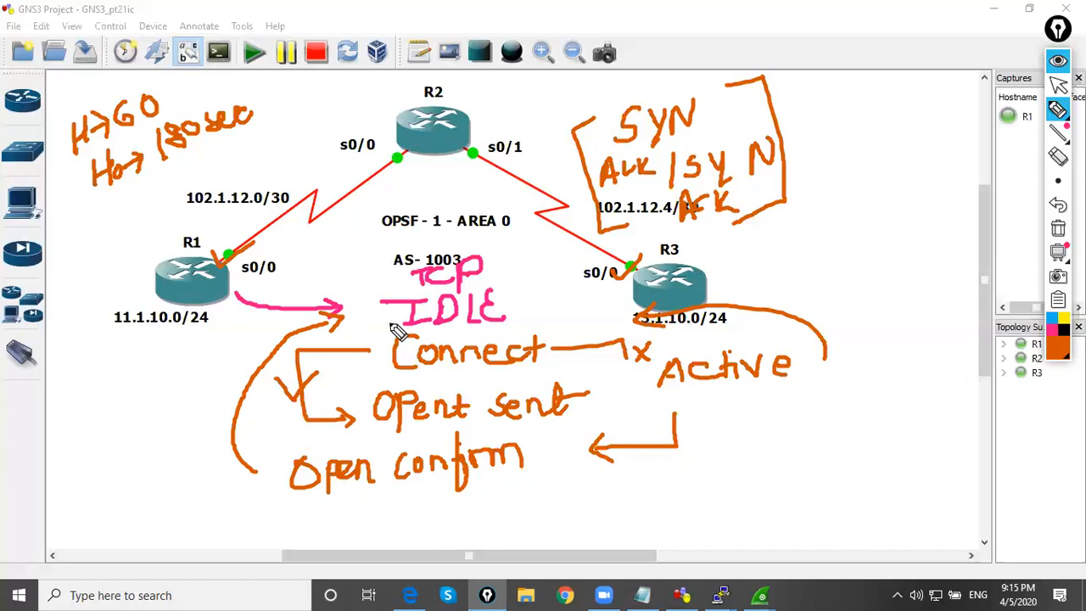
mouse_move(349, 519)
mouse_down()
mouse_move(353, 533)
mouse_move(447, 548)
mouse_move(488, 533)
mouse_move(560, 533)
mouse_up()
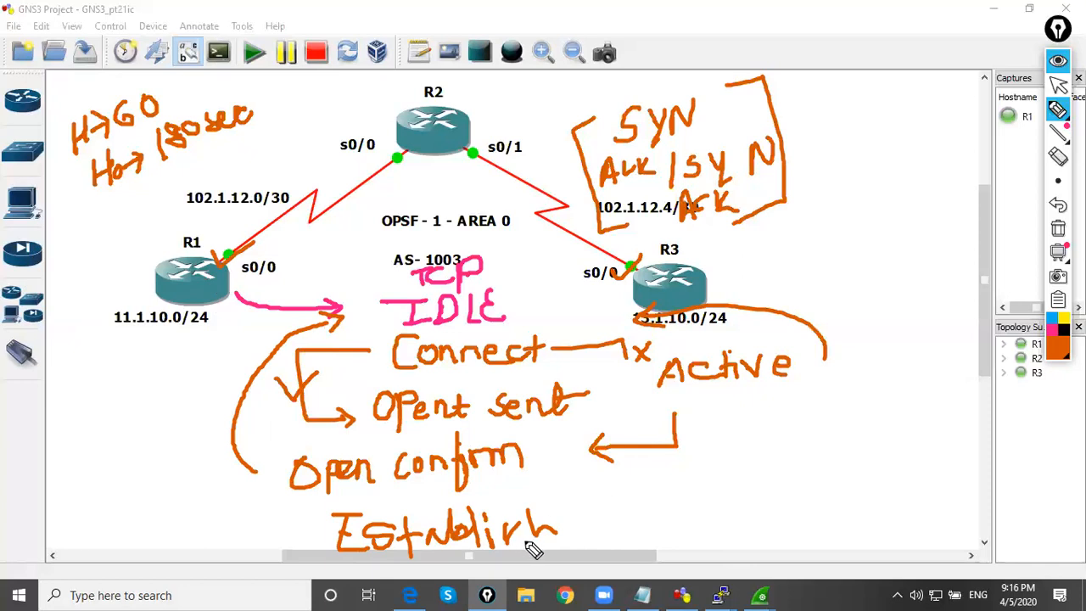
drag(721, 280, 779, 251)
drag(778, 231, 788, 278)
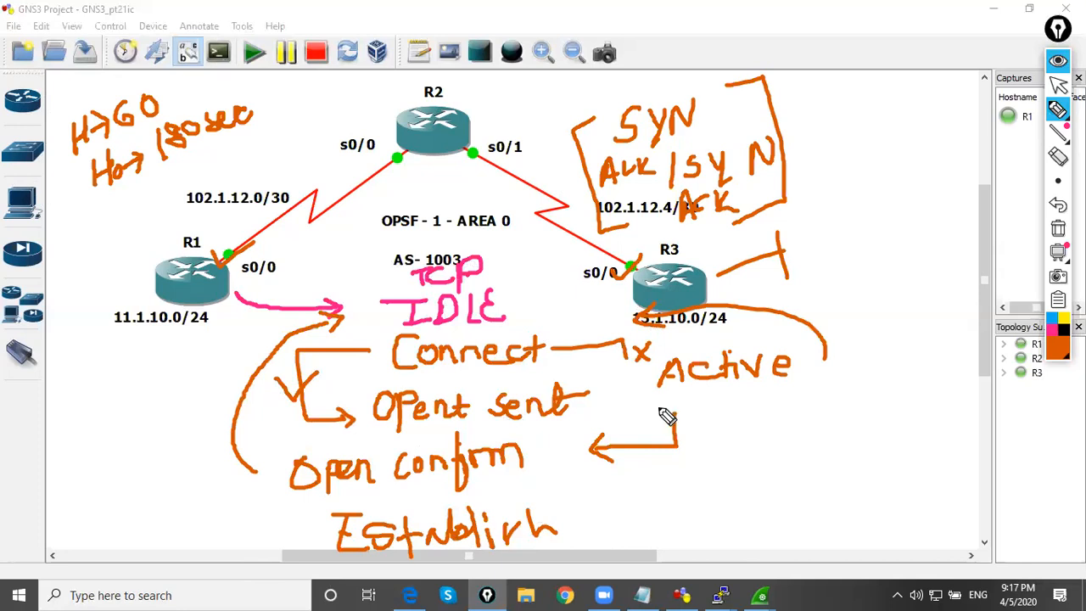
Clear all annotations from the topology and switch to the Wireshark capture filtered by bgp
click(1059, 84)
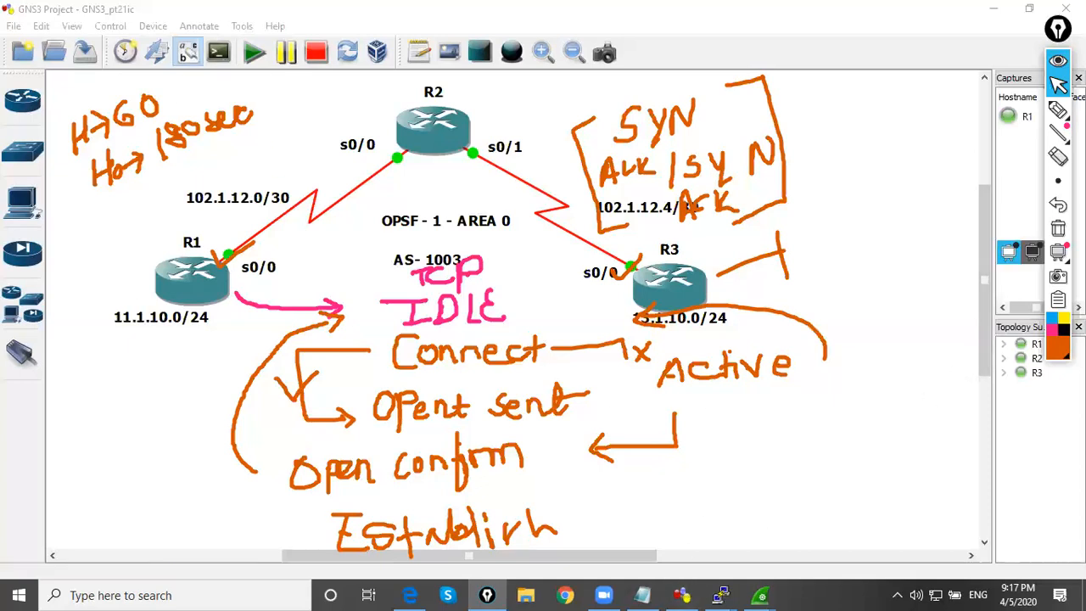
click(1058, 228)
mouse_move(726, 594)
mouse_move(761, 594)
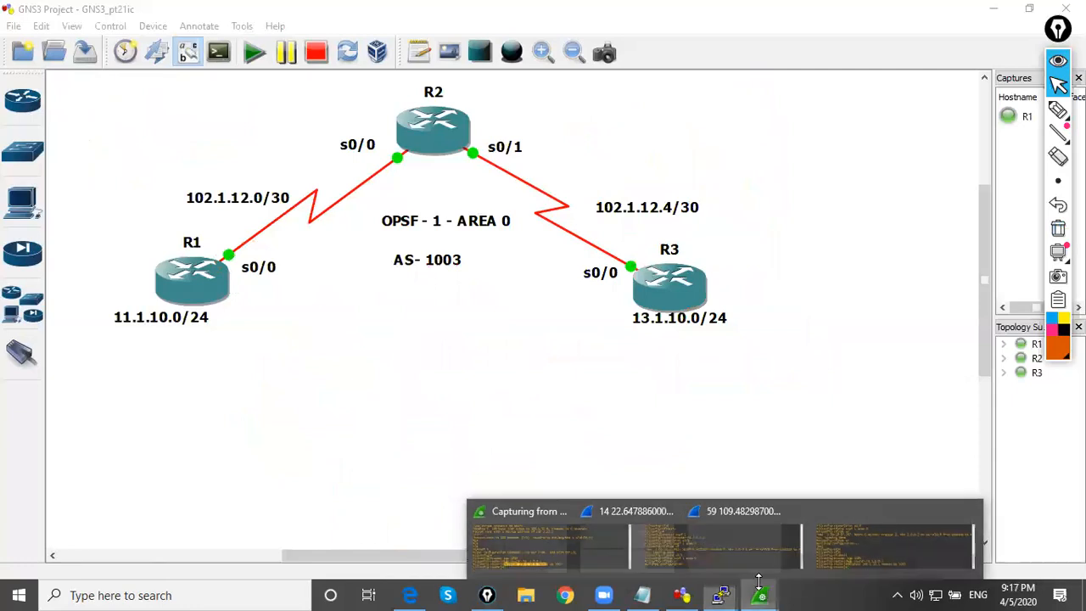
click(900, 526)
click(764, 587)
click(630, 530)
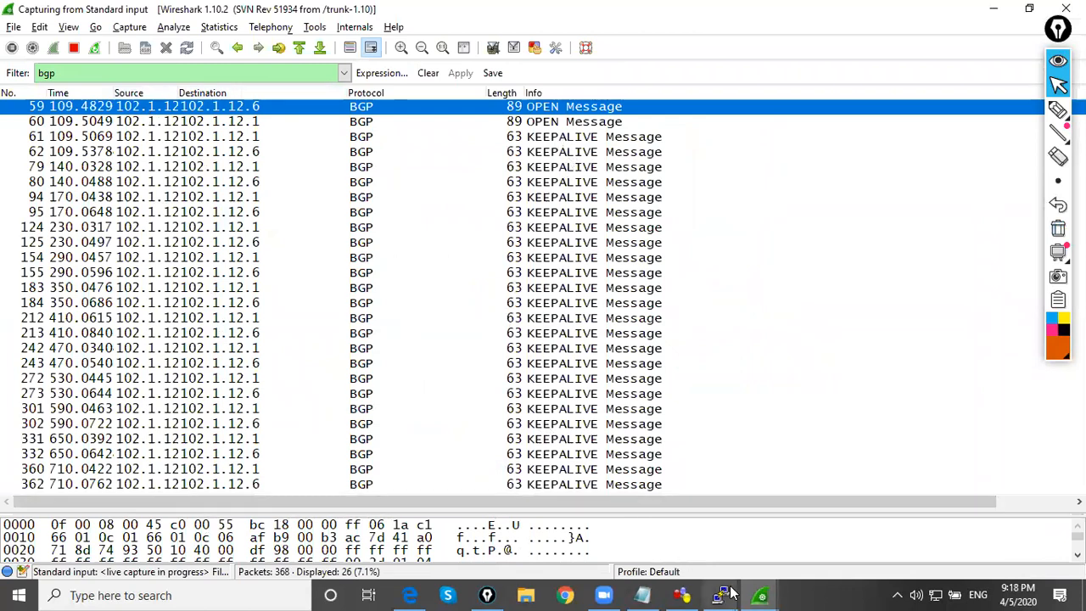
Return to the GNS3 topology and bring up R3's PuTTY console
click(689, 595)
click(721, 595)
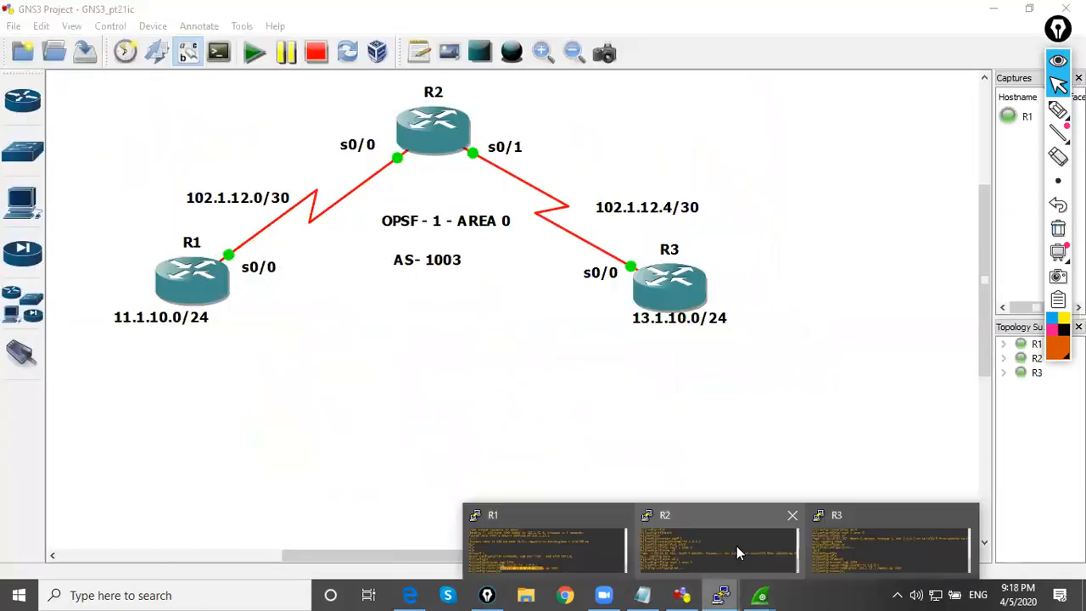
click(832, 552)
text(int s00)
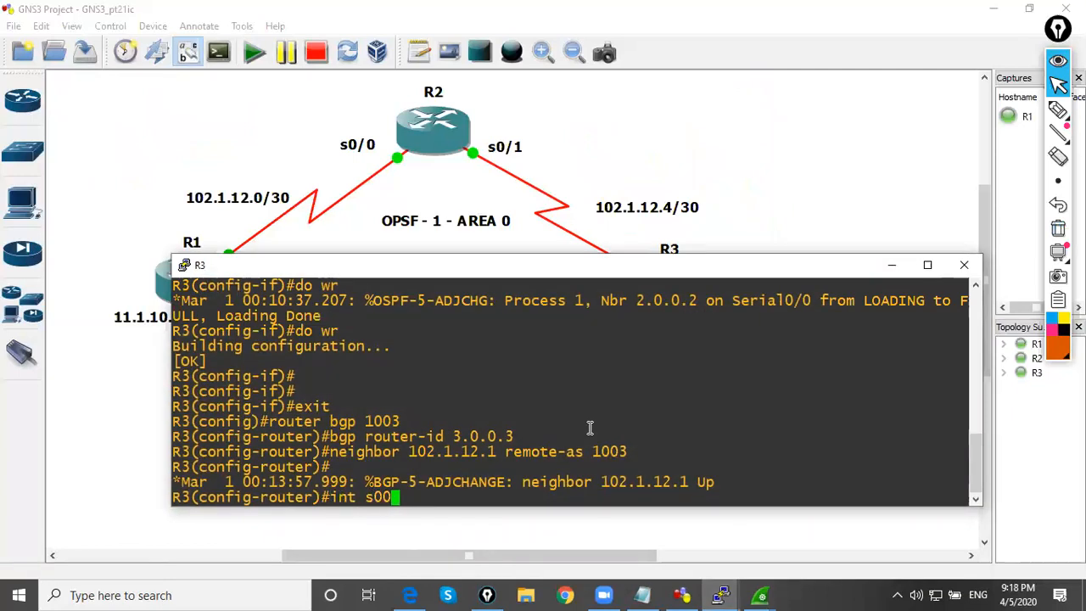
key(BackSpace)
text(/0)
key(BackSpace)
key(BackSpace)
key(BackSpace)
key(BackSpace)
key(BackSpace)
key(BackSpace)
key(BackSpace)
key(BackSpace)
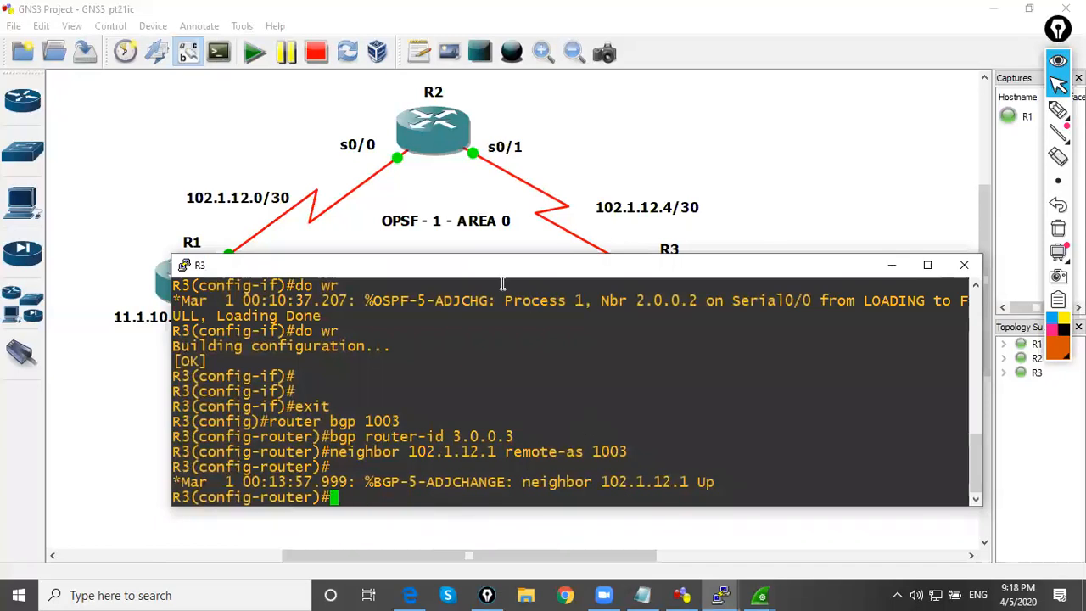
Move R3's console lower to uncover the topology and try to complete an ip authen command in BGP router configuration mode
drag(507, 270, 447, 325)
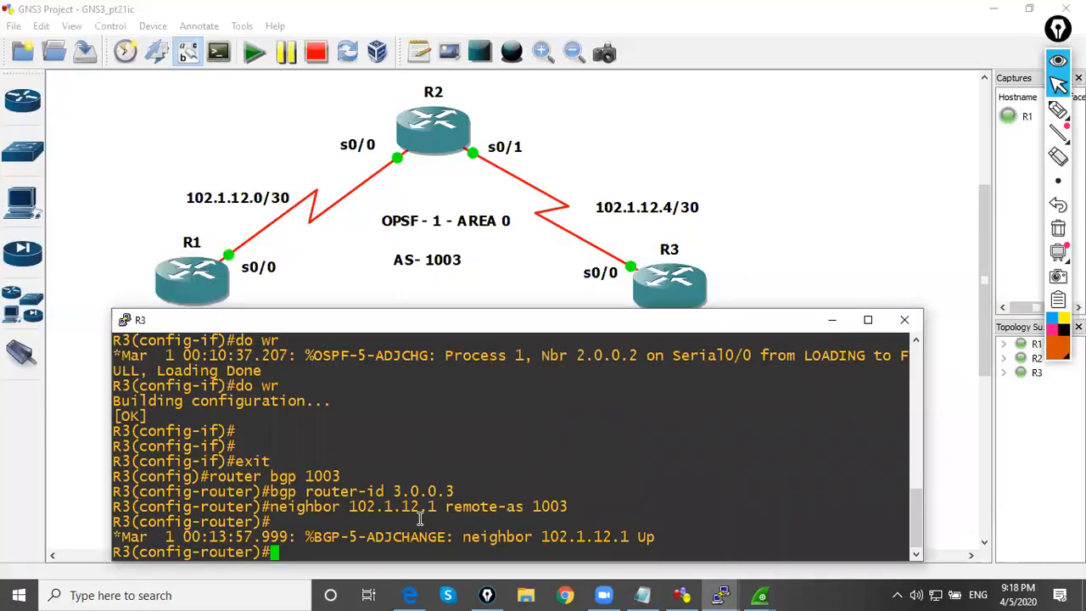
text(ip auth)
key(Tab)
text(en)
key(Tab)
key(BackSpace)
key(BackSpace)
key(BackSpace)
key(BackSpace)
key(BackSpace)
key(BackSpace)
key(BackSpace)
key(BackSpace)
key(BackSpace)
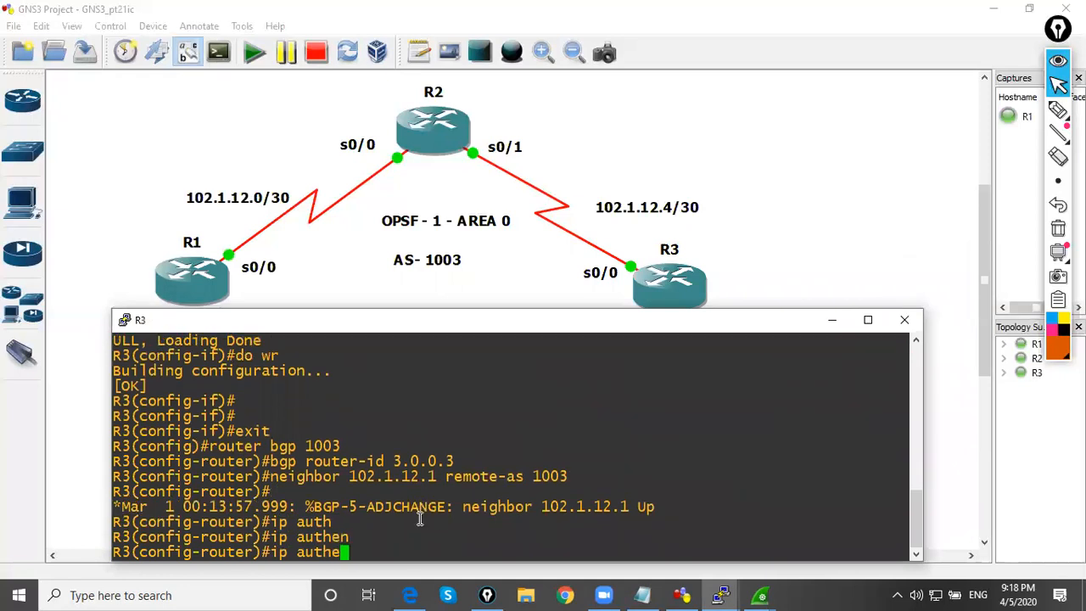
List the commands available in R3's BGP router configuration mode and look through them
text(?)
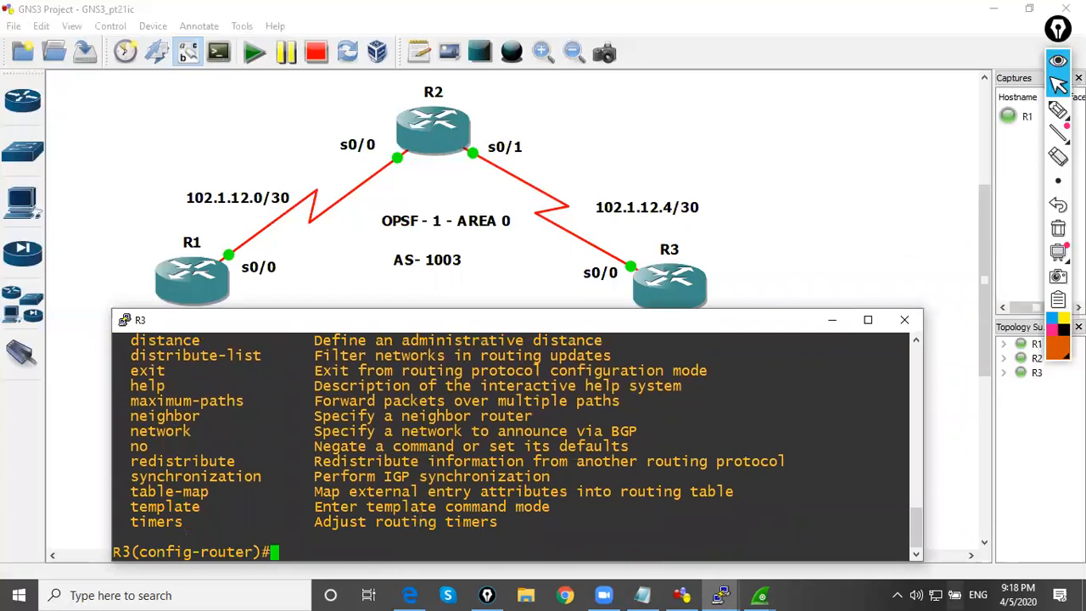
scroll(204, 505, up, 2)
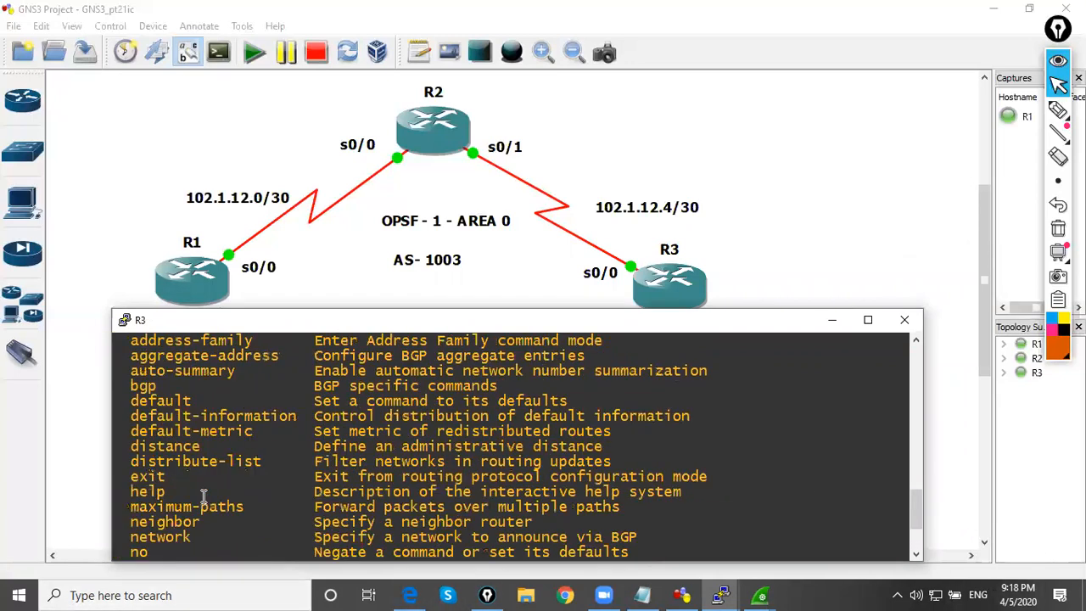
scroll(204, 497, up, 4)
scroll(204, 497, down, 2)
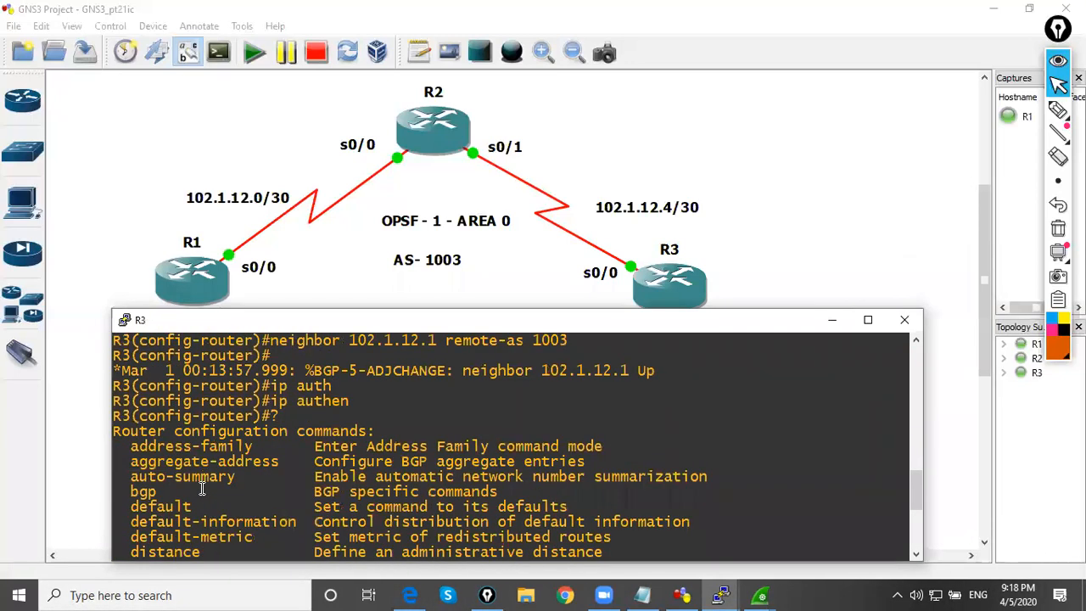
Check the neighbor command's options on R3 and set an authentication password for BGP neighbor 102.1.12.1
scroll(202, 489, down, 4)
text(neigh)
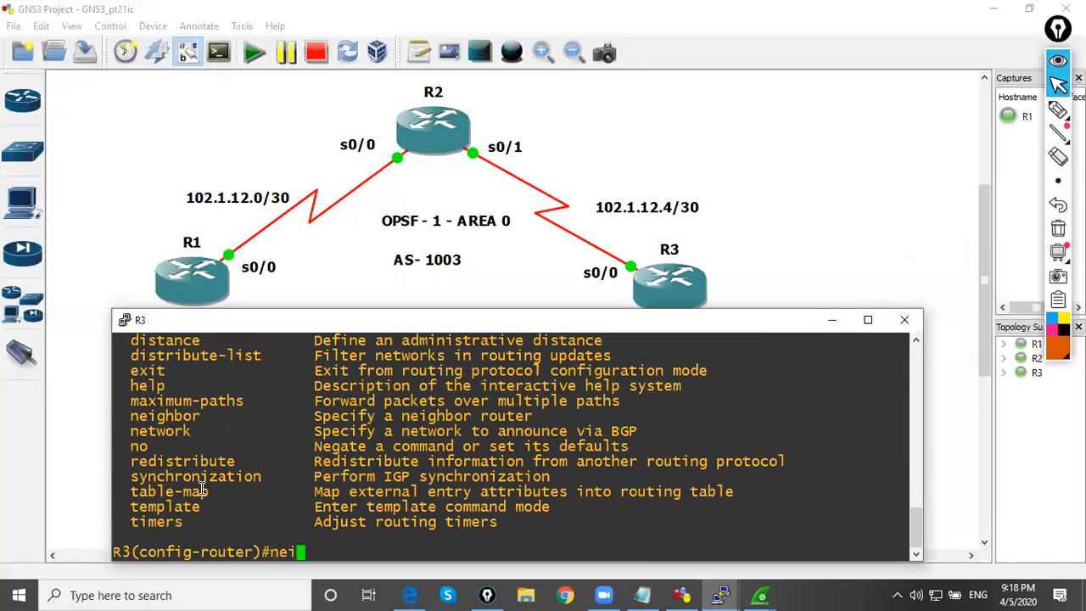
key(Tab)
text(?)
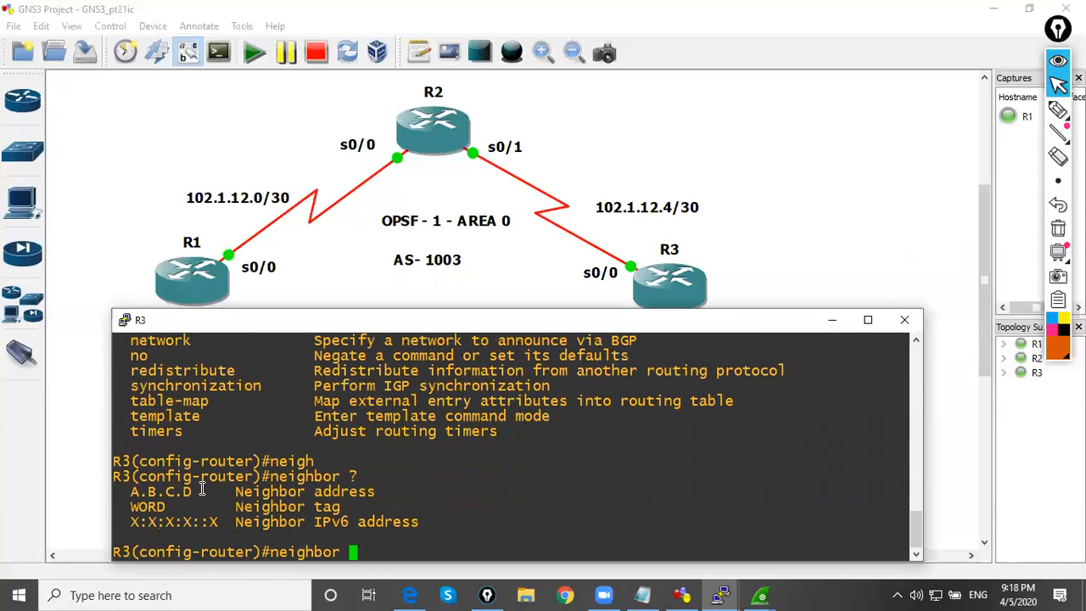
text(102.1.12.1 pass)
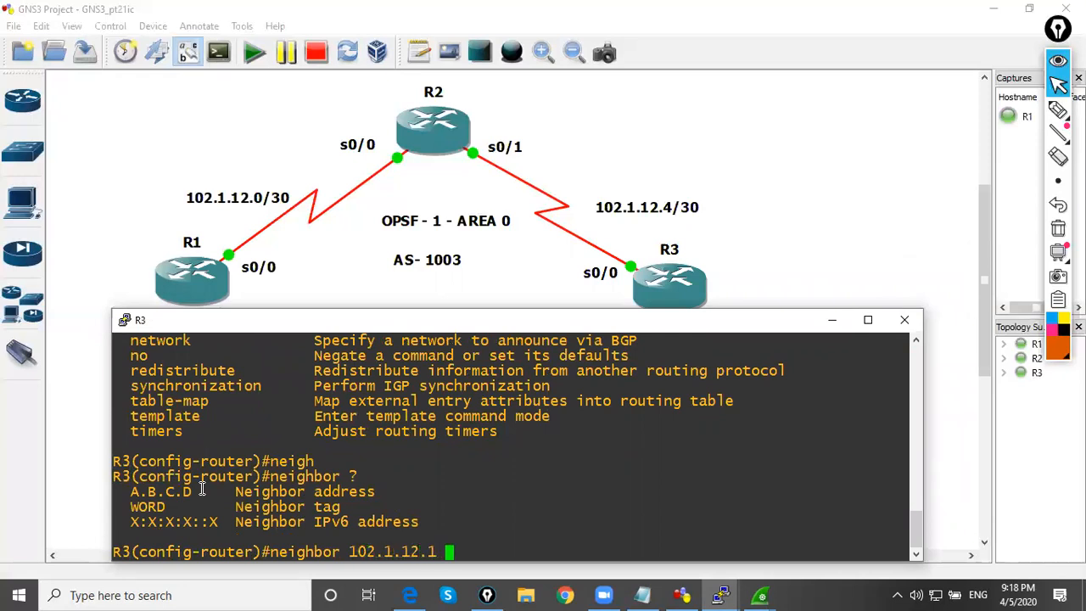
key(Tab)
text(cisco123)
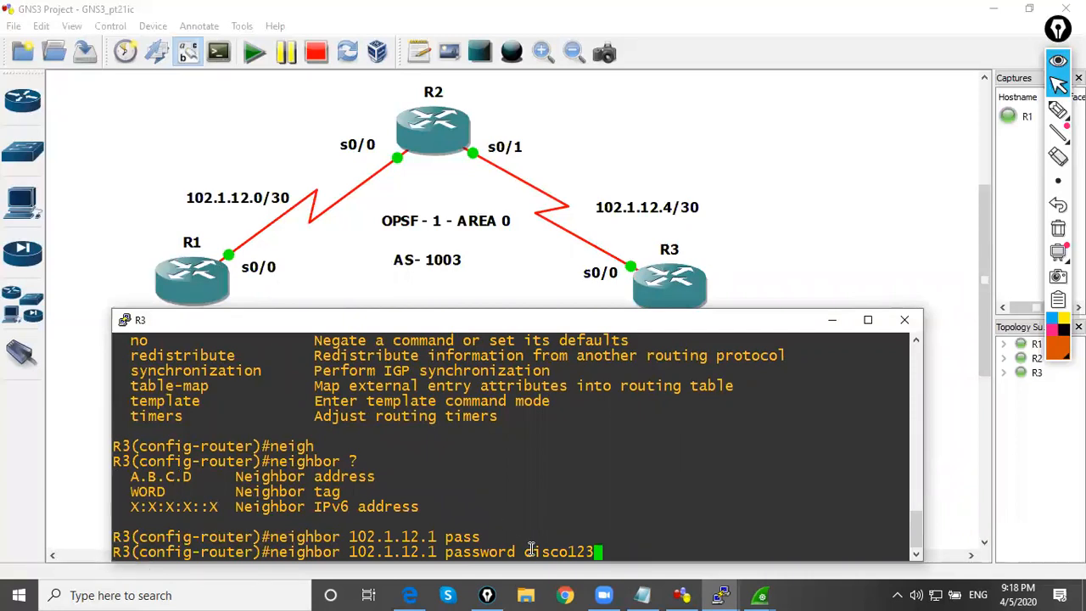
key(Return)
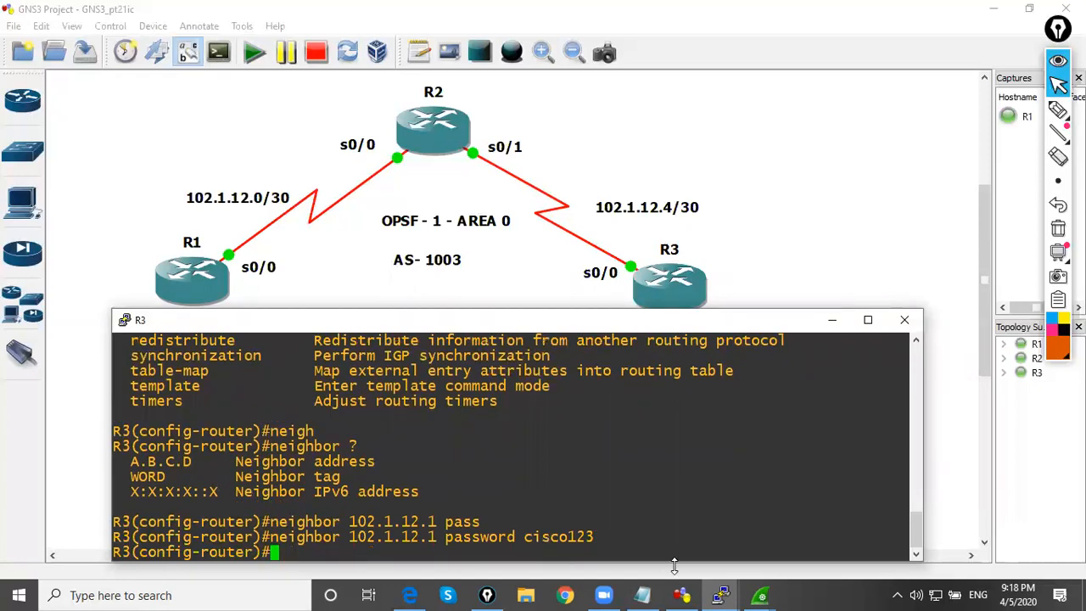
Check the BGP packets in the live Wireshark capture and return to R3's PuTTY console
mouse_move(722, 595)
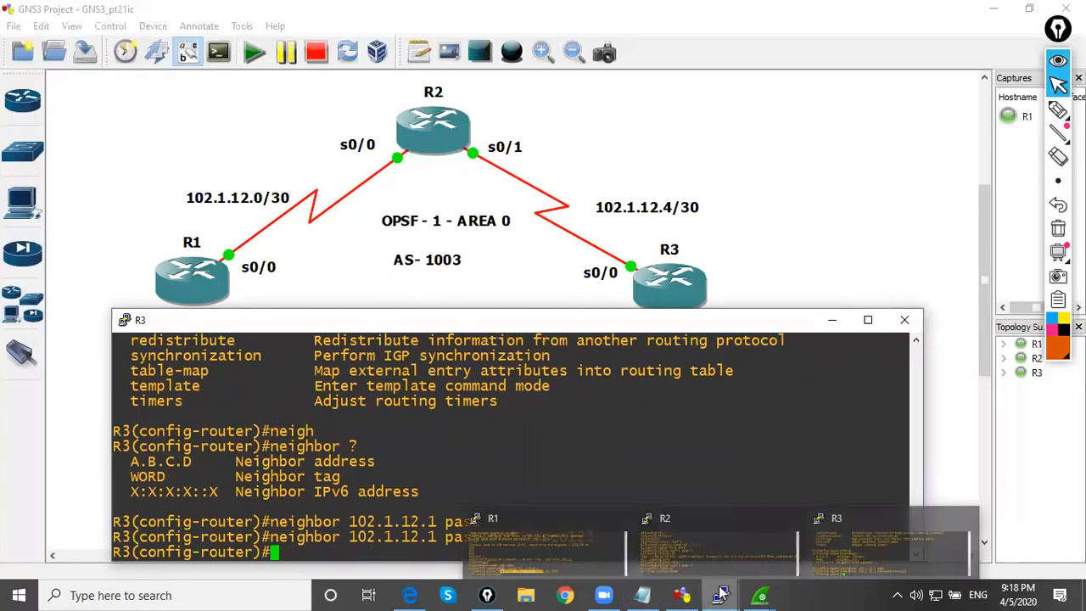
mouse_move(757, 595)
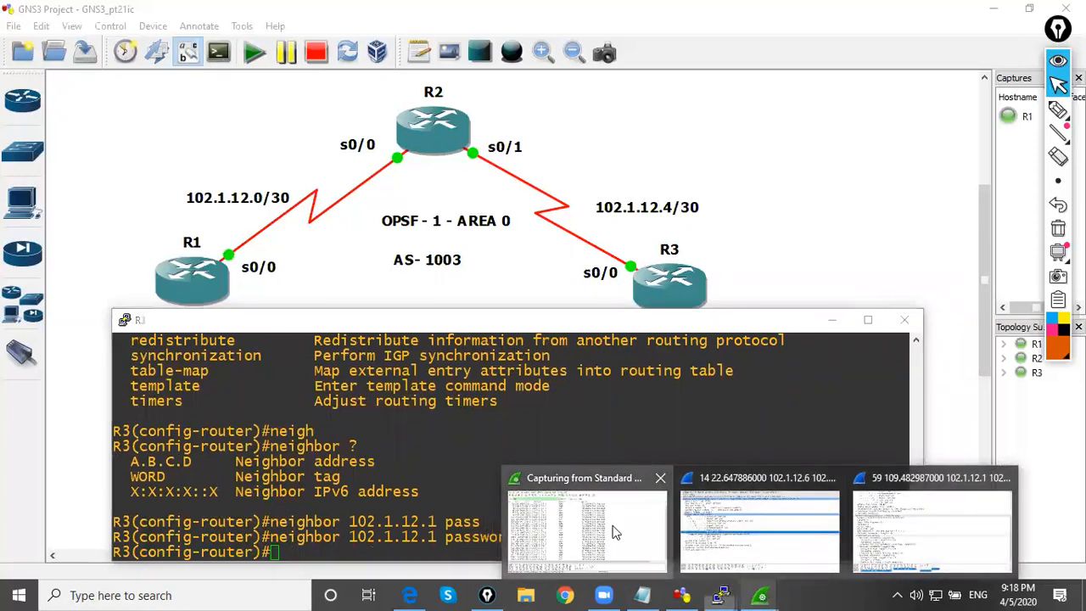
click(582, 518)
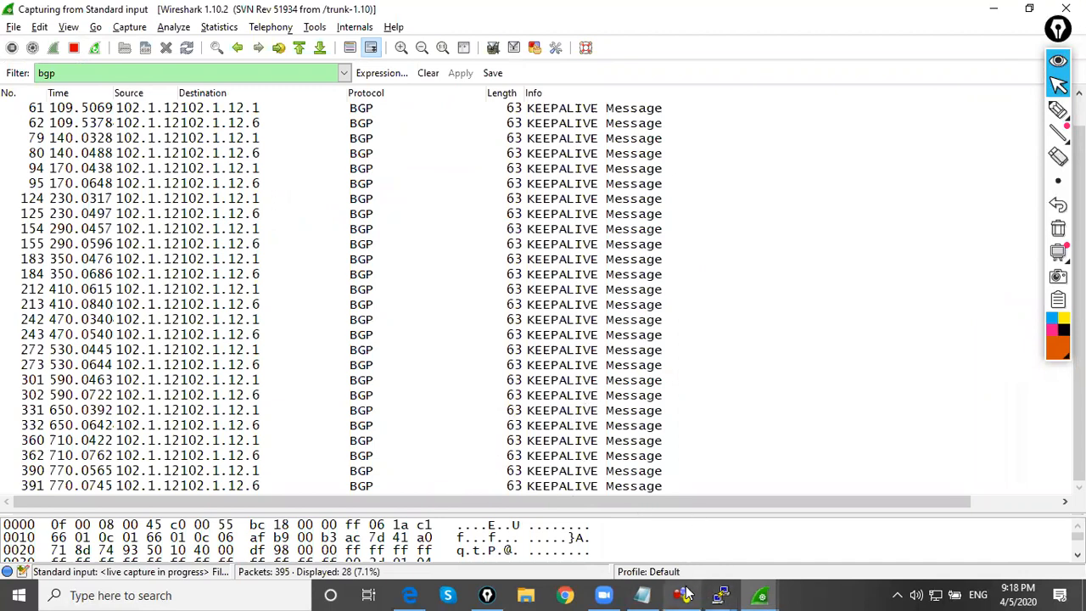
mouse_move(721, 594)
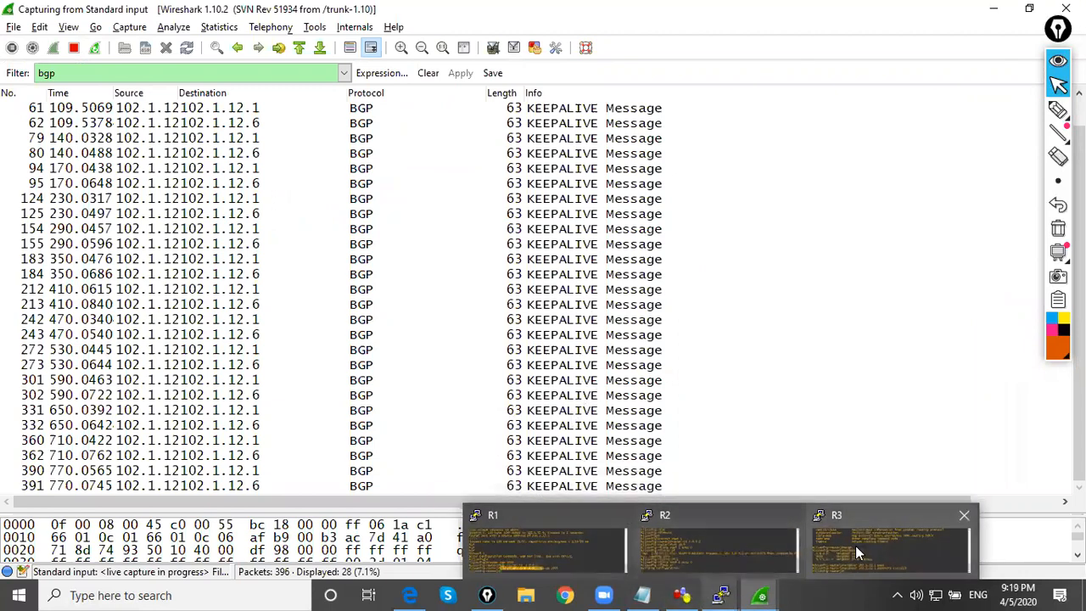
click(856, 545)
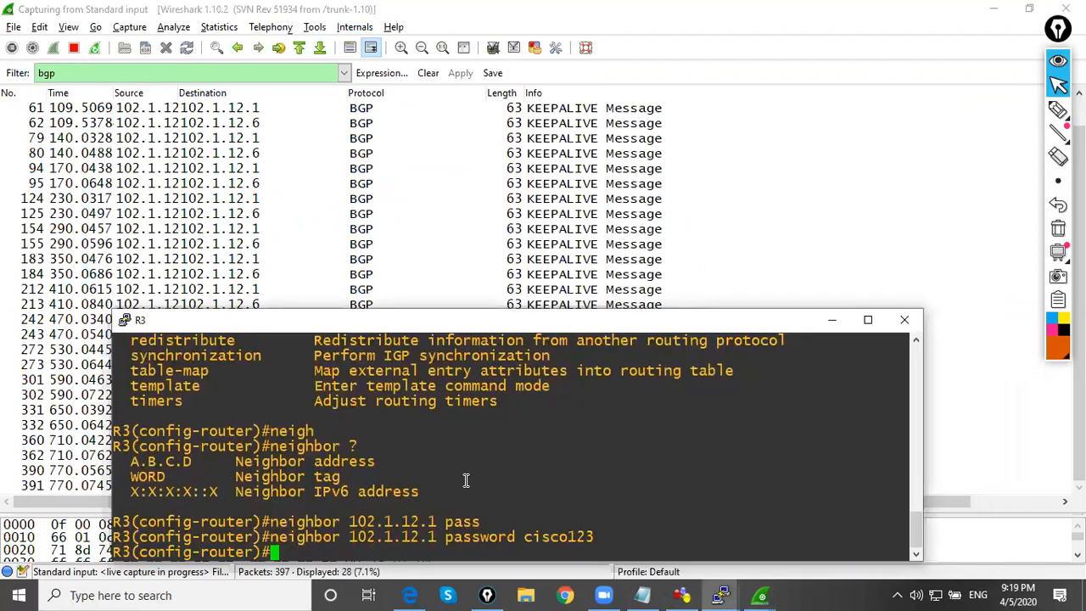
Display the BGP summary on R3 from router configuration mode with do sh ip bgp summary
key(Return)
key(Return)
key(Return)
key(Return)
key(Return)
text(d sh)
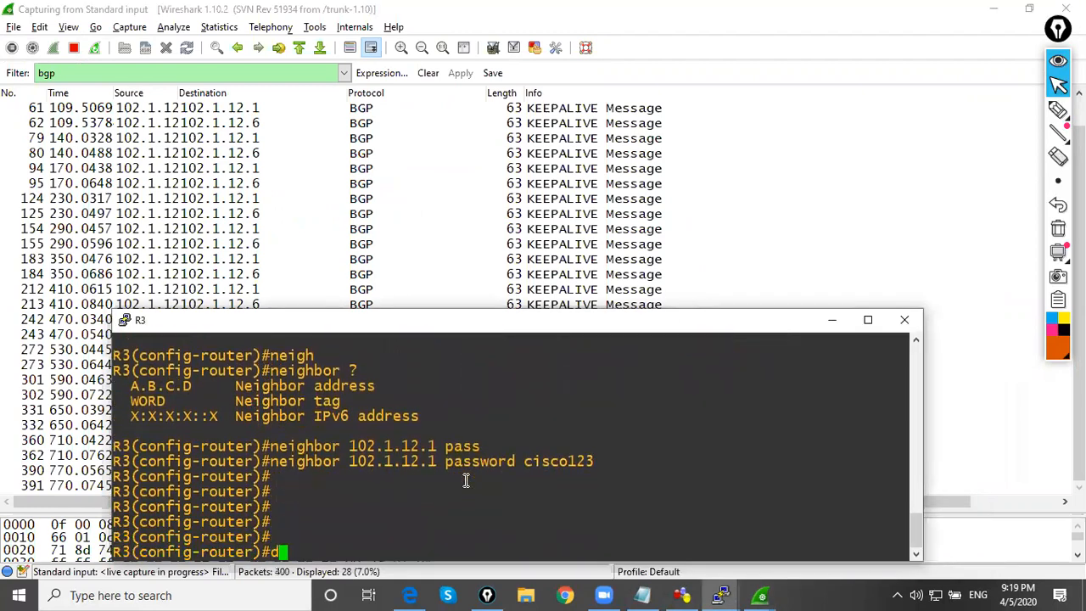
key(BackSpace)
key(BackSpace)
key(BackSpace)
text(o sh ip bg)
text(p summar)
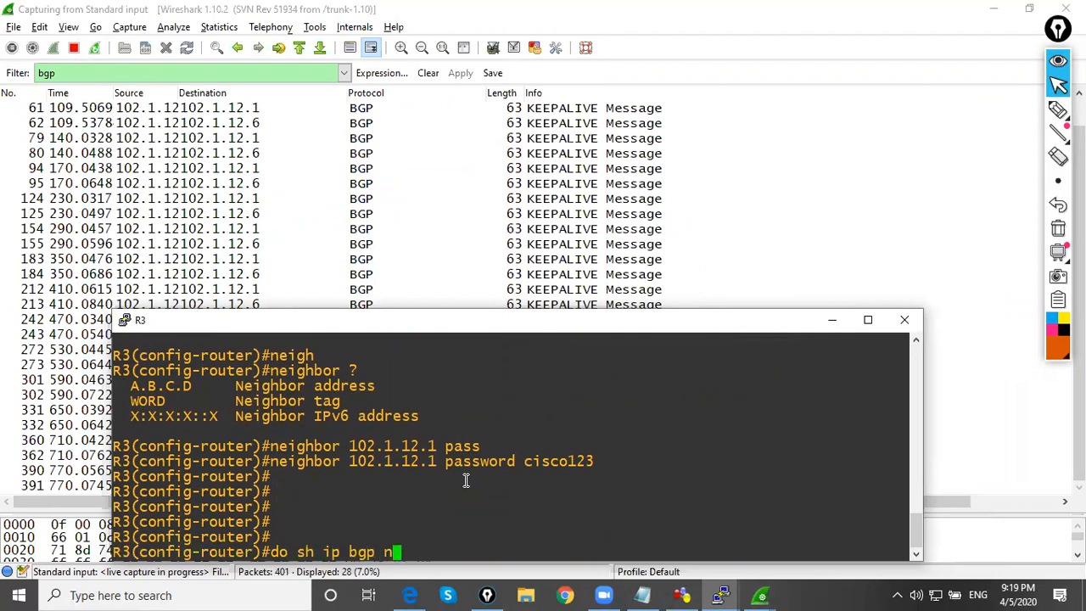
text(y)
key(Tab)
key(Return)
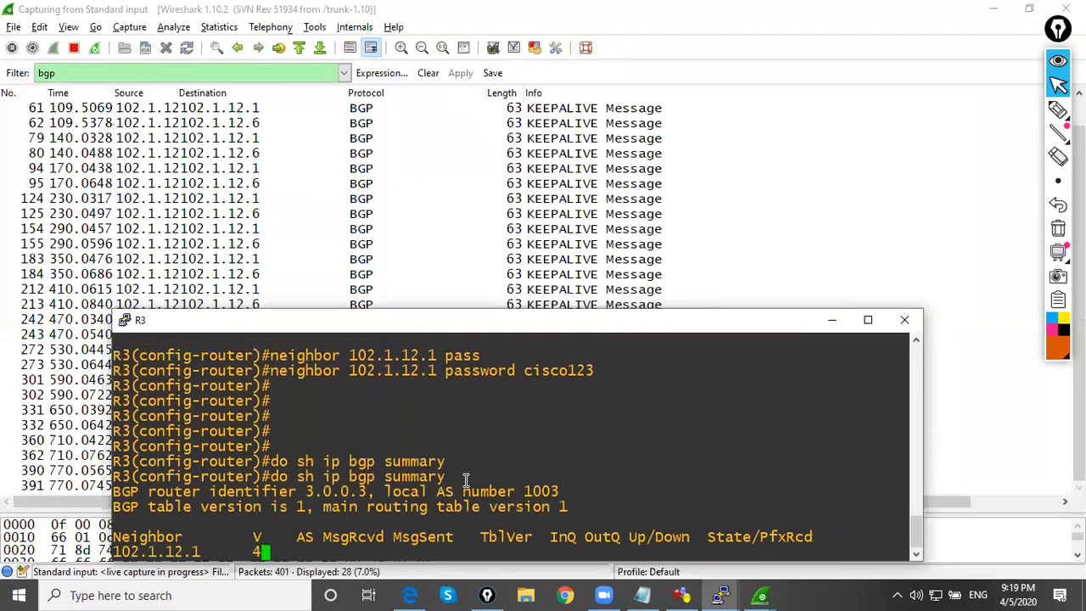
Leave configuration mode on R3 and run clear ip bgp * soft in
text(end)
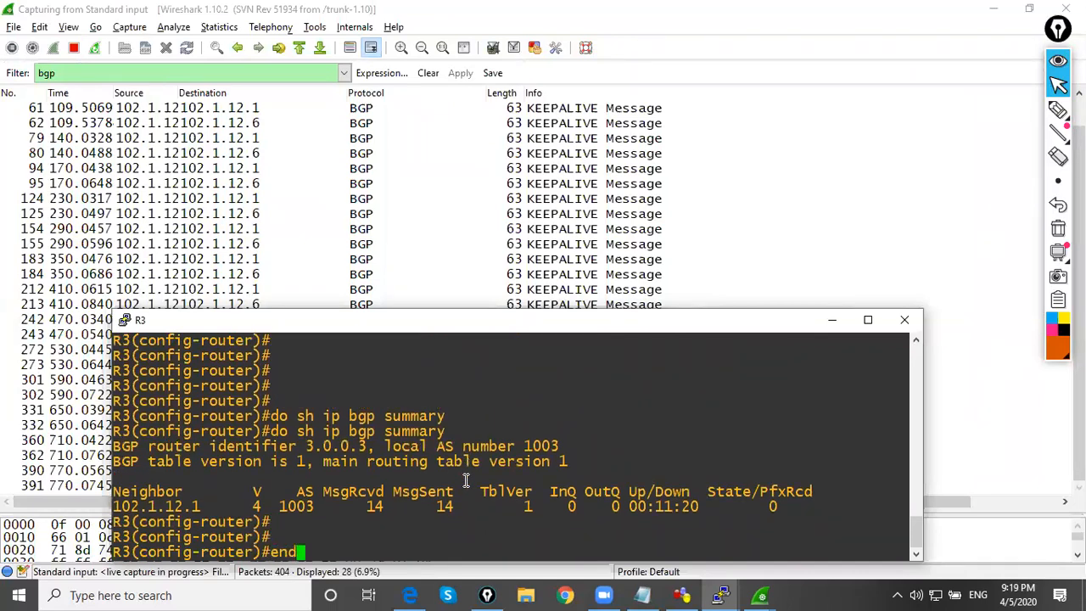
key(Return)
key(Return)
key(Return)
key(Return)
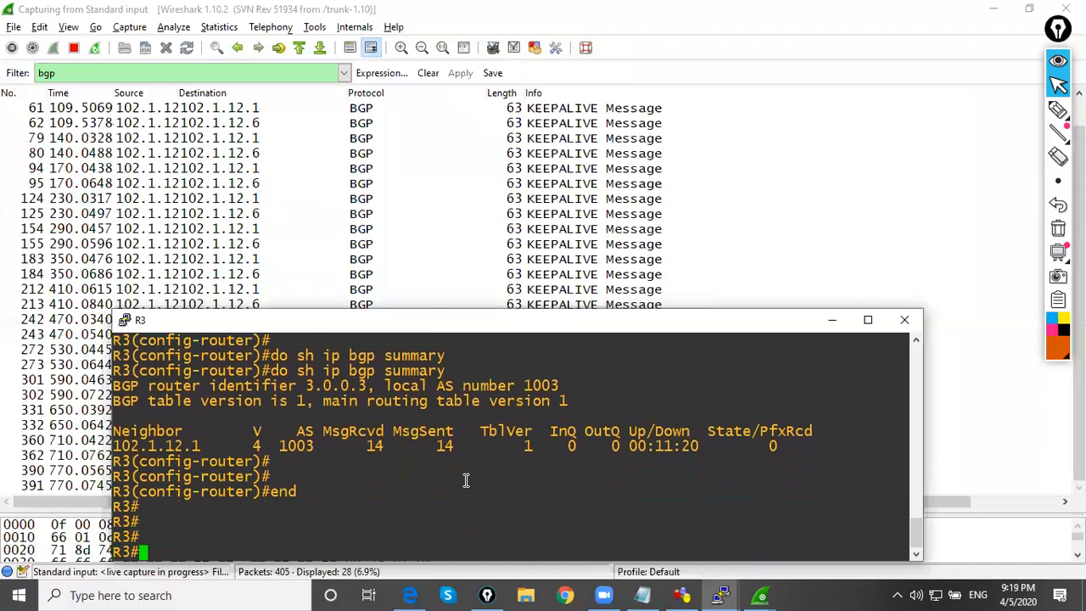
text(clear ip bgp * soft in)
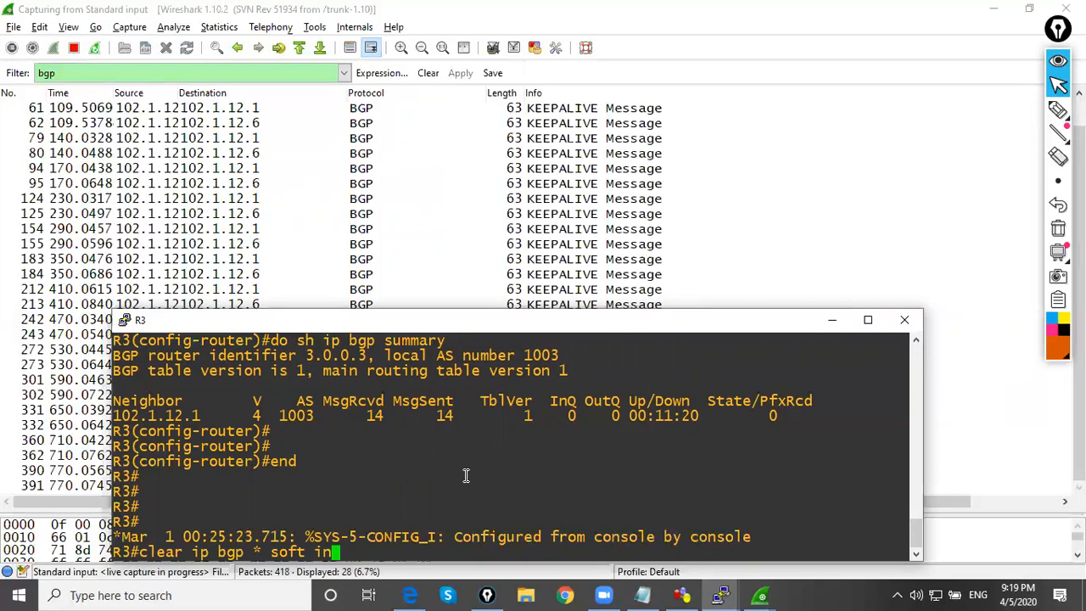
key(Return)
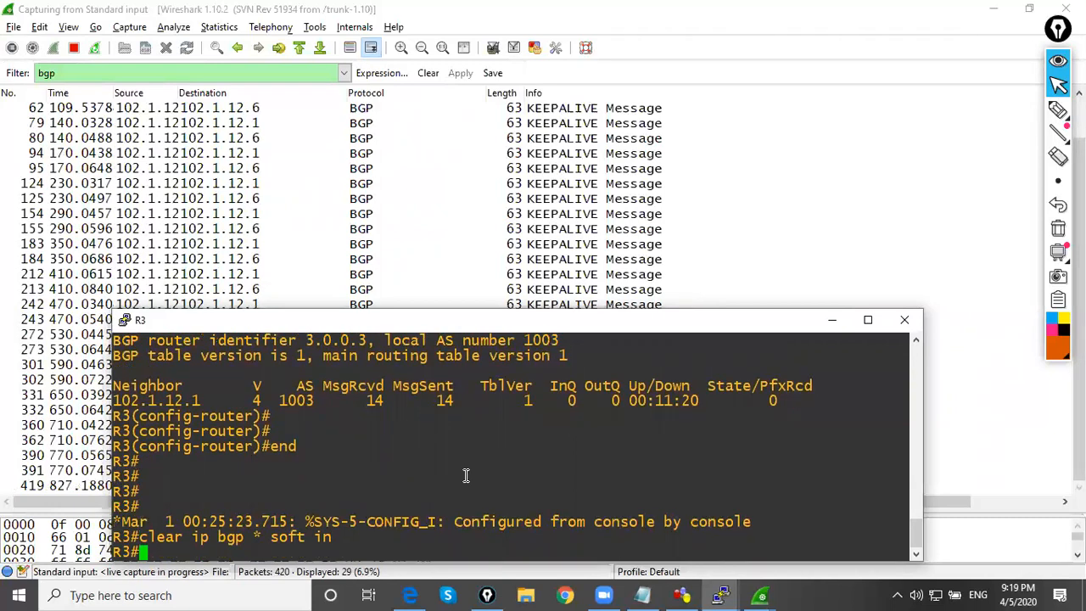
Minimize R3's console and inspect the ROUTE-REFRESH message in the Wireshark capture
key(Up)
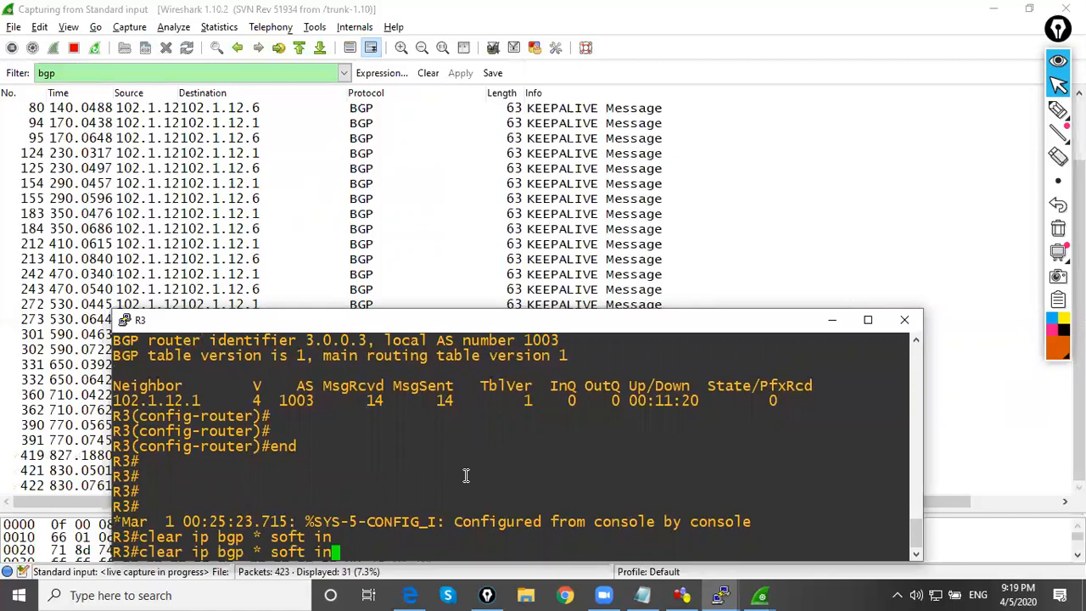
click(833, 319)
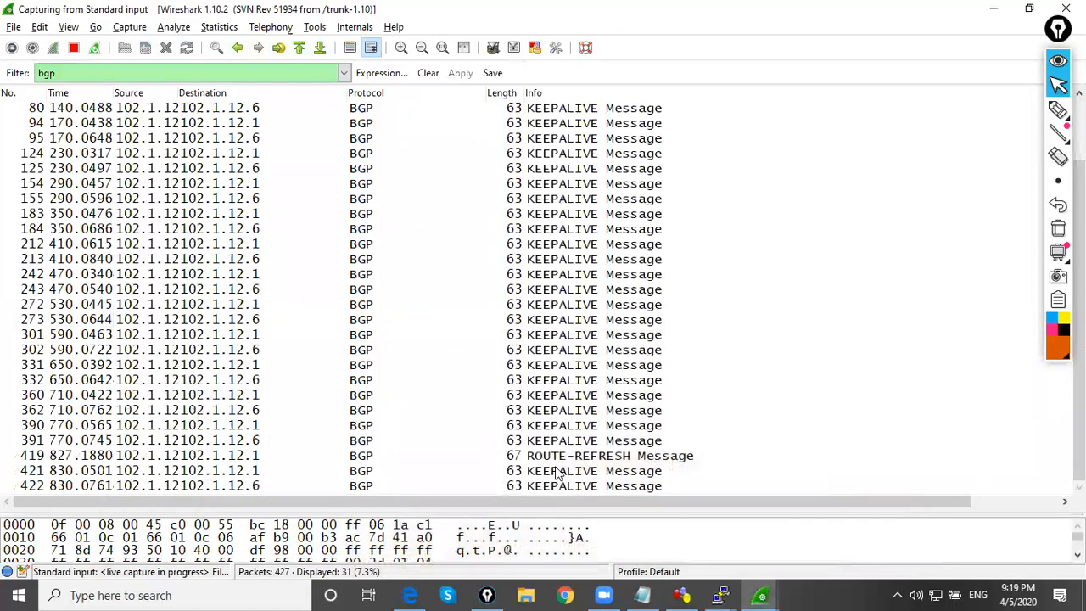
click(562, 458)
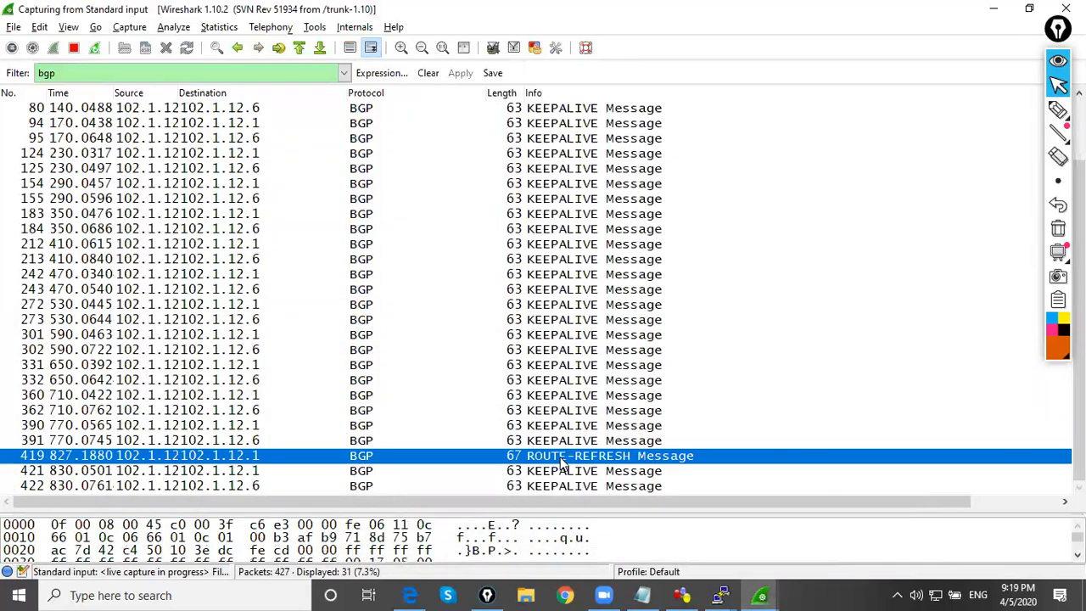
double_click(562, 458)
click(664, 95)
Return to R3's console, discard the recalled clear command and enter configuration mode for interface s0/0
mouse_move(717, 594)
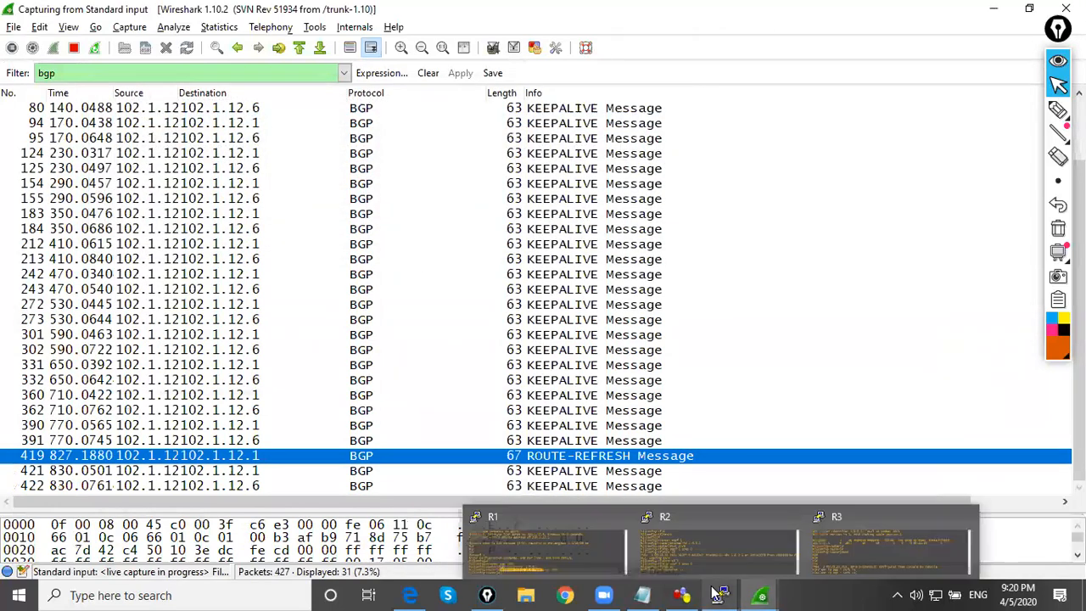
click(871, 537)
key(BackSpace)
key(BackSpace)
key(BackSpace)
key(BackSpace)
key(BackSpace)
key(BackSpace)
key(BackSpace)
key(BackSpace)
key(BackSpace)
key(BackSpace)
key(BackSpace)
key(BackSpace)
key(BackSpace)
key(BackSpace)
key(BackSpace)
key(BackSpace)
key(BackSpace)
key(BackSpace)
key(BackSpace)
key(BackSpace)
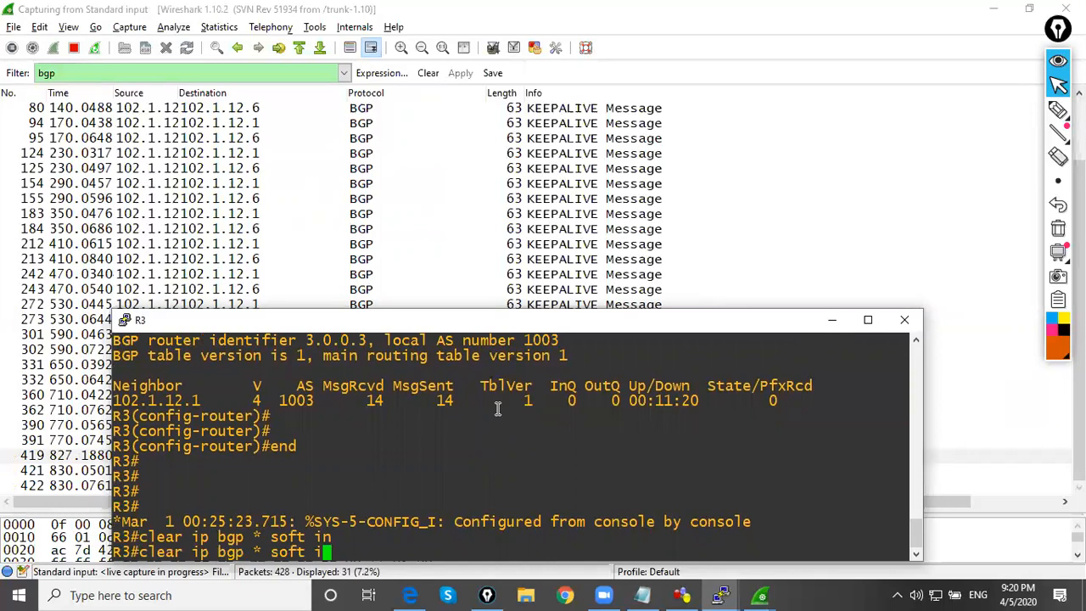
text(conf t)
key(Return)
text(int s00)
key(BackSpace)
text(/0)
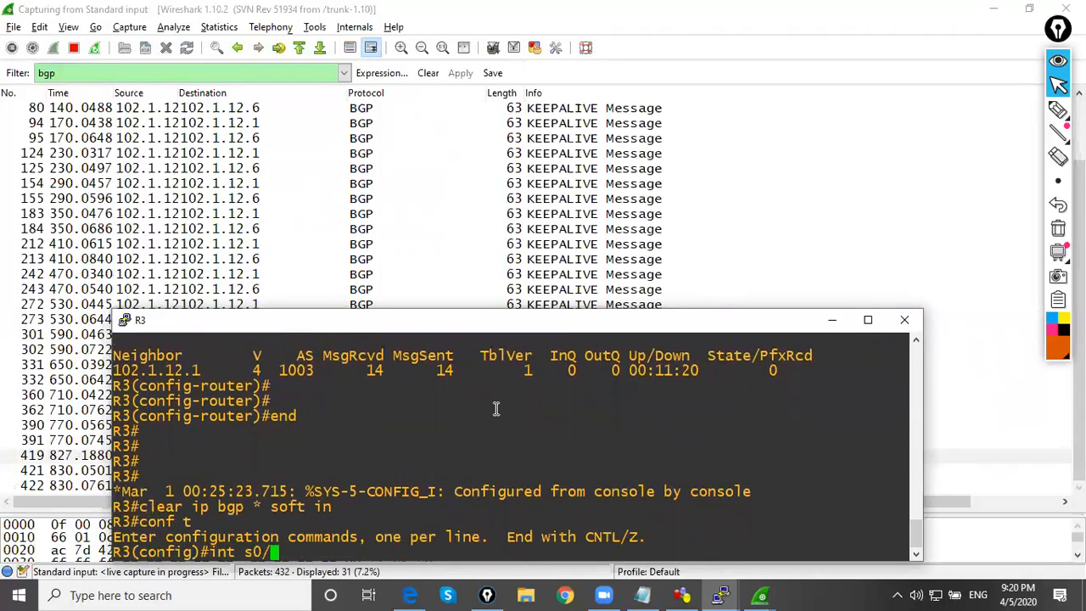
key(Return)
Shut down R3's s0/0 interface and re-enable it with no sh
text(sh)
key(Return)
text(no sh)
key(Return)
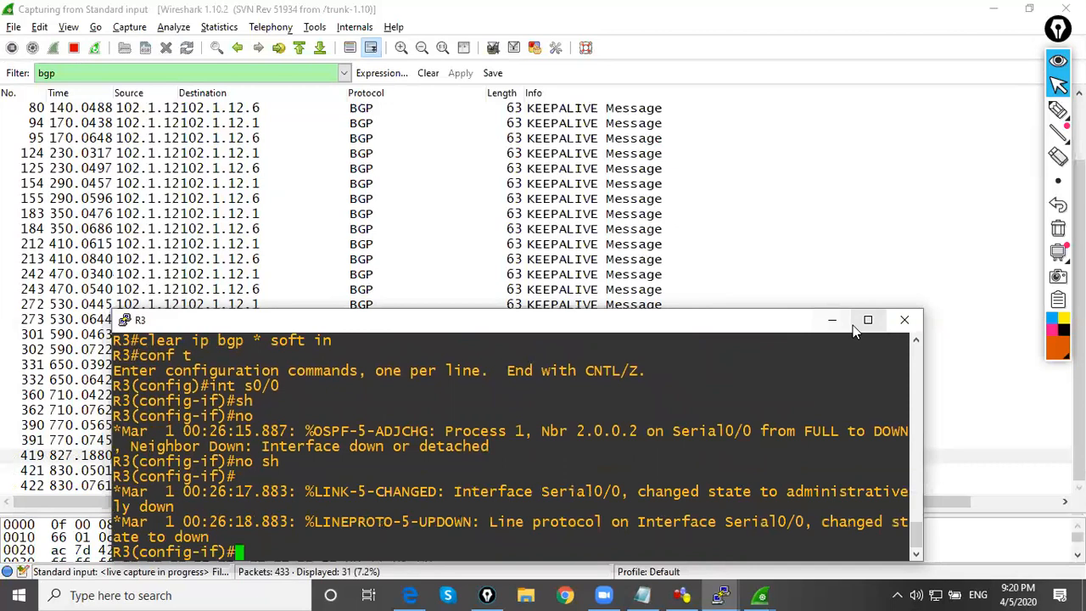
Check the Wireshark capture for new BGP packets and shut down R3's s0/0 interface again
click(832, 320)
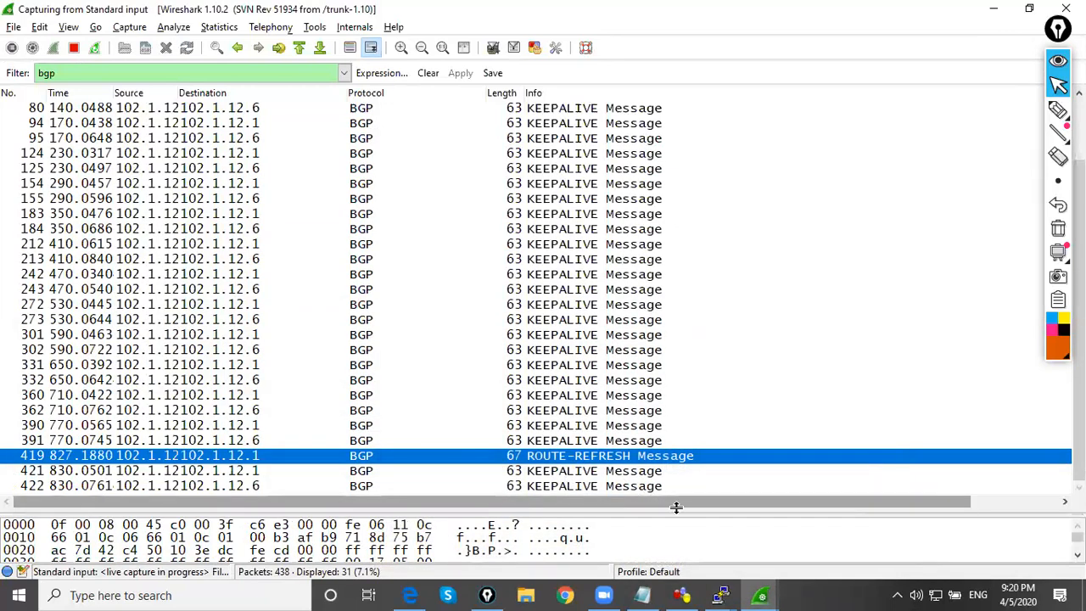
mouse_move(720, 585)
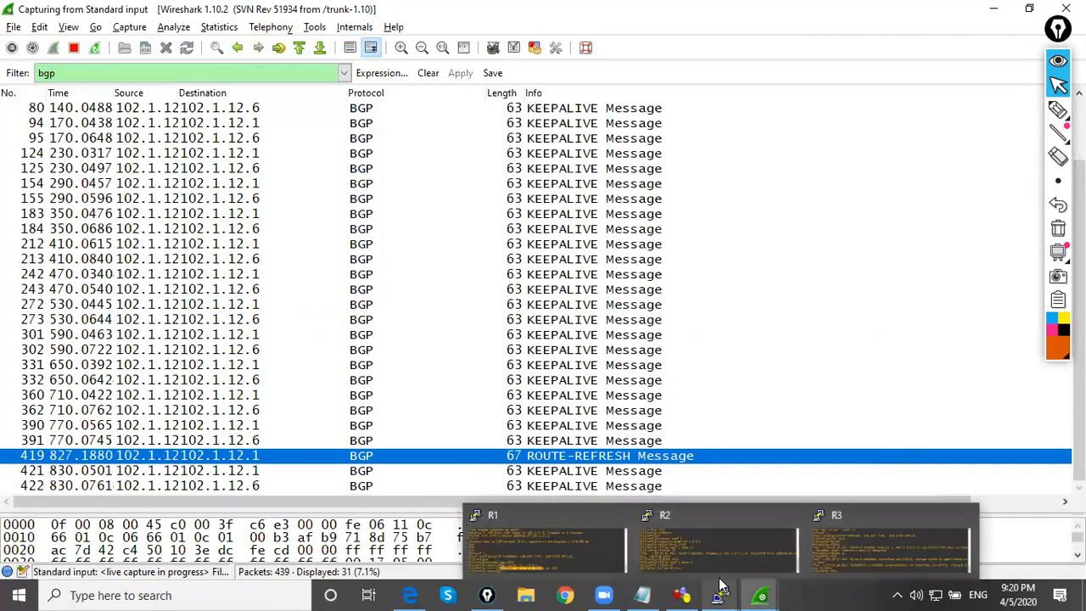
click(841, 547)
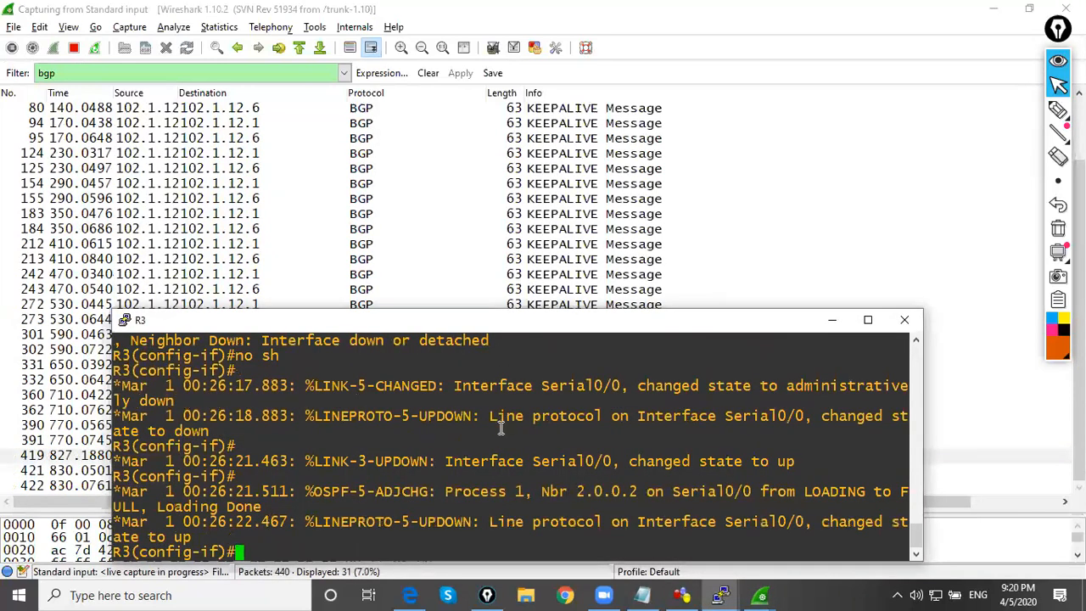
text(sh)
key(Return)
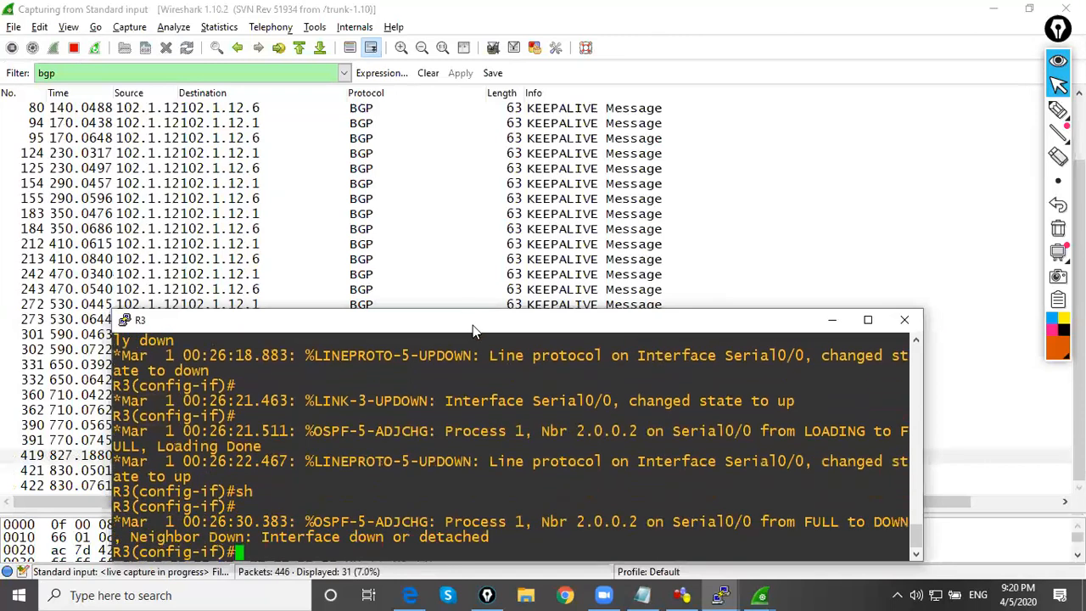
Move R3's console higher over the capture and bring up R1's console in the same place
drag(473, 325, 506, 132)
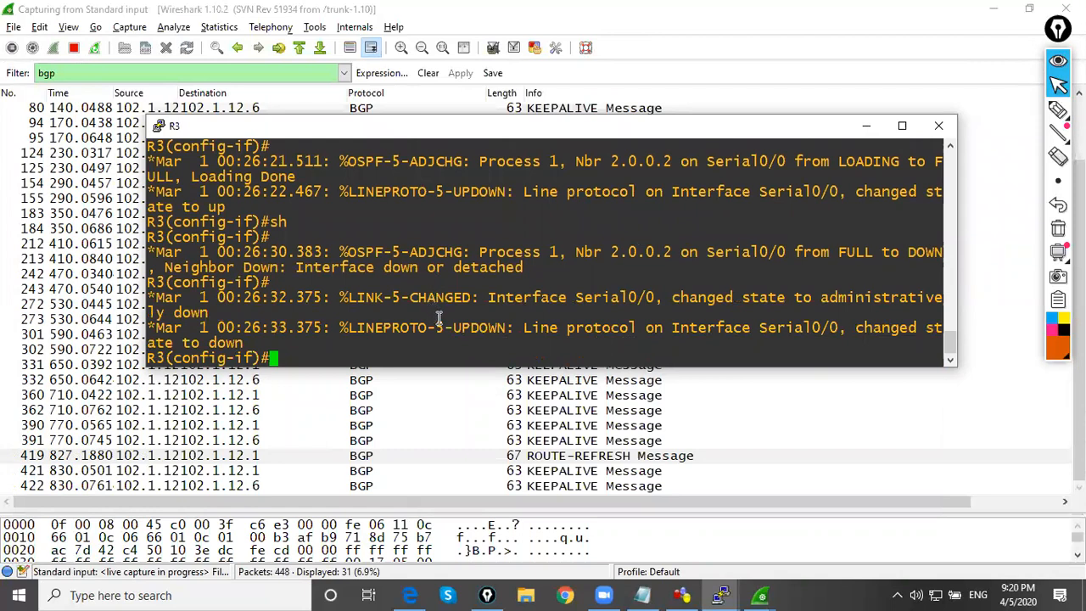
click(723, 595)
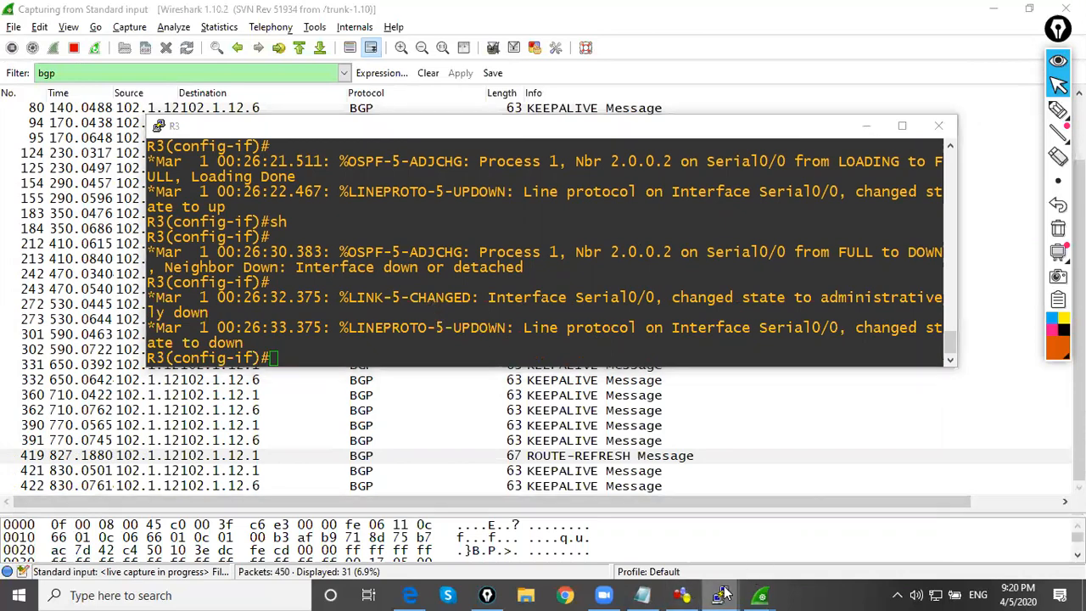
click(537, 555)
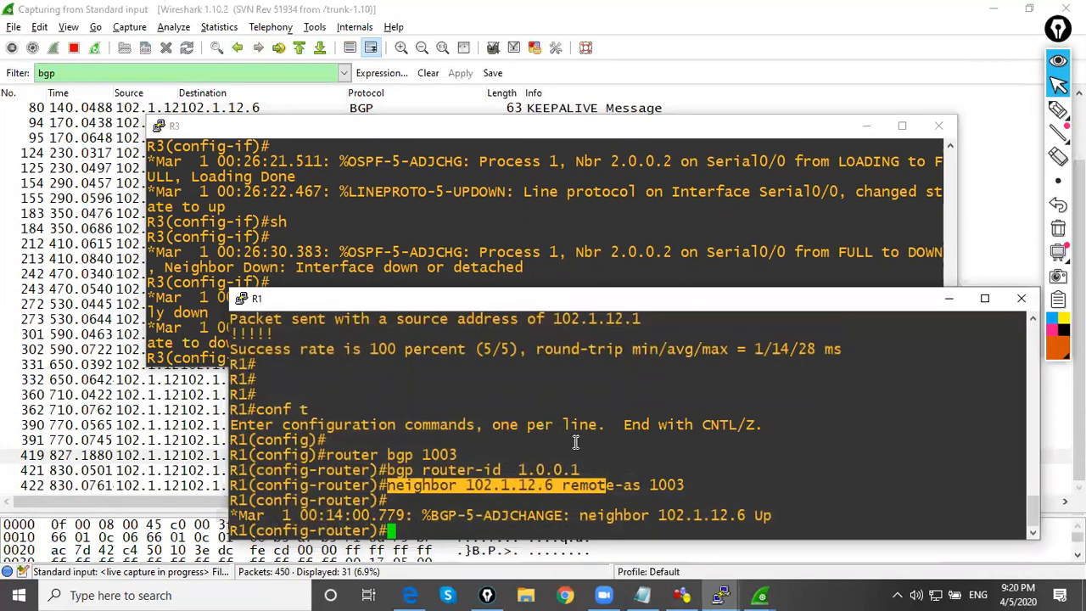
drag(644, 297, 565, 121)
click(552, 240)
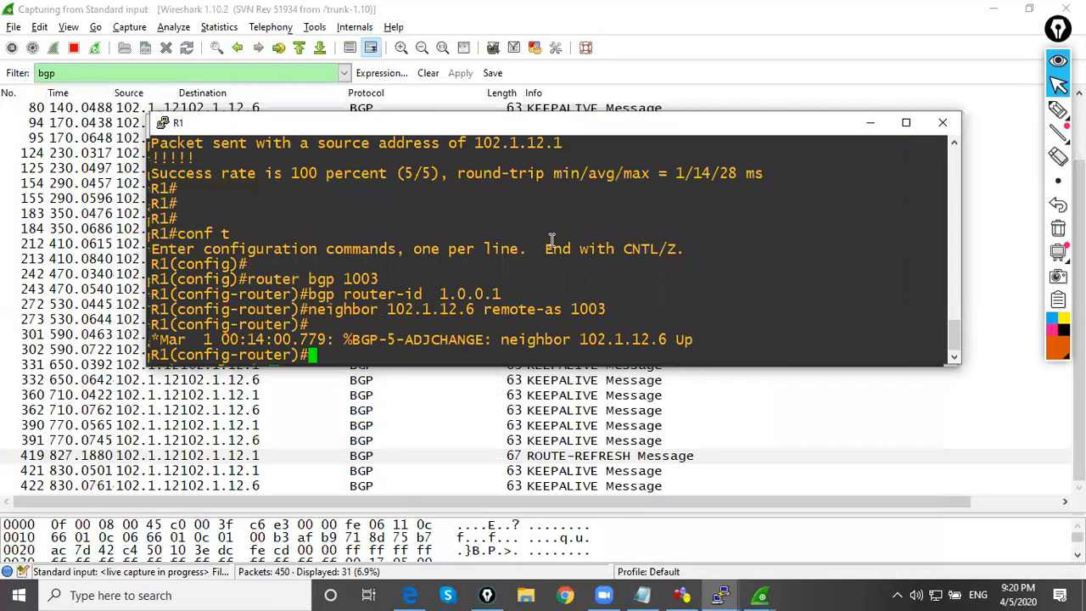
Display the BGP summary on R1 with do sh ip bgp summary
key(Return)
key(Return)
key(Return)
key(Return)
key(Return)
key(Return)
key(Return)
key(Return)
key(Return)
text(do)
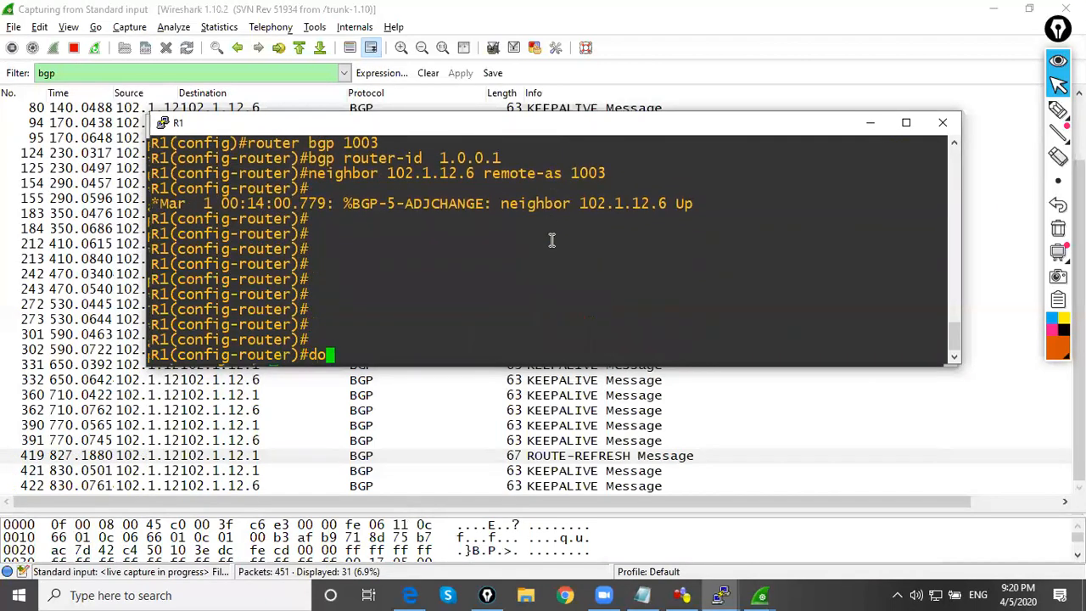
text( sh ip bgp summary)
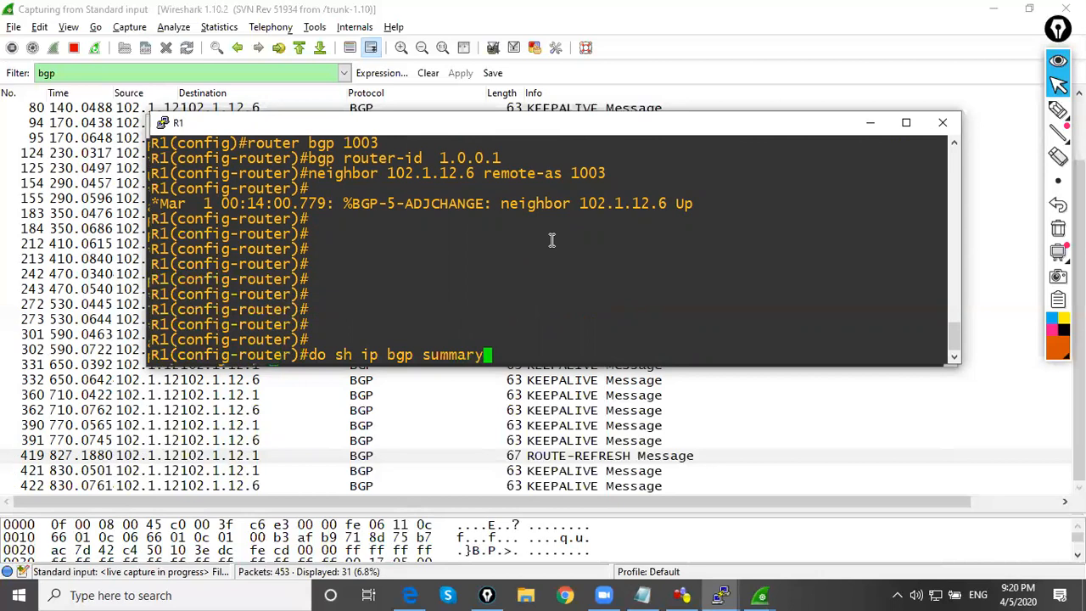
key(Return)
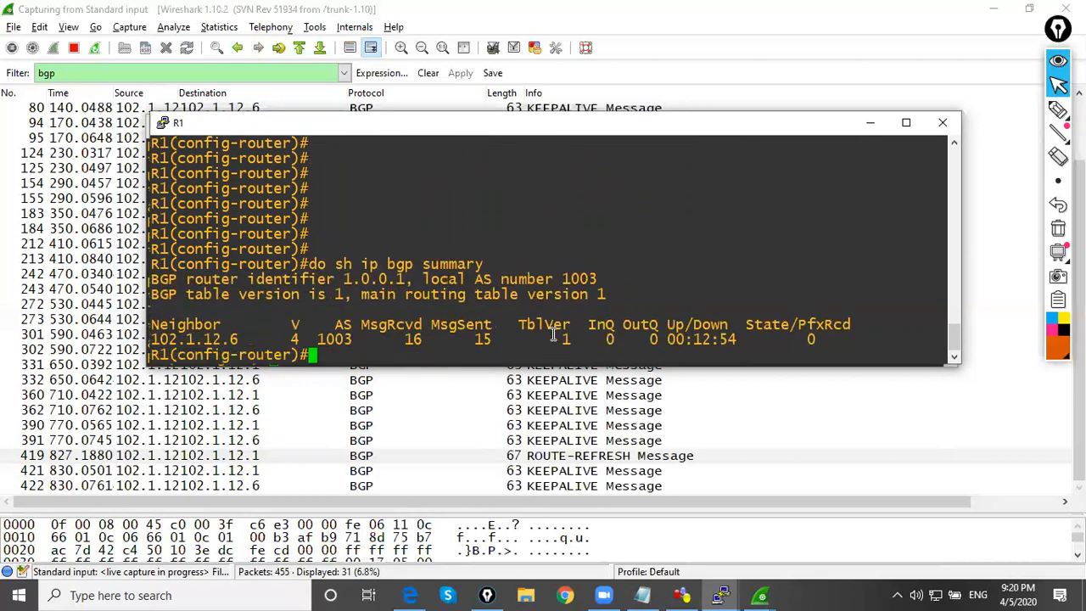
Leave BGP router configuration mode on R1 with end
key(Return)
key(Return)
text(end)
key(Return)
key(Return)
key(Return)
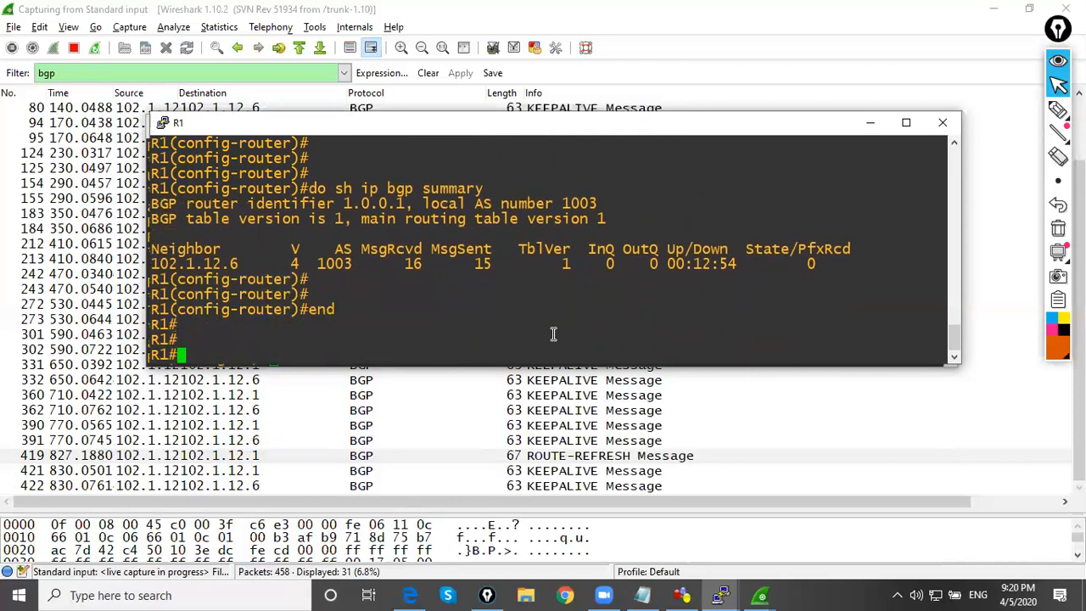
Run clear ip bgp * soft in on R1 three times to request inbound soft resets
text(s)
key(BackSpace)
text(clear ip bgp * soft in)
key(Return)
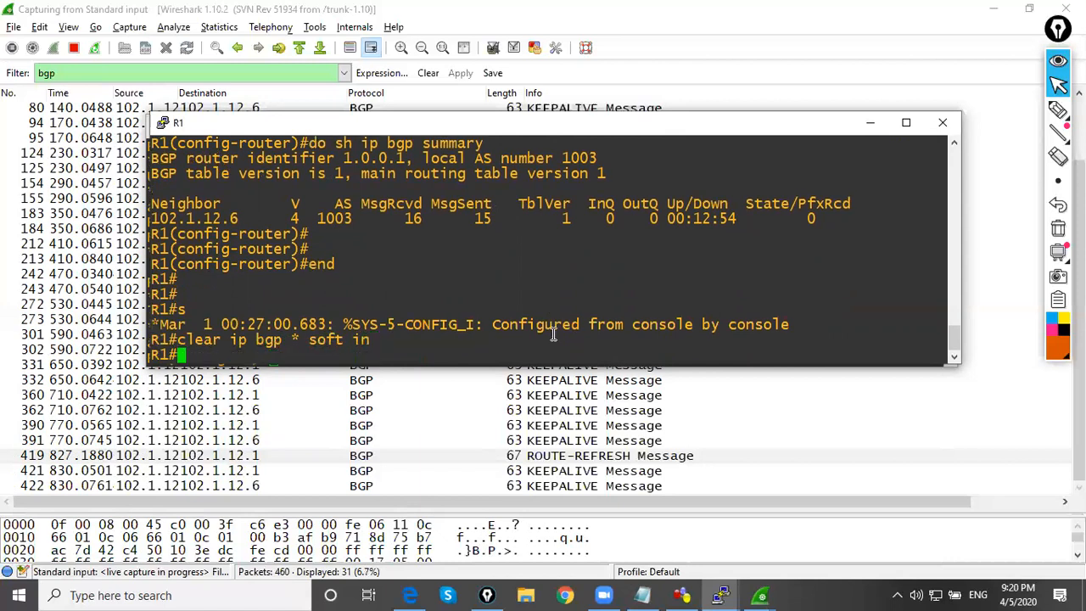
key(Up)
key(Return)
key(Return)
key(Up)
key(Return)
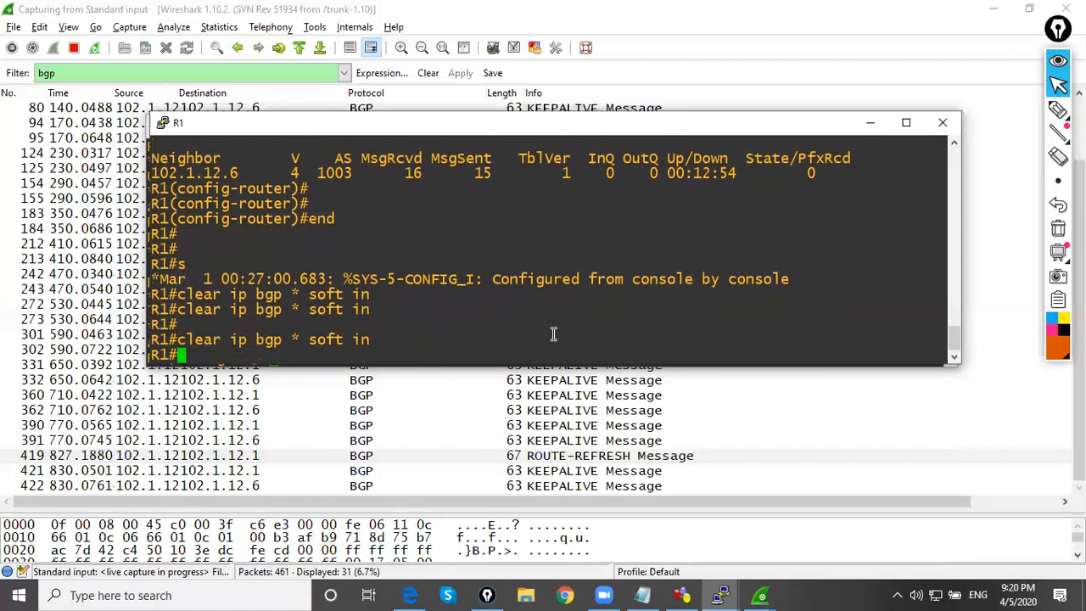
key(Return)
Run an outbound soft reset on R1 with clear ip bgp * soft out
key(Up)
key(BackSpace)
key(BackSpace)
text(out)
key(Return)
key(Return)
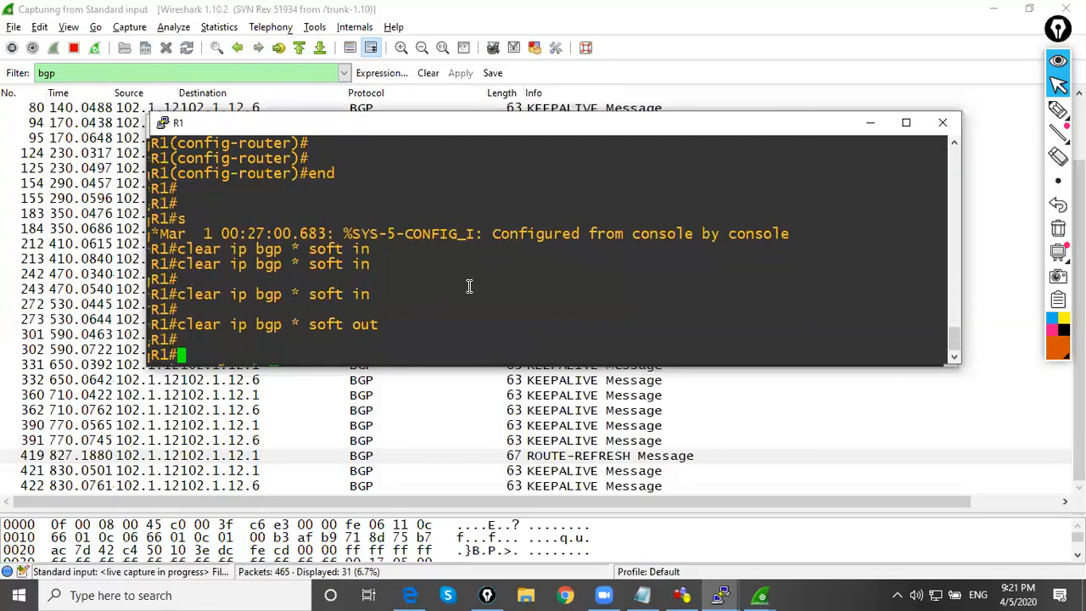
key(Return)
key(Return)
Ping 102.1.12.6 from source 102.1.12.1 on R1 and put its console away
key(Up)
key(Up)
key(Up)
key(Up)
key(Up)
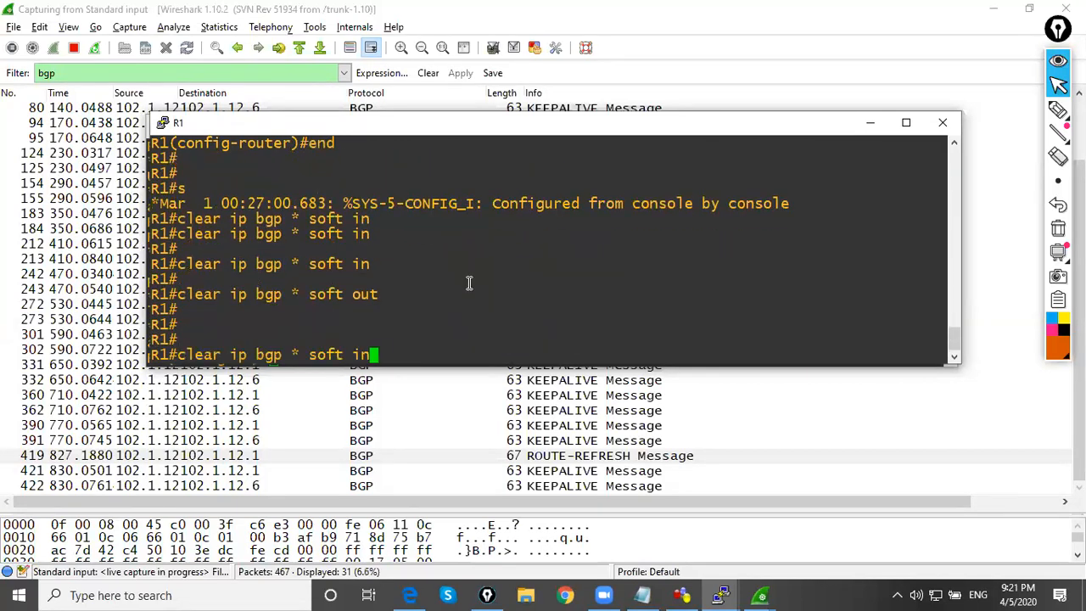
key(Return)
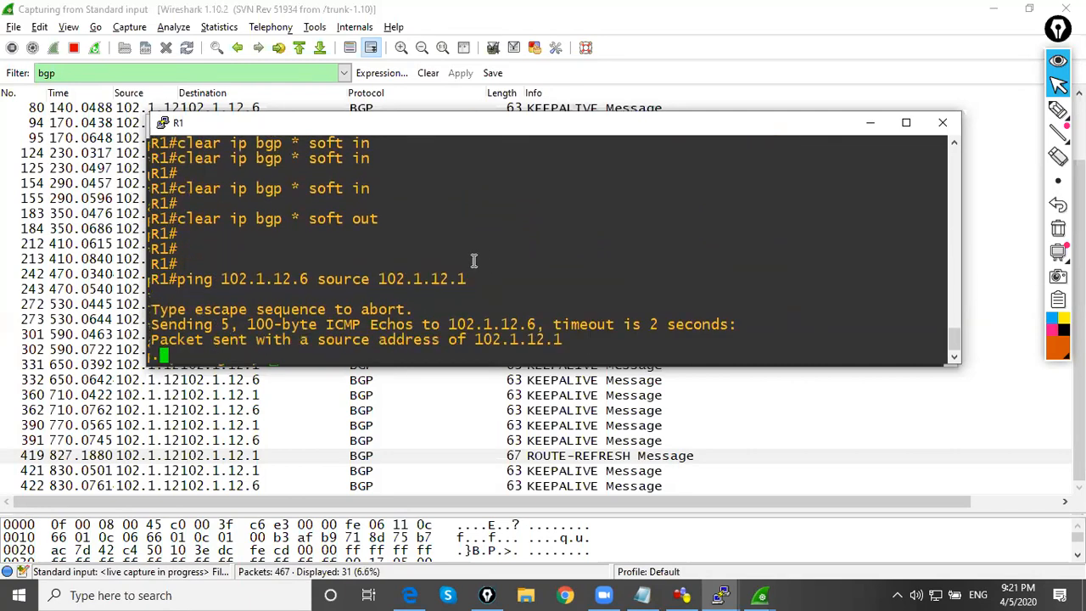
click(870, 123)
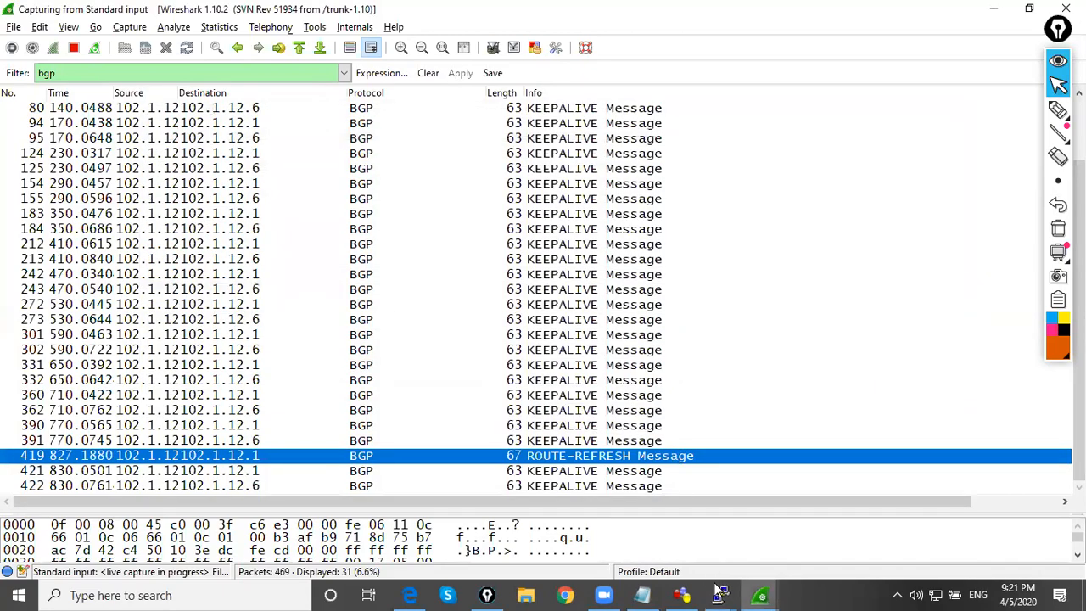
Bring up R3's console and re-enable its s0/0 interface with no sh
mouse_move(720, 595)
click(841, 544)
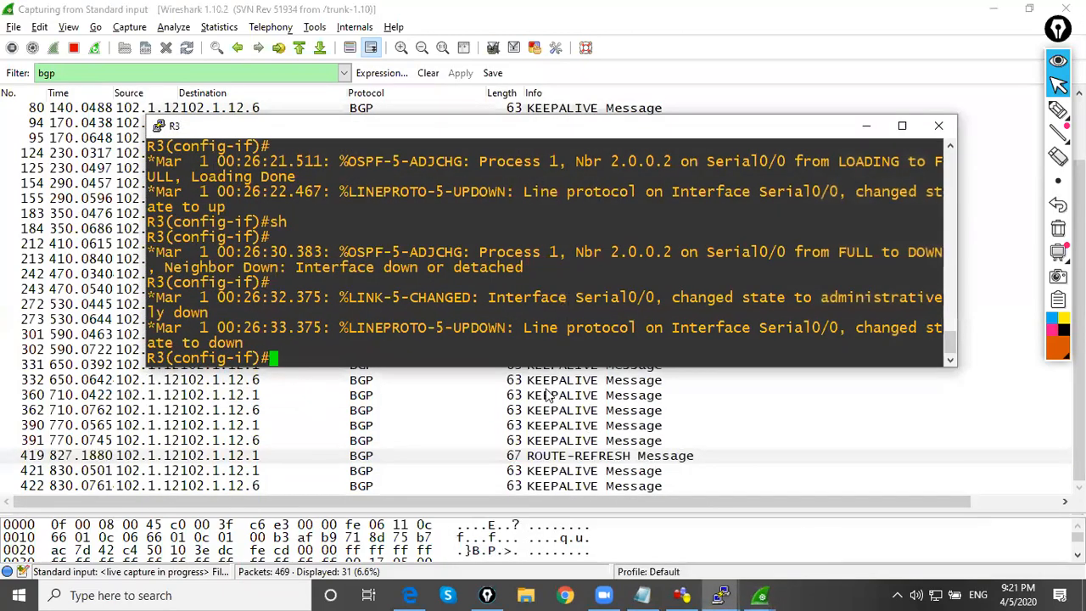
double_click(512, 302)
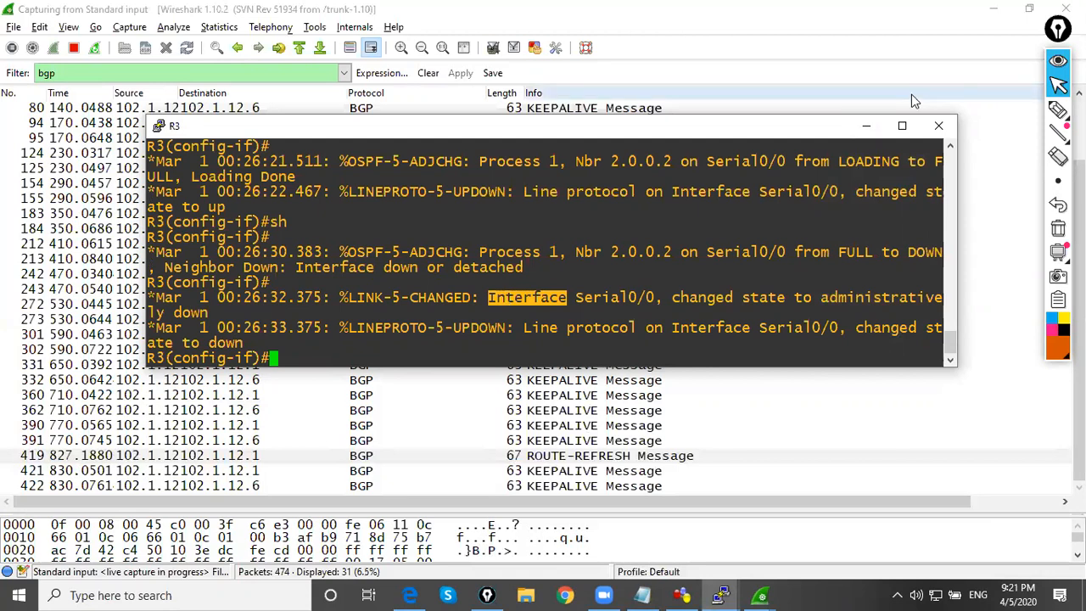
click(864, 127)
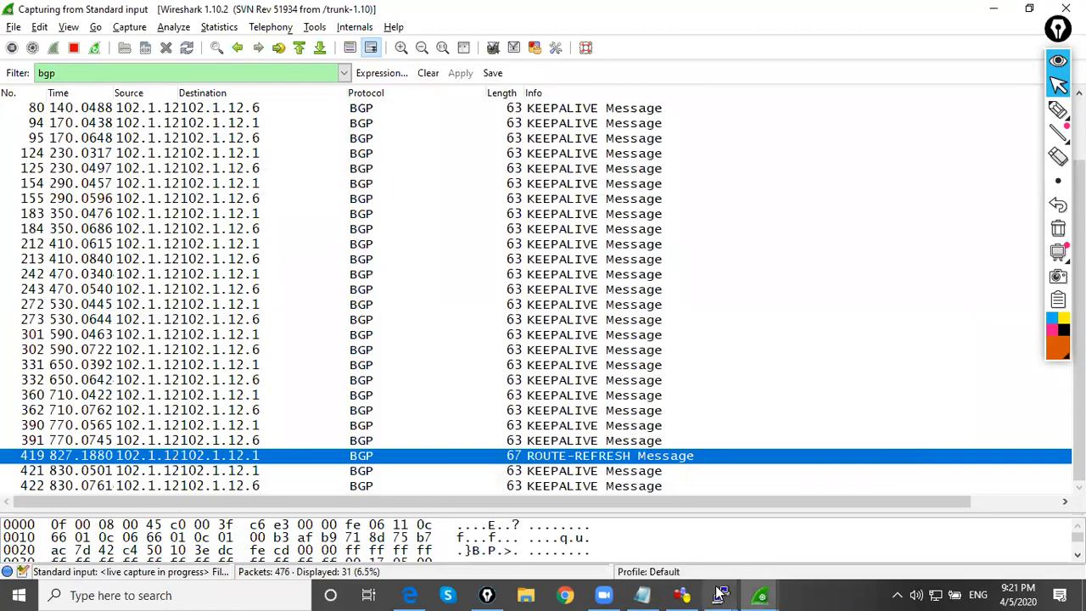
mouse_move(720, 594)
click(840, 530)
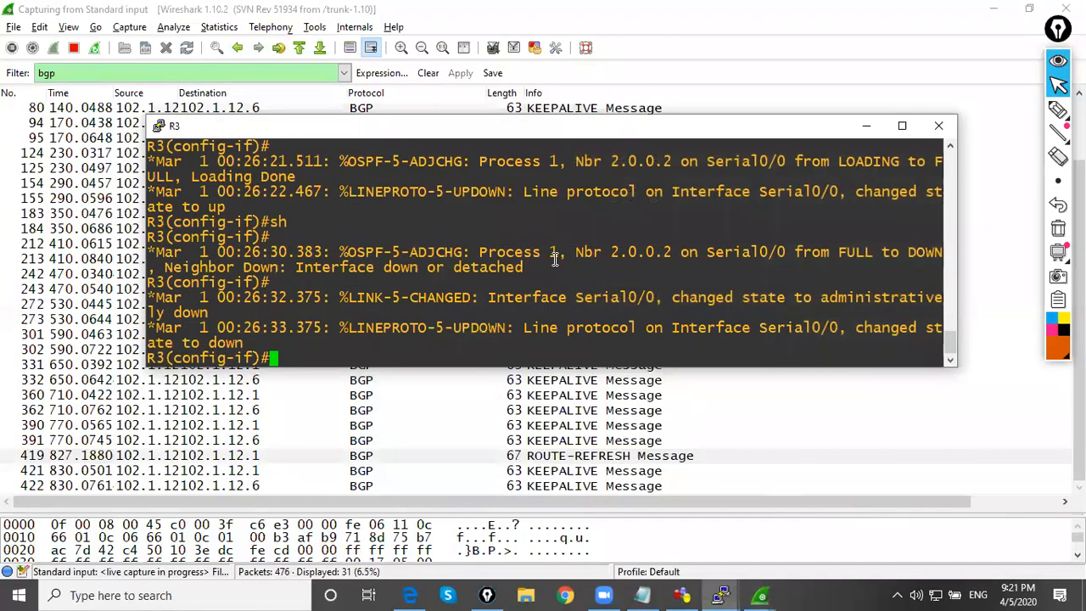
text(no sh)
key(Return)
key(Return)
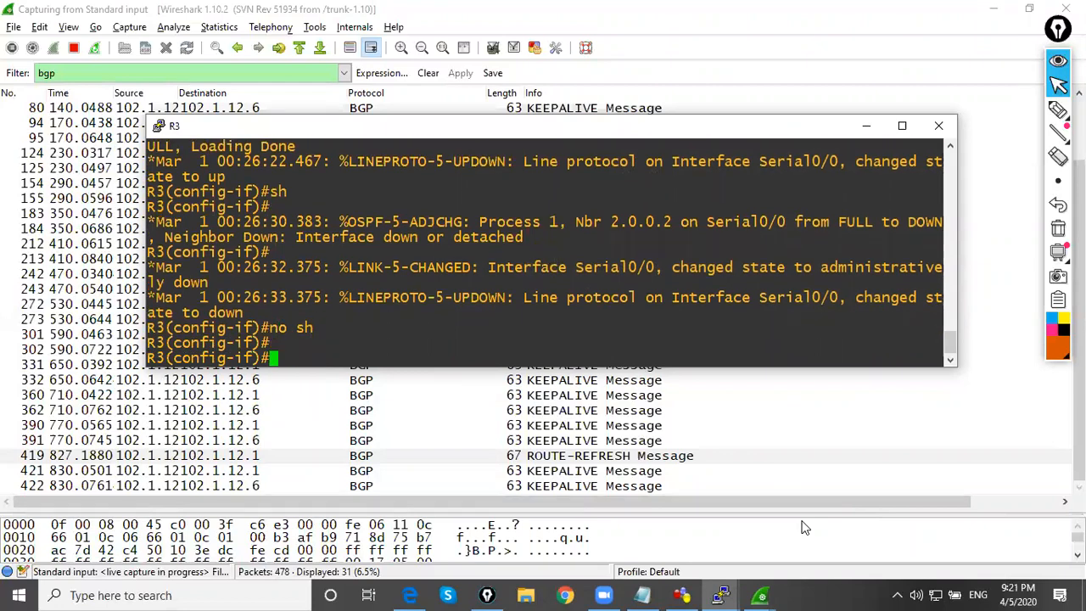
Switch to R1's console, enter configuration of s0/0, shut the interface down and re-enable it with no sh
mouse_move(720, 594)
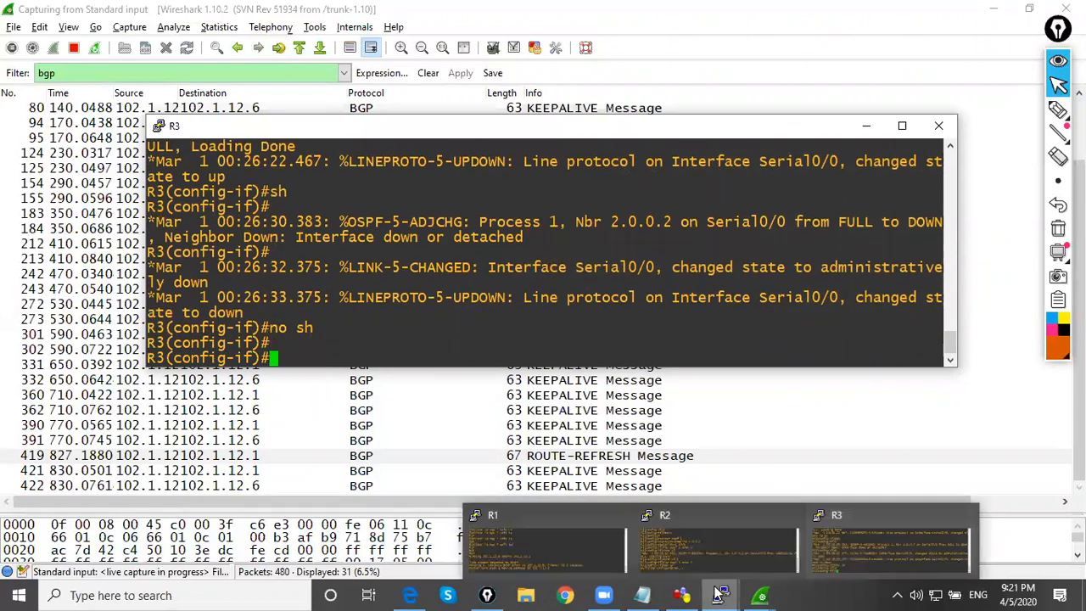
click(566, 532)
key(Return)
key(Return)
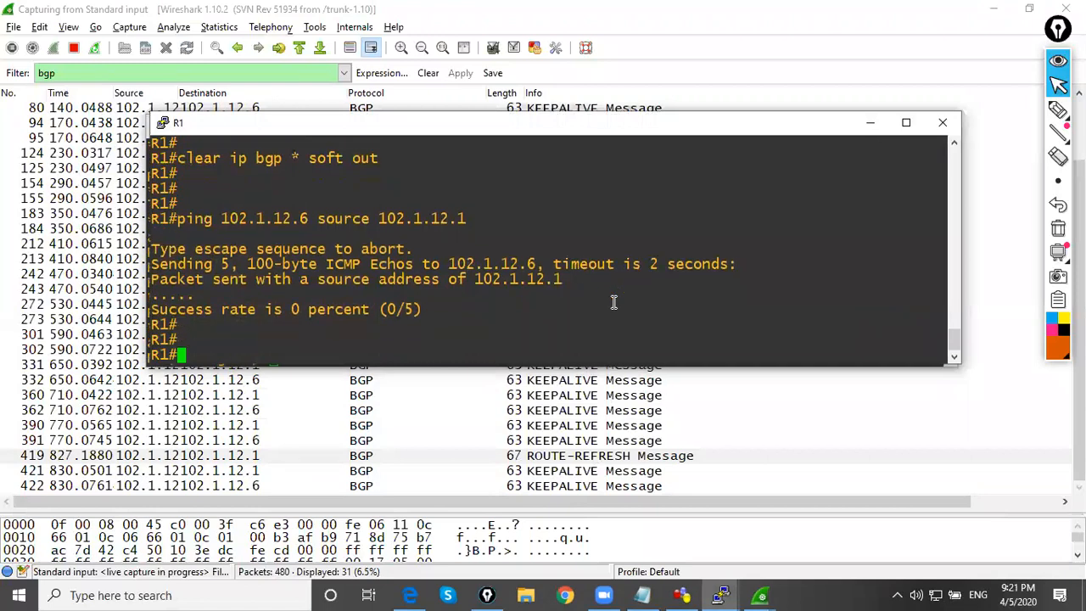
text(conf t)
key(Return)
text(int s0/0)
key(Return)
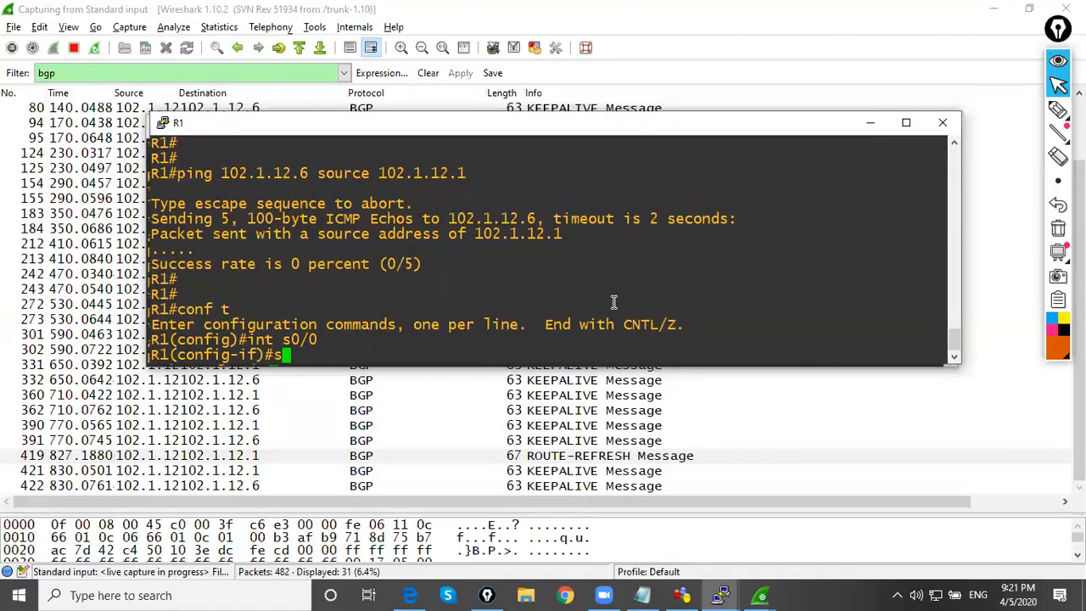
text(sh)
key(Return)
text(no sh)
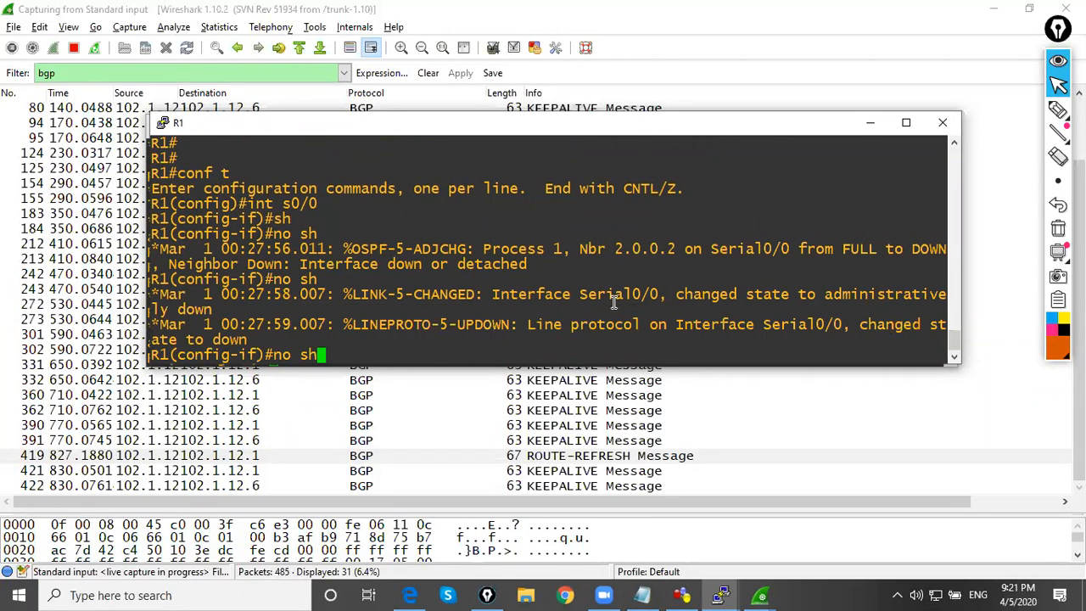
key(Return)
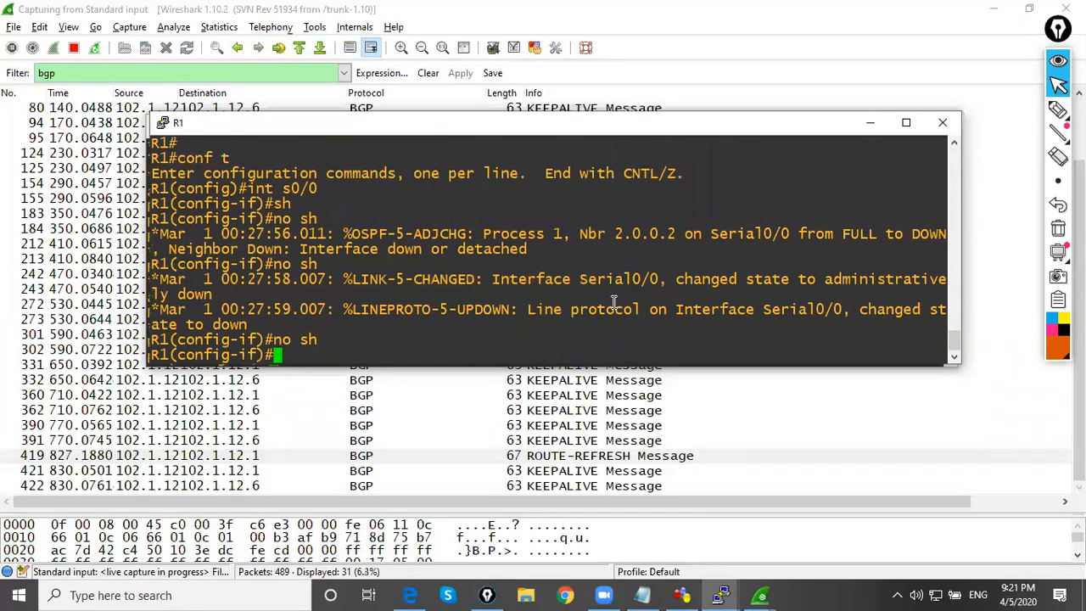
Leave interface configuration mode on R1 with end
key(Return)
key(Return)
text(end)
key(Return)
key(Return)
key(Return)
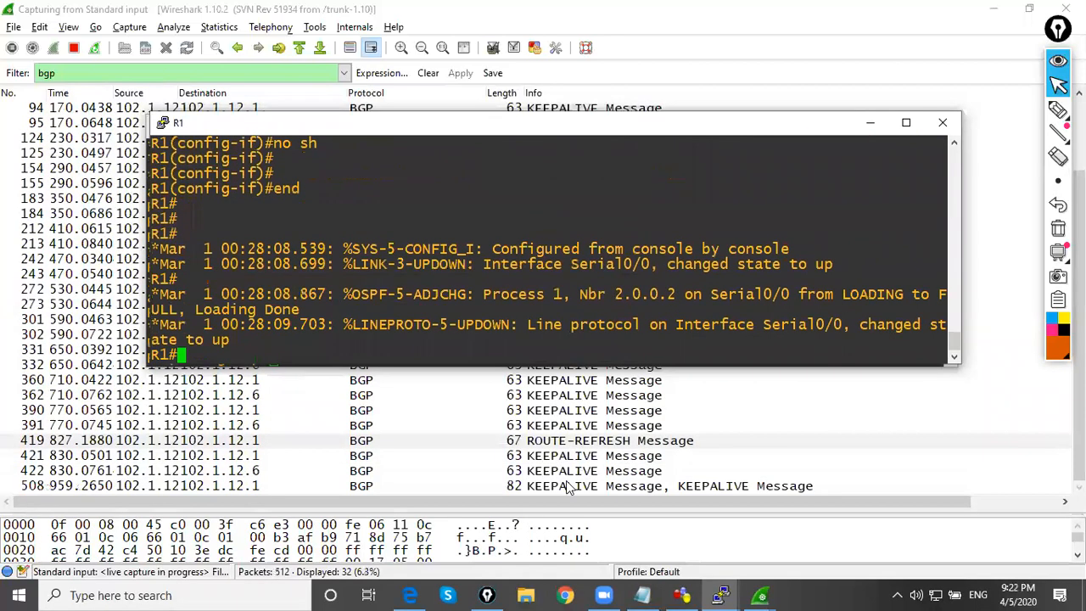
Open packet 508 from the capture full screen, examine both of its BGP KEEPALIVE messages, and close it
double_click(568, 488)
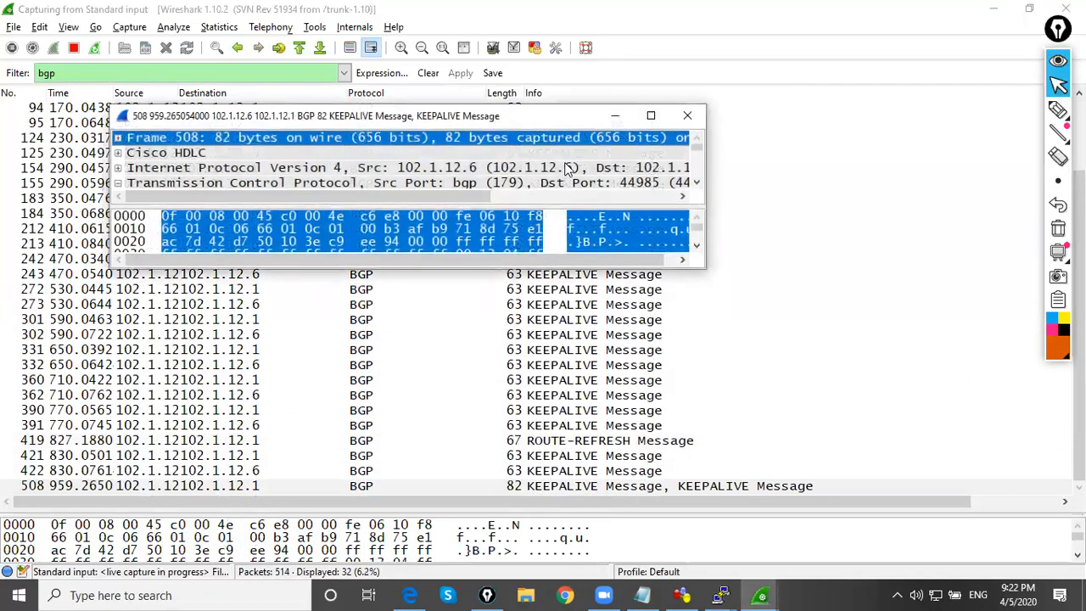
click(650, 115)
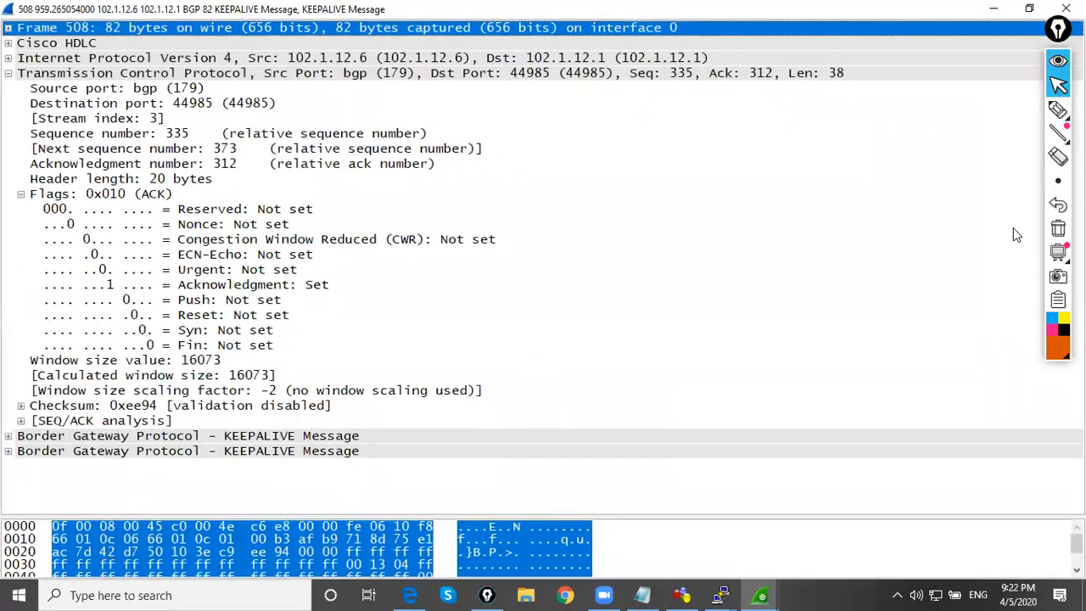
click(7, 73)
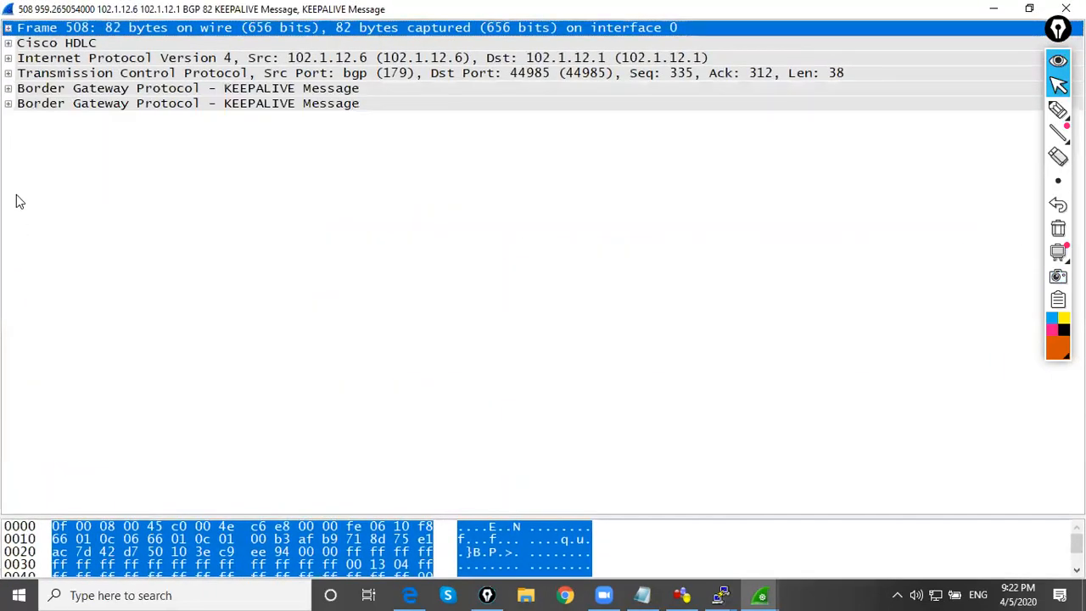
click(8, 88)
click(7, 88)
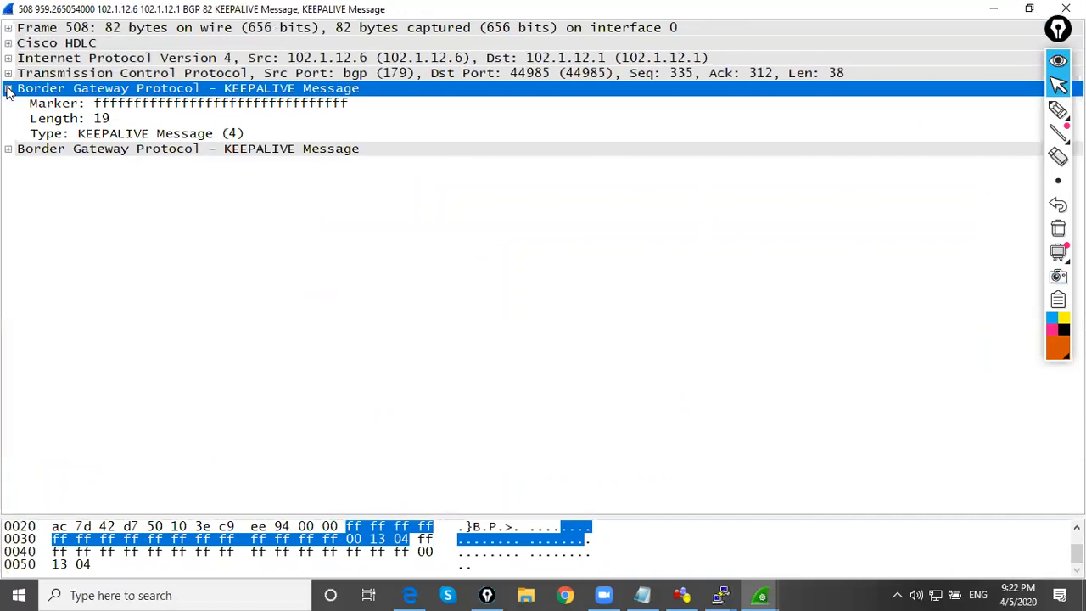
click(8, 150)
click(9, 149)
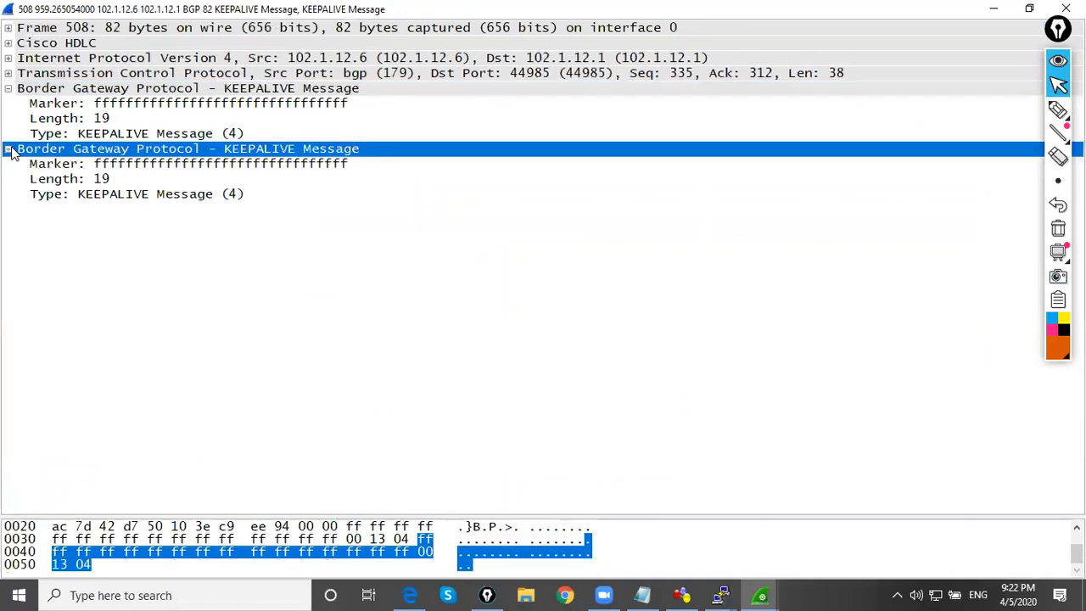
click(126, 196)
click(99, 180)
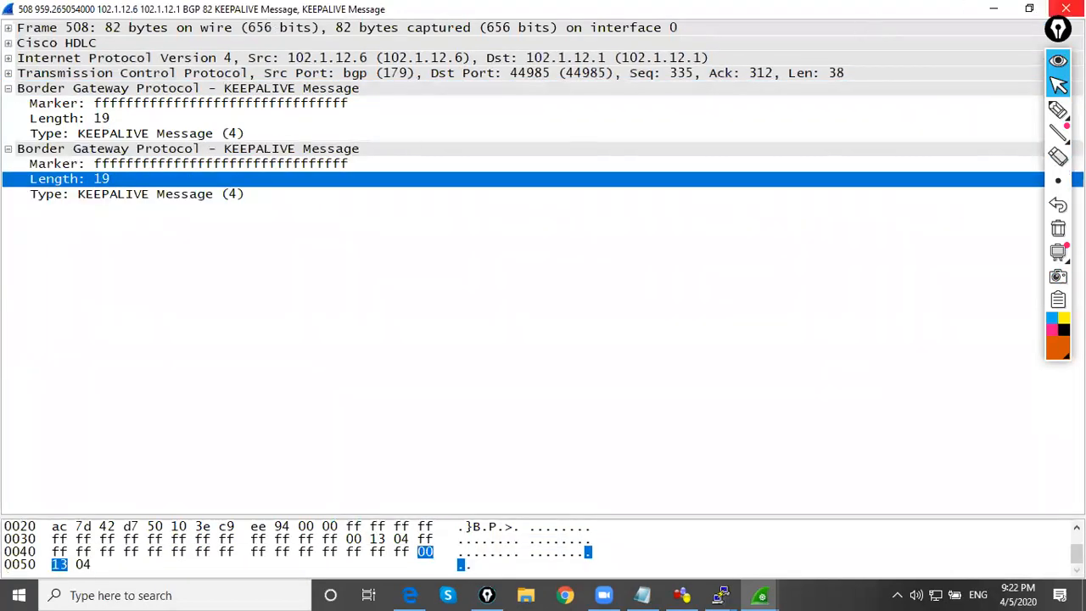
click(1066, 7)
Open KEEPALIVE packet 332 full screen, examine its Border Gateway Protocol fields, and return to the packet list
double_click(444, 365)
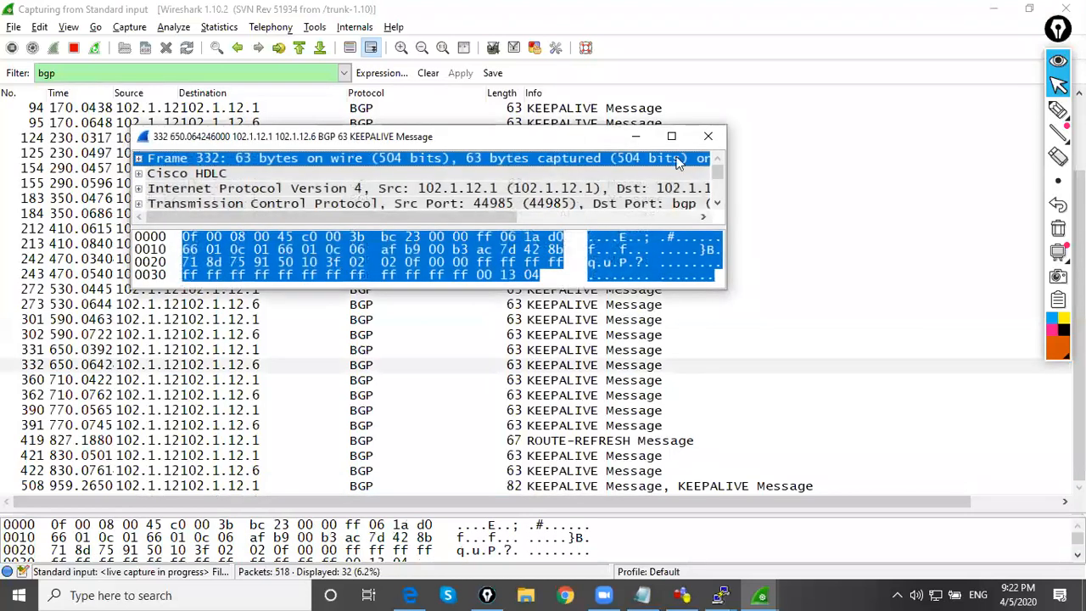
click(671, 136)
click(7, 88)
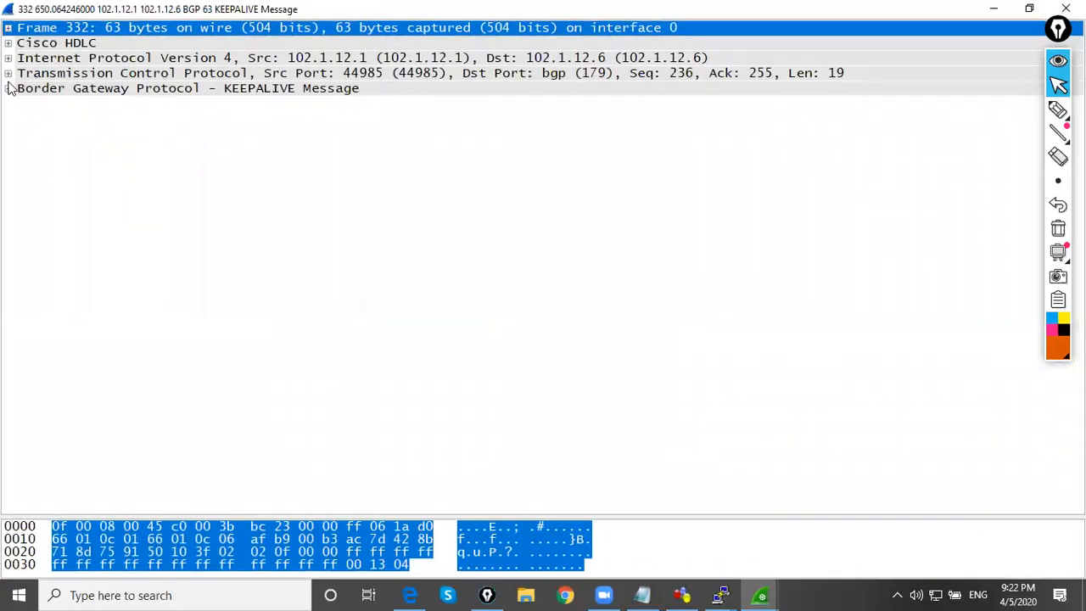
click(8, 75)
click(8, 90)
click(8, 88)
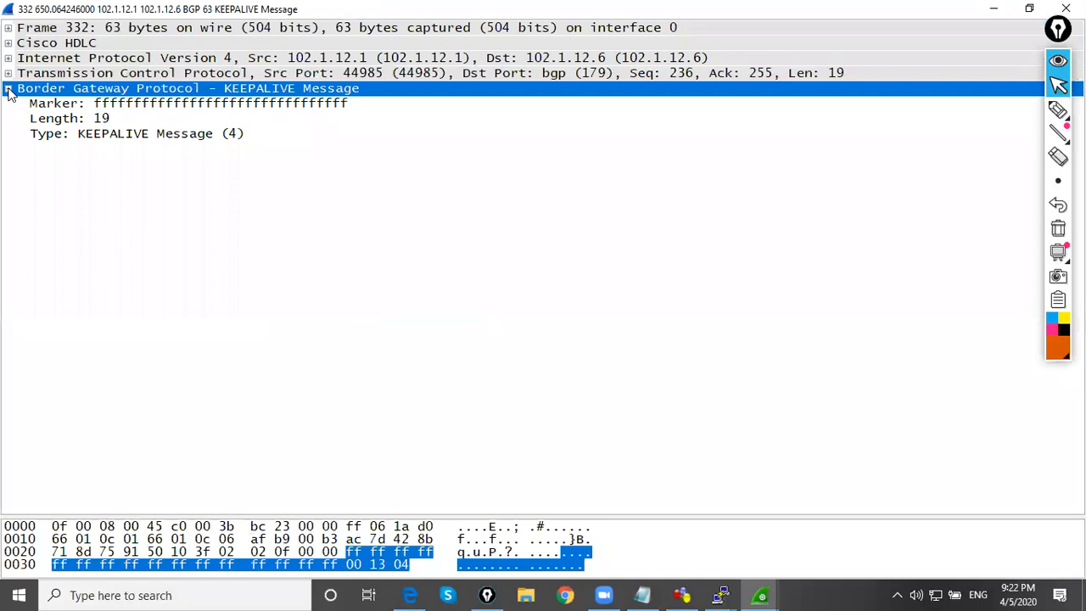
click(998, 10)
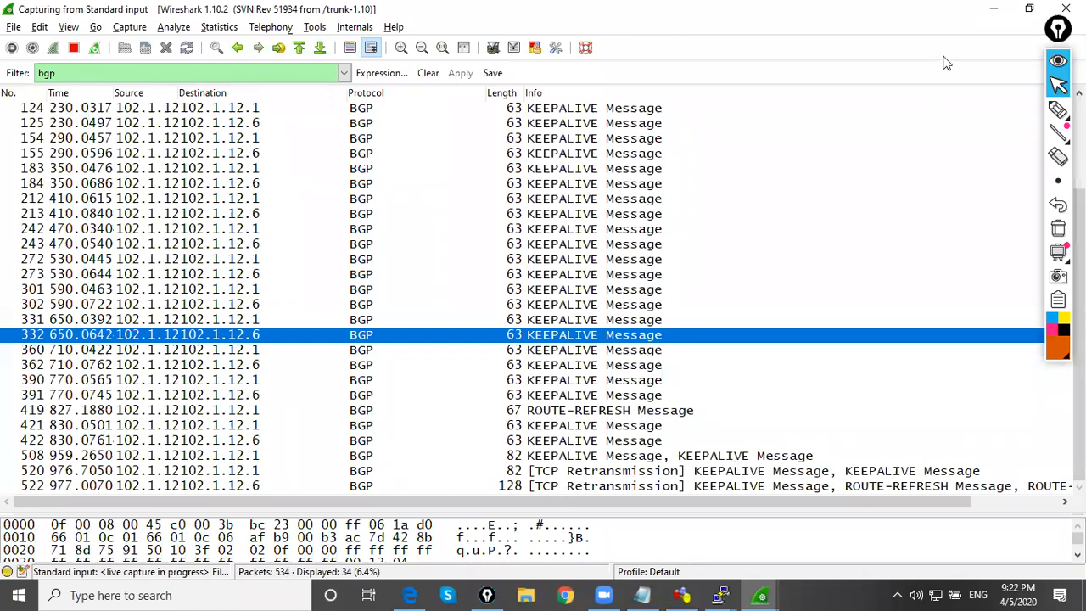
Switch to R1's console and place its window below the link labels so the topology stays in view
click(994, 8)
click(609, 382)
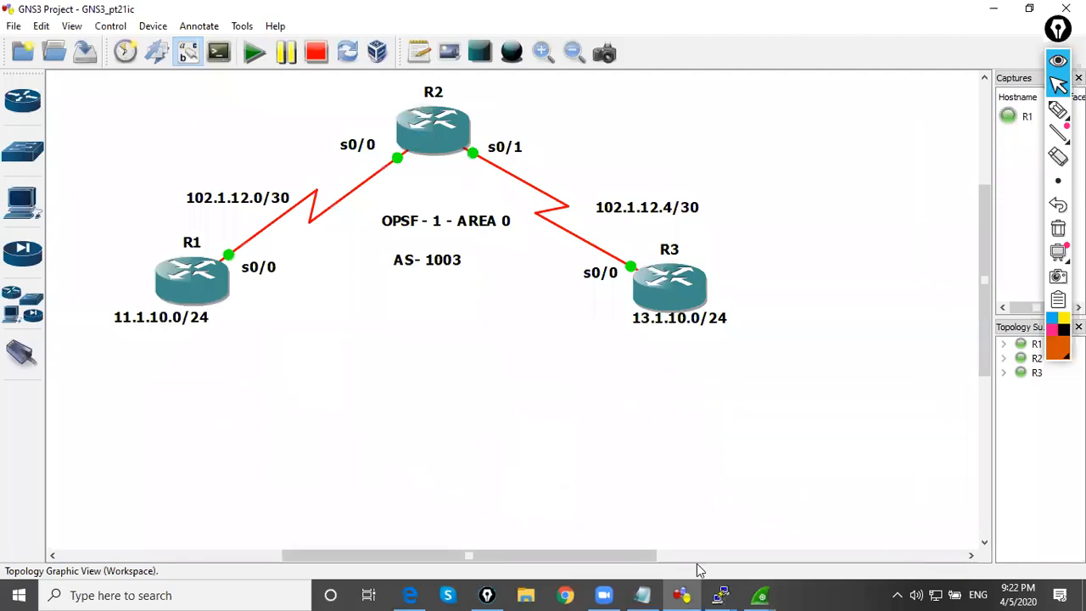
mouse_move(721, 595)
click(552, 543)
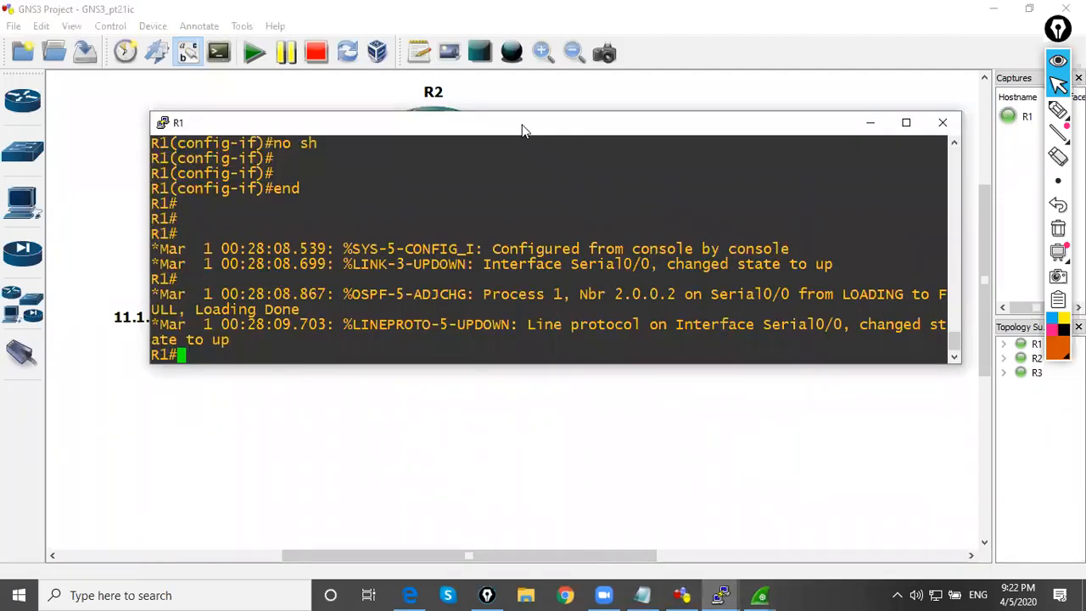
drag(522, 130, 500, 312)
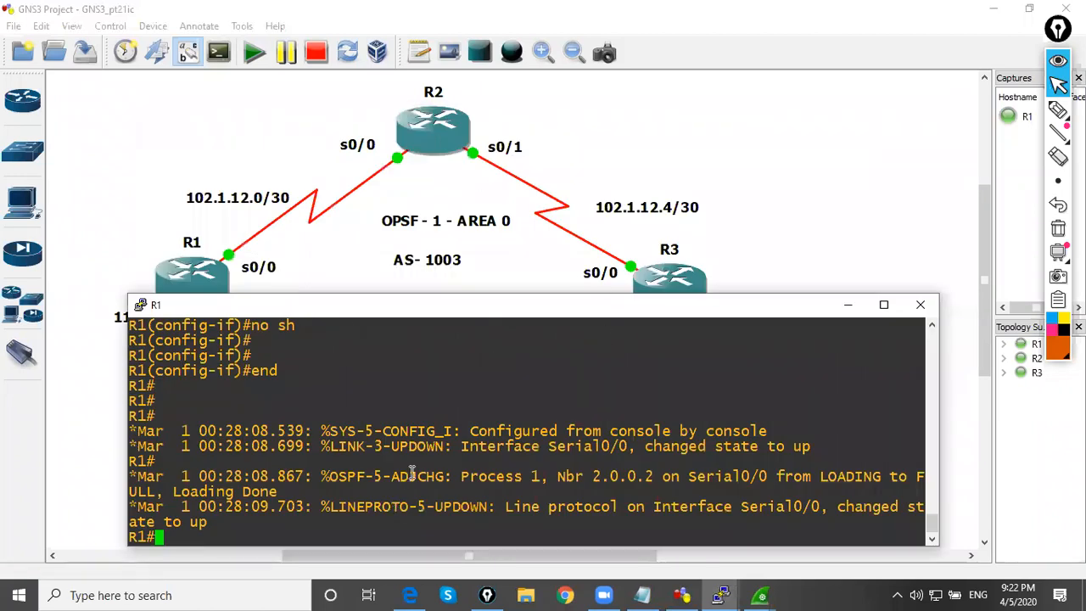
Enter global configuration on R1 with conf t and open the BGP process with router bgp 1003
key(Return)
key(Return)
text(conf t)
key(Return)
key(Return)
text(router bgp 1003)
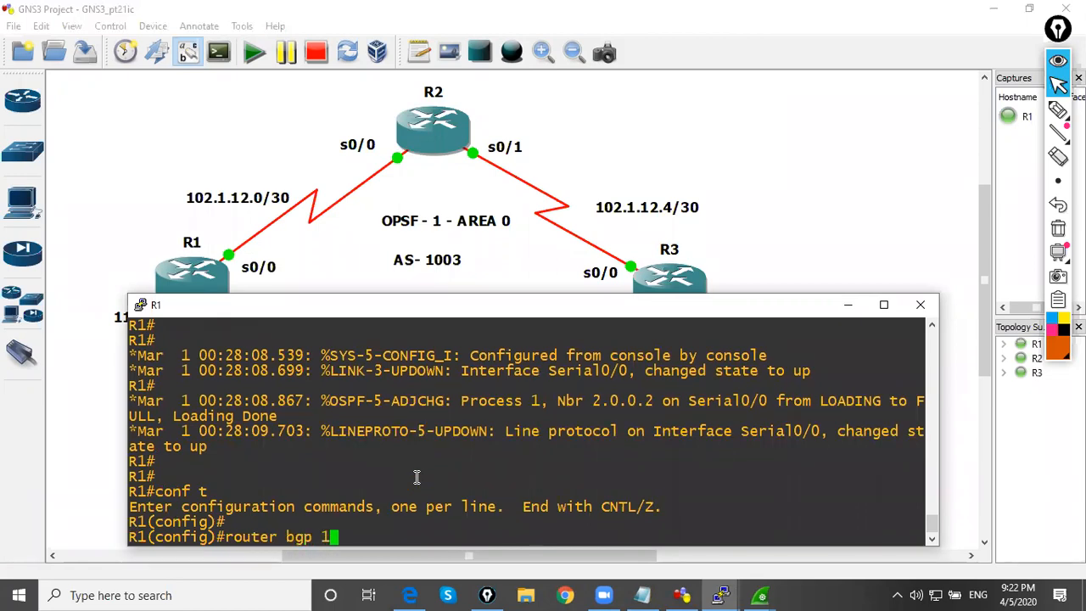
key(Return)
Advertise R1's LAN in BGP with network 11.1.10.0 mask 255.255.255.0
text(network 11.1.10.0 mask 255.255.255.0)
key(Return)
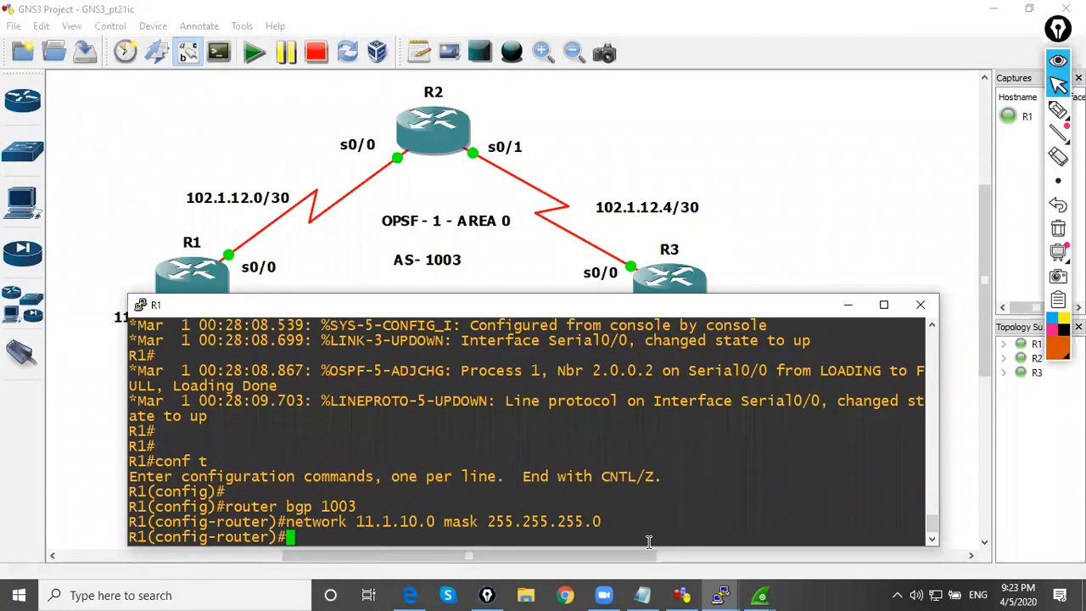
Switch to R3's console and leave interface configuration mode with end
mouse_move(722, 595)
click(899, 529)
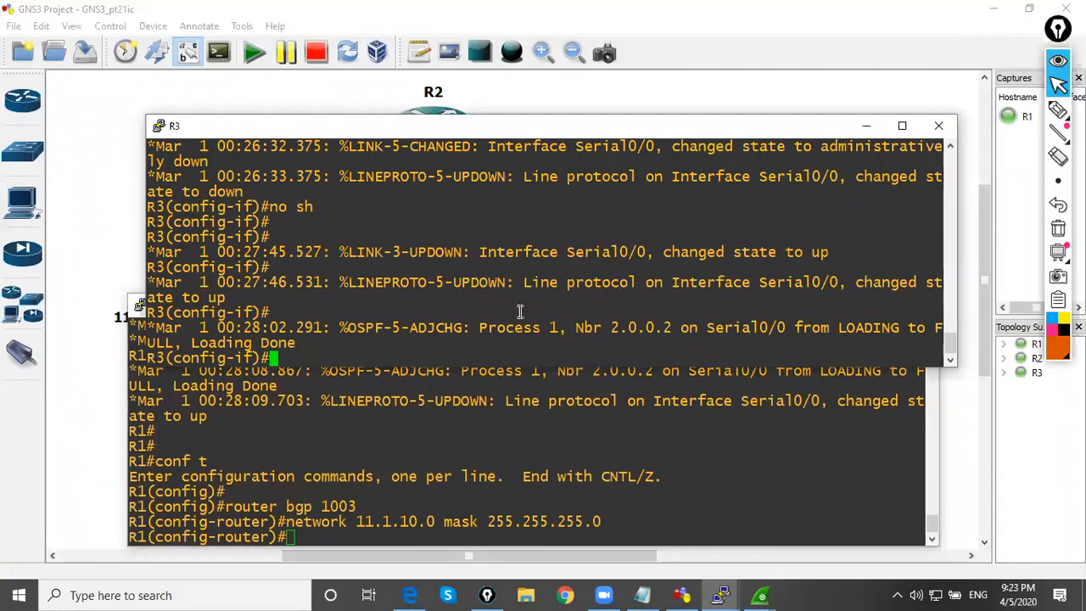
key(Return)
key(Return)
key(Return)
key(Return)
key(Return)
key(Return)
key(Return)
key(Return)
key(Return)
key(Return)
key(Return)
key(Return)
key(Return)
key(Return)
text(e)
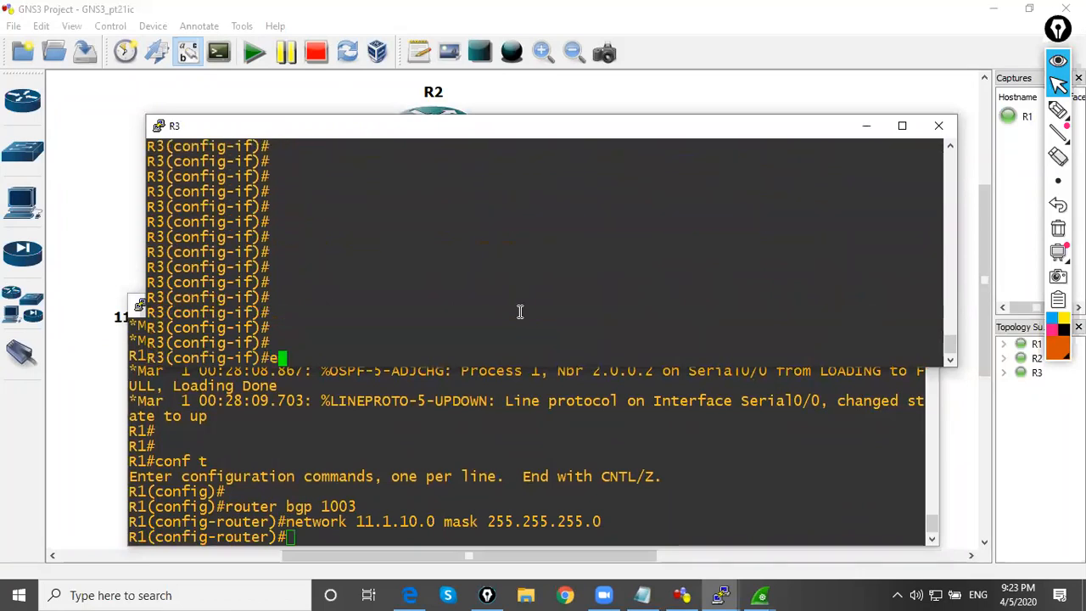
text(nd)
key(Return)
key(Return)
key(Return)
key(Return)
key(Return)
key(Return)
key(Return)
key(Return)
key(Return)
key(Return)
key(Return)
key(Return)
key(Return)
Display the BGP table on R3 with sh ip bgp
text(sh ip )
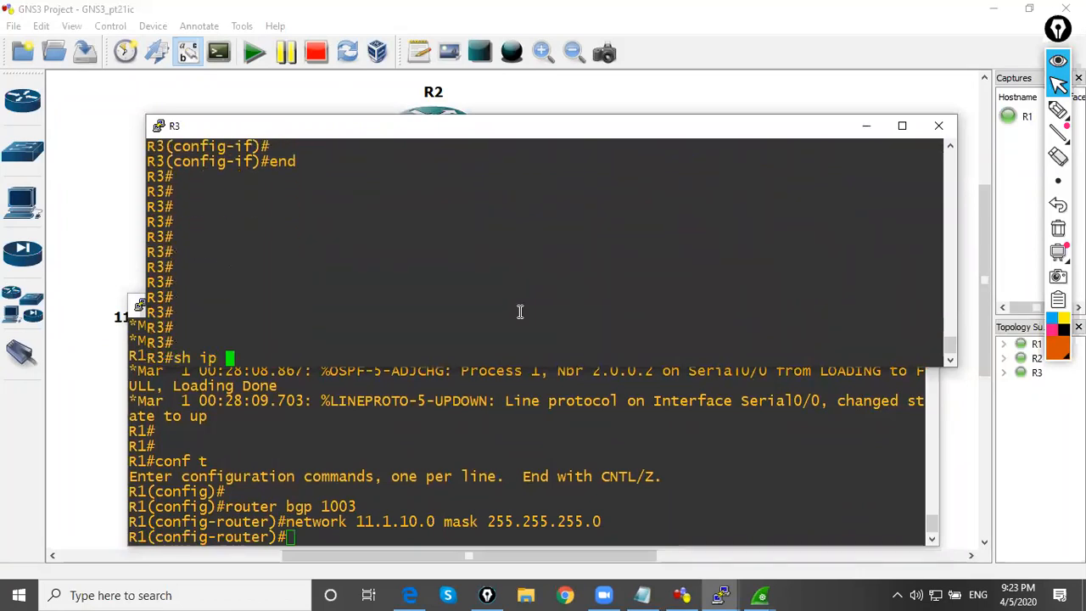
text(bpg)
key(BackSpace)
key(BackSpace)
text(gp)
key(Return)
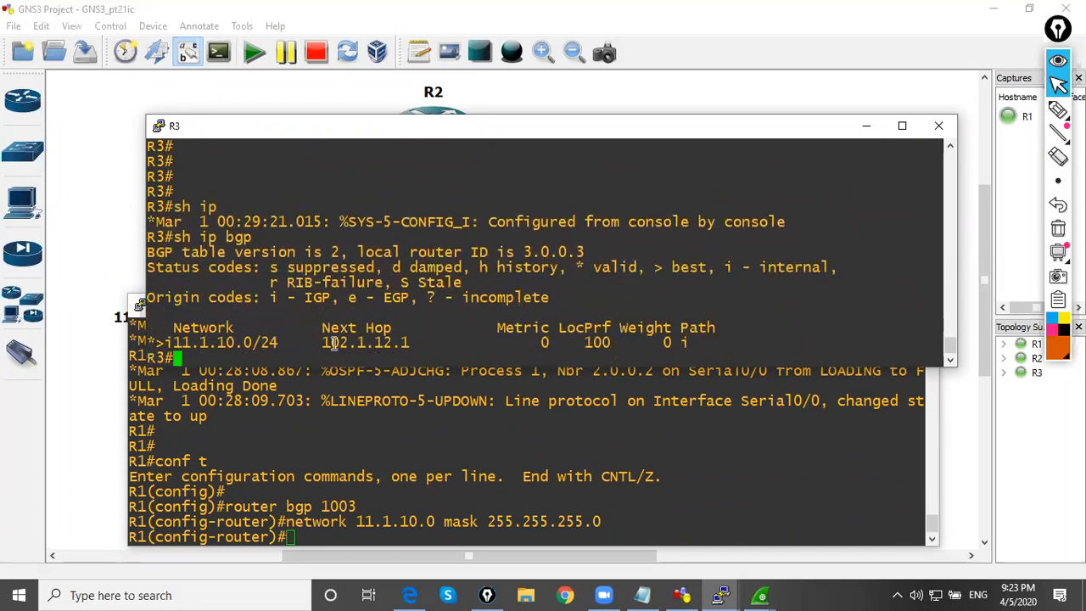
Switch to the Wireshark capture, open UPDATE packet 549 full screen and expand its Path attributes
click(761, 595)
click(461, 520)
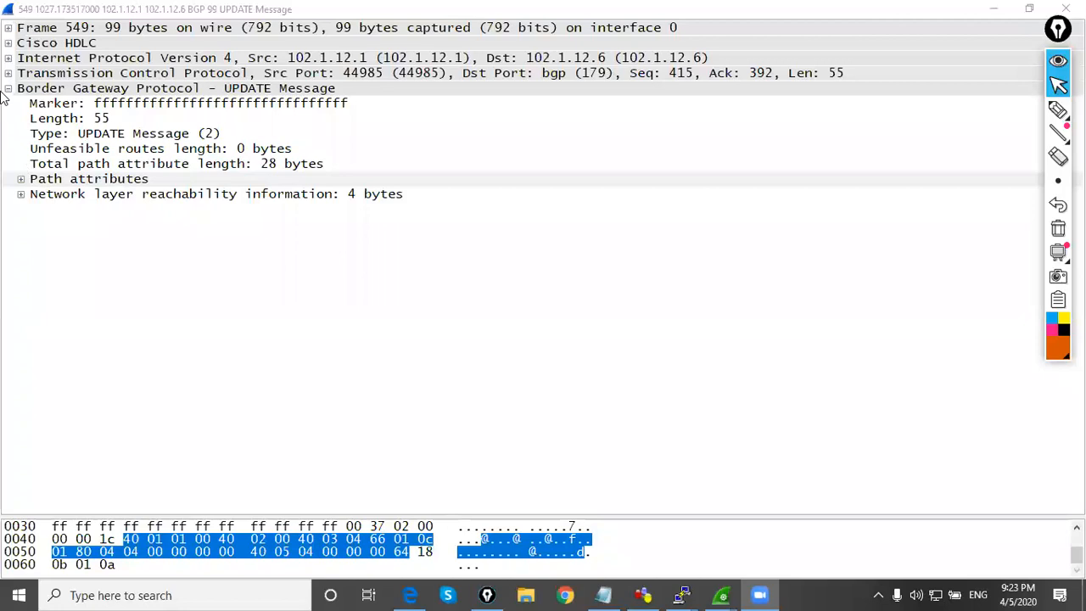
click(21, 180)
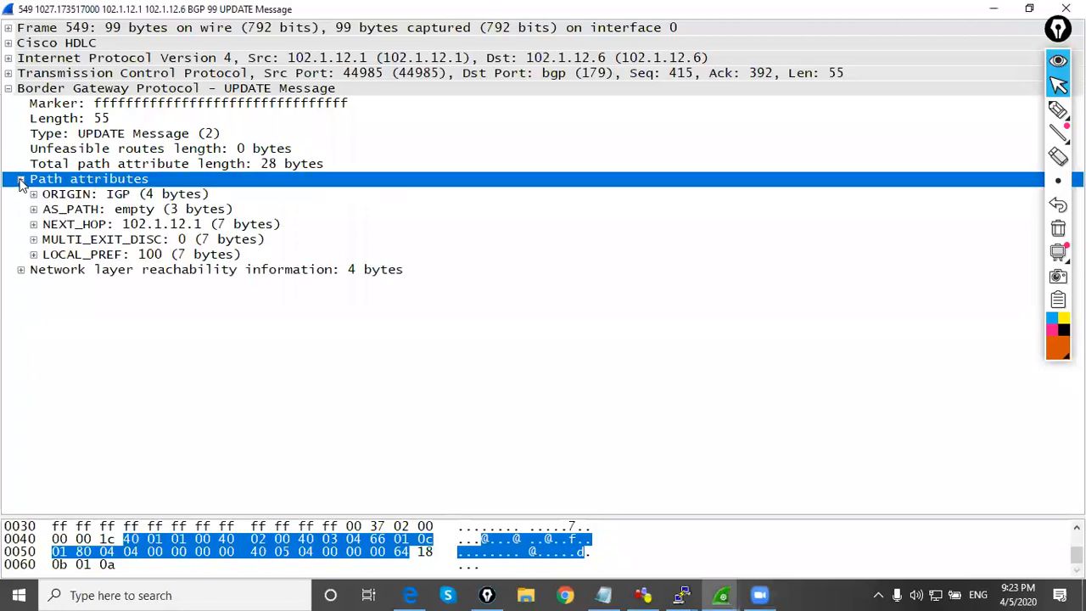
Expand the packet's network layer reachability information and examine the NLRI prefix length and prefix of 11.1.10.0/24
click(22, 270)
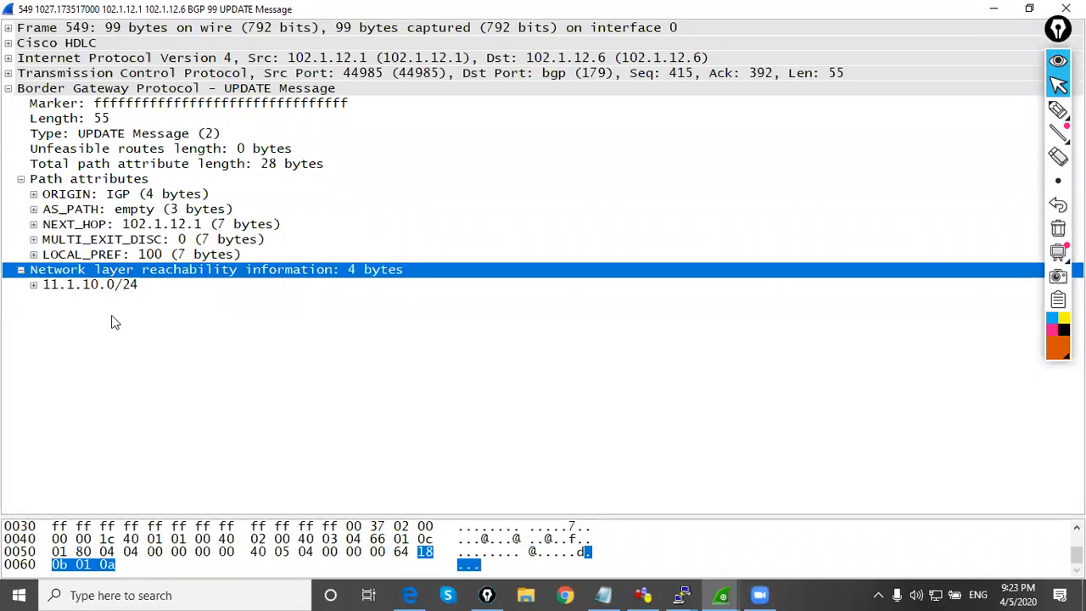
double_click(34, 291)
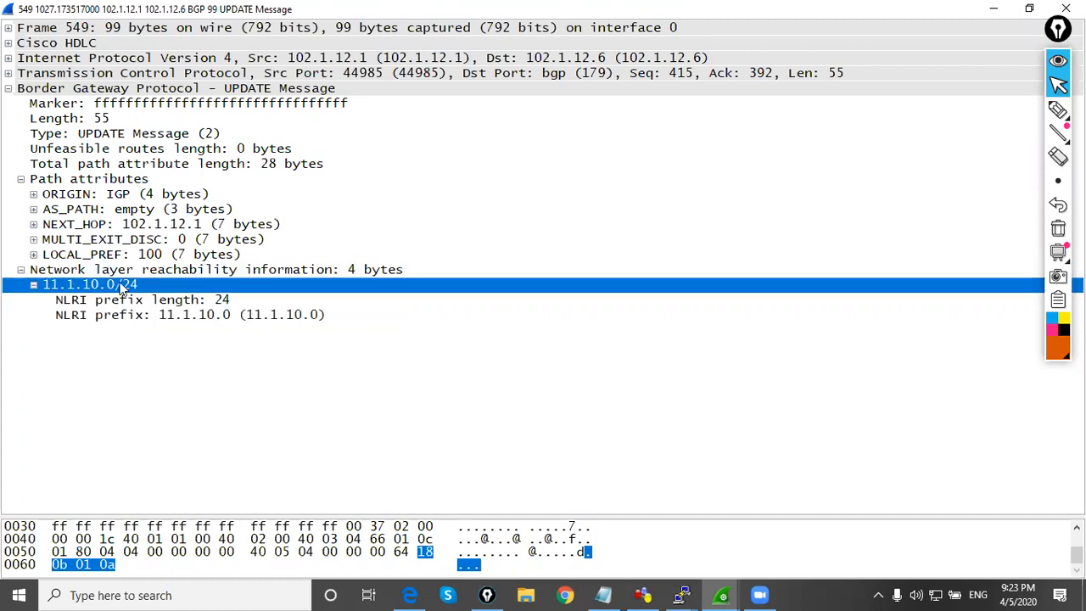
click(204, 304)
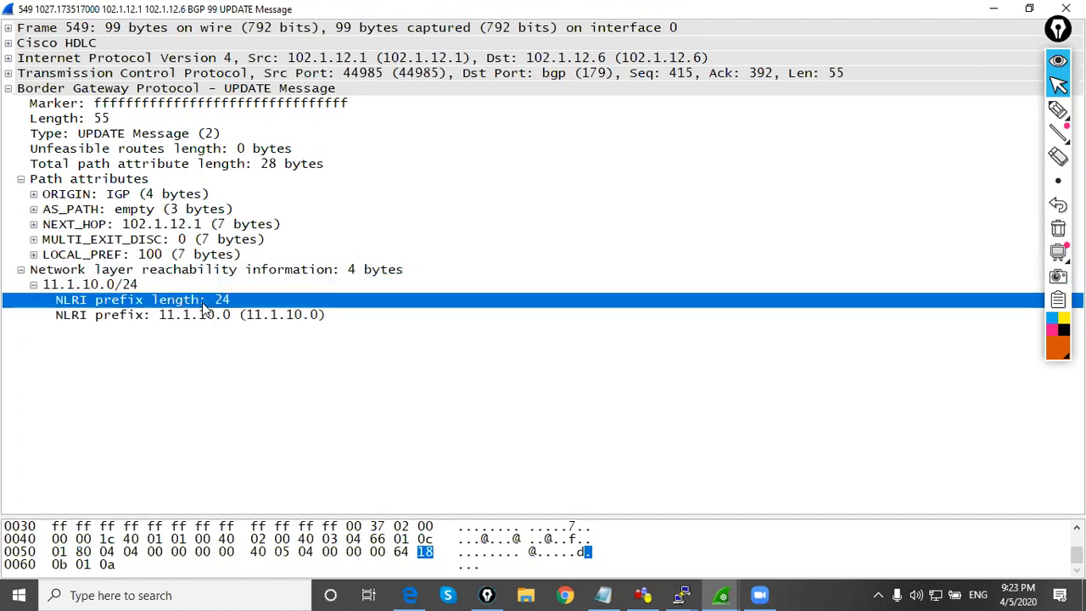
click(201, 319)
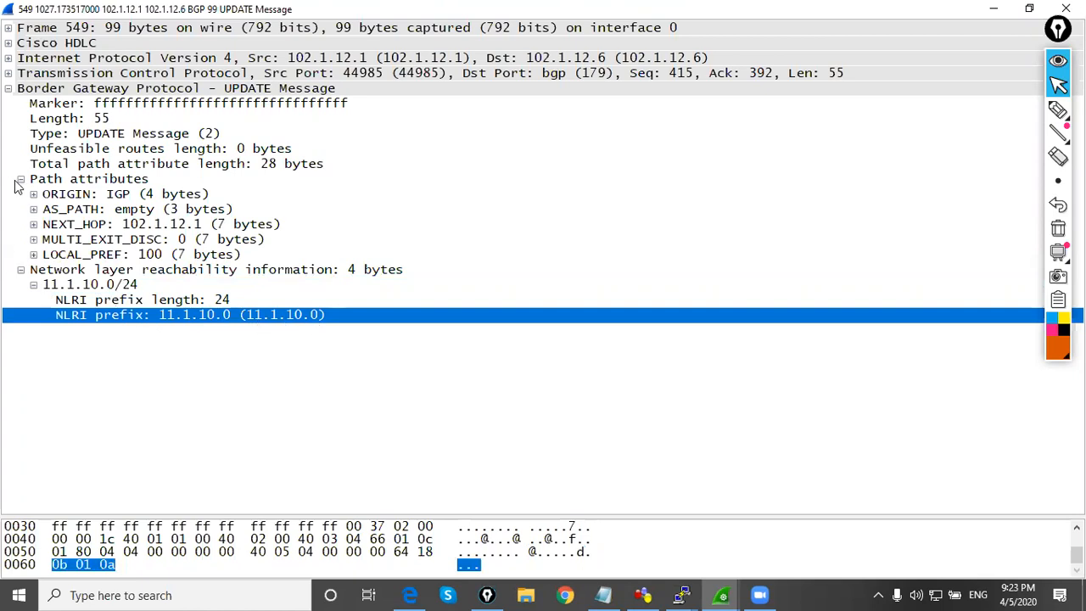
click(21, 274)
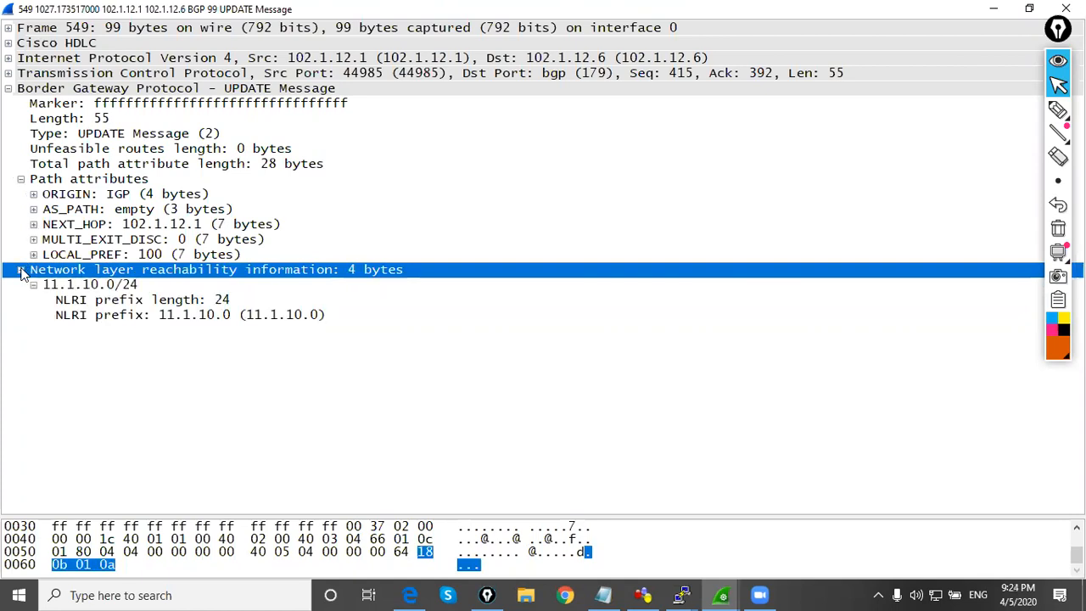
click(20, 272)
click(21, 271)
Expand the ORIGIN path attribute to examine its fields, and return to the GNS3 topology
click(57, 197)
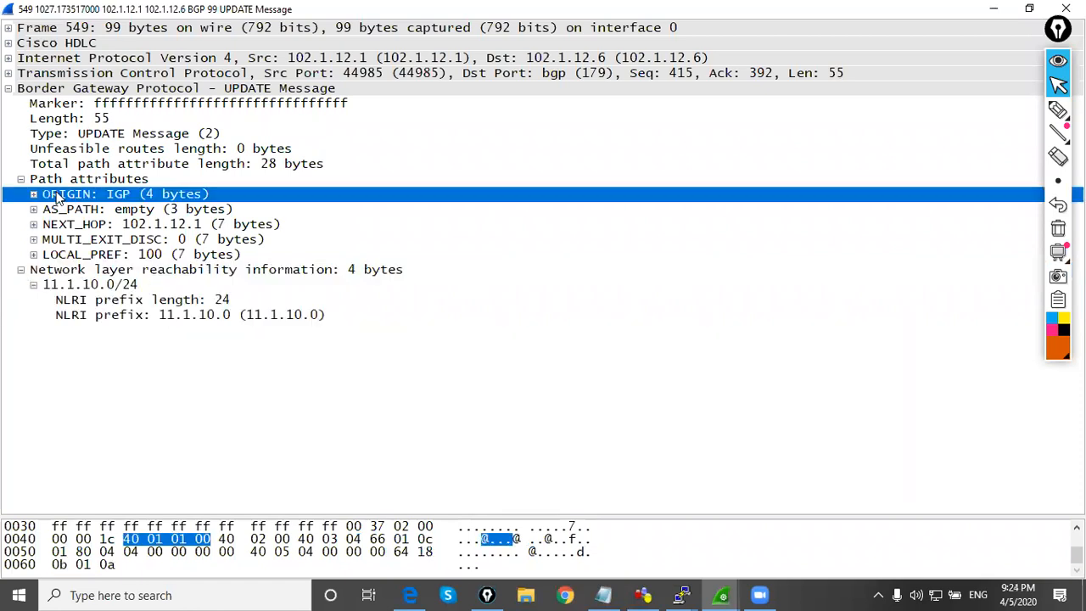
click(34, 194)
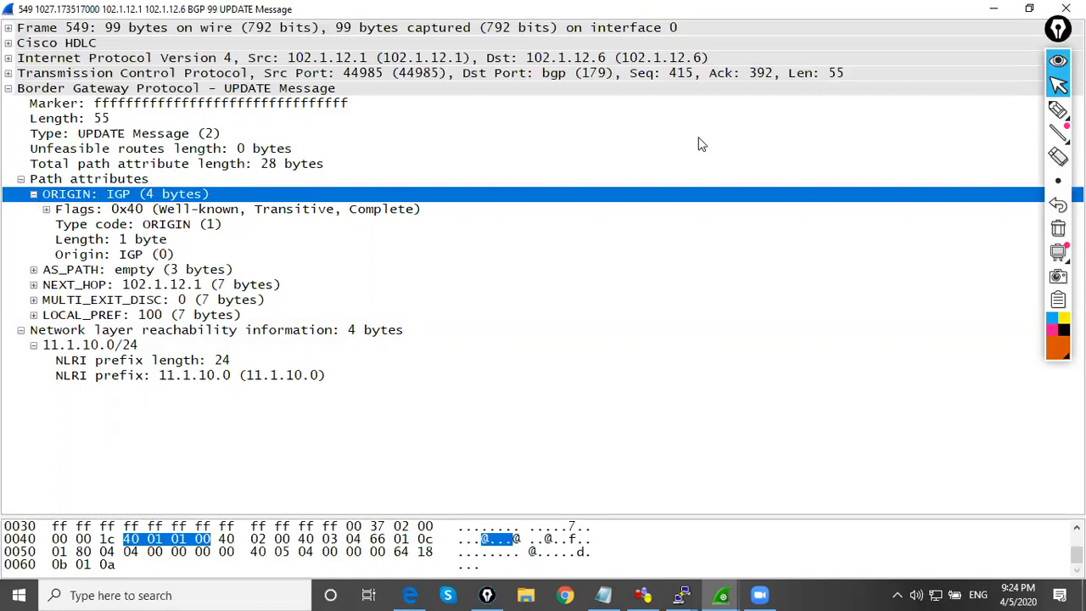
click(994, 9)
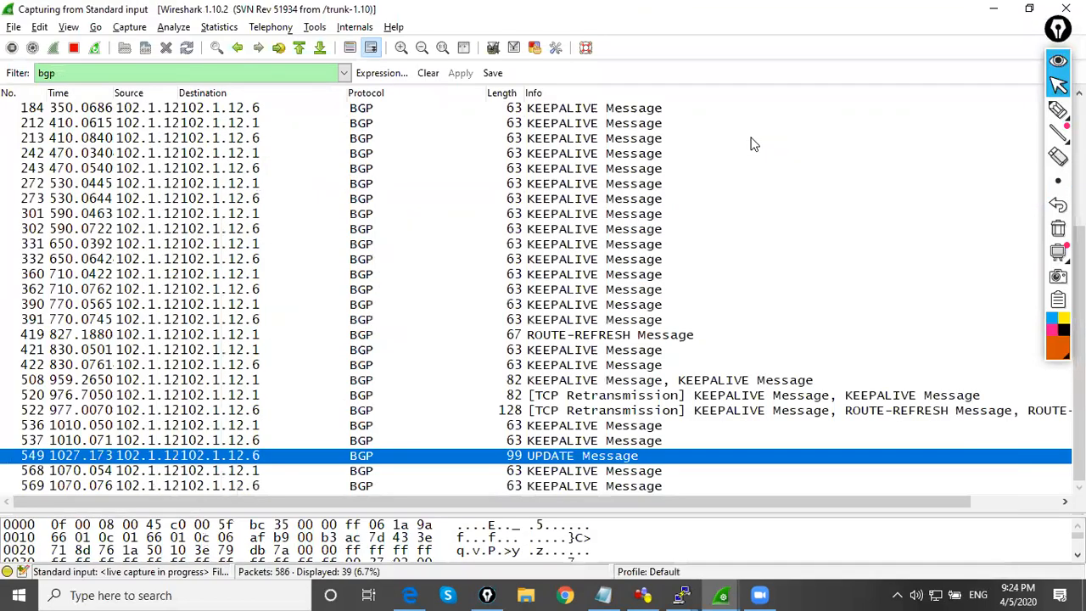
key(alt+Tab)
click(805, 571)
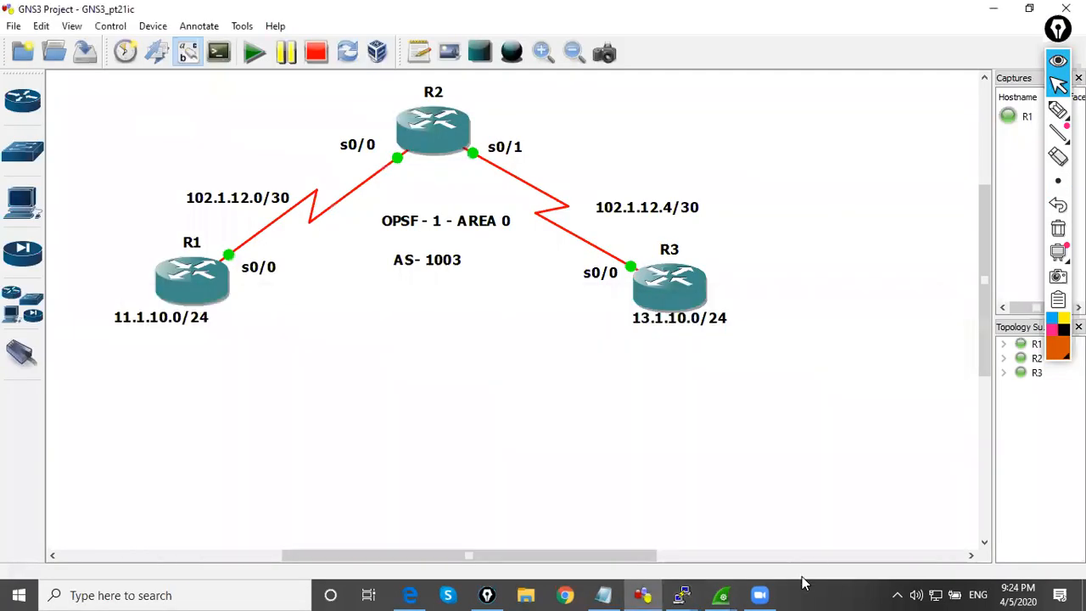
Reopen packet 549 as a resized window beside R1 on the topology, with its path attributes and NLRI in view
mouse_move(724, 588)
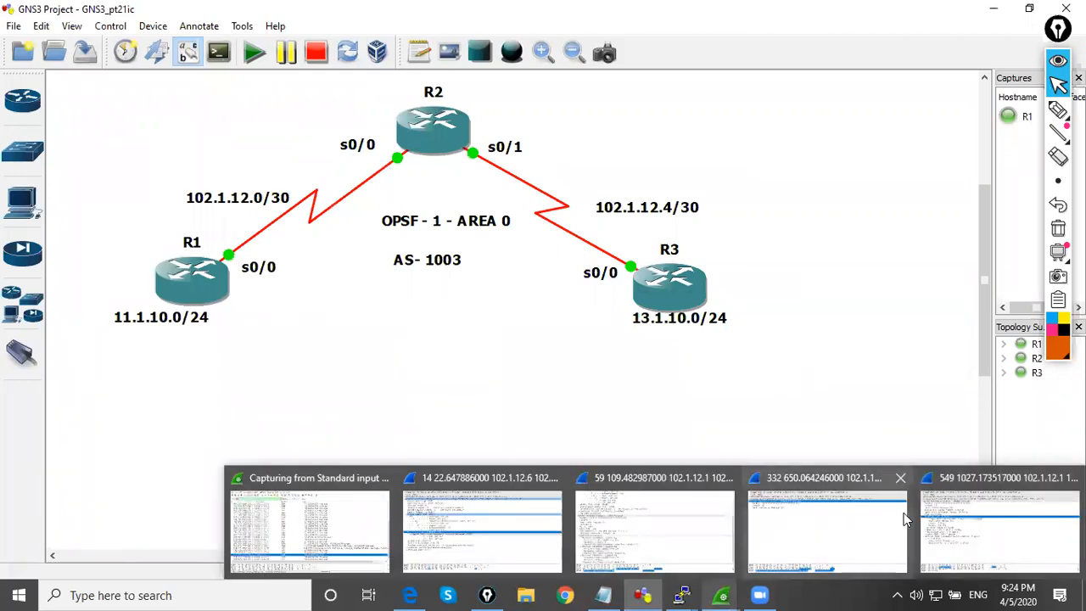
click(989, 514)
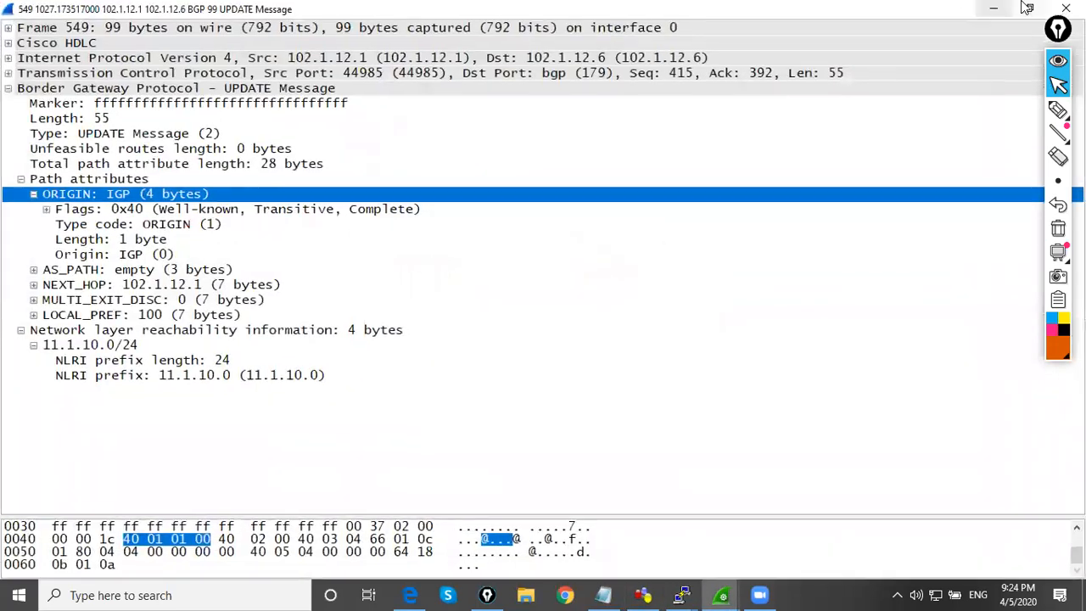
click(1029, 12)
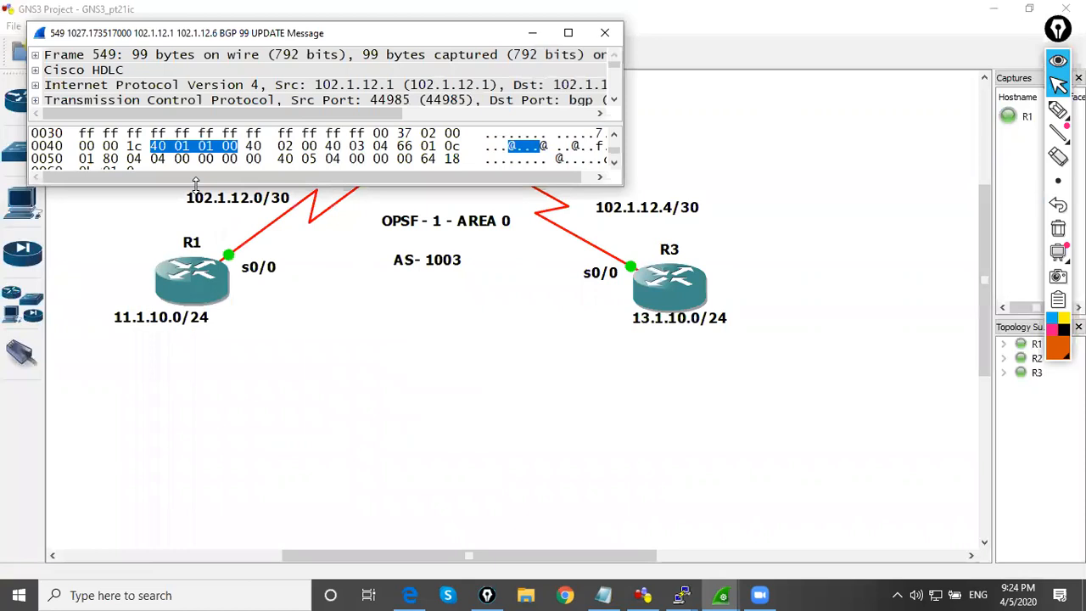
drag(191, 185, 191, 448)
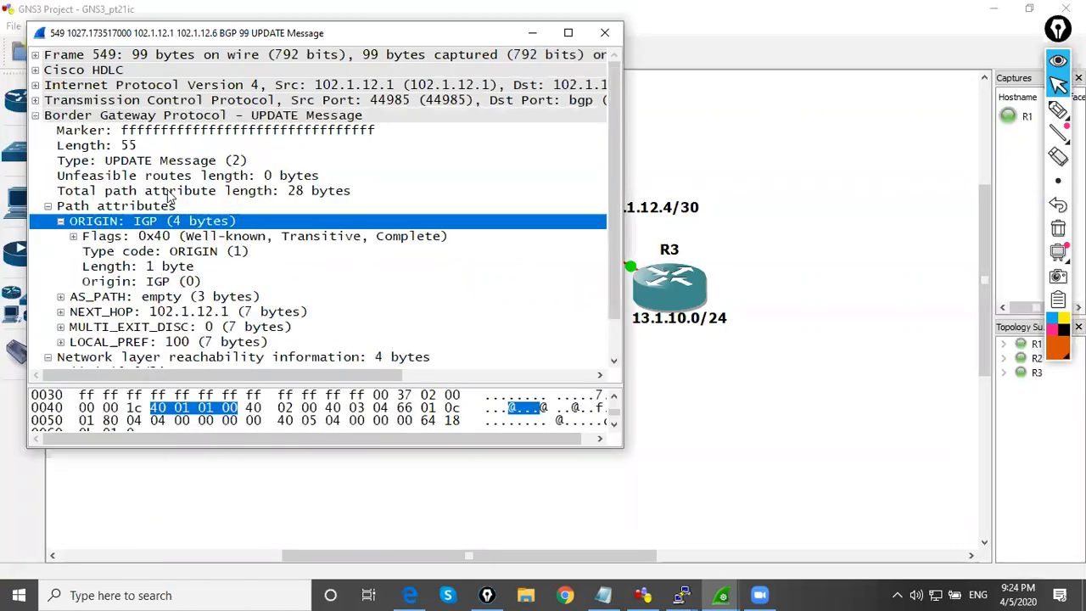
scroll(168, 246, down, 1)
drag(213, 26, 213, 89)
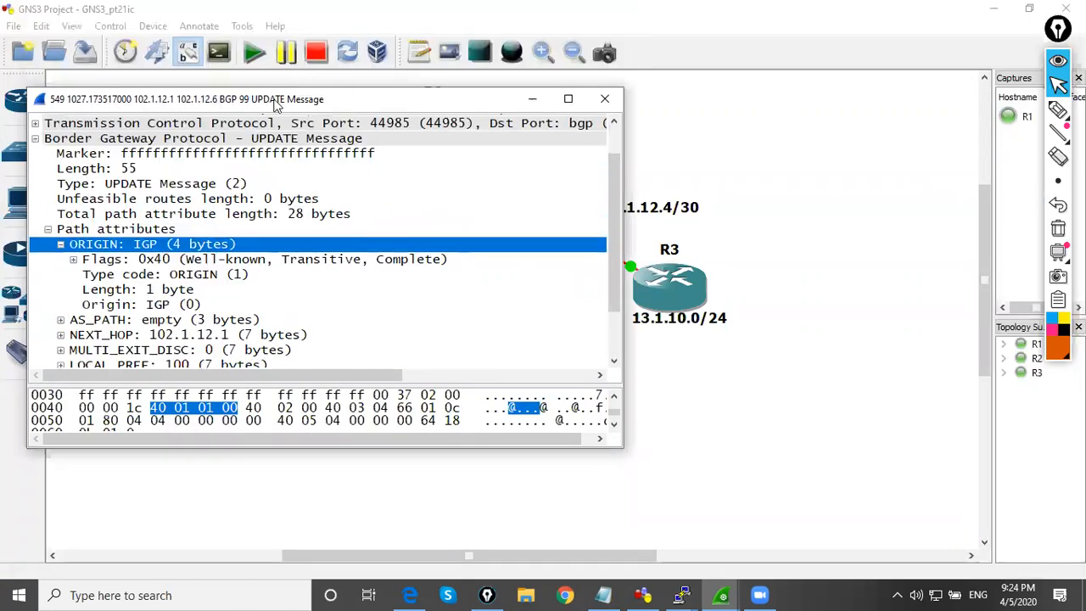
drag(276, 100, 706, 97)
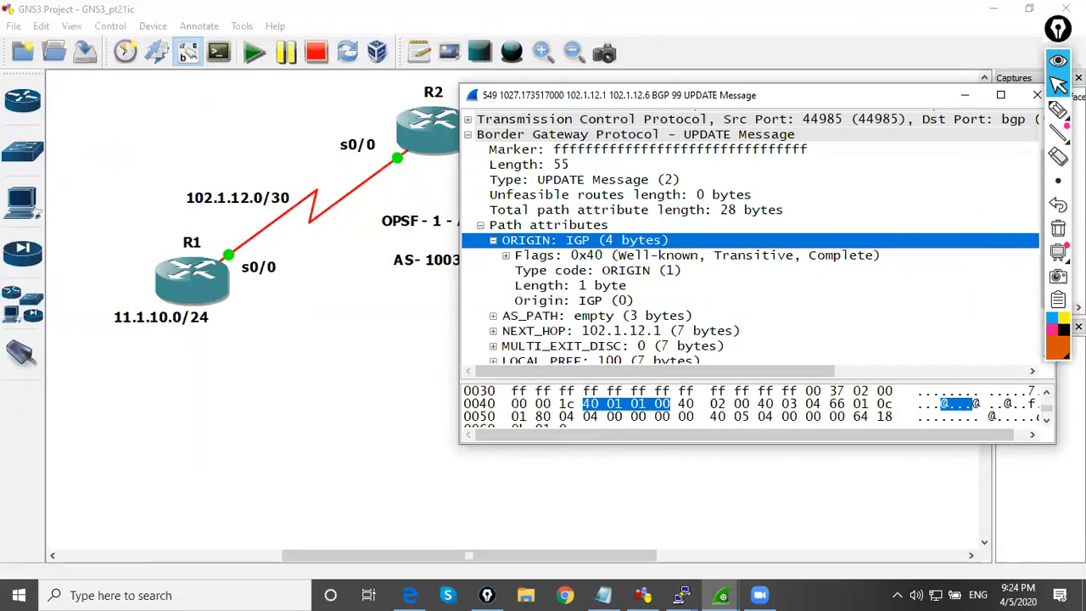
drag(1058, 30, 1079, 34)
drag(1052, 165, 1053, 204)
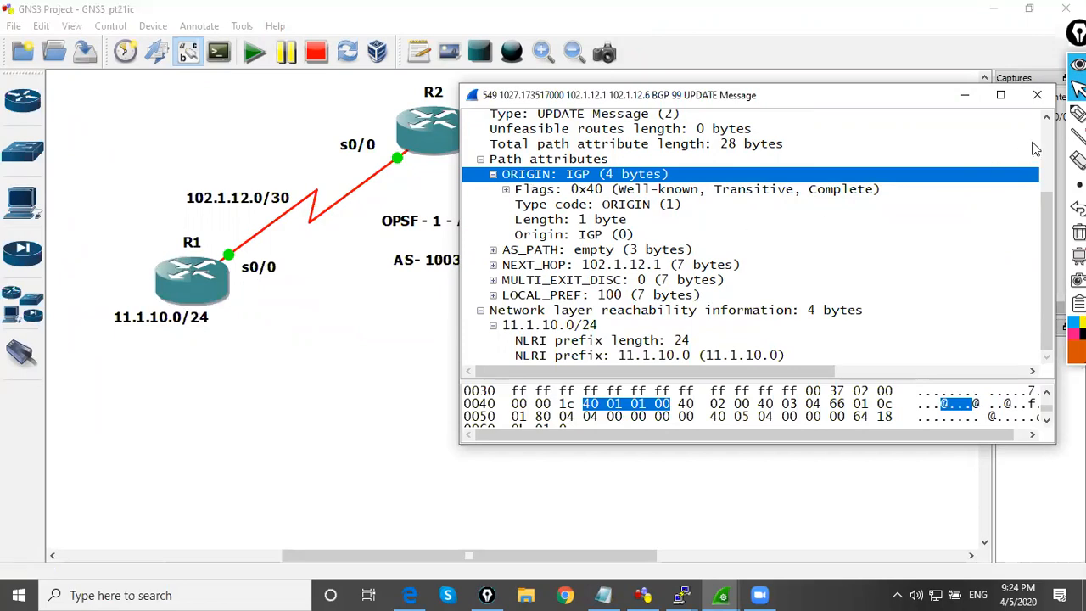
With the pen, circle R1's network 11.1.10.0/24, draw an arrow from it, and underline UPDATE Message and the ORIGIN value IGP
click(1078, 113)
mouse_move(206, 311)
mouse_down()
mouse_move(297, 280)
mouse_move(282, 309)
mouse_up()
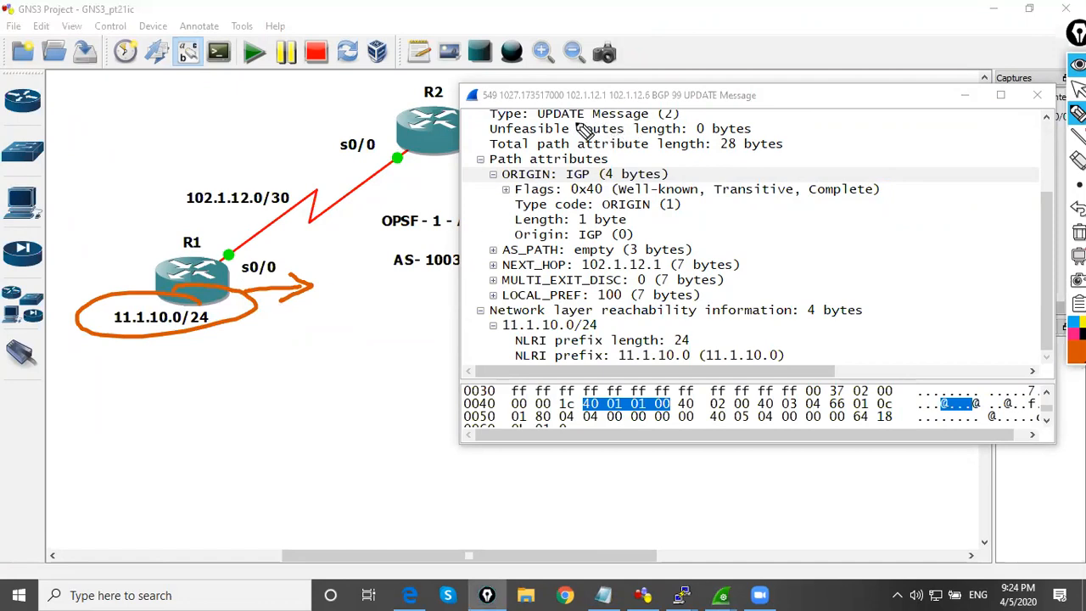
drag(538, 120, 660, 120)
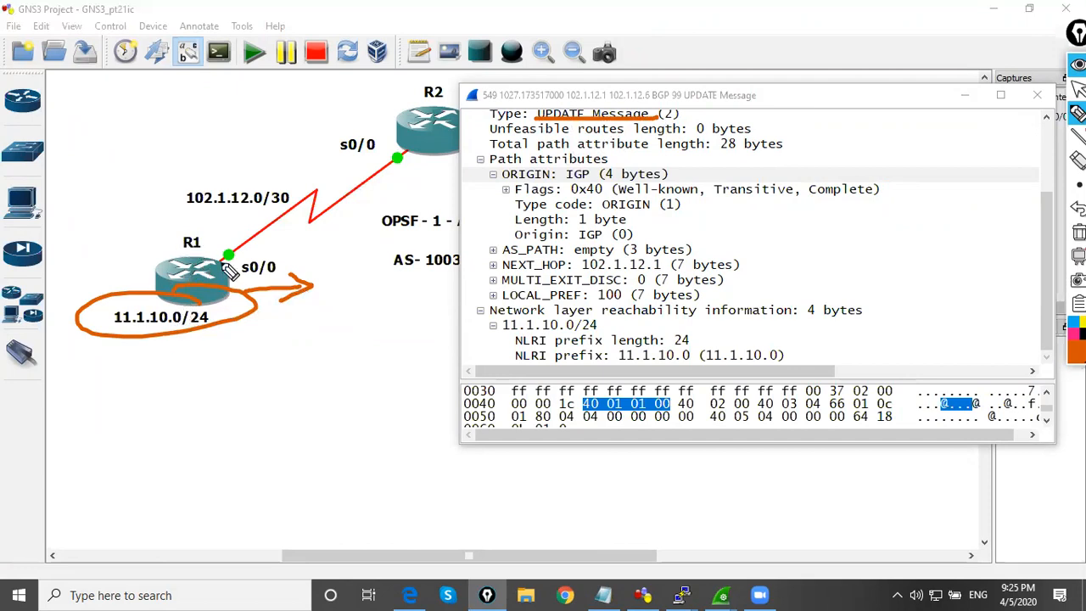
drag(566, 180, 589, 181)
Put the pen away and expand the AS_PATH, NEXT_HOP and MULTI_EXIT_DISC attributes of packet 549 to examine their fields
click(1078, 89)
click(493, 250)
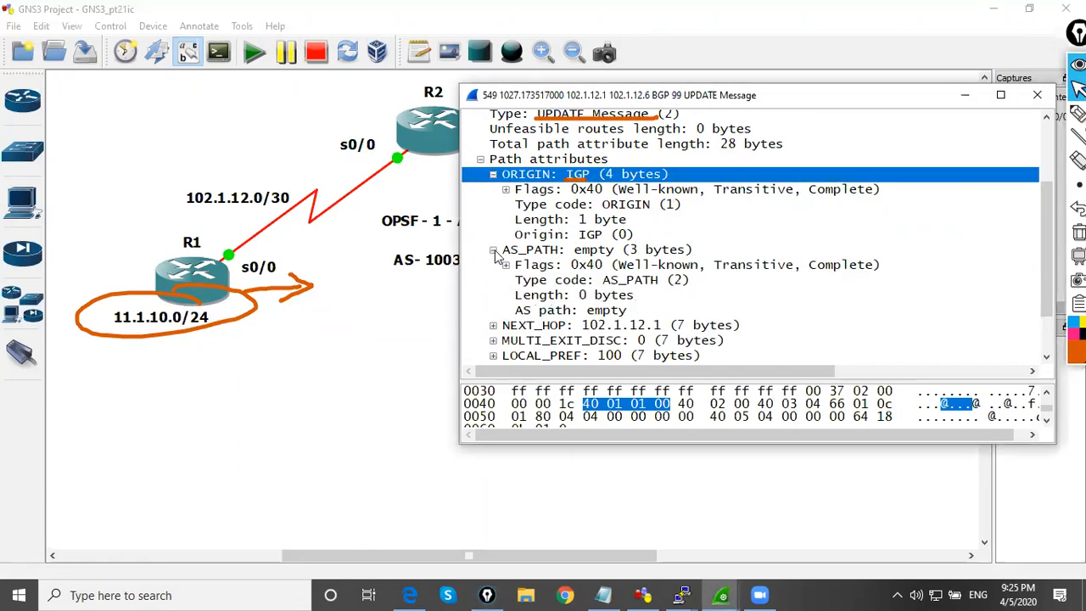
click(624, 250)
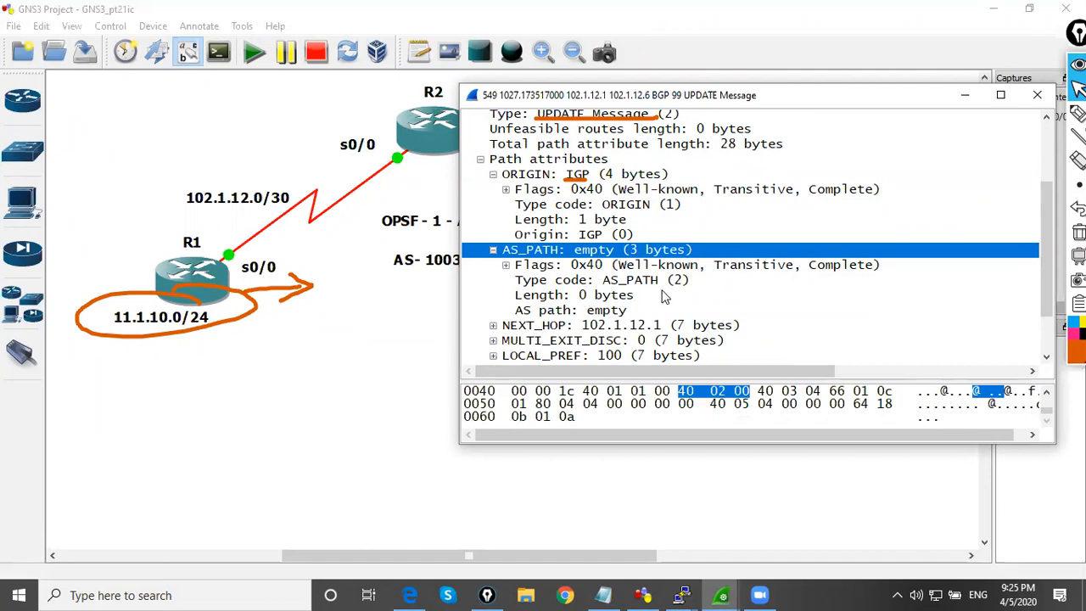
click(494, 327)
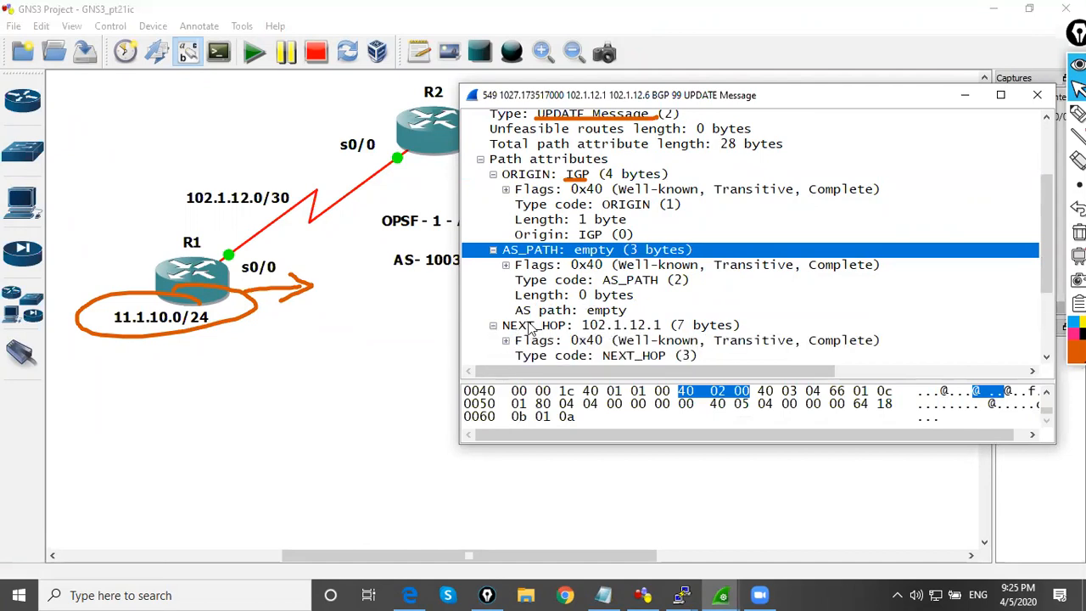
click(598, 324)
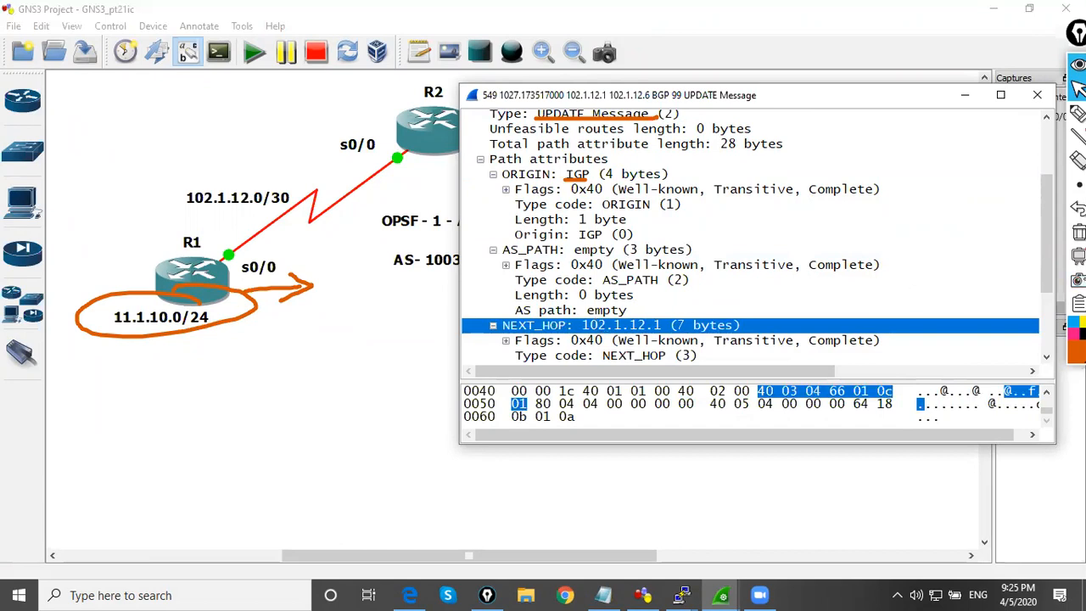
scroll(645, 331, down, 3)
click(645, 339)
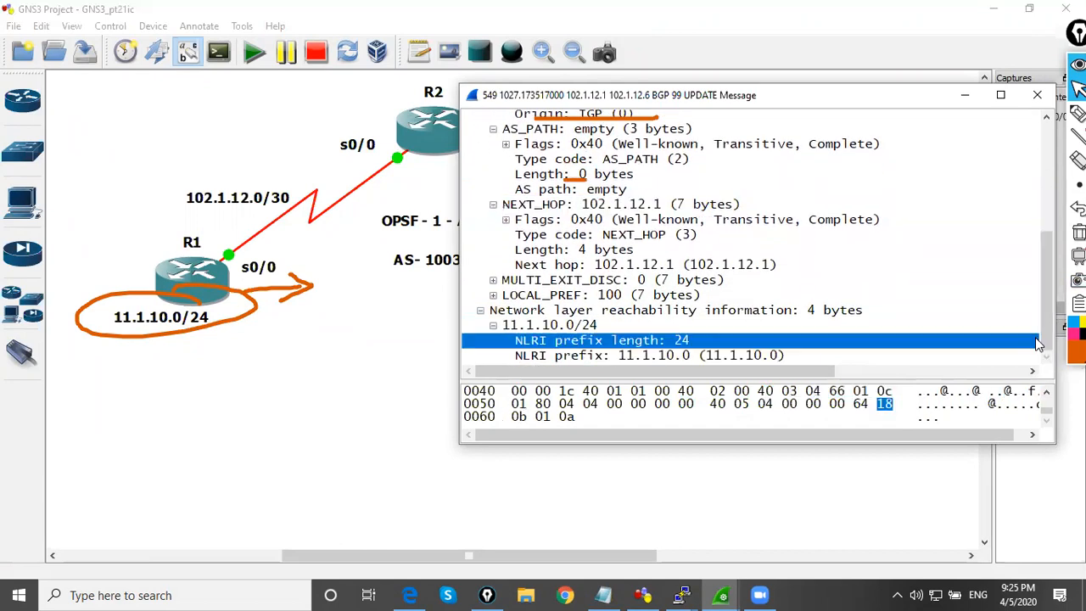
click(496, 280)
click(493, 280)
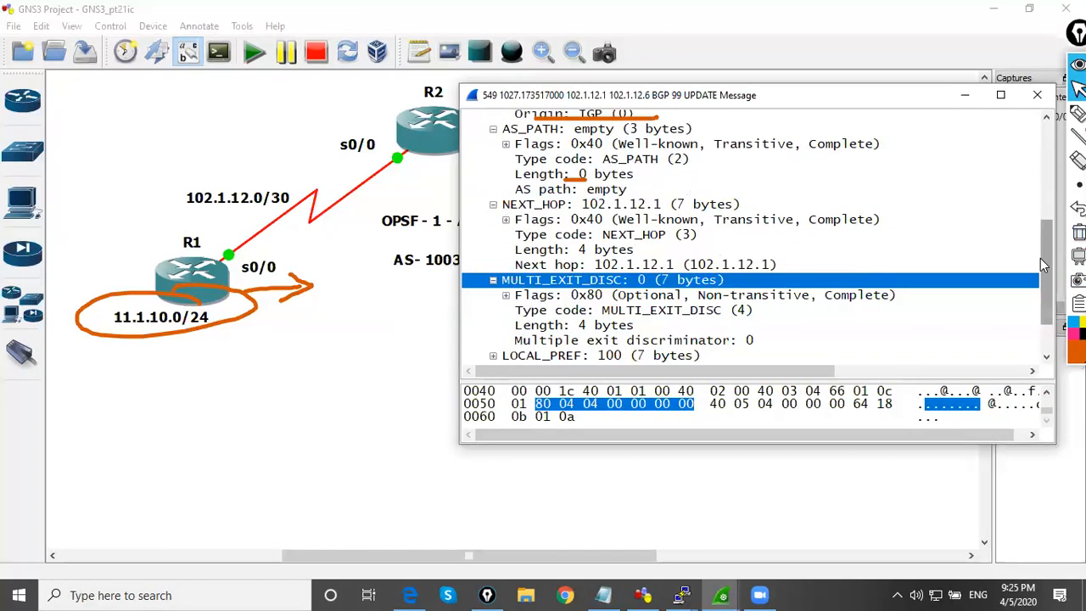
Expand the LOCAL_PREF attribute of packet 549 and examine it together with NEXT_HOP and MULTI_EXIT_DISC
drag(1044, 265, 1041, 330)
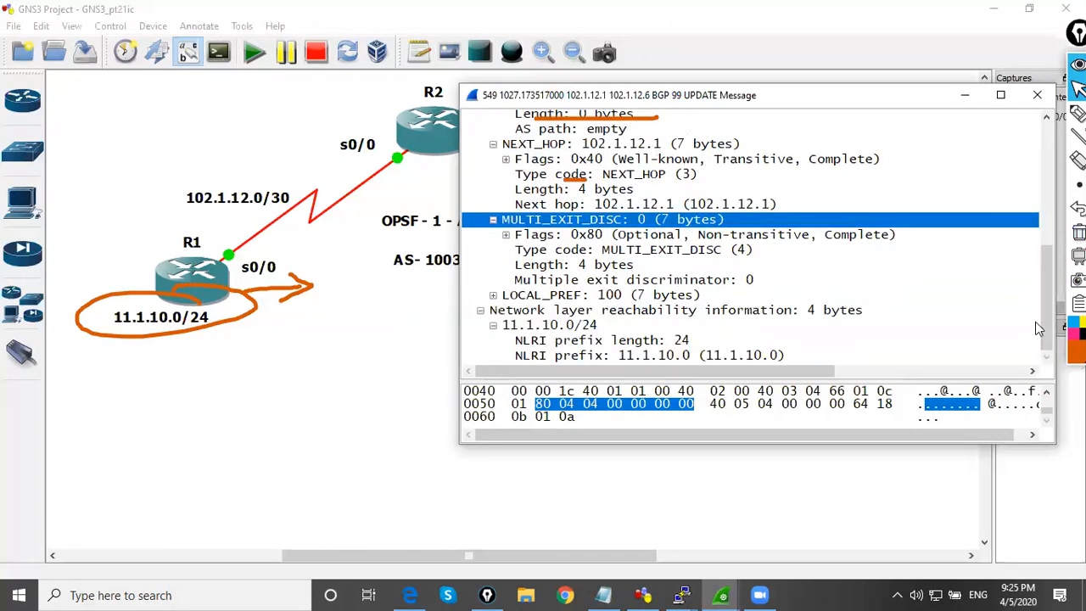
click(494, 295)
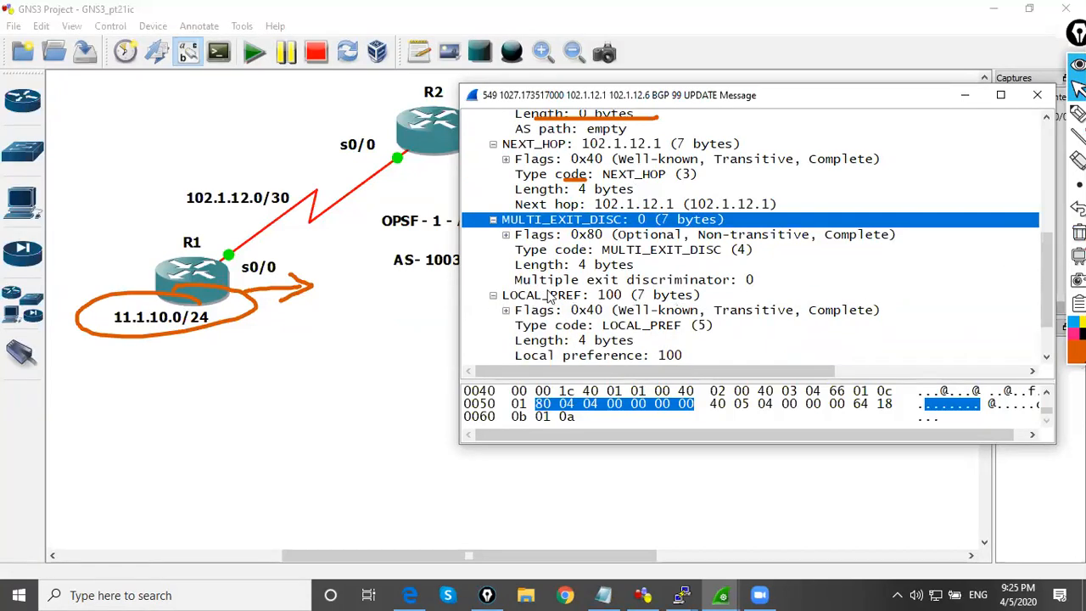
click(597, 295)
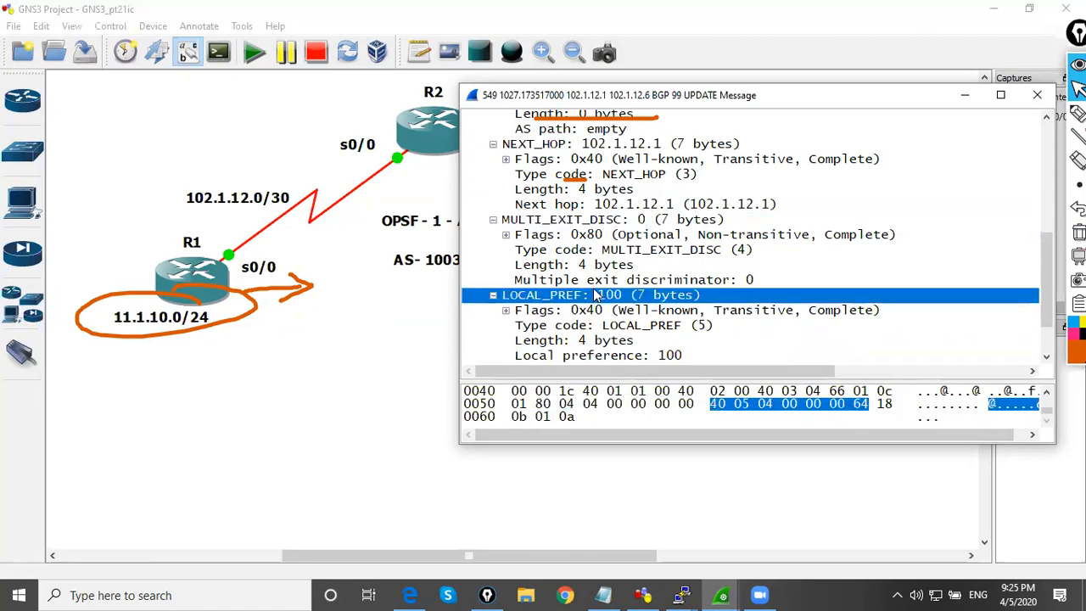
click(548, 146)
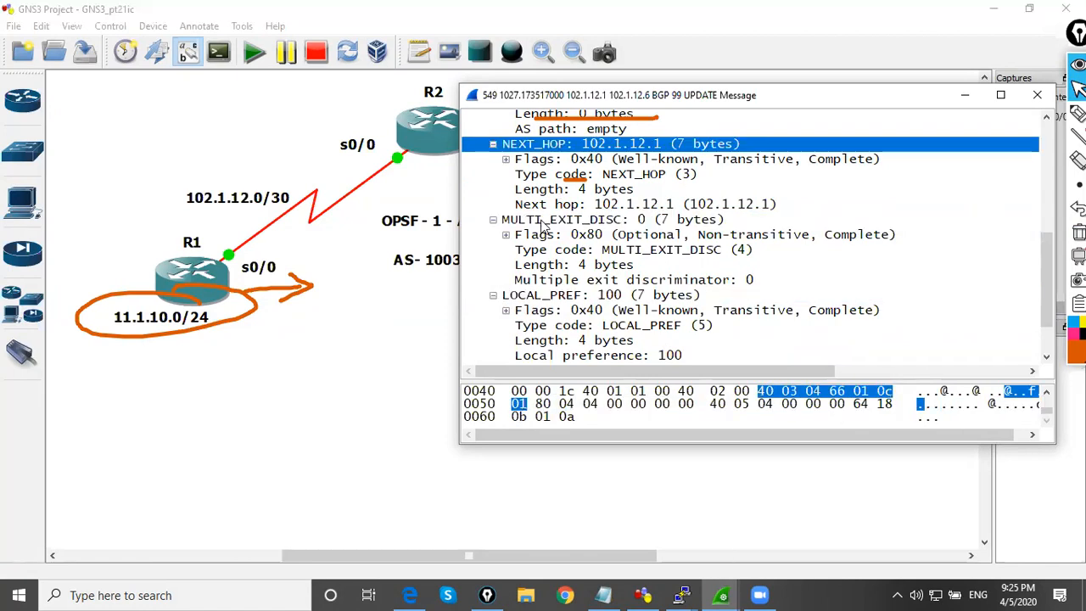
click(564, 219)
click(562, 296)
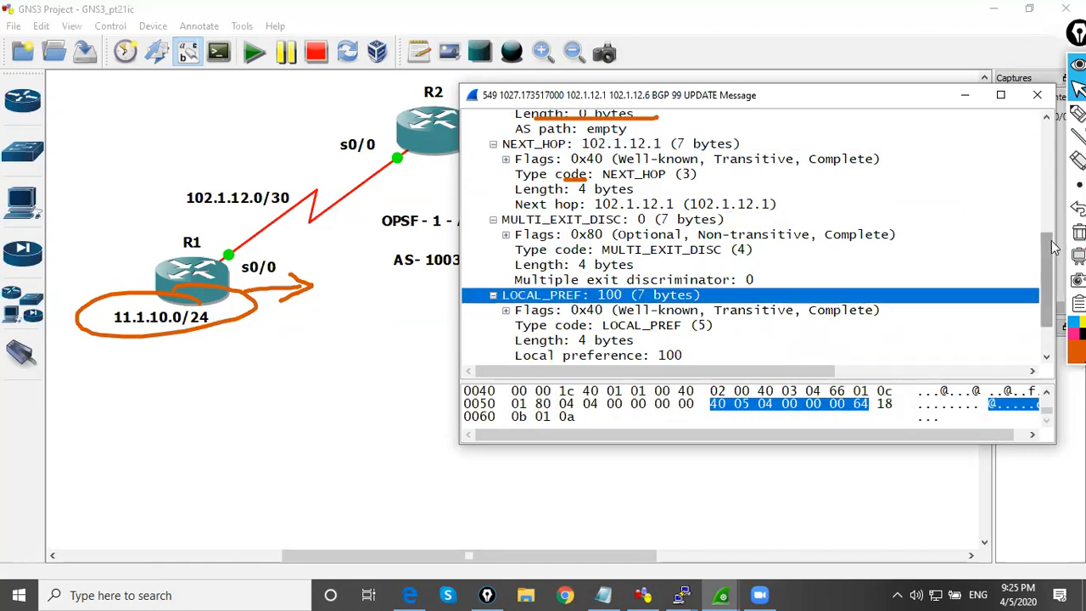
Review packet 549's path attributes from ORIGIN and AS_PATH through LOCAL_PREF once more, and close the packet window
drag(1053, 255, 1050, 187)
click(571, 244)
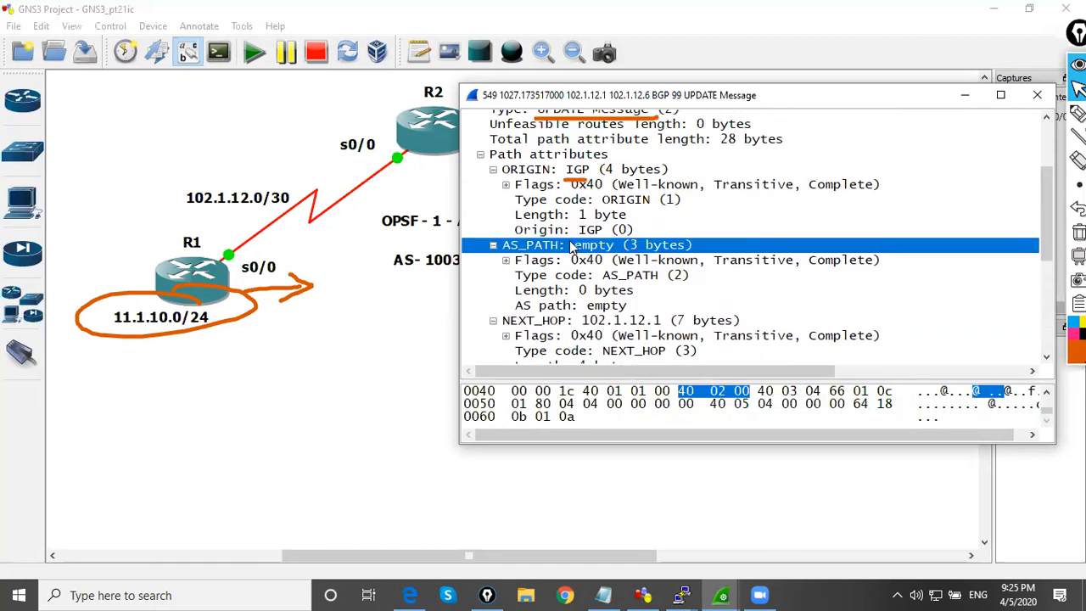
click(557, 170)
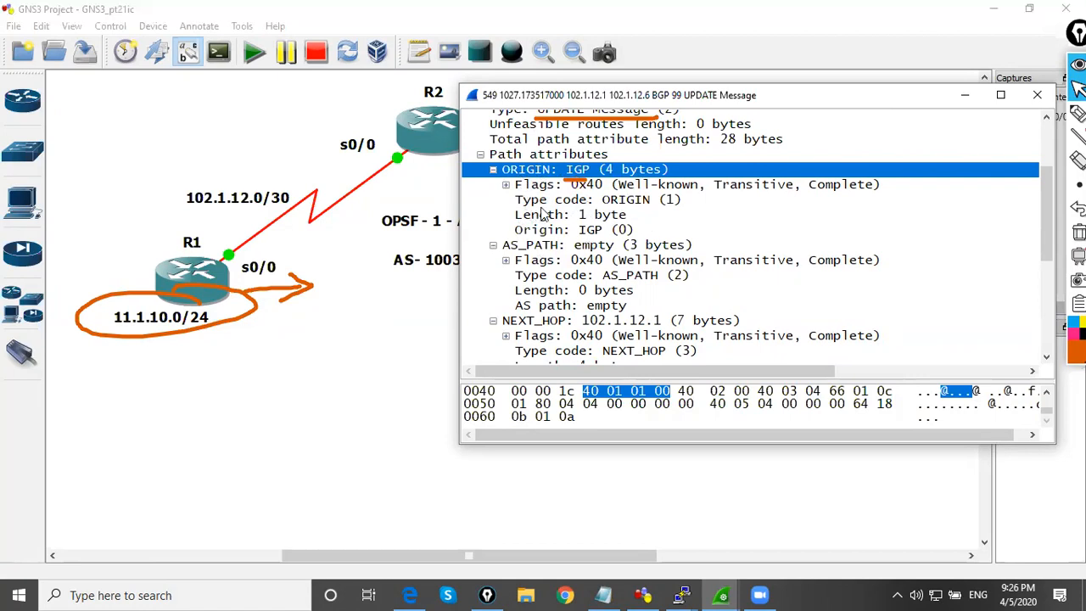
click(558, 254)
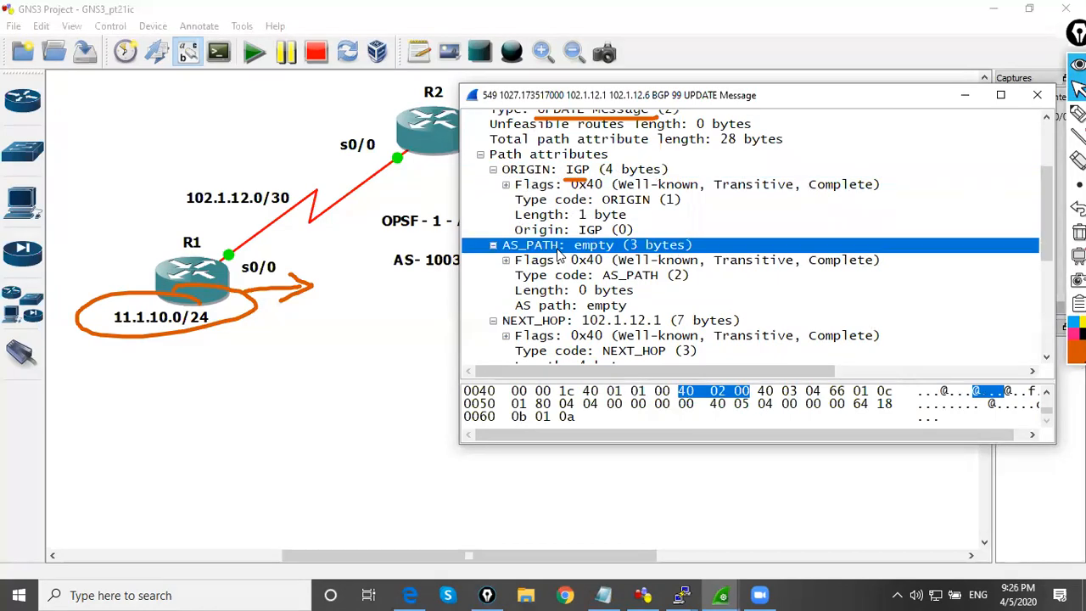
click(552, 324)
scroll(1046, 236, down, 4)
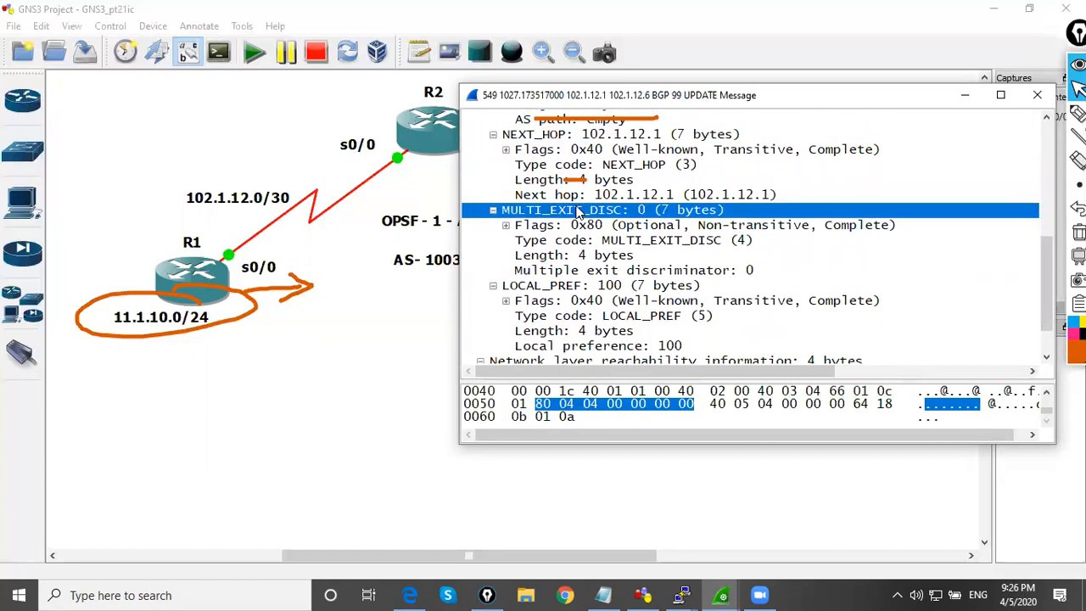
click(594, 287)
scroll(670, 253, down, 1)
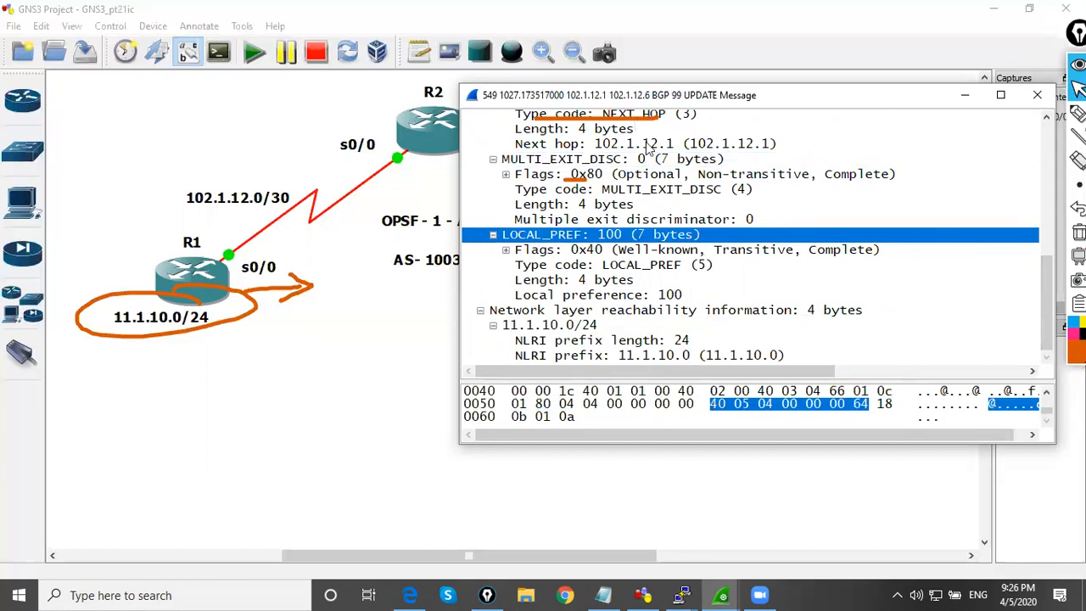
click(1037, 95)
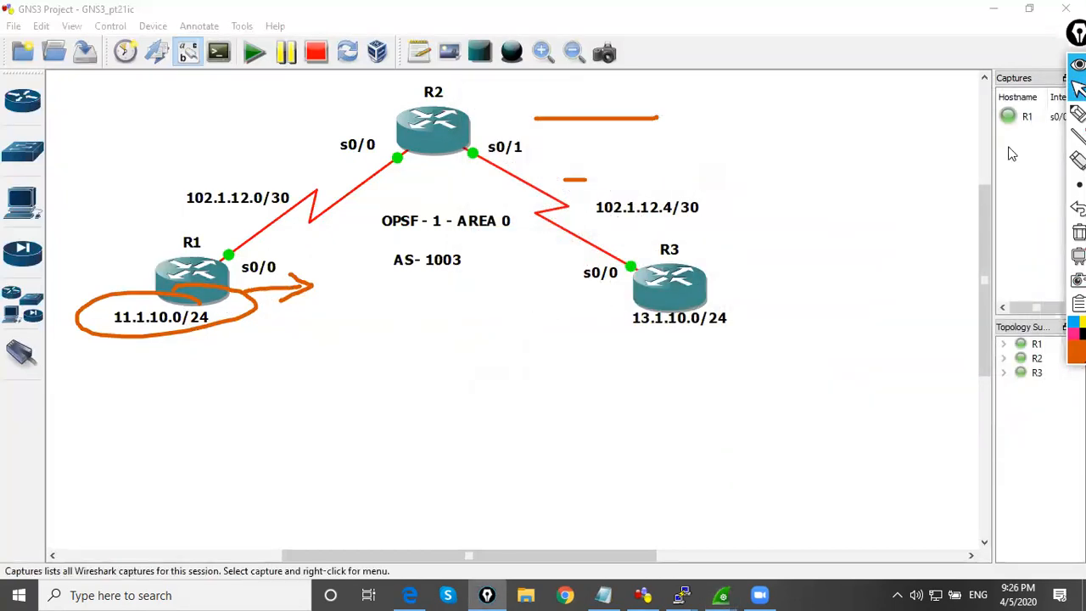
With the pen, handwrite "Bgp attributes" below AS- 1003 on the topology, underline it and bracket it
click(1078, 113)
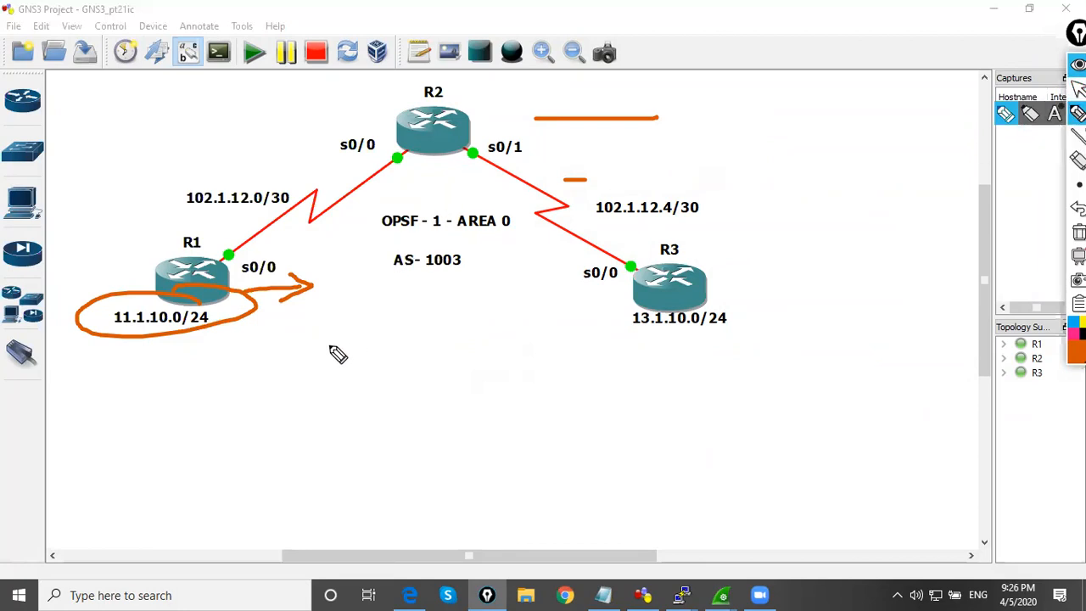
mouse_move(293, 377)
mouse_down()
mouse_move(323, 357)
mouse_move(323, 402)
mouse_move(340, 359)
mouse_move(368, 345)
mouse_move(378, 358)
mouse_move(383, 347)
mouse_move(444, 332)
mouse_move(468, 293)
mouse_move(483, 296)
mouse_move(492, 317)
mouse_up()
drag(336, 381, 484, 310)
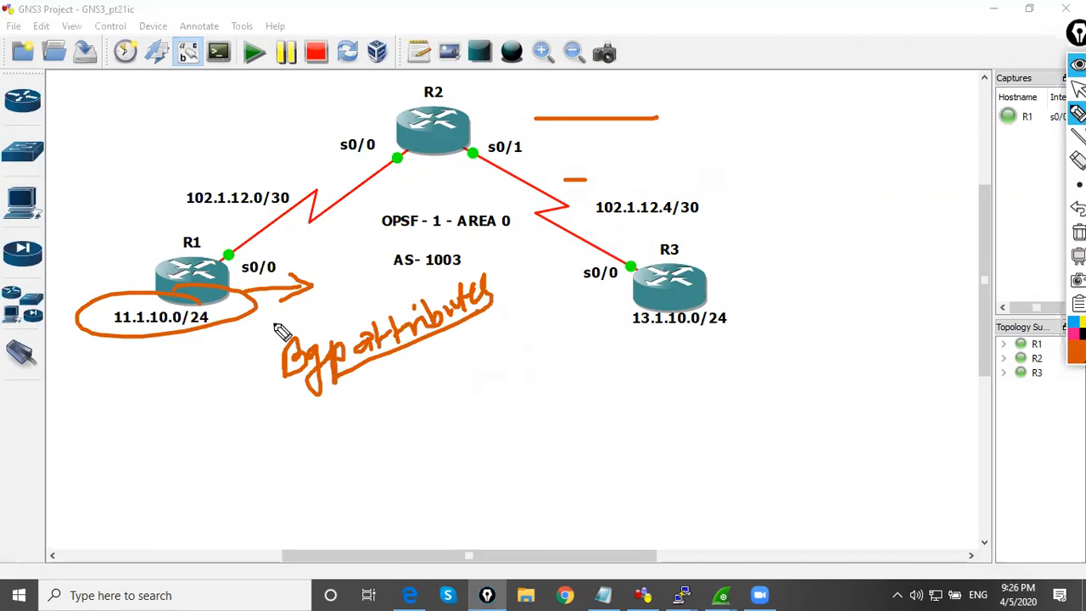
drag(273, 335, 307, 390)
drag(478, 261, 524, 303)
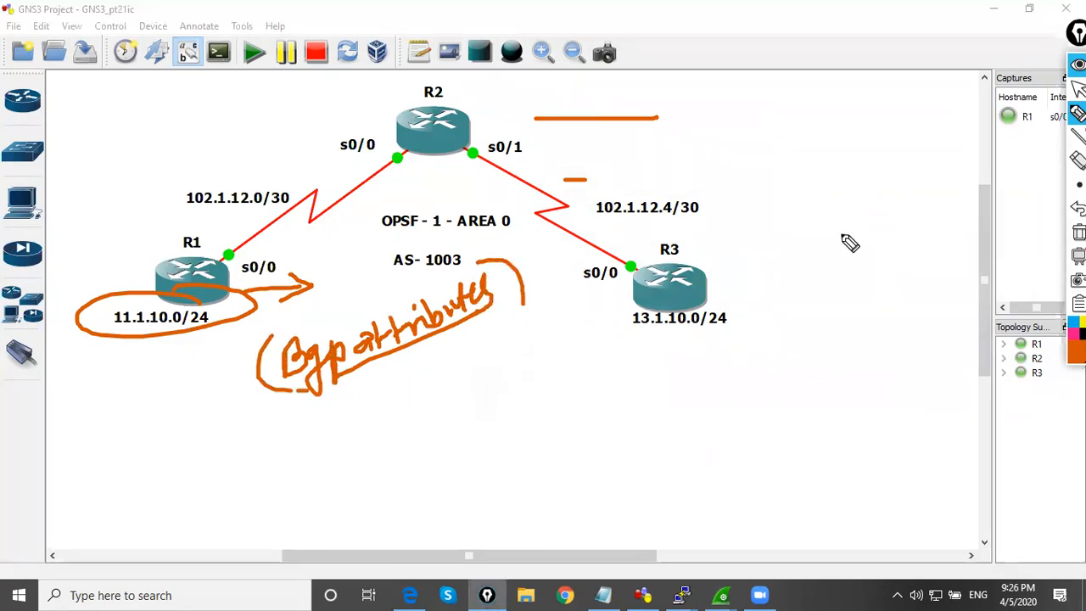
Put the pen away and clear all pen drawings from the topology
click(1079, 89)
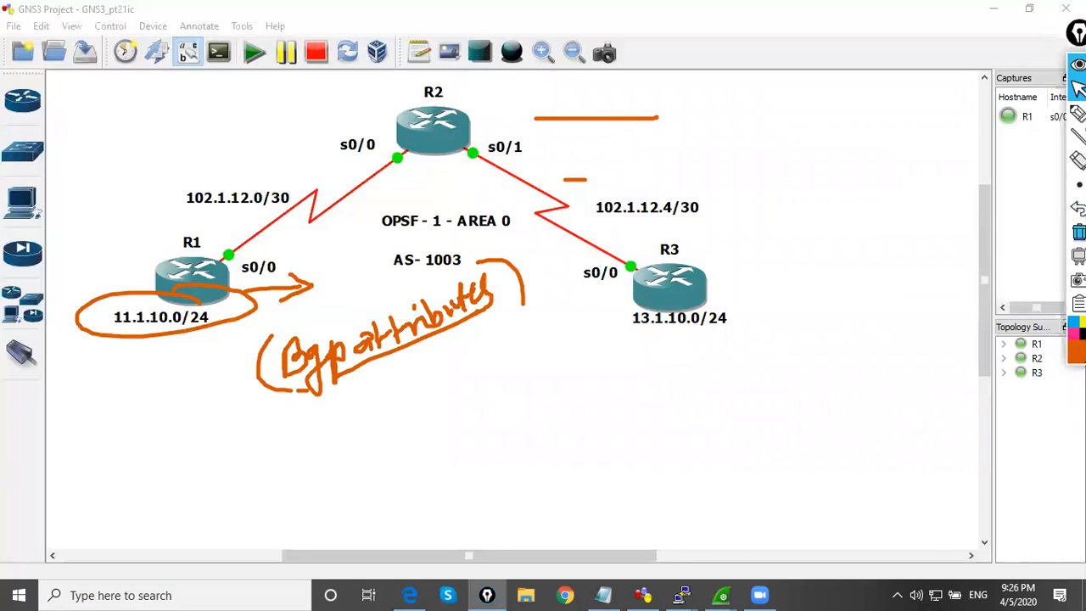
click(1079, 231)
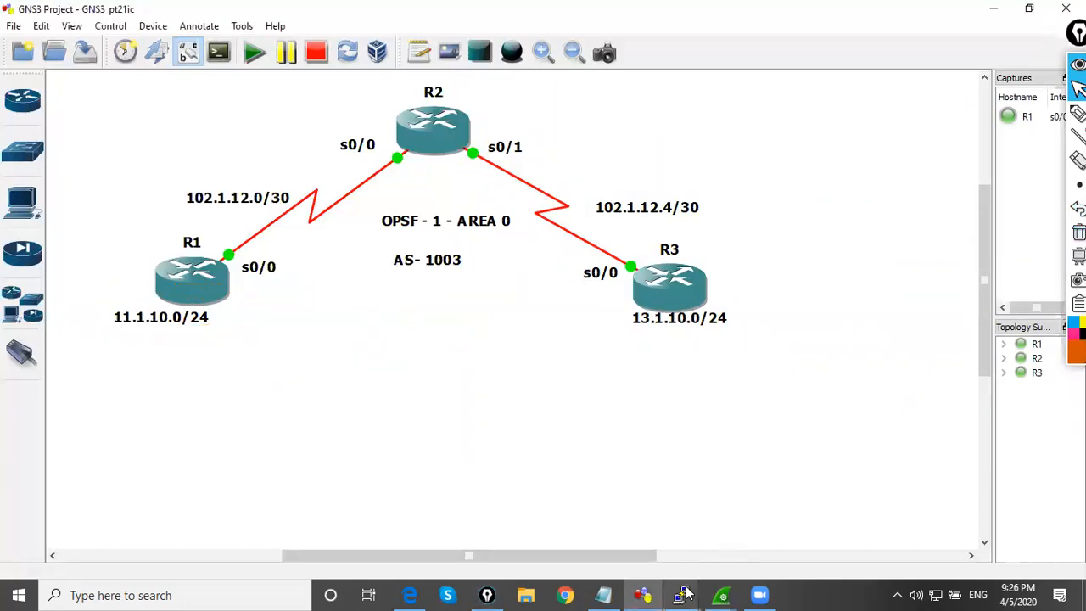
Bring up the R1 console and leave BGP router configuration mode with end
mouse_move(685, 594)
click(490, 544)
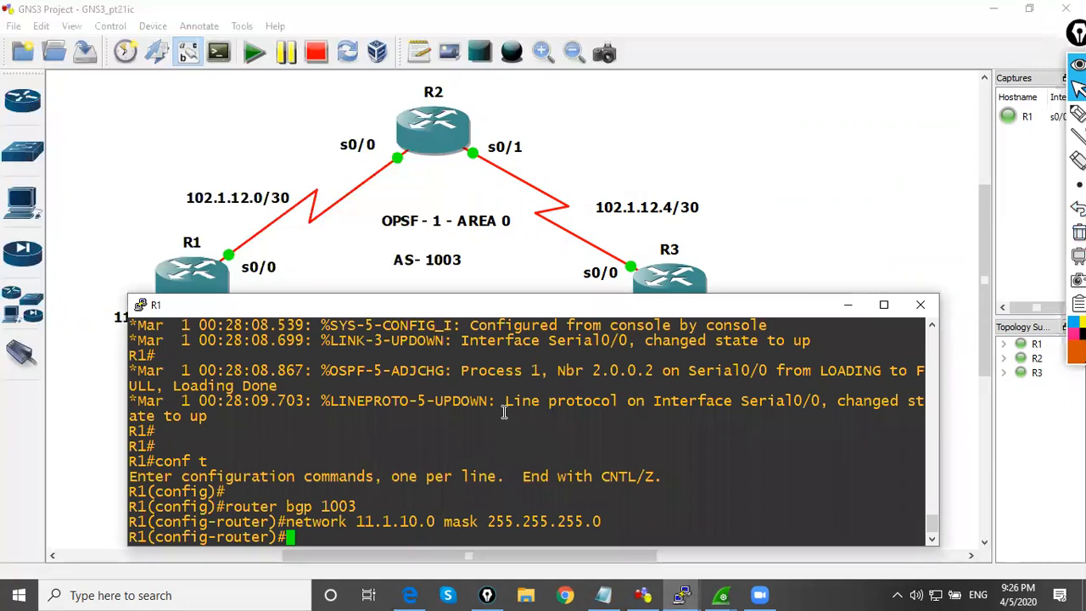
key(Return)
text(end)
key(Return)
key(Return)
text(s)
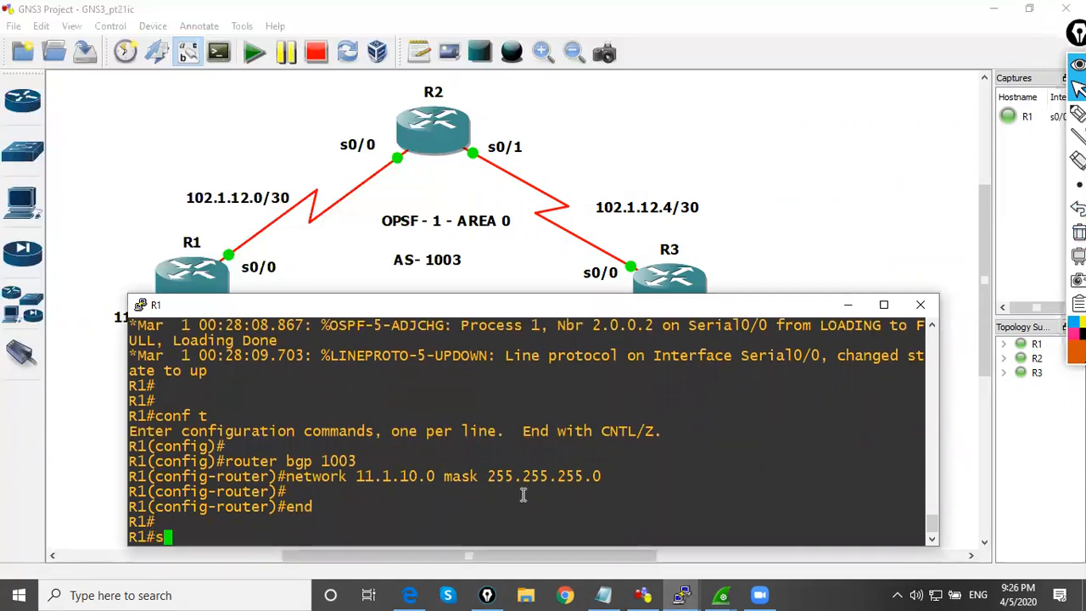
Bring up the R3 console and examine the 11.1.10.0/24 entry in its sh ip bgp output
mouse_move(686, 594)
click(823, 543)
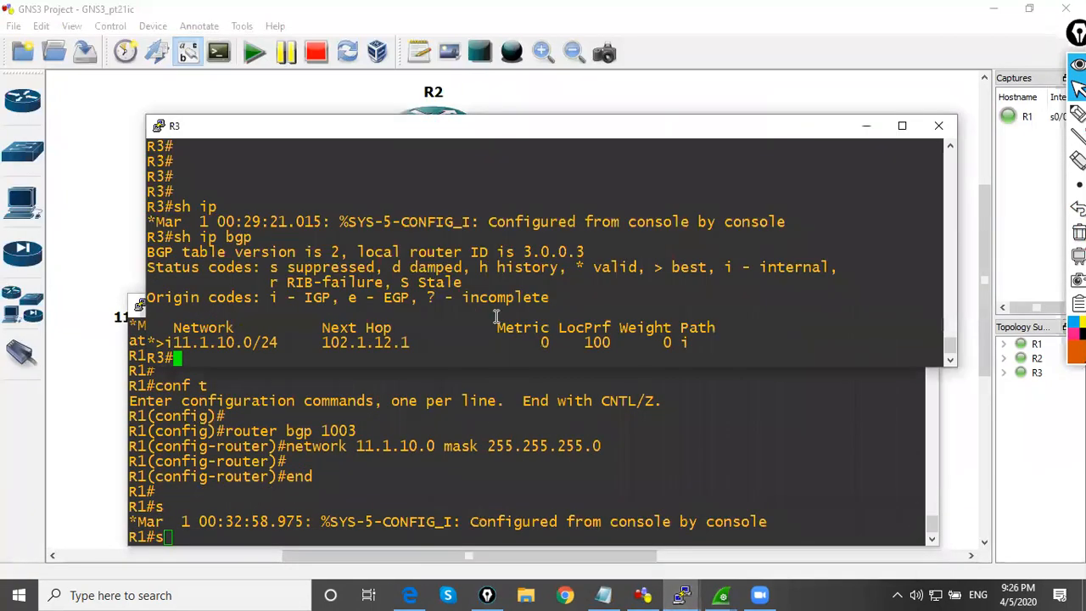
key(Return)
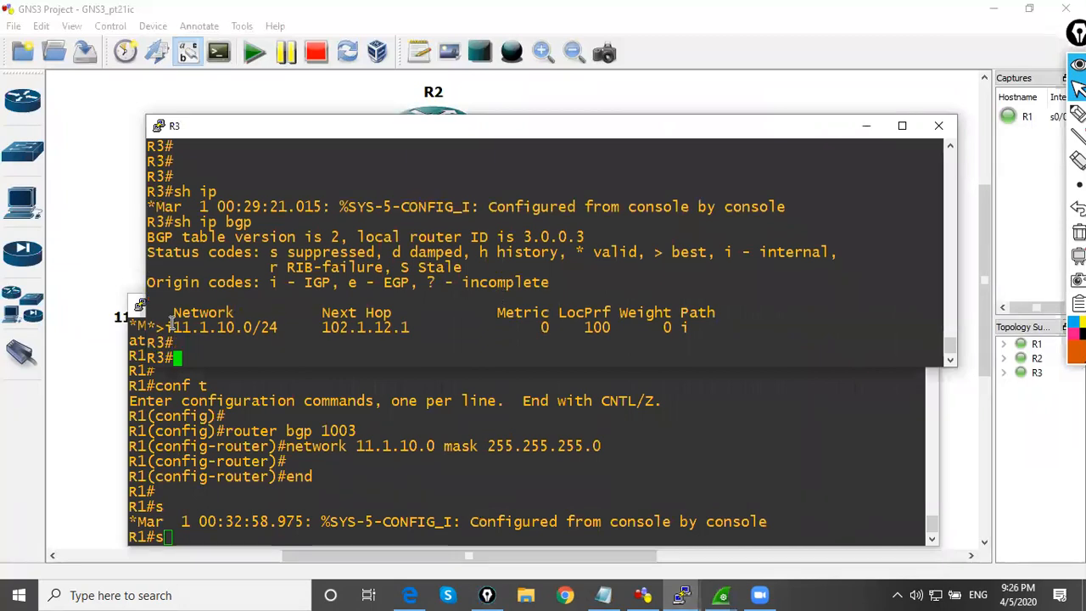
drag(172, 326, 511, 326)
double_click(513, 327)
Minimize the R1 console and arrange the R3 console below the topology so both routers and the BGP table are in view
click(585, 424)
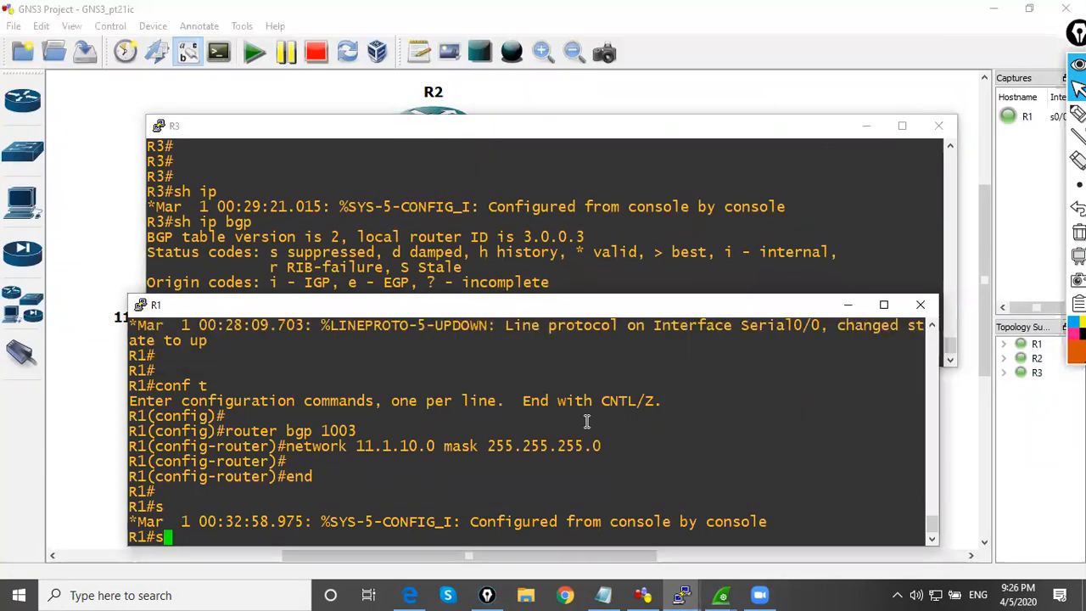
click(846, 306)
drag(607, 132, 518, 269)
scroll(506, 216, down, 1)
click(647, 467)
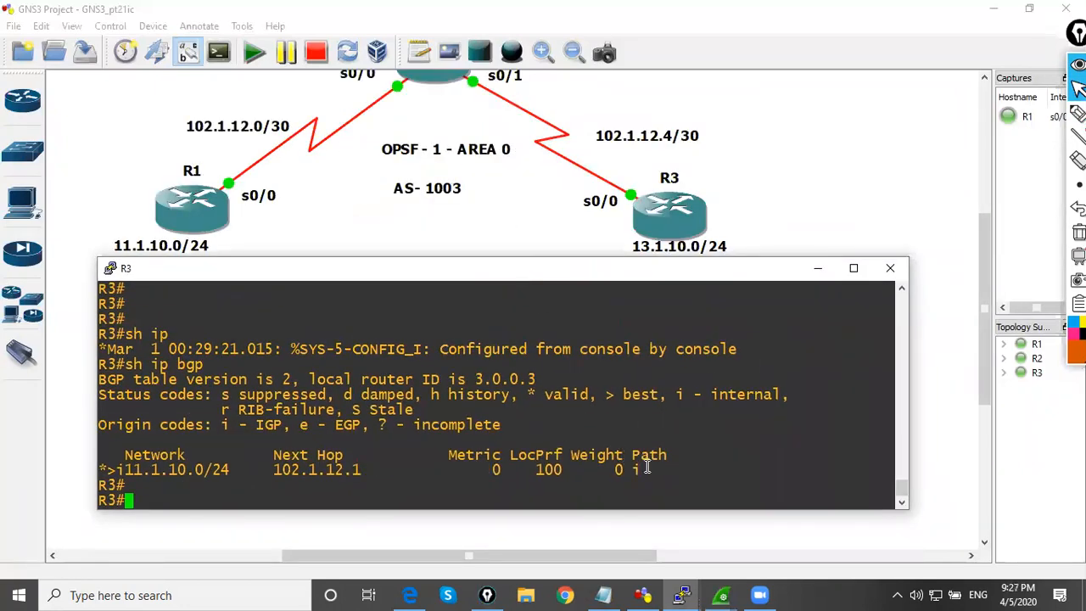
With the orange pen, write IBGP beside R1, draw an arrow from R1 to R3, and underline the path code i
click(1079, 113)
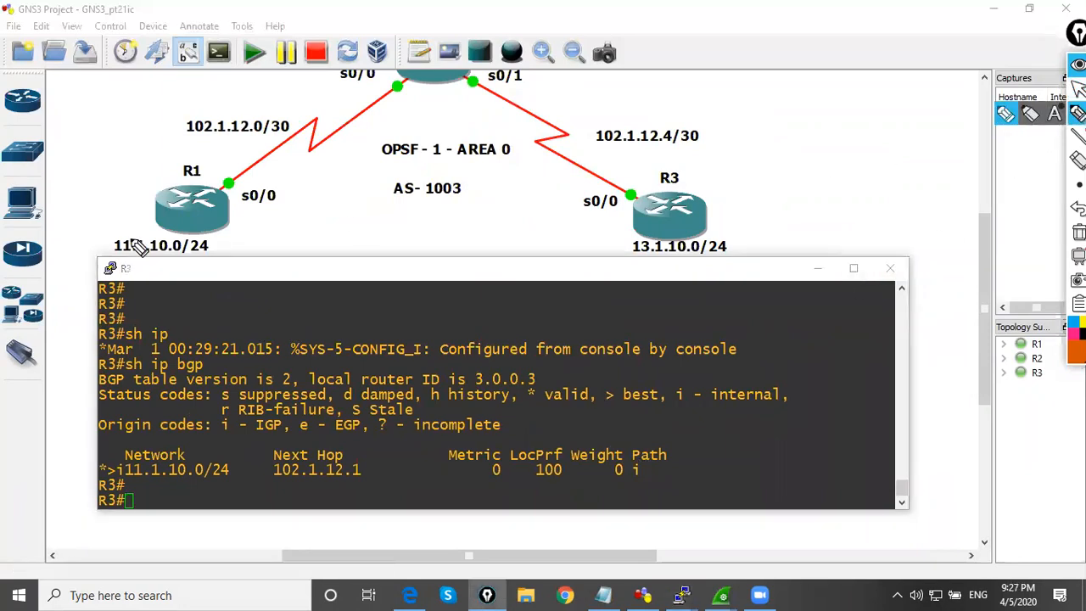
mouse_move(90, 213)
mouse_down()
mouse_move(92, 199)
mouse_move(140, 206)
mouse_move(166, 182)
mouse_move(160, 195)
mouse_up()
mouse_move(109, 233)
mouse_down()
mouse_move(173, 199)
mouse_move(584, 185)
mouse_up()
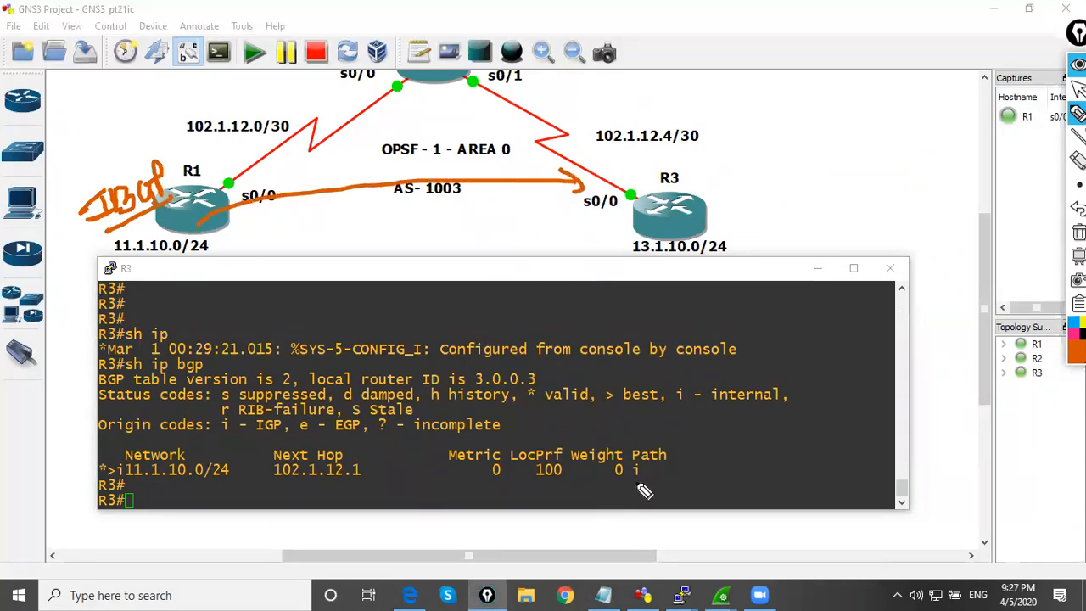
drag(630, 487, 675, 480)
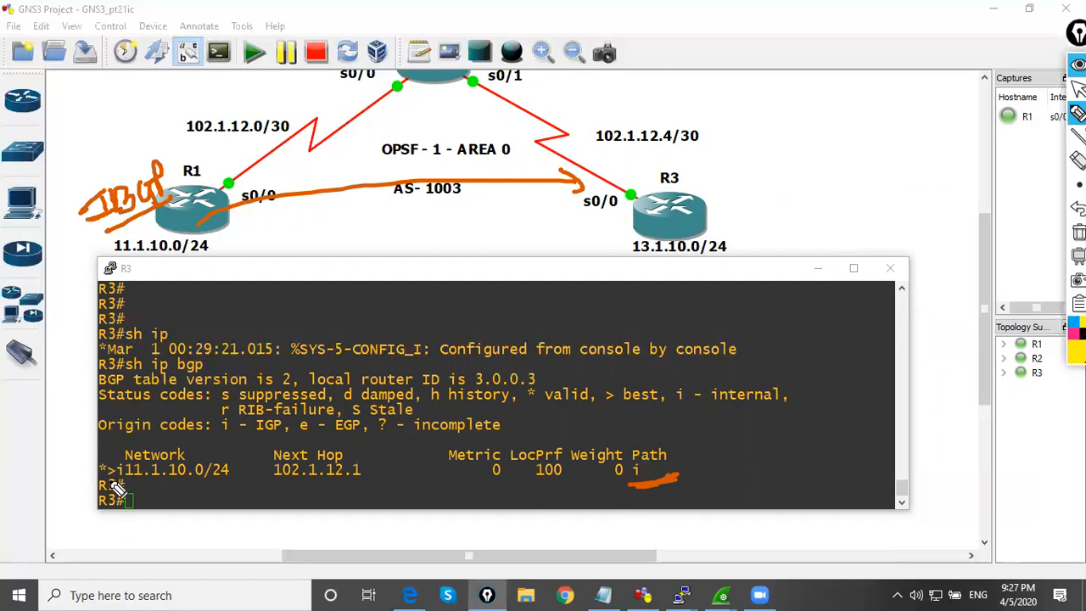
In yellow, underline the >i status of the route, circle R3, mark R1, and underline "i - internal" in the status codes
drag(115, 483, 131, 485)
mouse_move(679, 159)
mouse_down()
mouse_move(638, 214)
mouse_move(718, 236)
mouse_move(674, 158)
mouse_up()
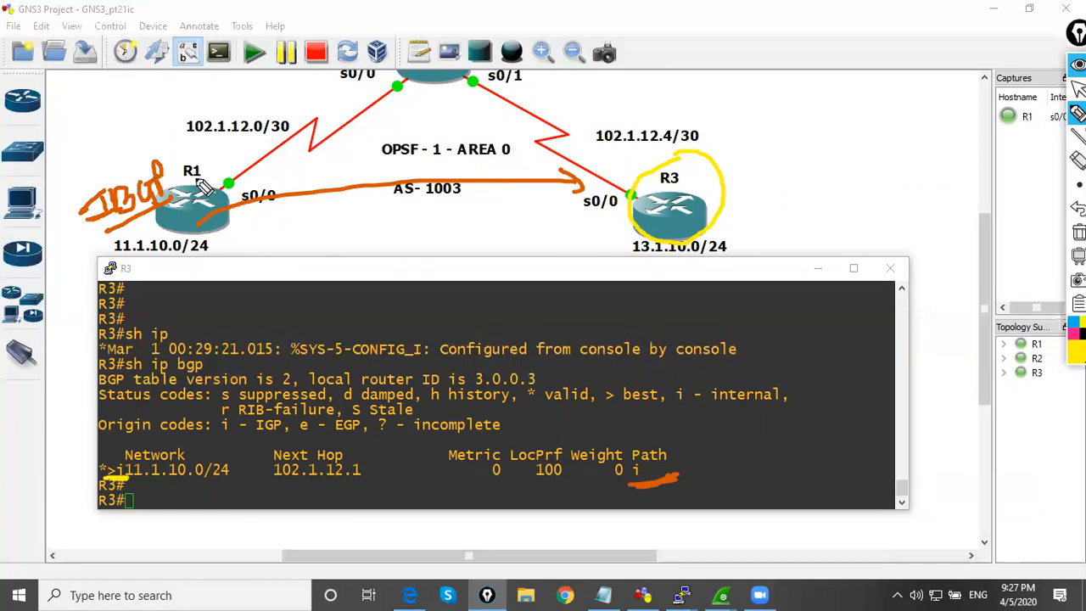
mouse_move(171, 231)
mouse_down()
mouse_move(191, 208)
mouse_move(221, 208)
mouse_up()
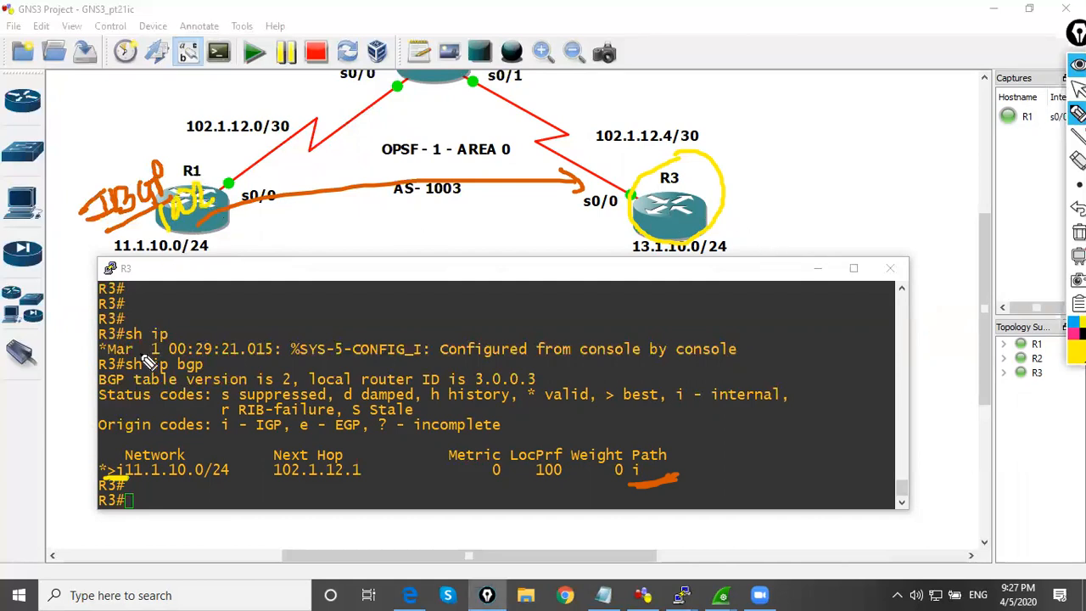
drag(682, 408, 796, 408)
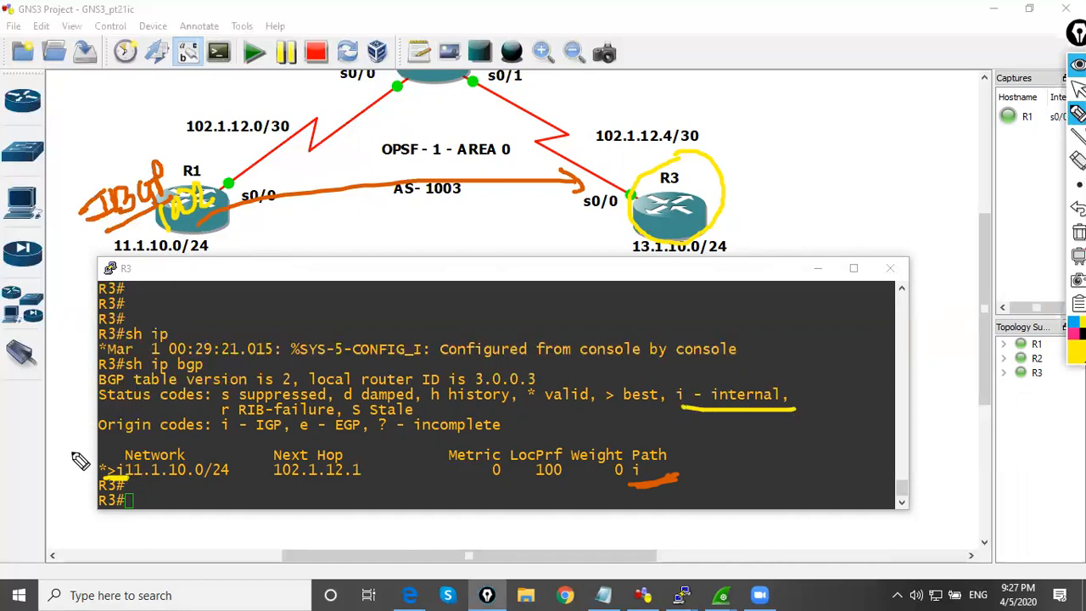
In yellow, underline the route's prefix length, next hop, metric, local preference and weight, circle R1's serial link end, and bracket Weight and Path
drag(211, 480, 366, 480)
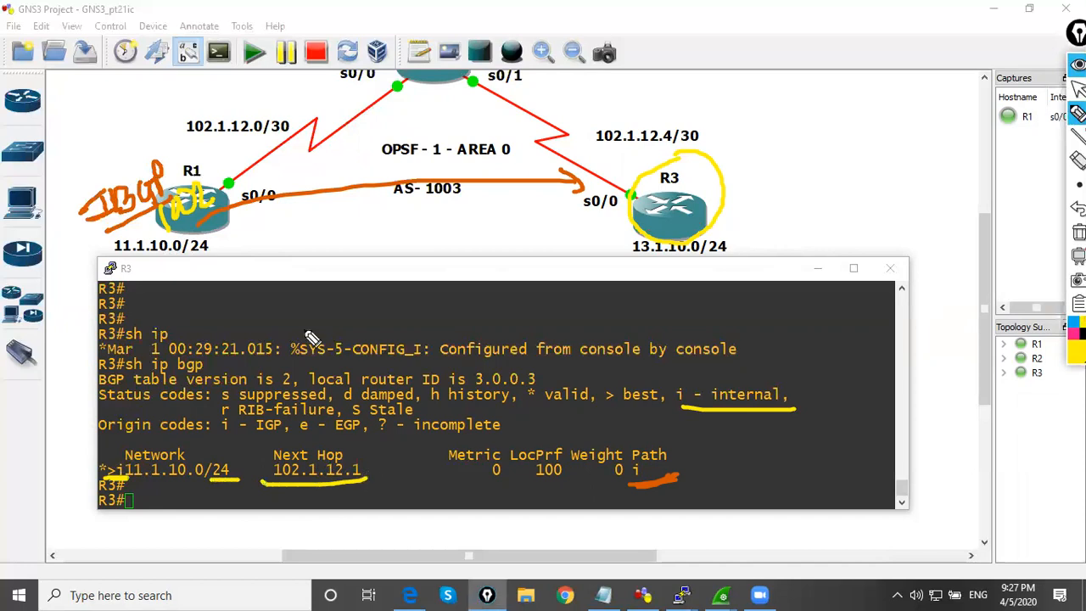
drag(232, 167, 243, 175)
drag(472, 483, 624, 476)
mouse_move(607, 439)
mouse_down()
mouse_move(693, 499)
mouse_move(573, 499)
mouse_up()
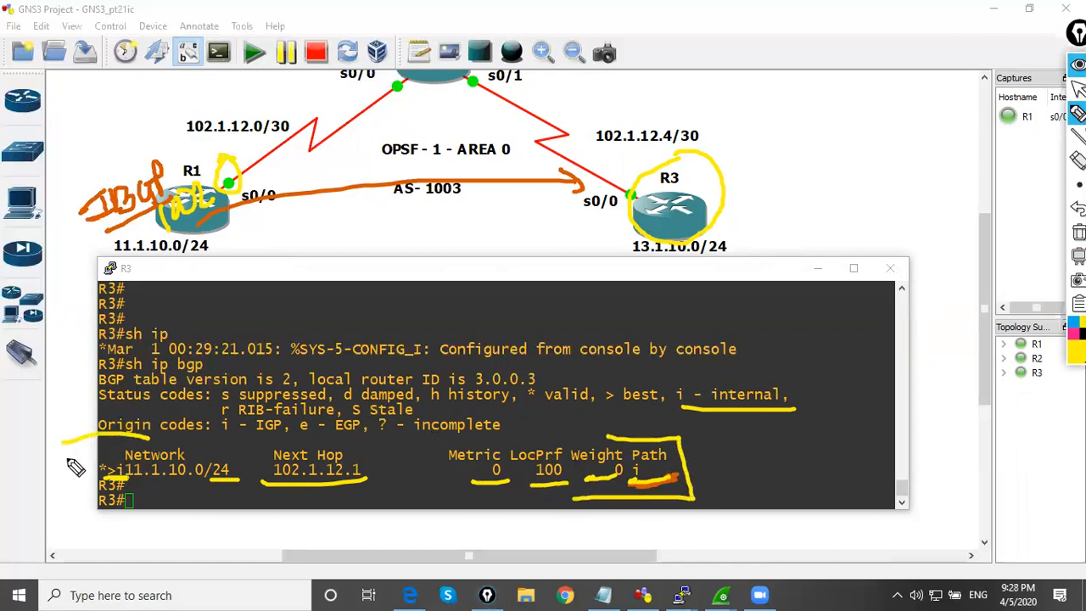